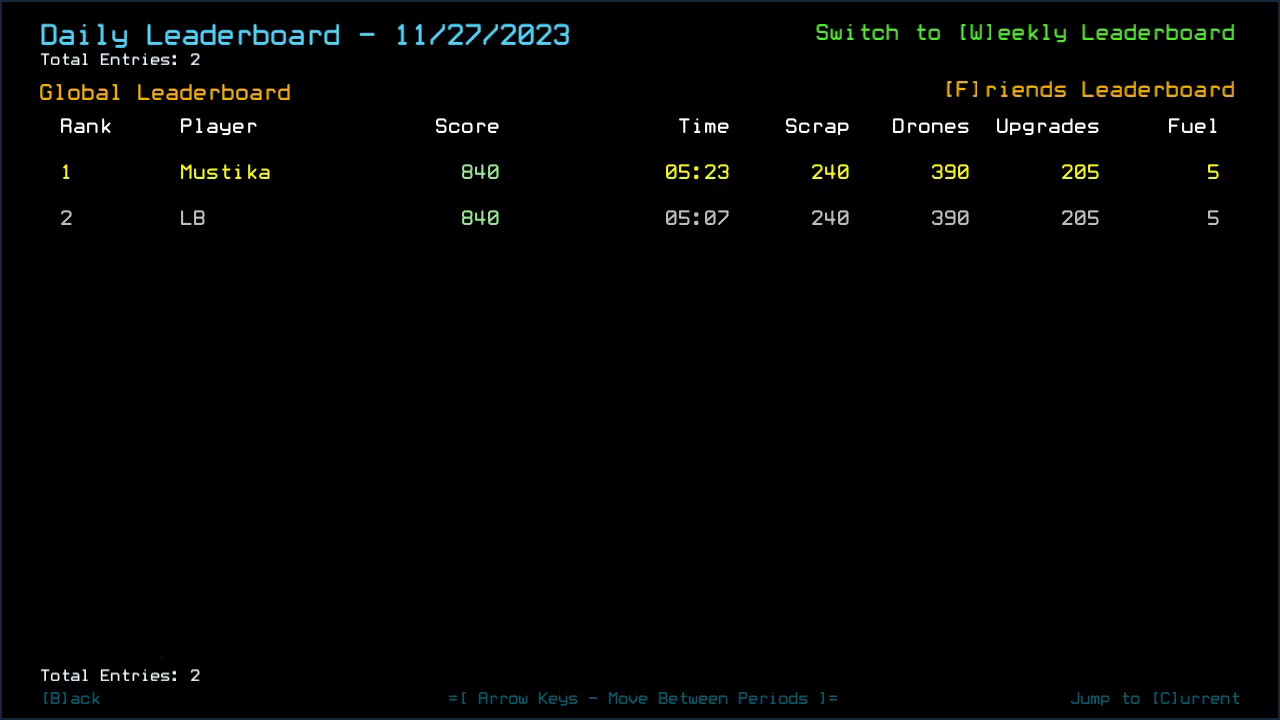
Review the Daily and Mod Leaderboards, then return to the challenge launcher
key(b)
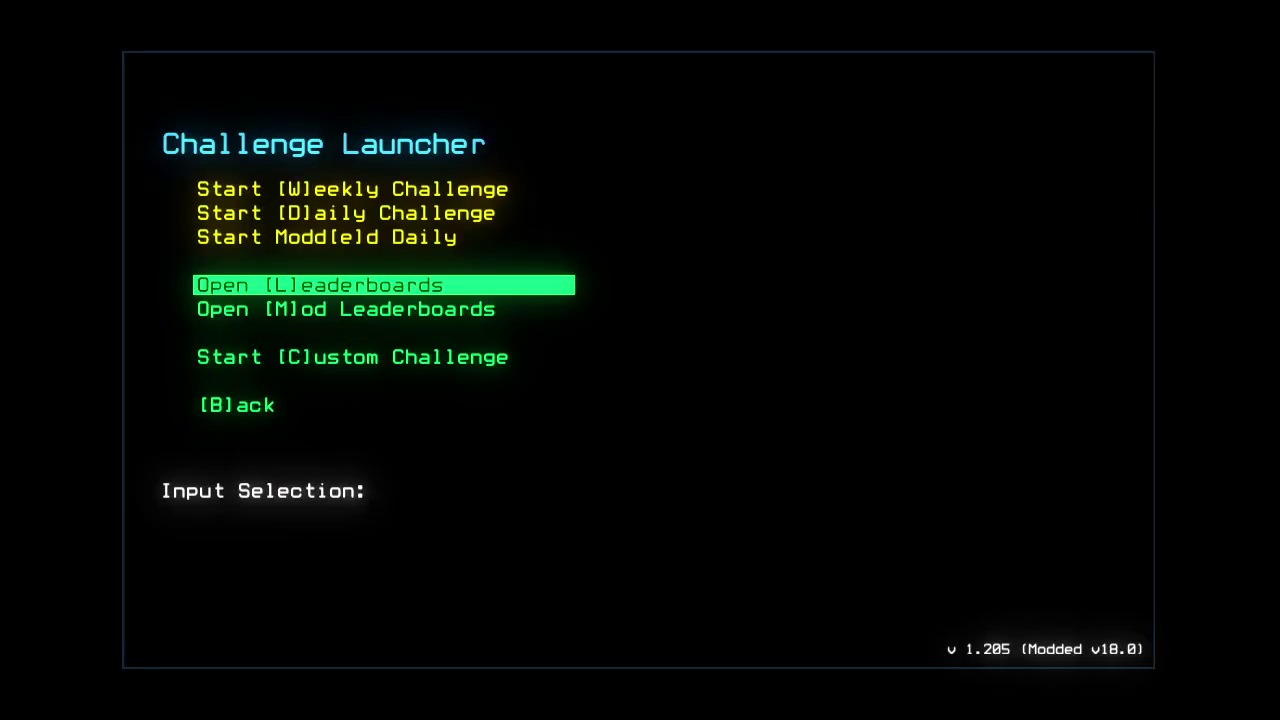
key(m)
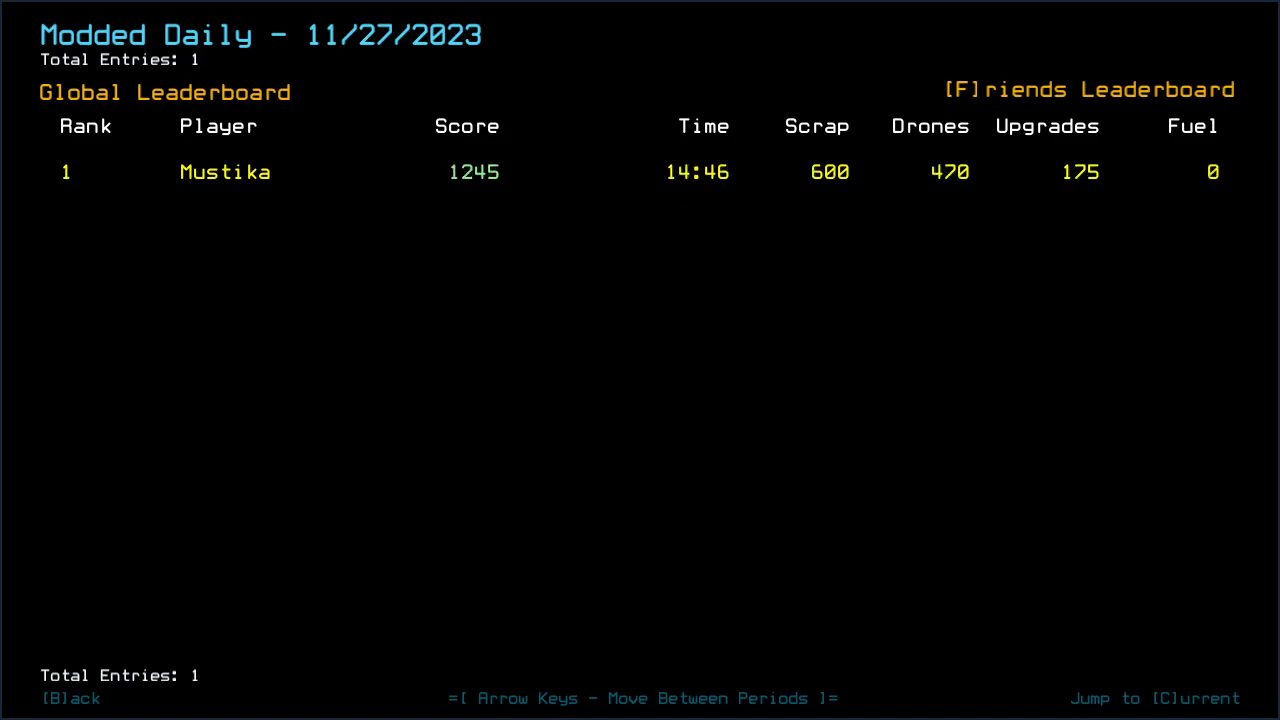
key(b)
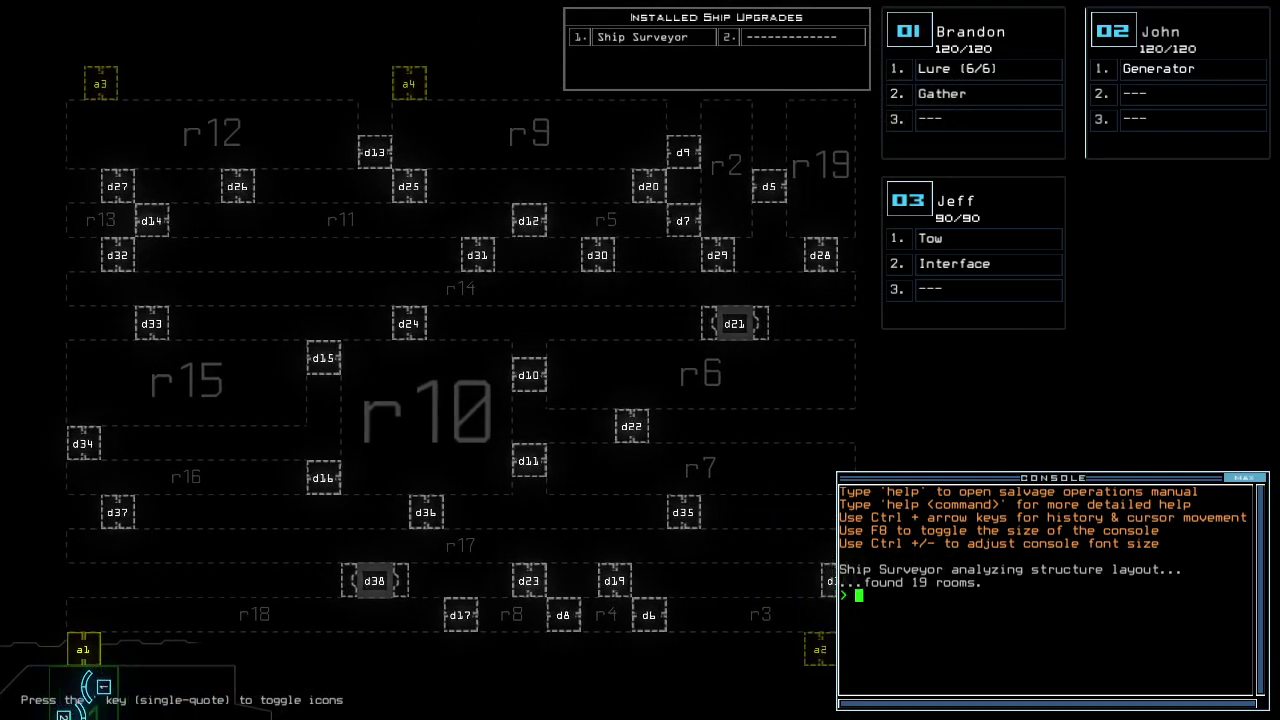
text(status)
Run the status report on the derelict ship
key(Return)
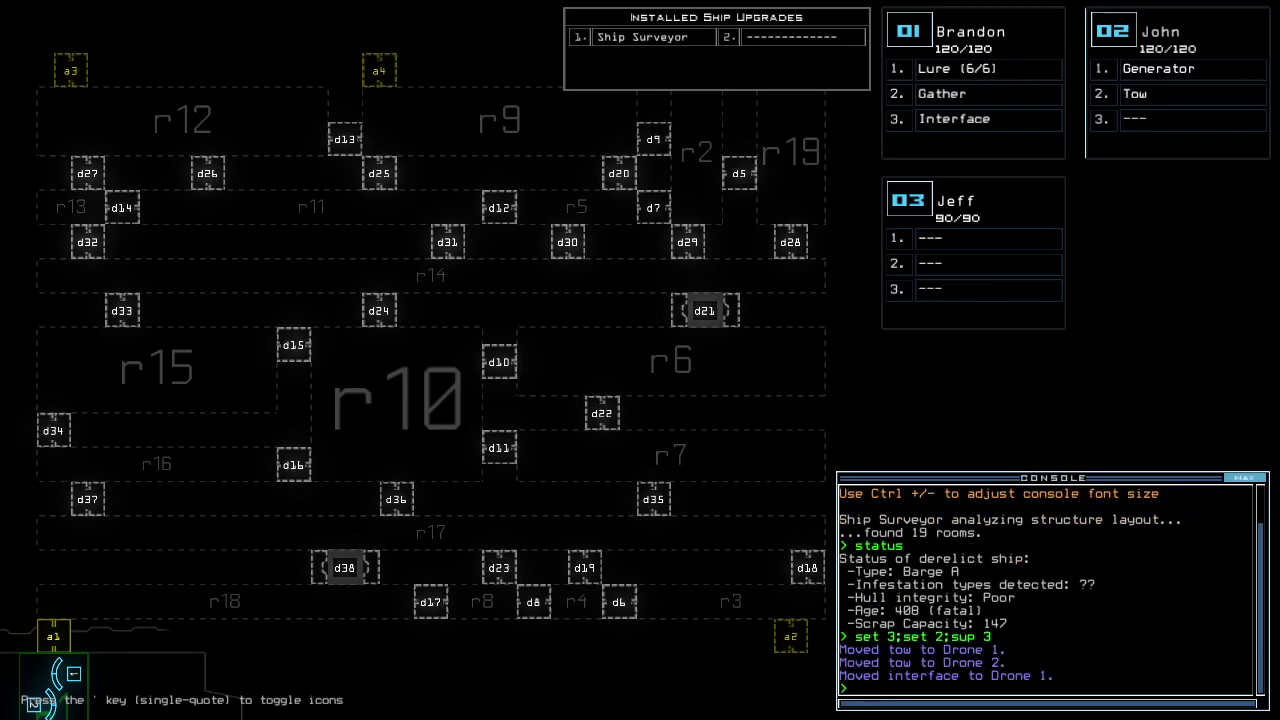
text(dd a4)
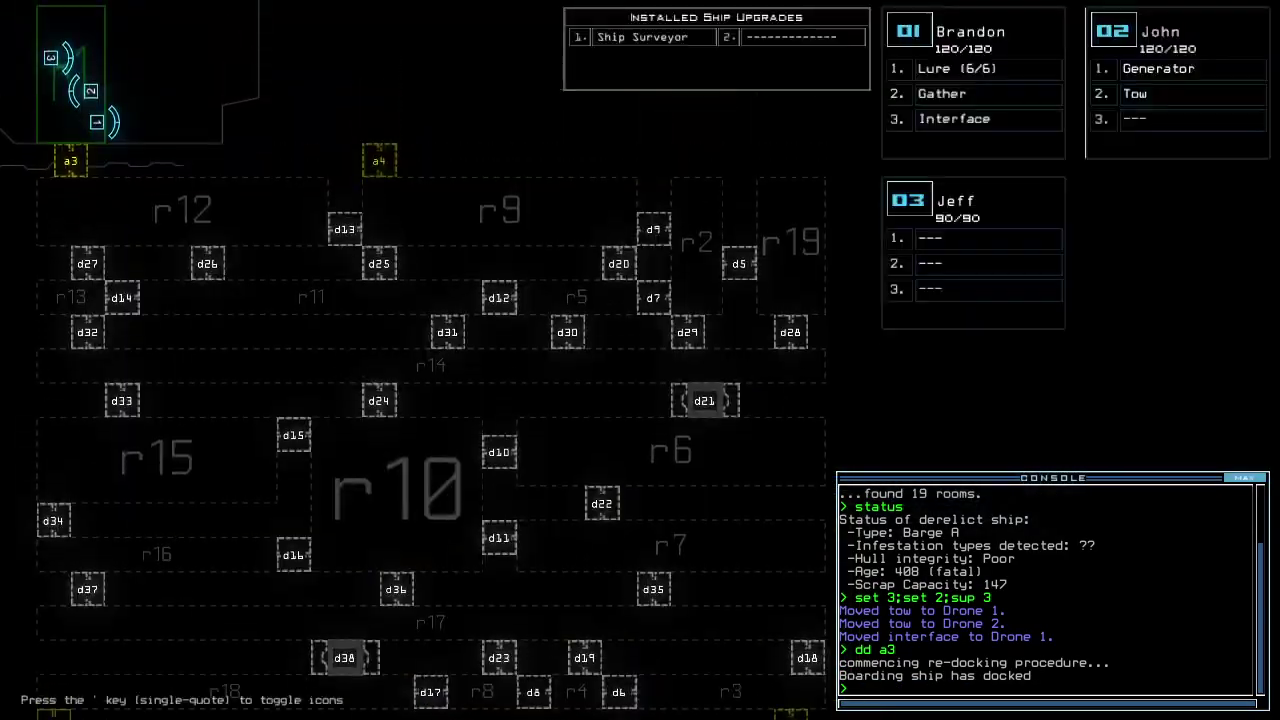
Begin redocking, drop a lure from Brandon, and open then close room r1's doors
key(Return)
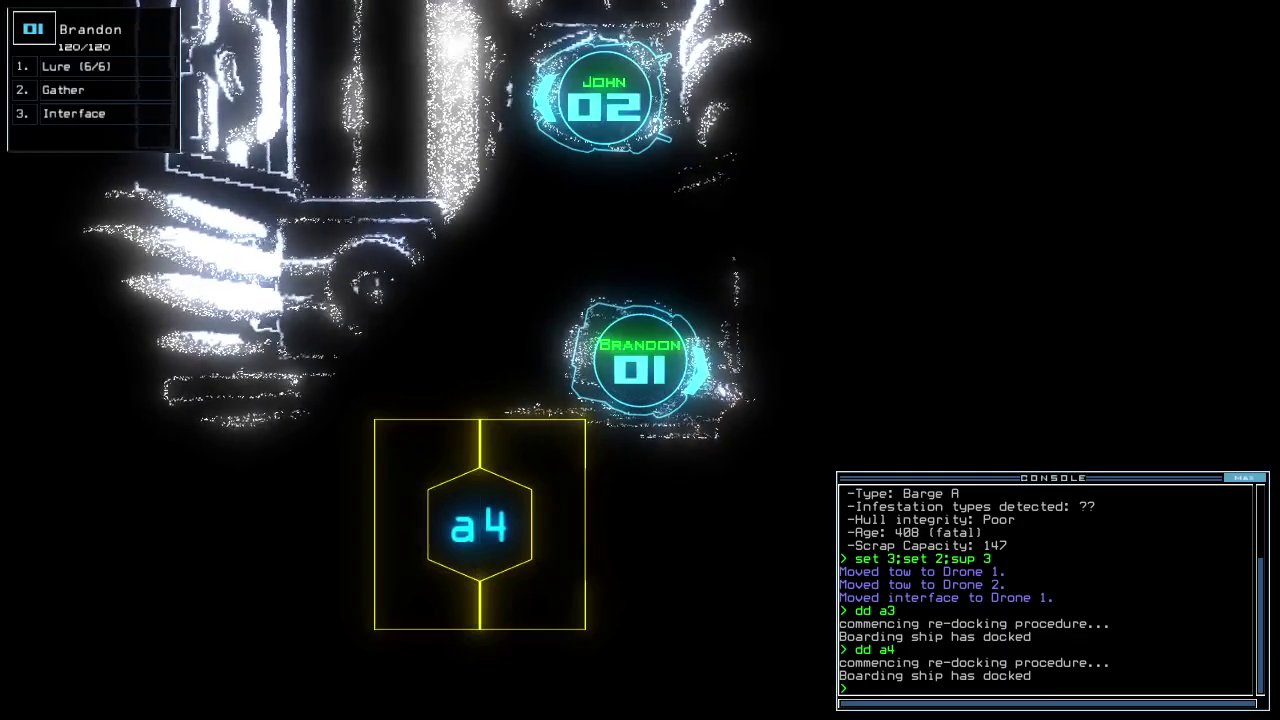
text(dd)
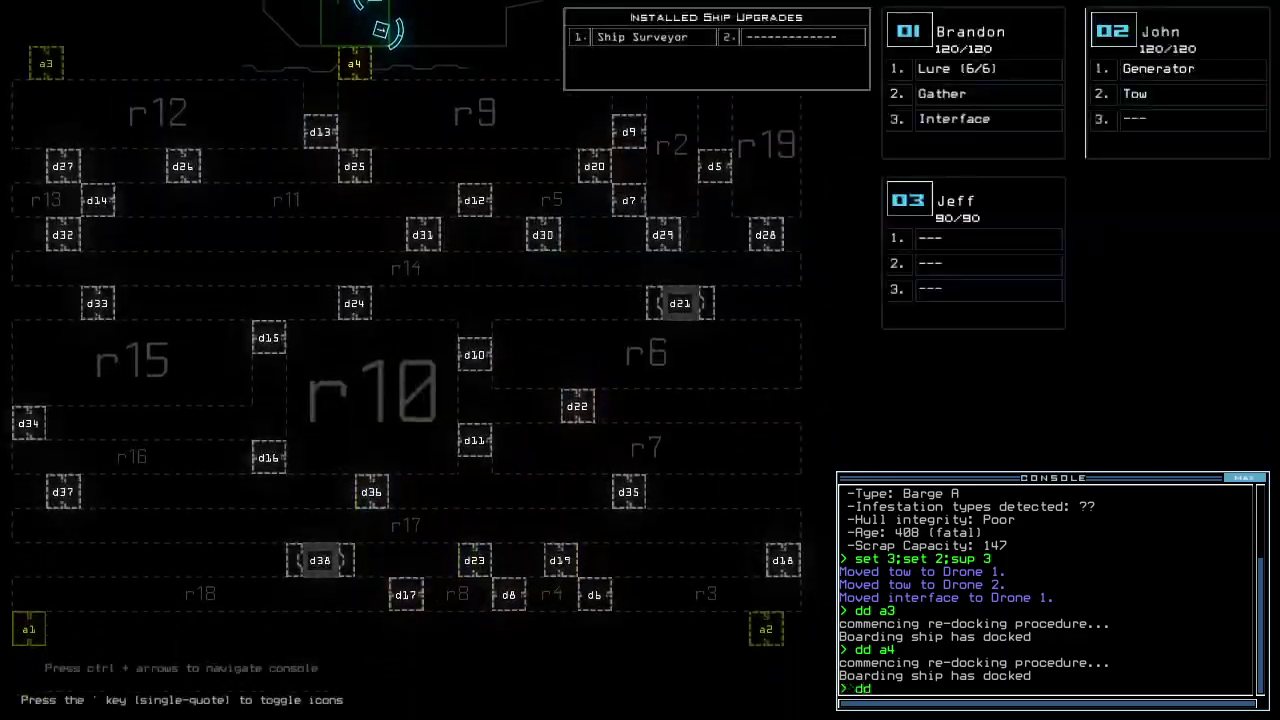
text( a2)
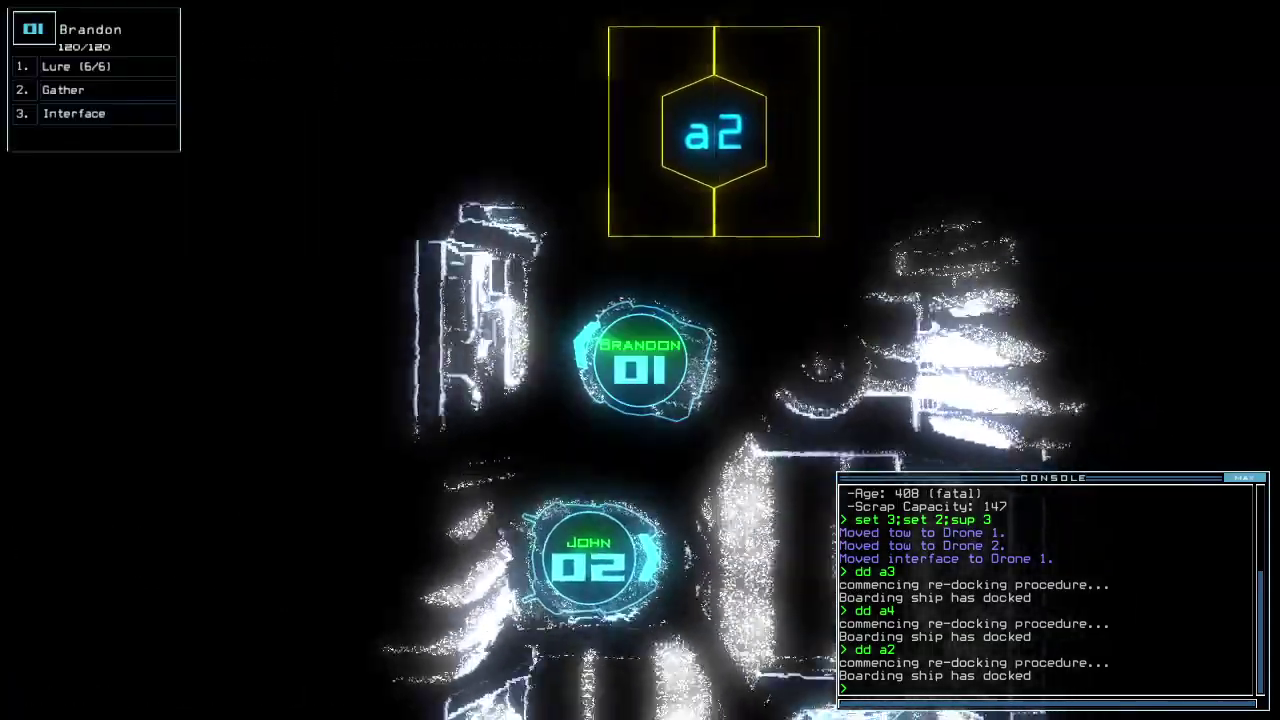
text(l)
key(Return)
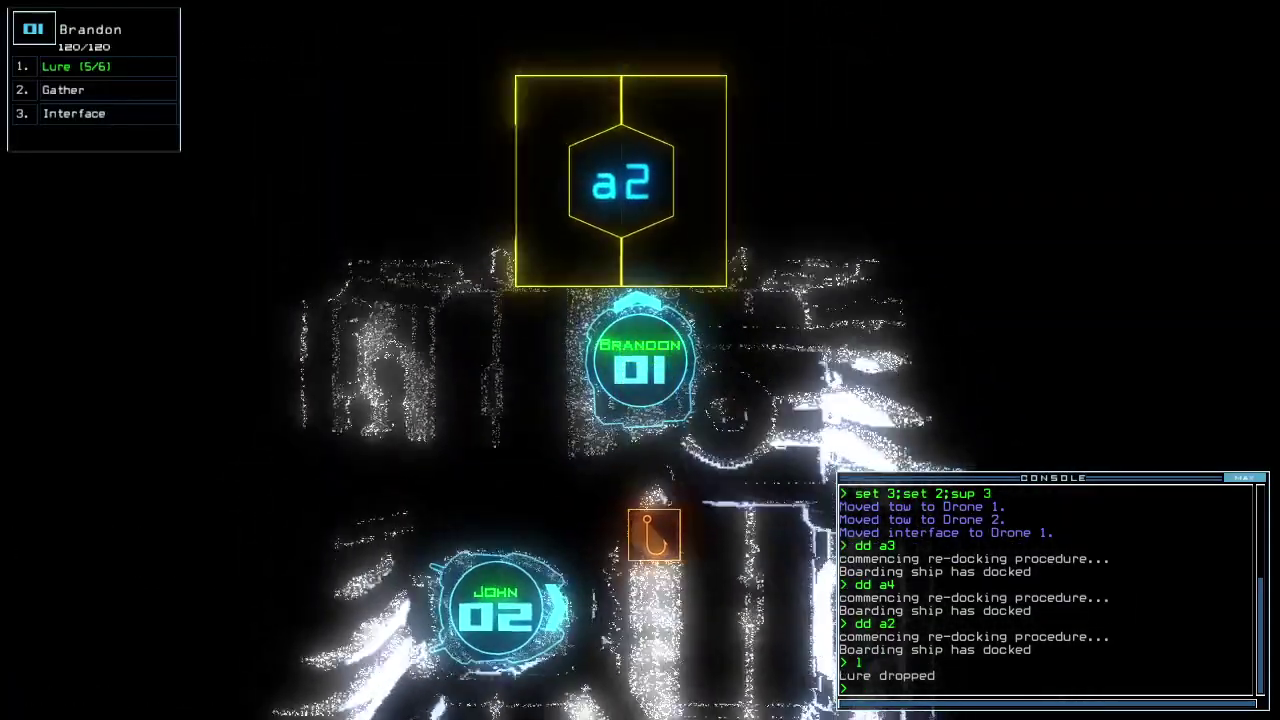
text(arr)
key(Return)
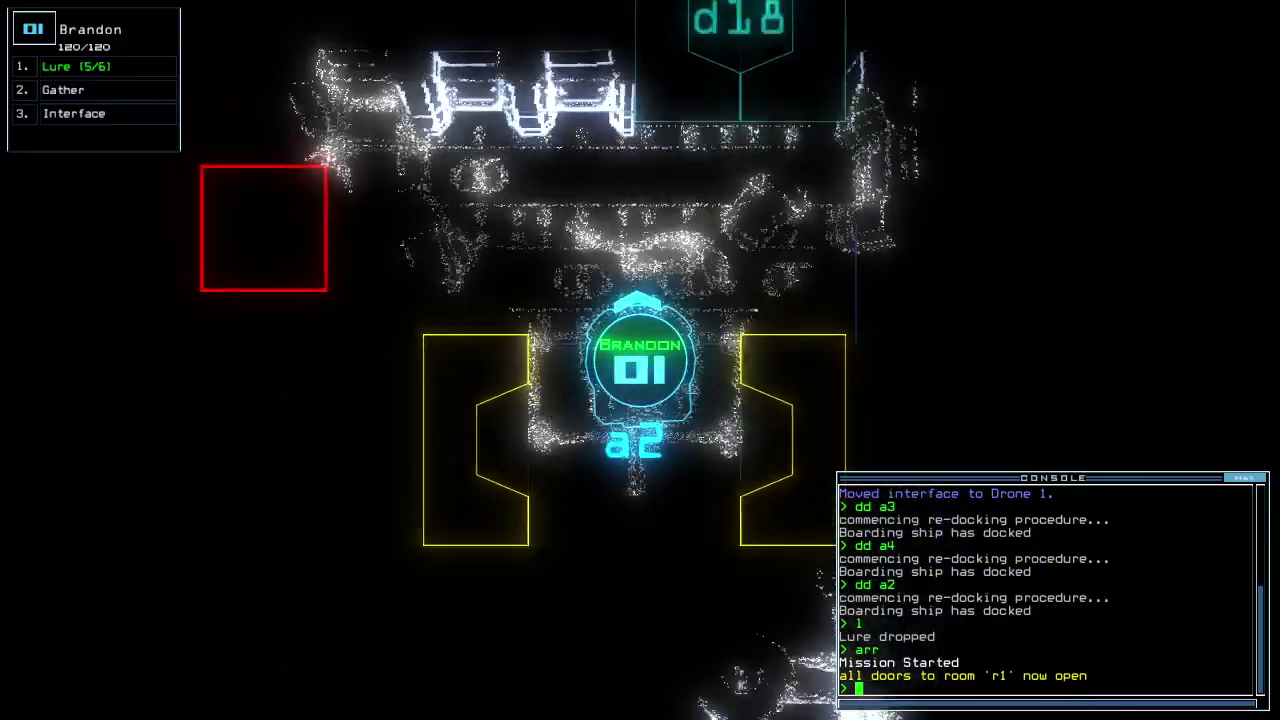
text(ra)
key(Return)
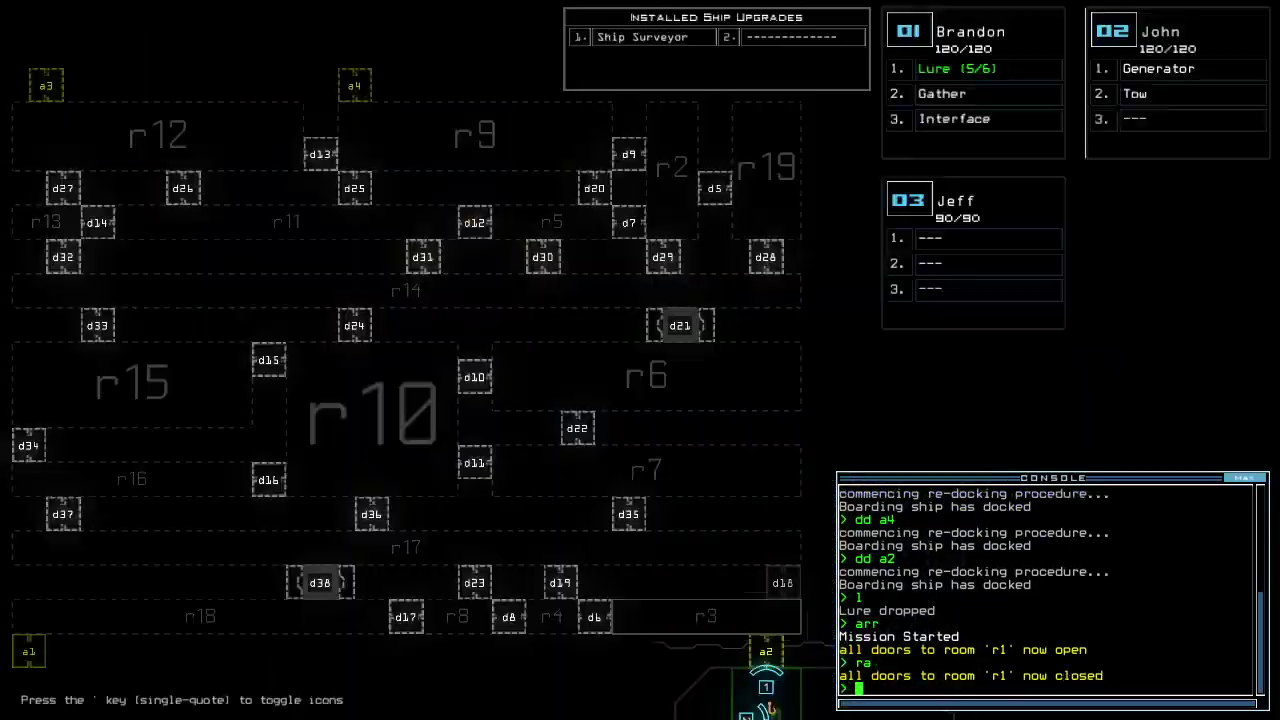
text(dd a4)
Redock at airlock a4, mark room r3, reopen r1's doors, and check Cliff's module swap
key(Return)
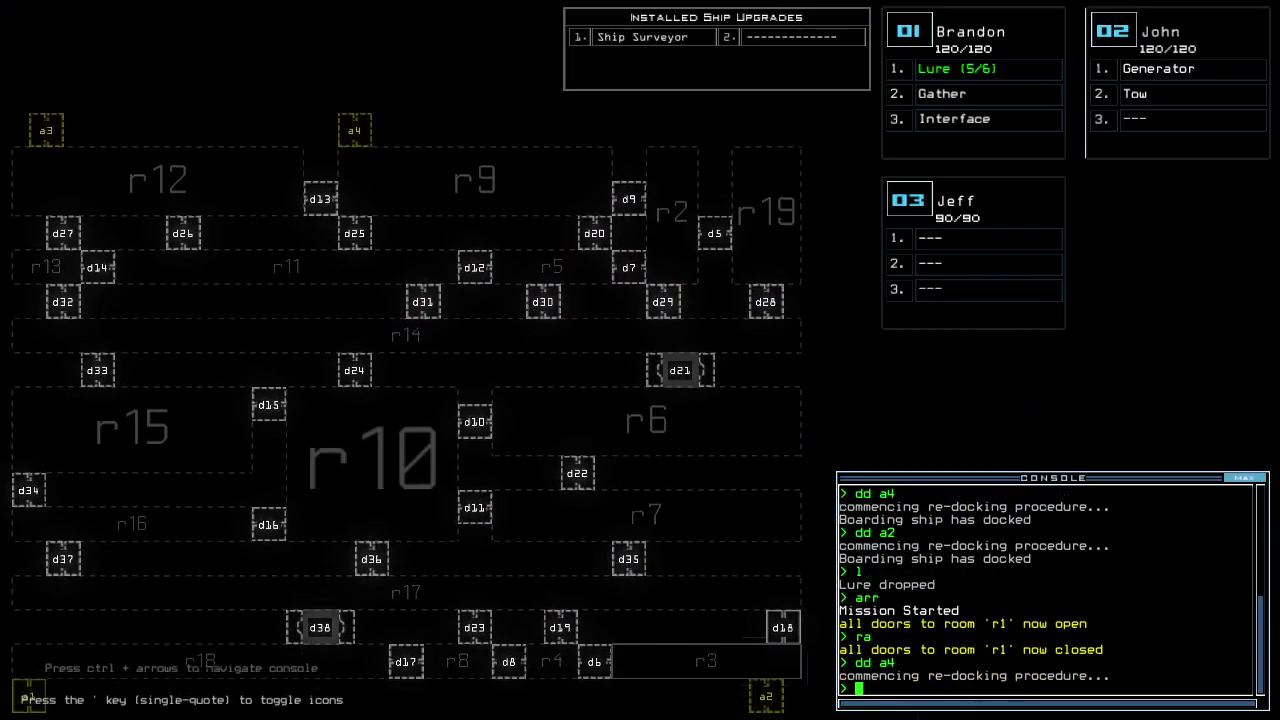
text(f r3)
key(Return)
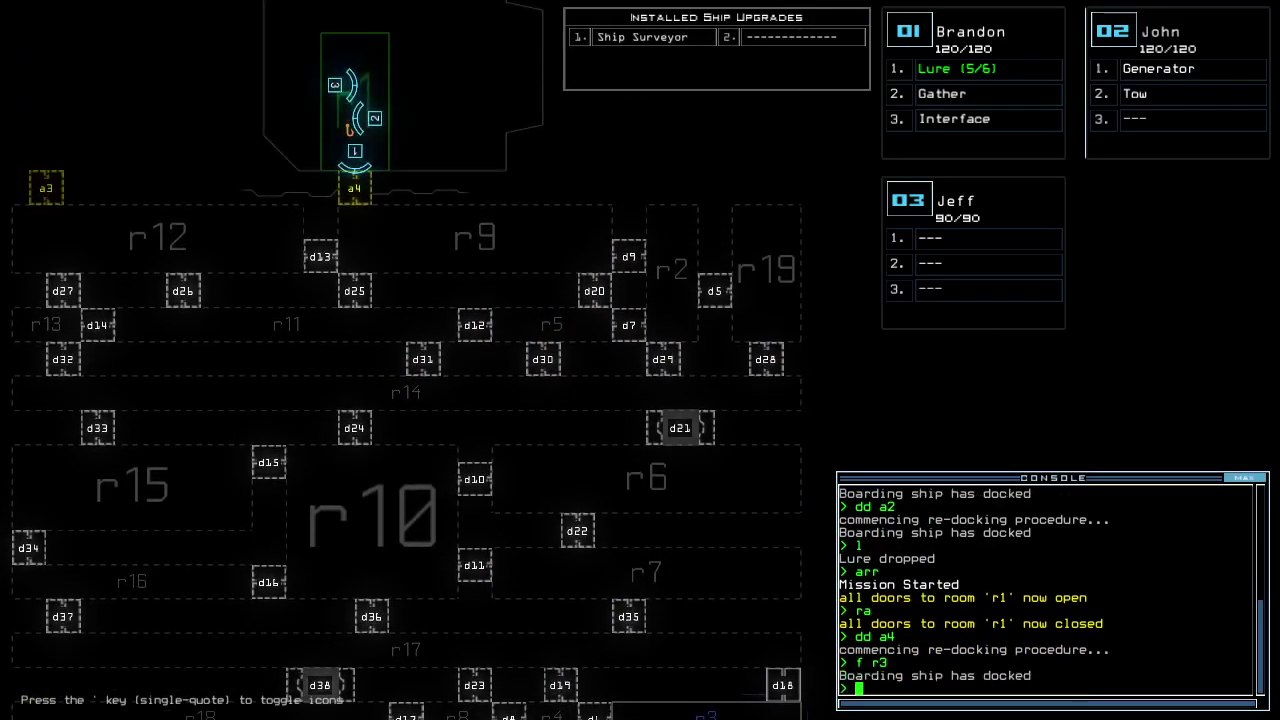
text(arr)
key(Return)
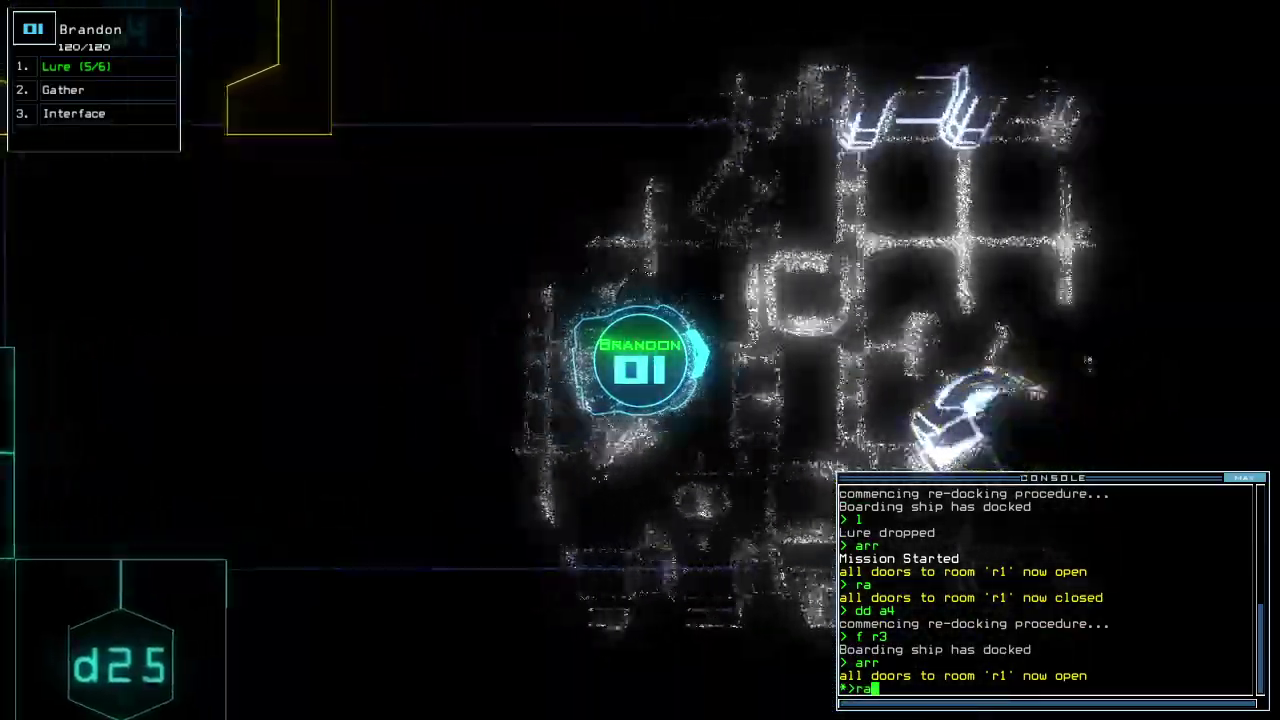
key(BackSpace)
key(BackSpace)
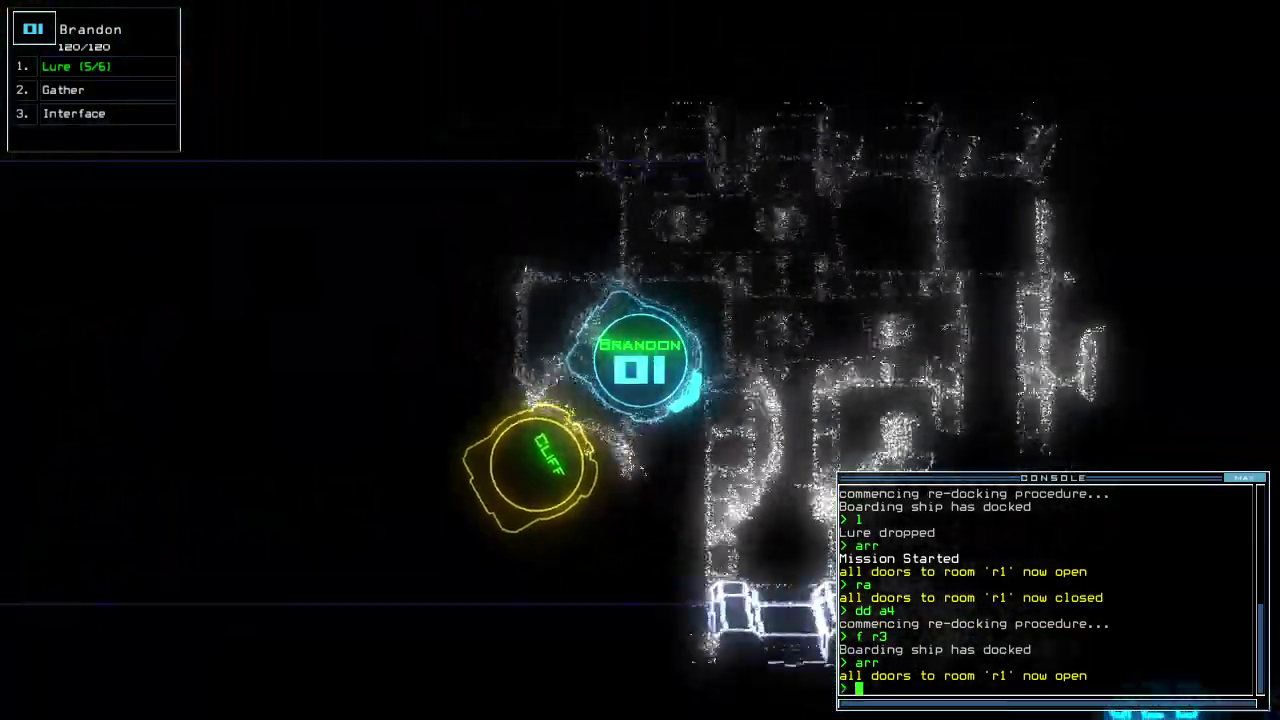
text(swap)
key(Return)
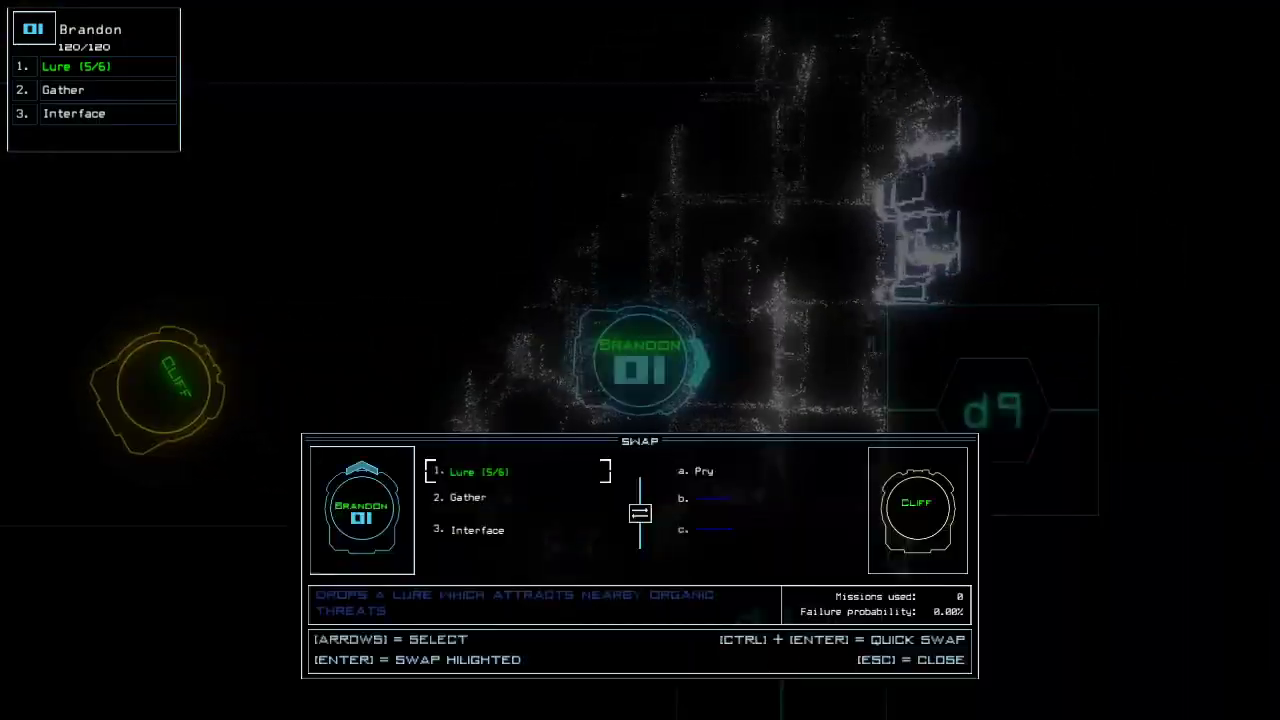
key(Escape)
Bring John back to room r1 towing Cliff, stop towing, and begin redocking at a3
key(Tab)
key(F2)
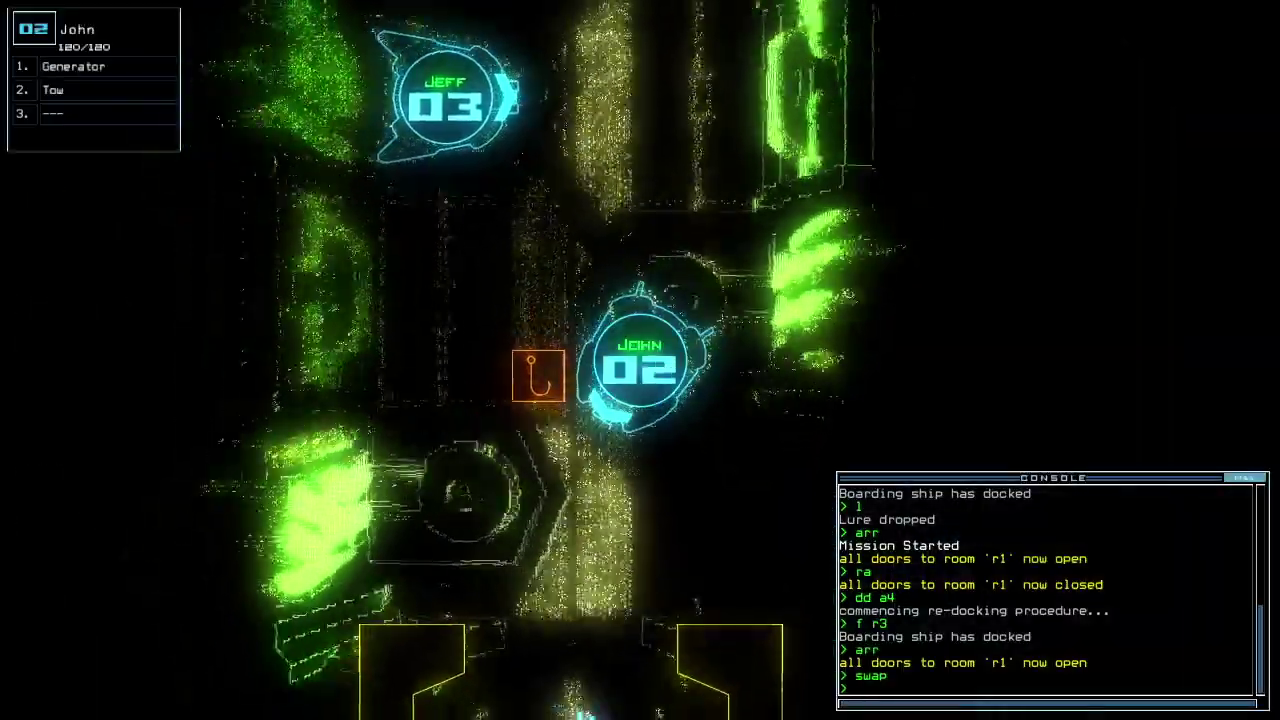
text(tow ;back)
key(Return)
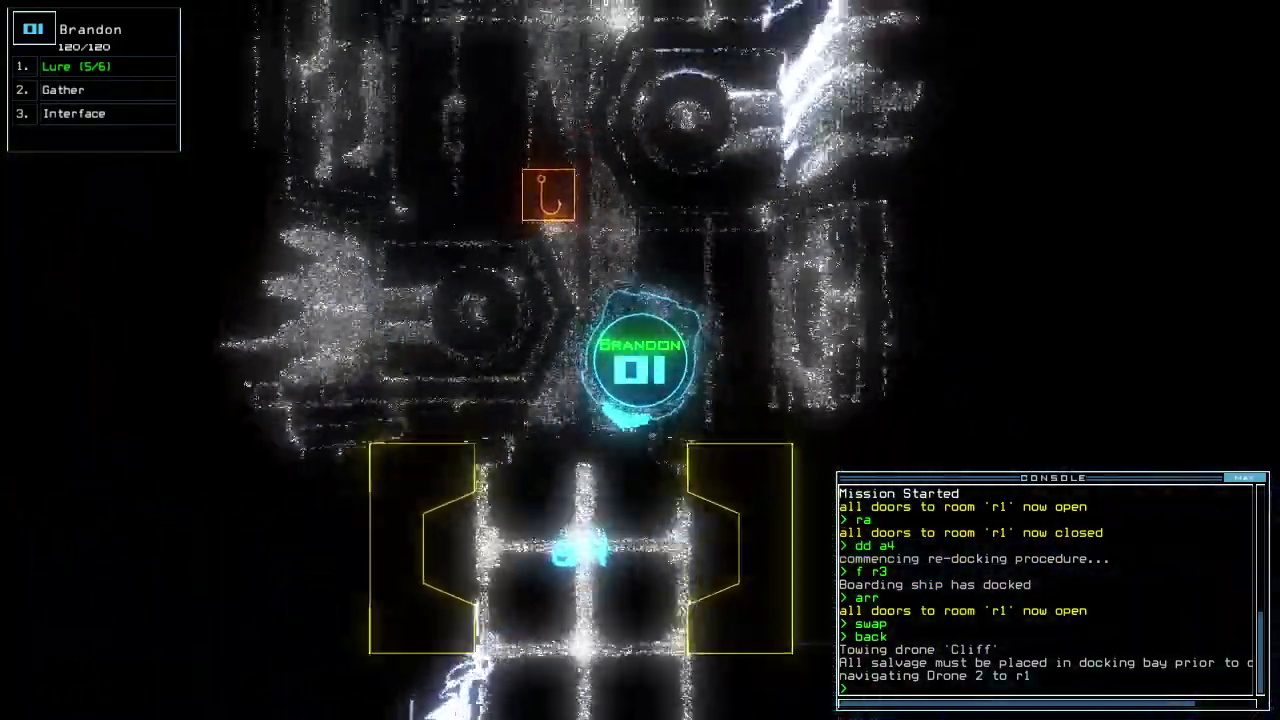
key(Tab)
key(2)
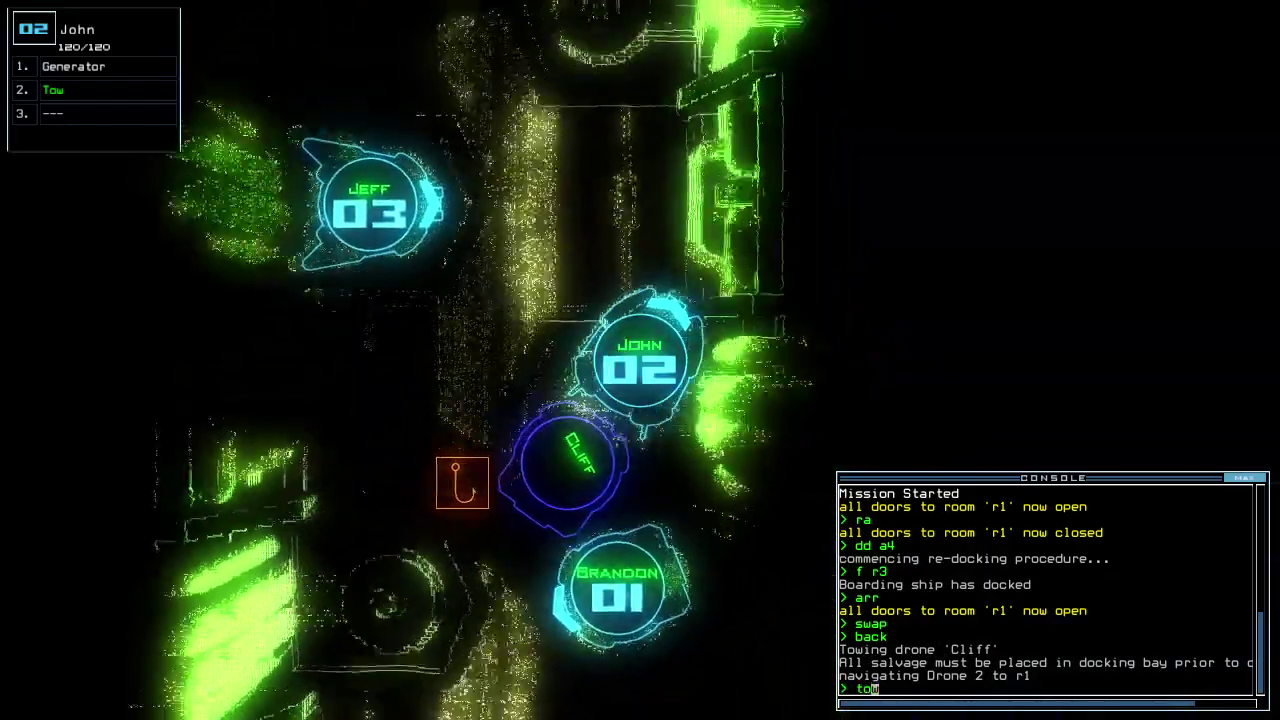
text(w)
key(Return)
text(dd a3)
key(Return)
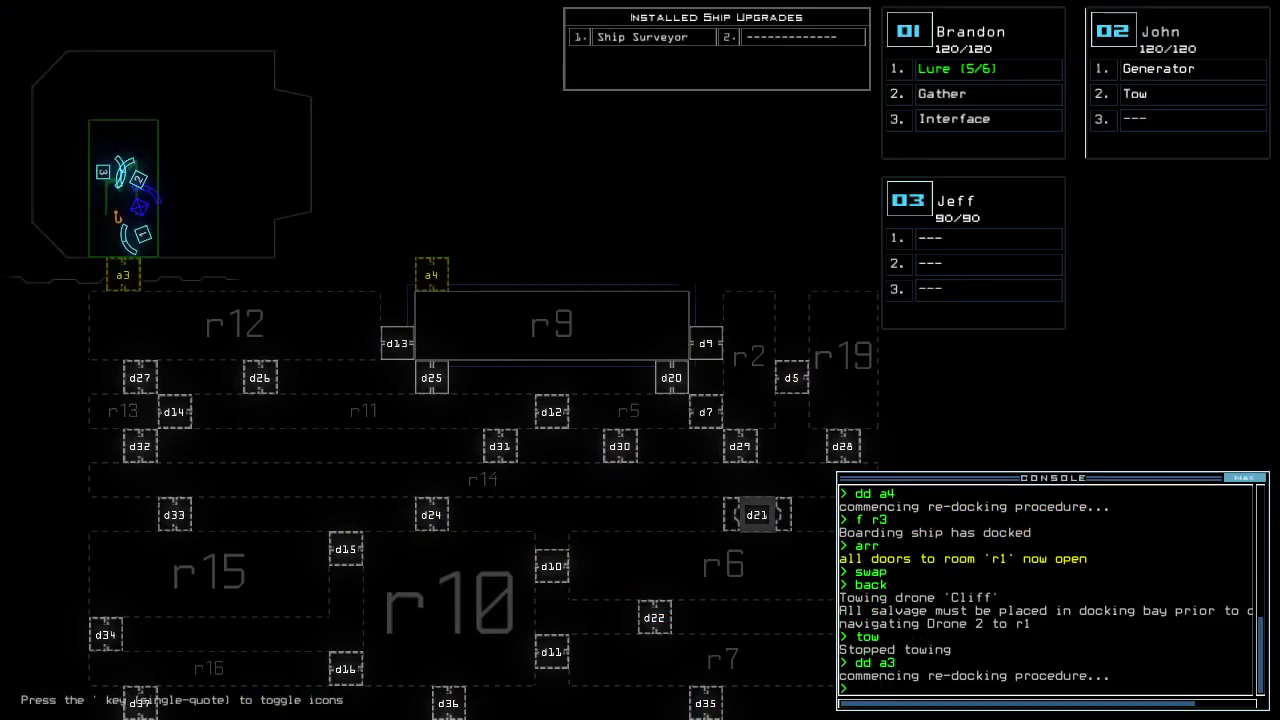
text(arr)
Open the doors to r1 and drive Brandon out of the bay to collect scrap
key(Return)
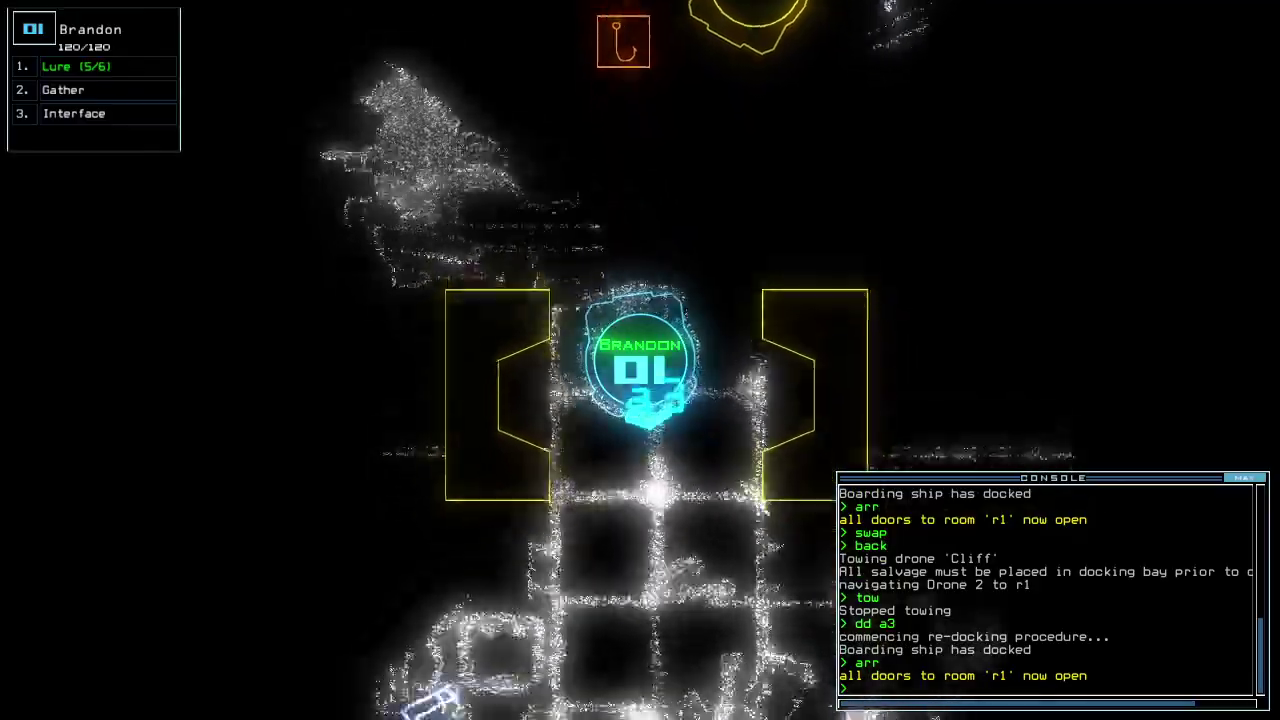
key(Down)
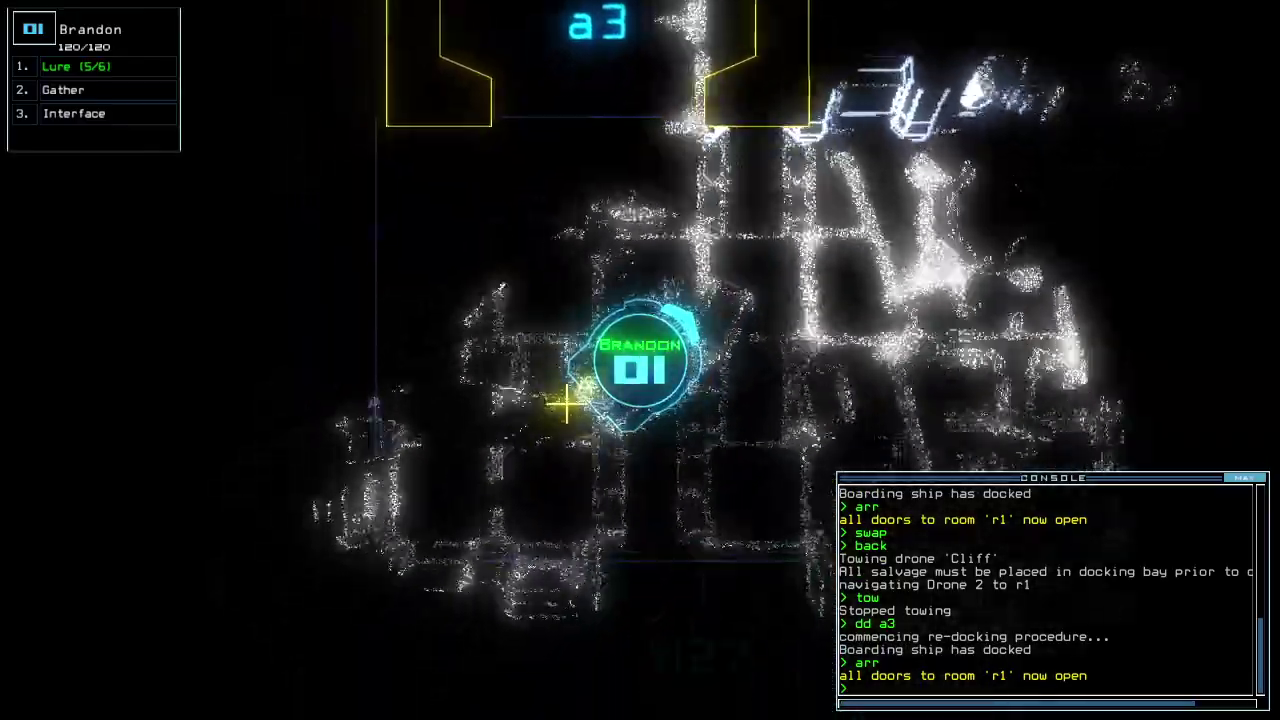
text(g)
key(Return)
key(Up)
key(Right)
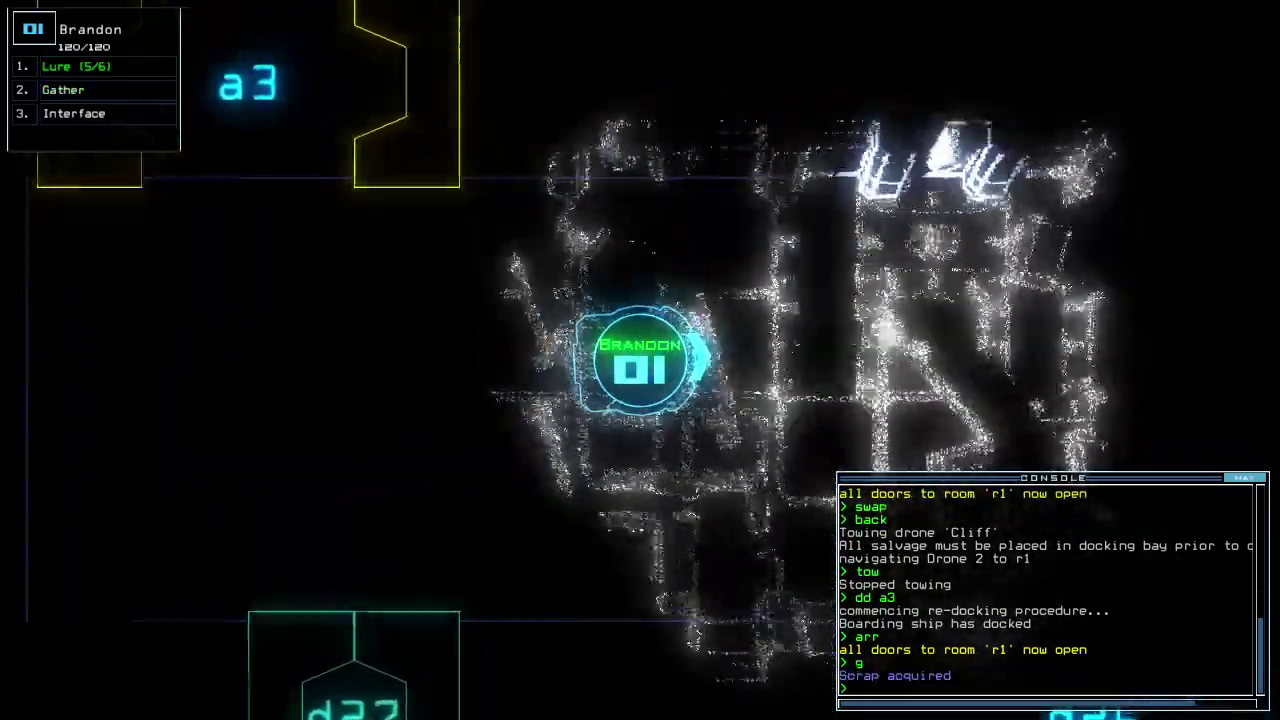
Drive Brandon toward d13 and back into a3, then recover the lure and redock at a1
key(Right)
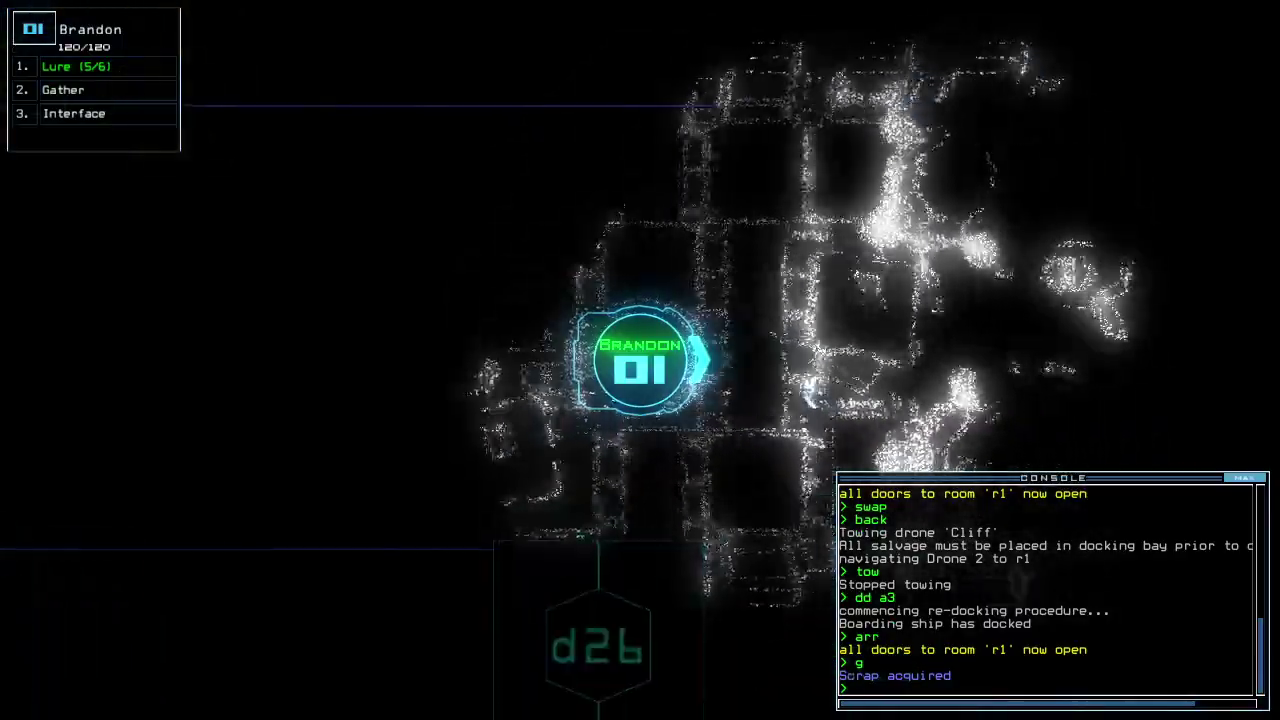
key(Right)
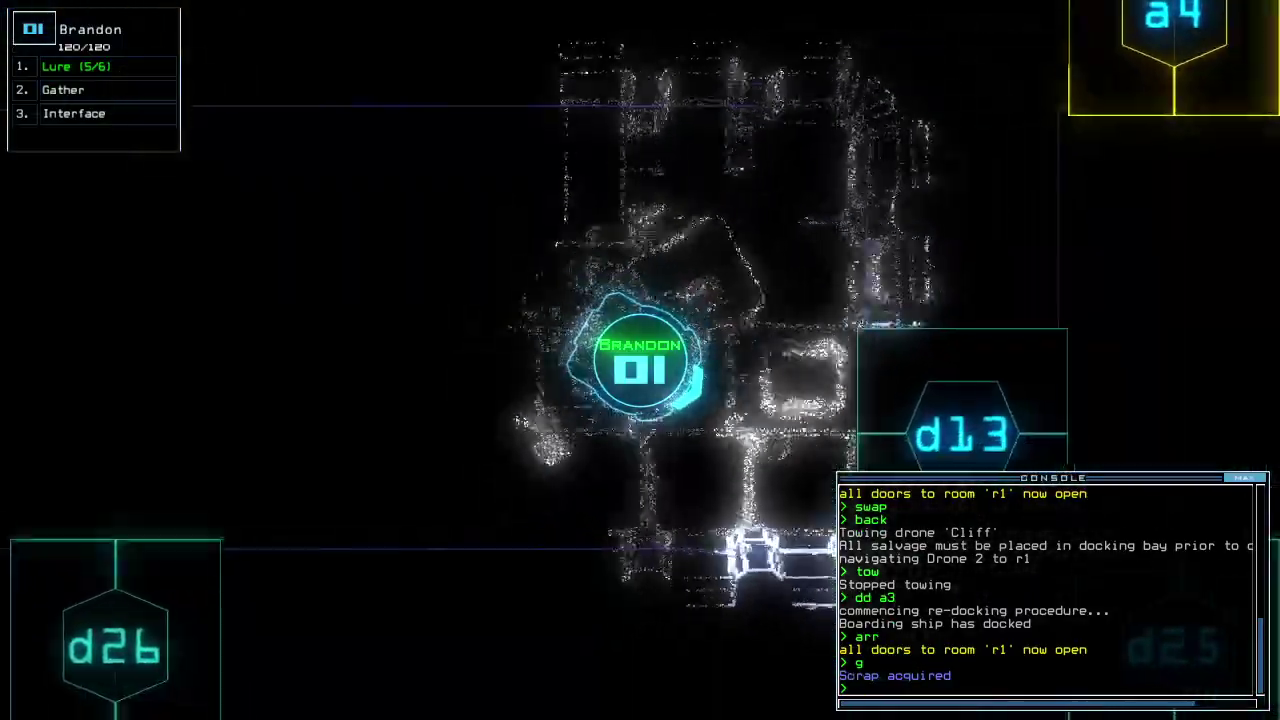
key(Left)
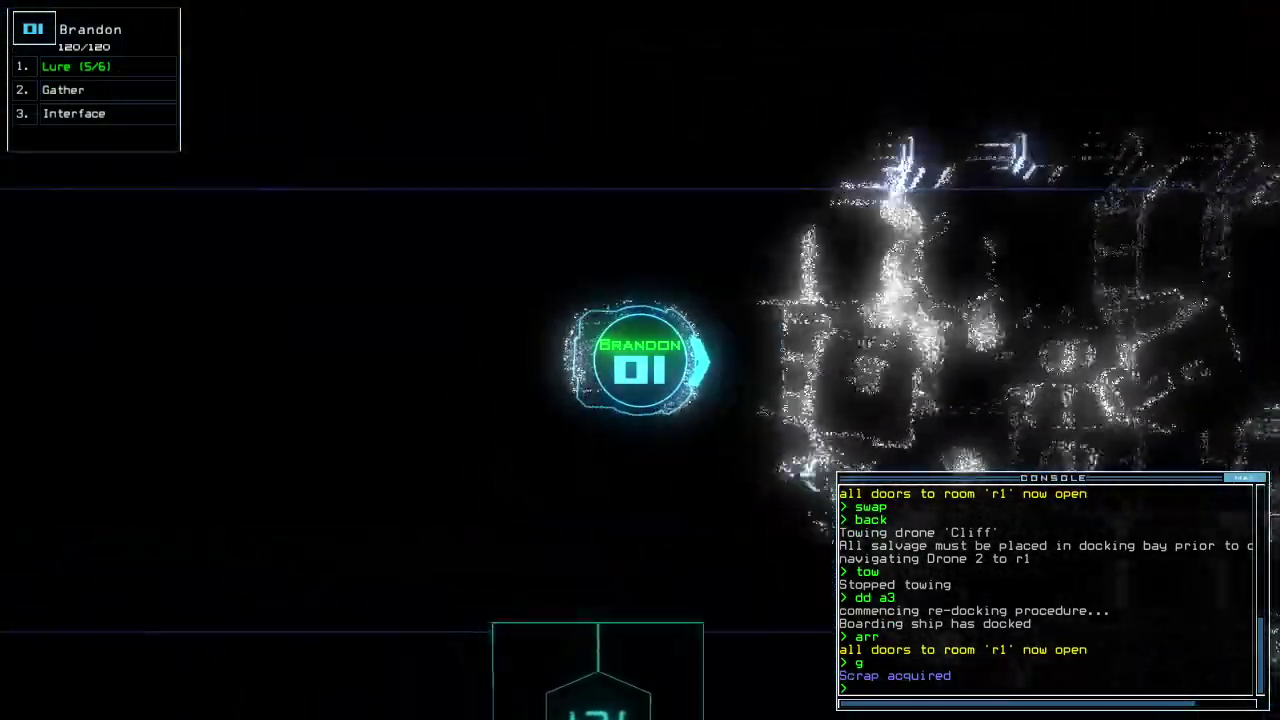
key(Left)
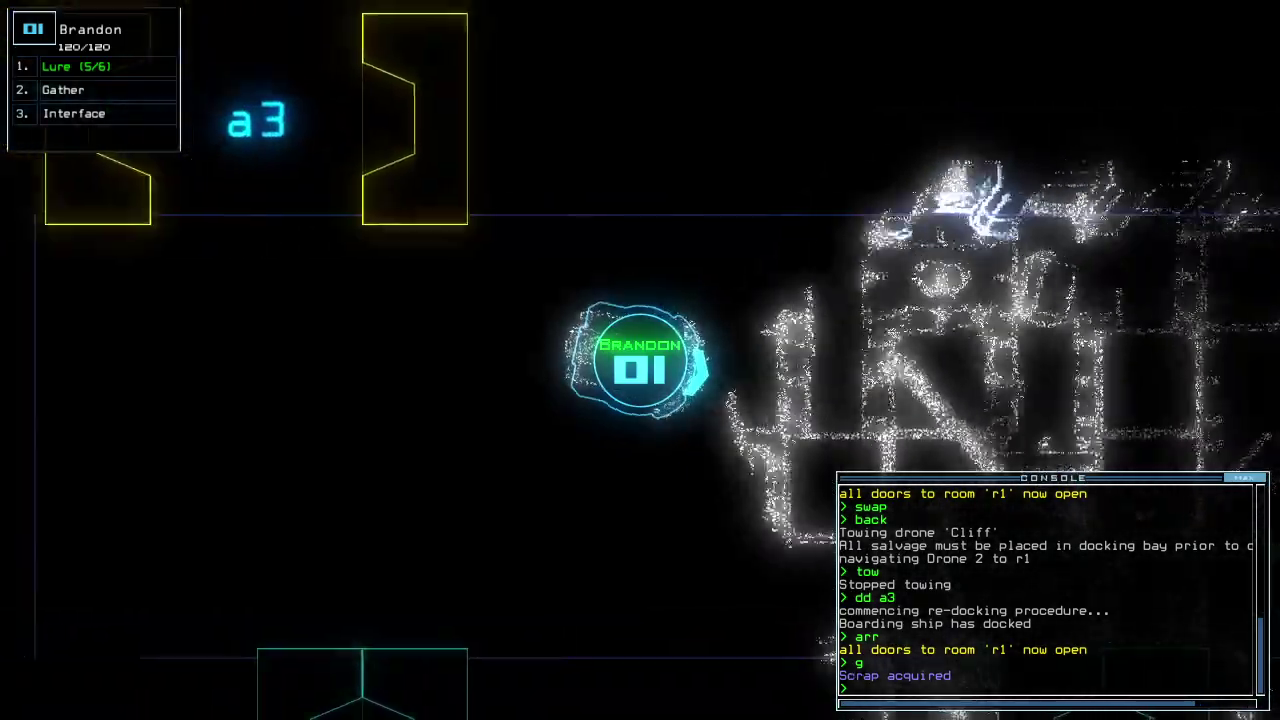
key(Up)
text(pickup ;d)
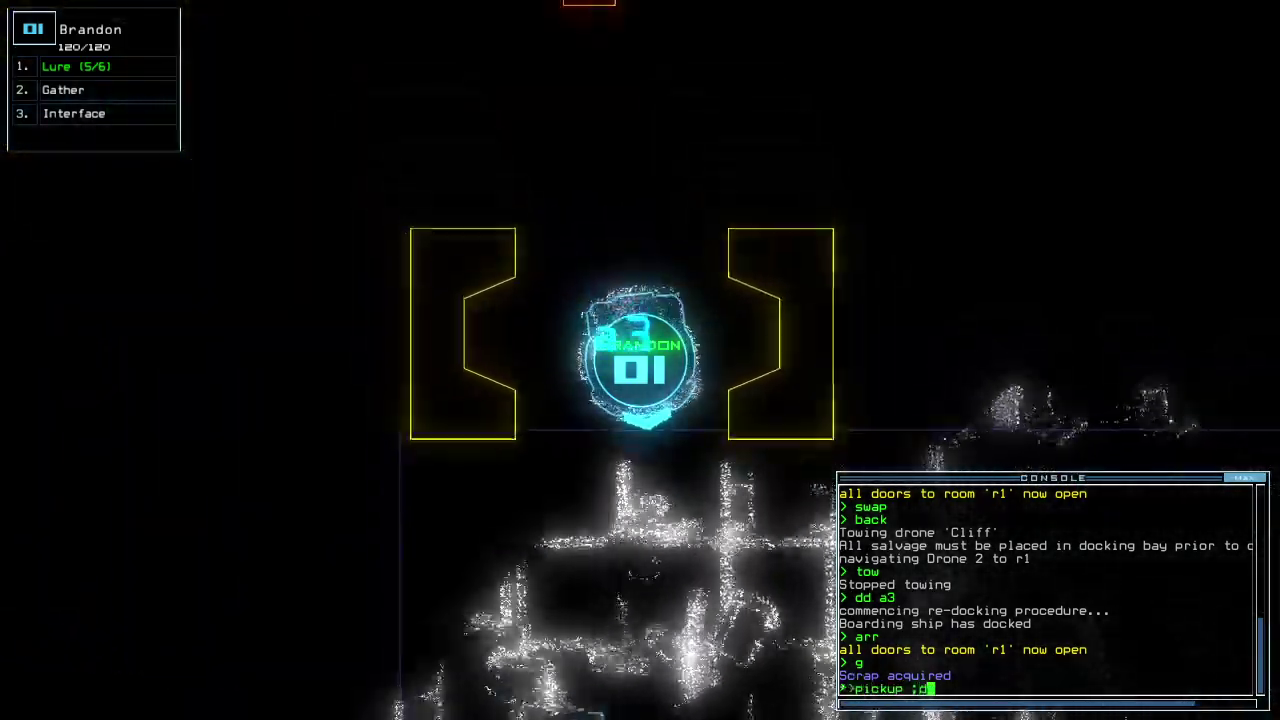
text(d a1)
key(Return)
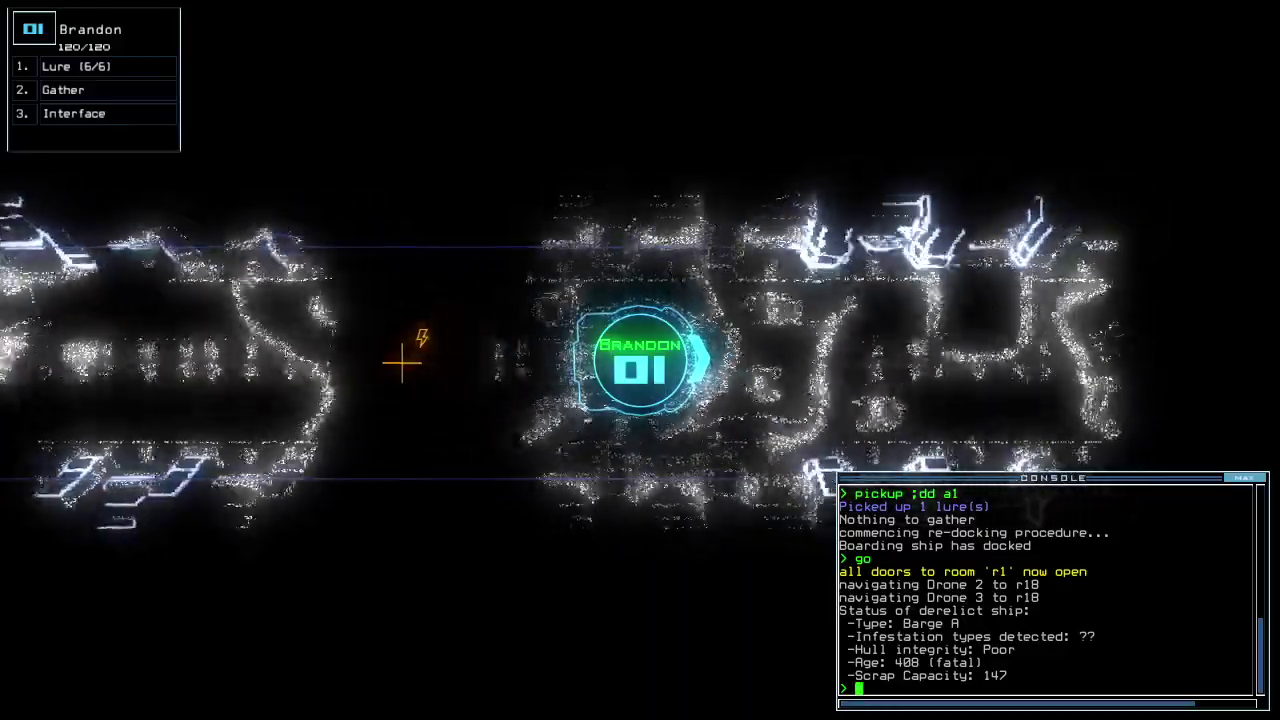
text(generator 2)
Activate John's generator, send drone 3 to r1, and open door d17 onto the infestation
key(Return)
text(back 3)
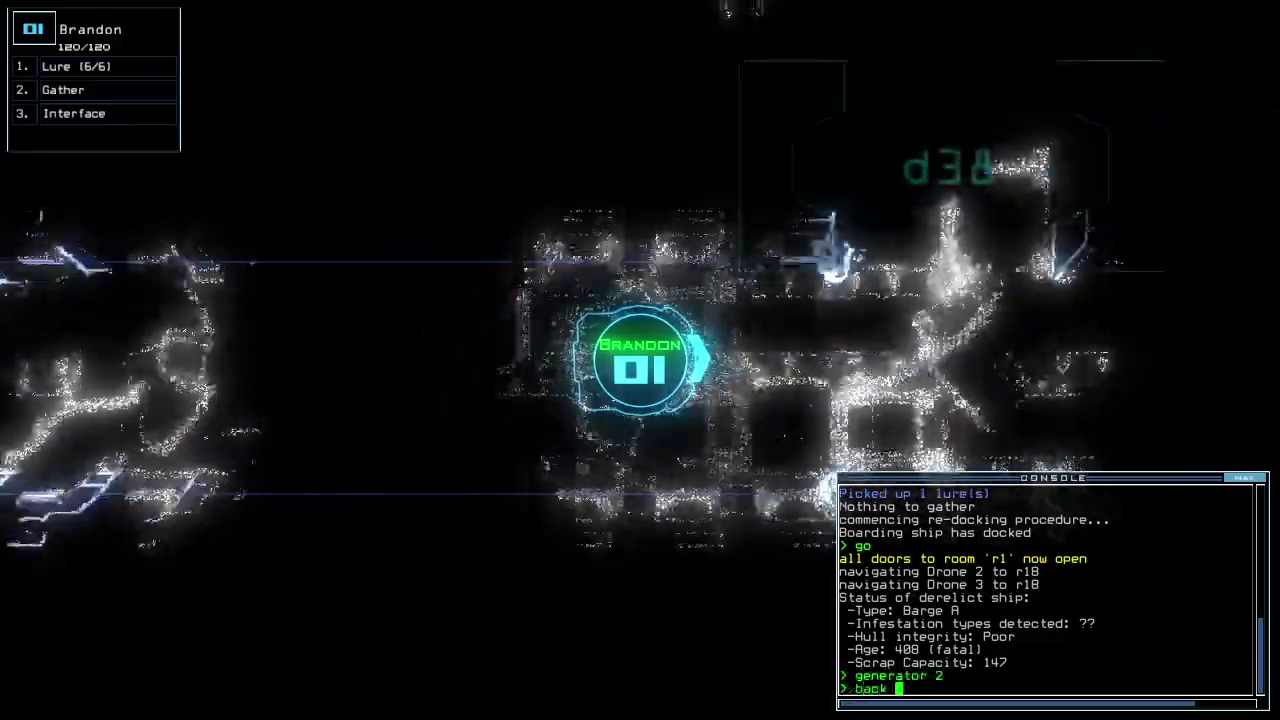
key(Return)
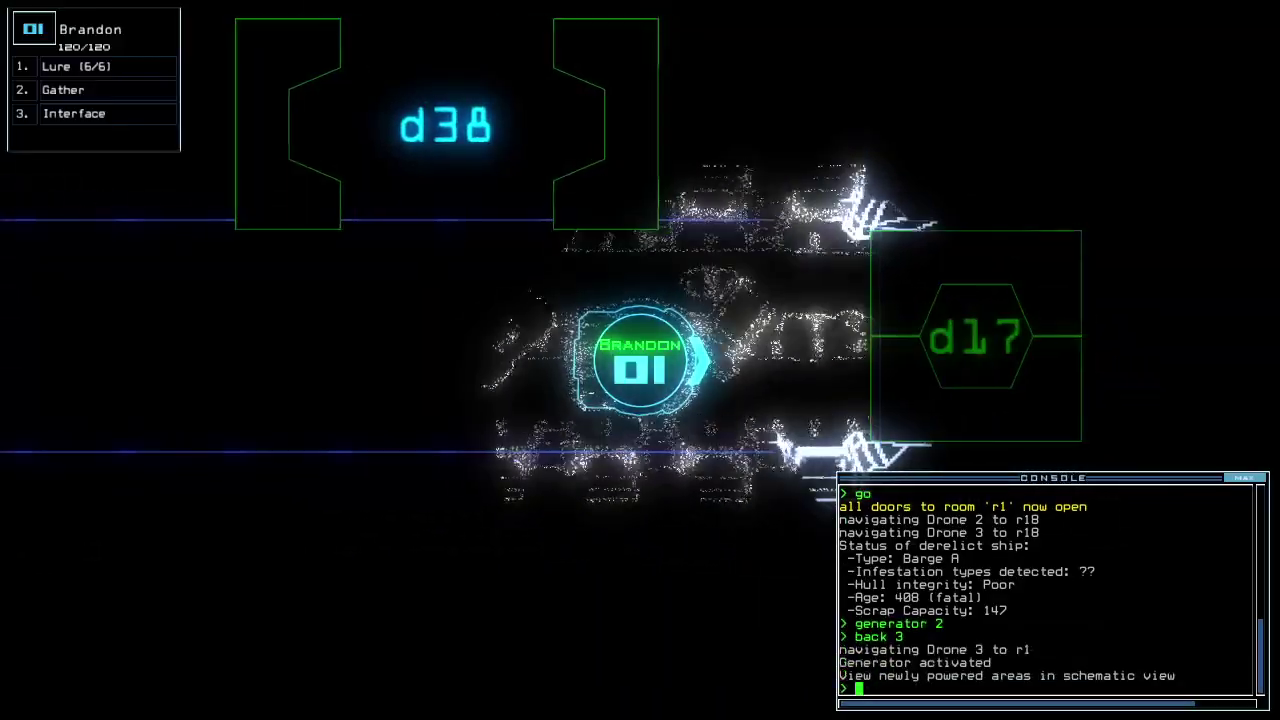
key(Tab)
key(Tab)
text(d17)
key(Return)
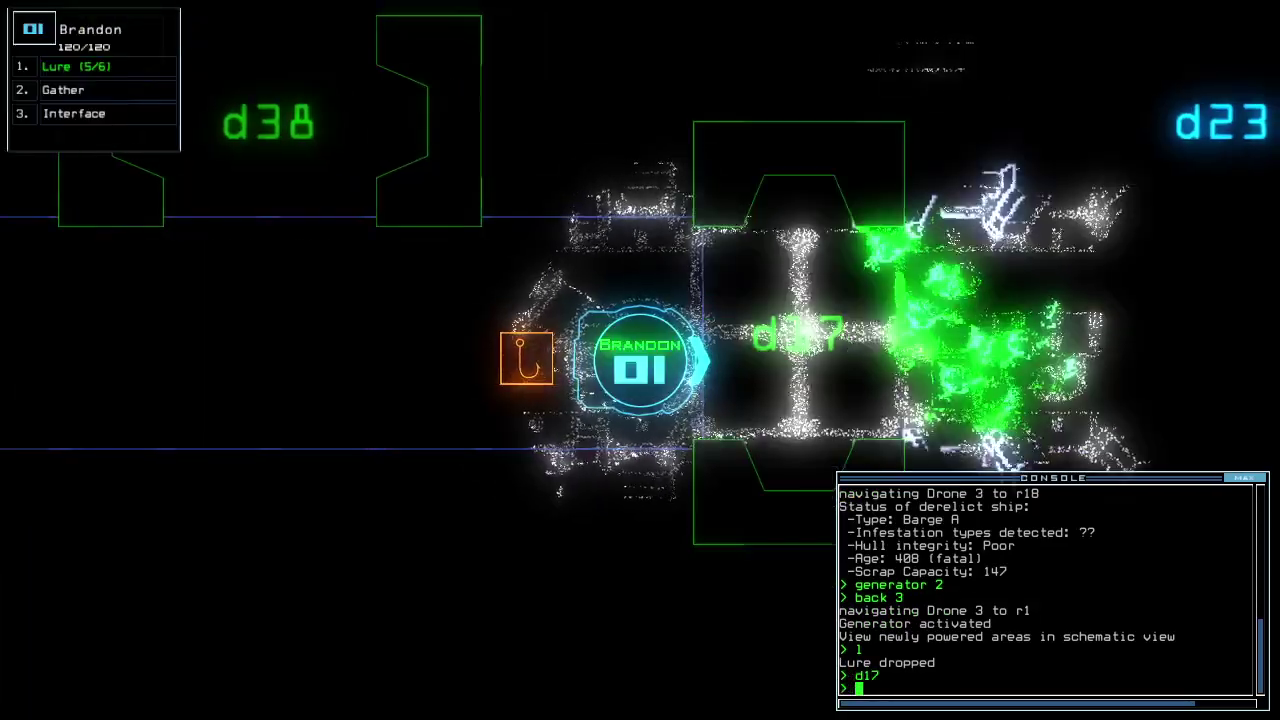
text(p)
key(BackSpace)
Move up through d38, gather the room's scrap, drop a lure, and open door d23
key(Up)
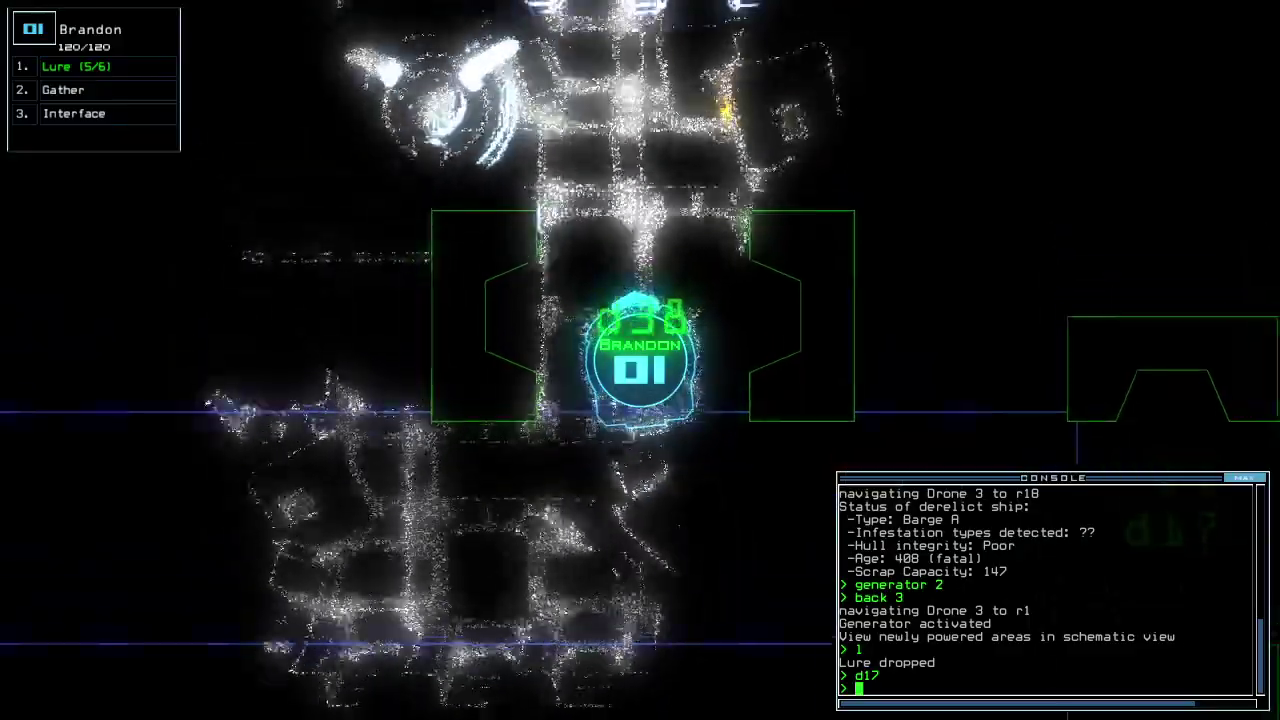
key(Right)
text(g)
key(Return)
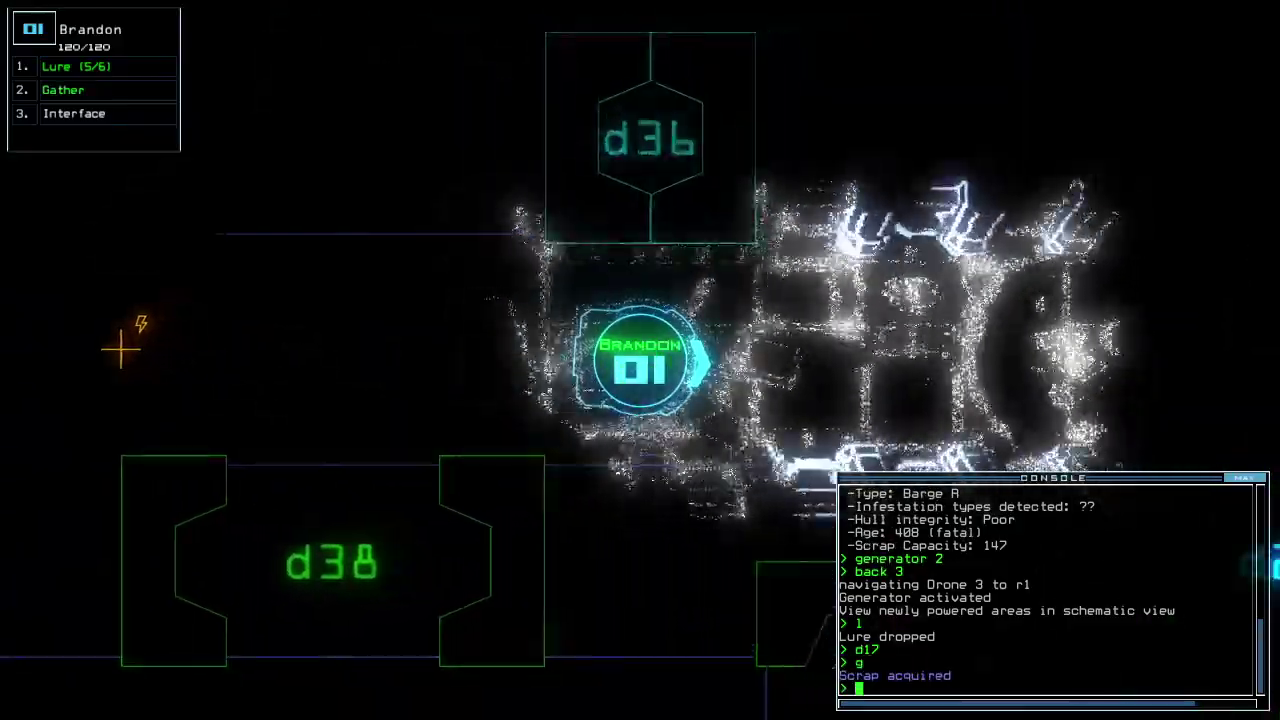
key(Return)
text(23)
key(Return)
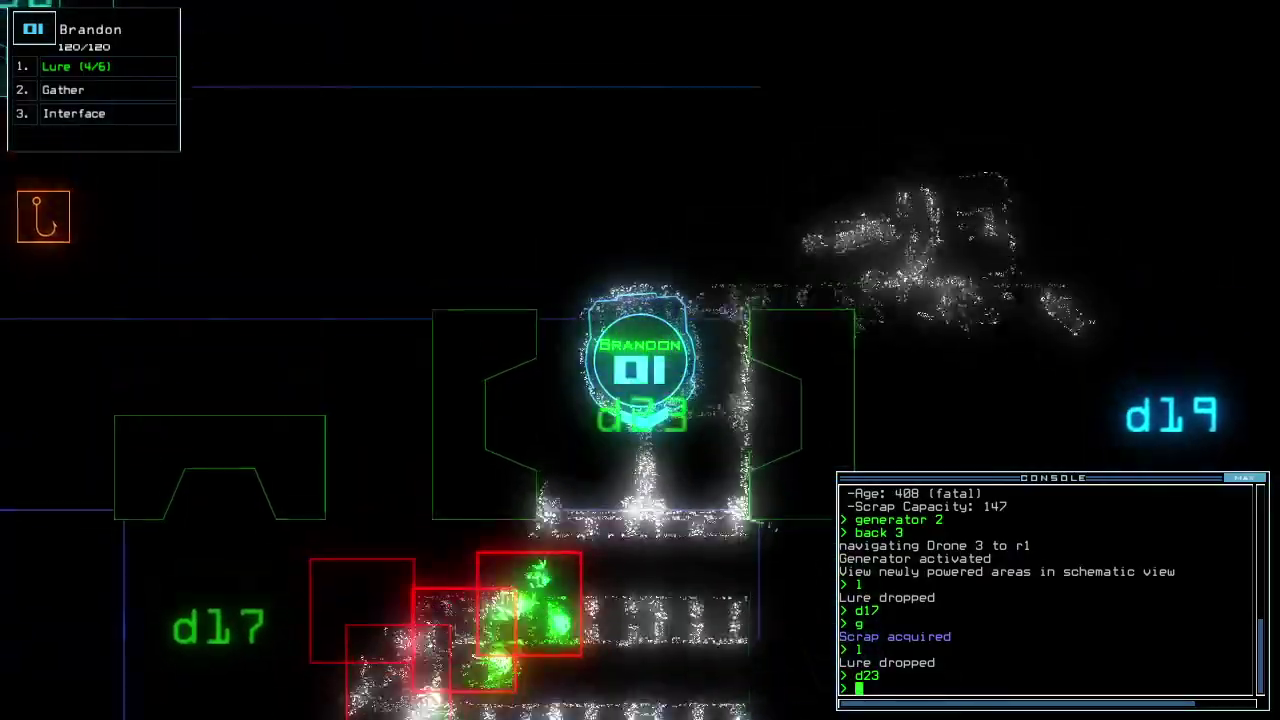
text(d23)
key(Return)
Open d19, close the surrounding doors, then open door d8
key(Tab)
key(Tab)
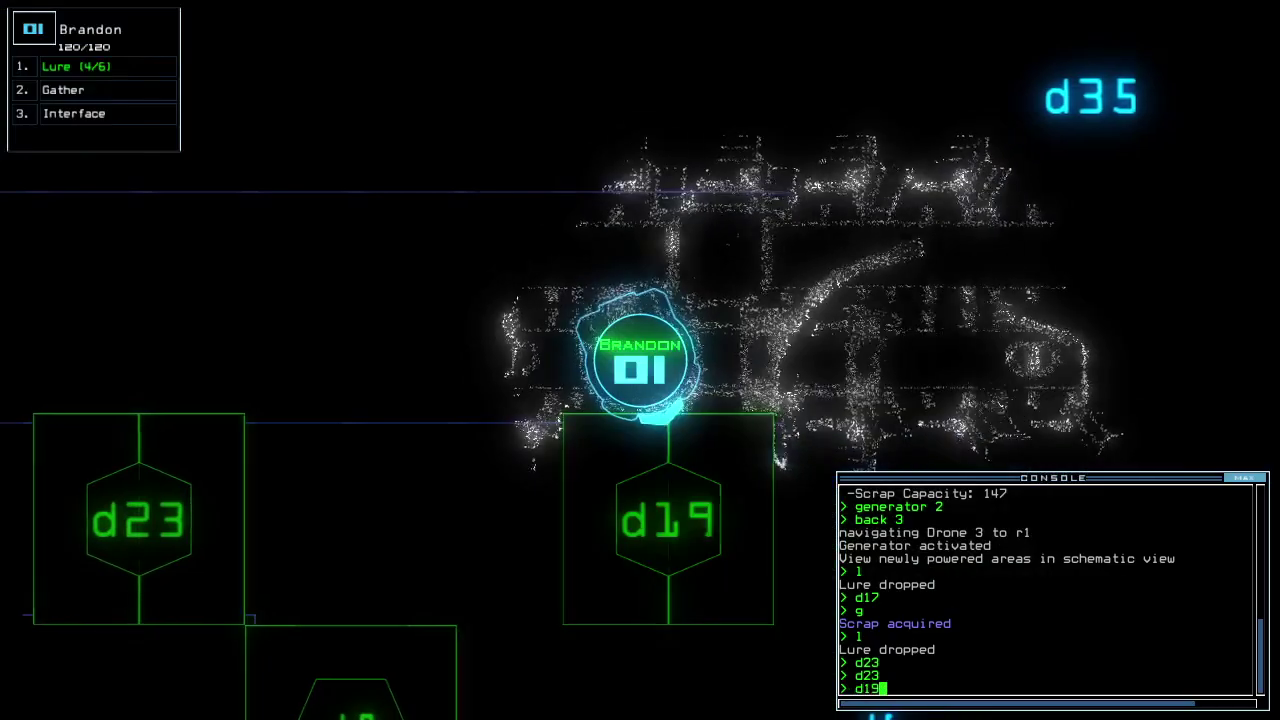
key(Return)
text(cccc)
key(Return)
key(Tab)
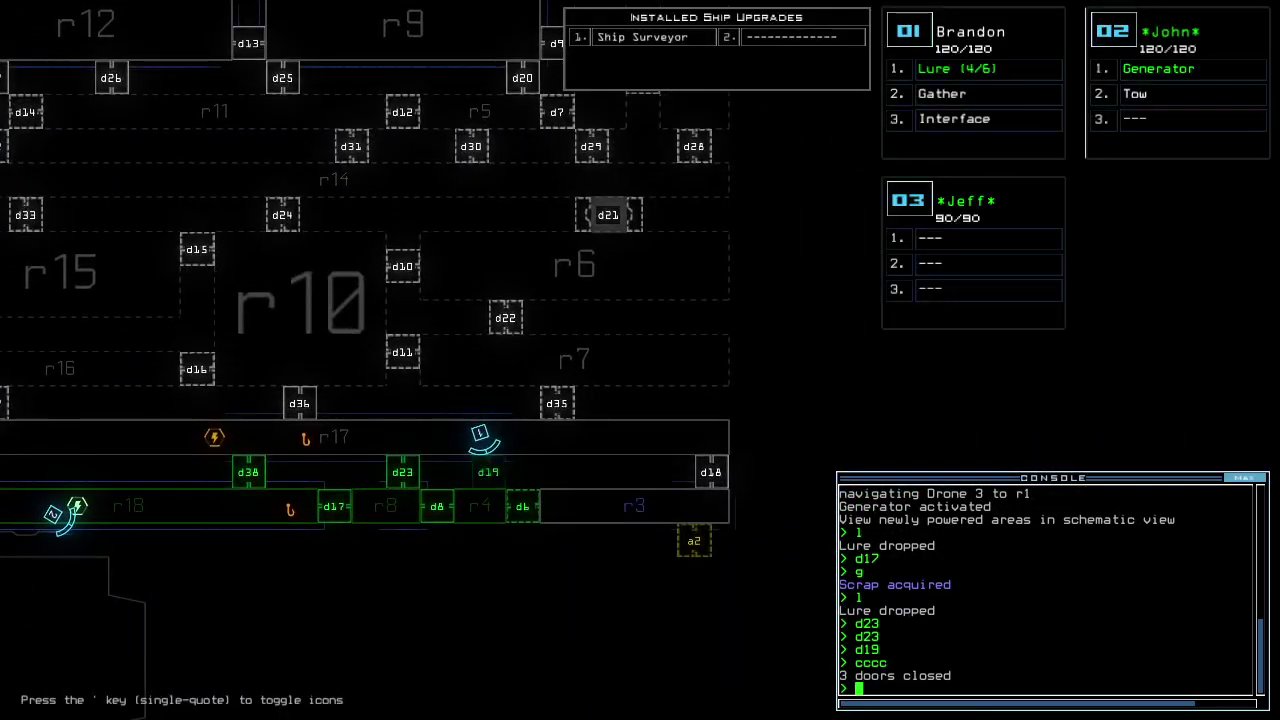
text(8)
key(Return)
key(Tab)
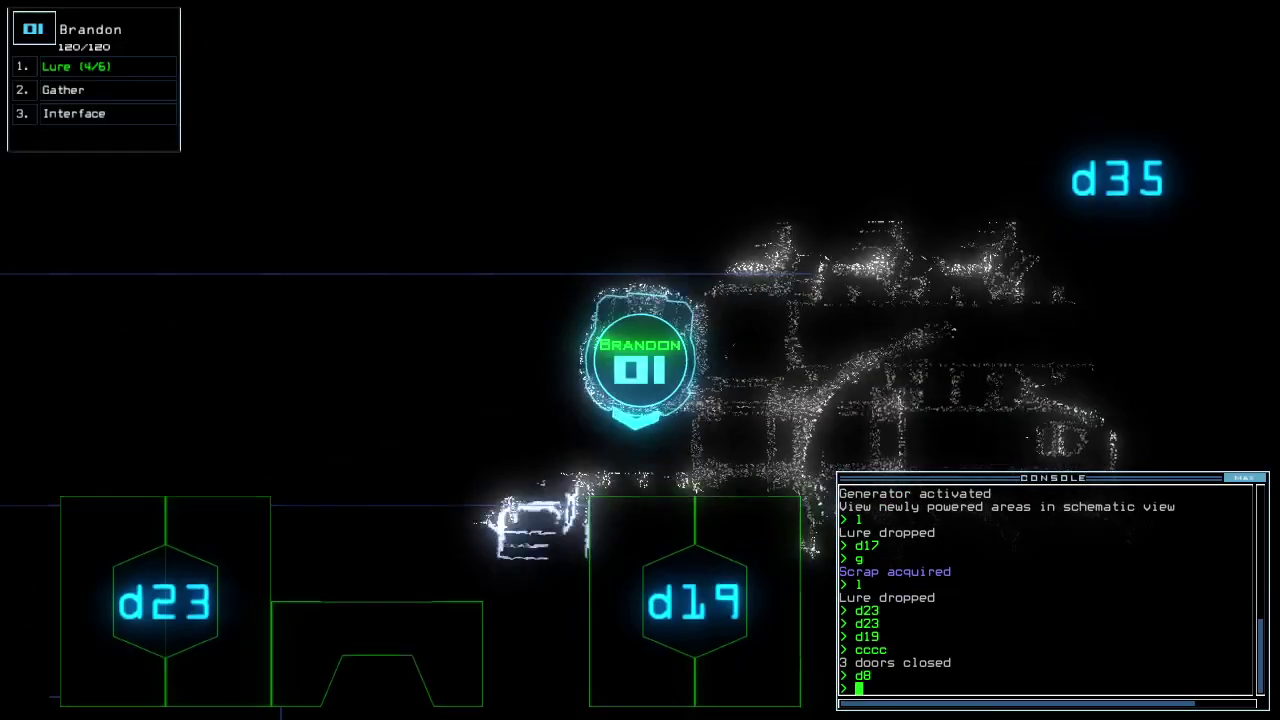
Recover the dropped lure, pass back through d38, and open door d17
key(Left)
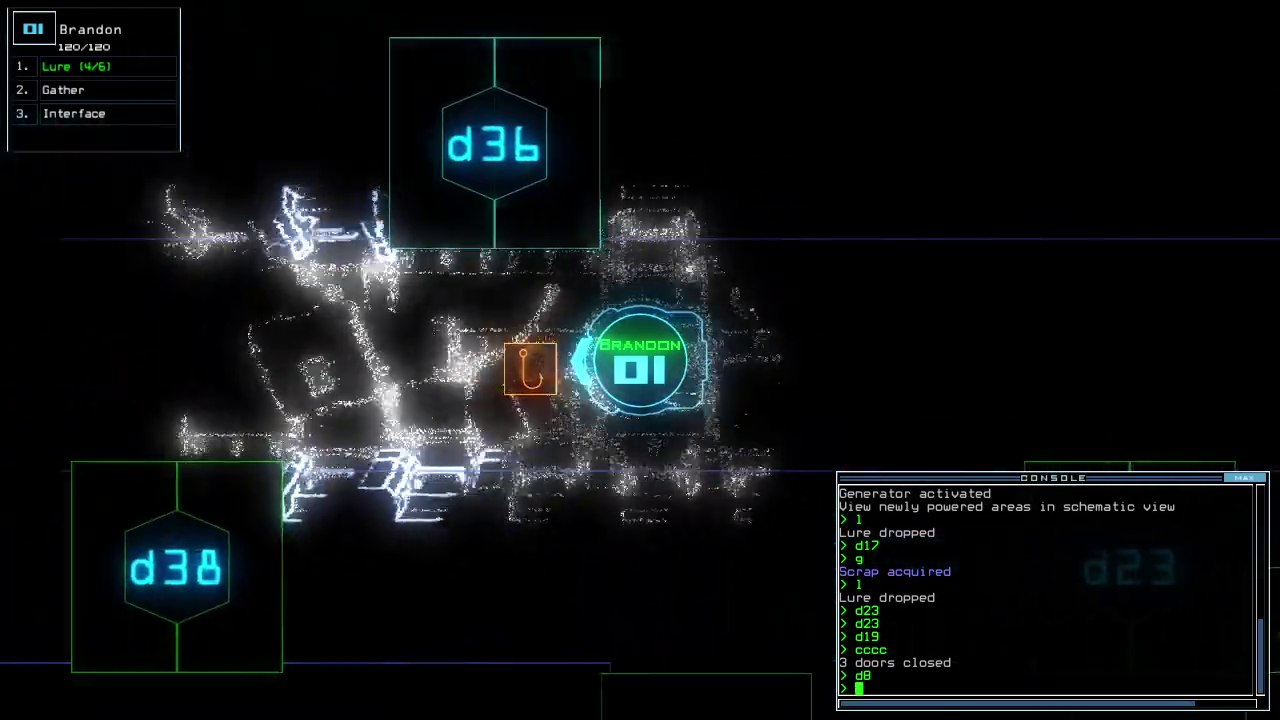
text(pickup)
key(Return)
text(8)
key(Return)
key(Tab)
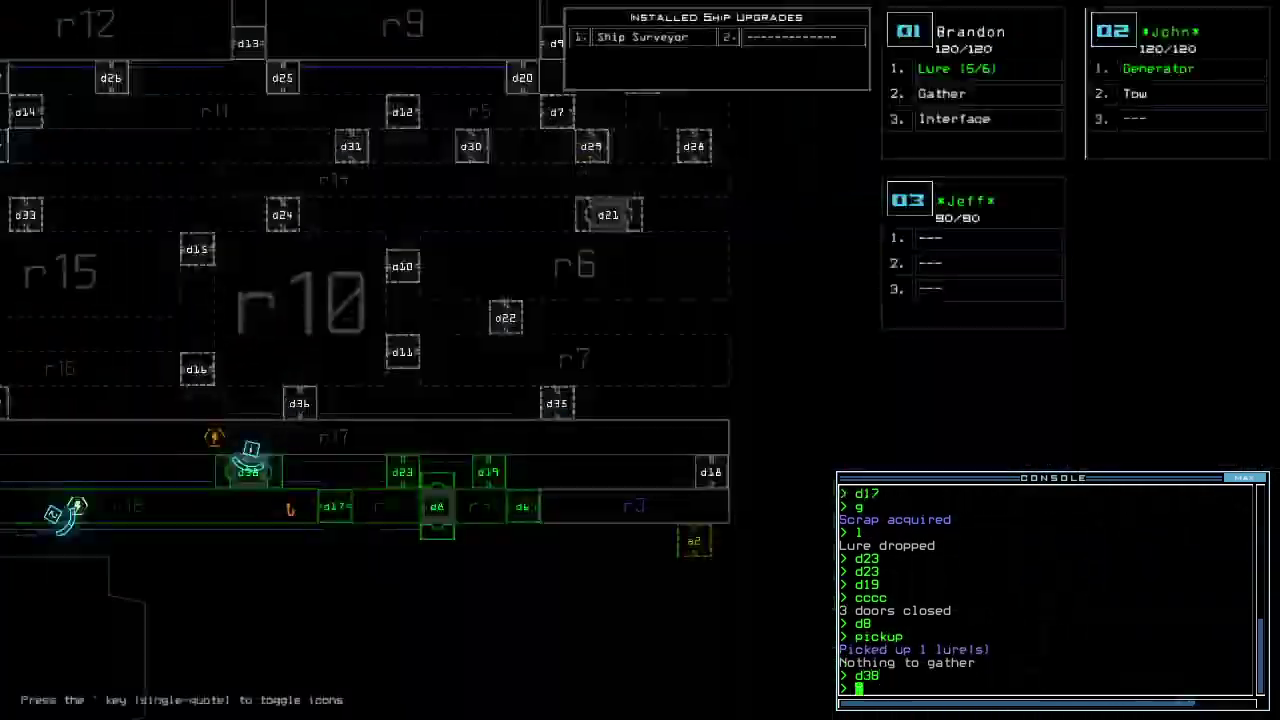
key(Tab)
text(d17)
key(Return)
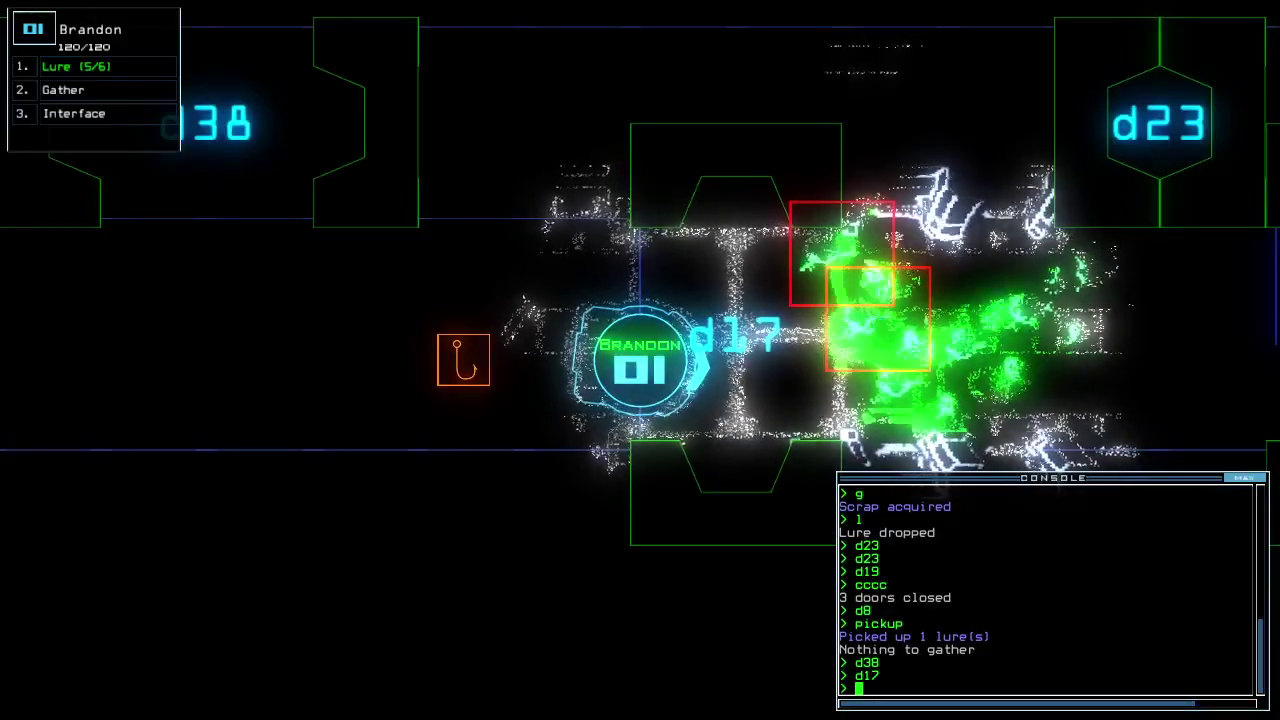
text(cccc)
Seal the doors, pick up the second lure, reopen d38, and send drone 2 to r1
key(Return)
text(pickup)
key(Return)
text(d38)
key(Return)
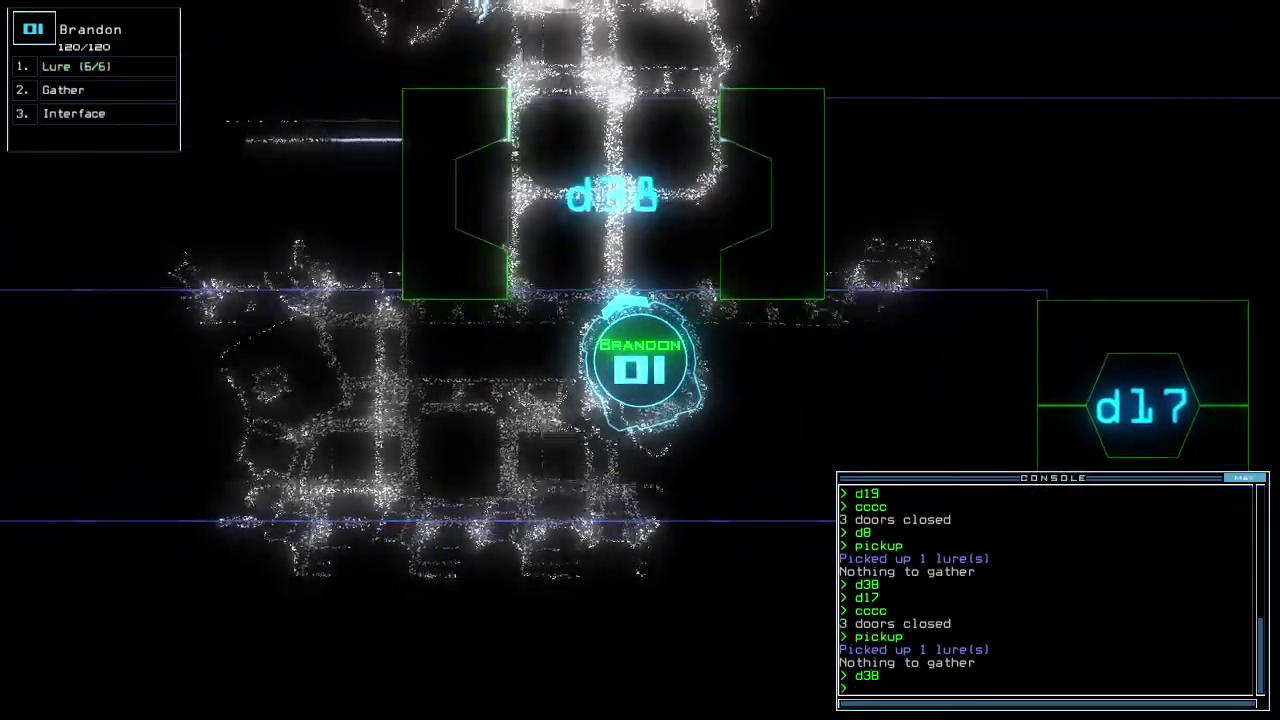
text(back 2)
key(Return)
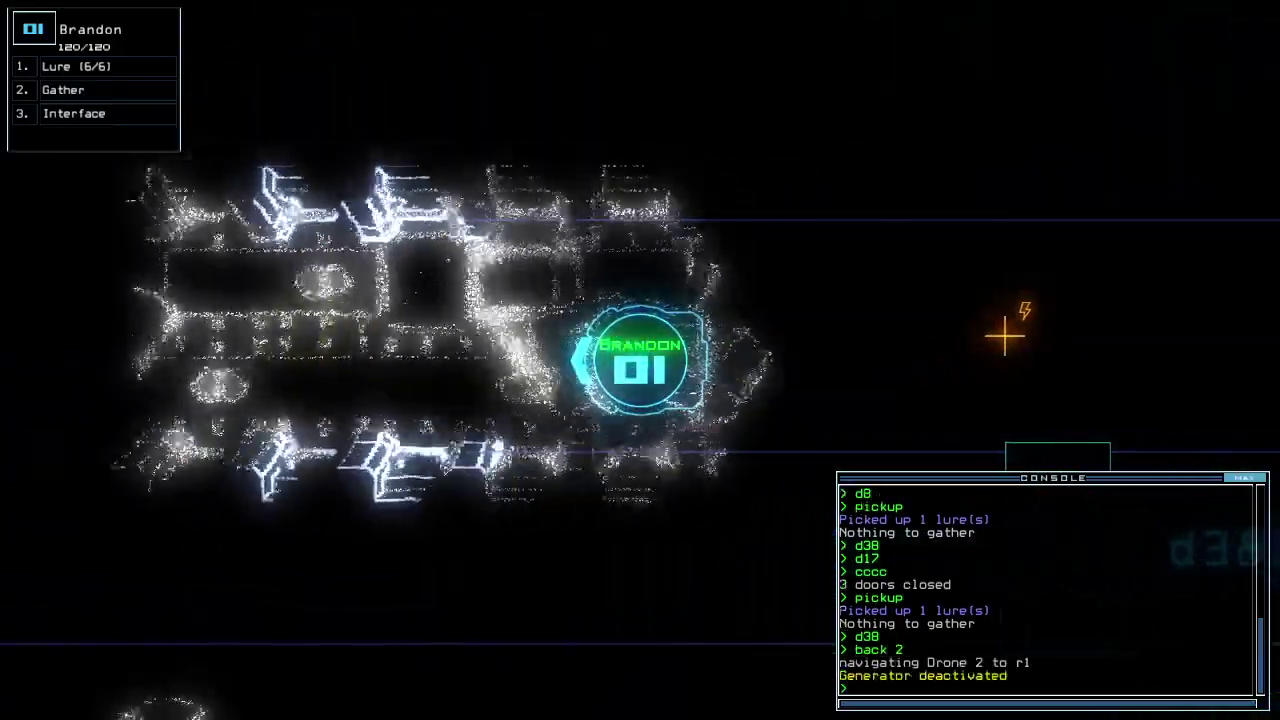
text(te)
key(Return)
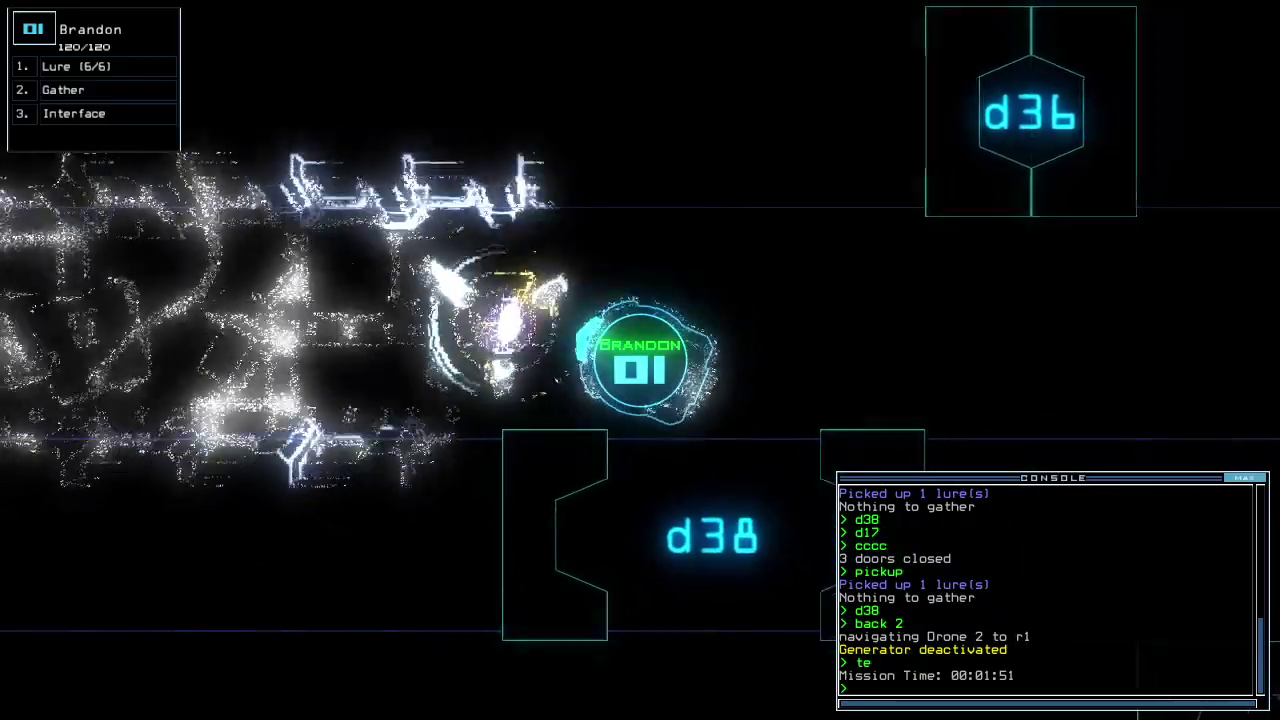
text(f')
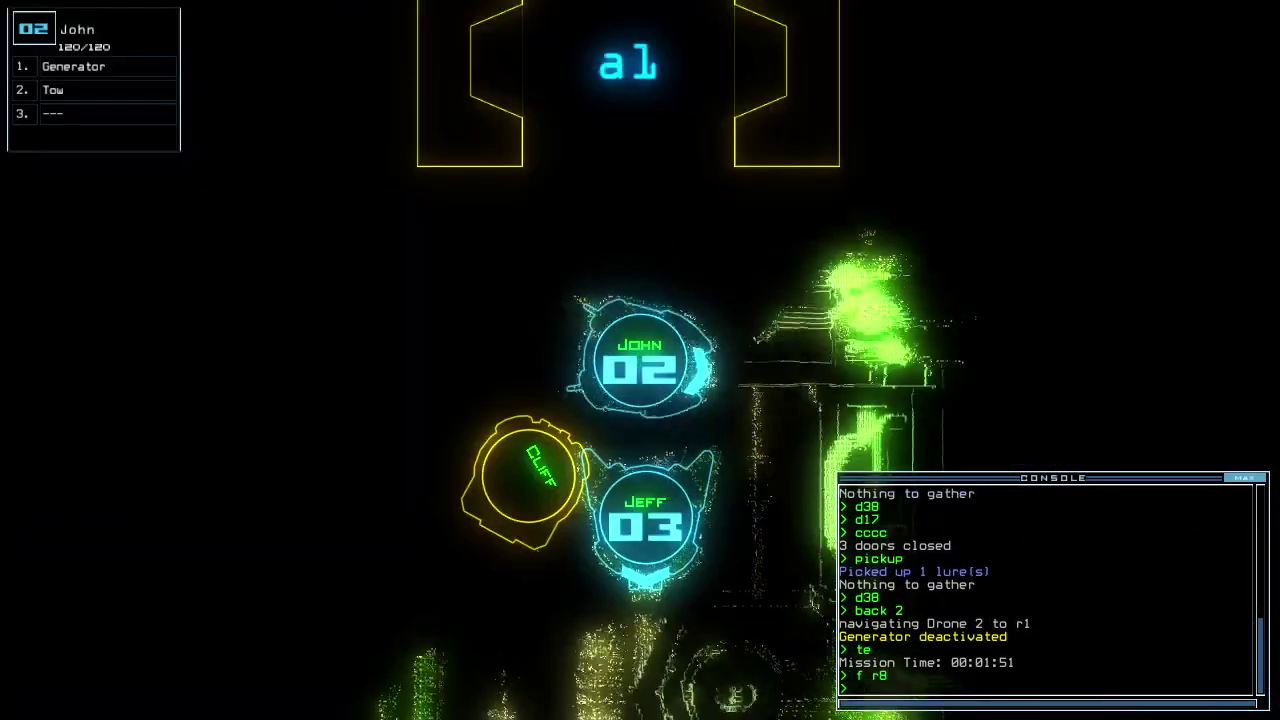
text(te)
Check the mission time, switch to drone 1, drop a lure, and gather the room's scrap twice
key(Return)
text(te)
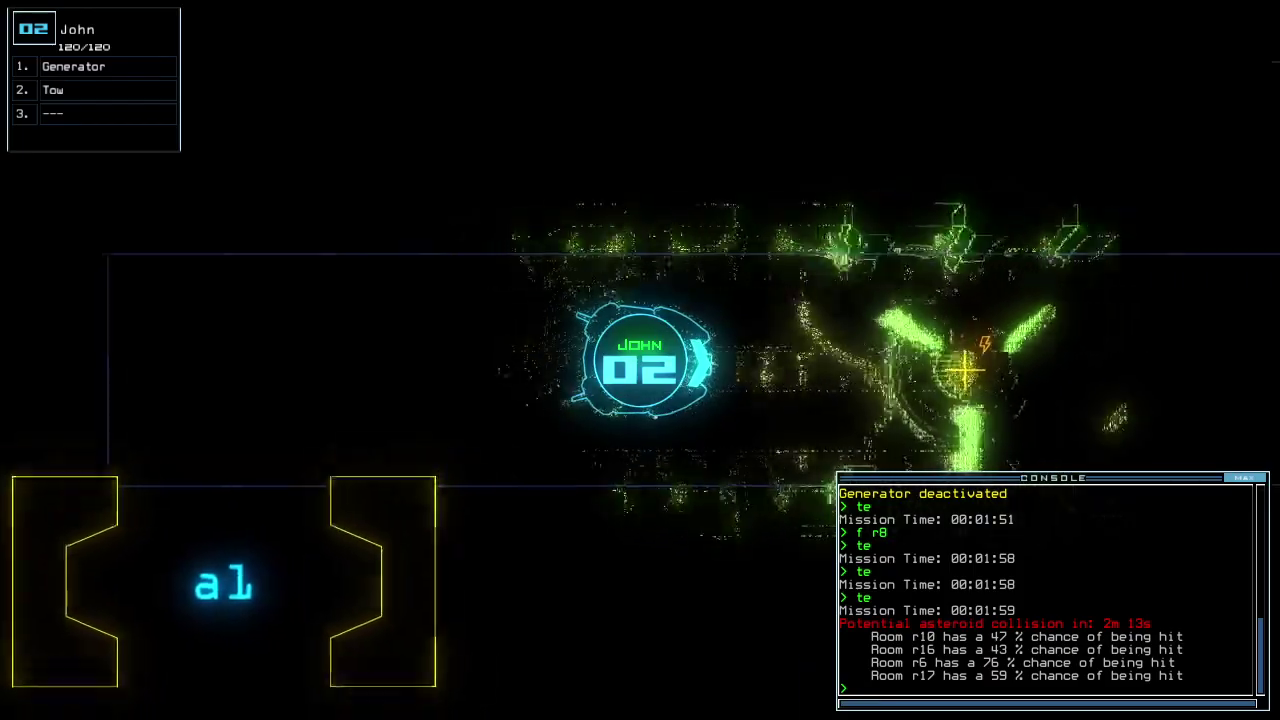
key(Tab)
key(F1)
key(Tab)
text(l)
key(Return)
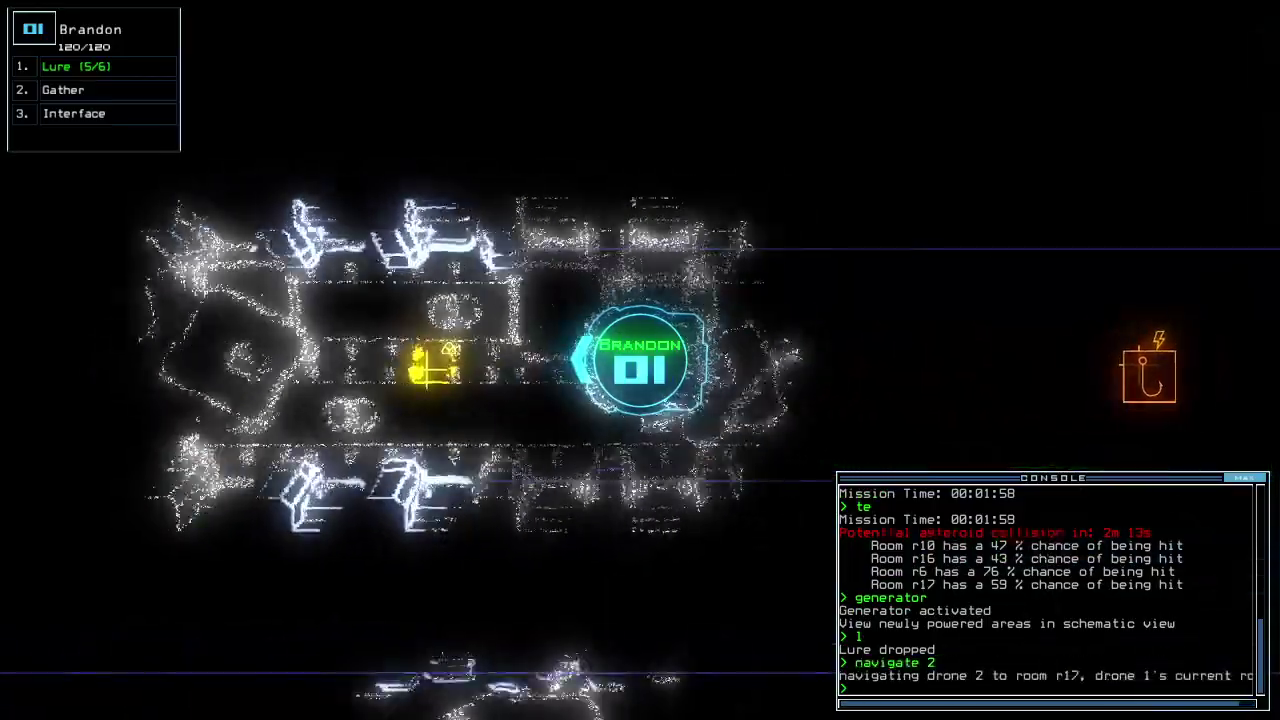
text(g)
key(Return)
text(g)
key(Return)
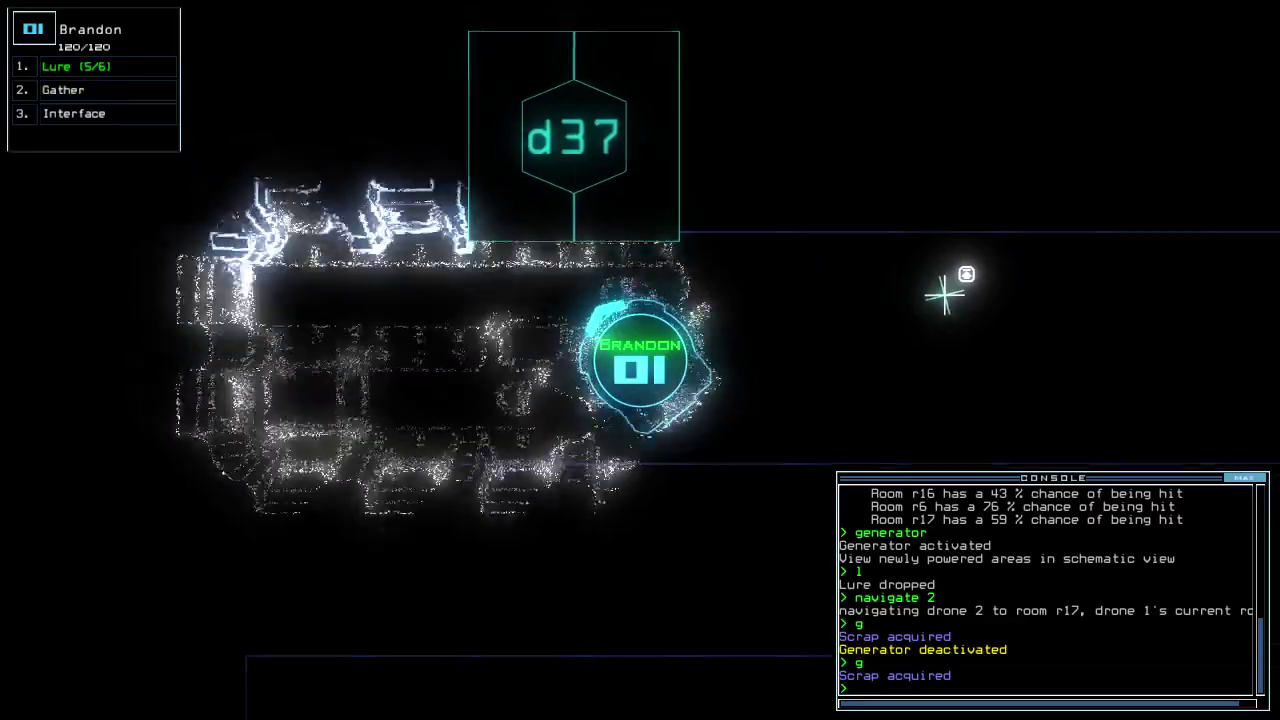
text(tow 2)
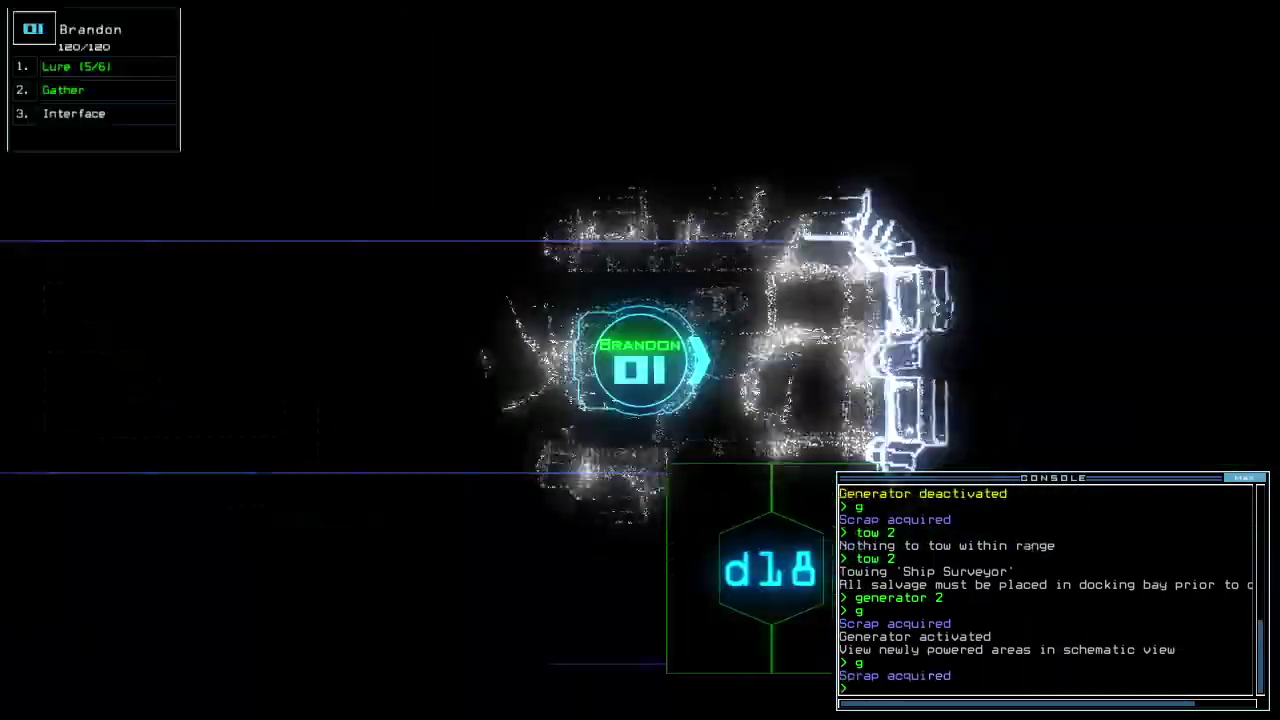
key(Tab)
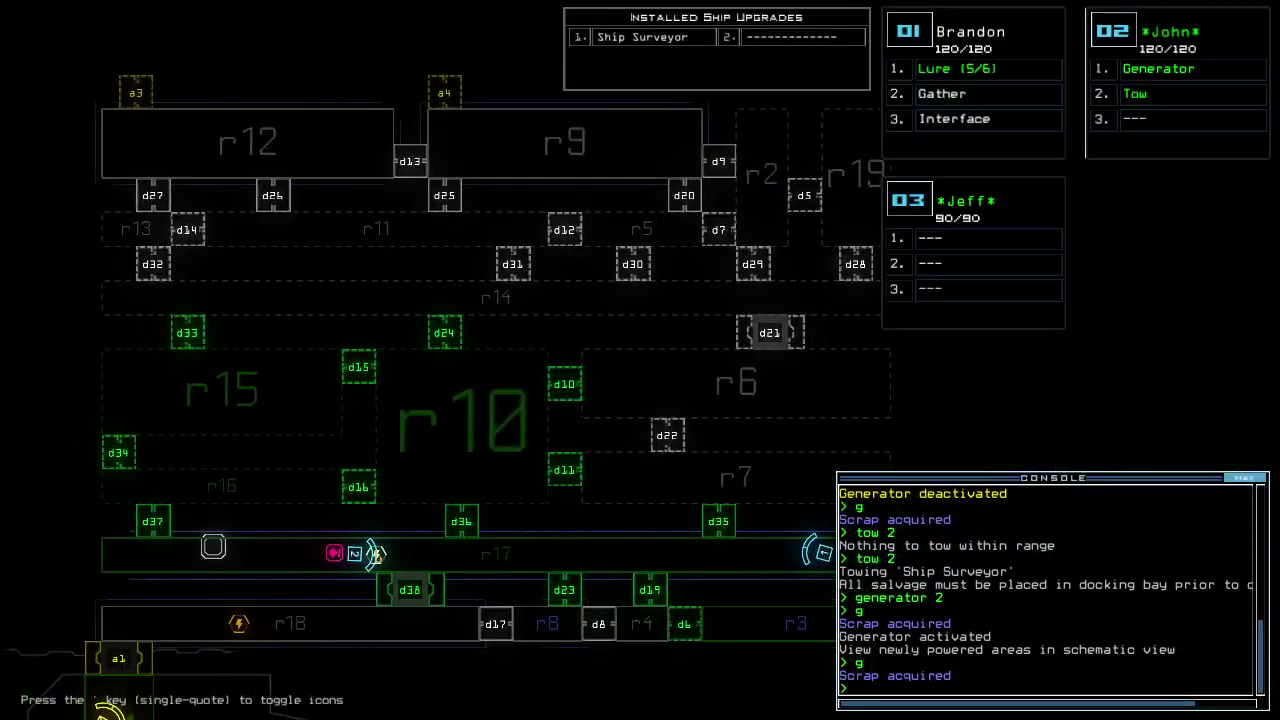
Take drone 1 through door d35 and close the doors near it
key(Tab)
text(5)
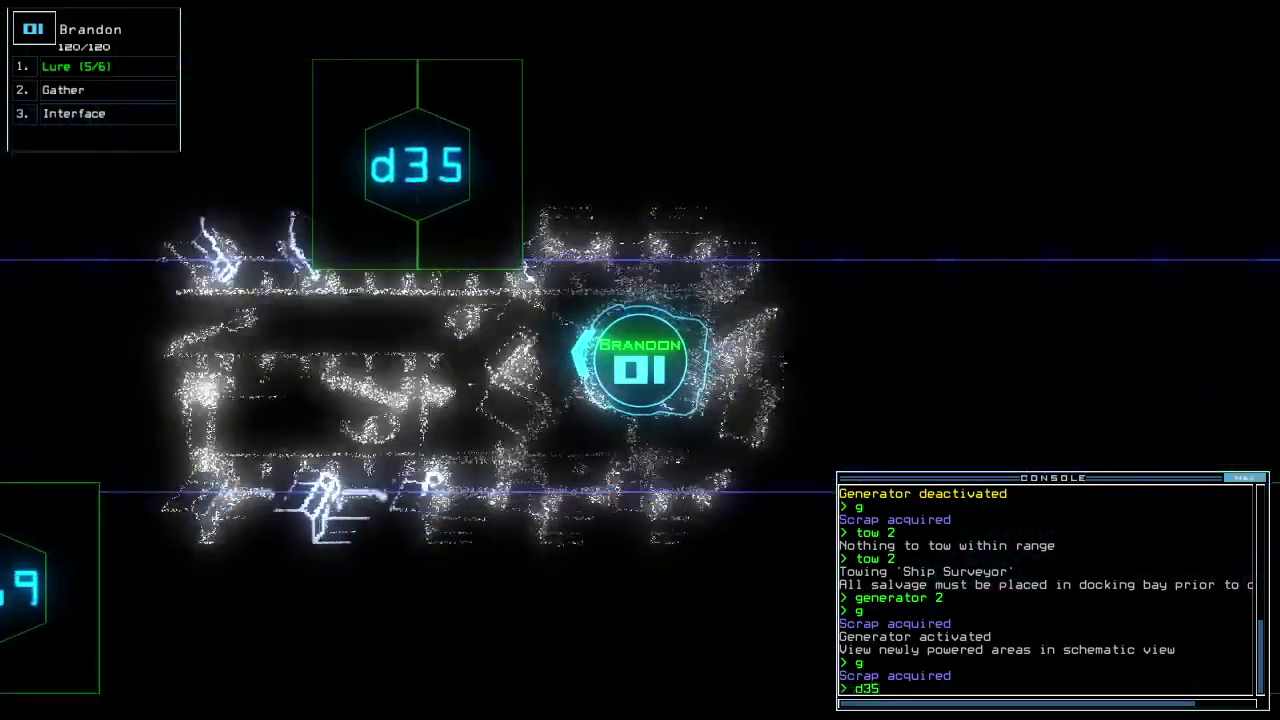
key(Return)
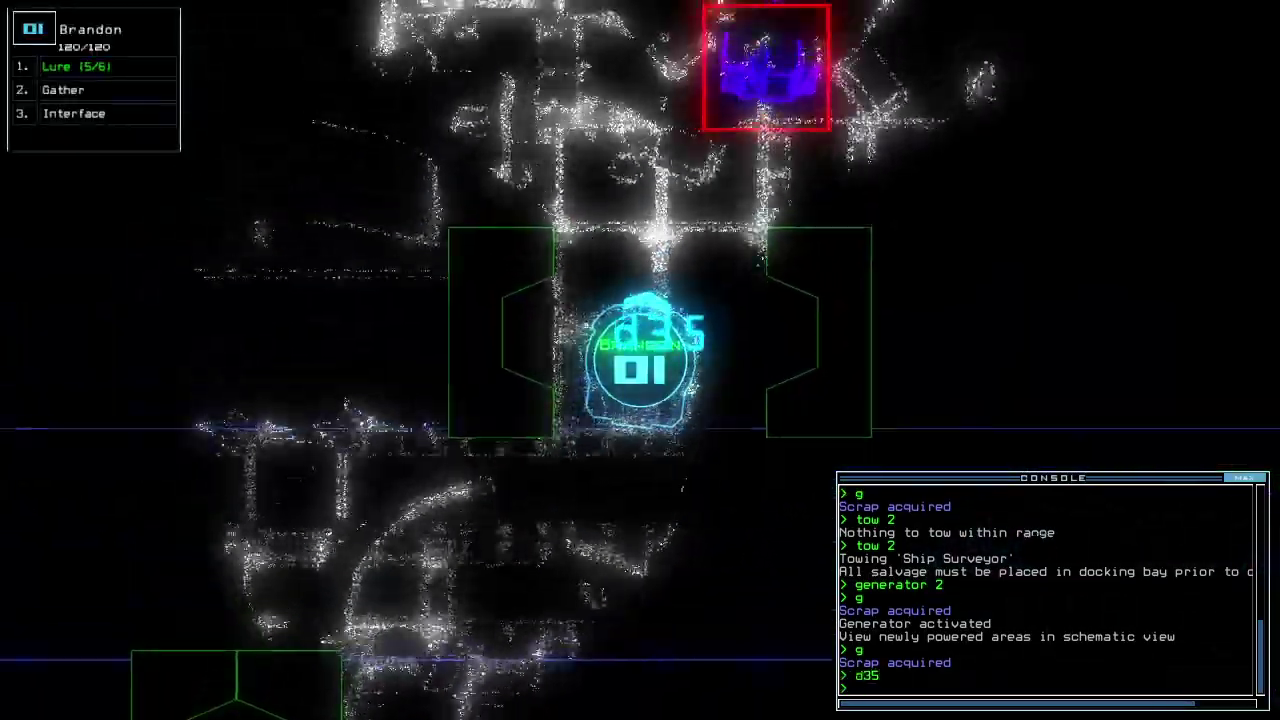
text(cccc)
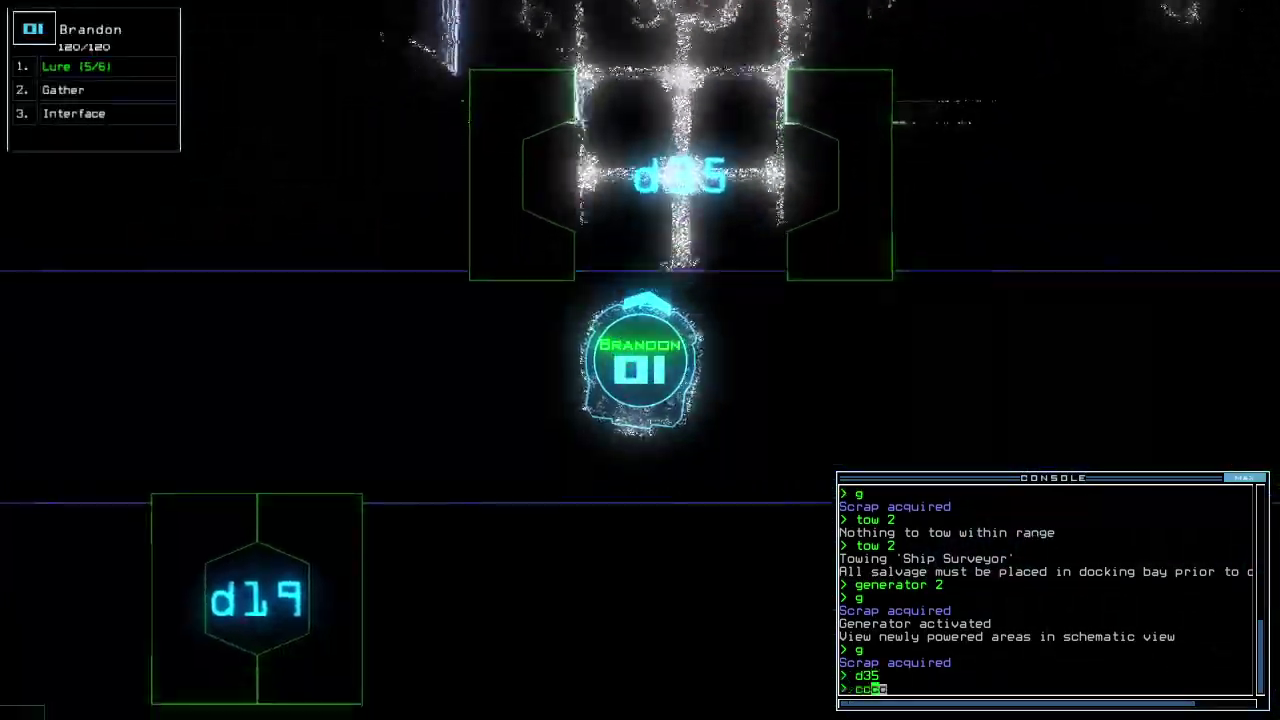
key(Return)
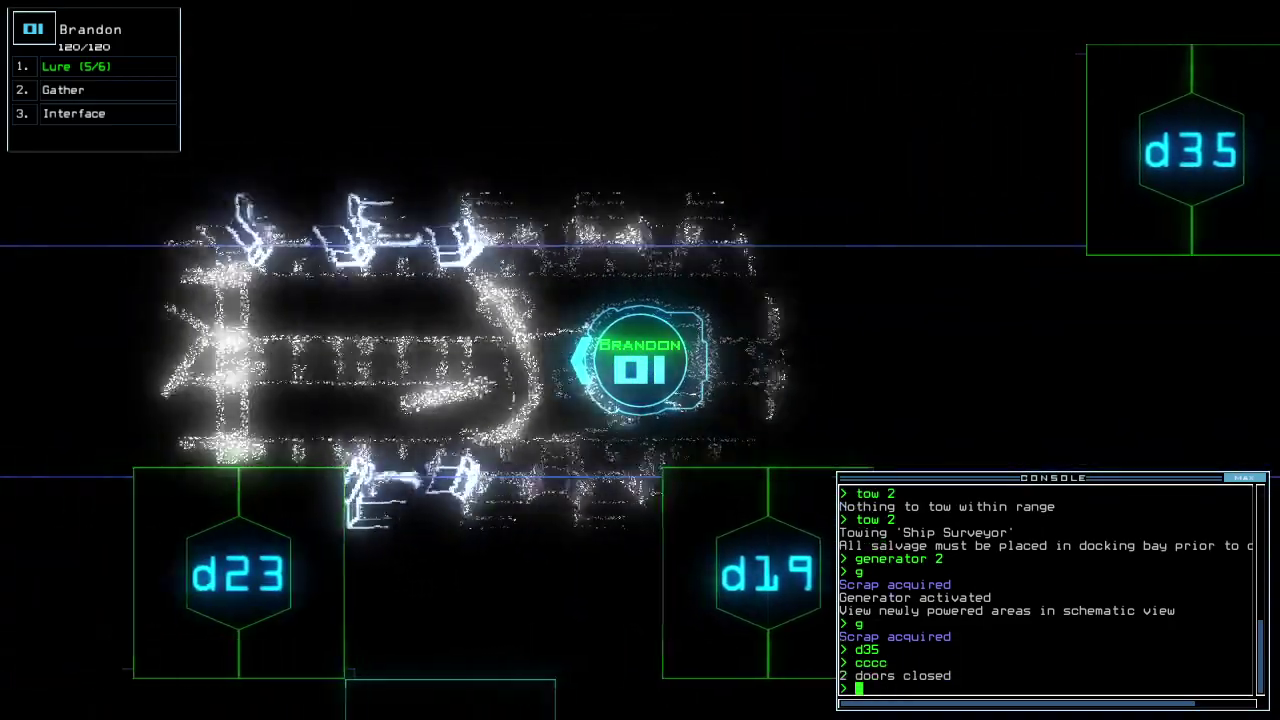
key(Tab)
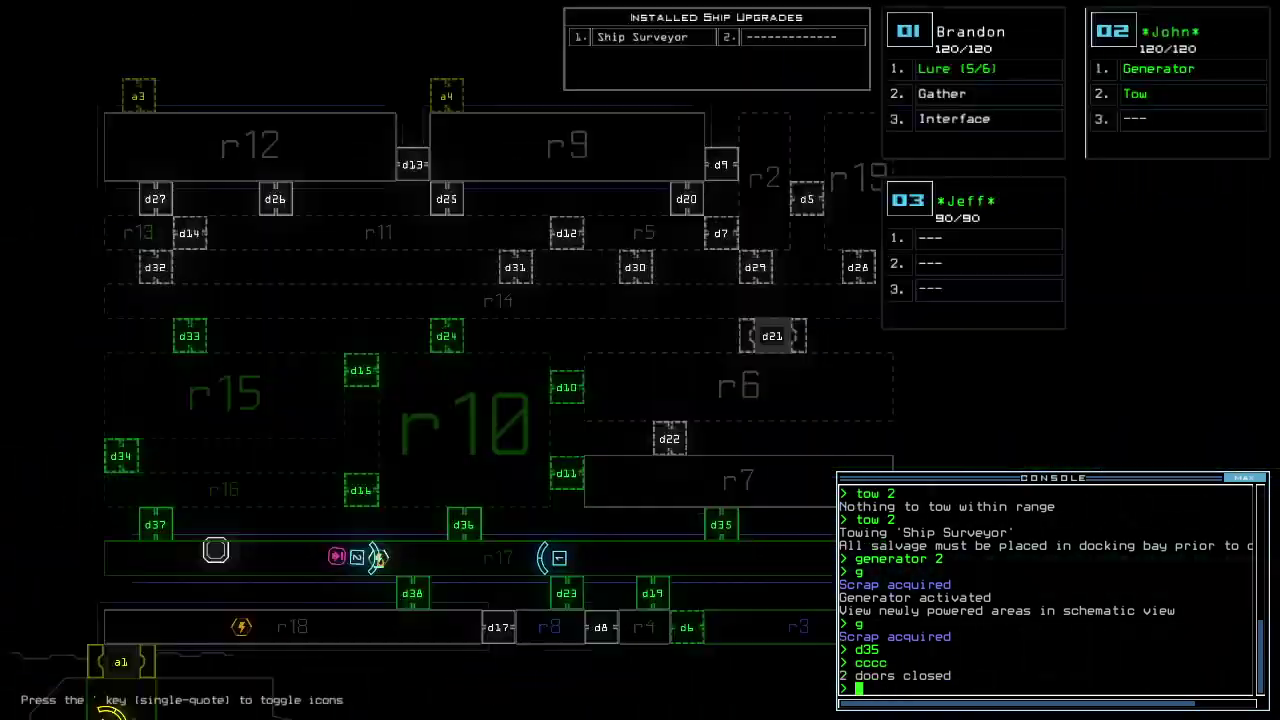
key(Tab)
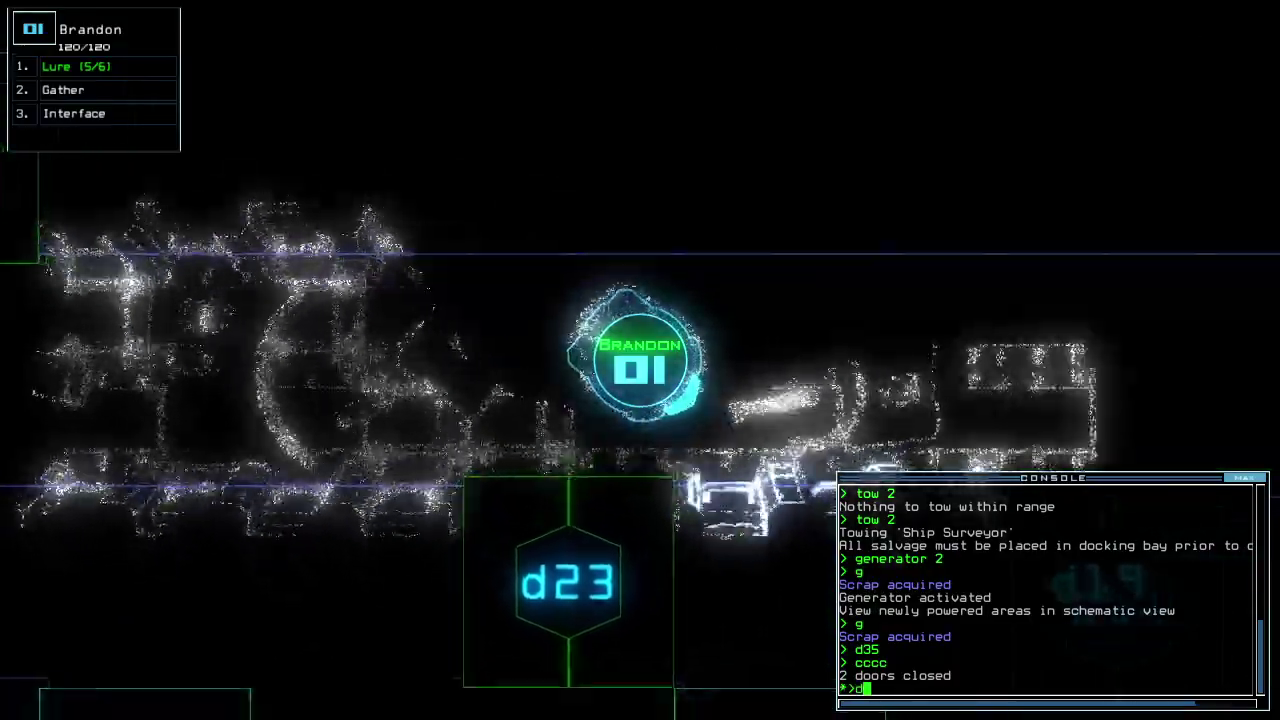
text(d19)
Steer drone 1 through d19, close the nearby door, and advance through d36
key(Return)
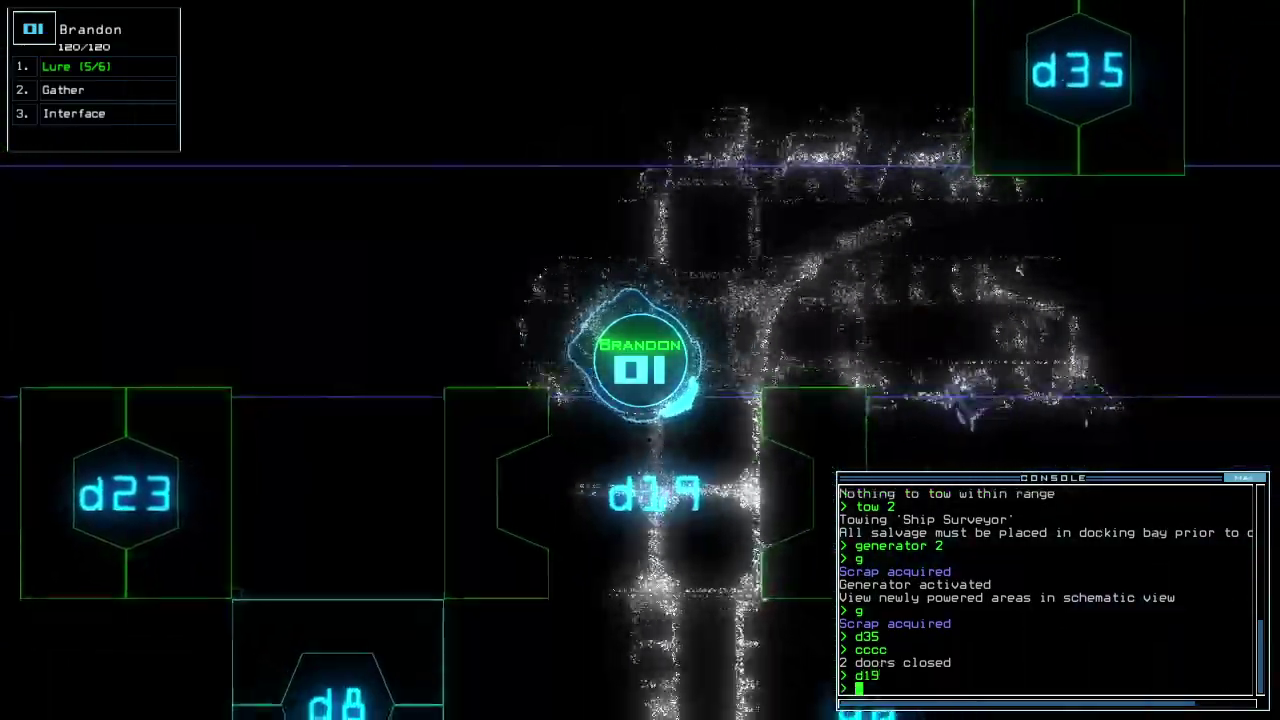
key(Up)
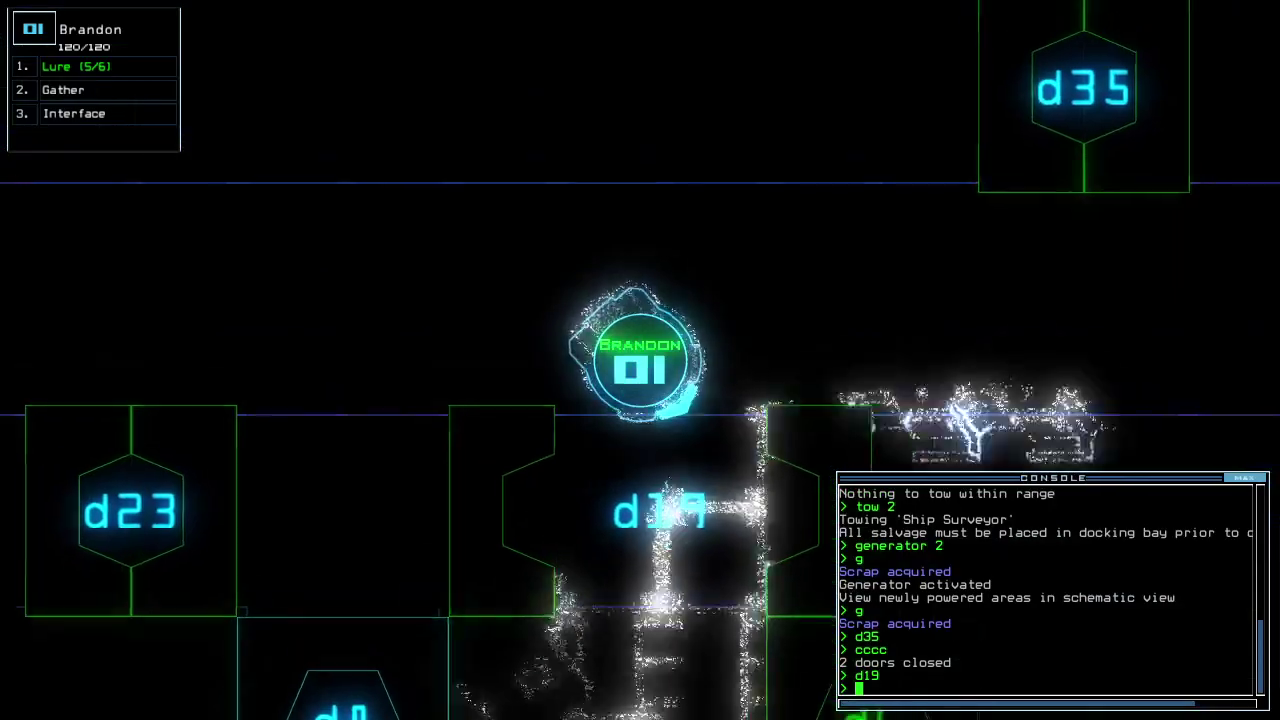
key(Left)
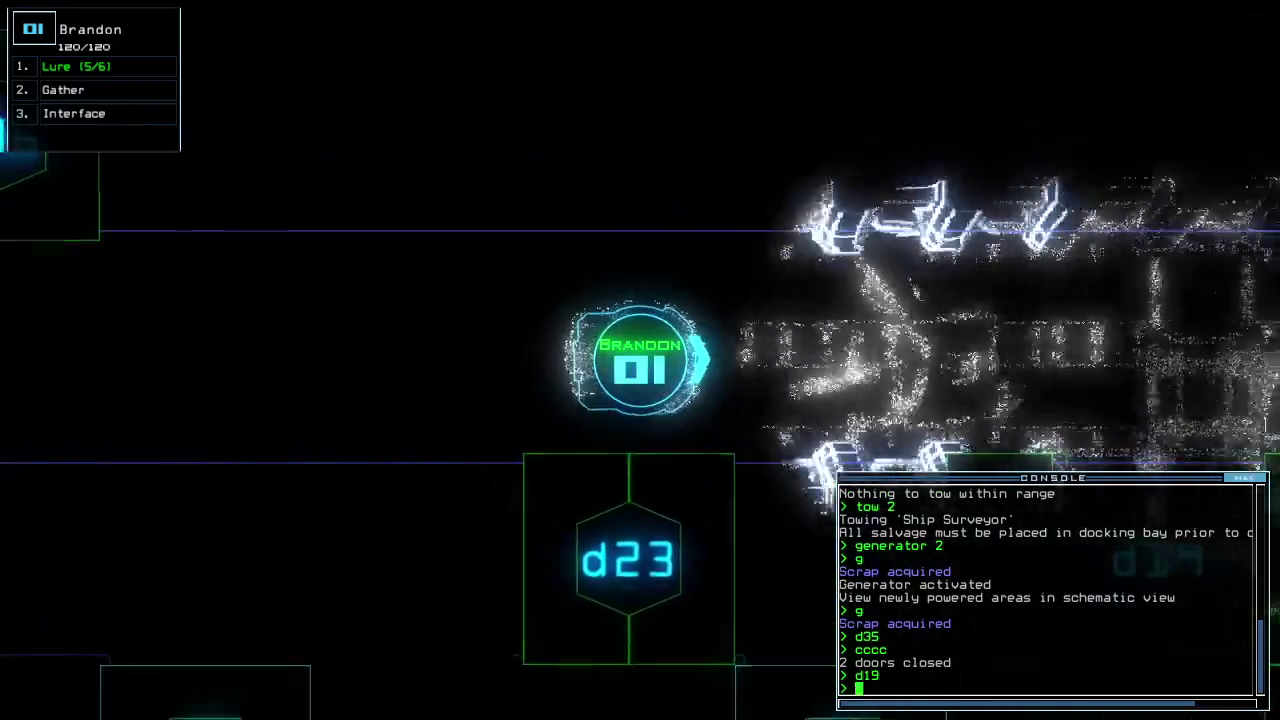
text(cccc)
key(Return)
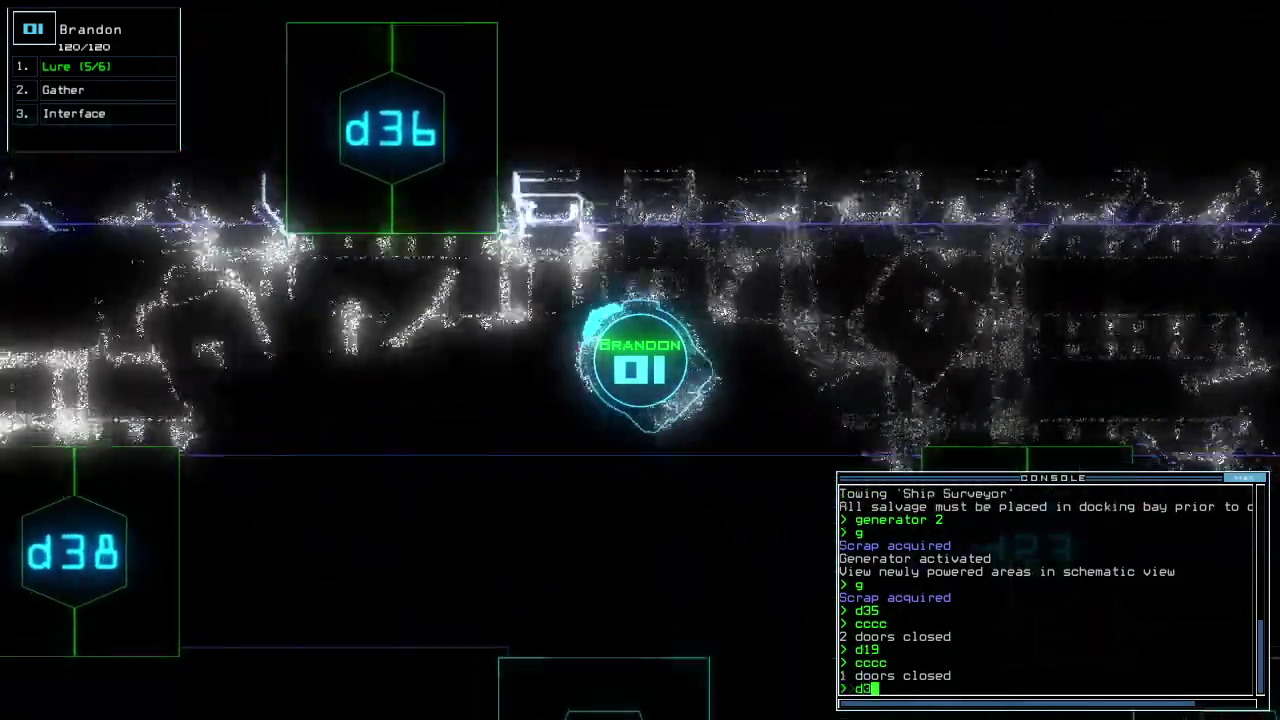
text(d36)
key(Return)
key(Up)
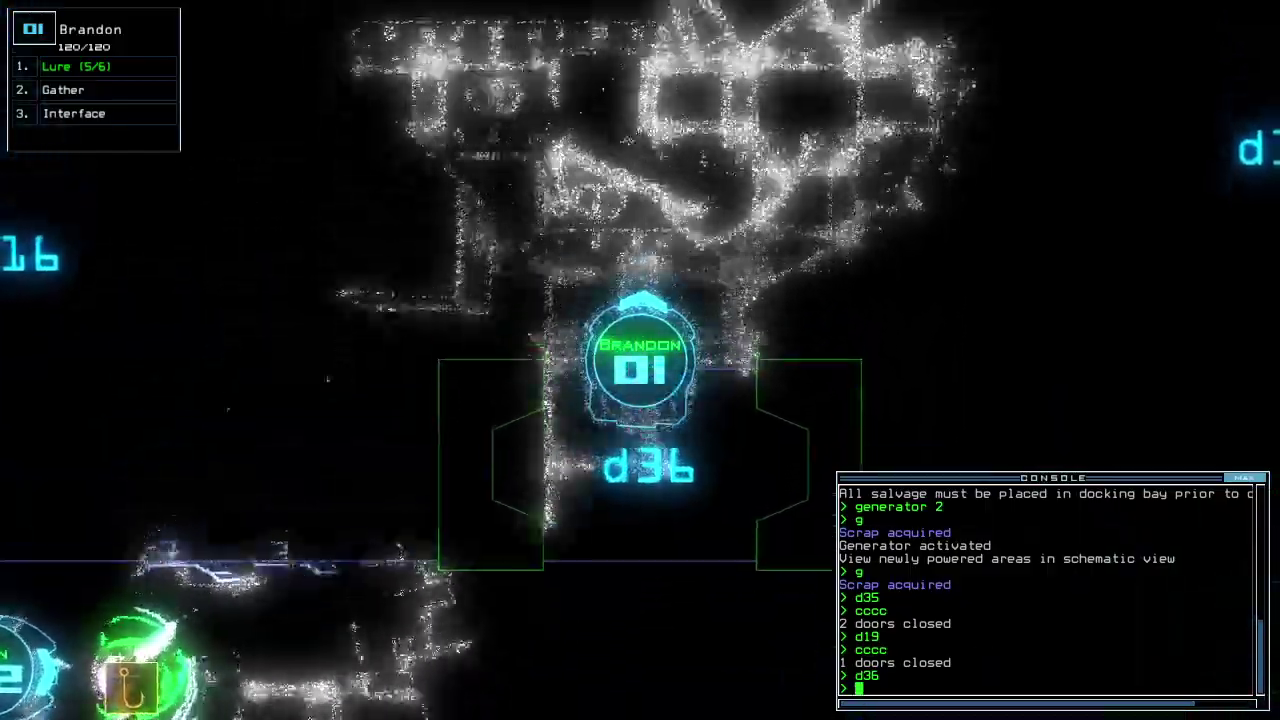
key(Up)
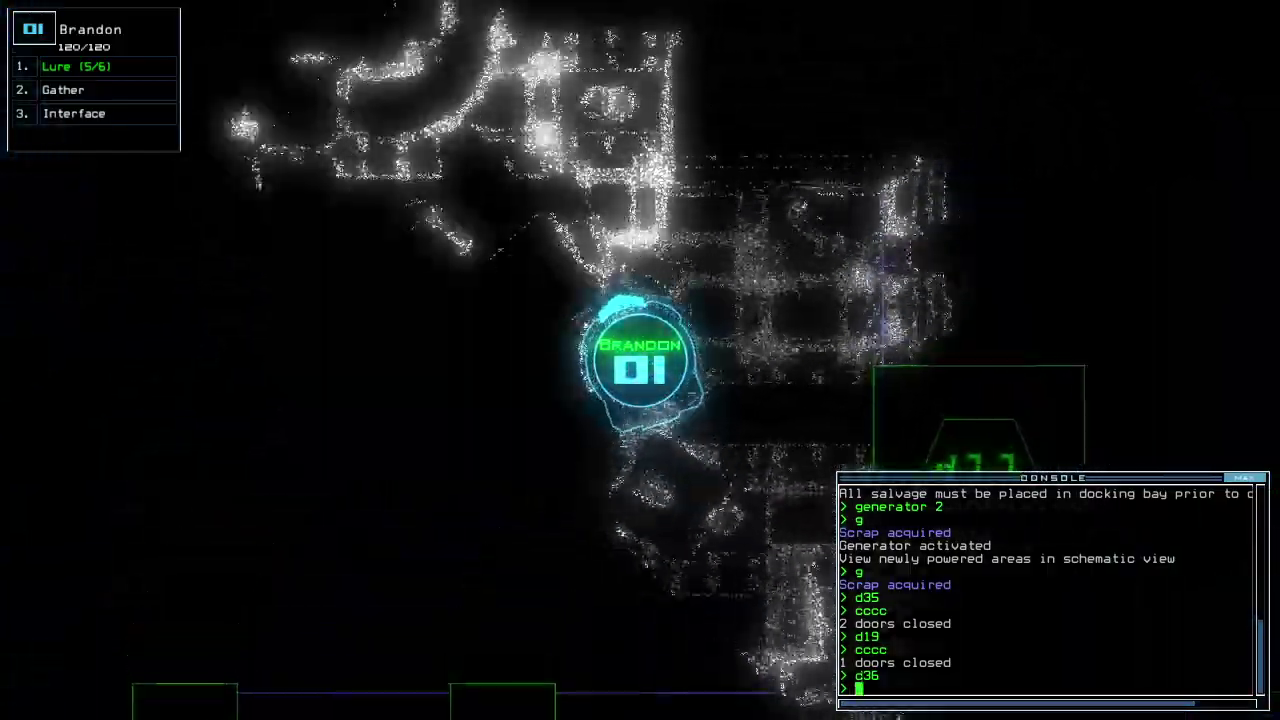
text(survey)
Scan nearby rooms, pick up a lure, and close the doors around both drones
key(Return)
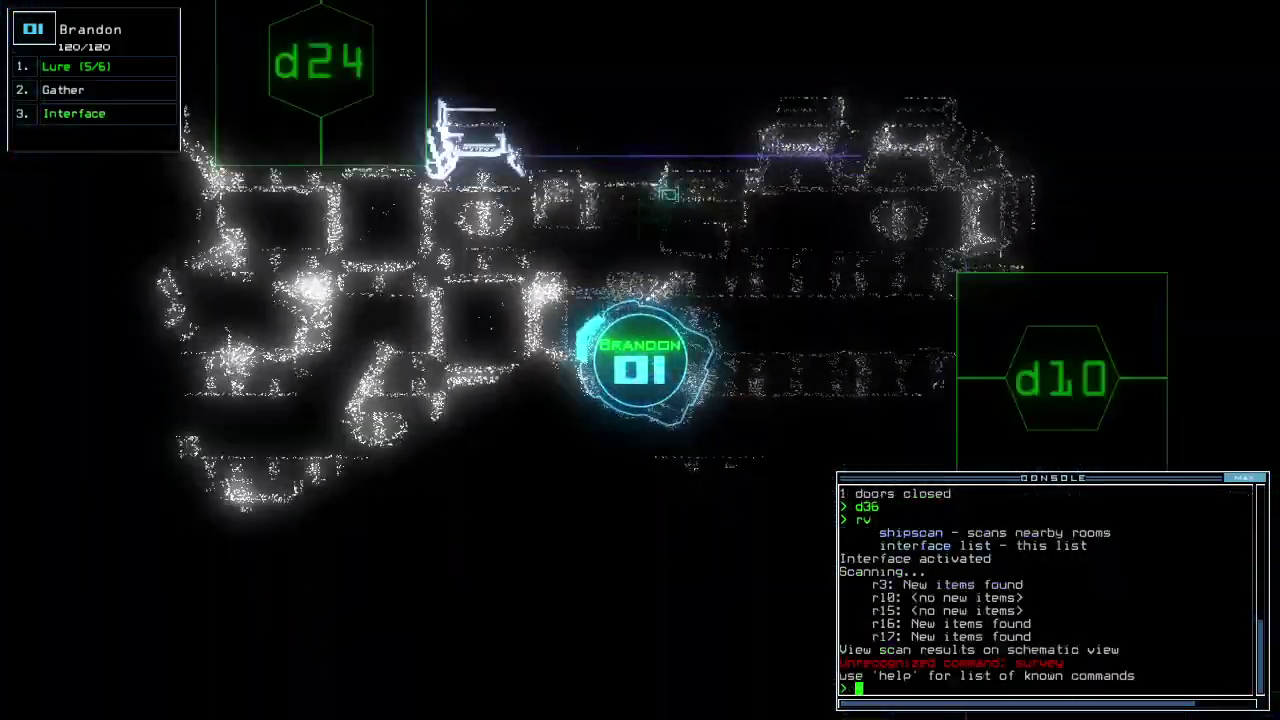
key(Tab)
key(Tab)
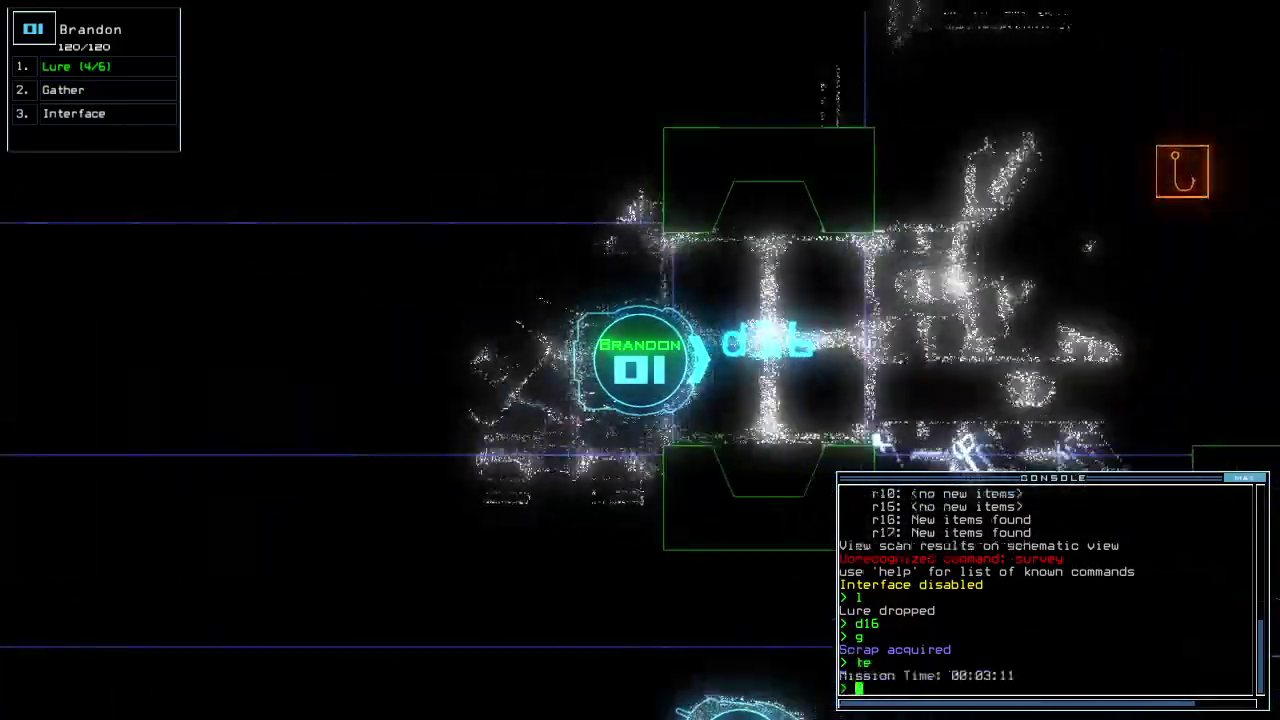
text(pickup)
key(Return)
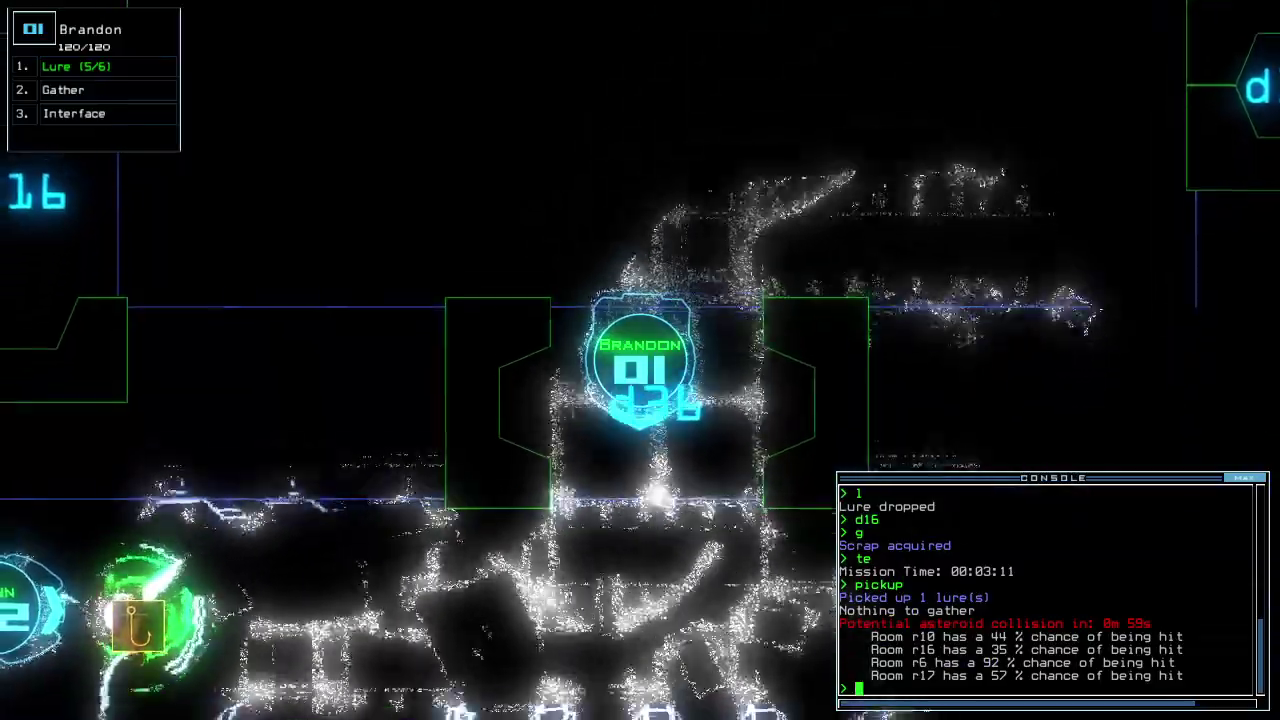
text(cccc)
key(Return)
text(p)
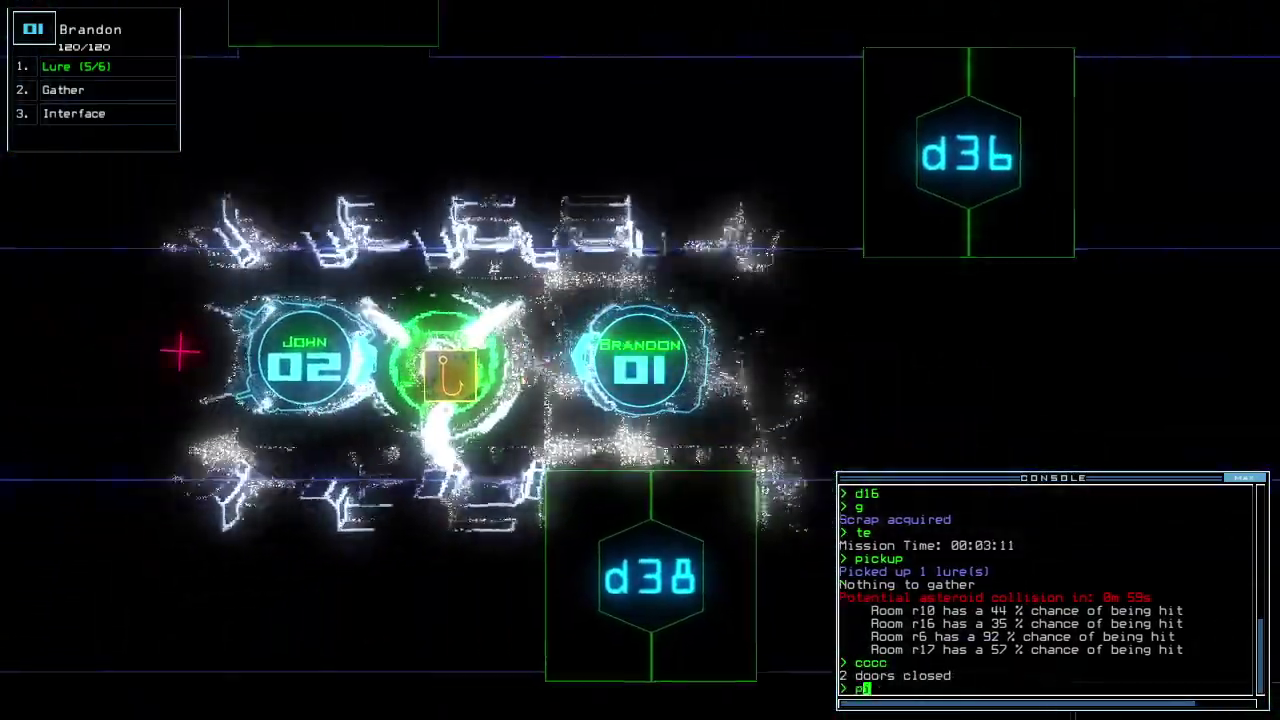
Recover the lure beside the drones so drone 01 holds six, then drive it right
key(Return)
key(Tab)
key(Tab)
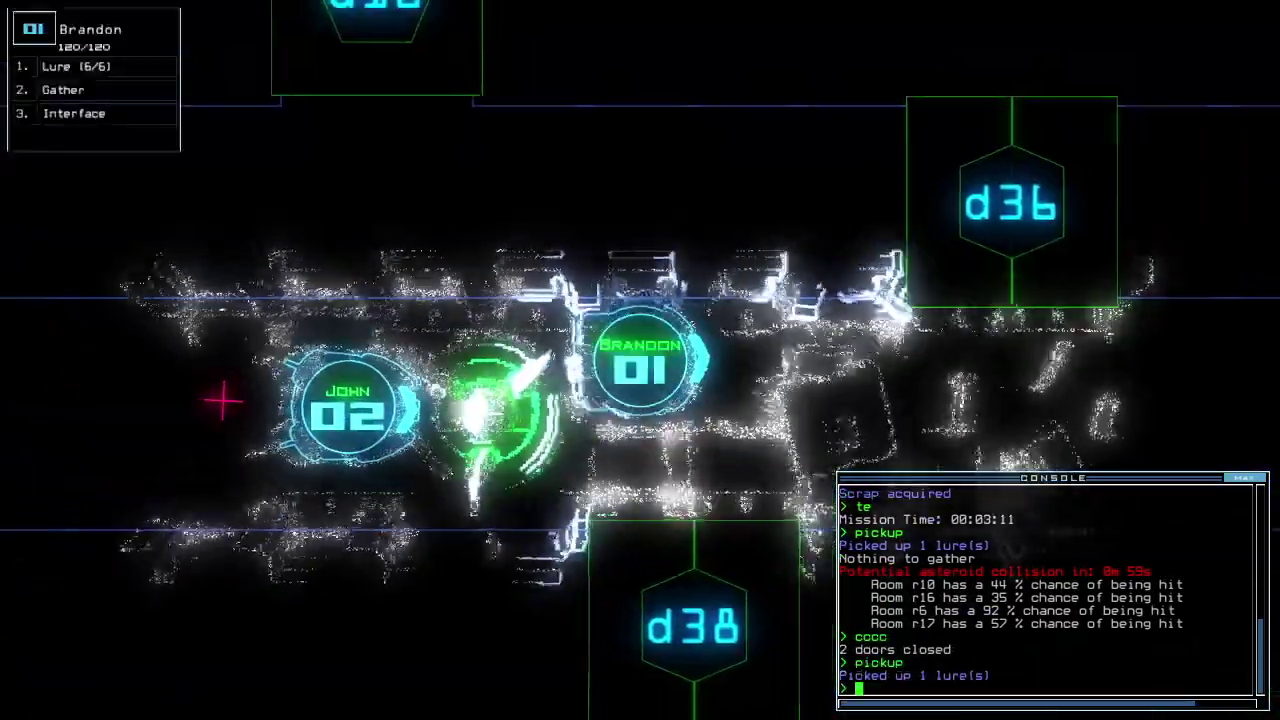
key(Right)
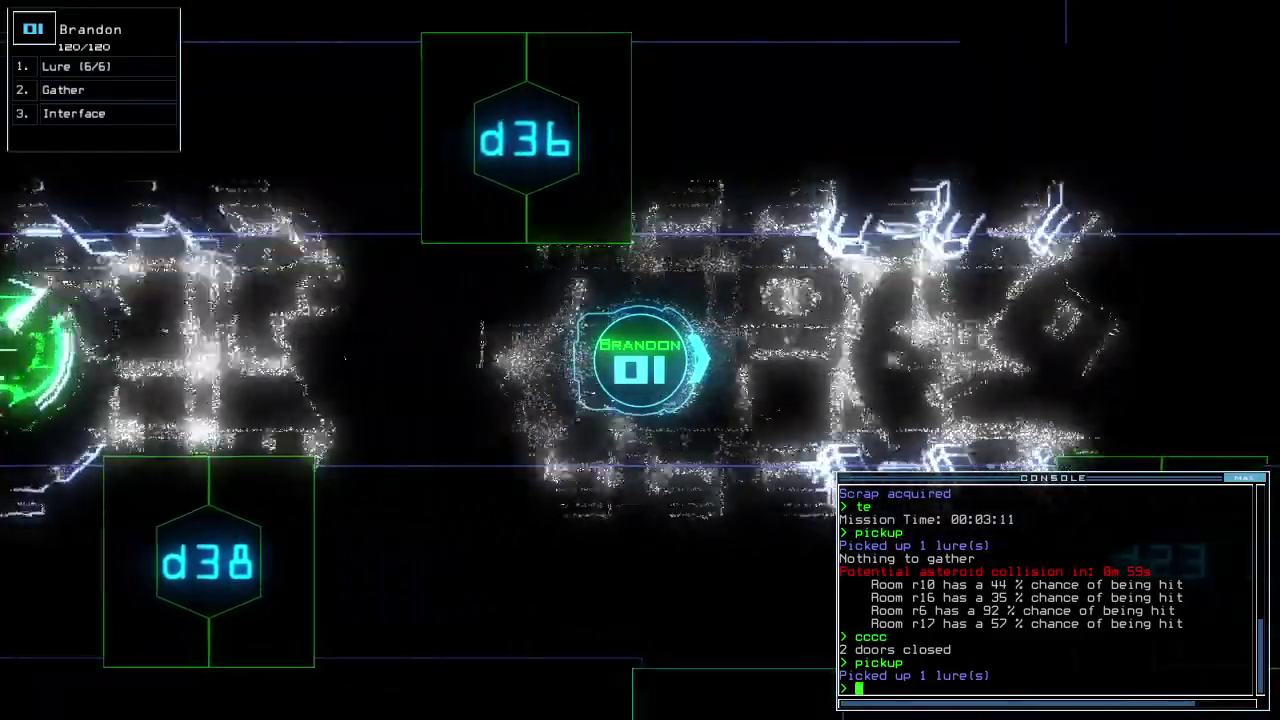
key(Right)
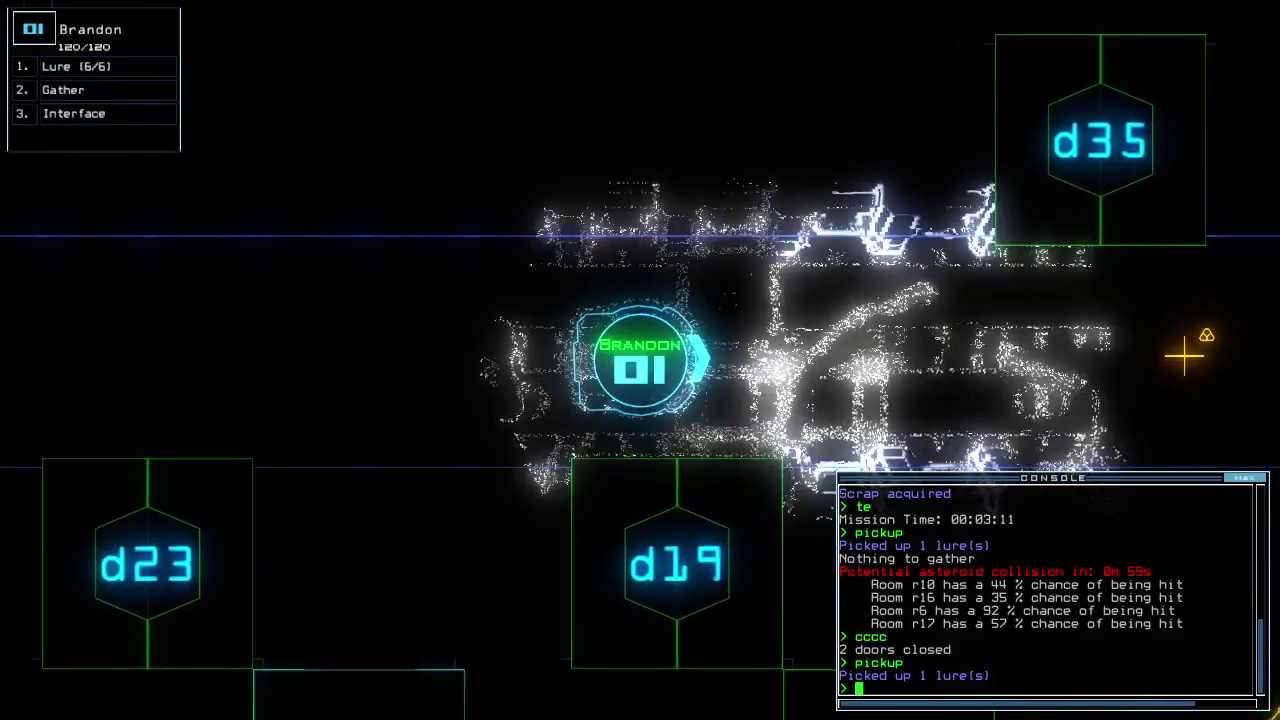
key(Tab)
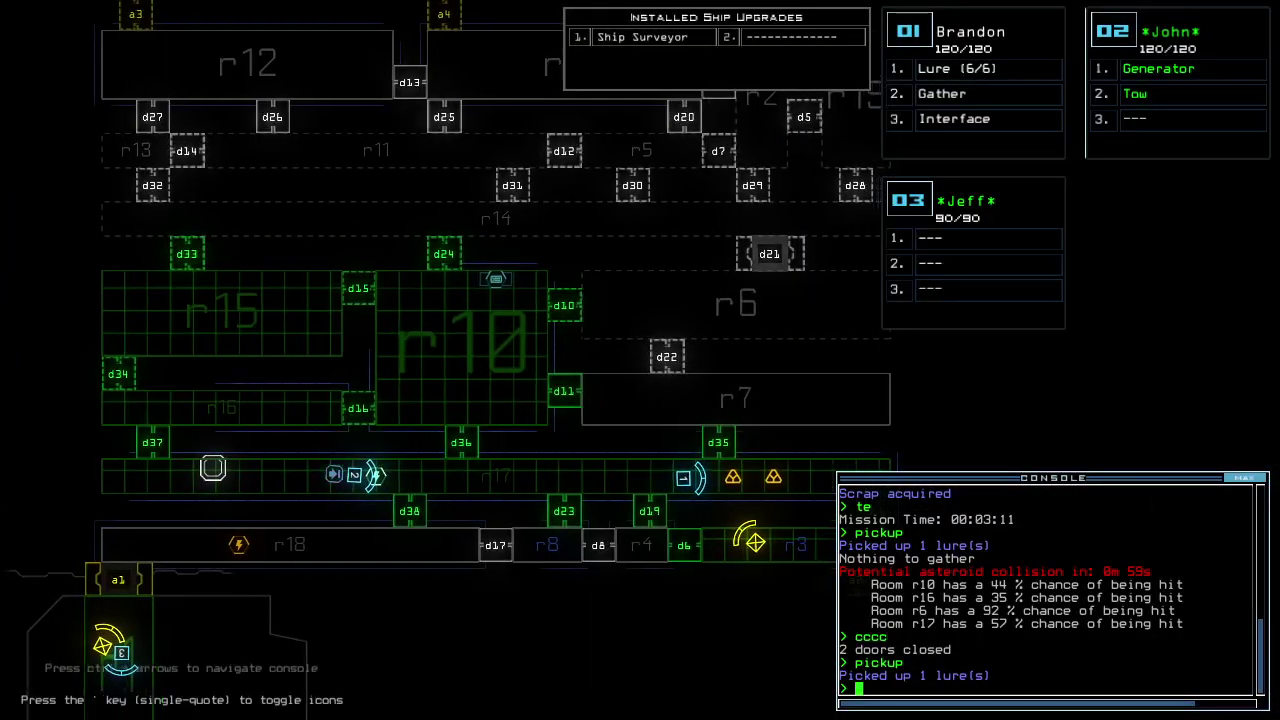
Gather scrap with drone 01, operate doors d35 and d38, and close the nearby doors
key(Tab)
text(g)
key(Return)
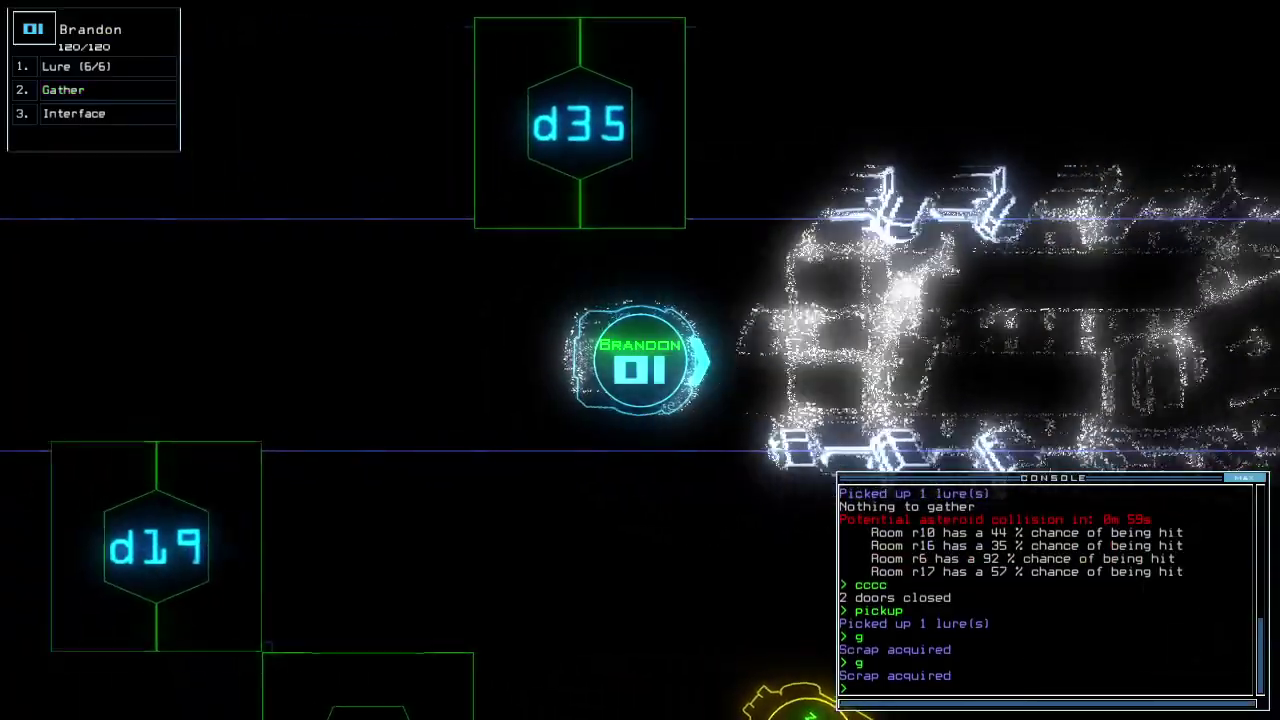
text(d35)
key(Return)
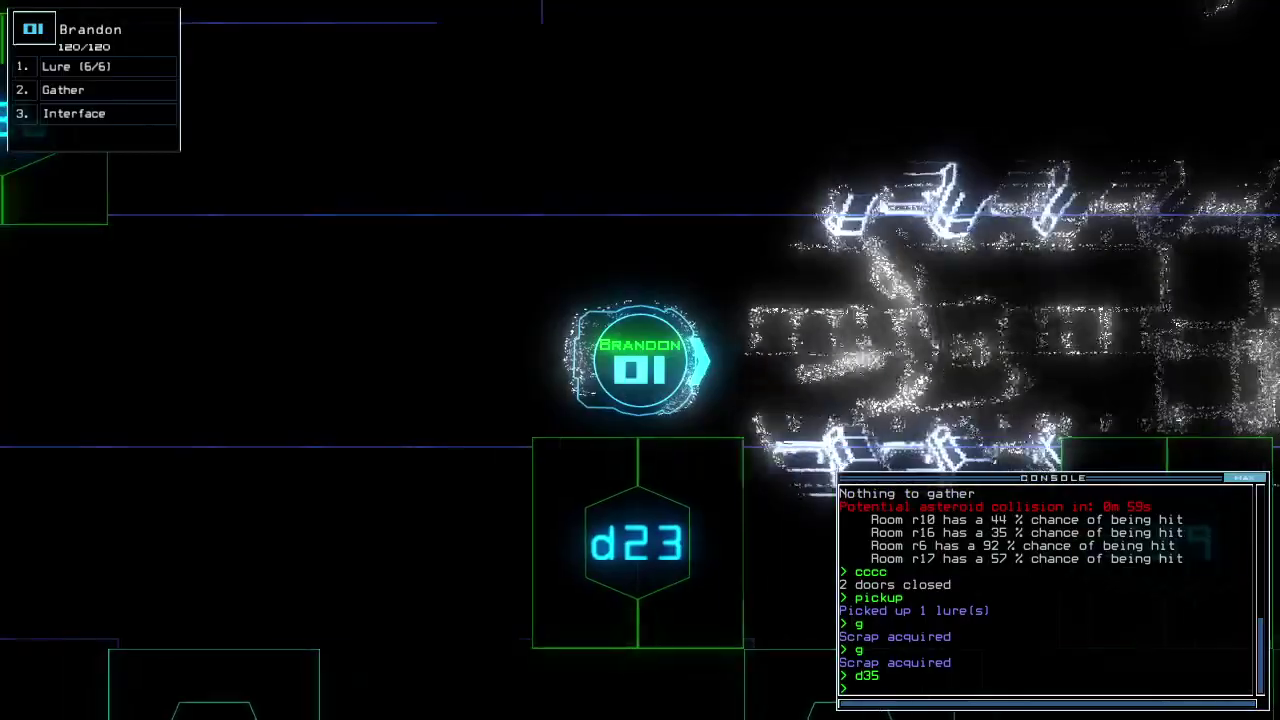
text(d38)
key(Return)
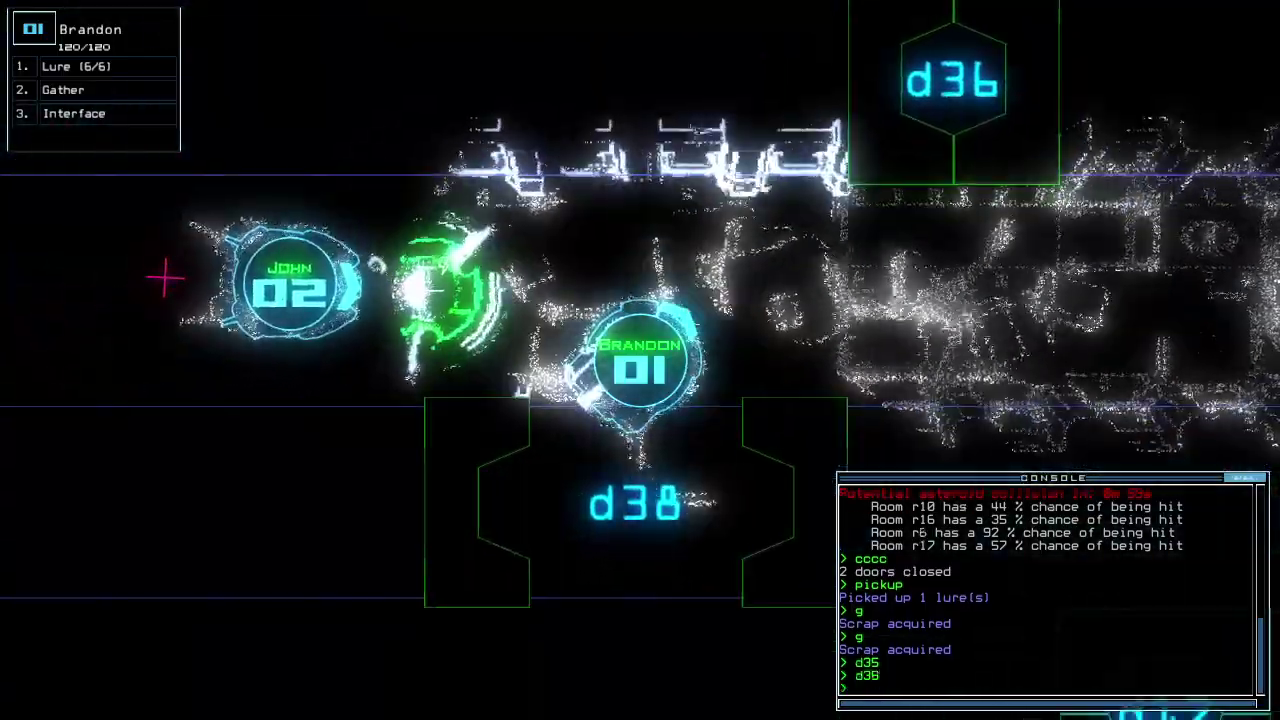
text(cccc)
key(Return)
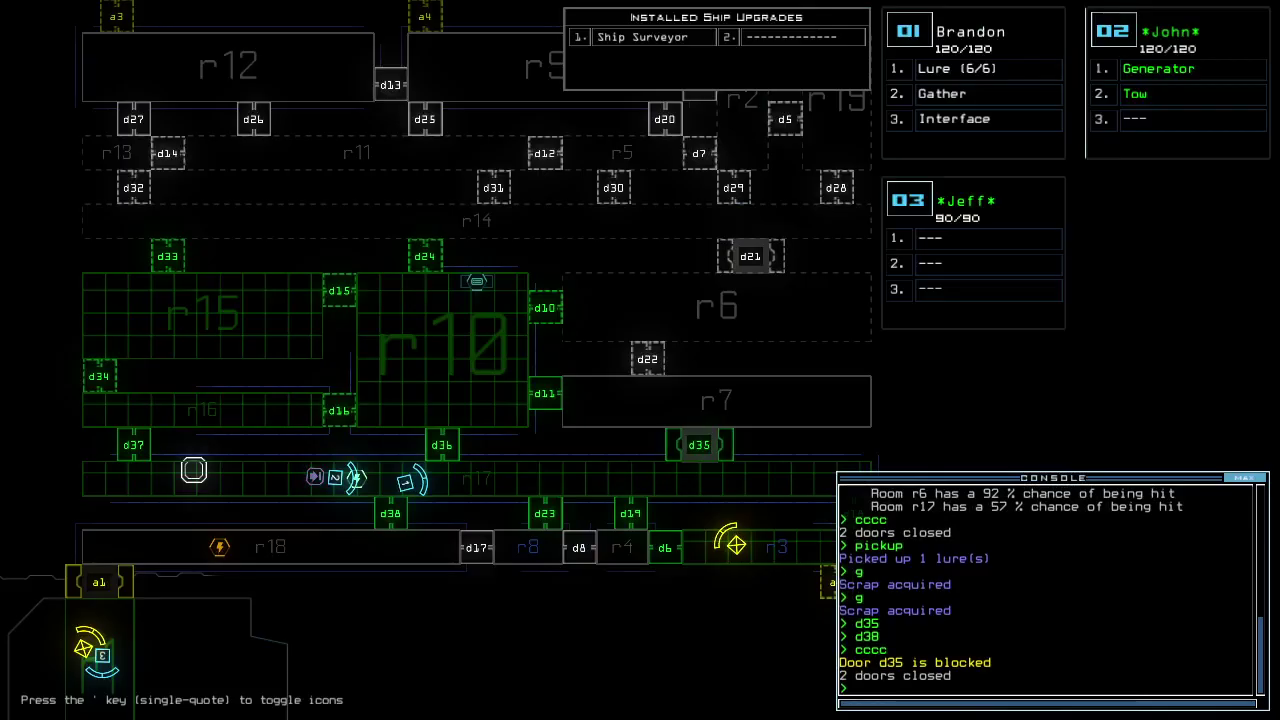
text(d3)
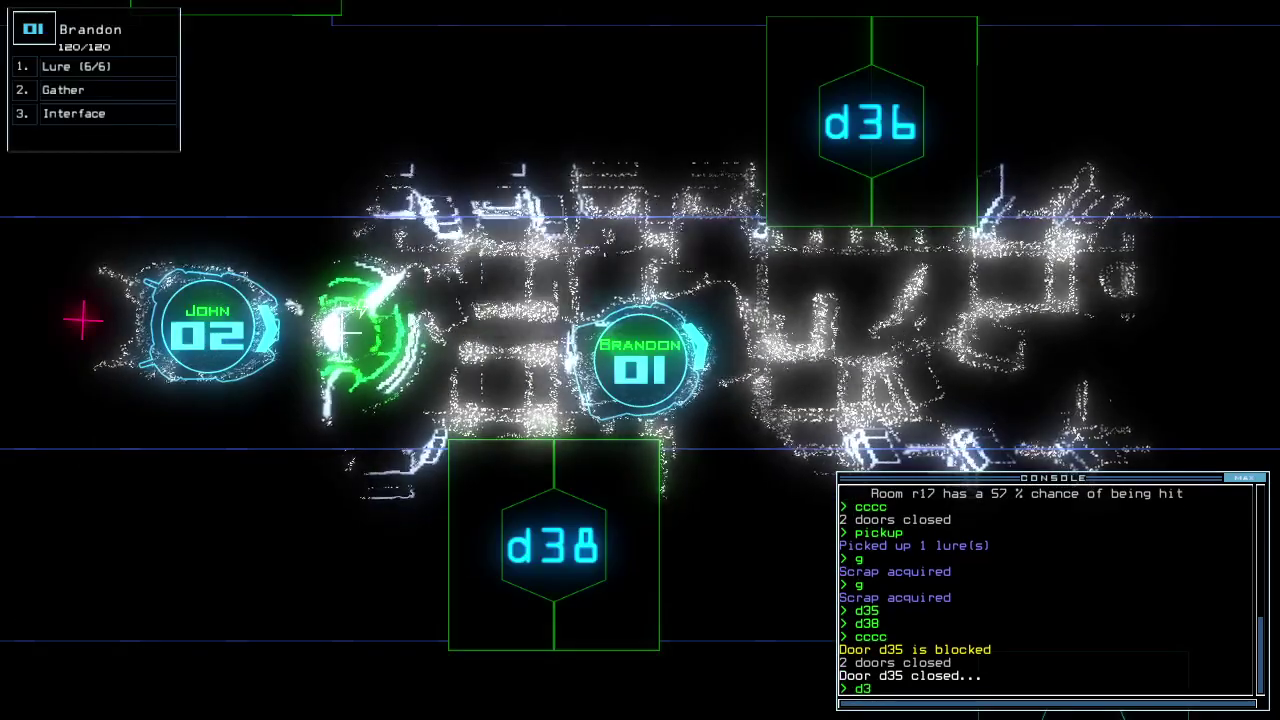
text(navigate 2)
Send drone 02 to room r18, switch on its generator, and close the nearby door
key(Return)
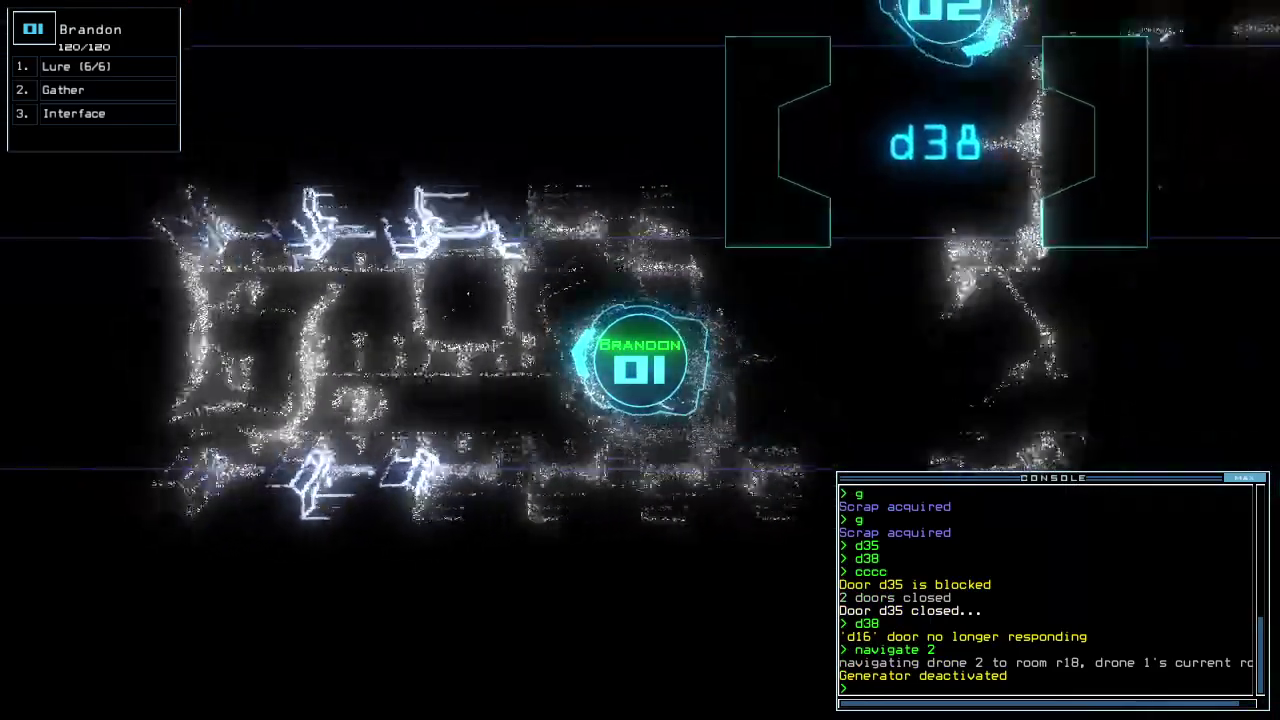
text(generator 2)
key(Return)
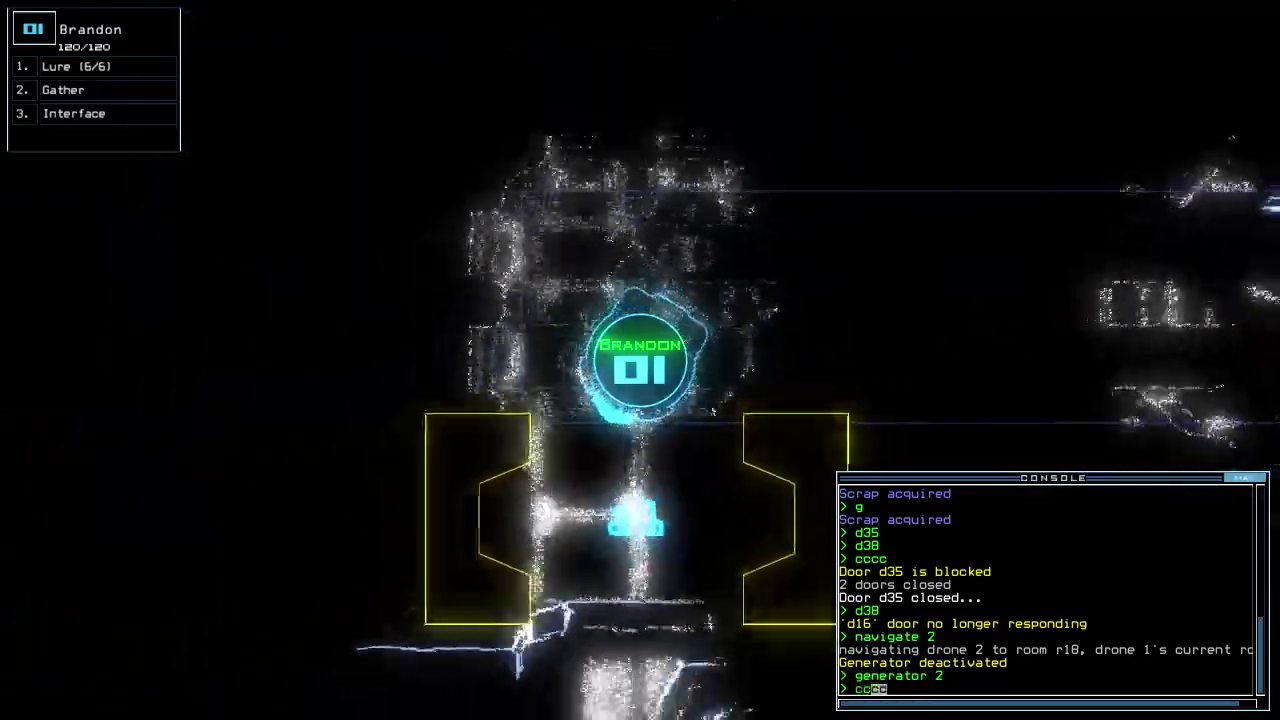
text(cccc)
key(Return)
Check the mission time from drone 02's camera and make it stop towing
key(F2)
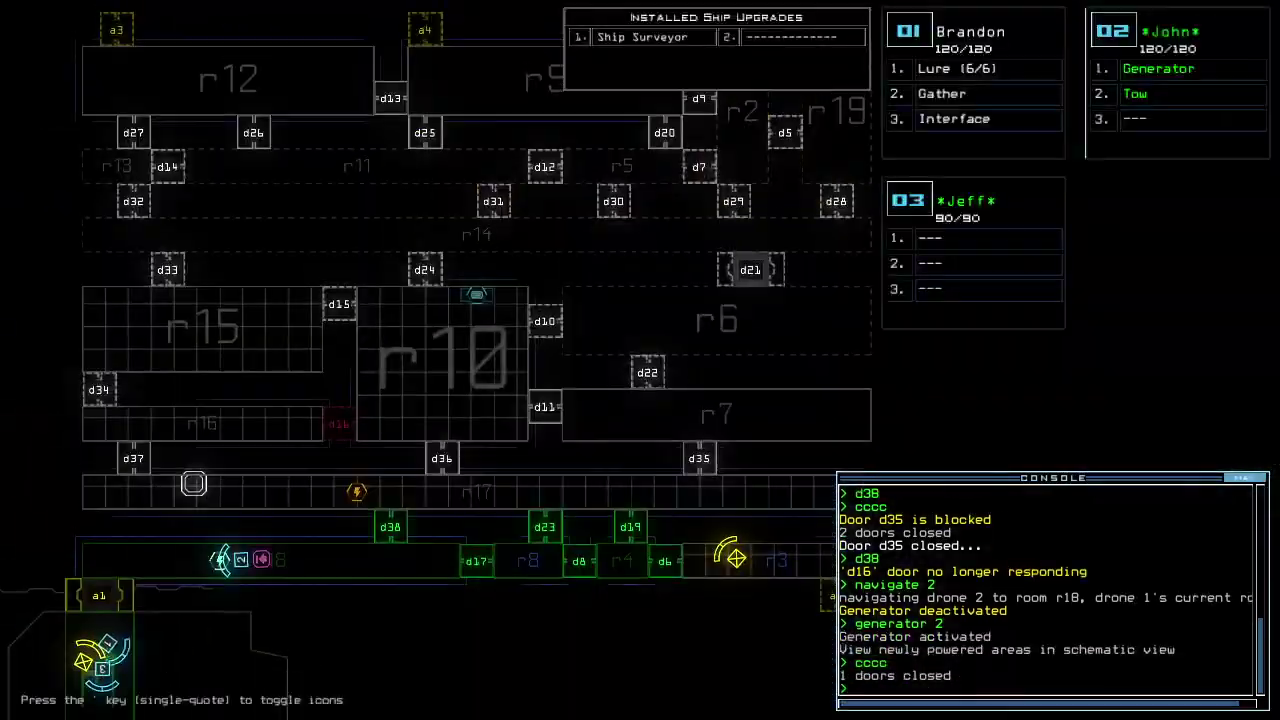
text(te)
key(Return)
text(te)
key(Return)
text(te)
key(Return)
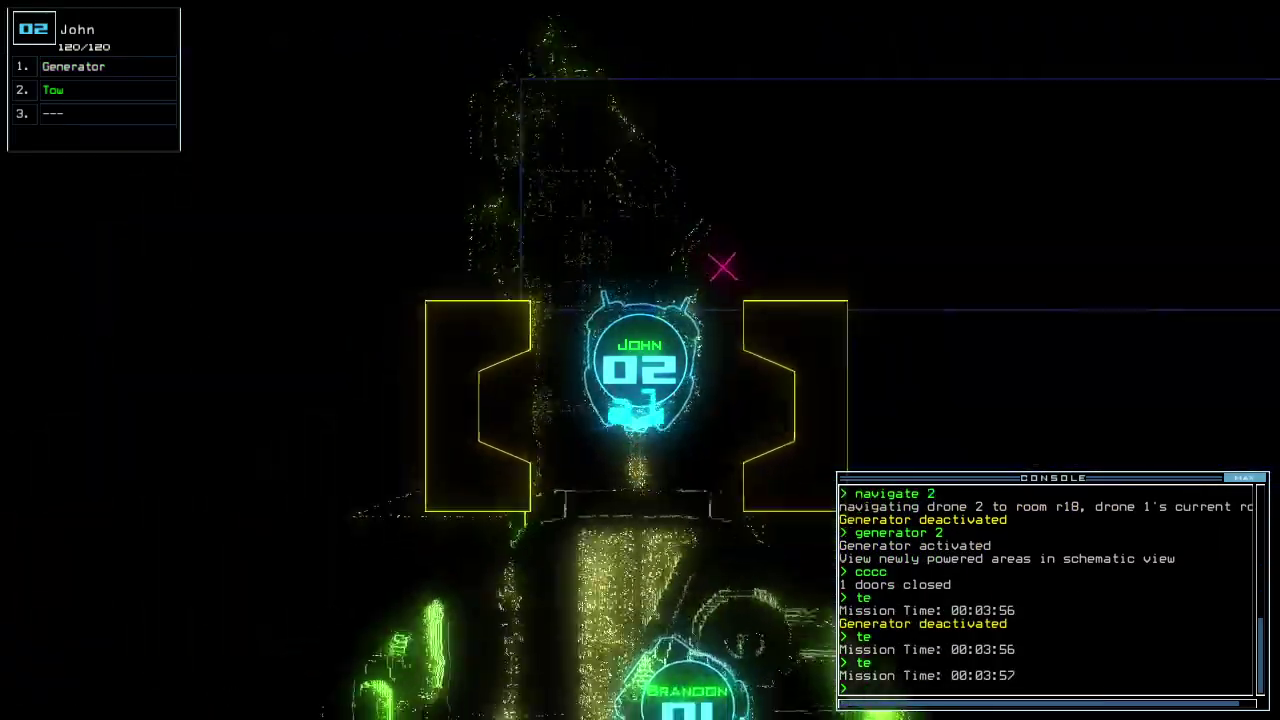
text(tow)
key(Return)
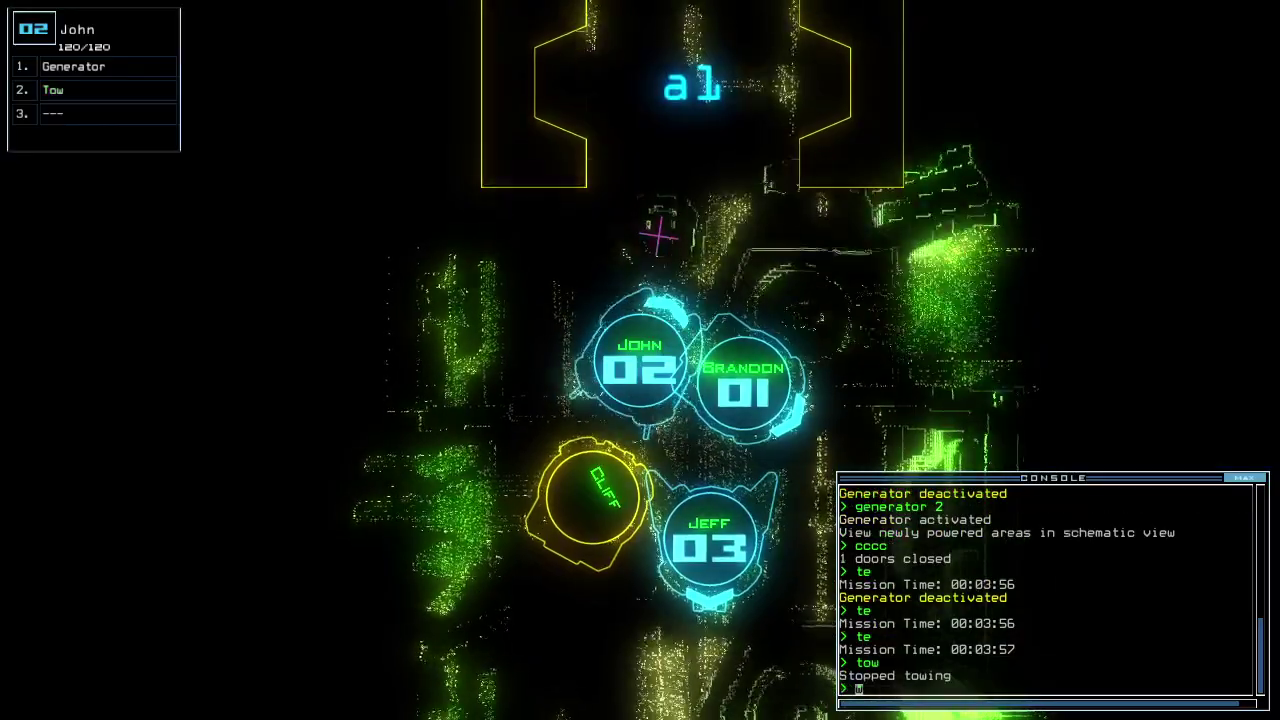
key(Tab)
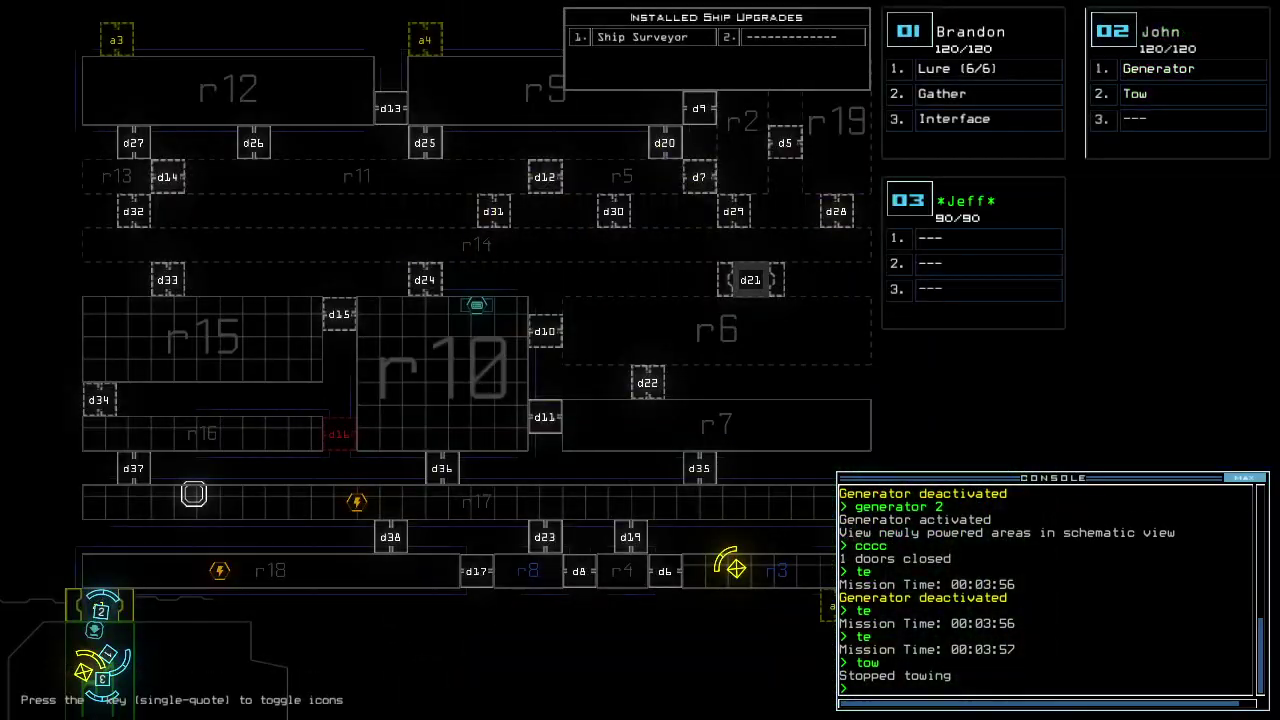
text(7)
Send drone 02 to room r17, operate its generator, and seal the nearby doors including d38
key(Return)
key(Tab)
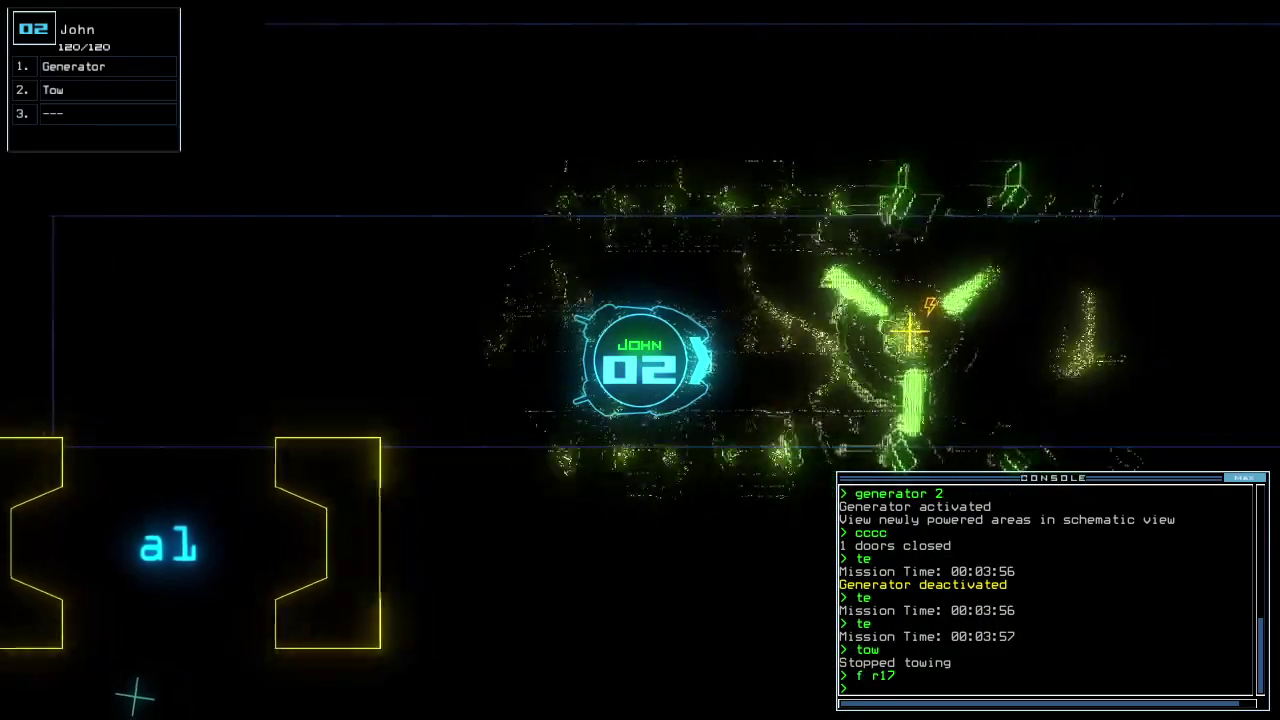
key(Return)
key(Tab)
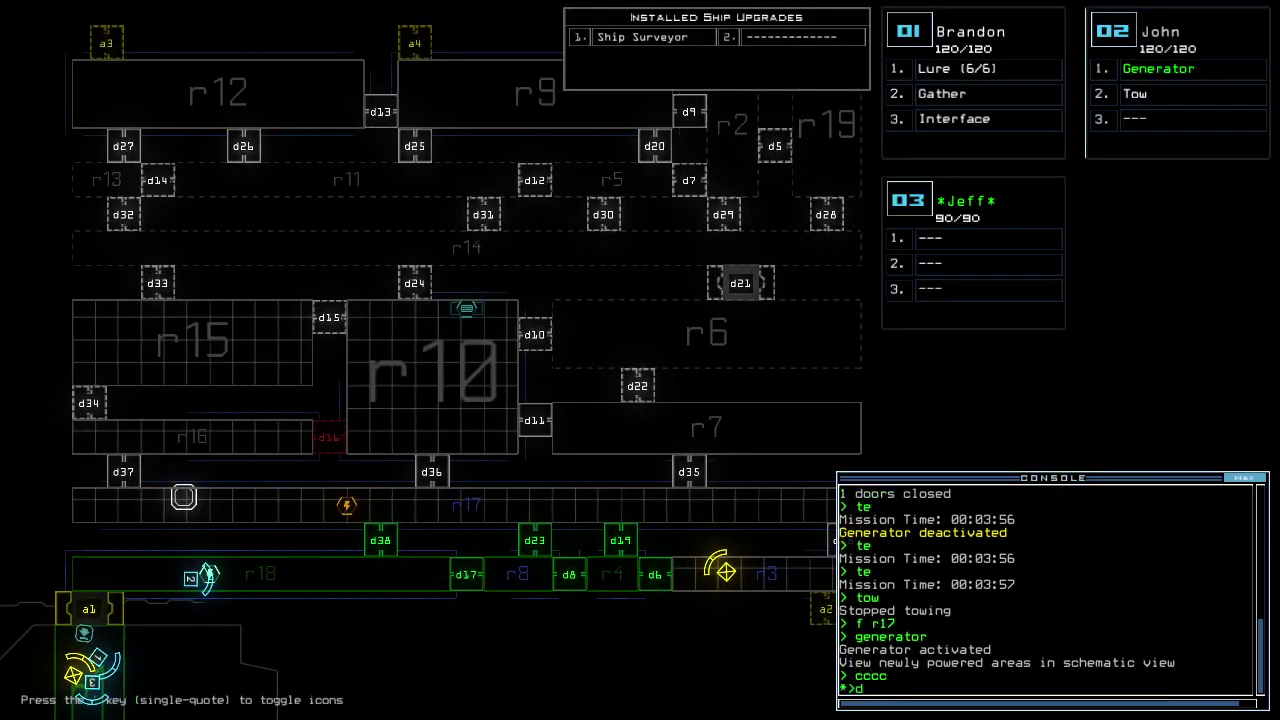
key(Tab)
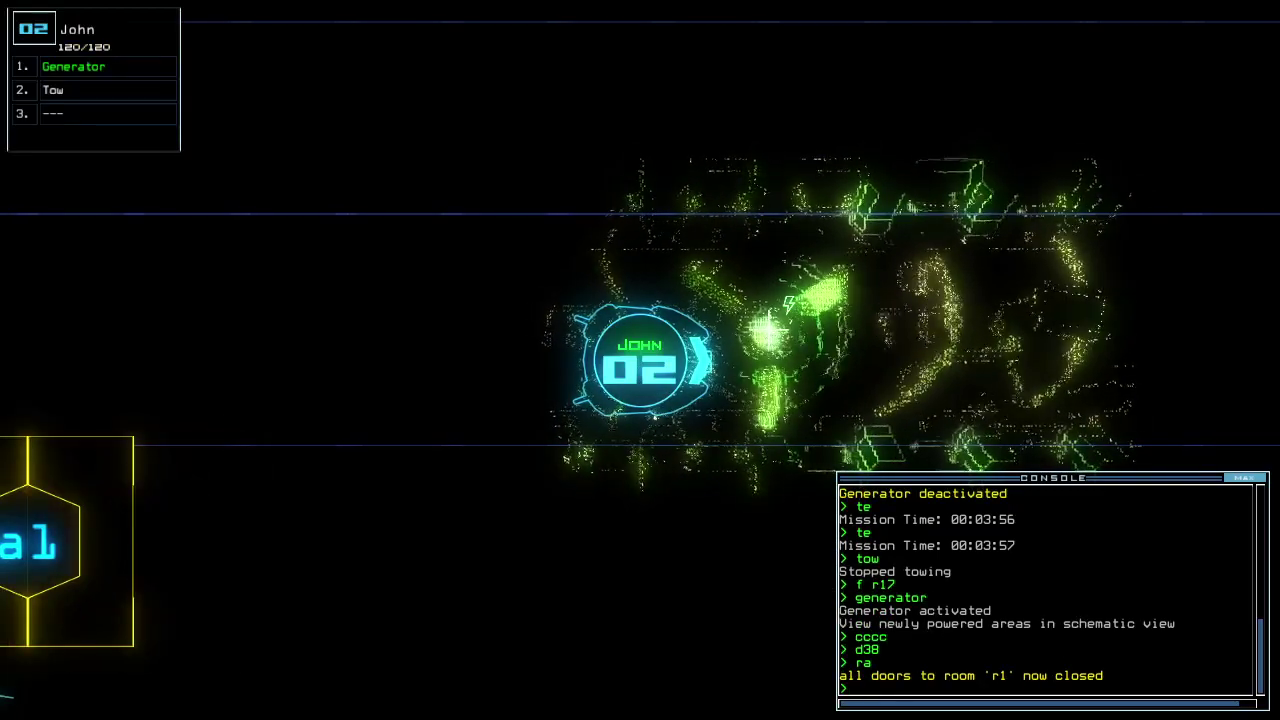
key(Tab)
text(cccc)
key(Tab)
key(Return)
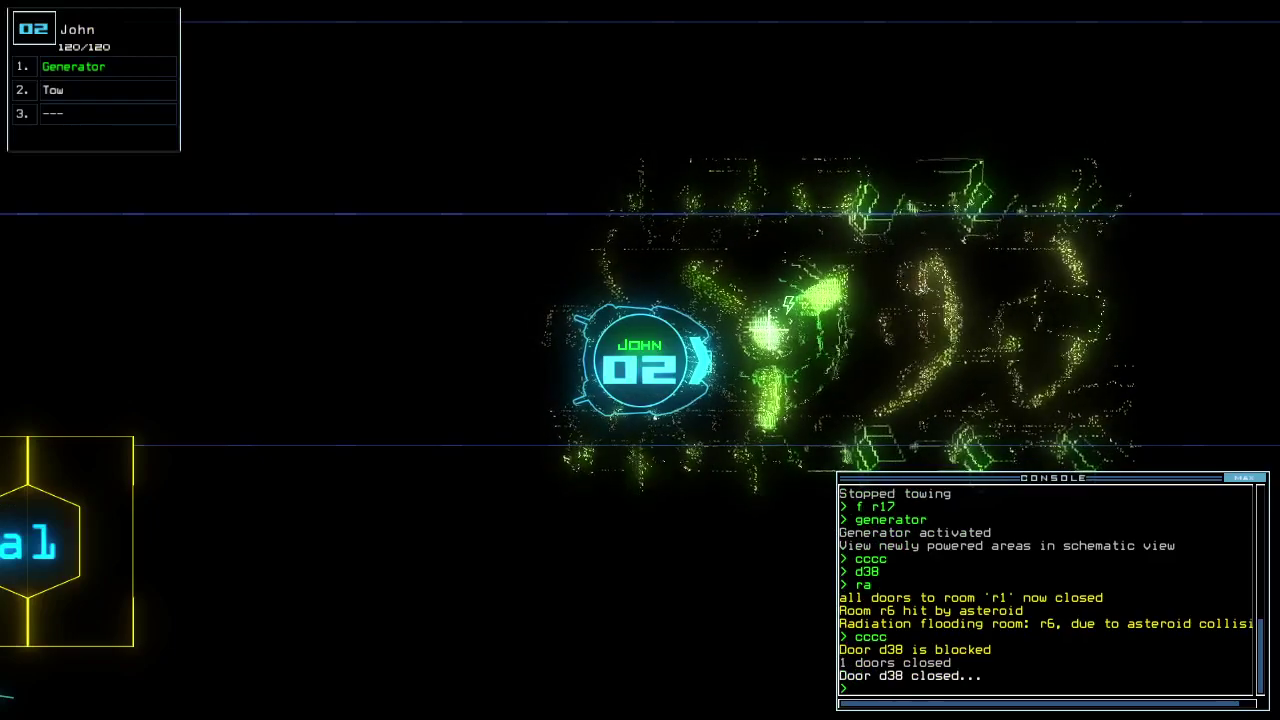
key(Tab)
key(Tab)
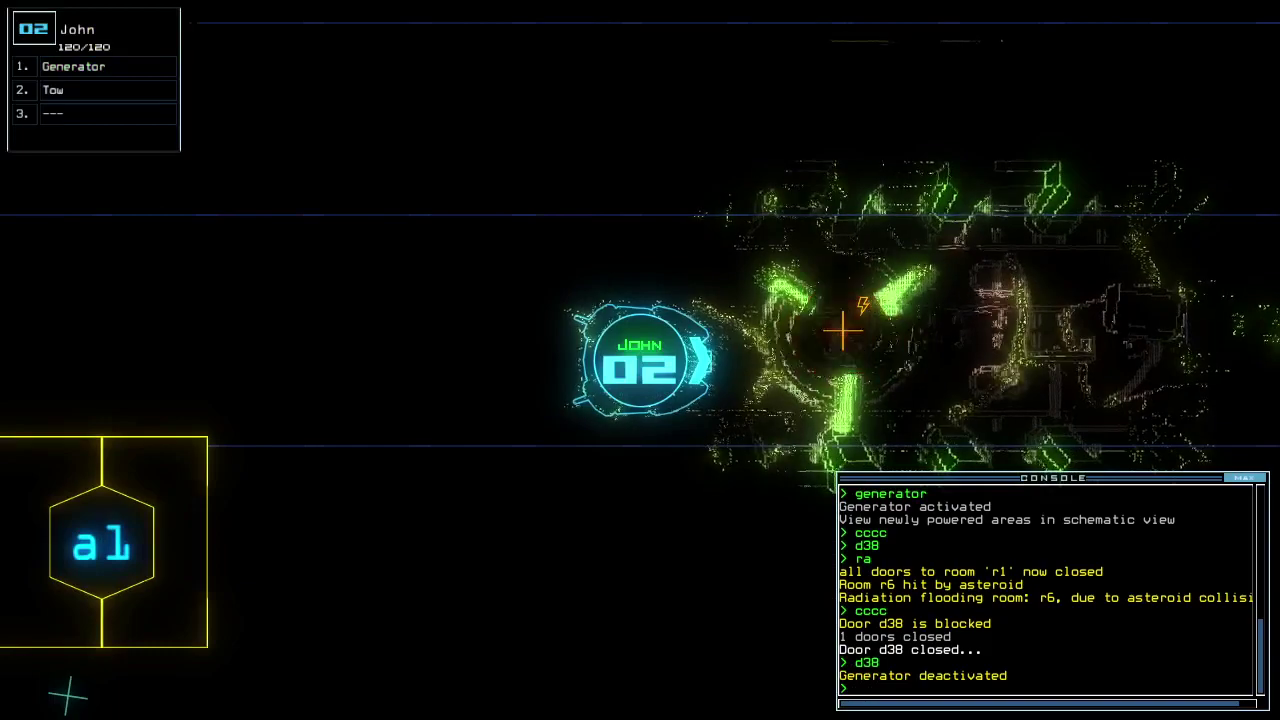
key(Tab)
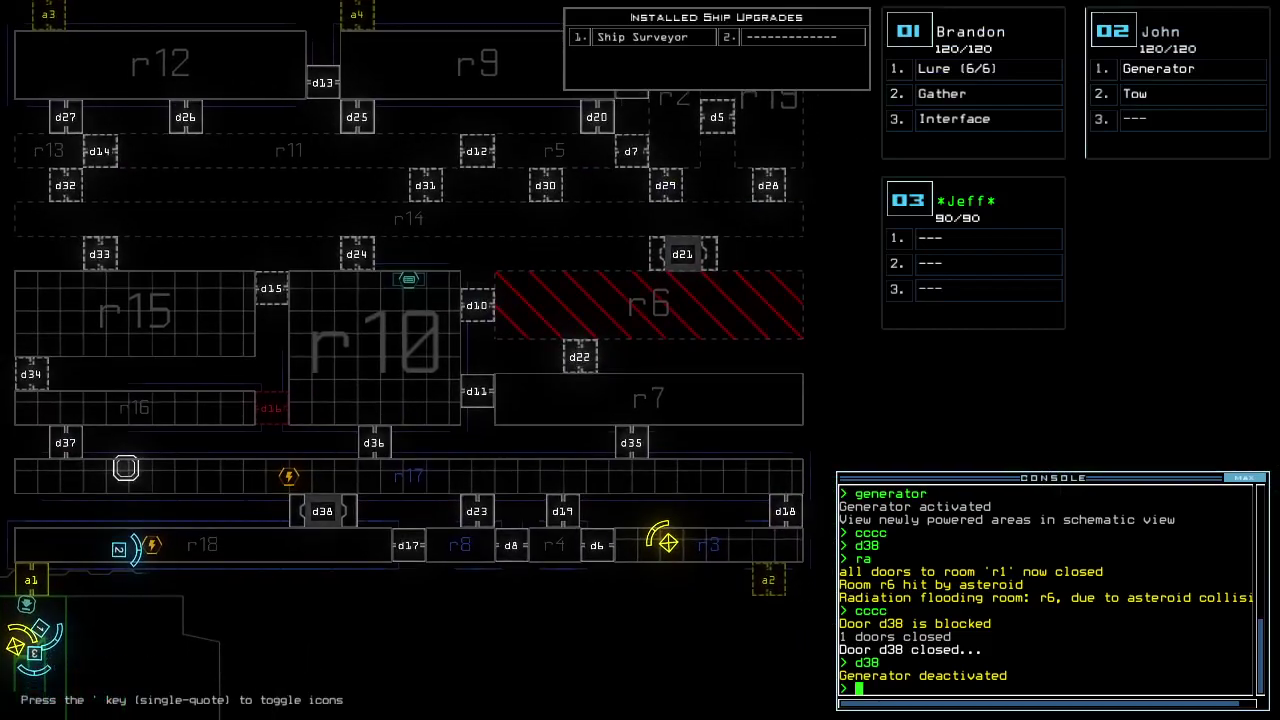
Turn John's generator back on and close another door as radiation reaches room r14
key(Tab)
key(Tab)
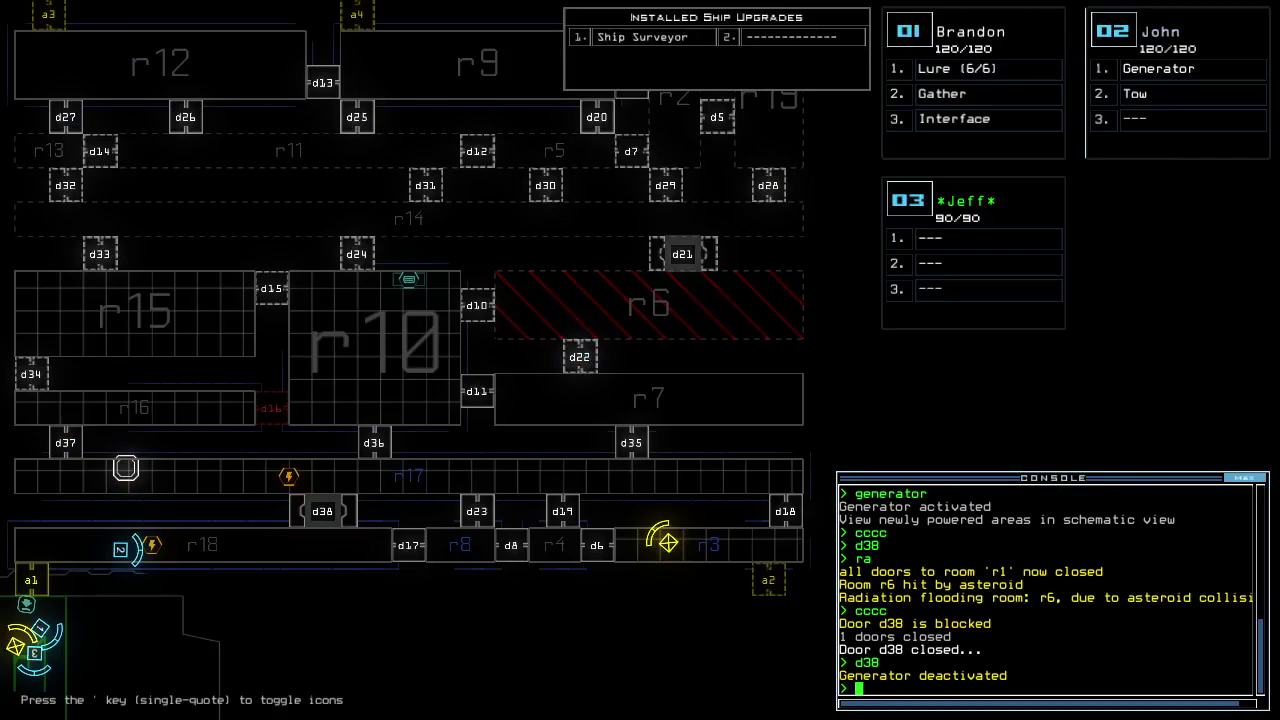
key(Tab)
text(generator)
key(Return)
key(Tab)
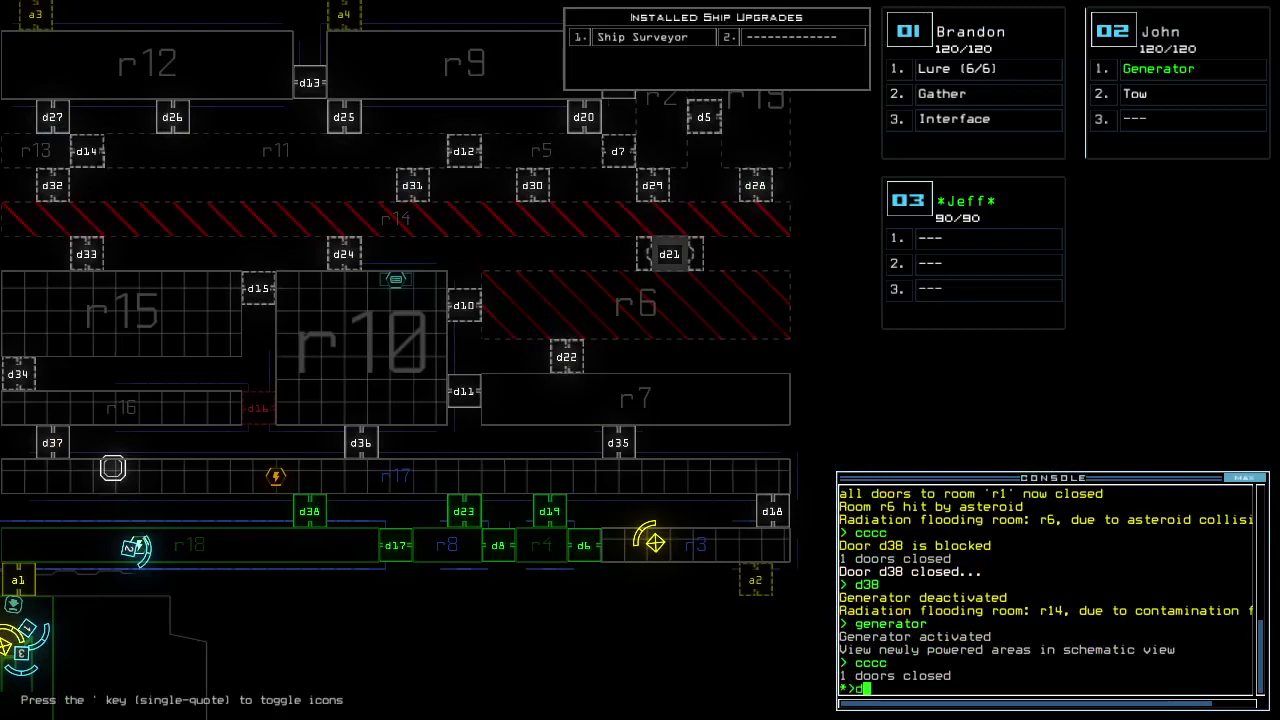
Move the interface module to drone 03 and the tow module to drone 01, cycling r1's doors
key(Tab)
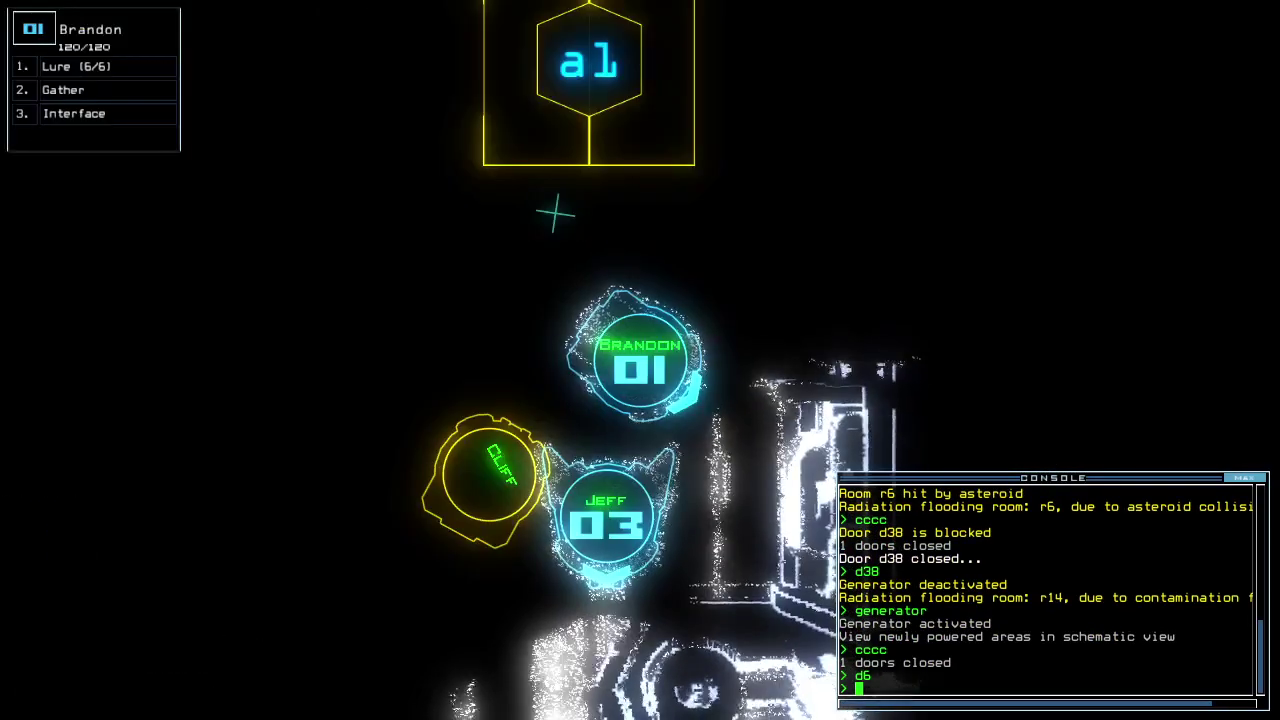
text(swap in)
key(Return)
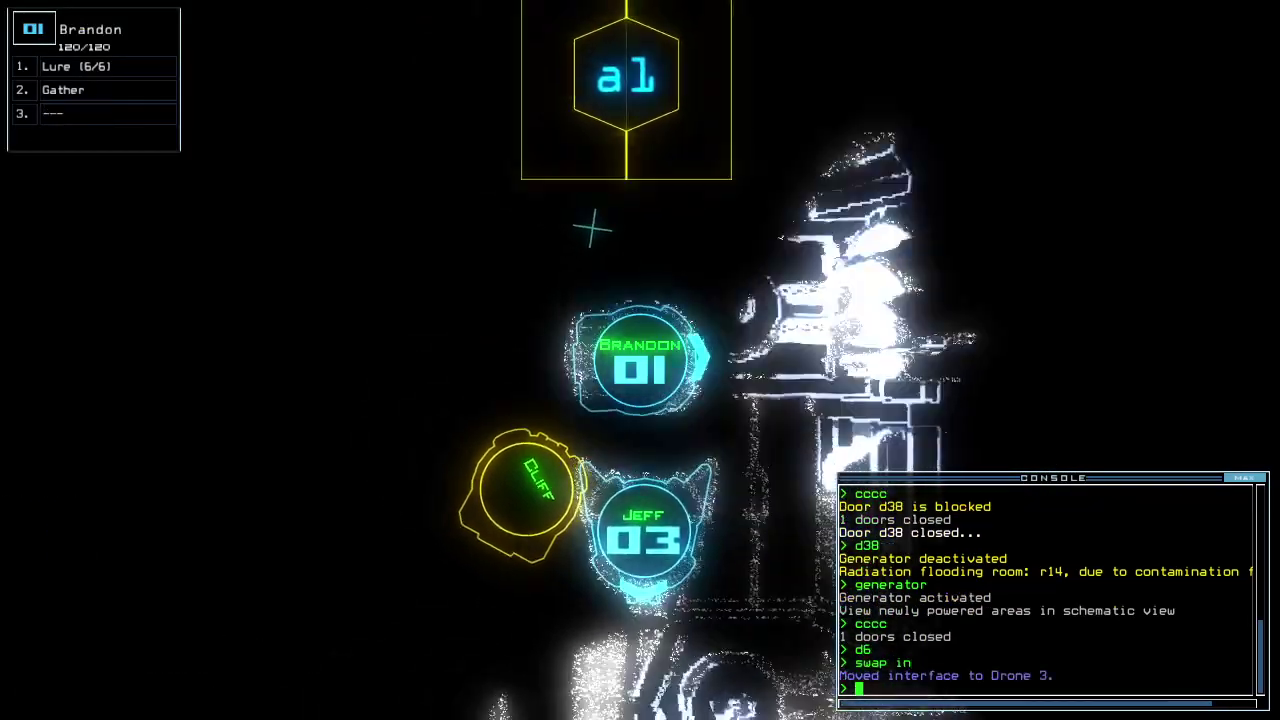
text(arr)
key(Return)
text(swap 2 to)
key(Return)
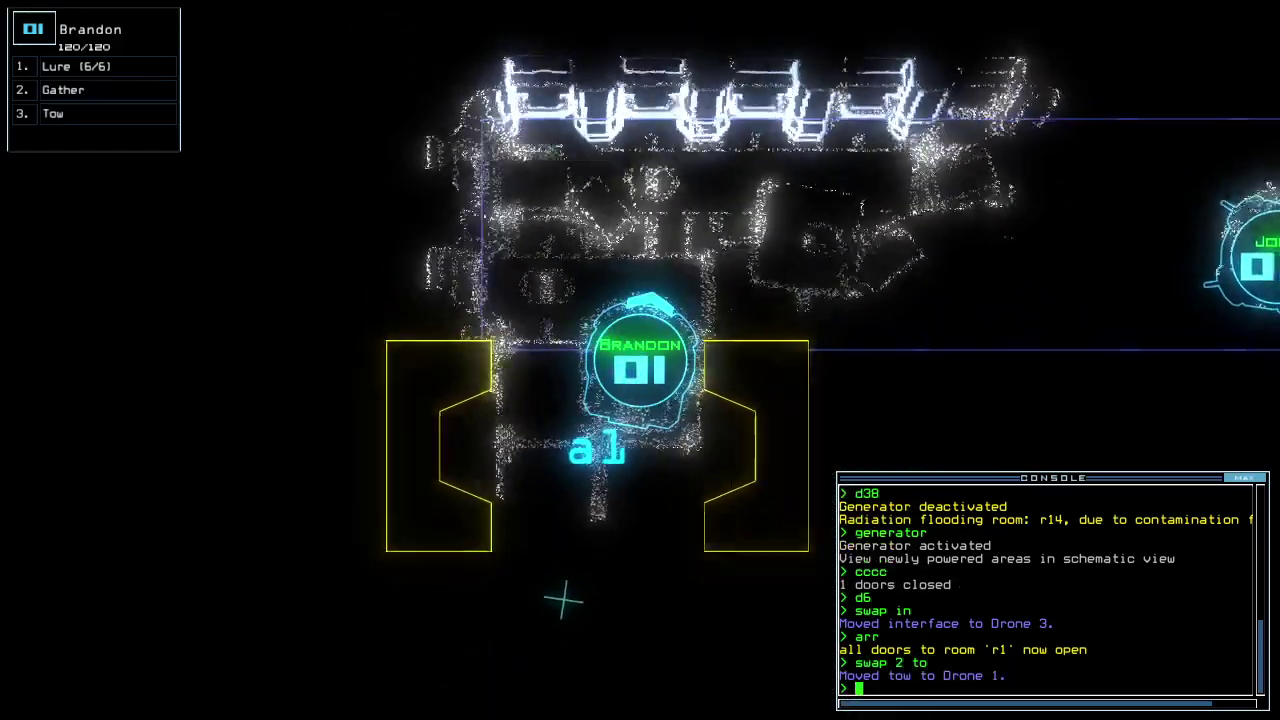
text(ra)
key(Return)
Close door d6 and cycle the airlock room r1 doors open and shut
key(Tab)
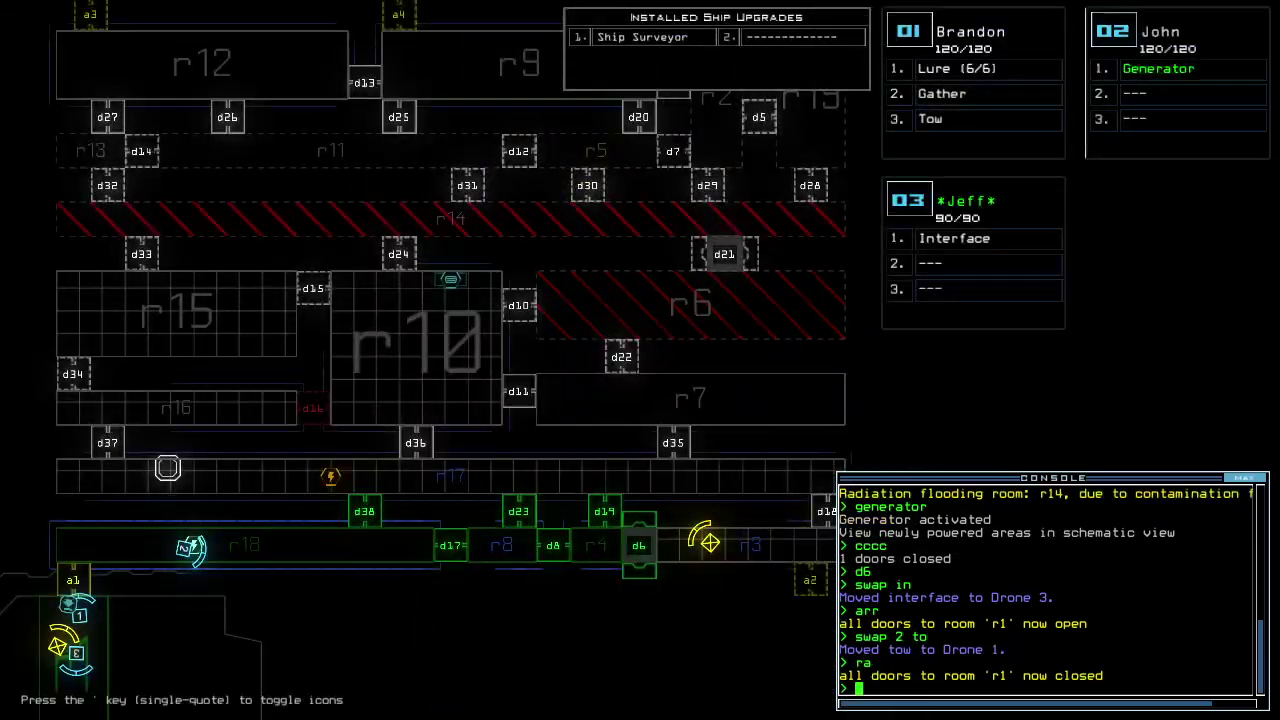
key(Return)
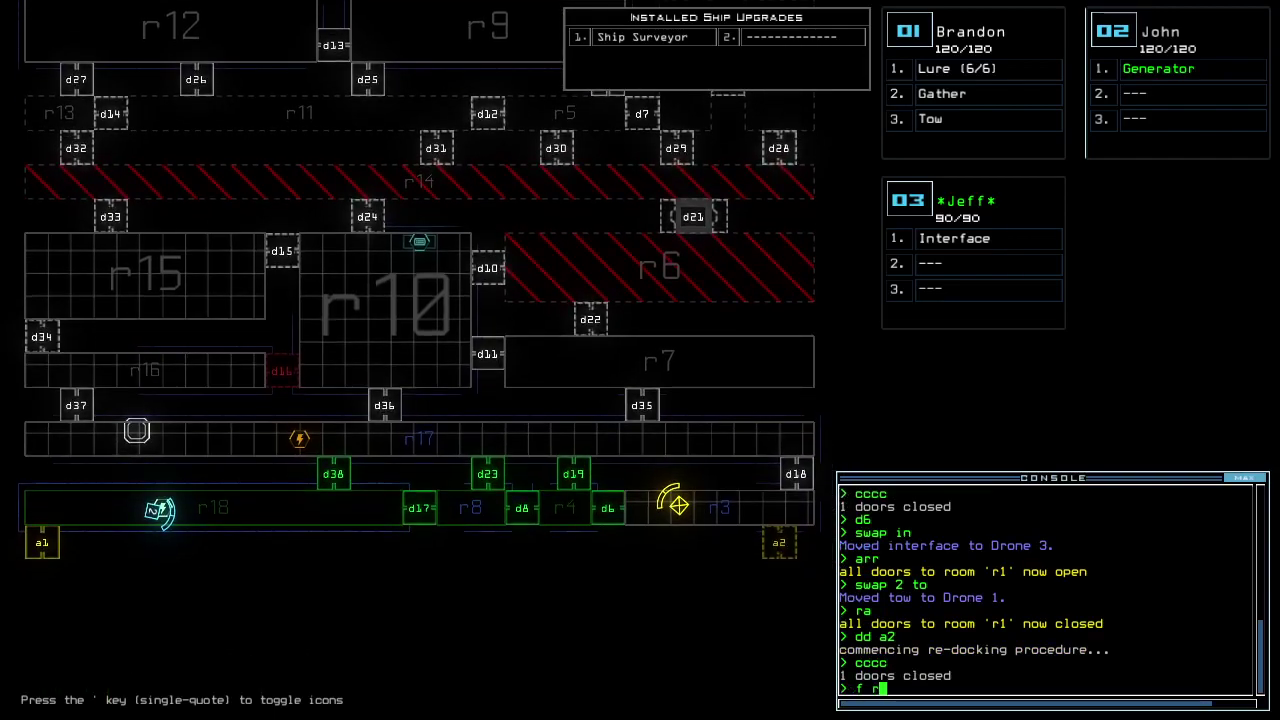
key(Tab)
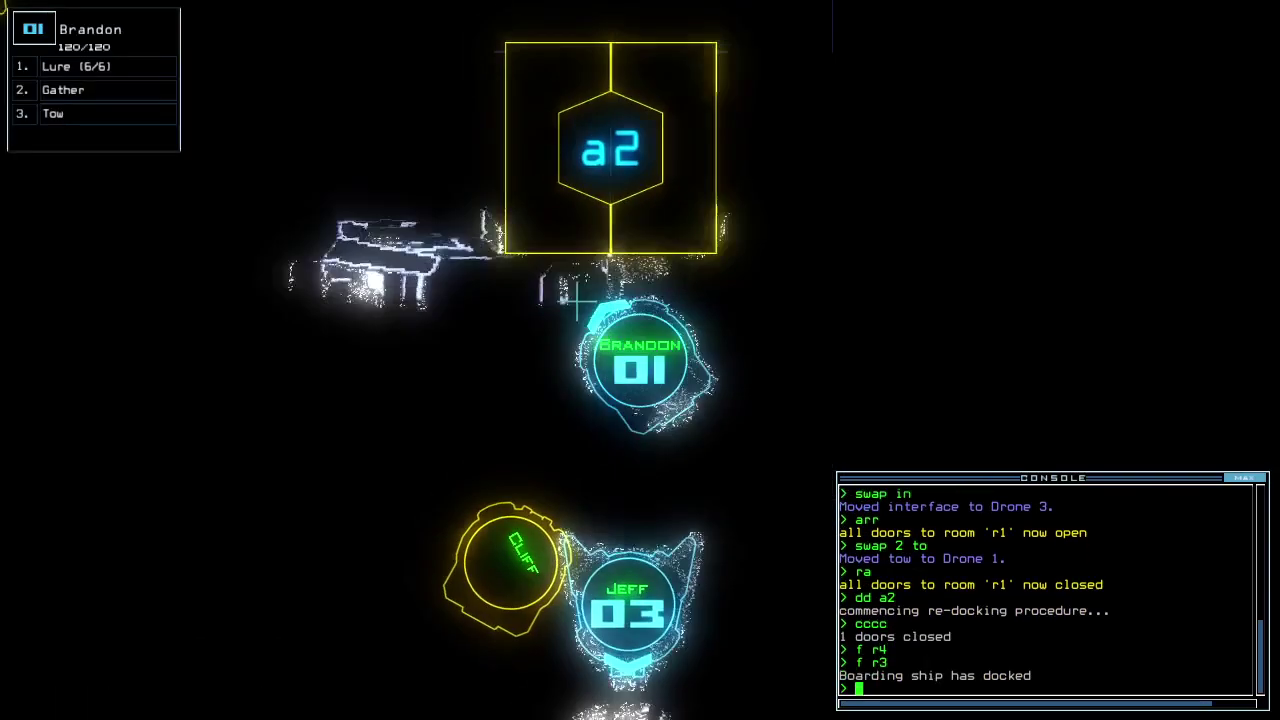
text(arr)
key(Return)
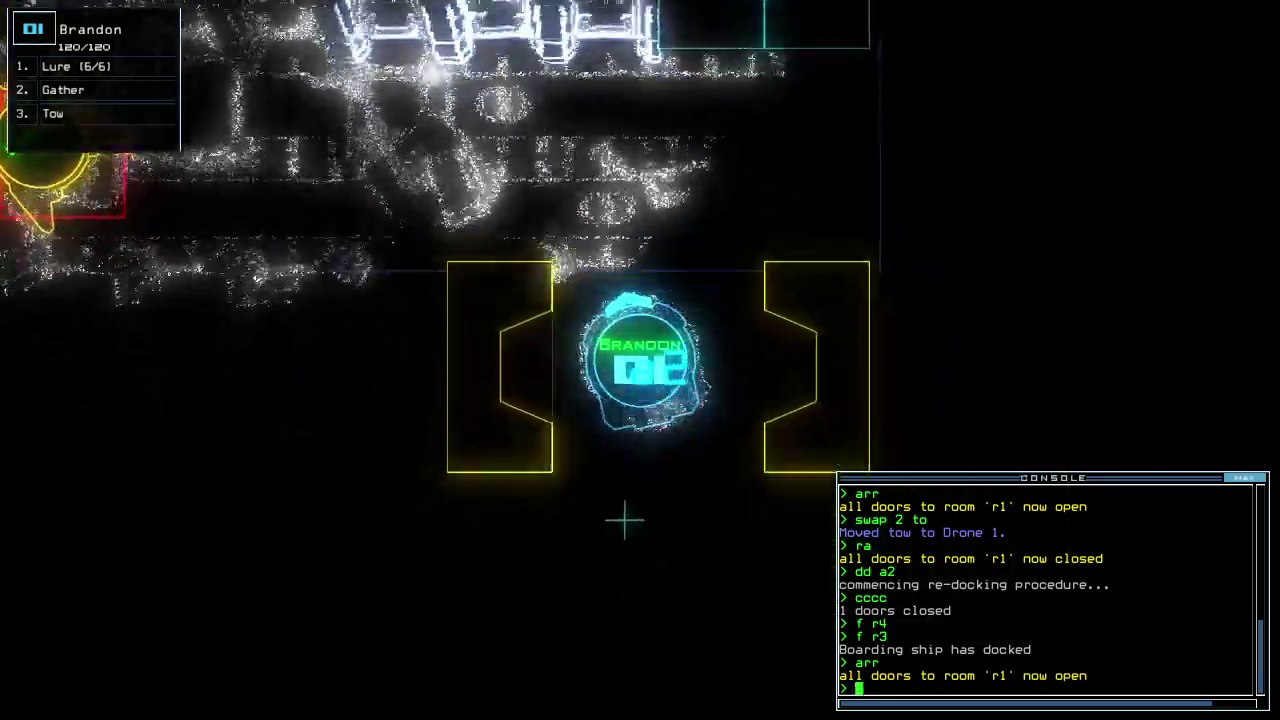
text(ra)
key(Return)
key(Tab)
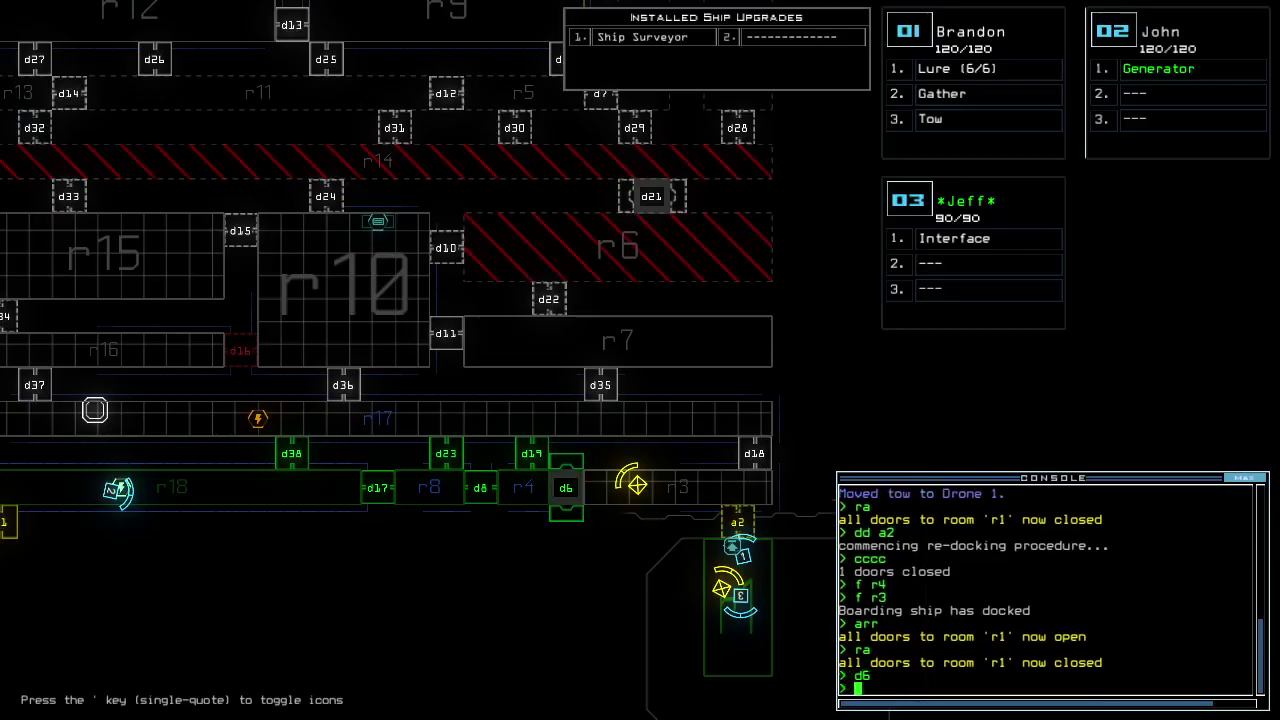
key(Tab)
Open airlock r1's doors and door d19, and compare Brandon's and Ethan's modules
key(Tab)
text(arr)
key(Return)
key(Tab)
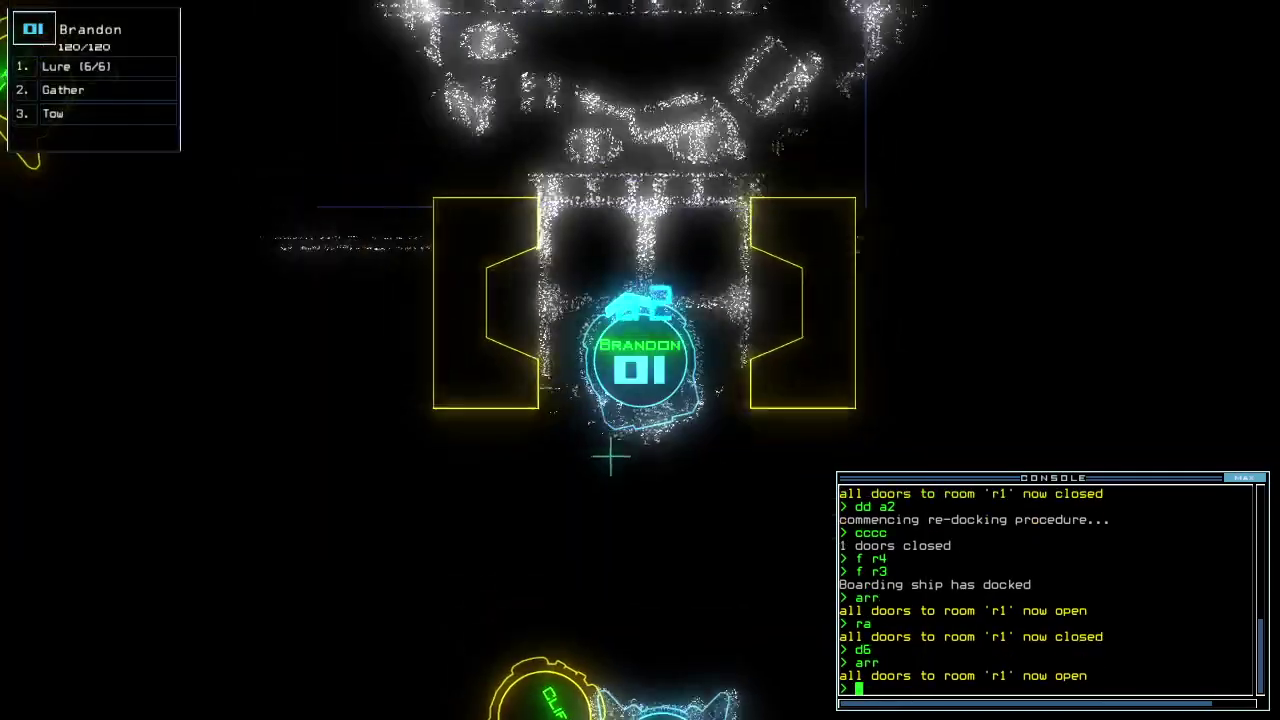
text(d19)
key(Return)
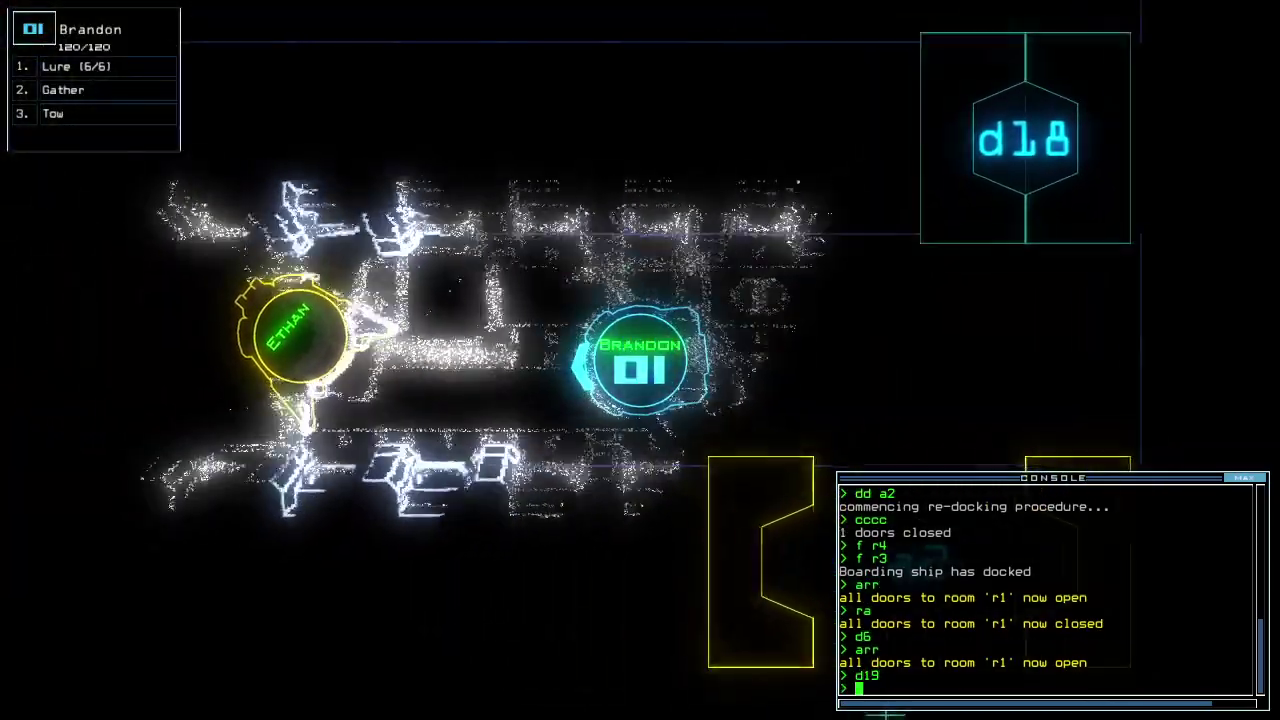
text(ow)
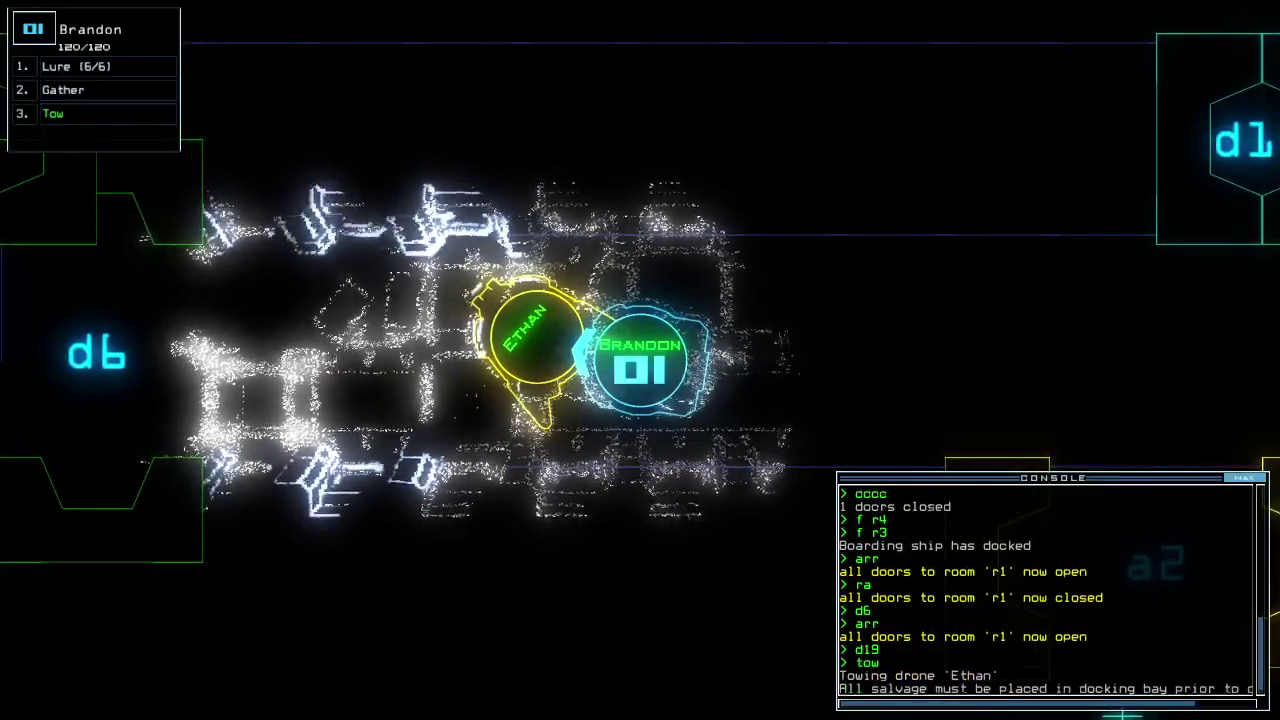
key(Return)
key(Escape)
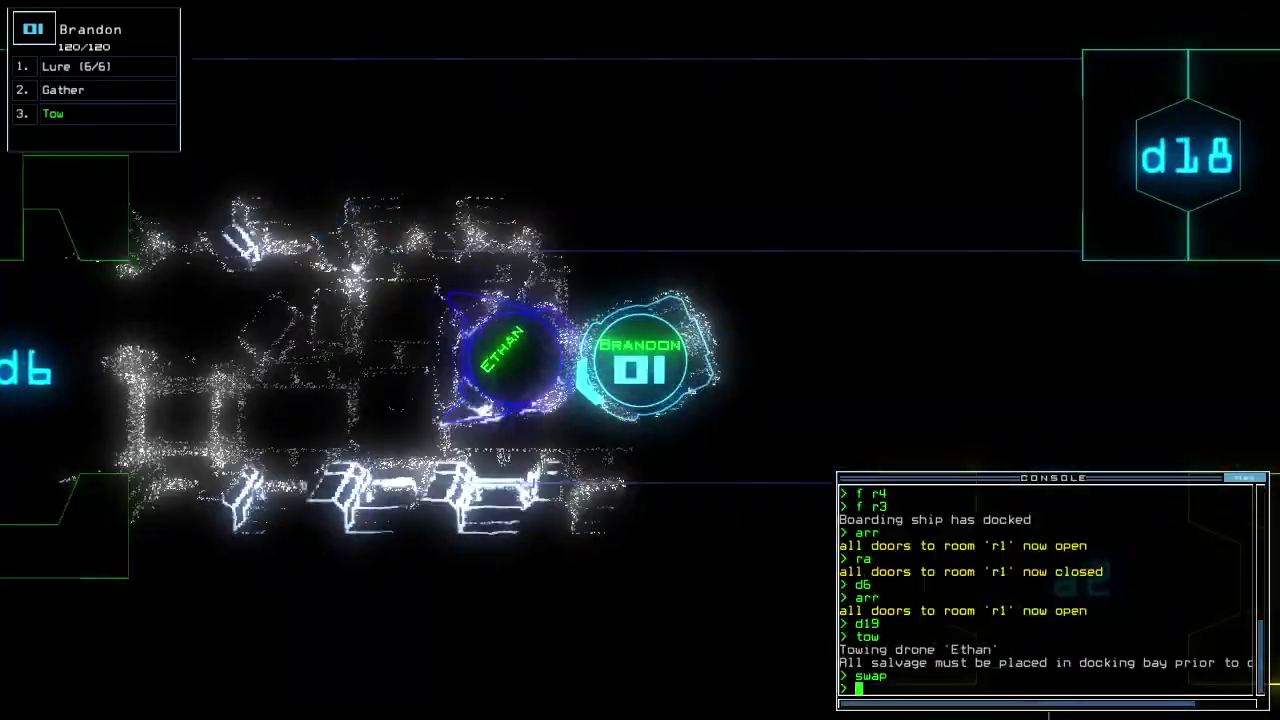
text(cccc)
Close the doors around the drones and airlock r1, then stop towing Ethan
key(Return)
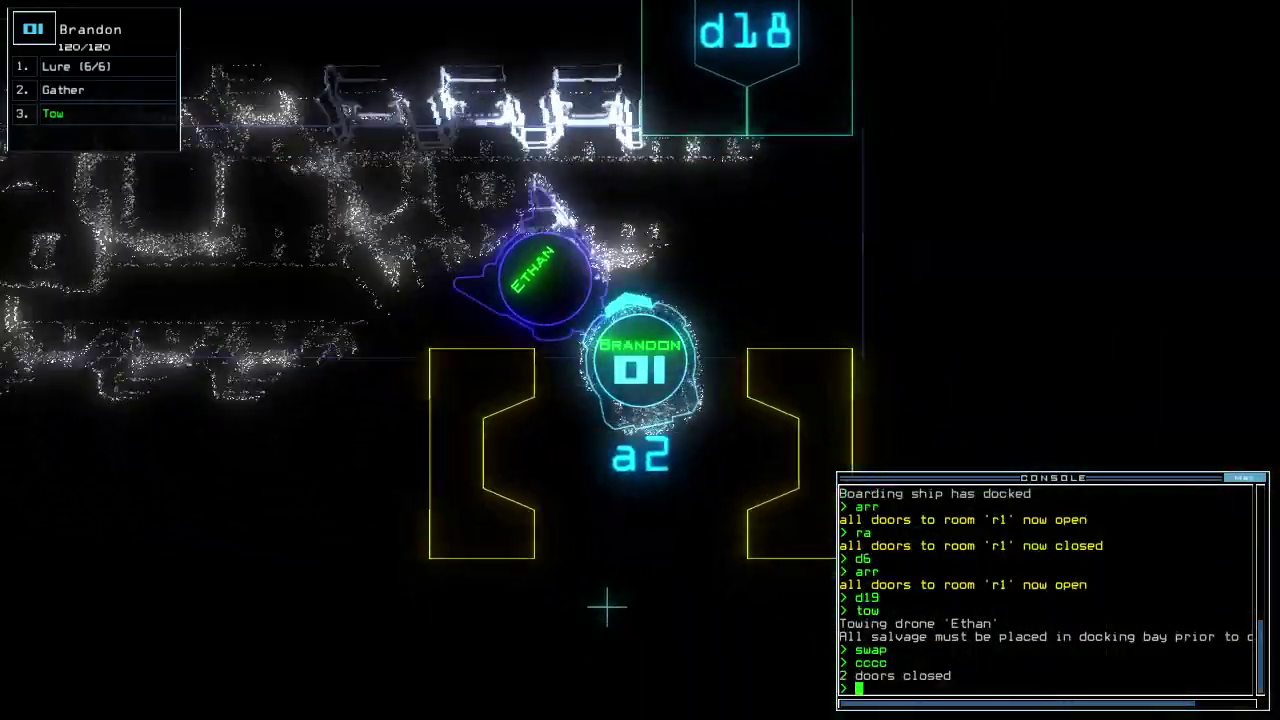
text(ra)
key(Return)
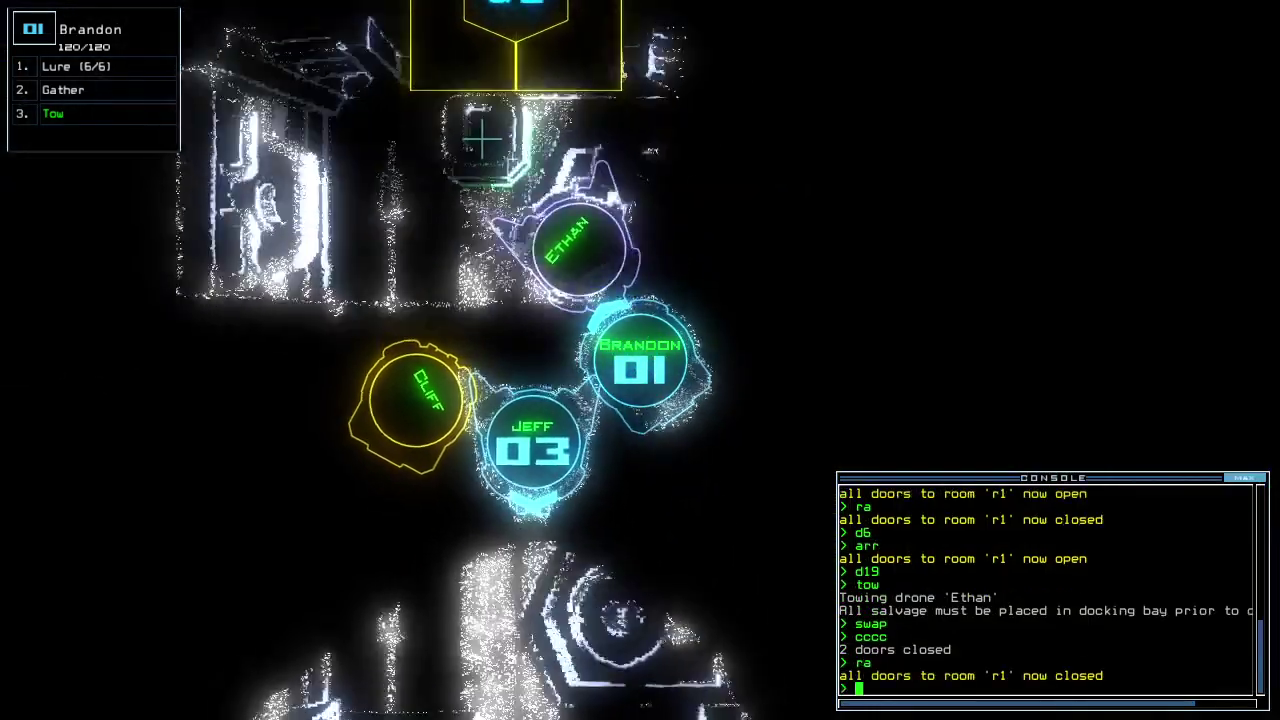
text(tow)
key(Return)
key(Tab)
text(dd a1)
Finish re-docking at airlock a1, then have Brandon tow Ethan briefly and release him
key(Return)
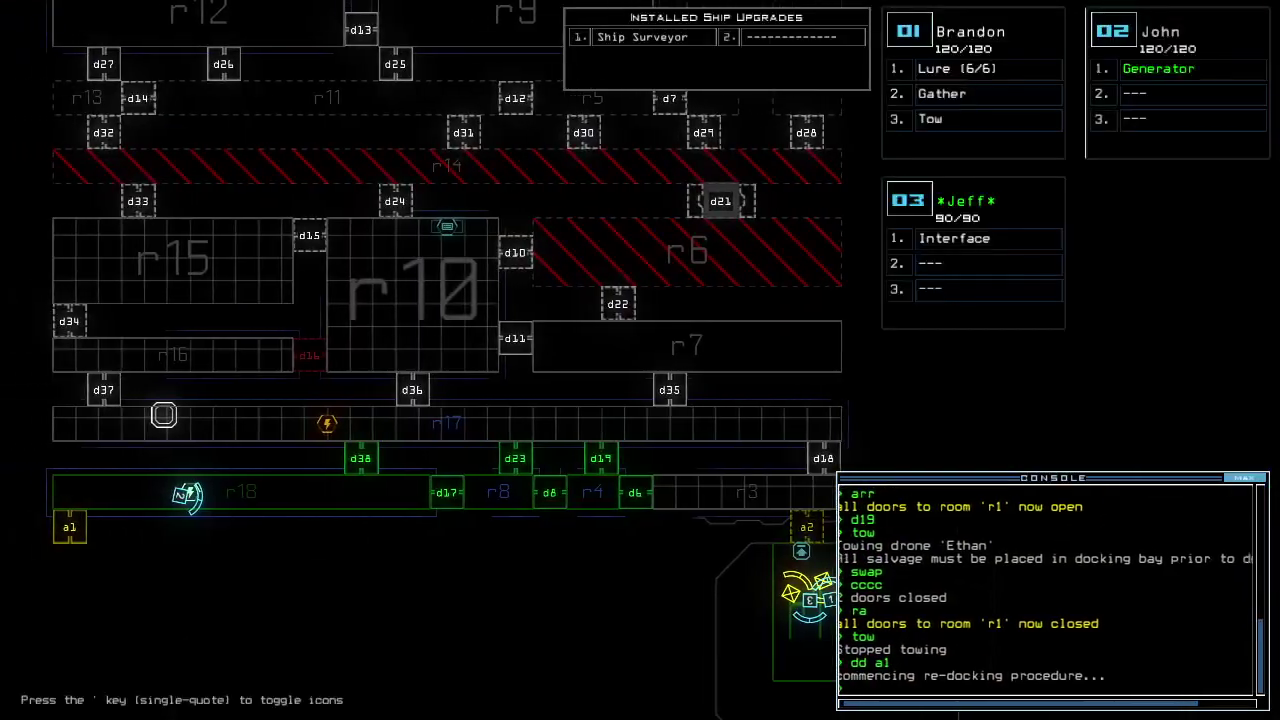
key(Up)
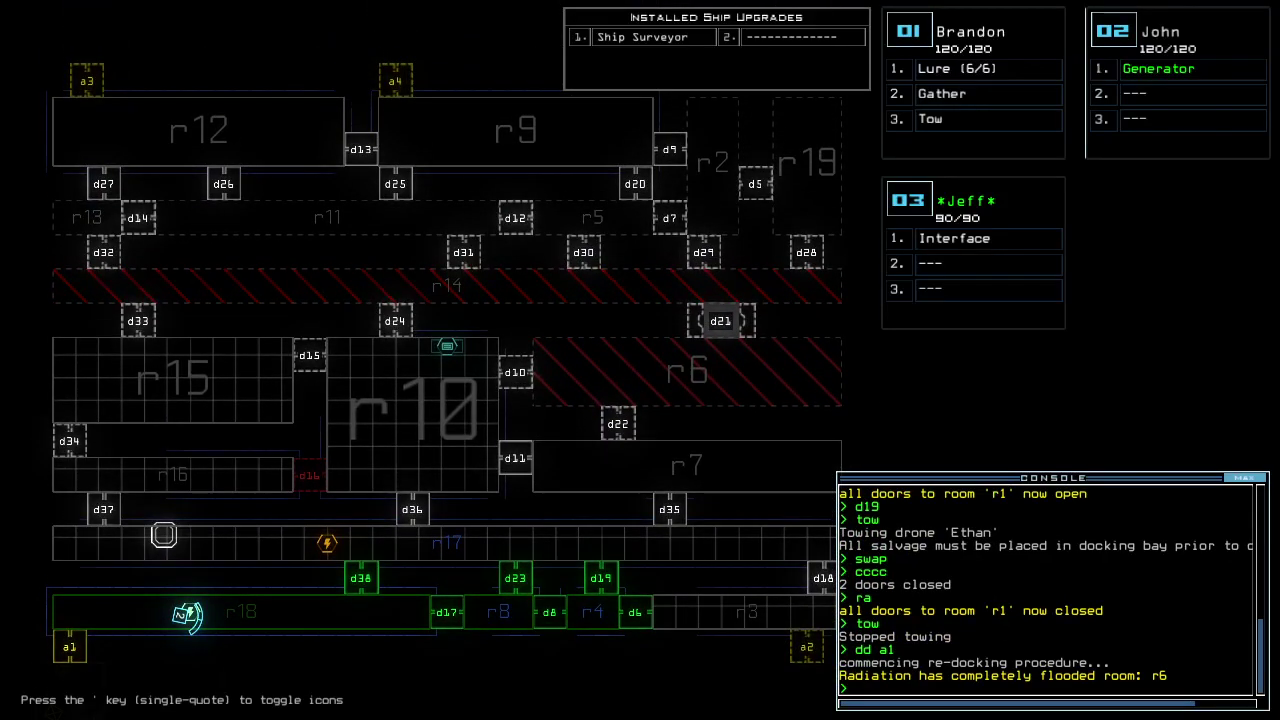
key(Tab)
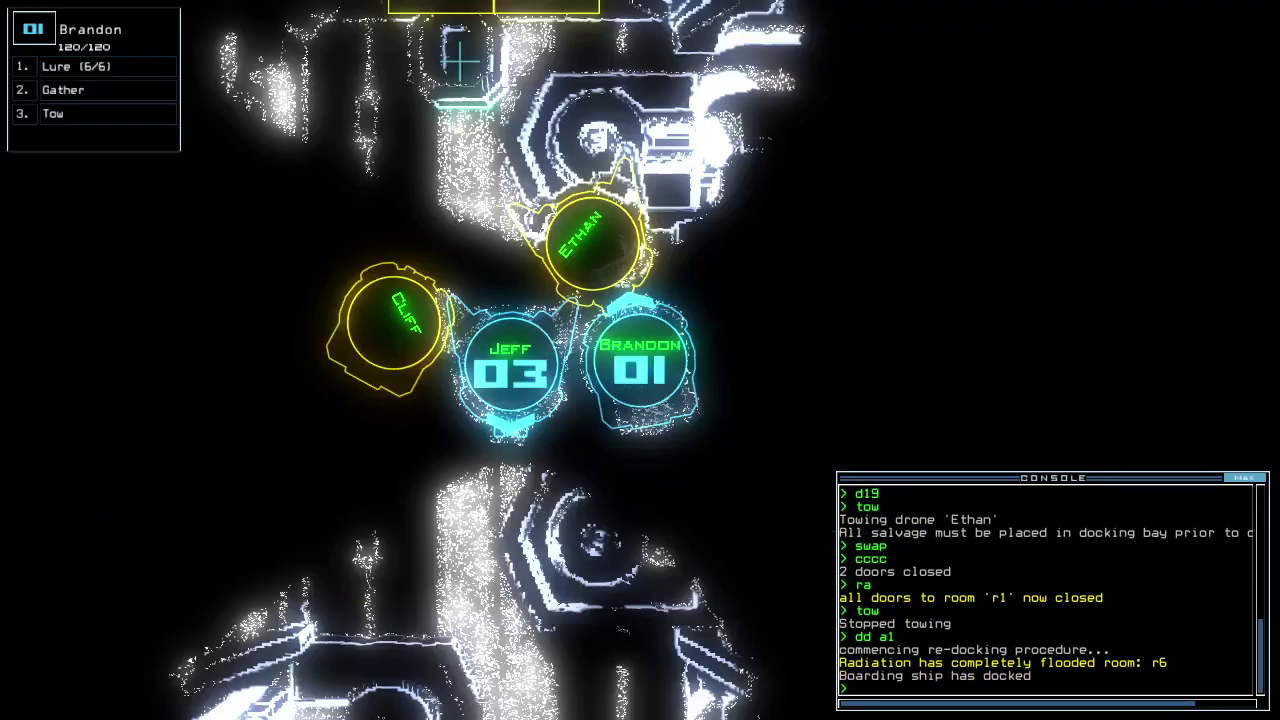
key(Return)
text(t)
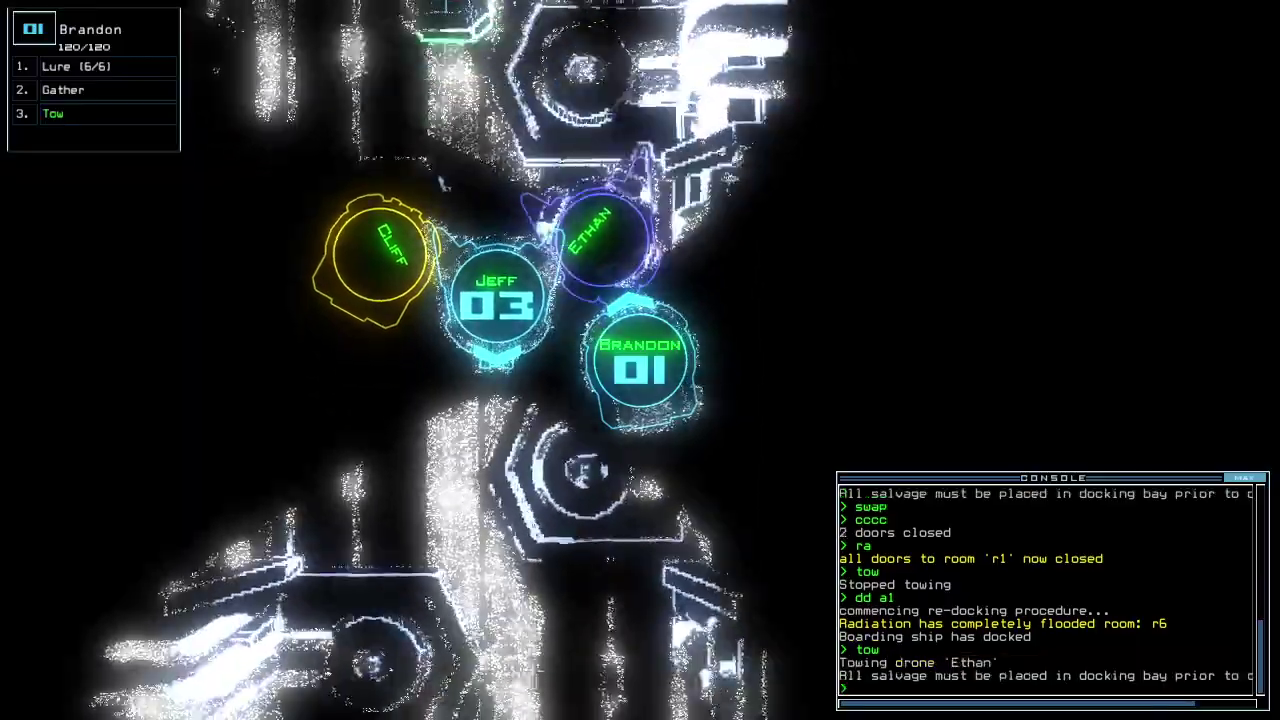
text(ow)
key(Return)
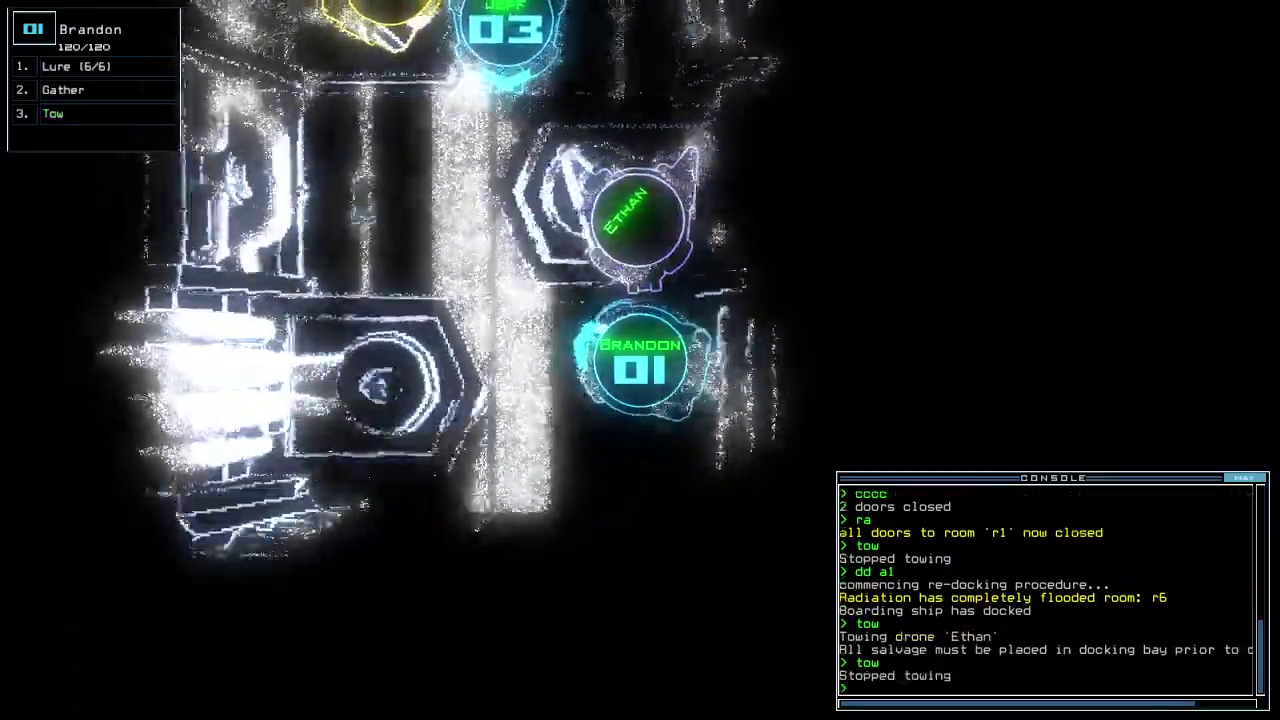
Drive Brandon toward Jeff, open all r1 doors, and glance through John's camera
key(Up)
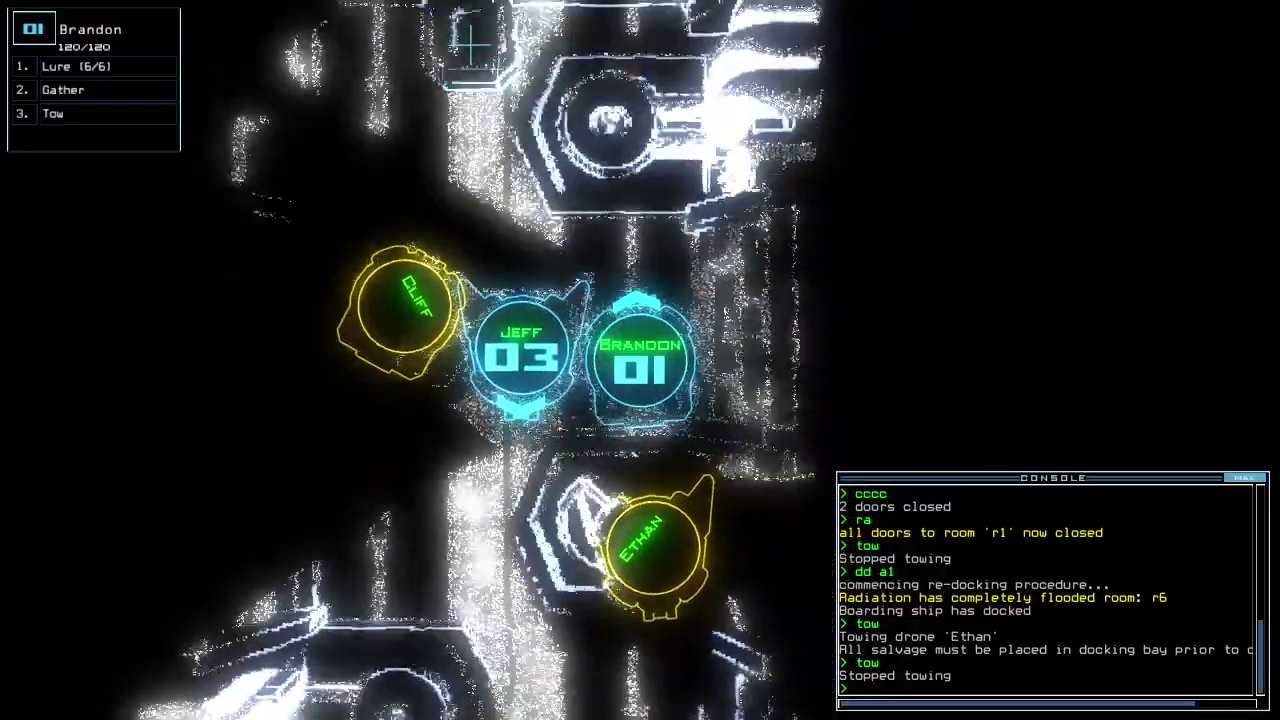
text(darr)
key(Return)
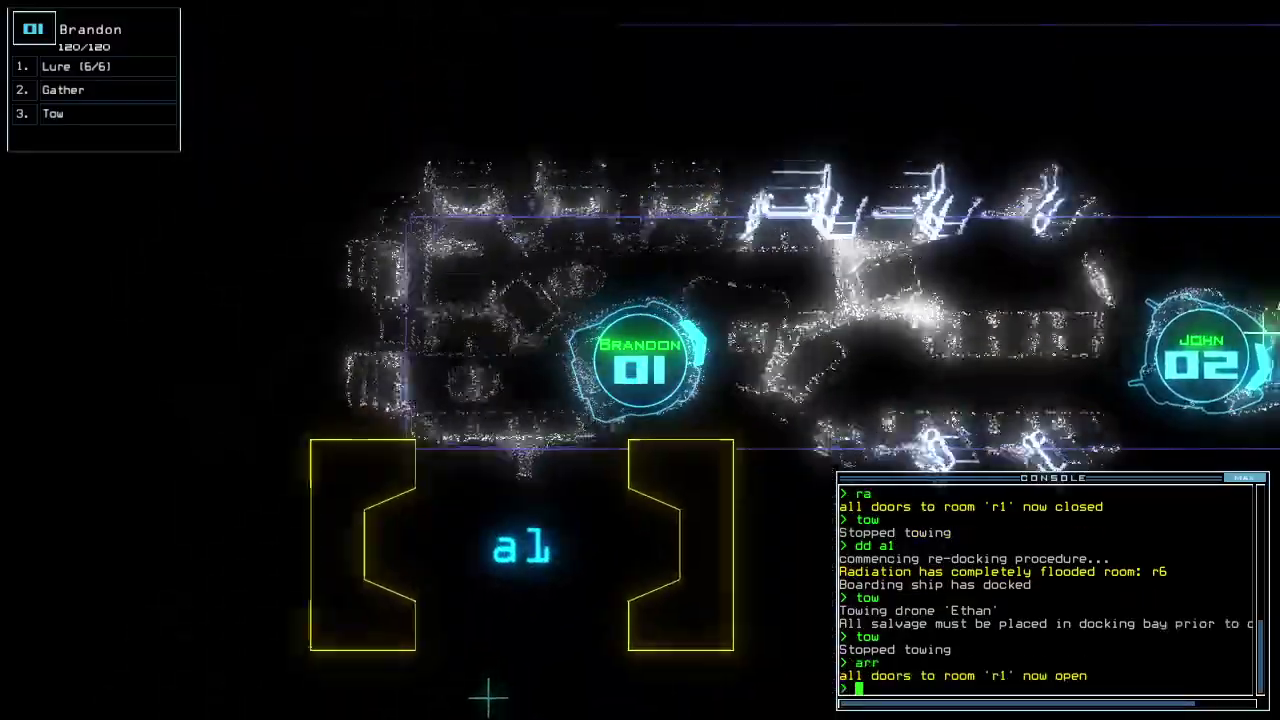
key(2)
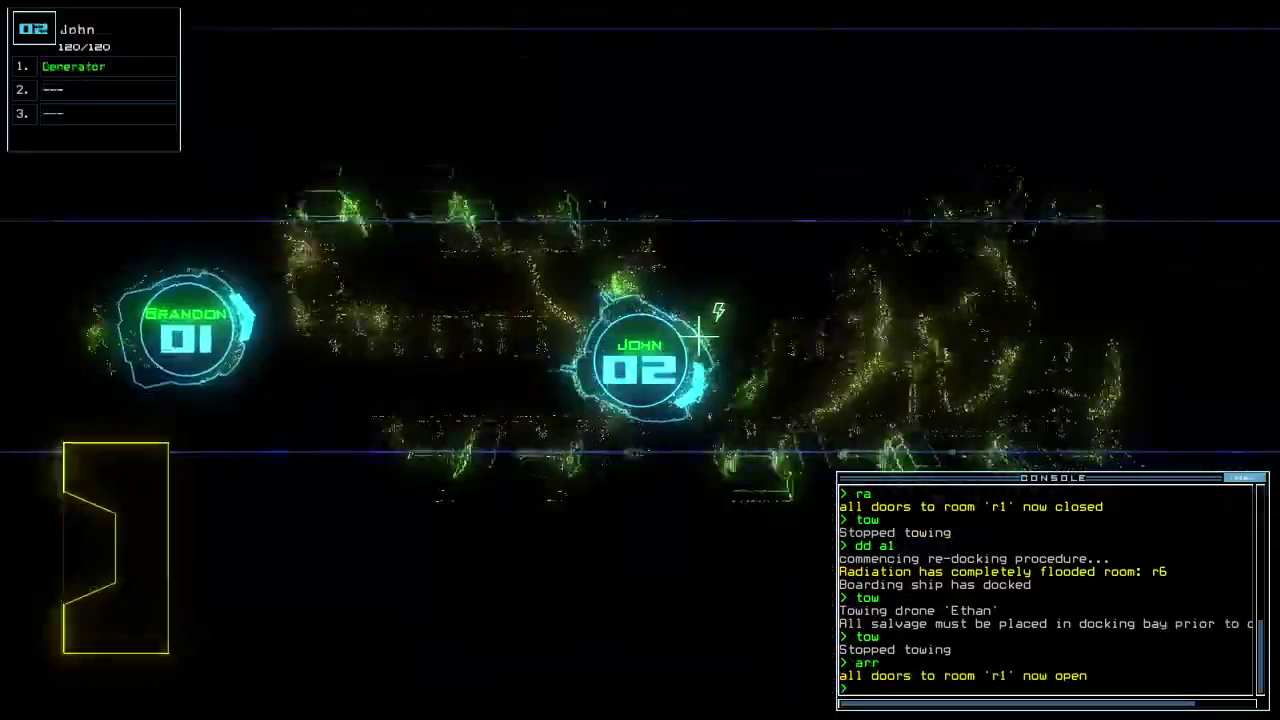
key(1)
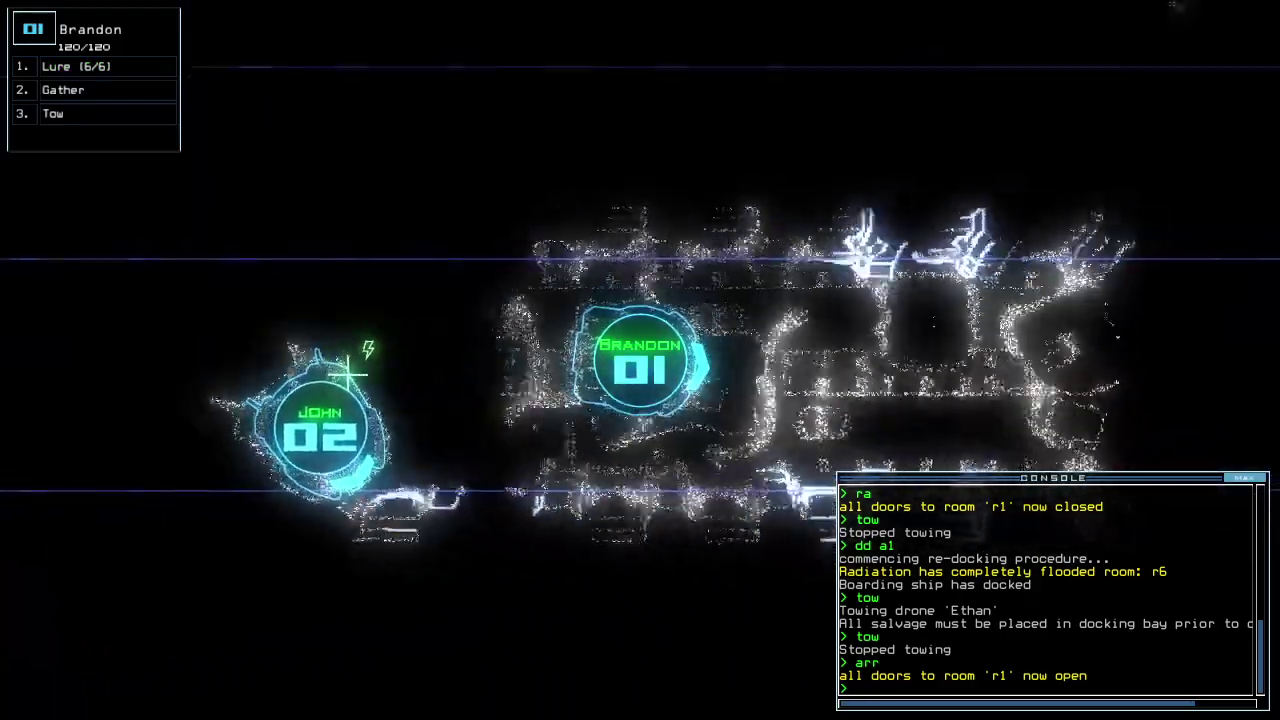
Send Brandon through door d38 and close it behind him
key(Escape)
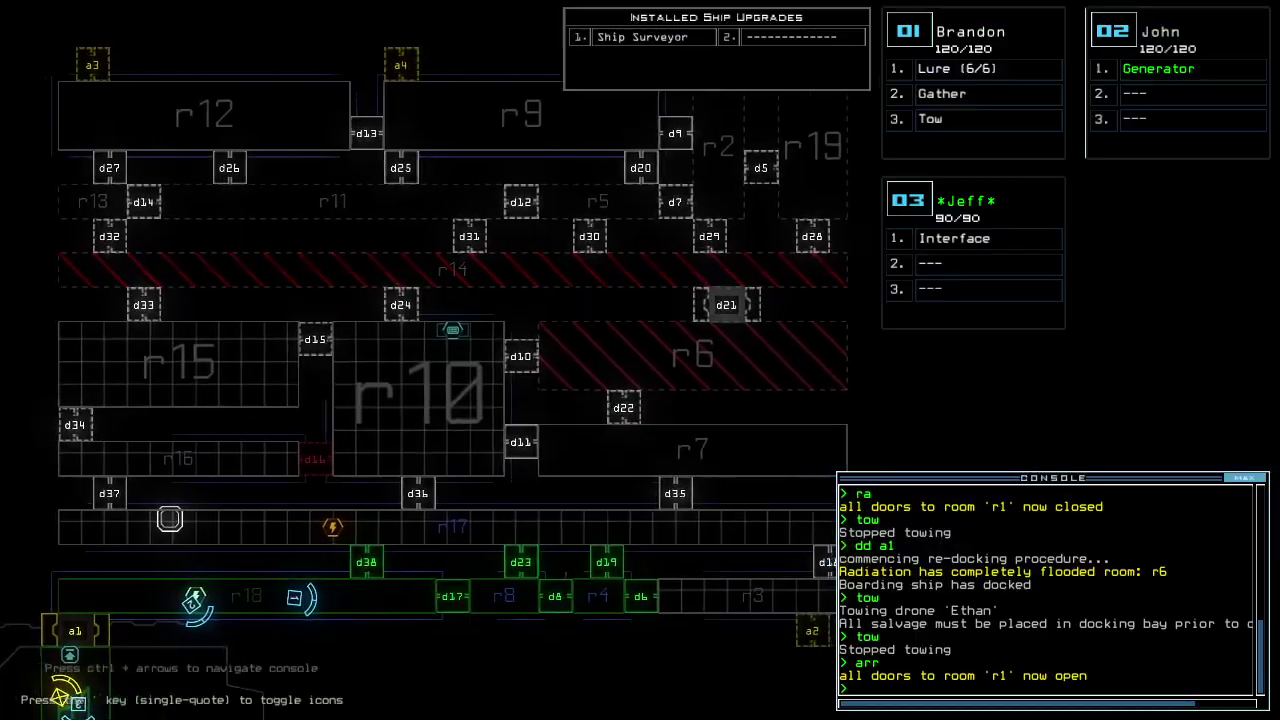
key(1)
text(d38)
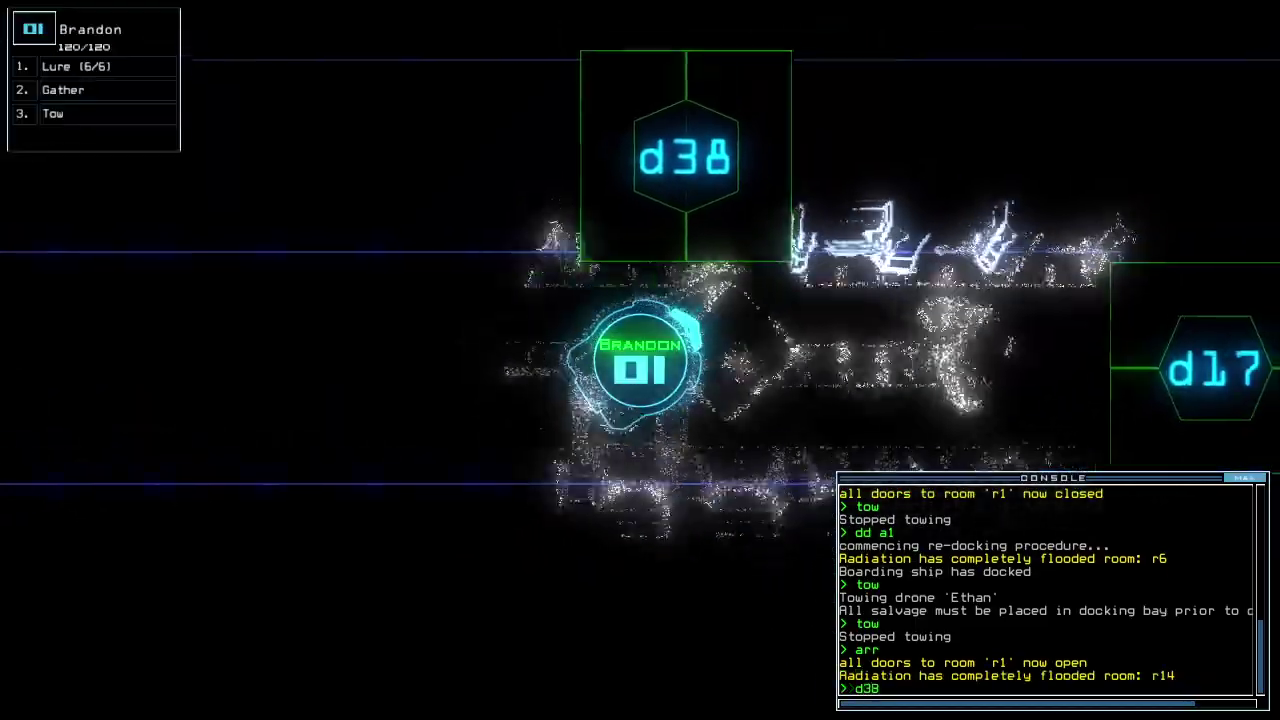
key(Return)
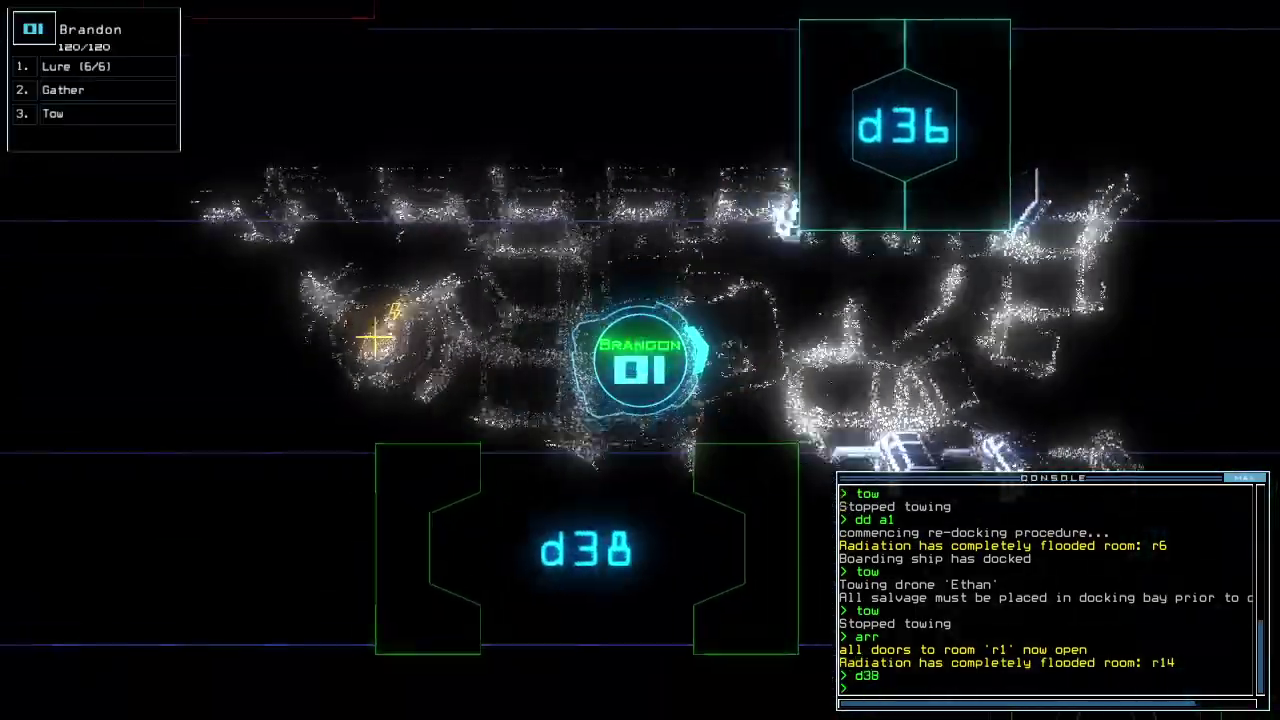
text(cccc)
key(Return)
key(Escape)
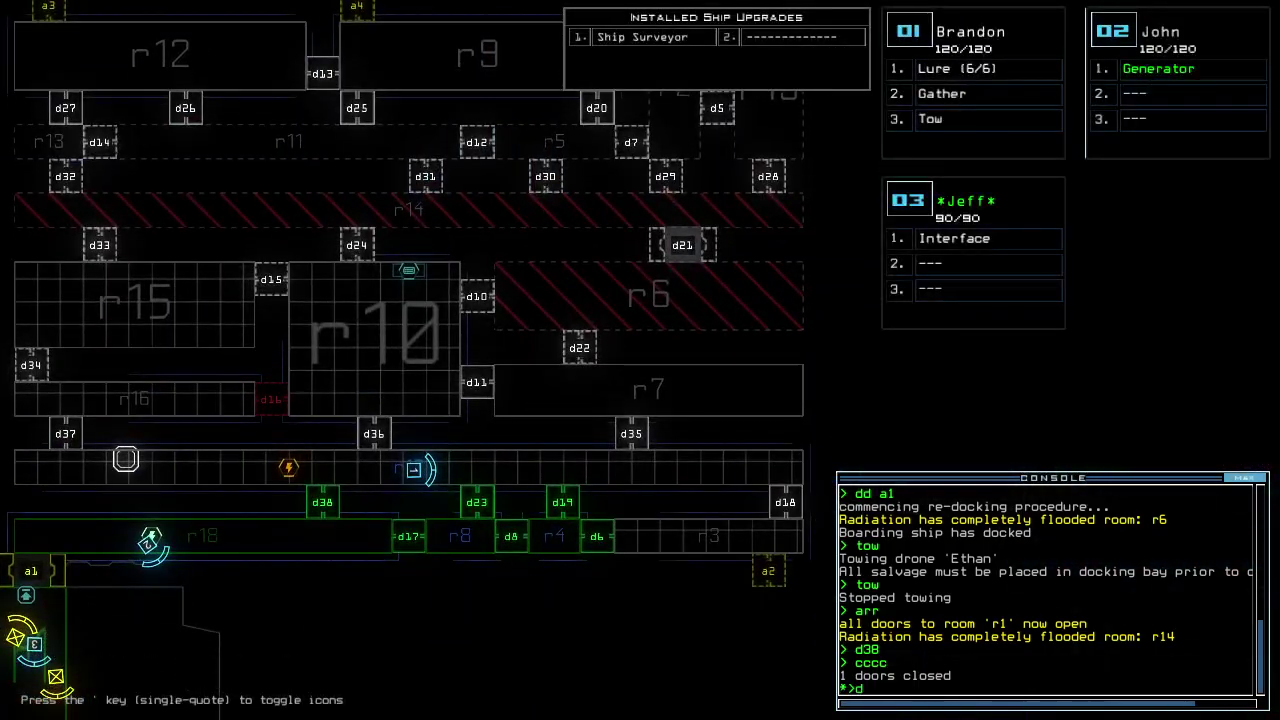
key(1)
text(6)
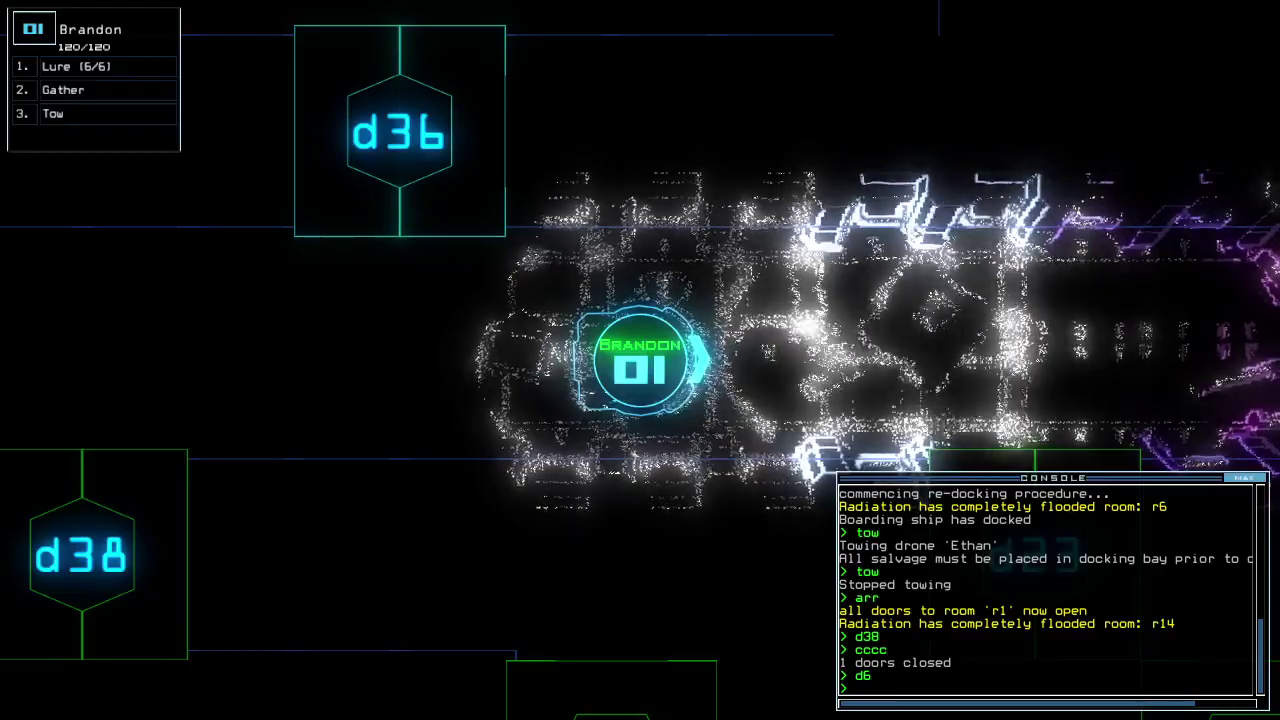
Move Brandon left through door d6, close it behind him, then open doors d19 and d38
key(Escape)
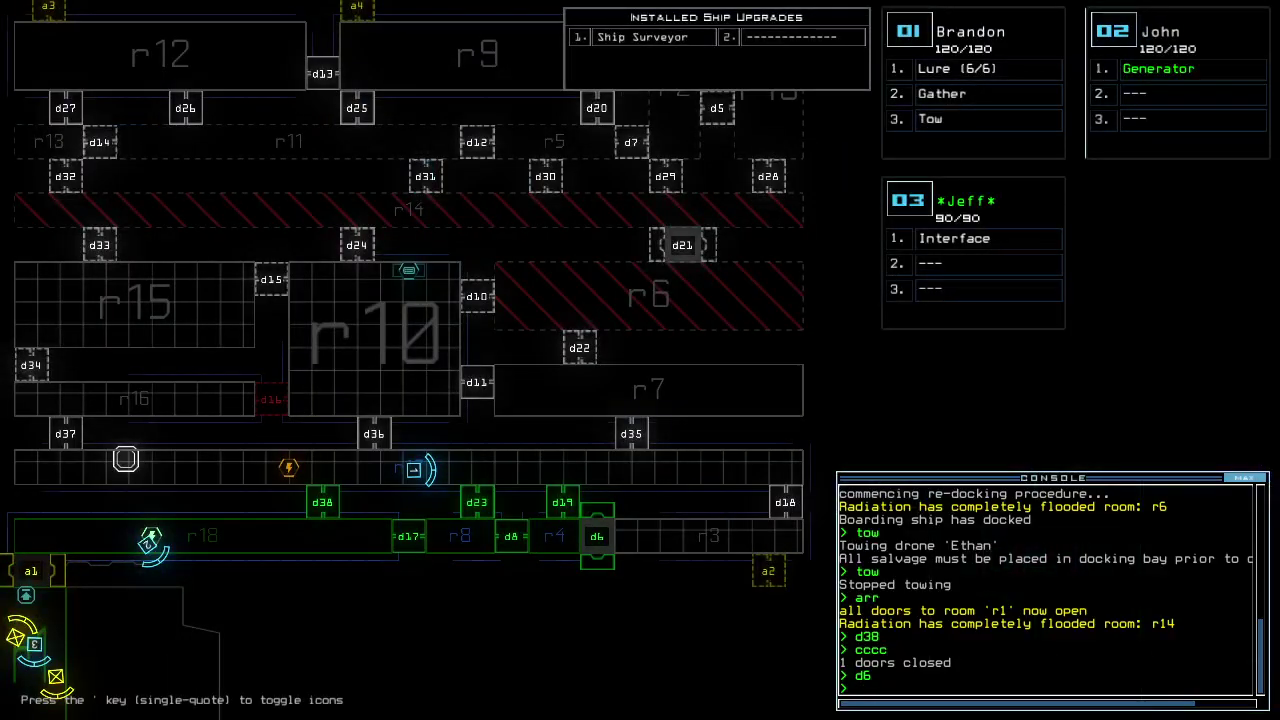
key(1)
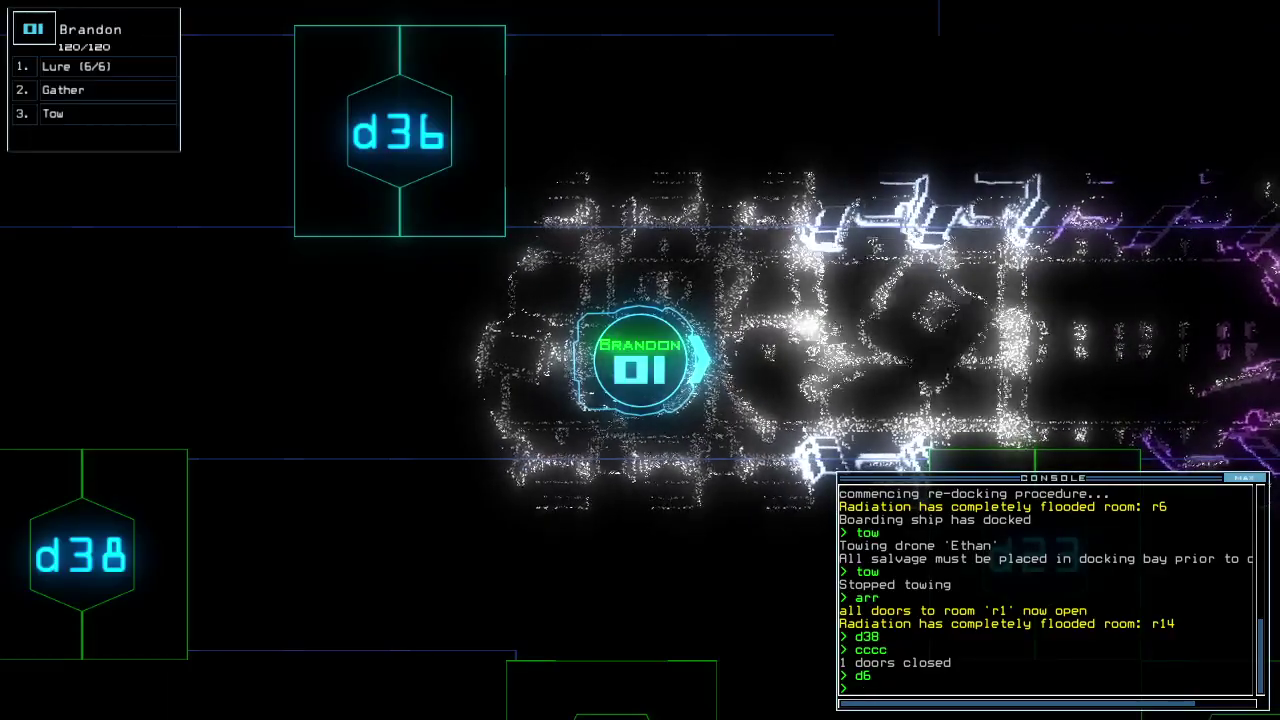
key(Left)
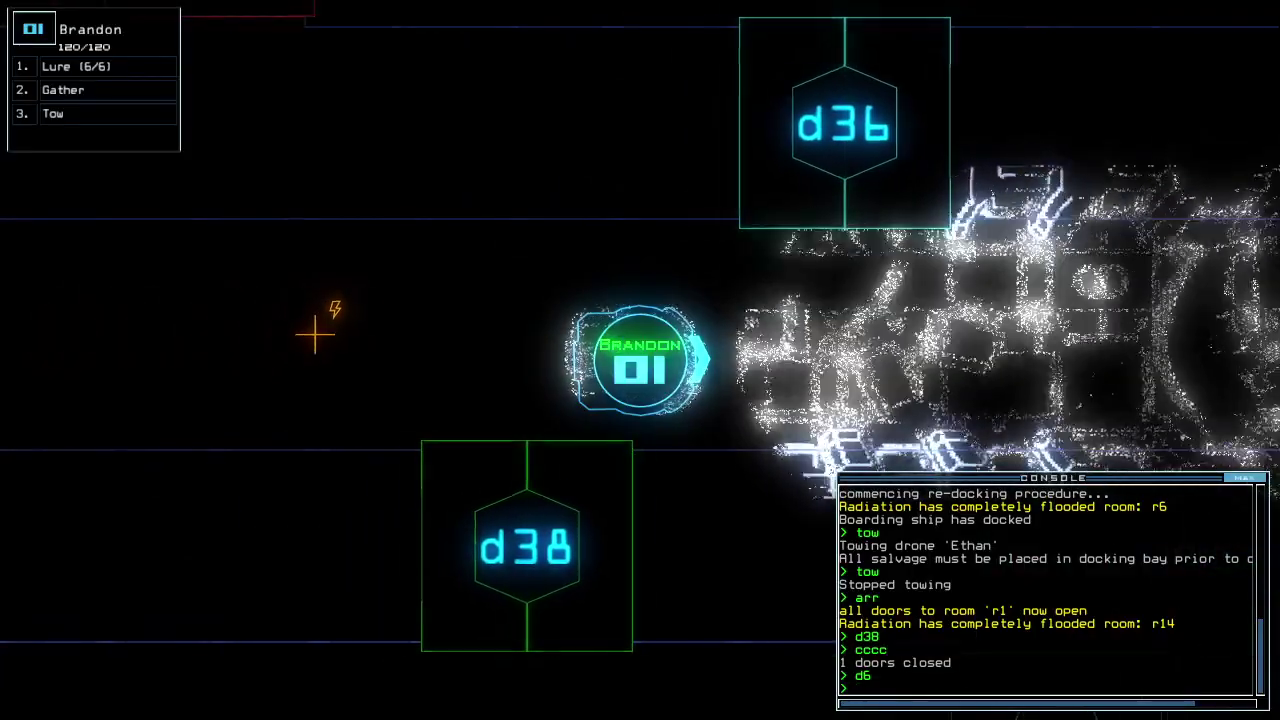
text(cccc)
key(Return)
key(Escape)
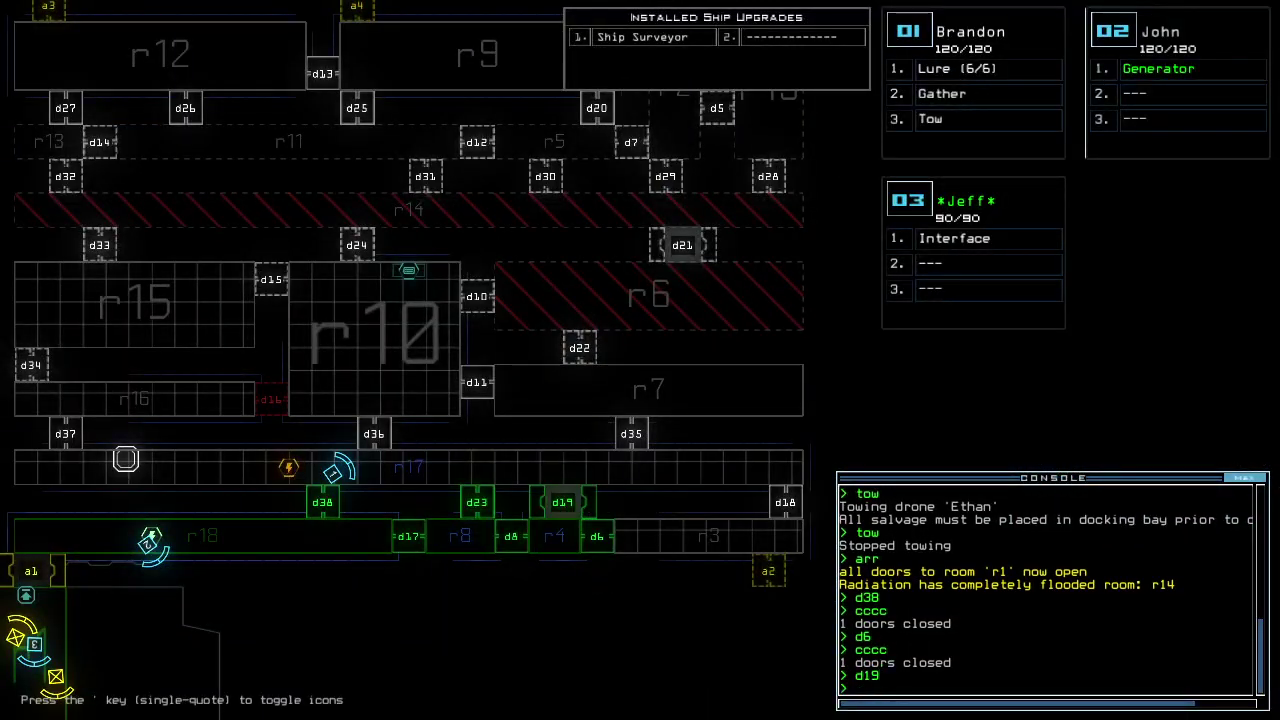
key(Return)
text(d38)
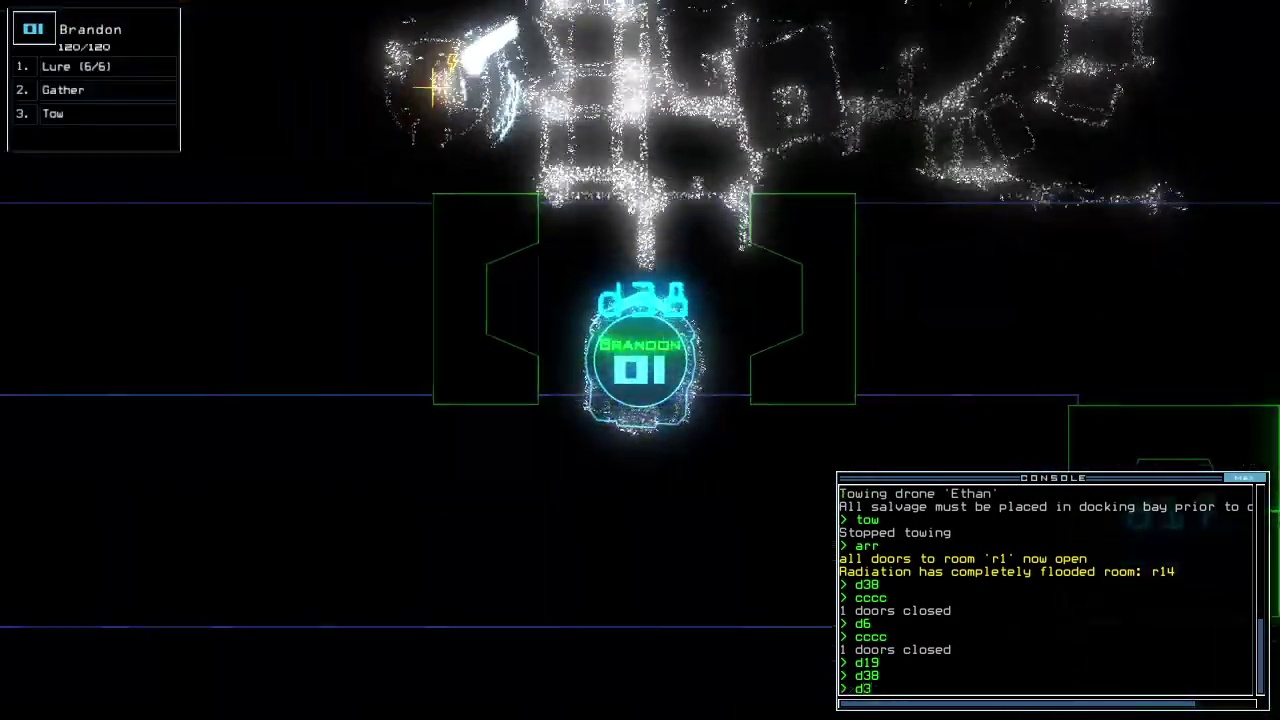
key(Return)
text(back 2)
Send drone 2 back to room r1 and check the elapsed mission time
key(Return)
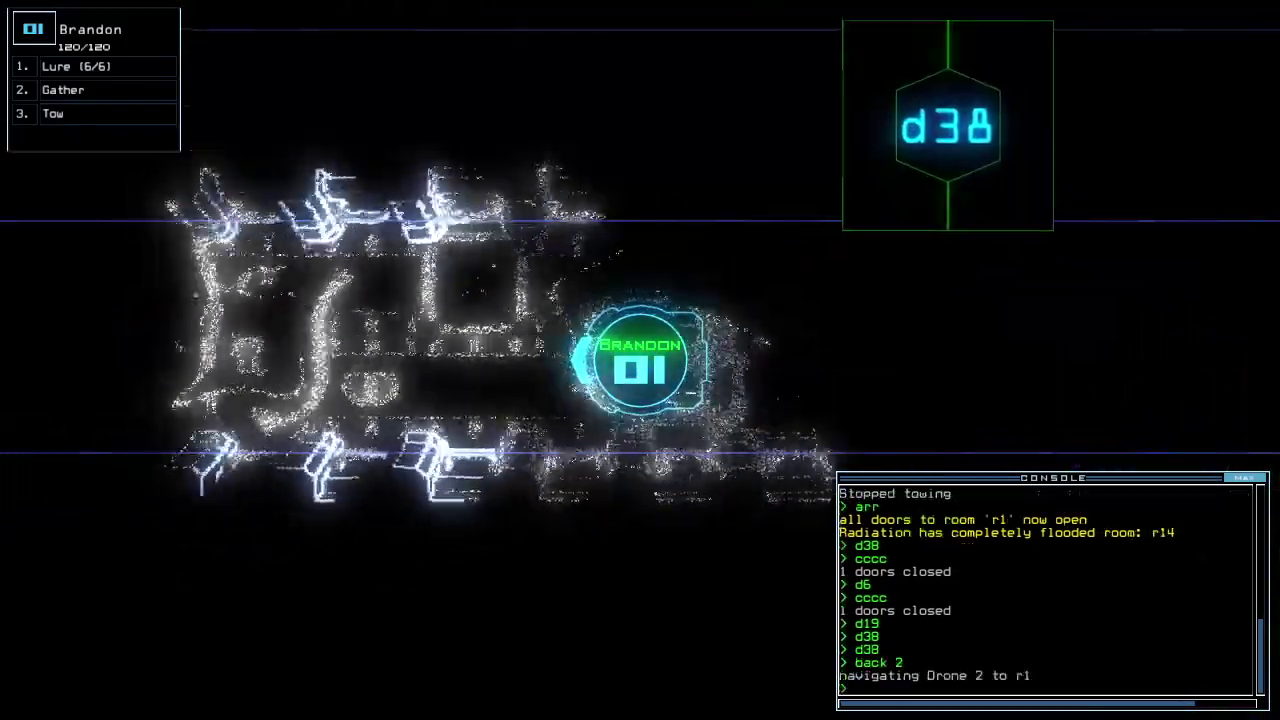
text(te)
key(Return)
text(te)
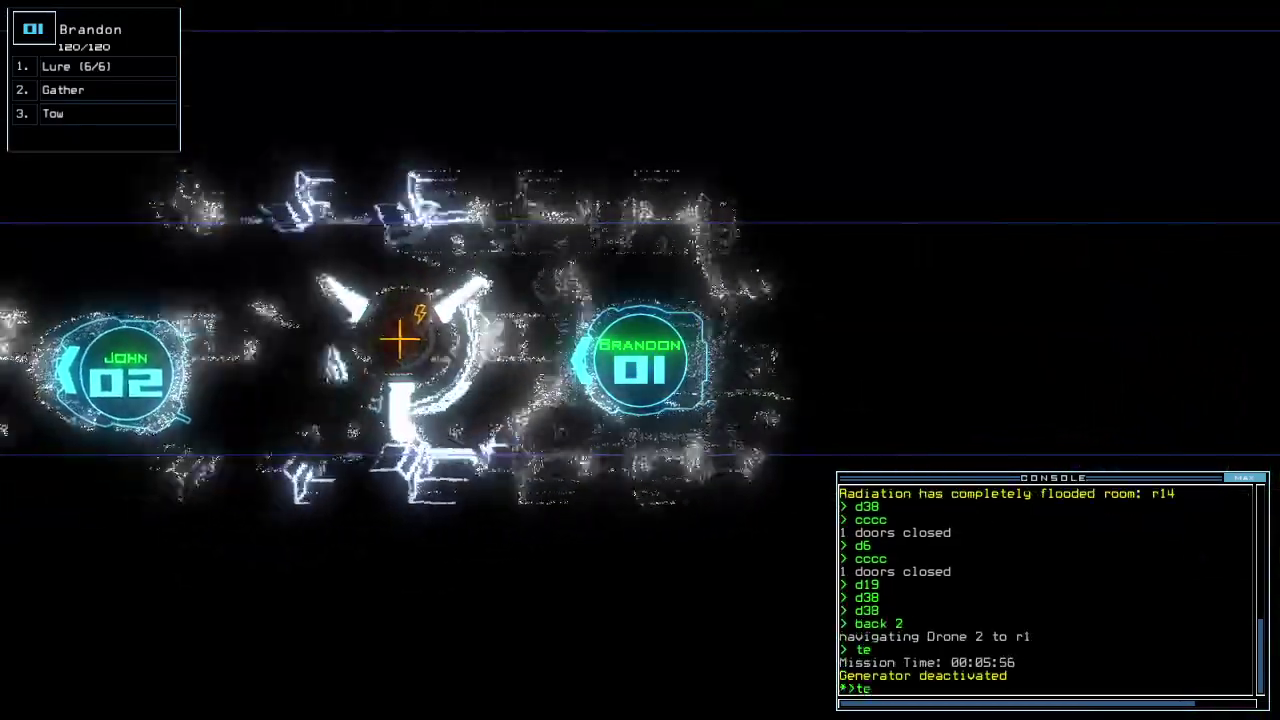
key(Return)
text(te)
key(Return)
text(te)
key(Return)
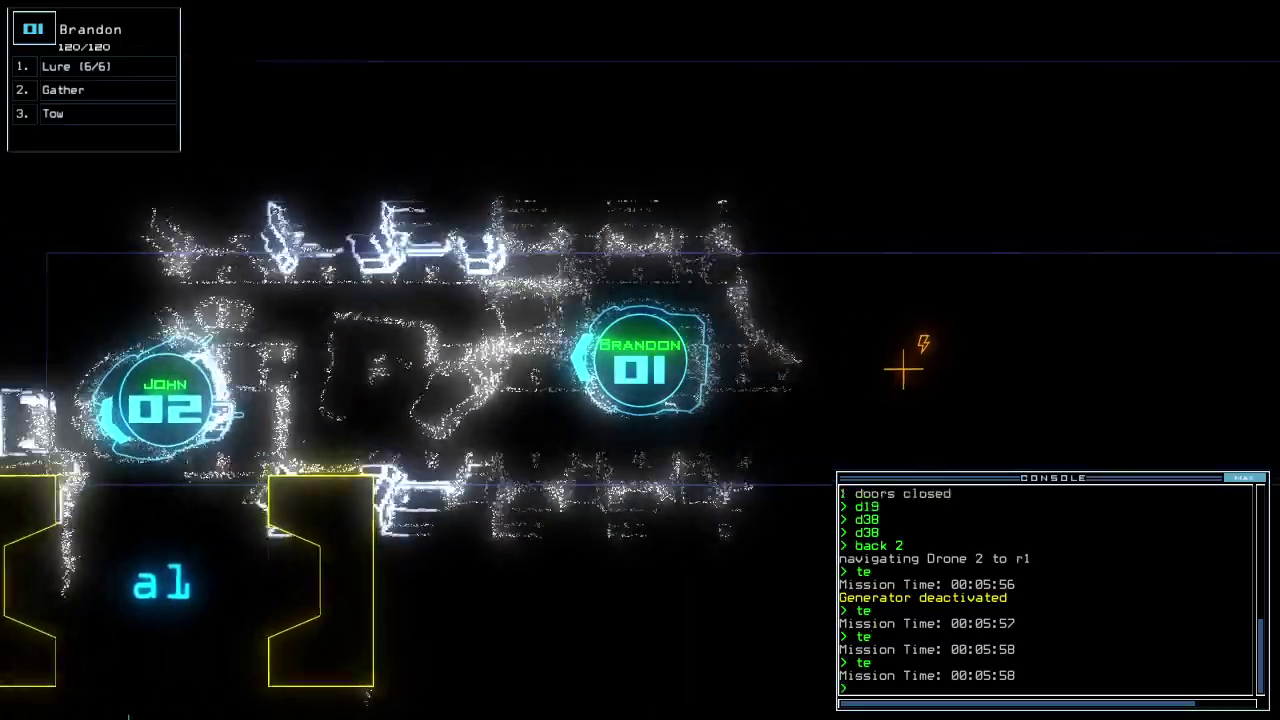
Send John to Brandon's room, toggle door d38, and close the door behind the drone
key(Tab)
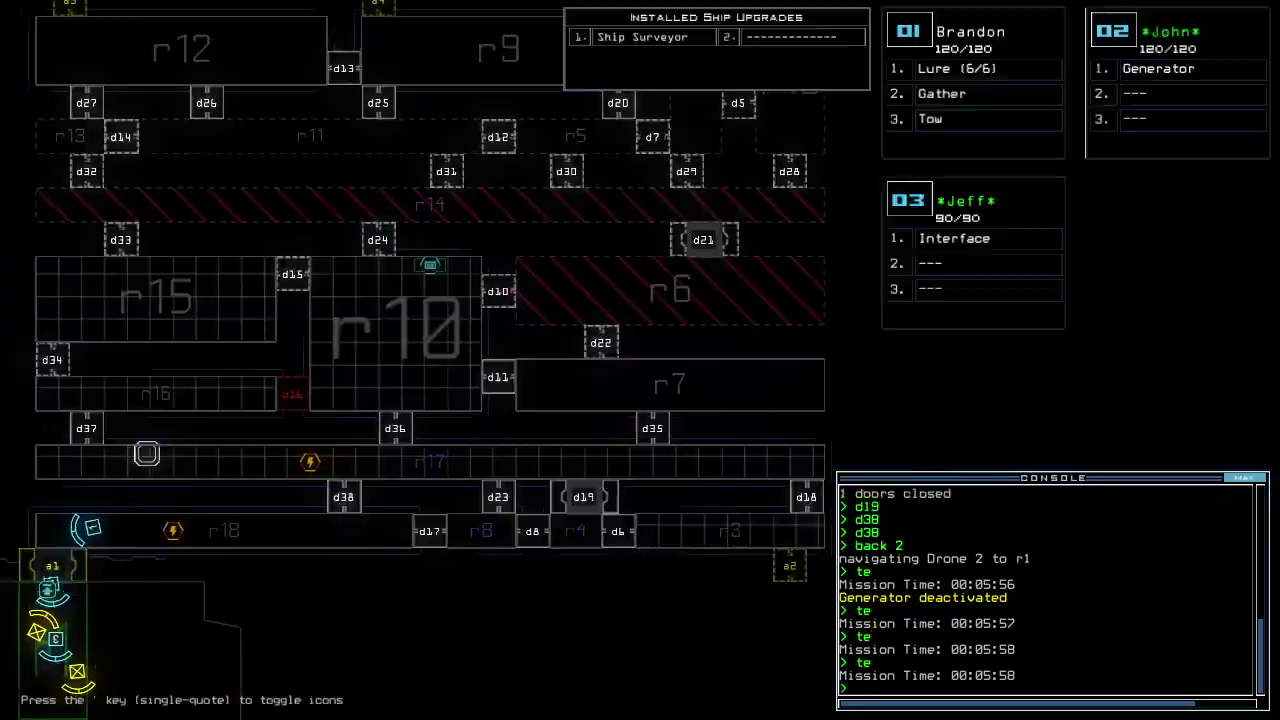
key(Tab)
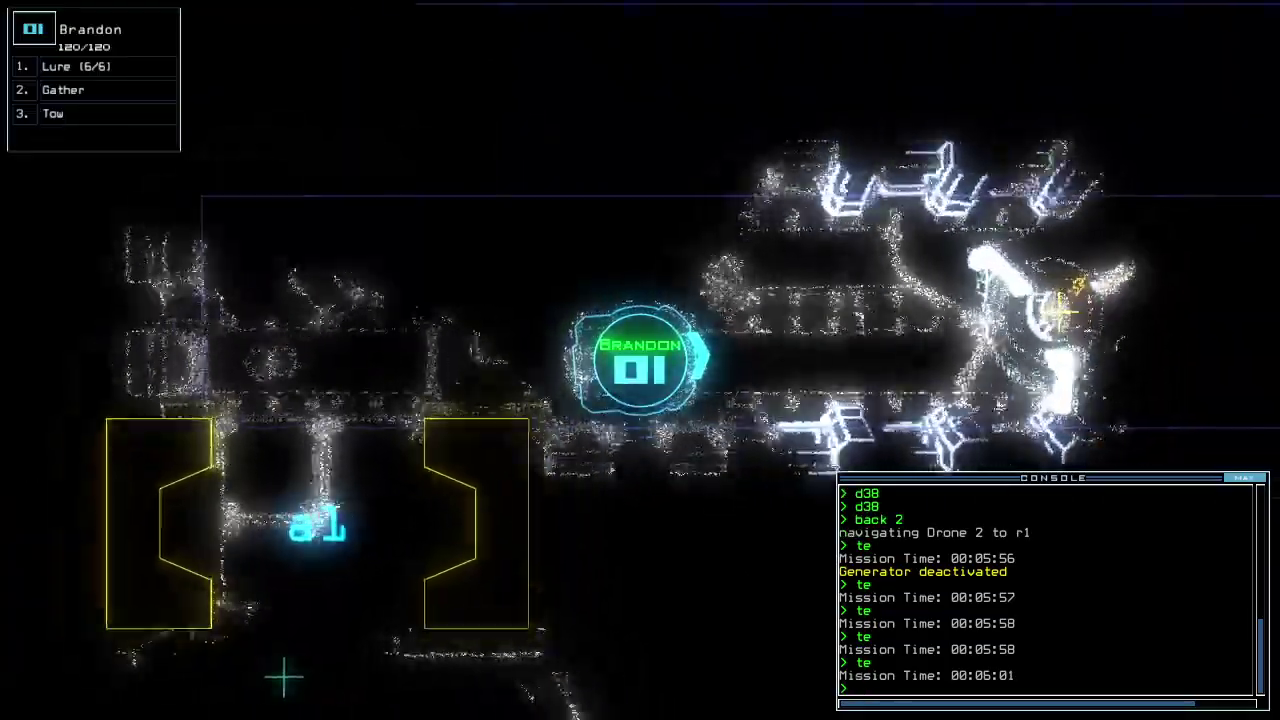
text(navigate 2)
key(Return)
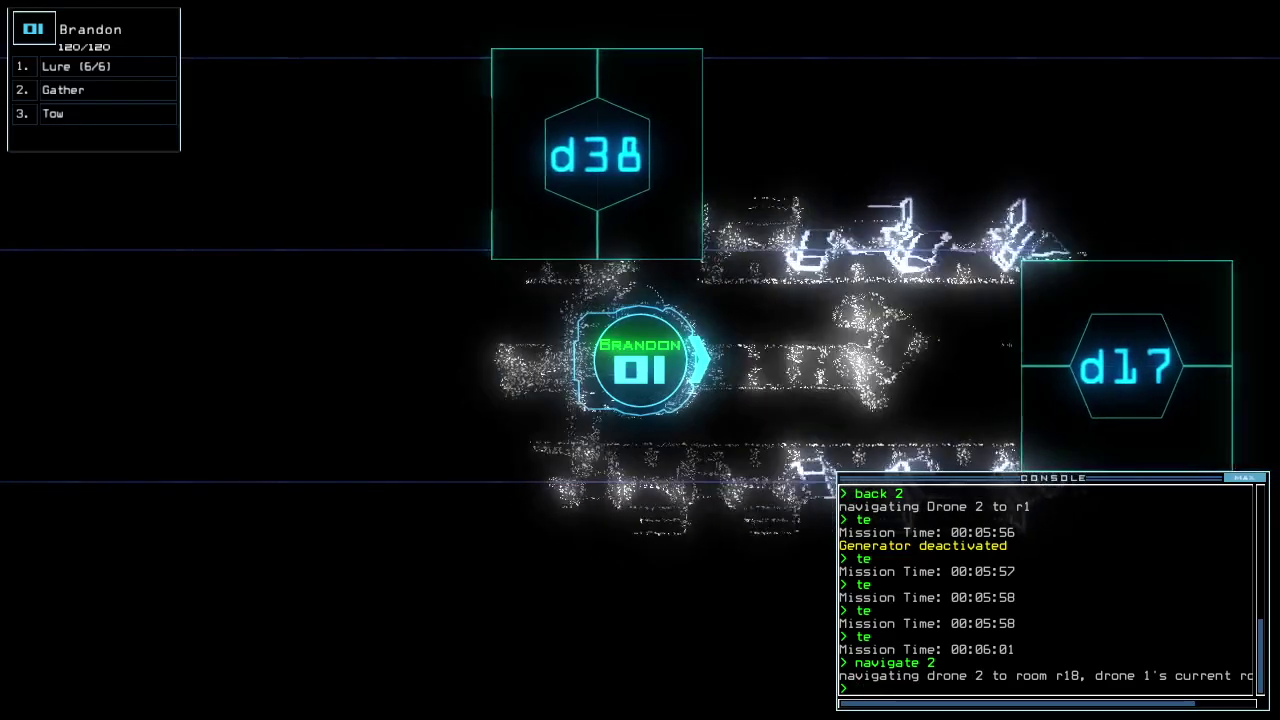
key(Tab)
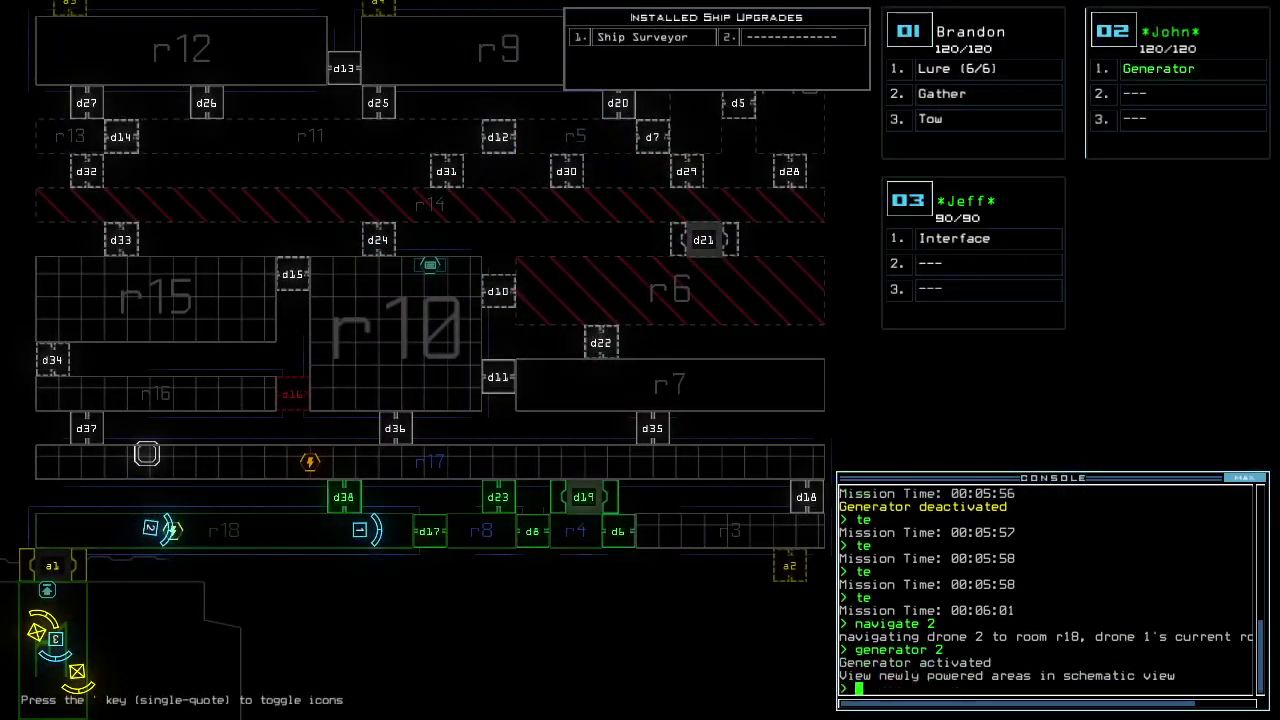
key(Tab)
text(8)
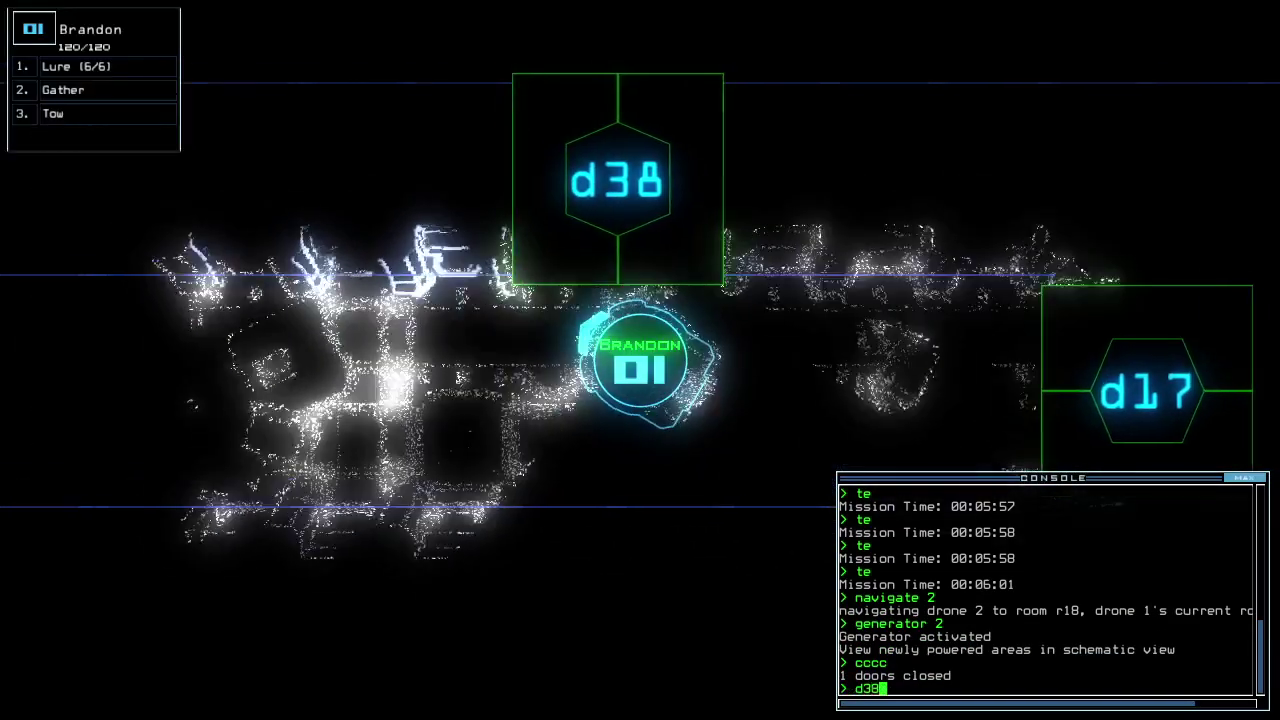
key(Return)
text(cccc)
key(Return)
key(Tab)
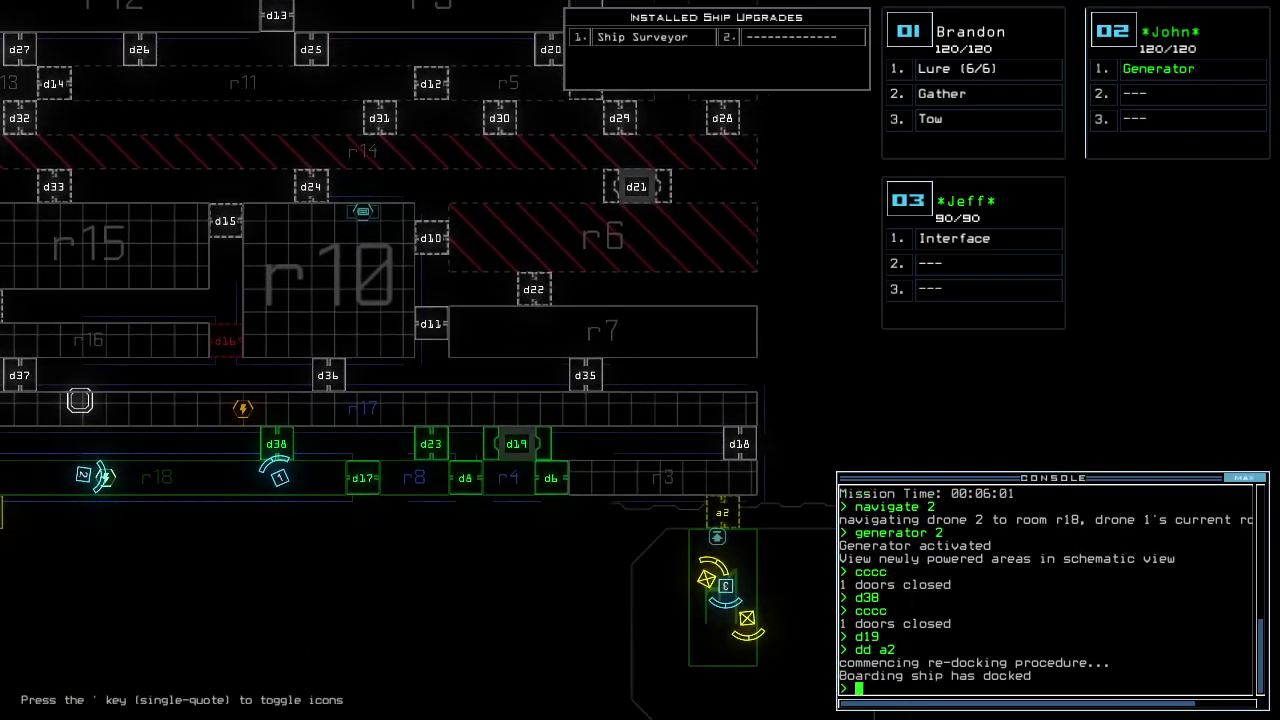
Open r1's doors, drive Jeff west to close door d19, and bring him back to a2
key(Tab)
text(arr)
key(Return)
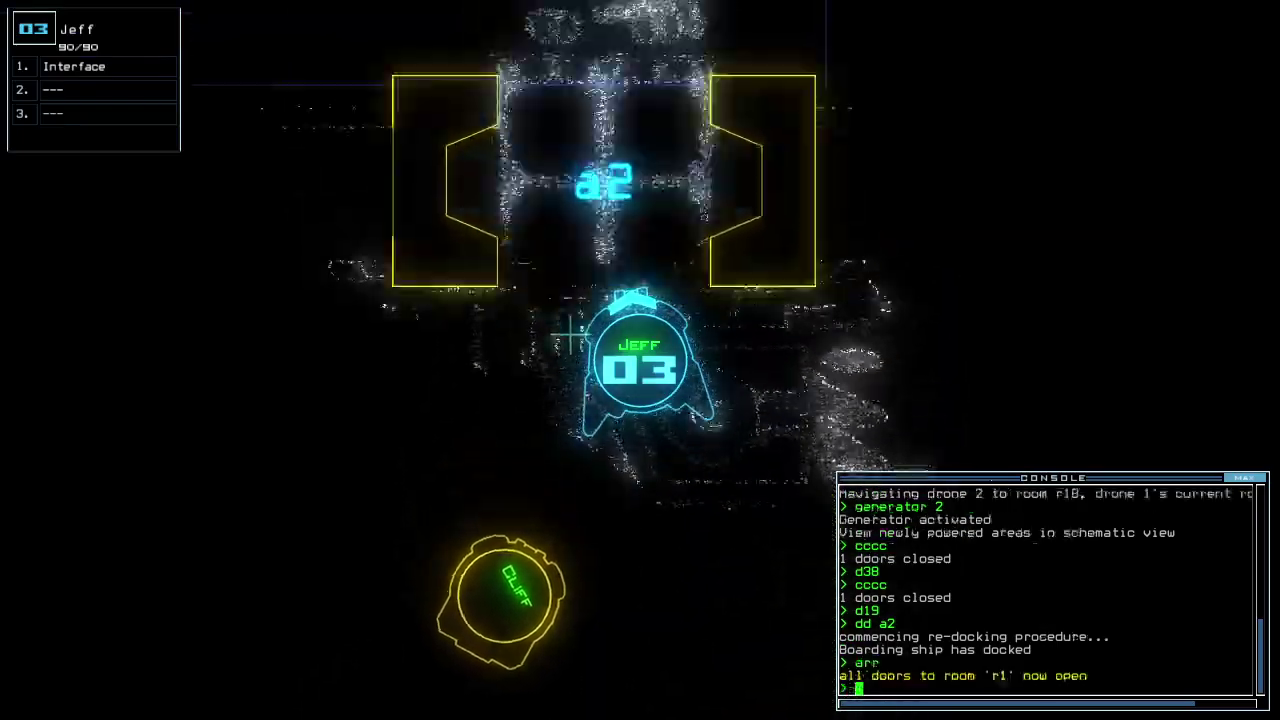
key(Up)
key(Left)
text(d)
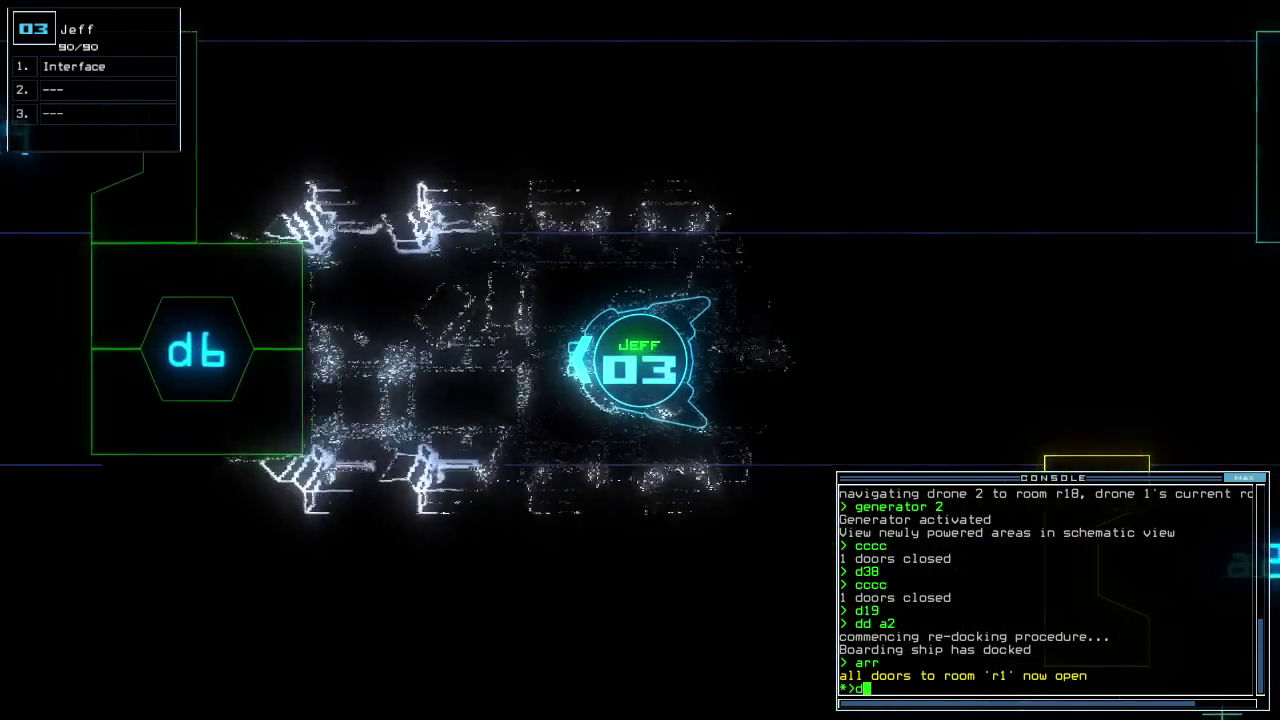
text(6)
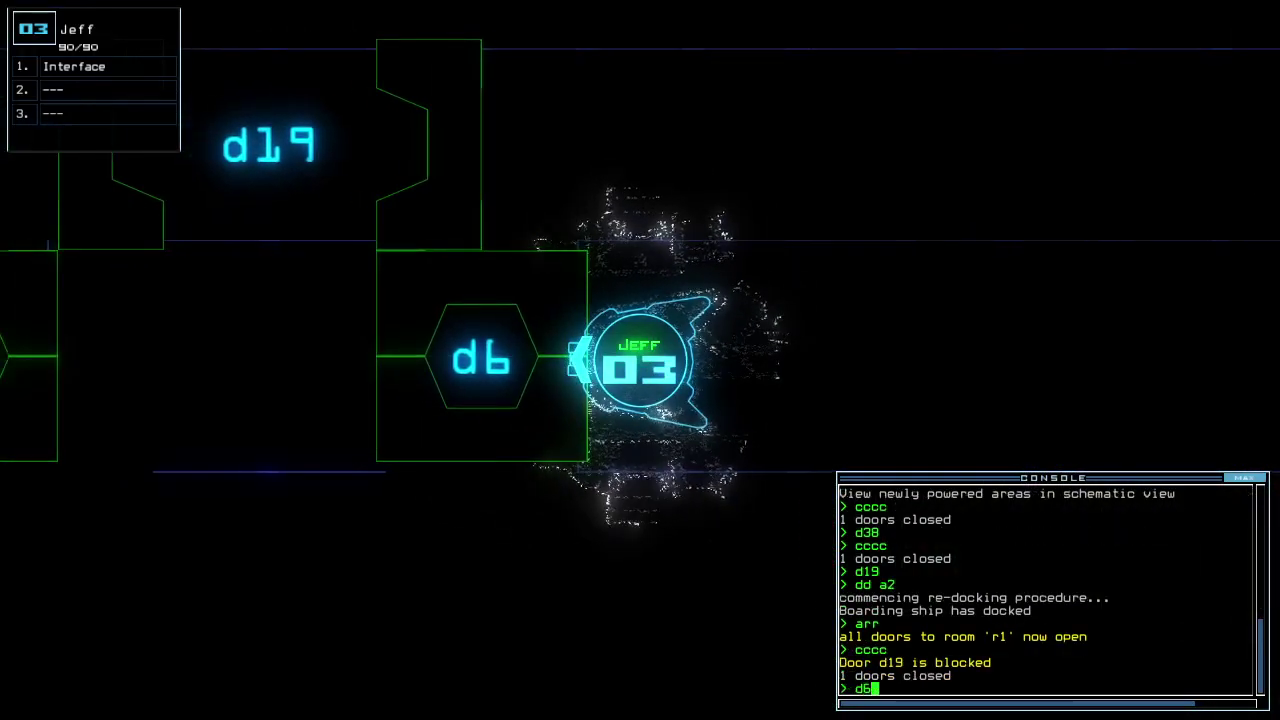
key(Return)
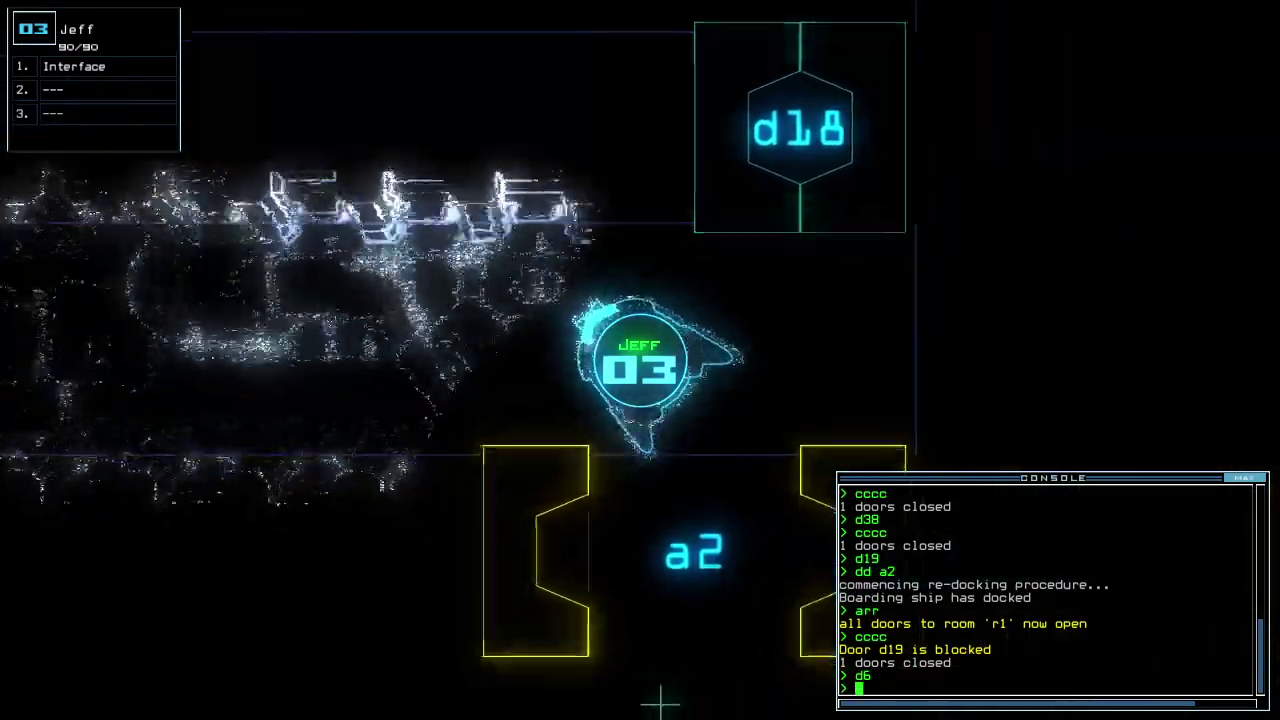
key(Tab)
key(Tab)
key(Up)
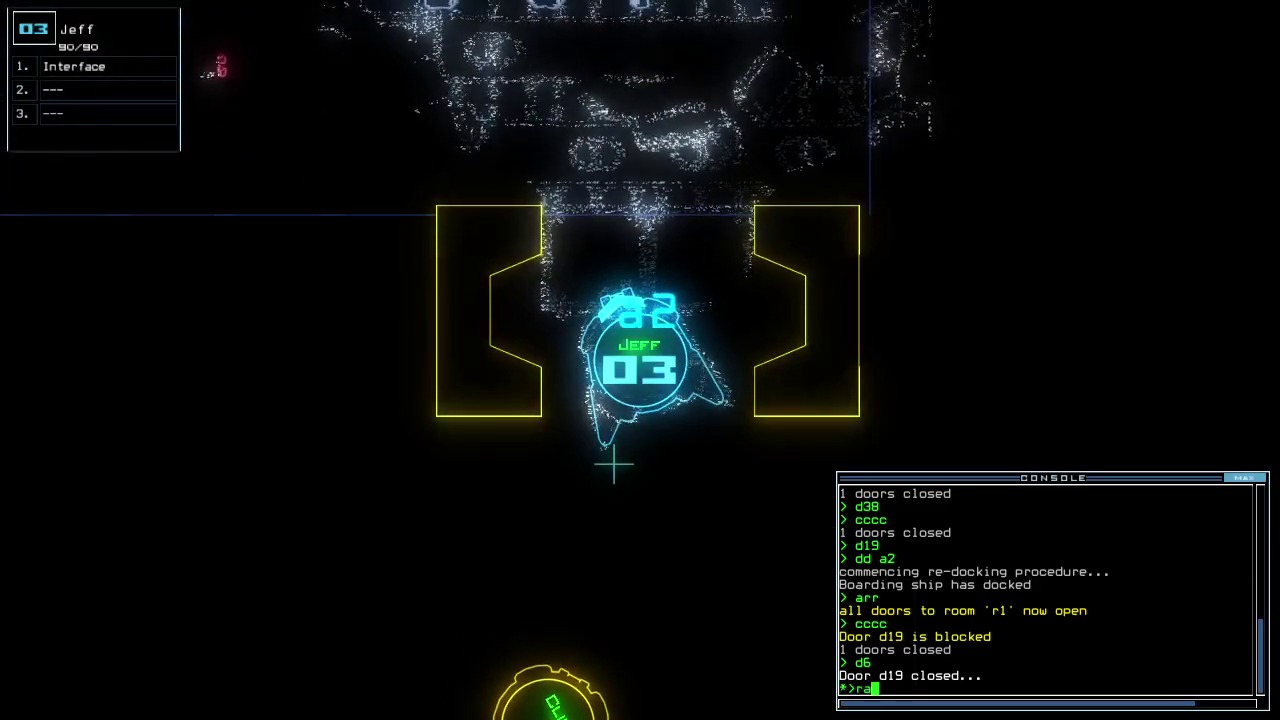
Close r1's doors and drive Brandon east through doors d38 and d19
key(Return)
key(Tab)
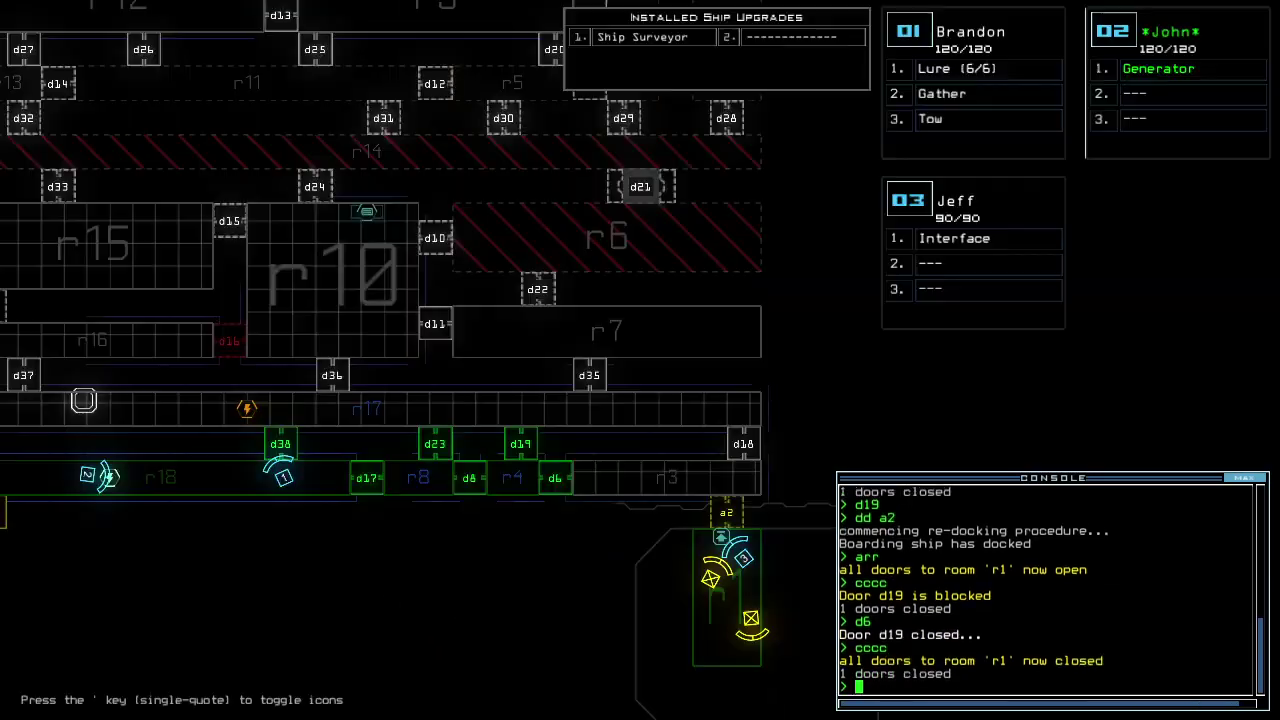
text(1)
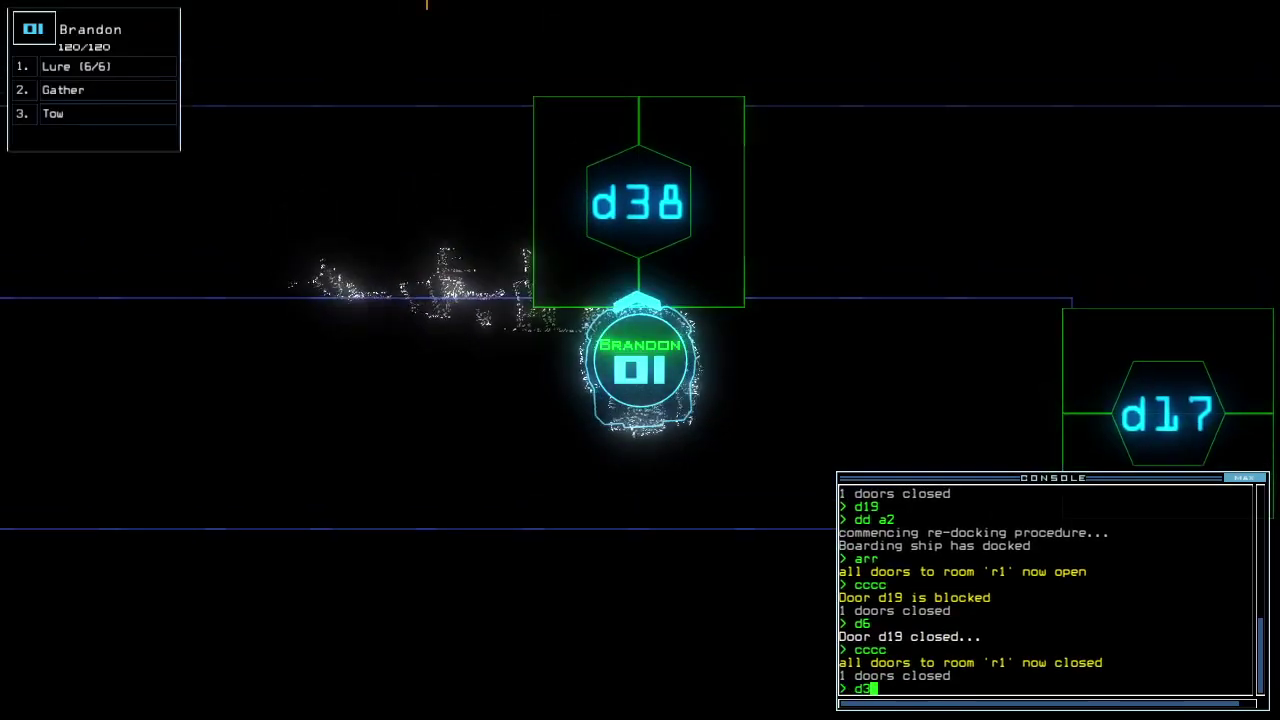
text(8)
key(Return)
key(Up)
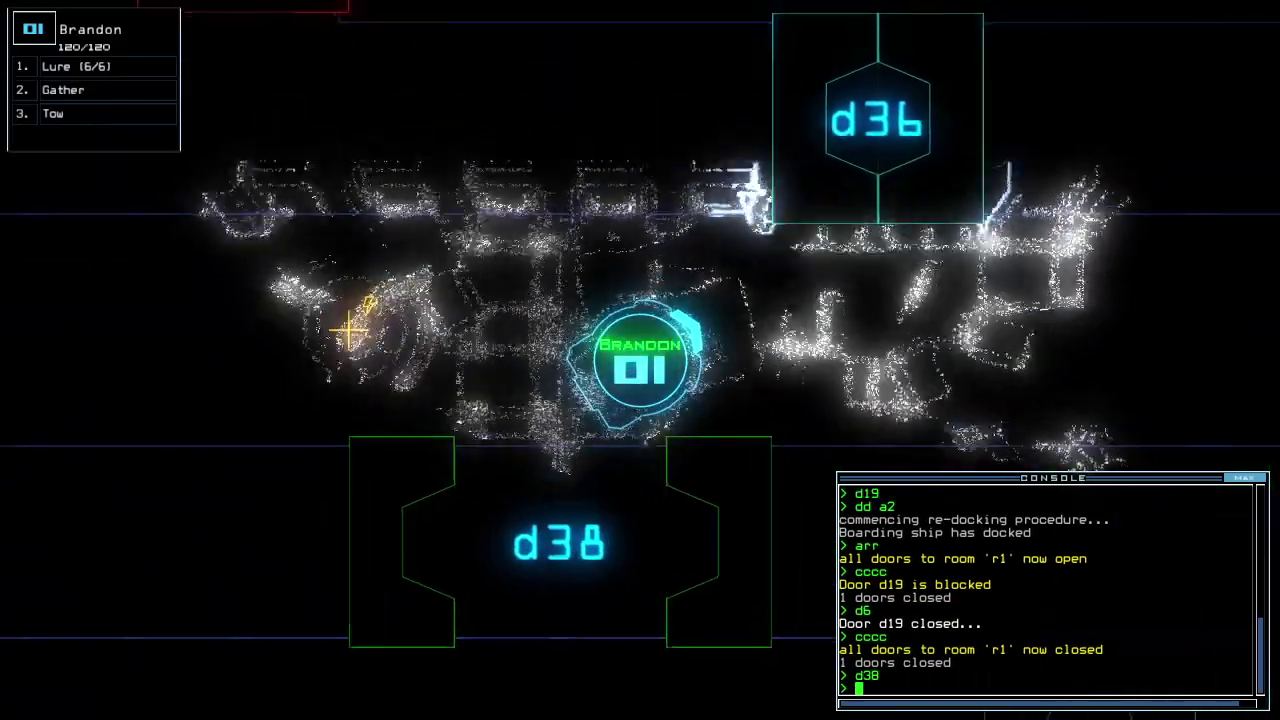
key(Right)
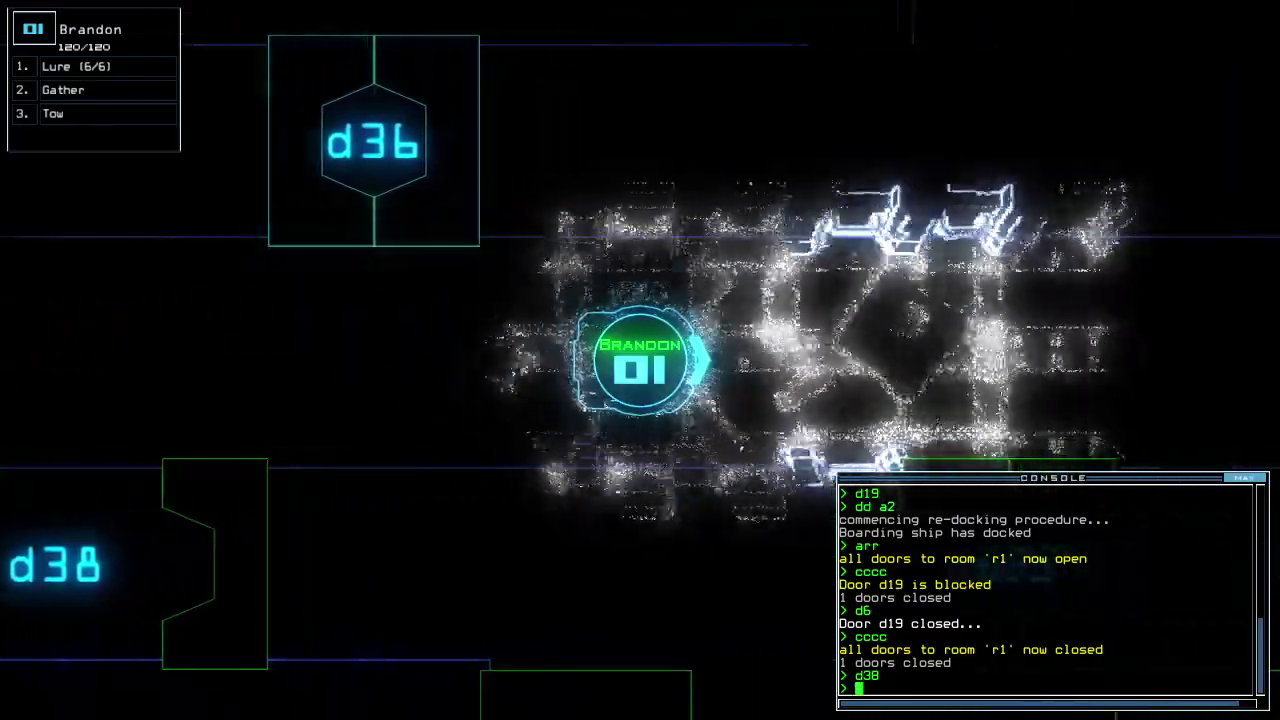
text(d19)
key(Return)
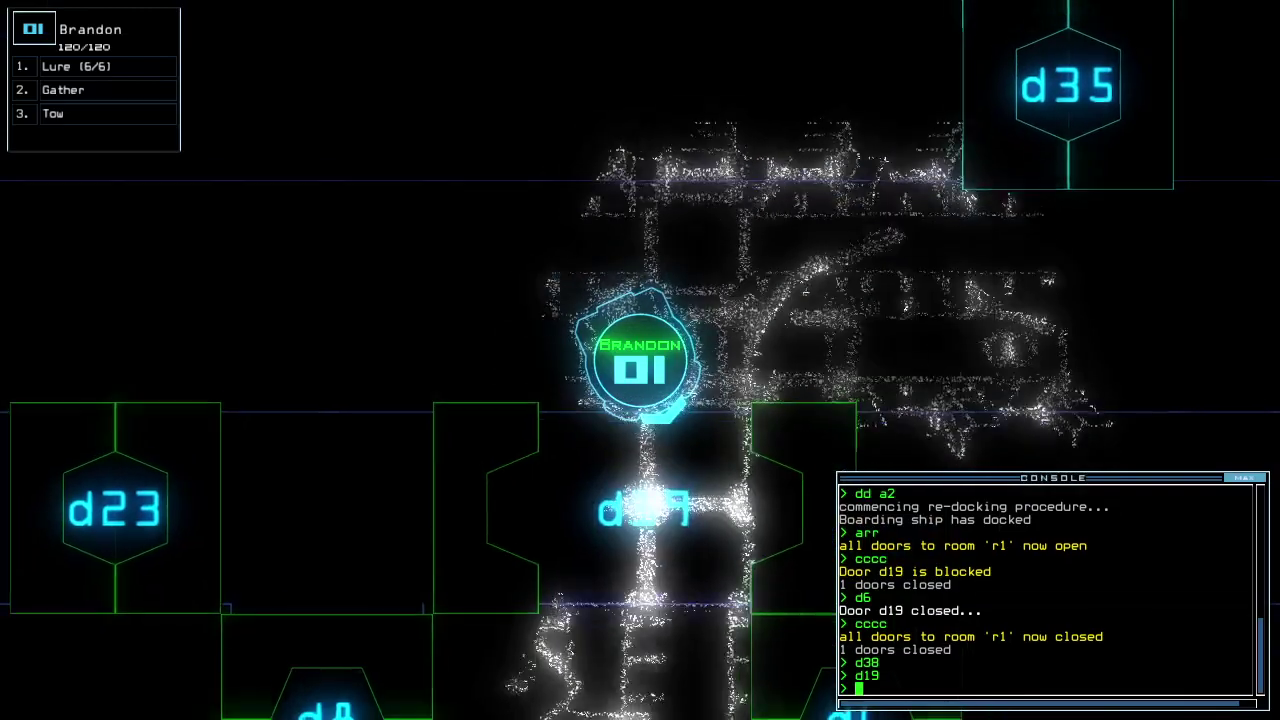
text(cccc)
Close two doors, flag rooms r3, r4 and r17, toggle John's generator, and drop a lure
key(Return)
text(f r3 r4 r17)
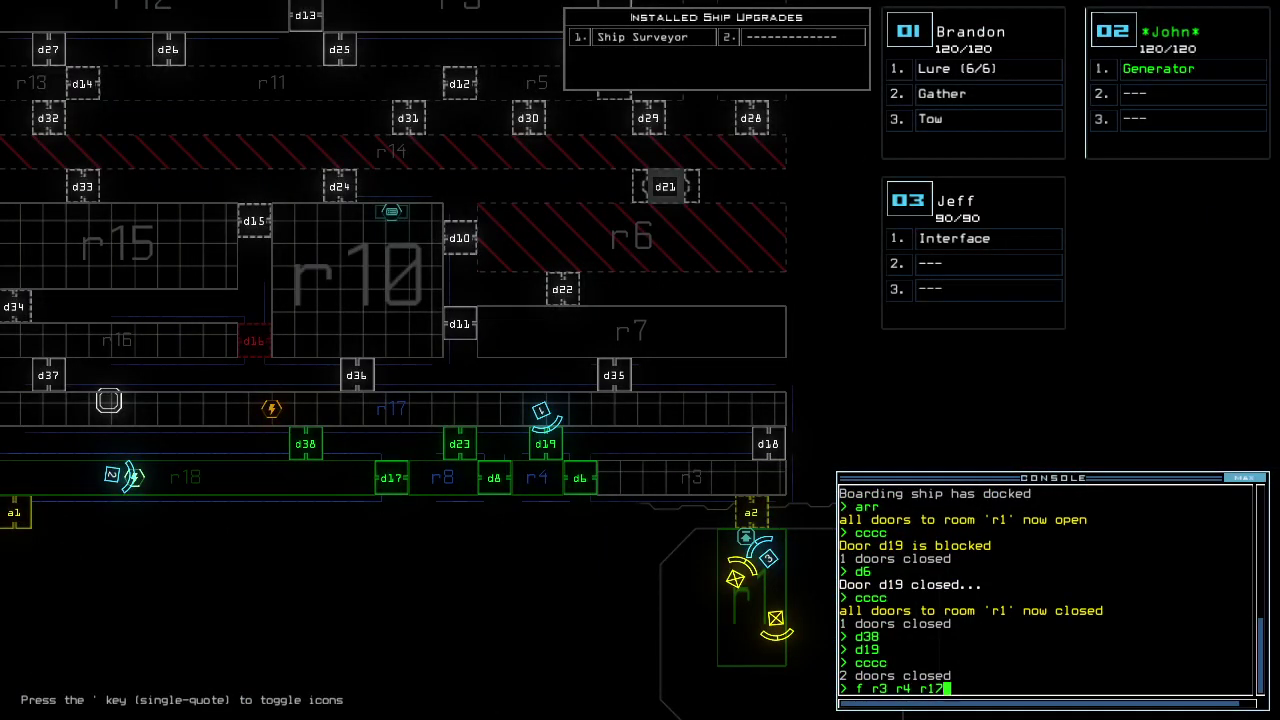
key(Return)
text(d)
key(Tab)
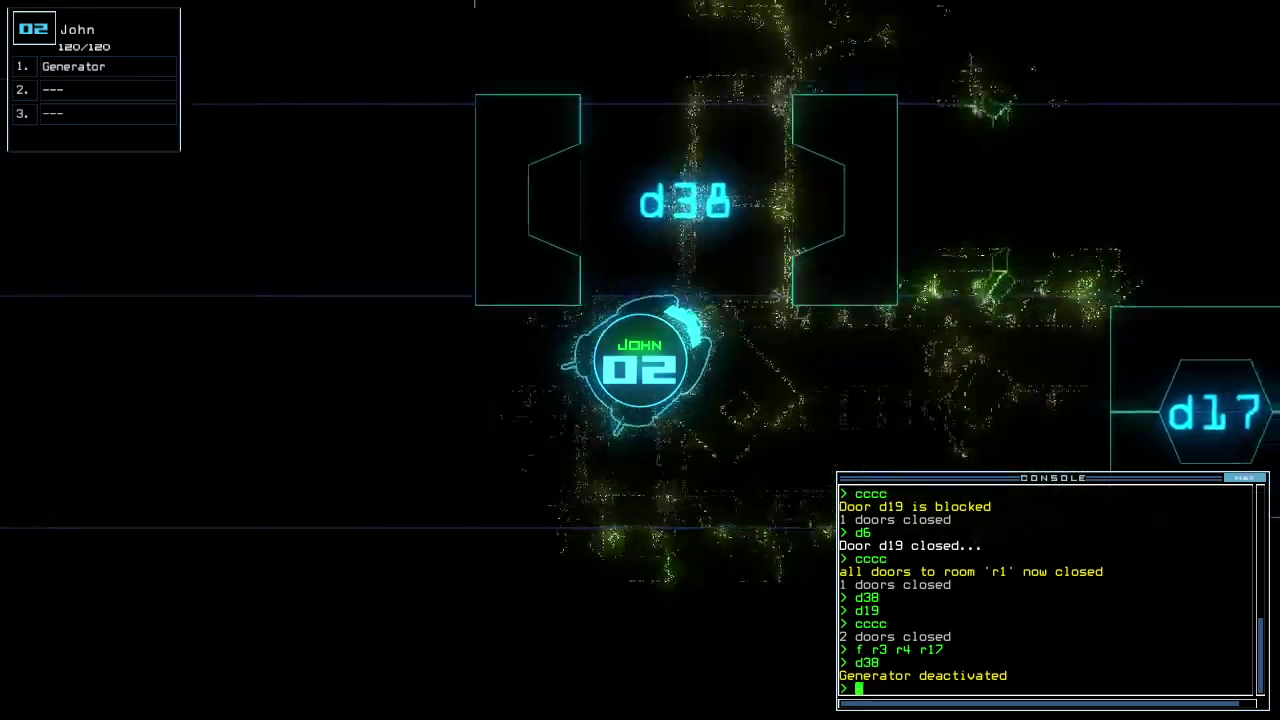
text(generator)
key(Return)
key(Tab)
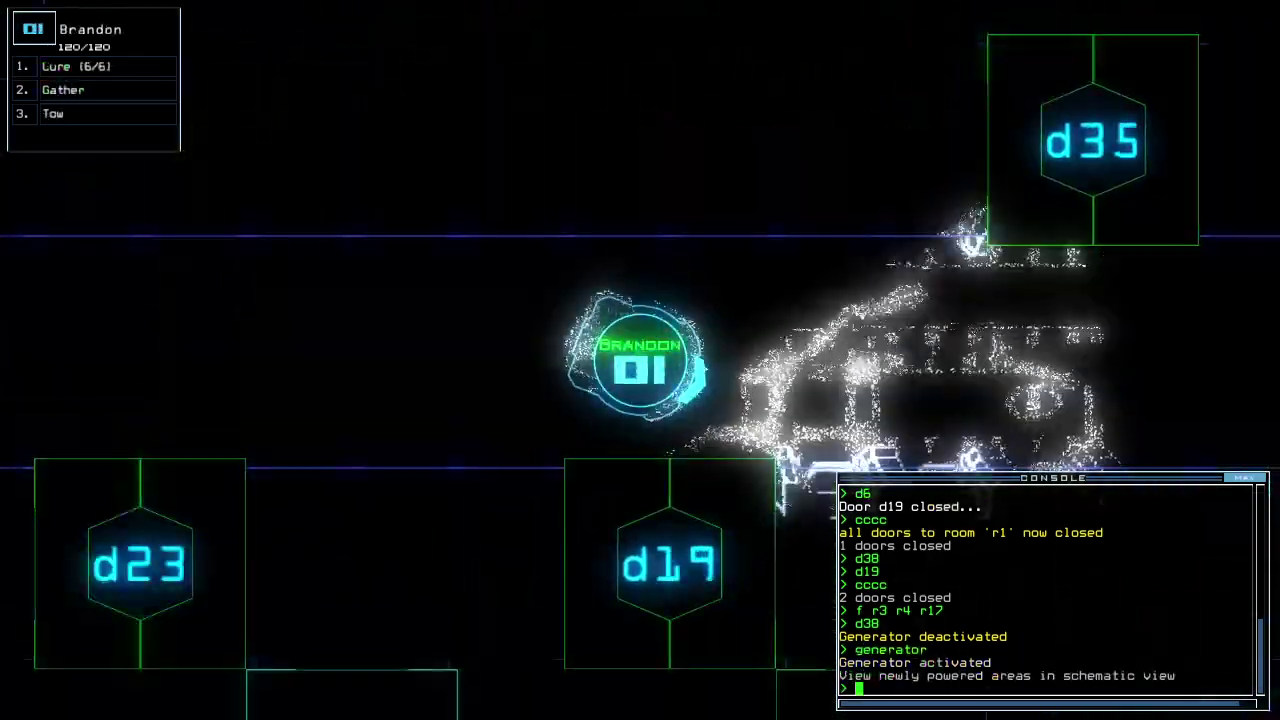
text(l)
key(Return)
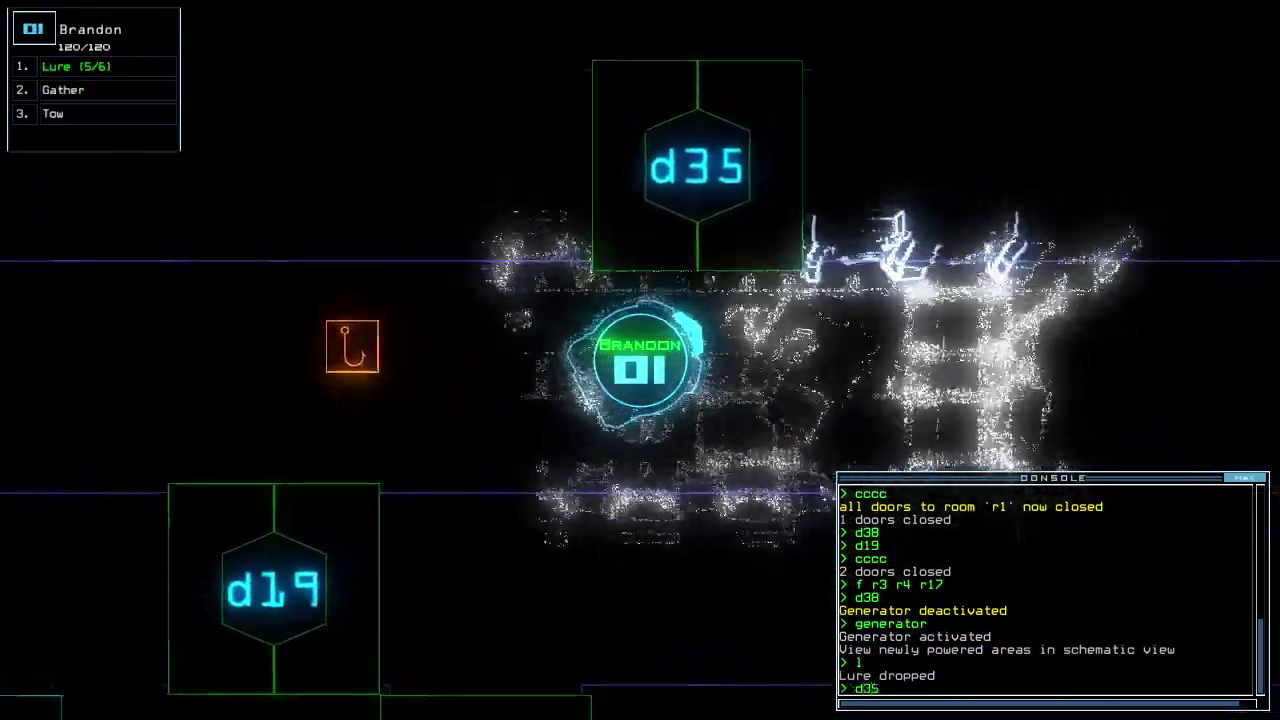
Open door d35, send John to room r7, and gather fuel with Brandon
key(Return)
text(navigate 2)
key(Return)
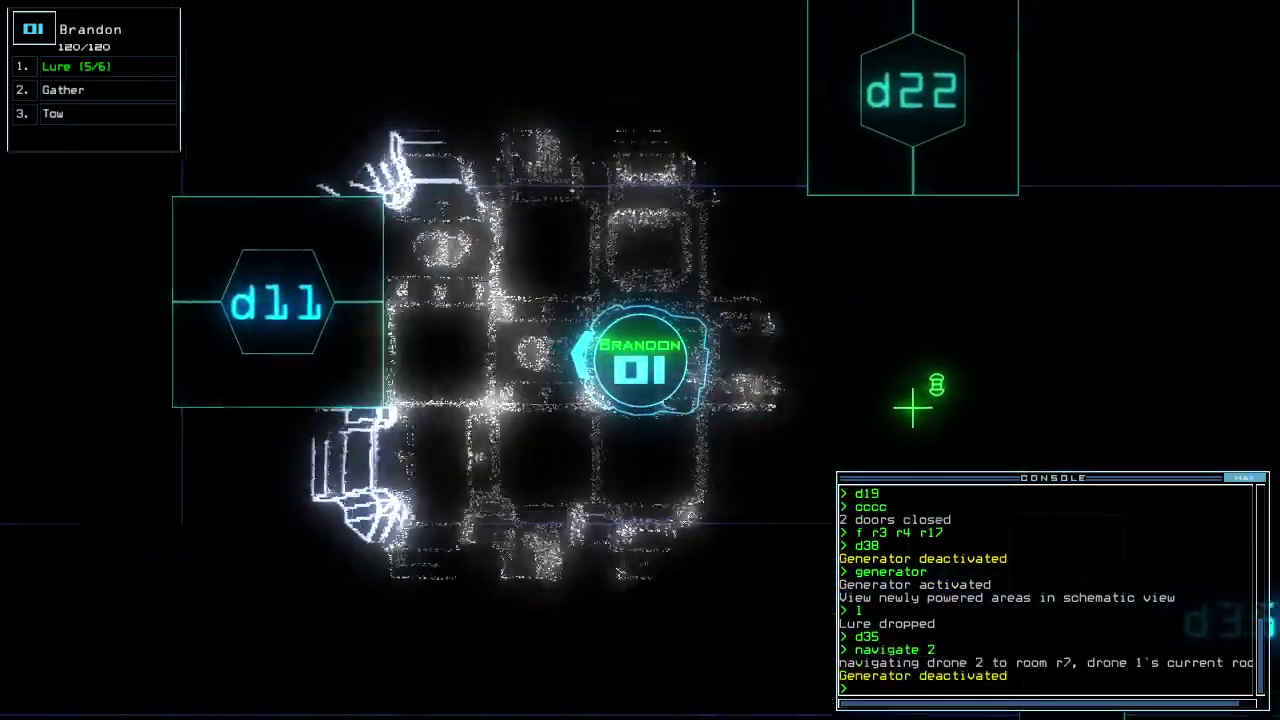
text(g)
key(Return)
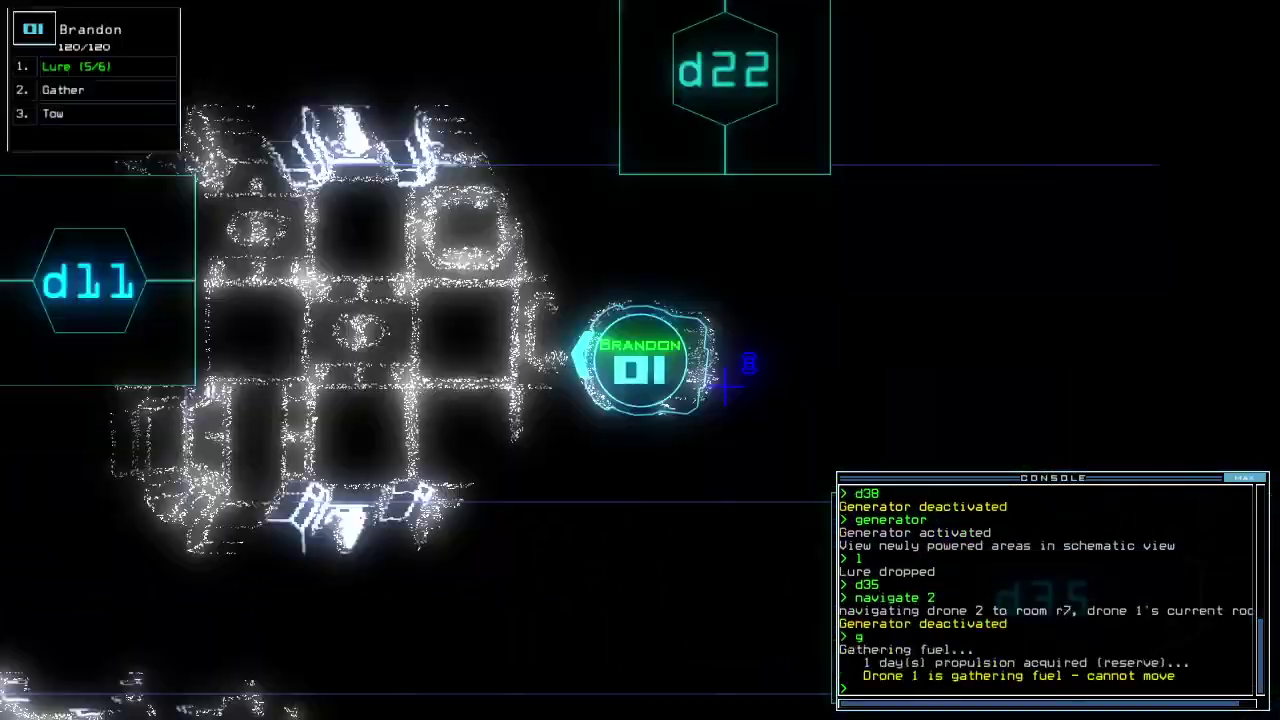
key(2)
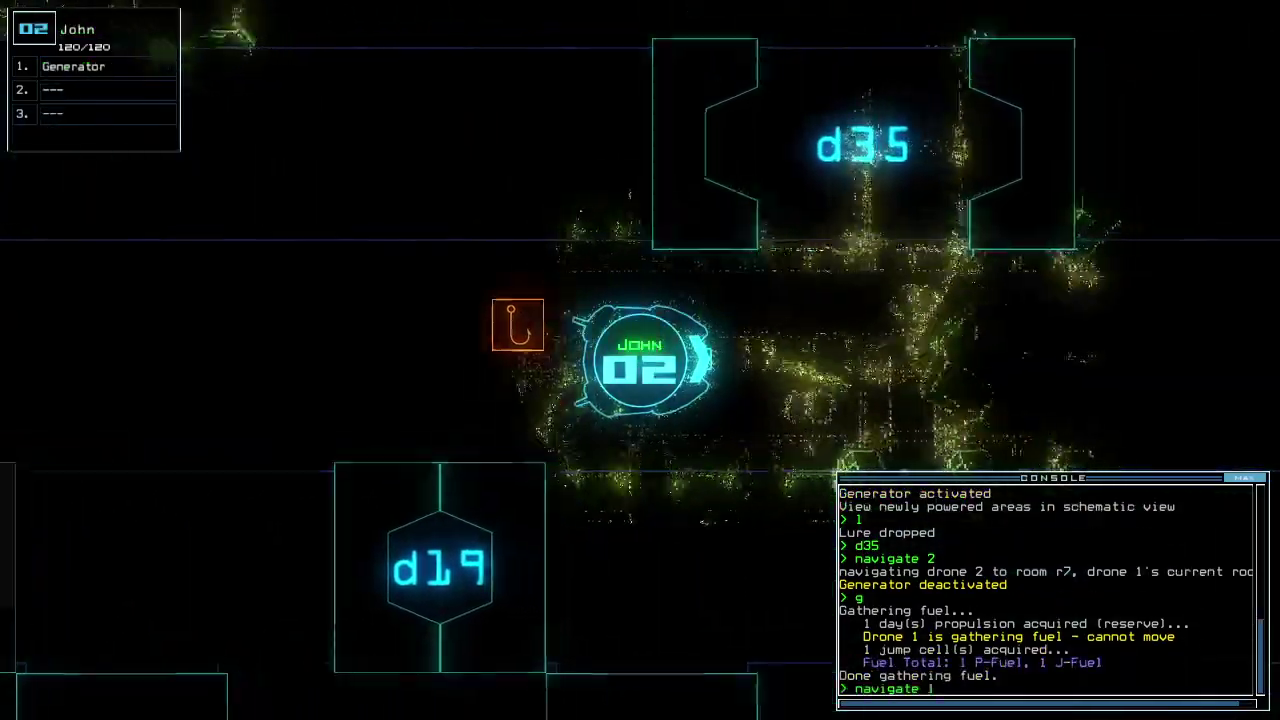
text(navigate 1)
key(Return)
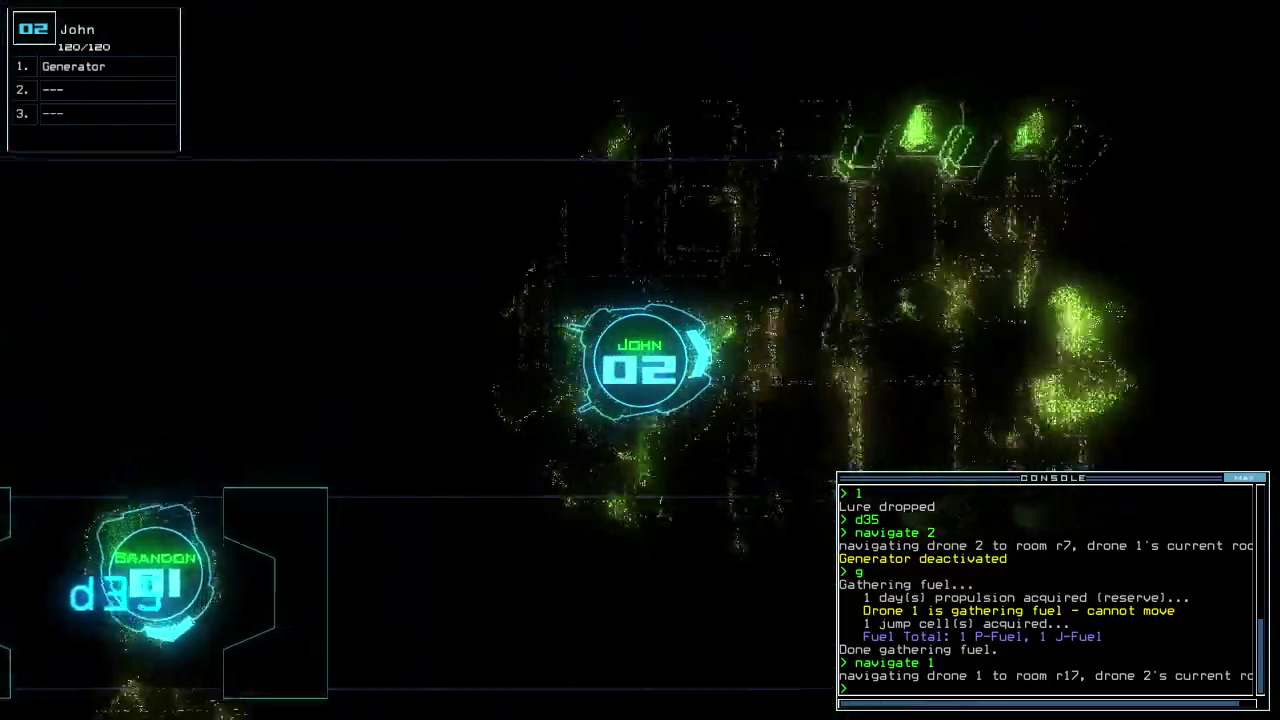
text(generator)
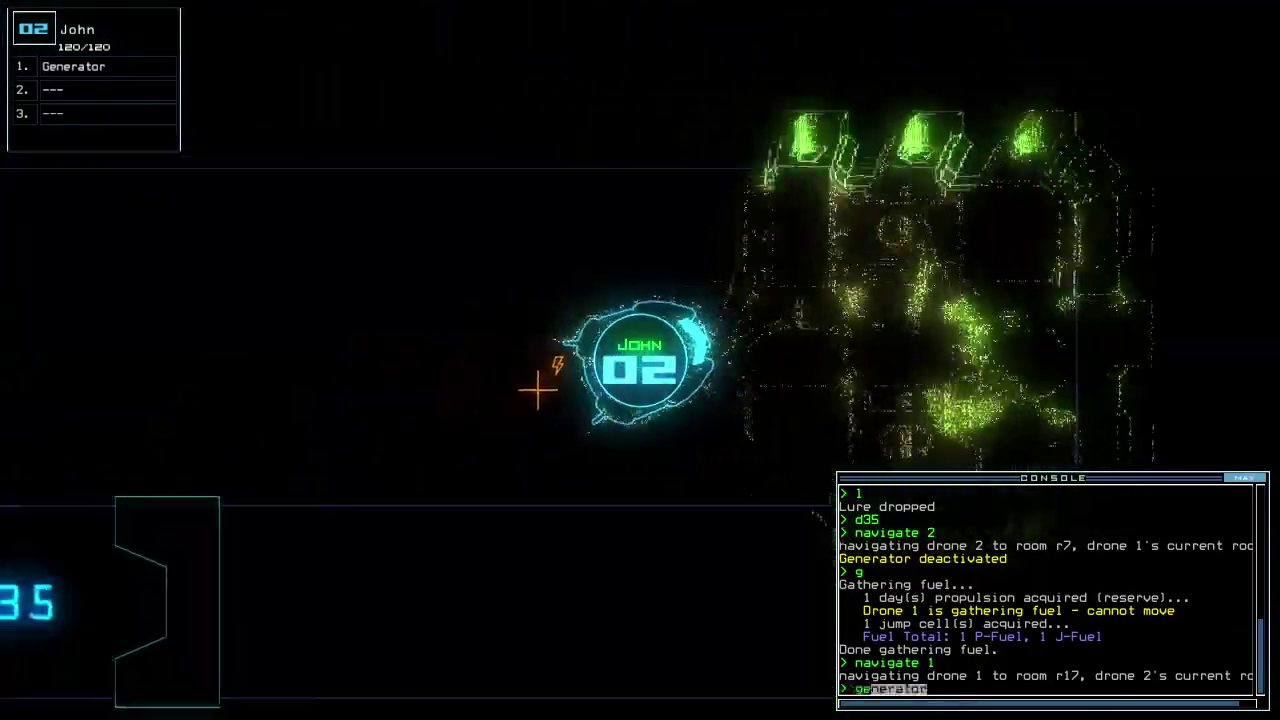
Switch John's generator off, pick up Brandon's lure, and close the open doors including d35
key(Return)
text(pickup)
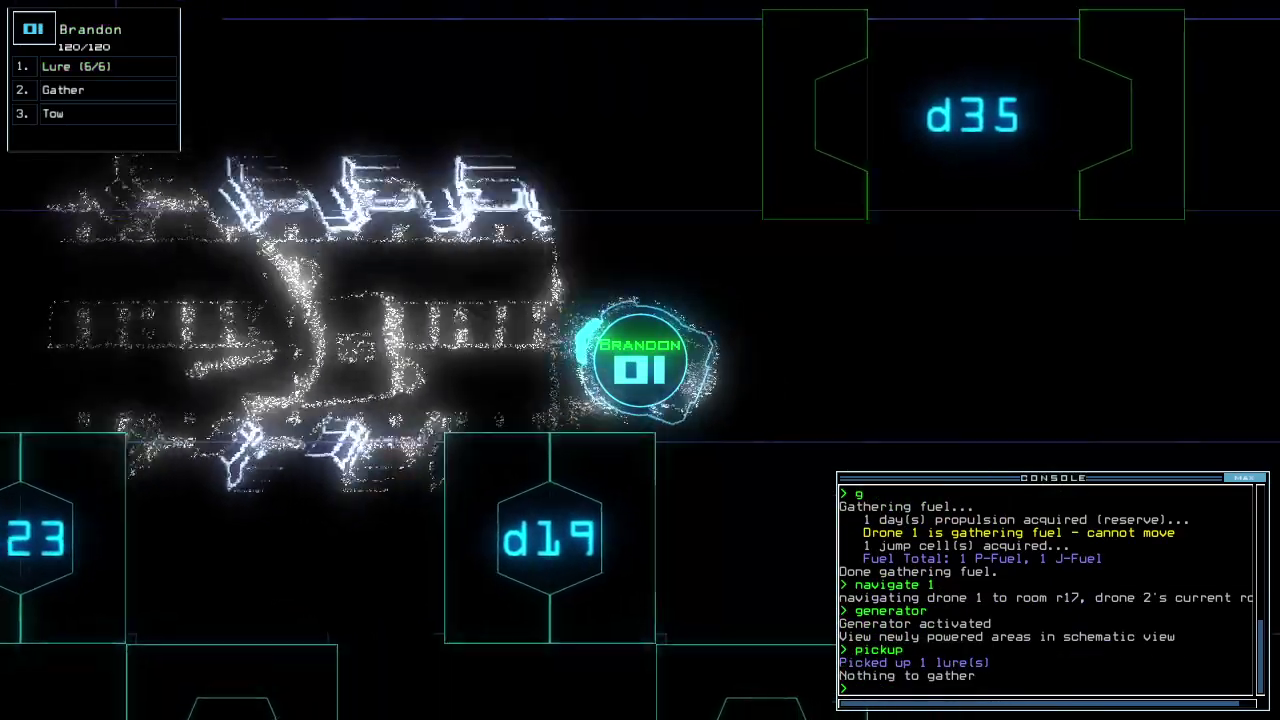
key(Tab)
text(cccc)
key(Return)
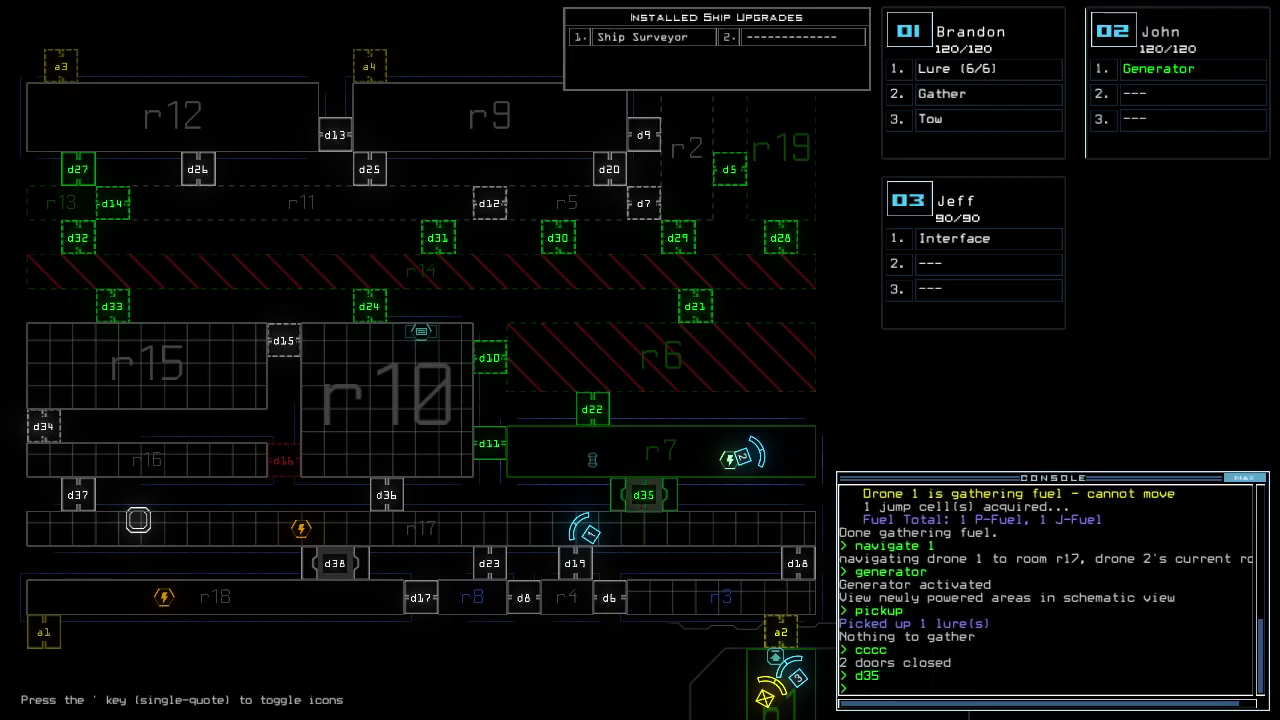
key(Tab)
text(dd a1)
Dock at a1, cycle room r1's doors, flag room r17, and re-dock at airlock a3
key(Return)
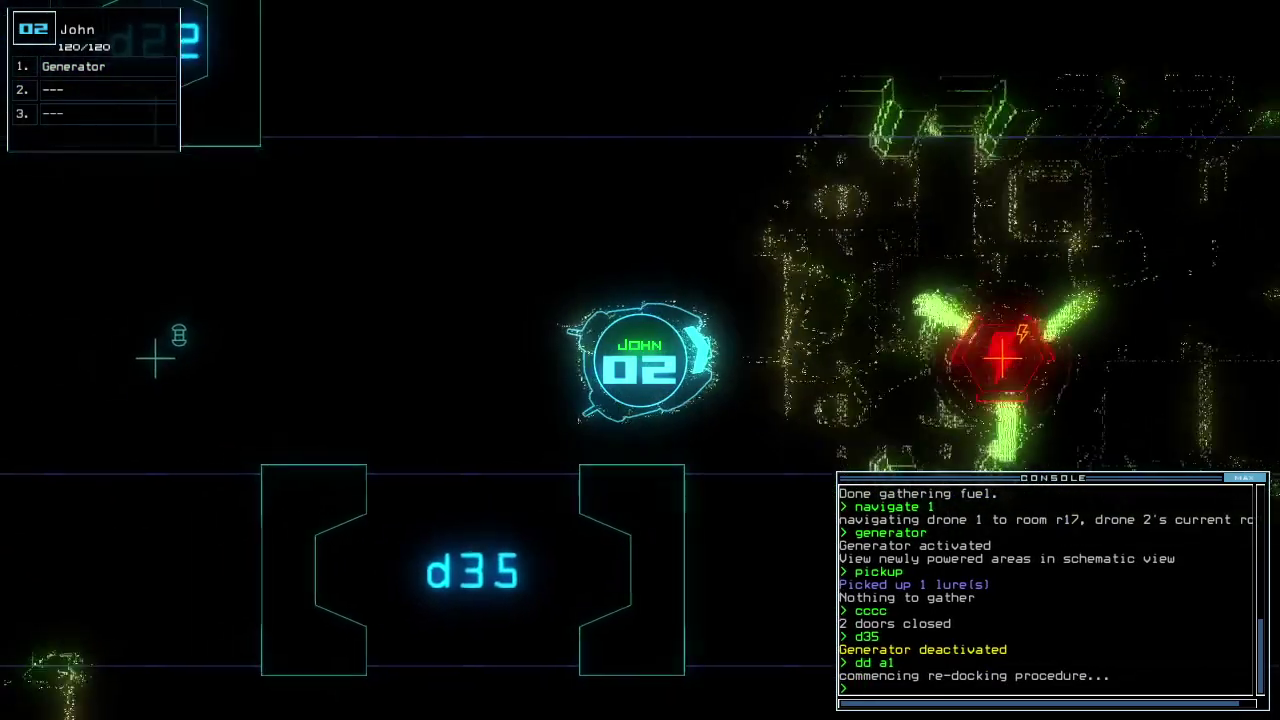
key(1)
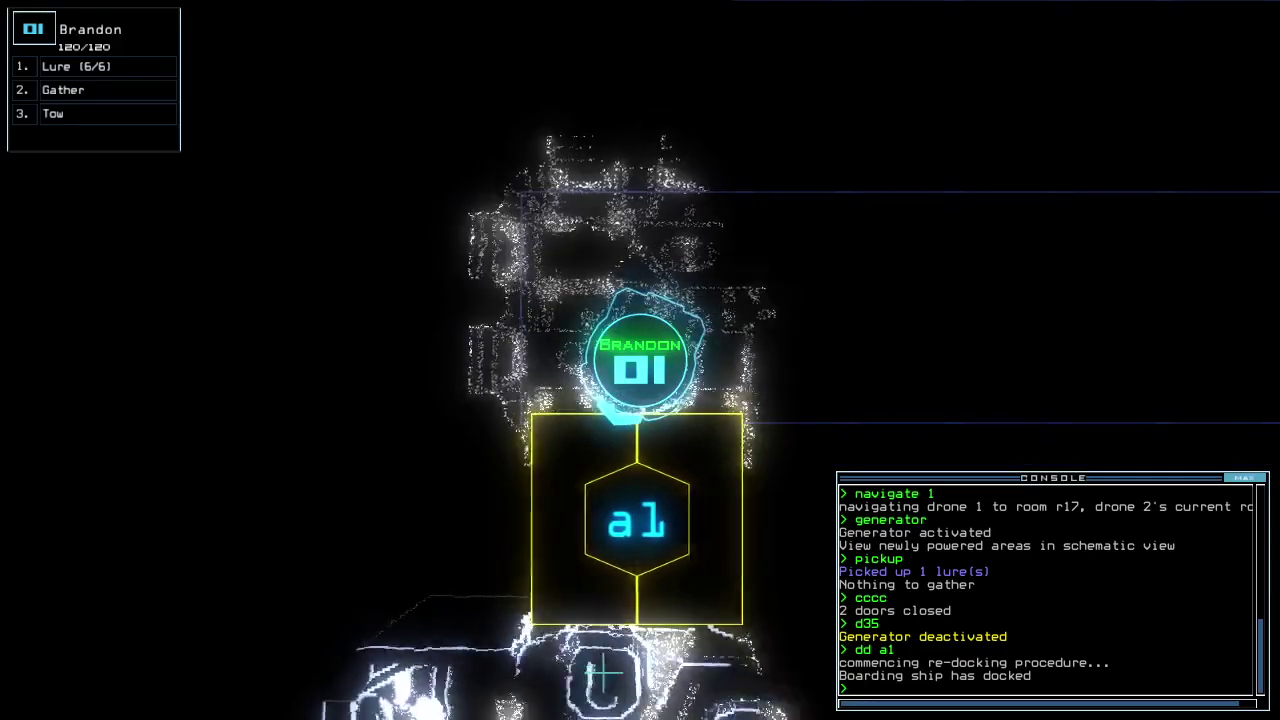
text(arr)
key(Return)
text(ra)
key(Return)
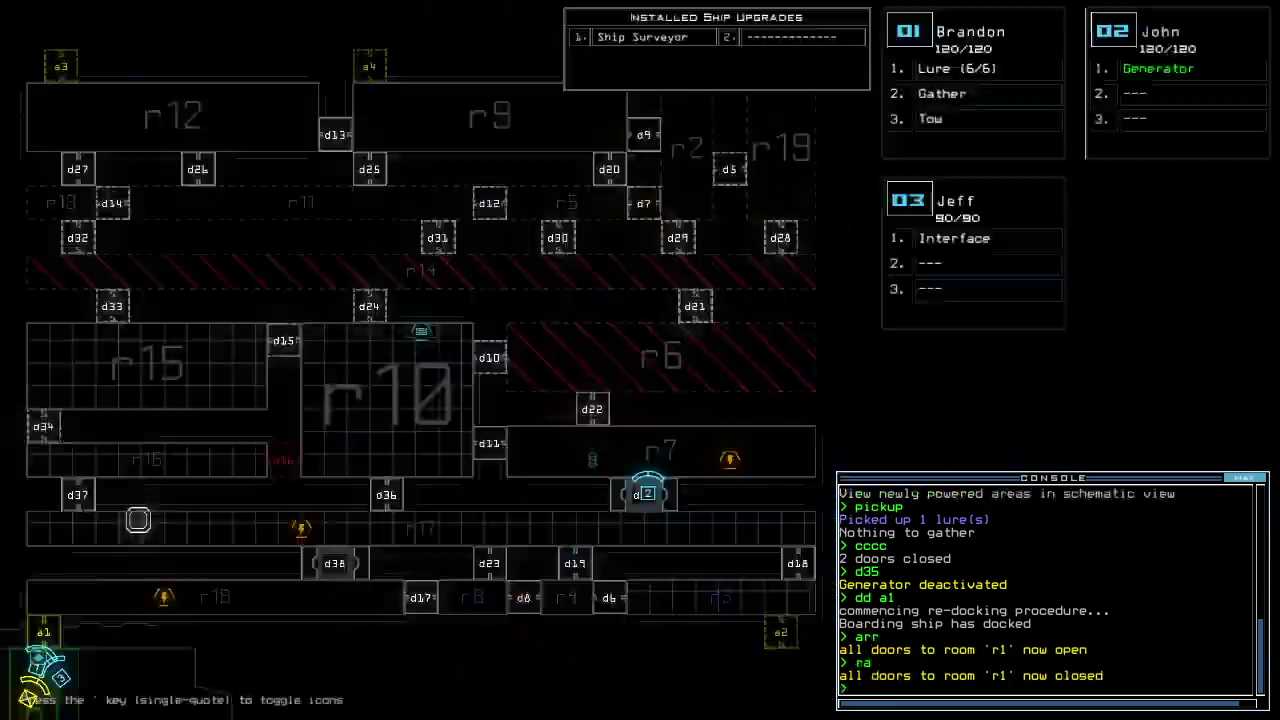
text(7)
key(Return)
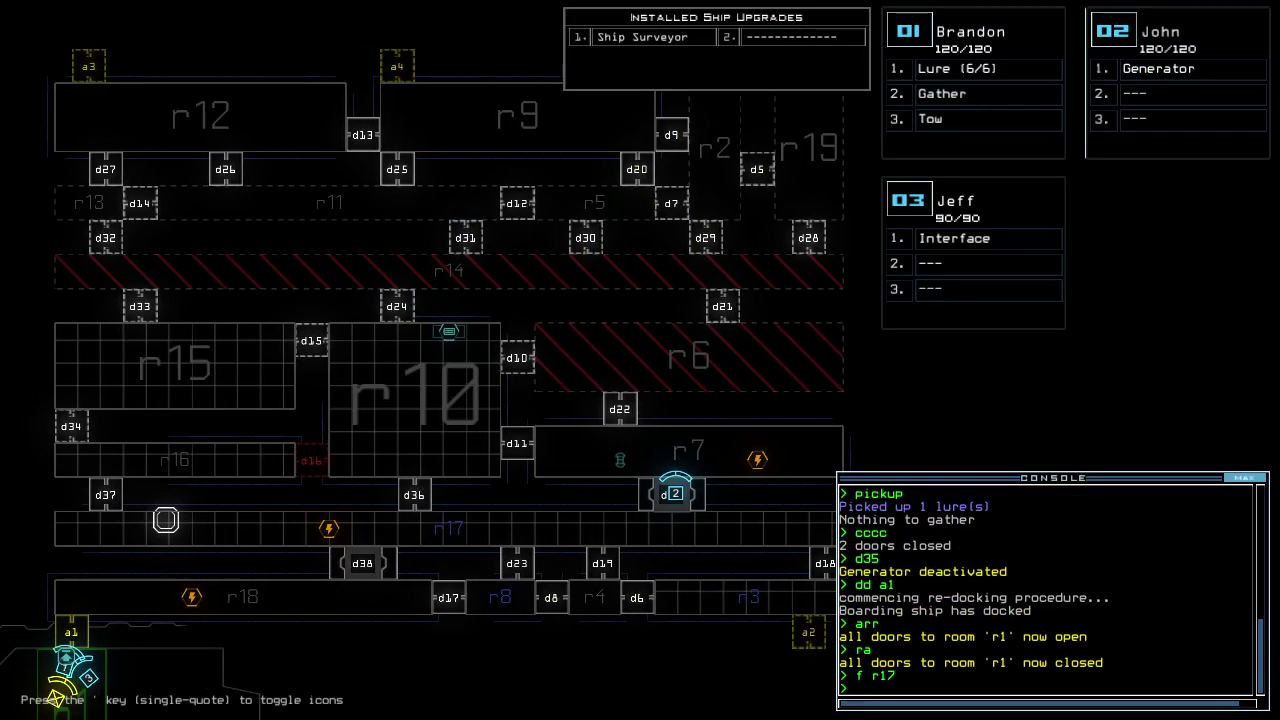
text(3)
key(Return)
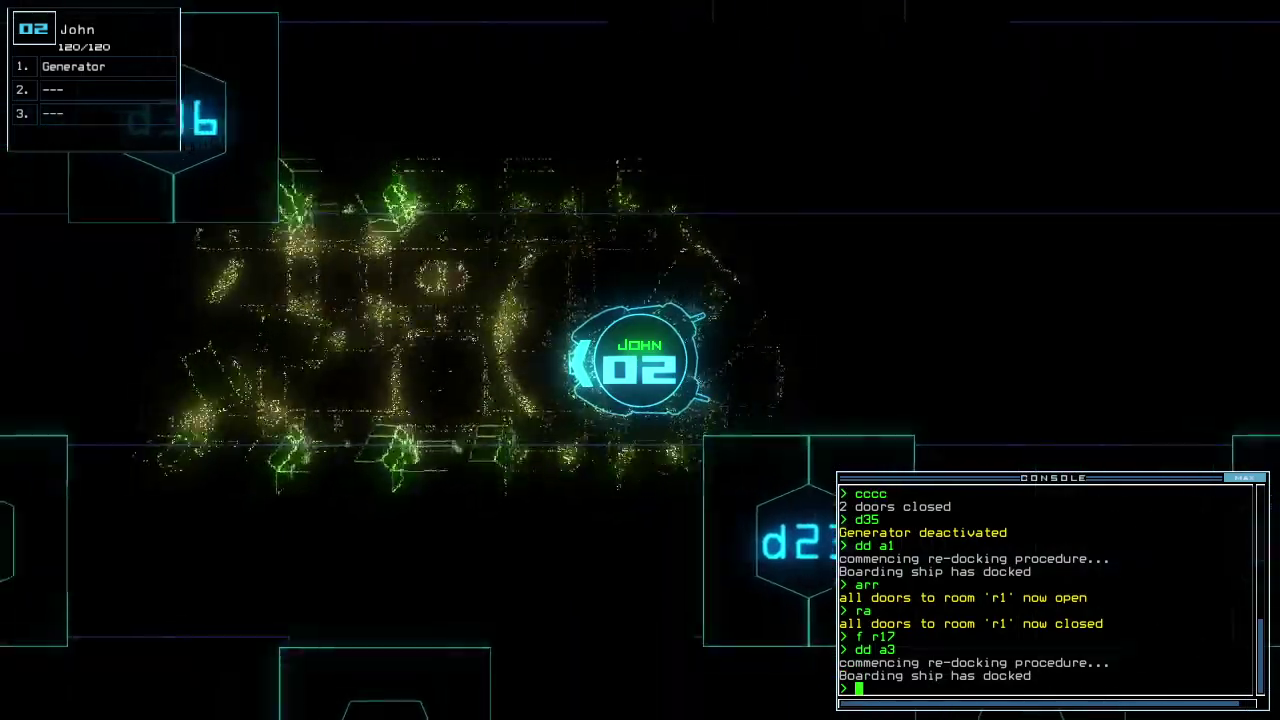
text(generator ;cccc)
Power the generator and close two doors, including d35
key(Return)
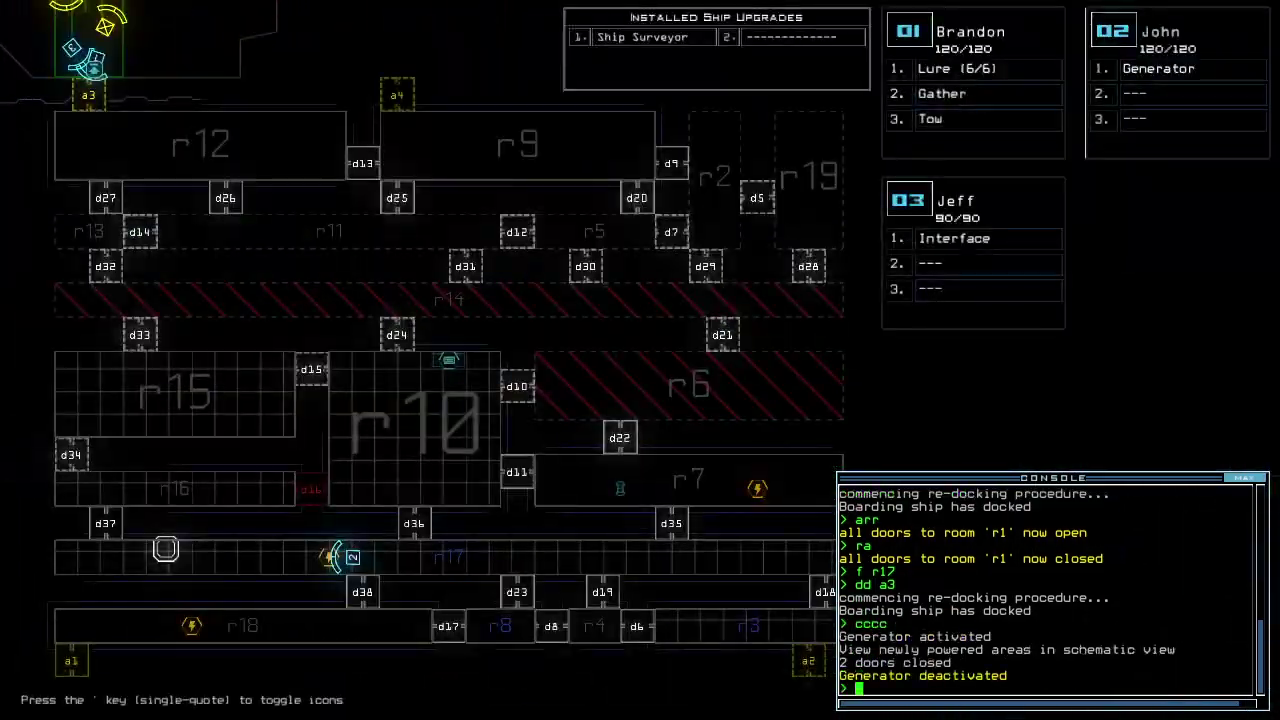
text(generator)
key(Return)
text(d)
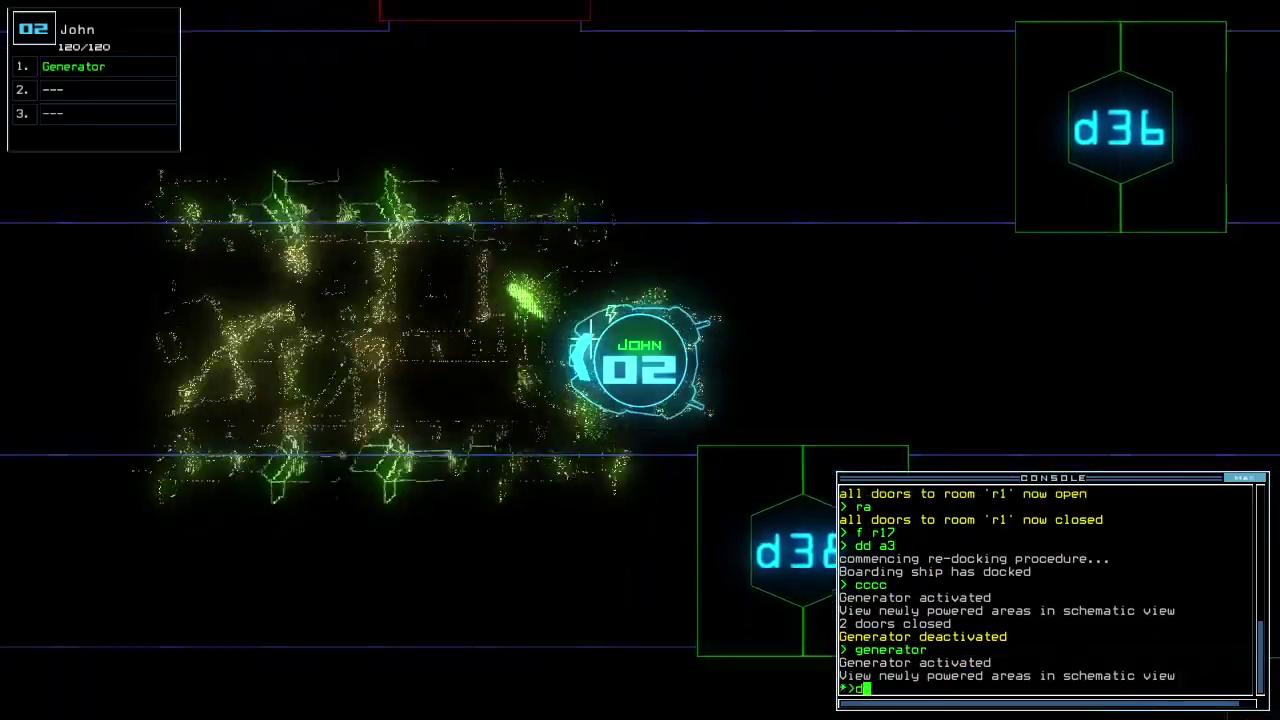
text(35)
key(Return)
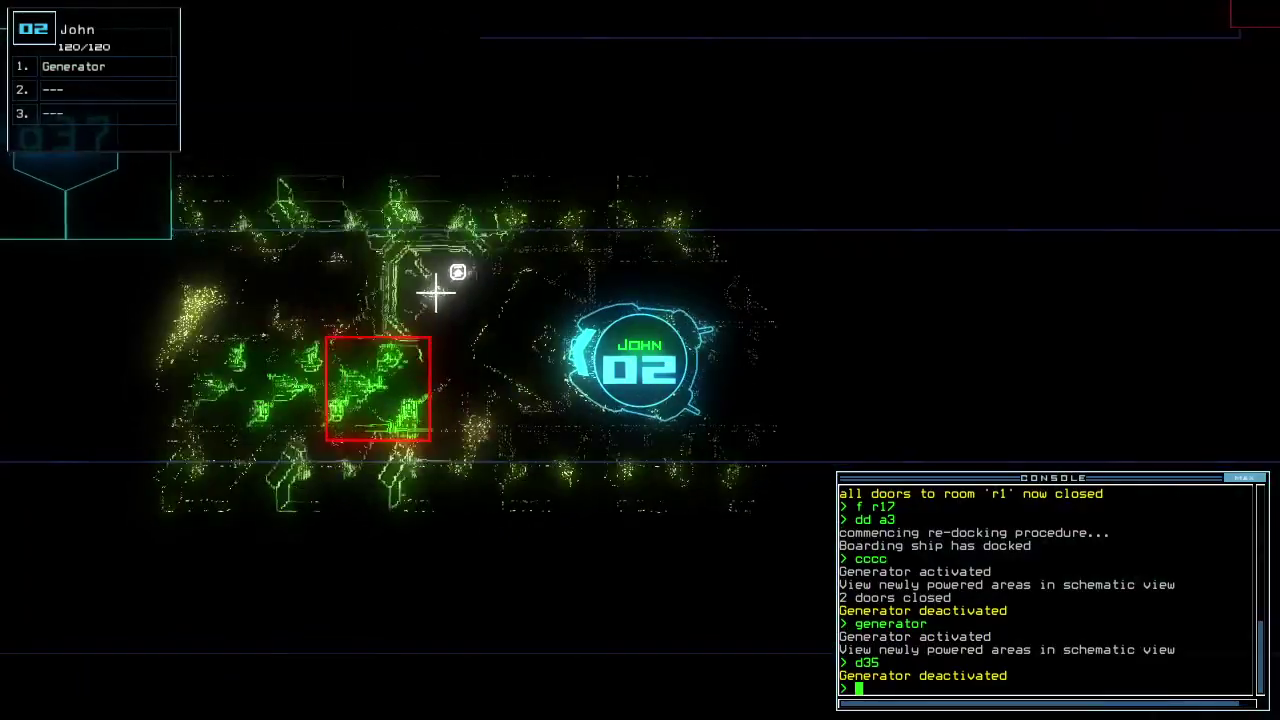
key(Tab)
key(Tab)
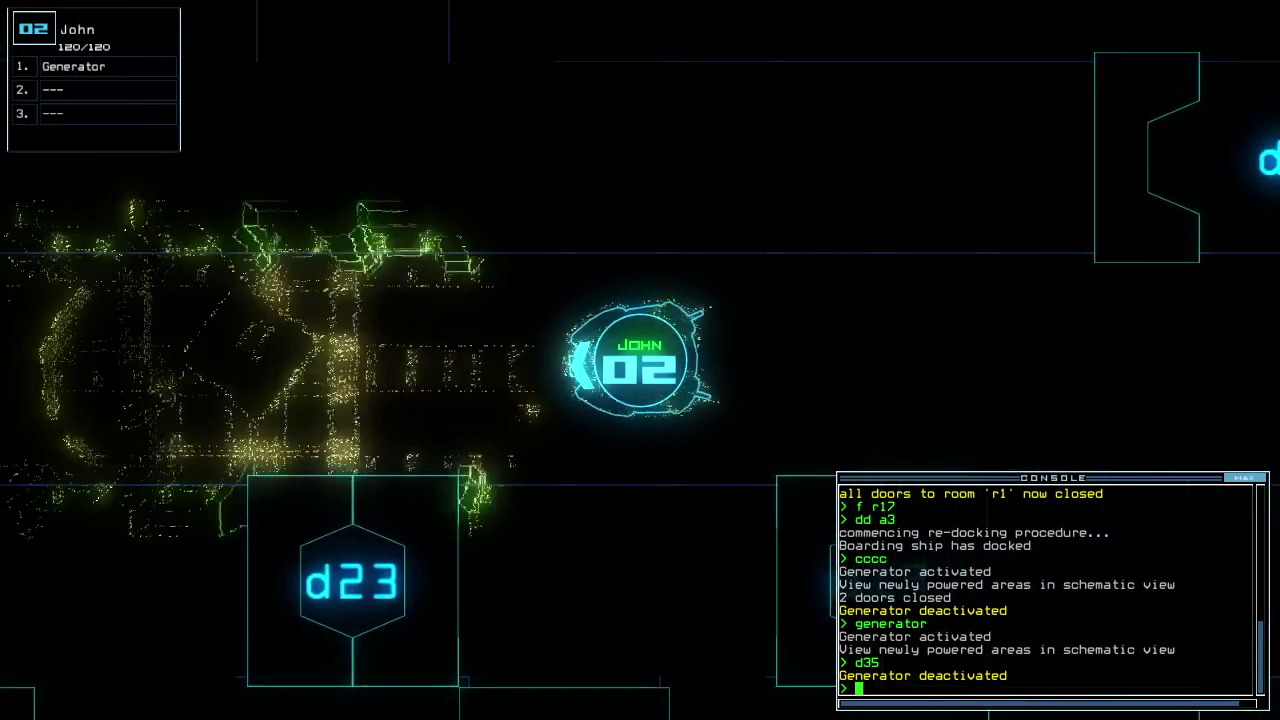
Check the ship map, then switch John's generator back on
key(Tab)
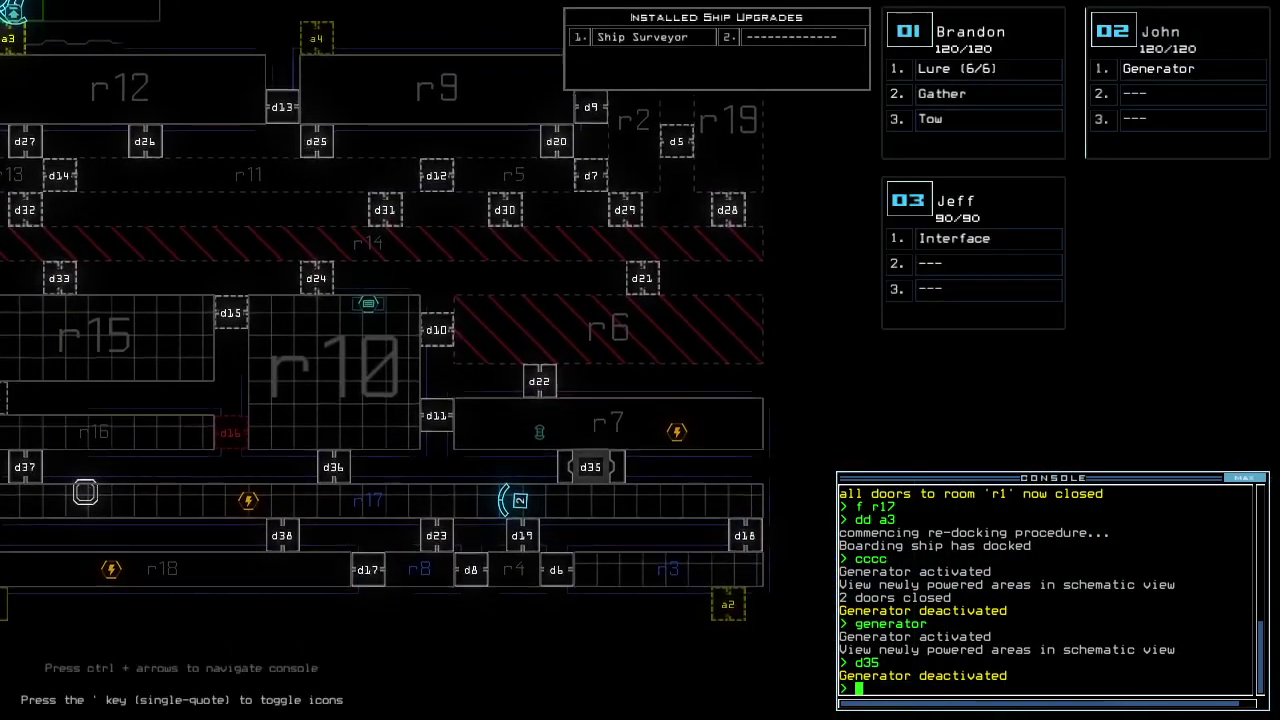
key(Tab)
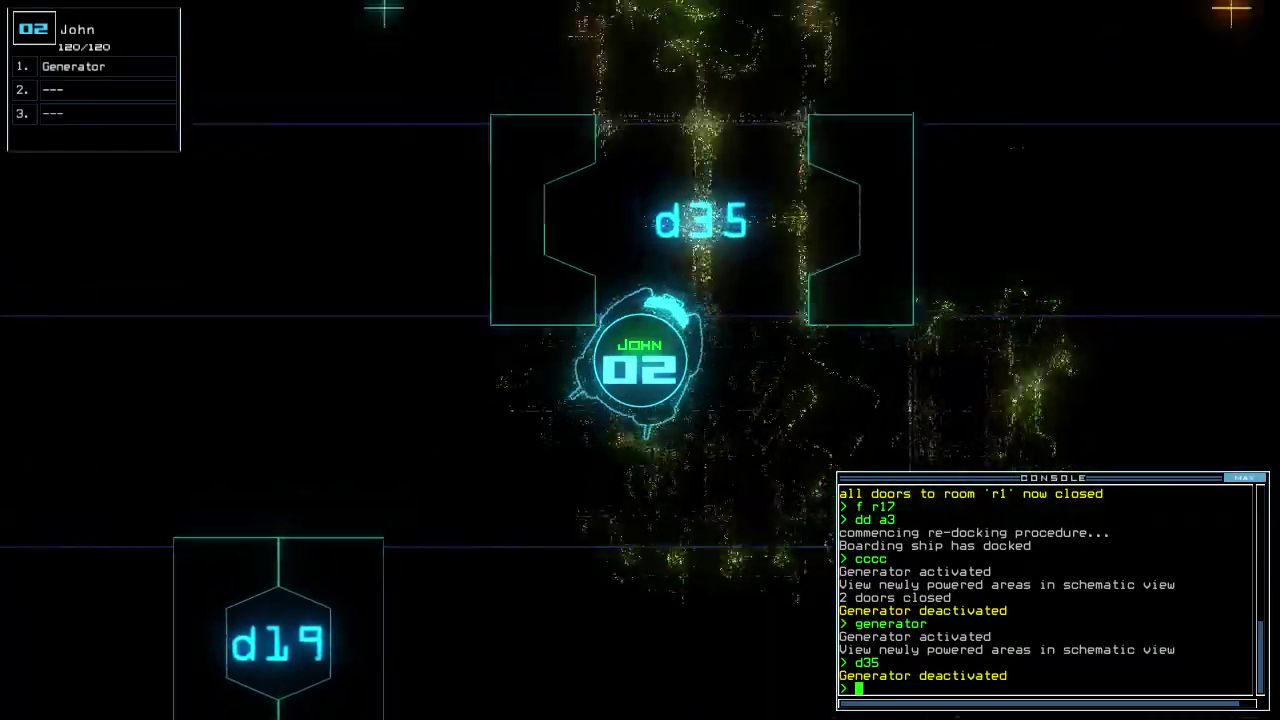
key(Tab)
key(Tab)
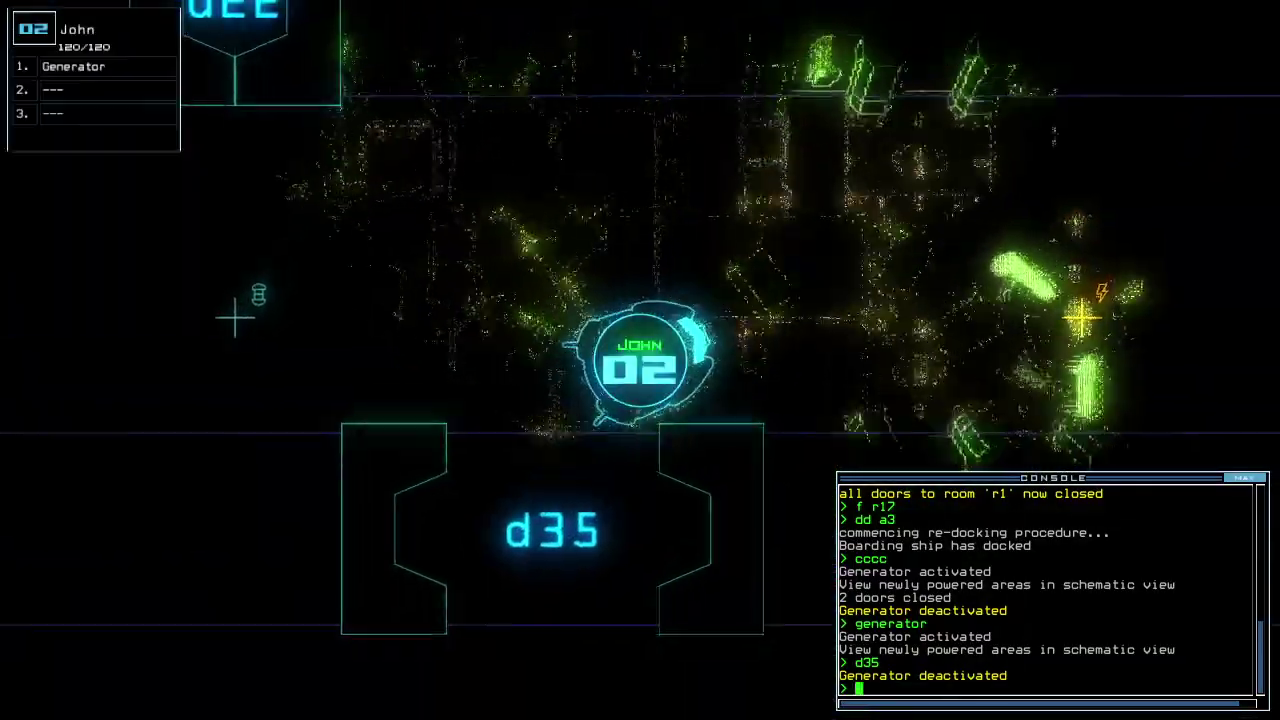
text(generator)
key(Return)
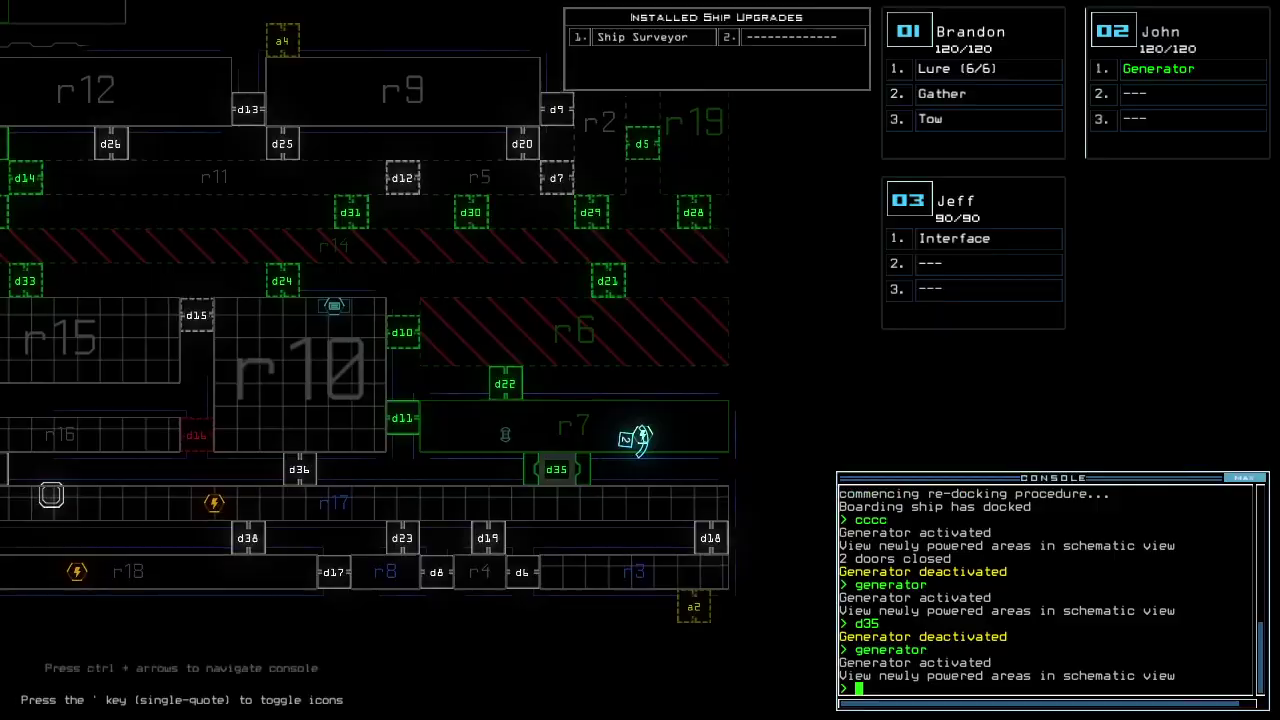
key(Tab)
text(arr)
Open r1's doors, drop a lure, close door d27, and pick the lure back up
key(Return)
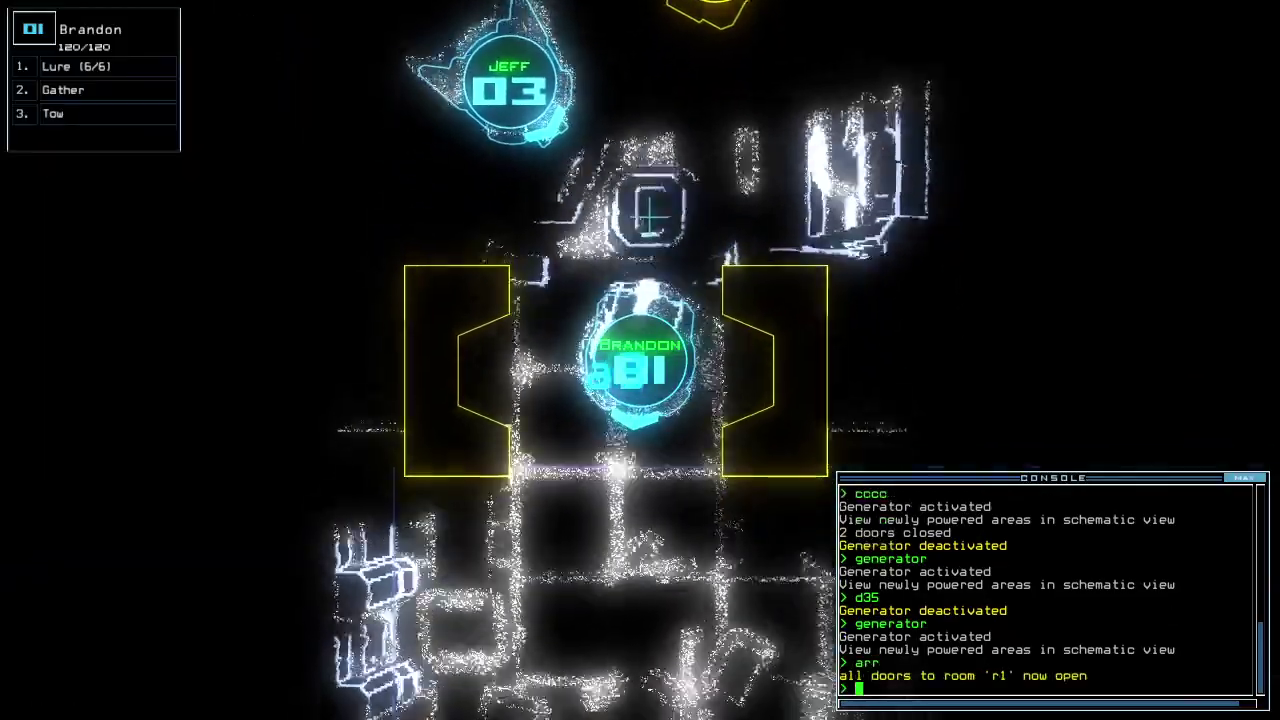
text(l)
key(Return)
text(d2)
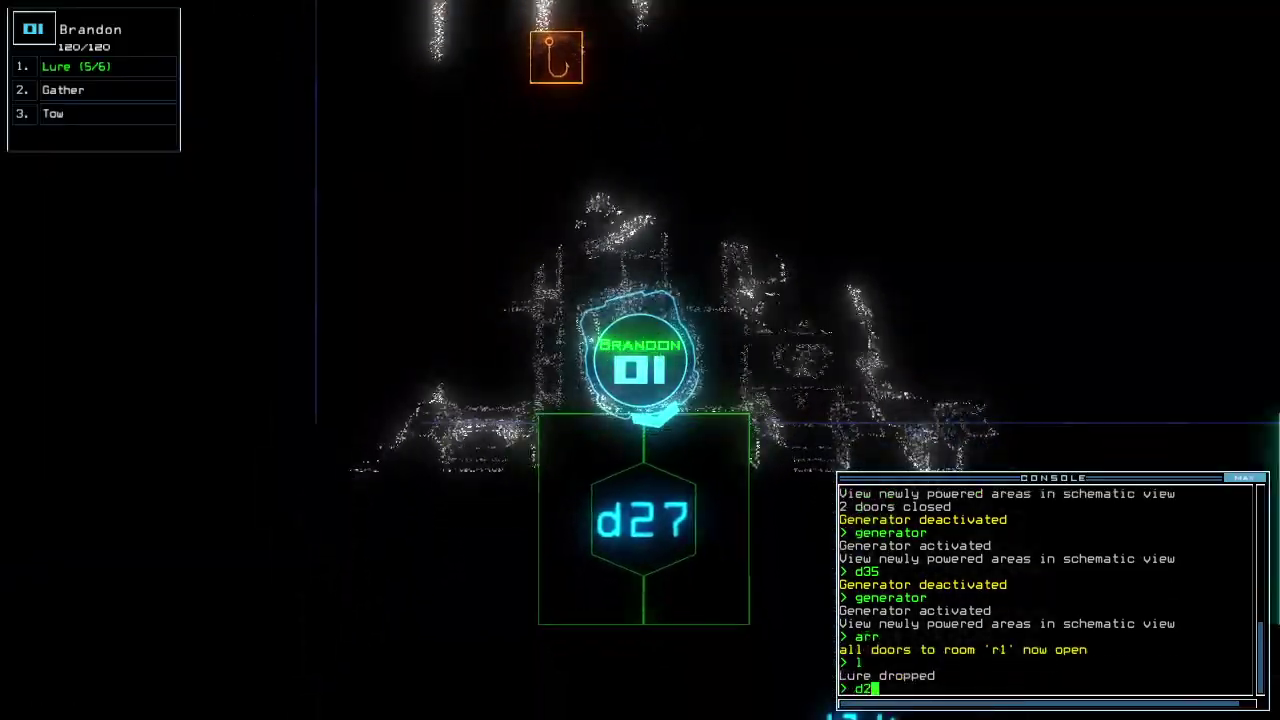
text(cccc)
key(Return)
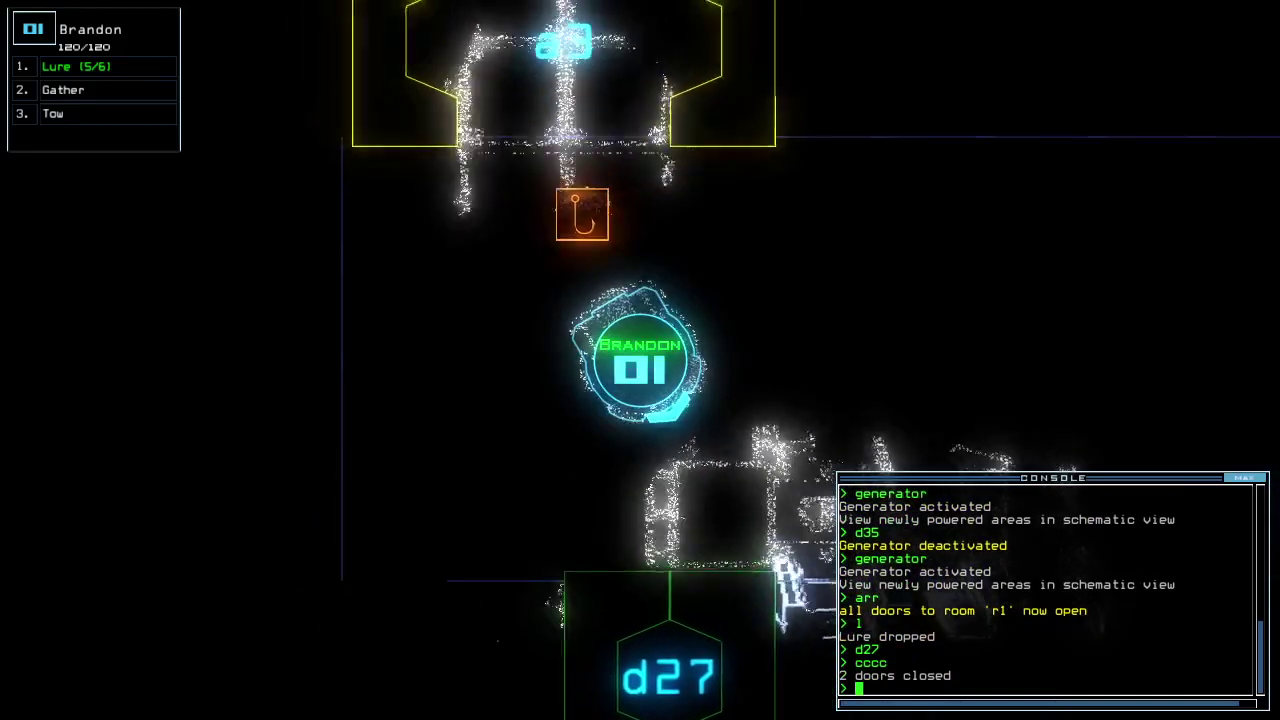
text(pickup)
key(Return)
key(Tab)
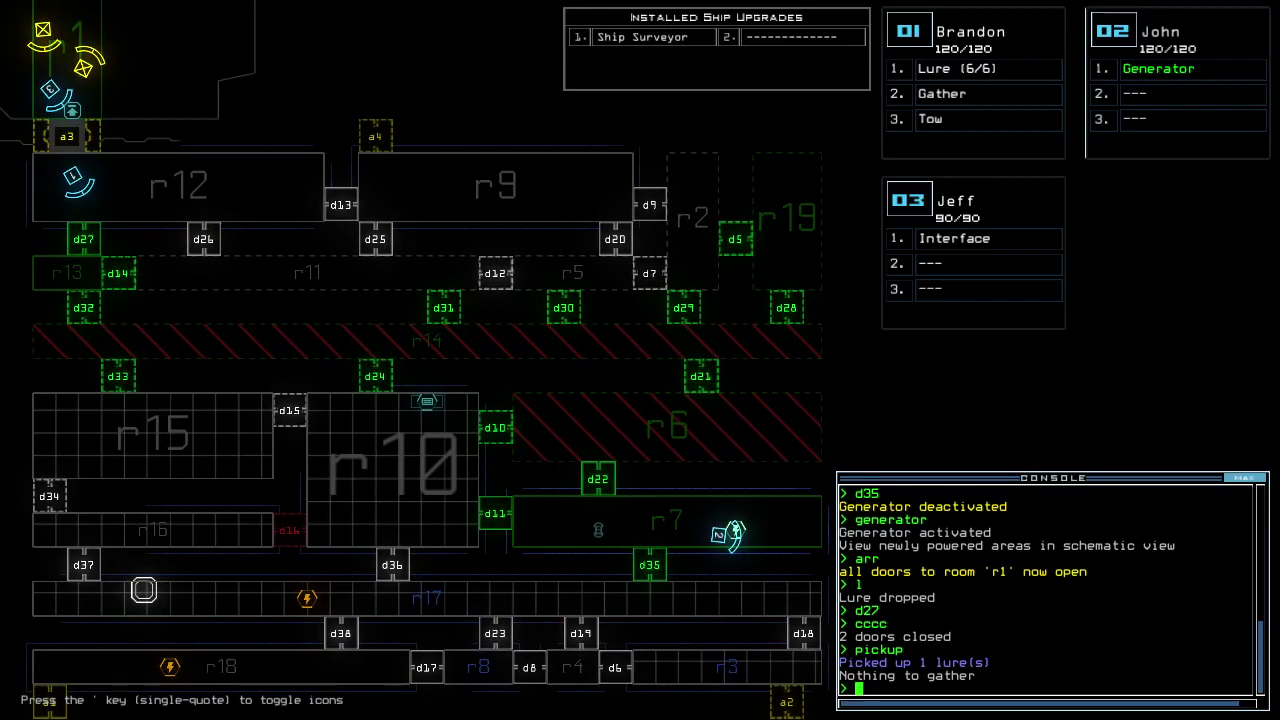
key(Tab)
text(l)
Drop another lure, move Brandon toward door d27, and close the nearby doors
key(Return)
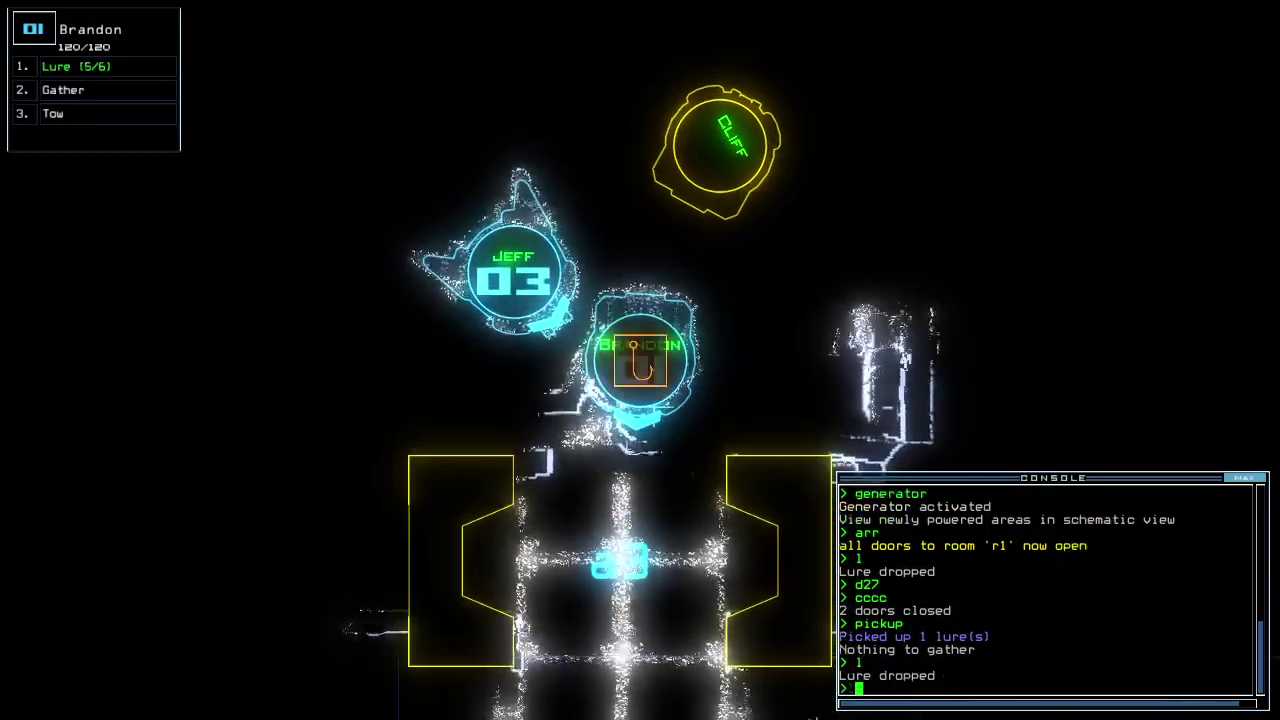
text(d27)
key(Tab)
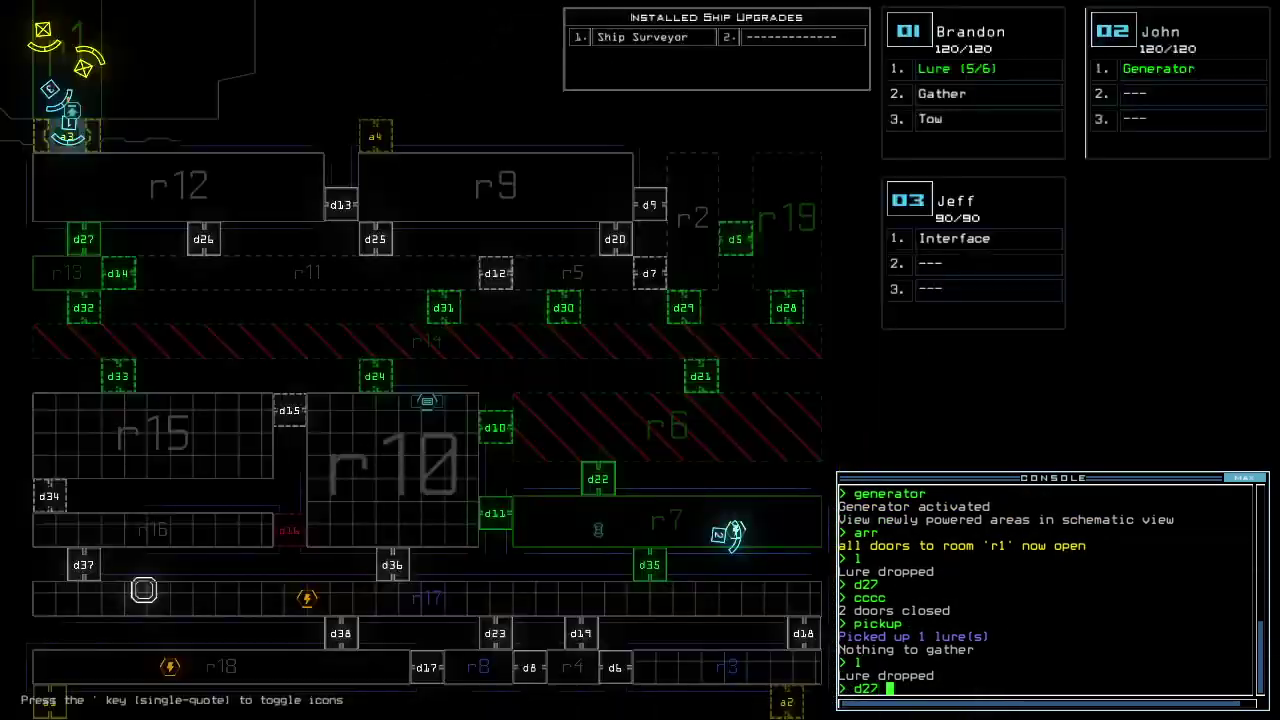
key(Tab)
key(Return)
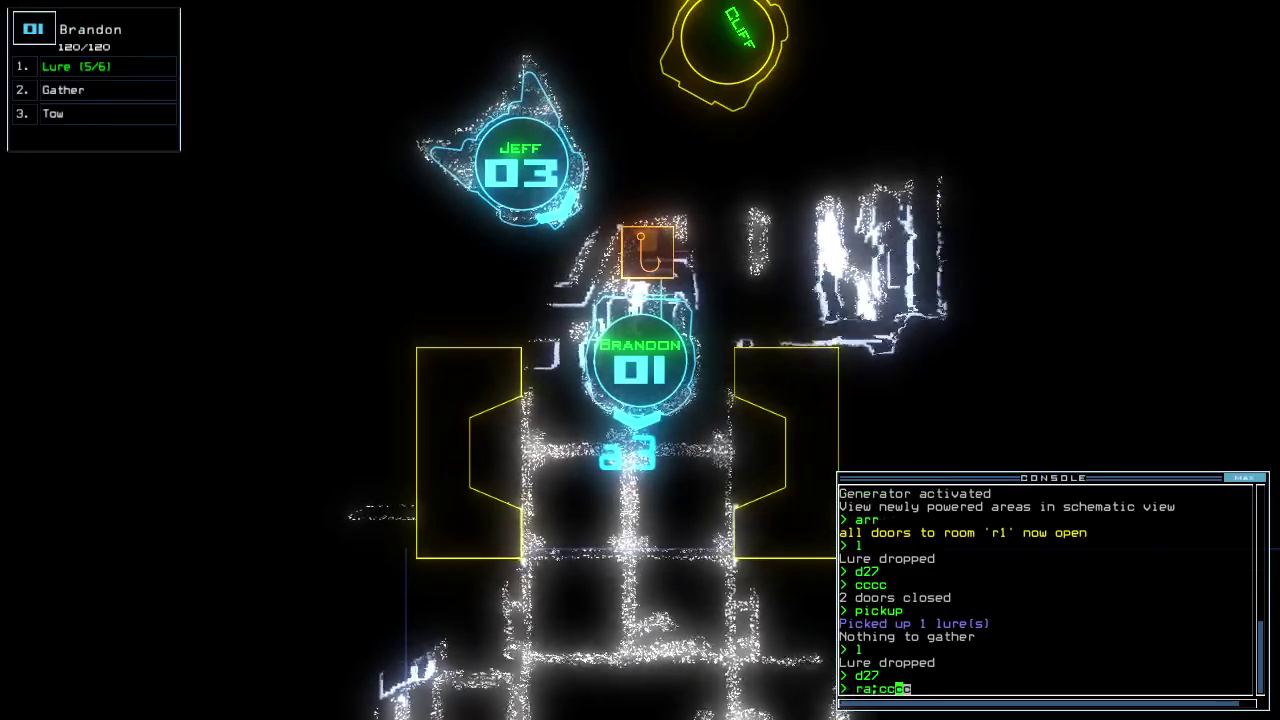
key(Return)
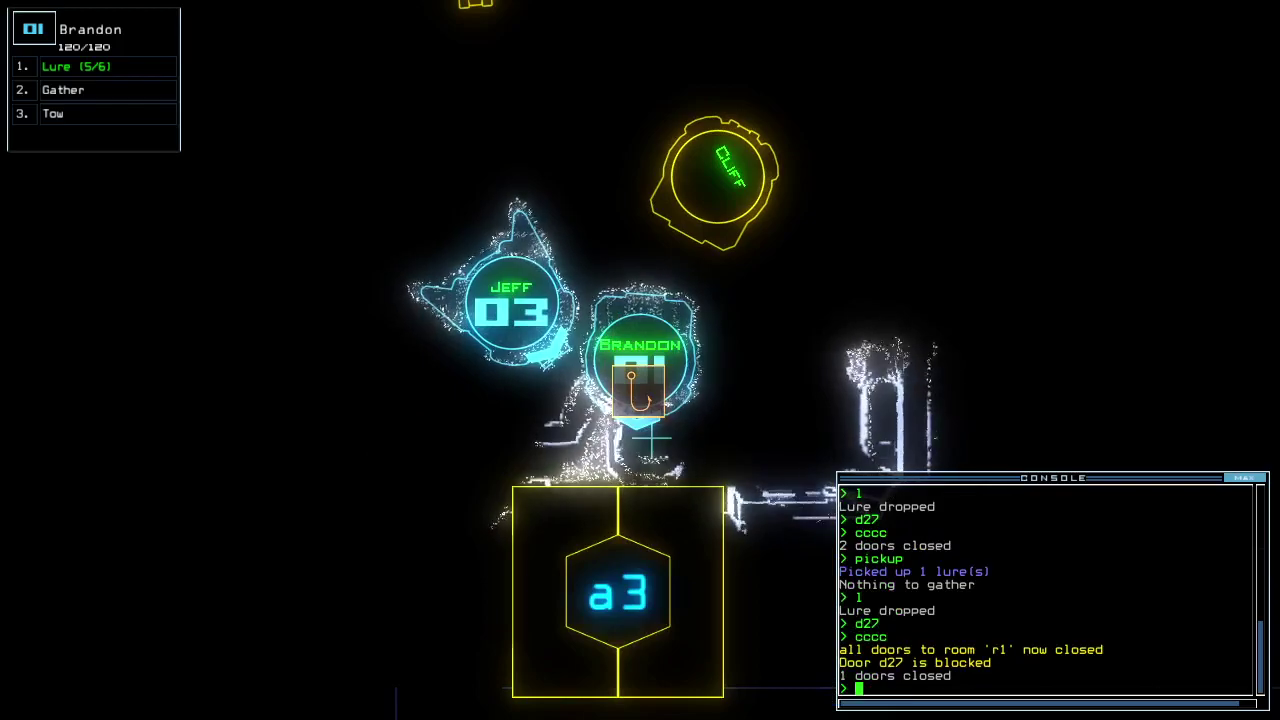
text(pickup)
Pick up and redrop the lure, then open and close room r1's doors
key(Return)
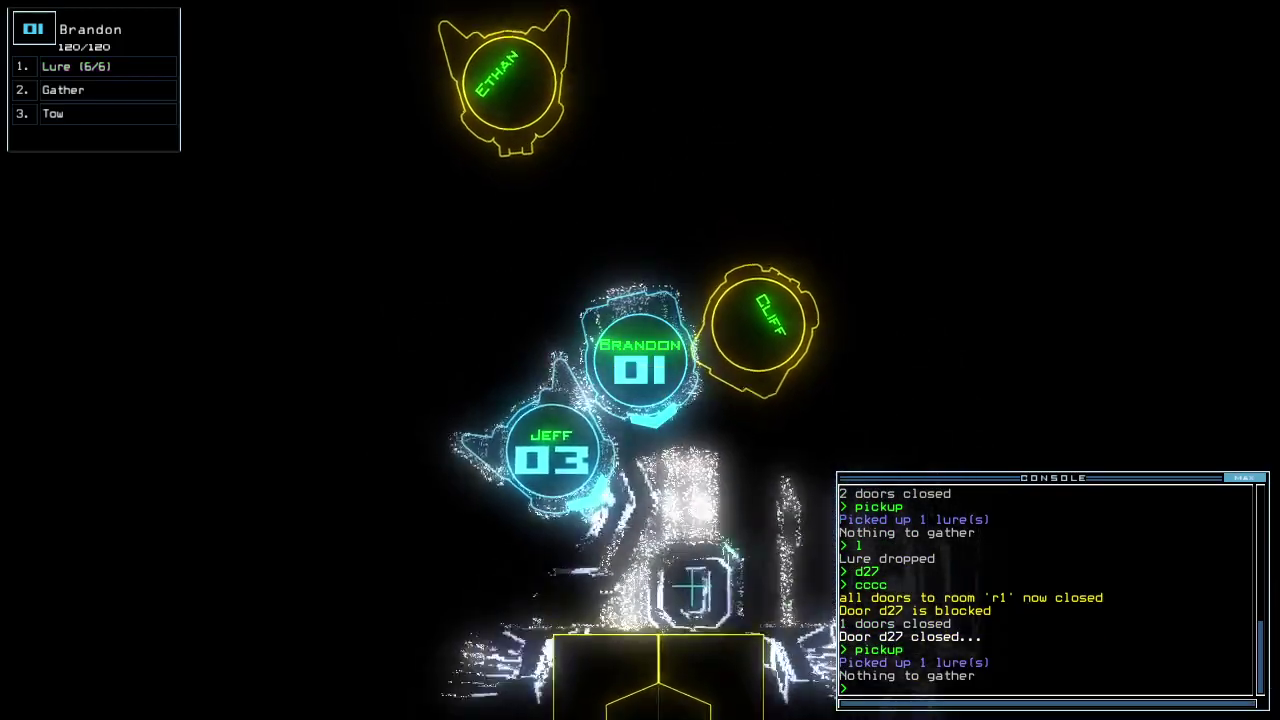
text(l)
key(Return)
key(Tab)
key(Tab)
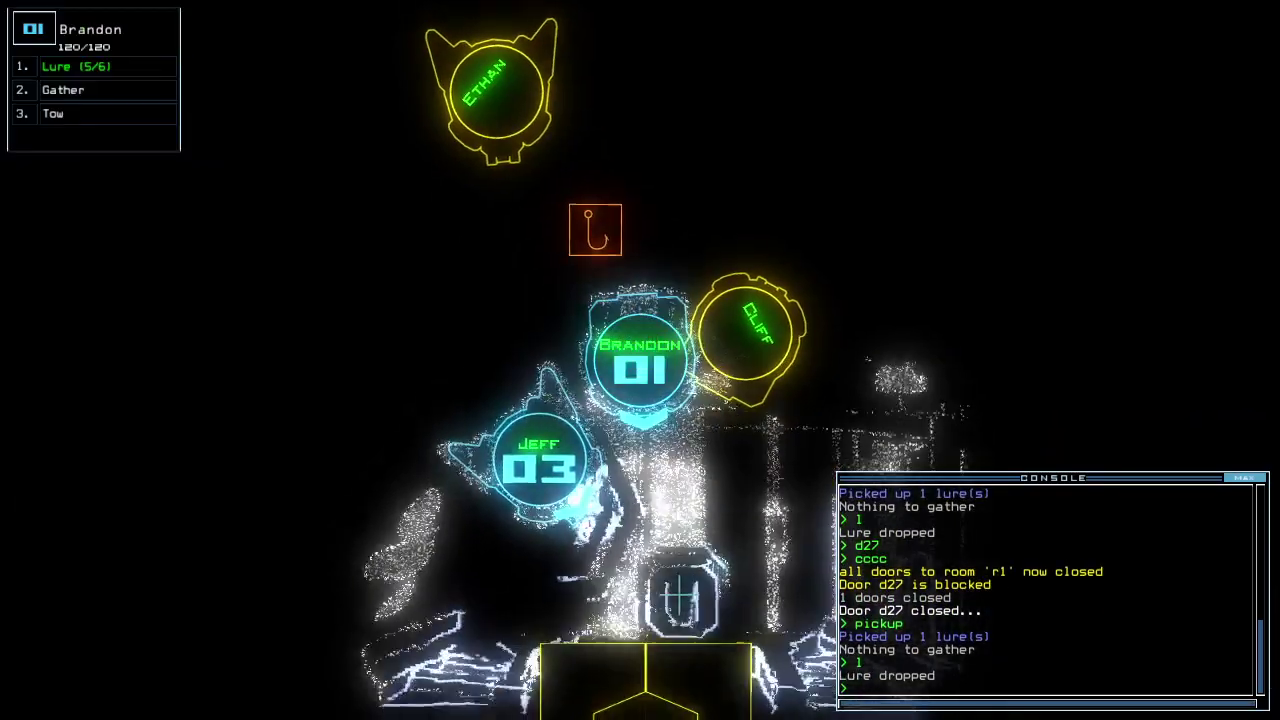
text(arr)
key(Return)
text(ra)
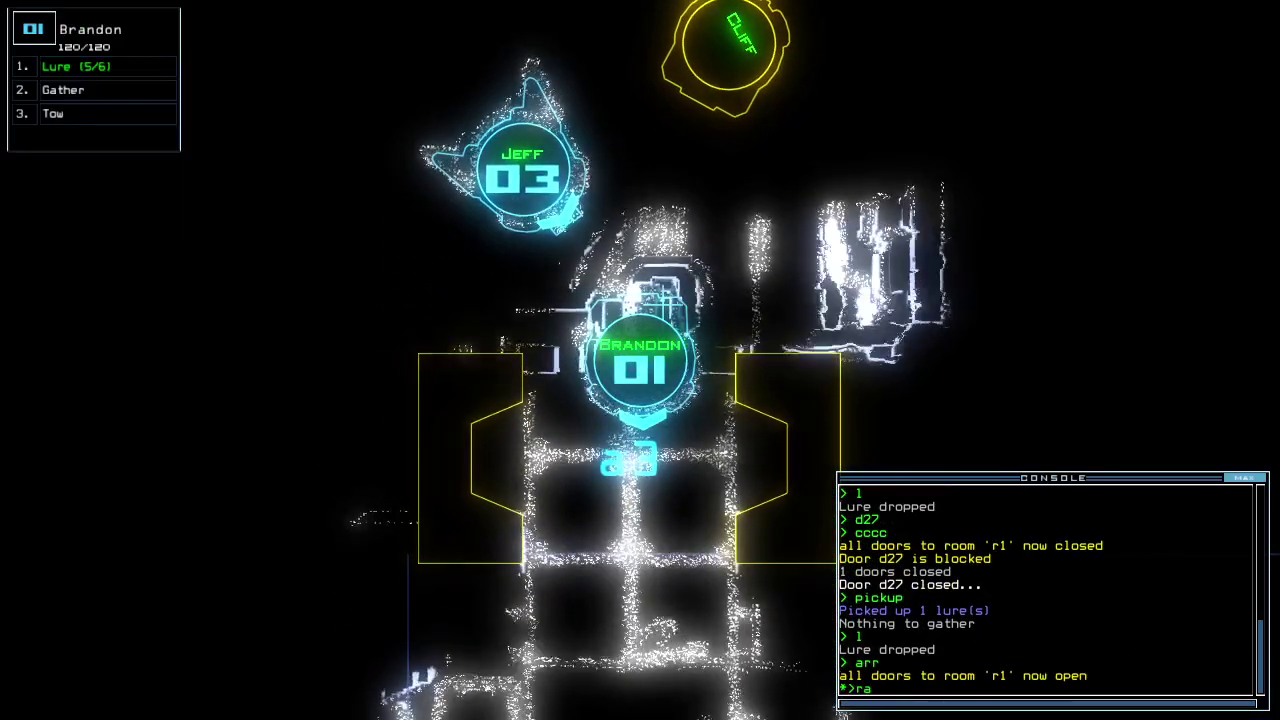
key(Return)
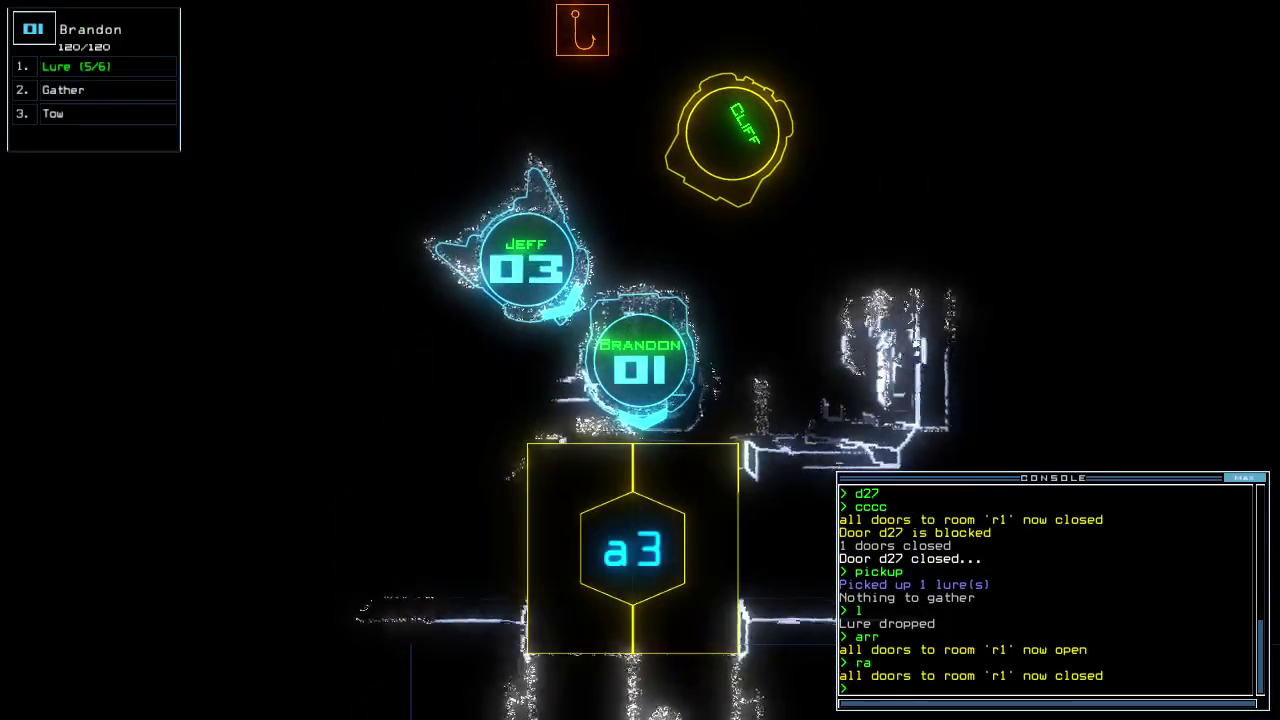
Cycle room r1's doors open and closed once more, checking the ship map
key(Tab)
key(Tab)
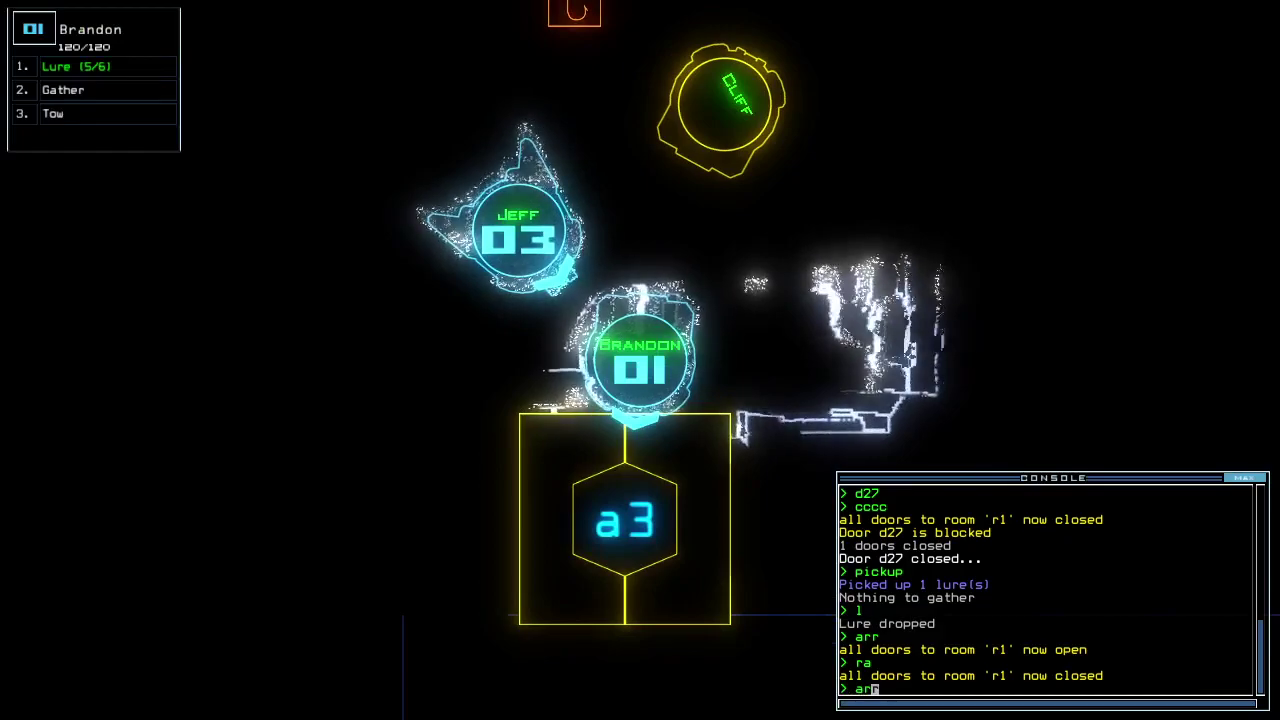
text(r)
key(Return)
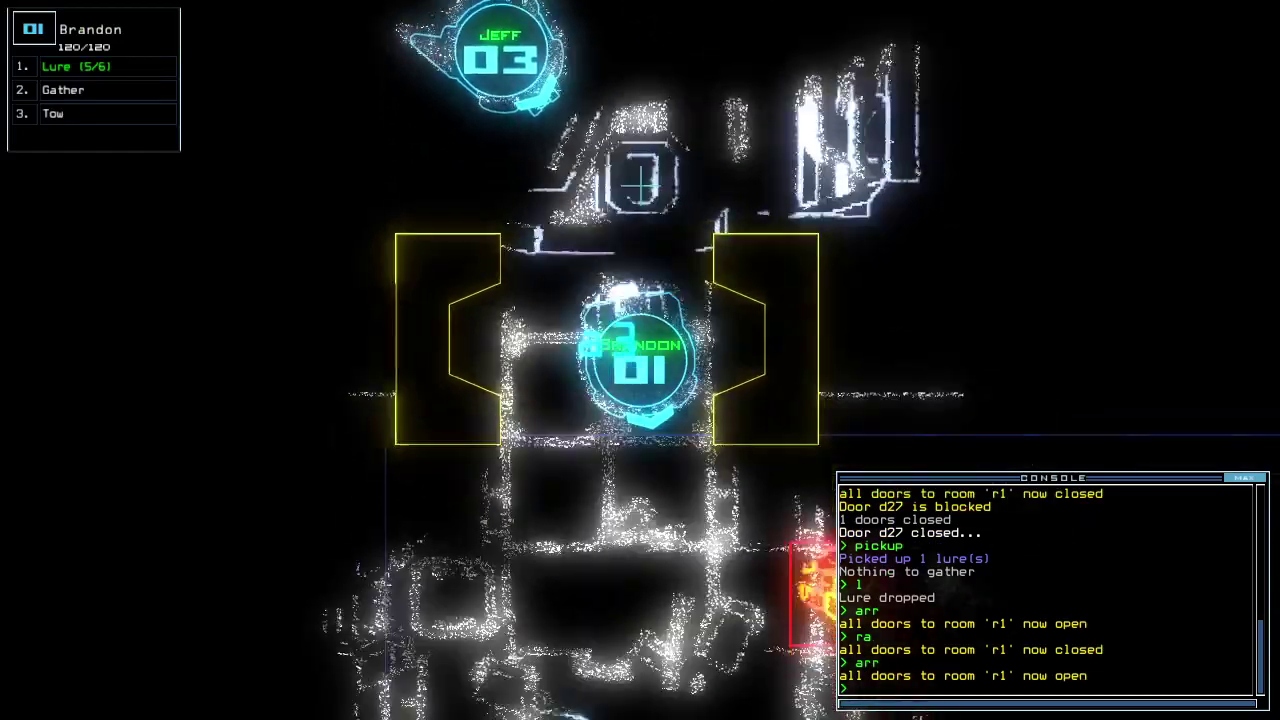
text(ra)
key(Return)
key(Tab)
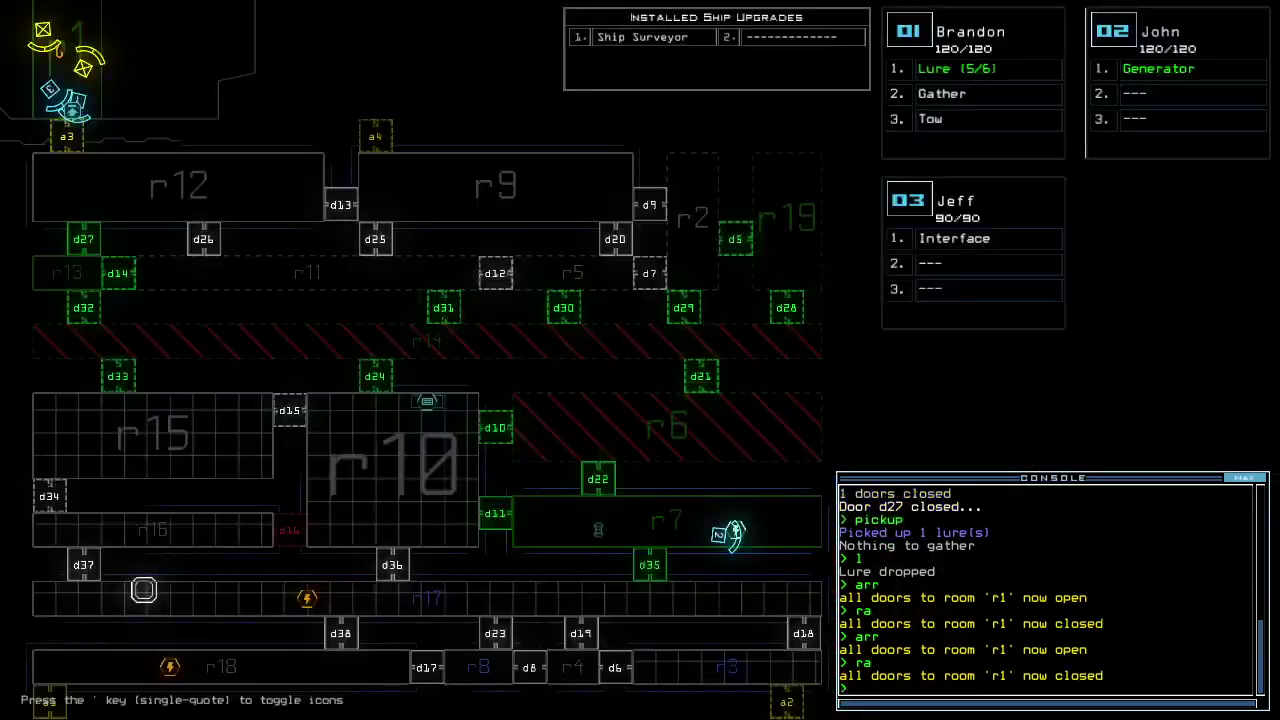
key(Tab)
key(Tab)
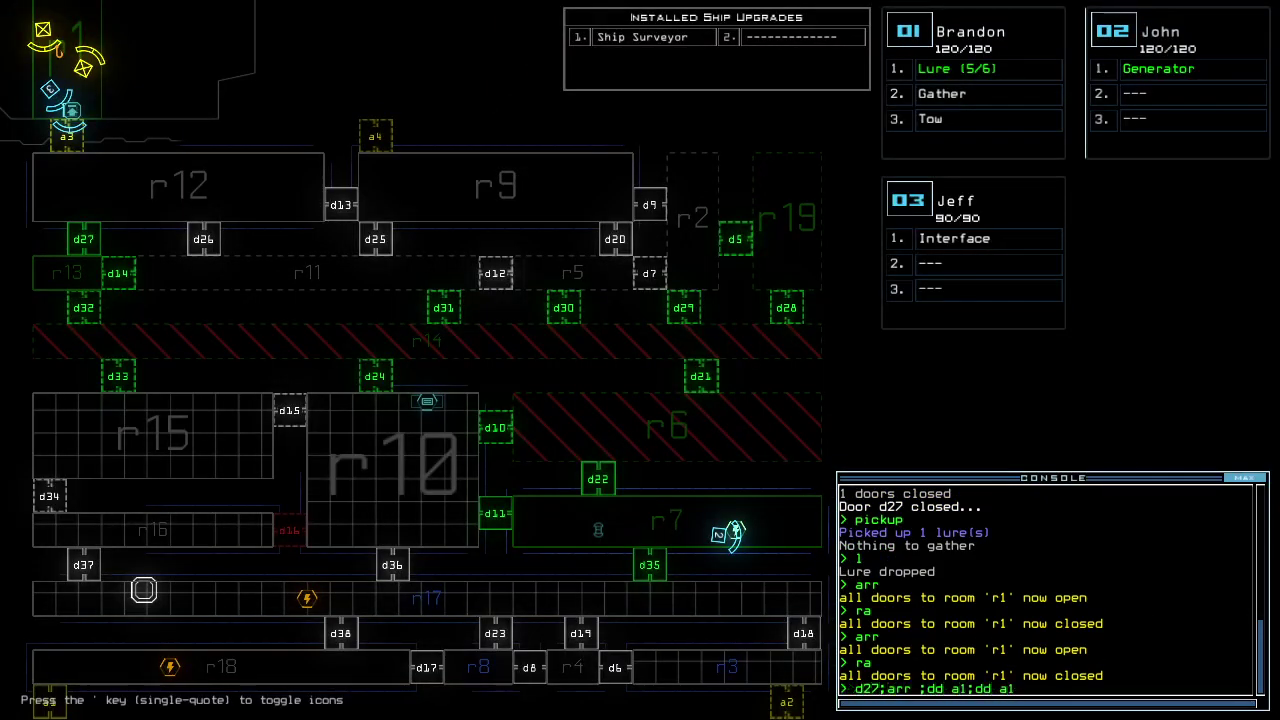
text(d14)
Open d27, undock from a1, vent r13 through d14, re-dock at a3 and toggle d35
key(Return)
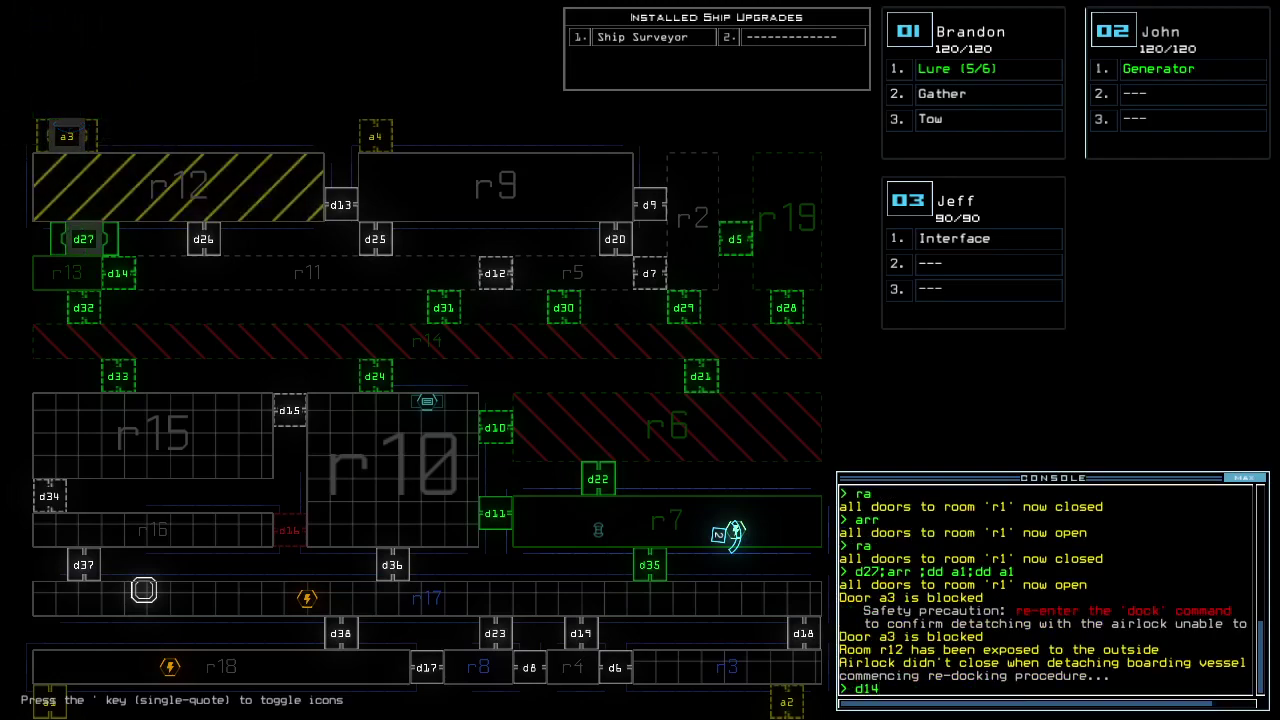
key(Return)
text(vv)
key(Return)
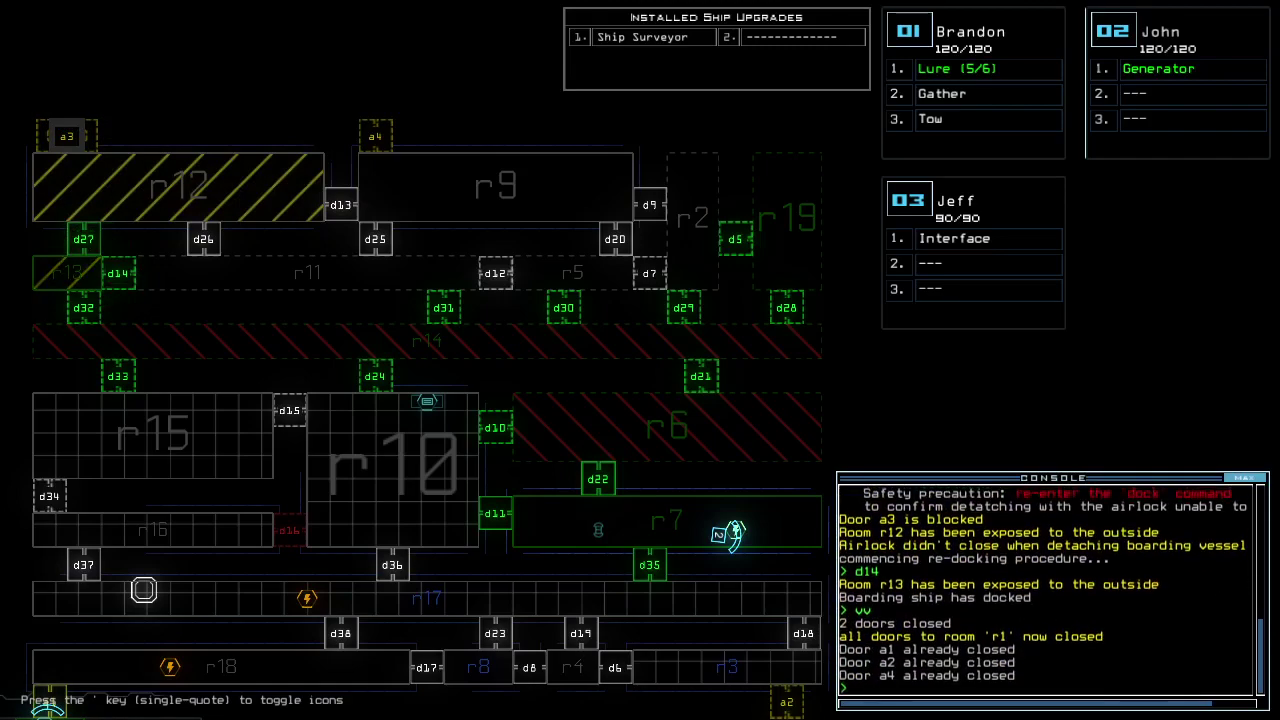
text(dd a3)
key(Return)
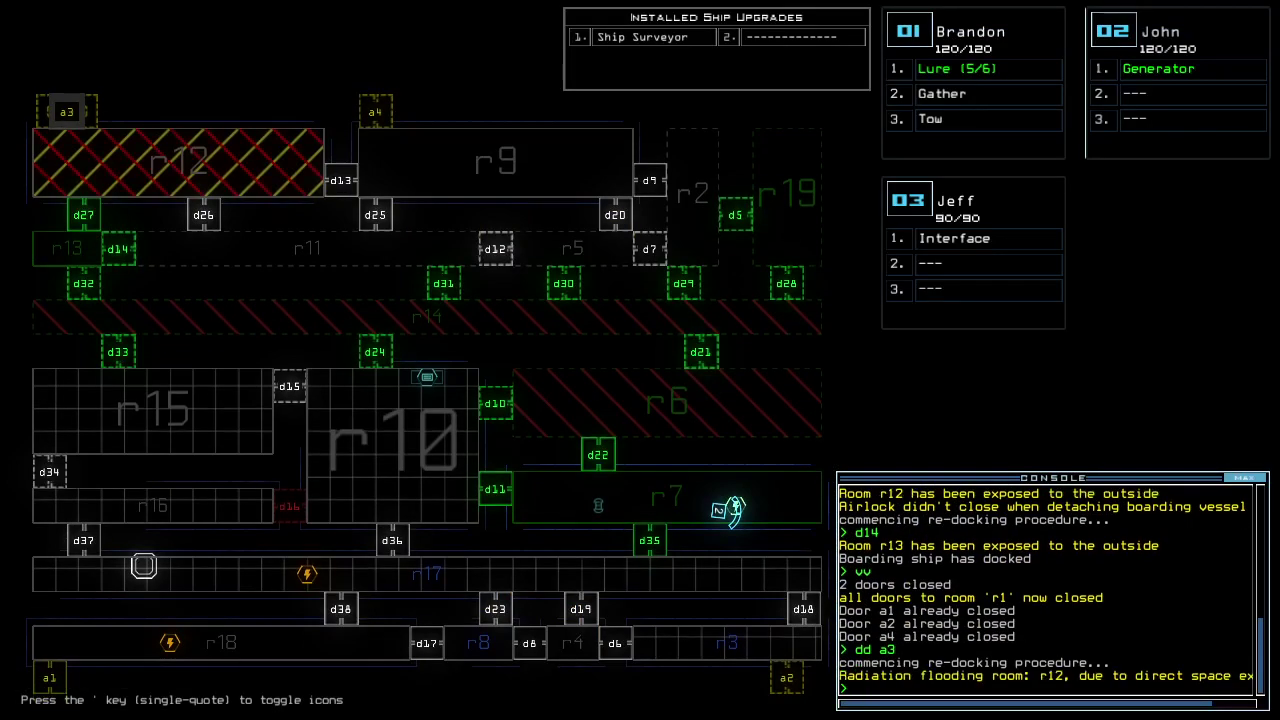
text(a3)
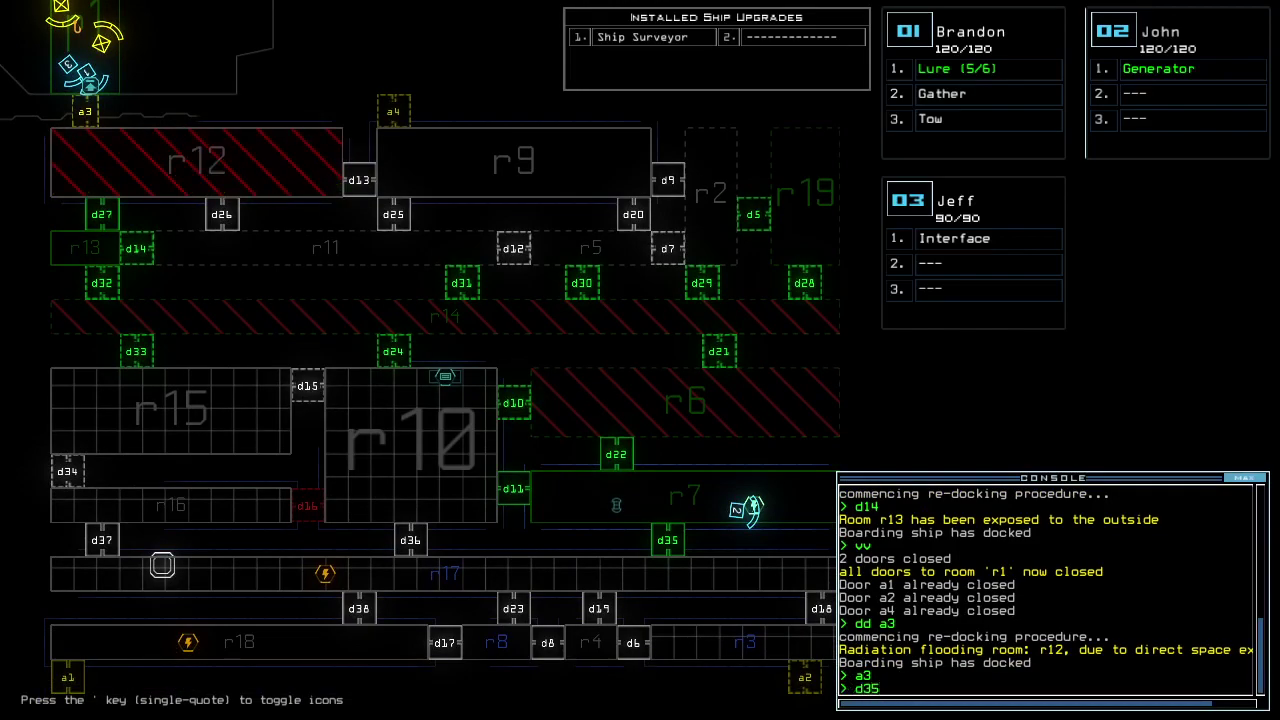
key(Return)
Drive John through d35 and left along the corridor, then send him toward d38
key(Tab)
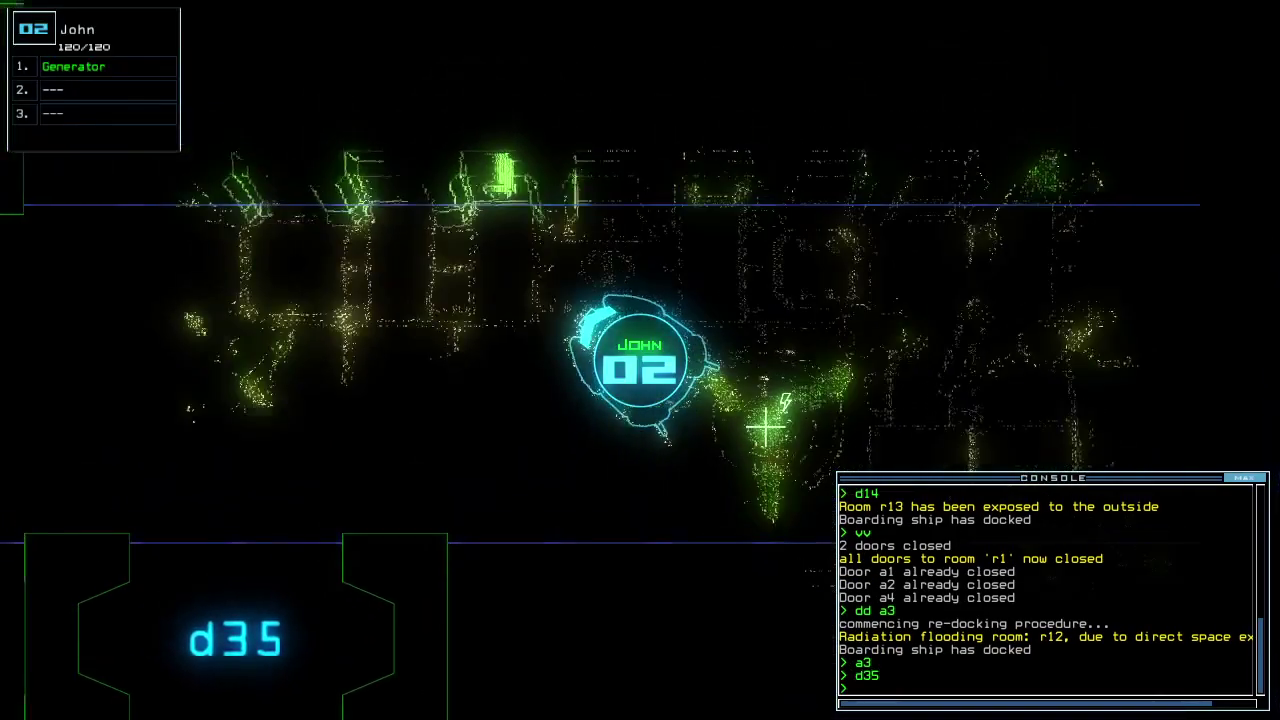
key(Down)
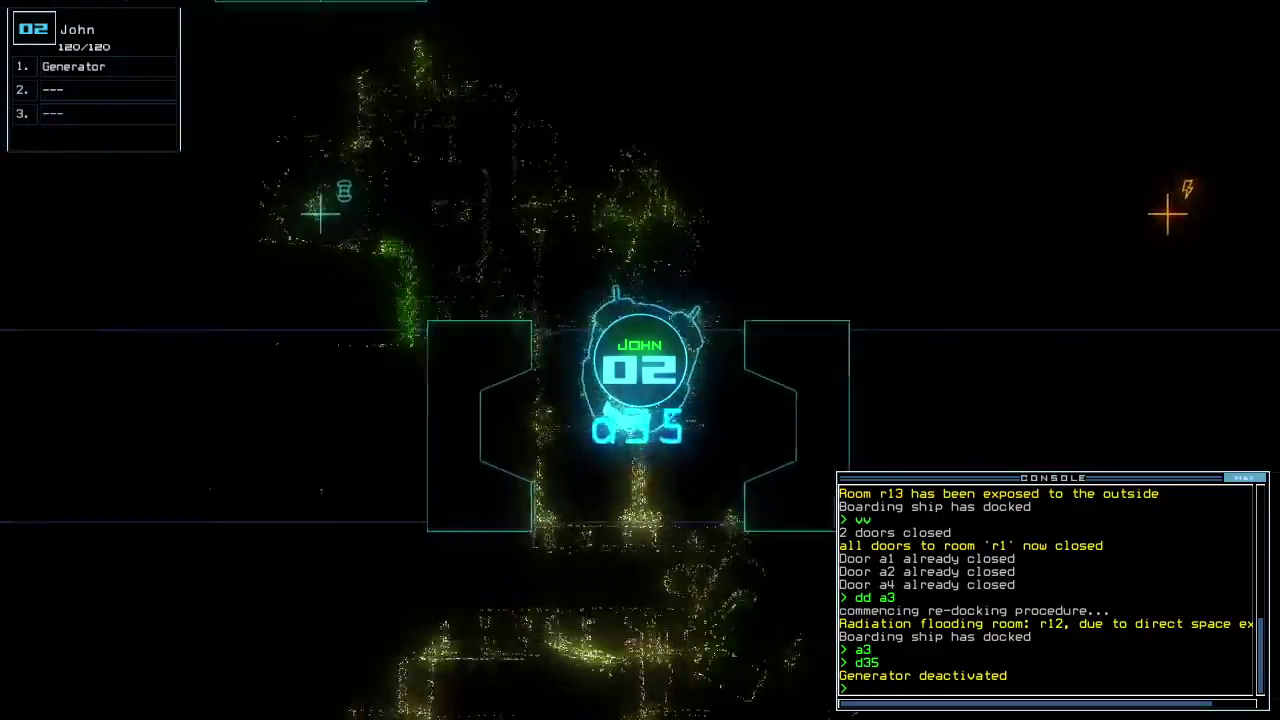
key(Left)
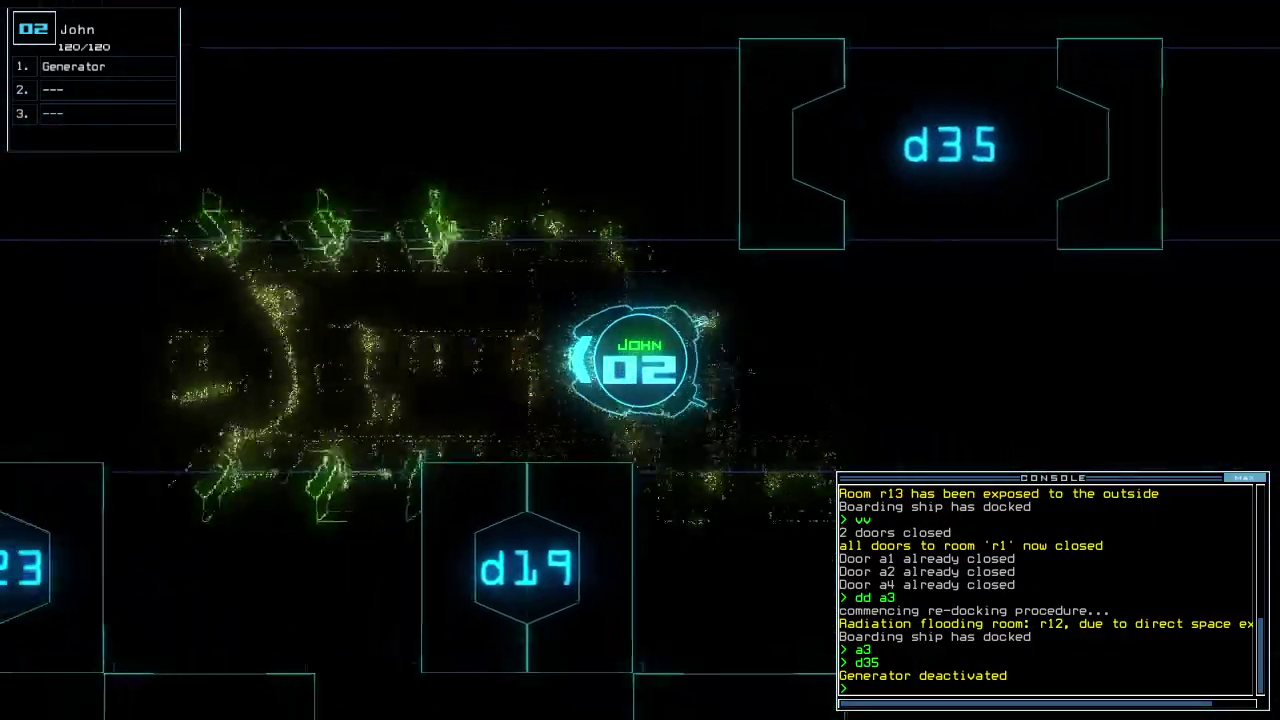
key(Left)
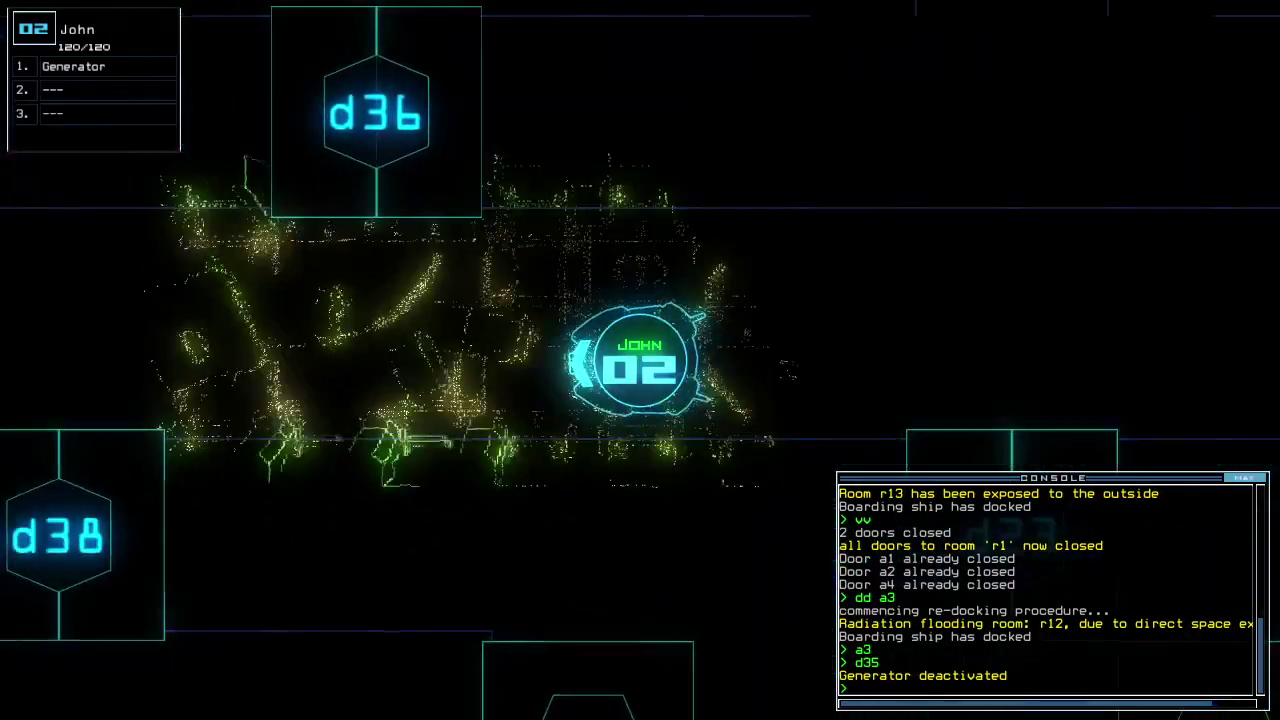
text(ge)
key(Tab)
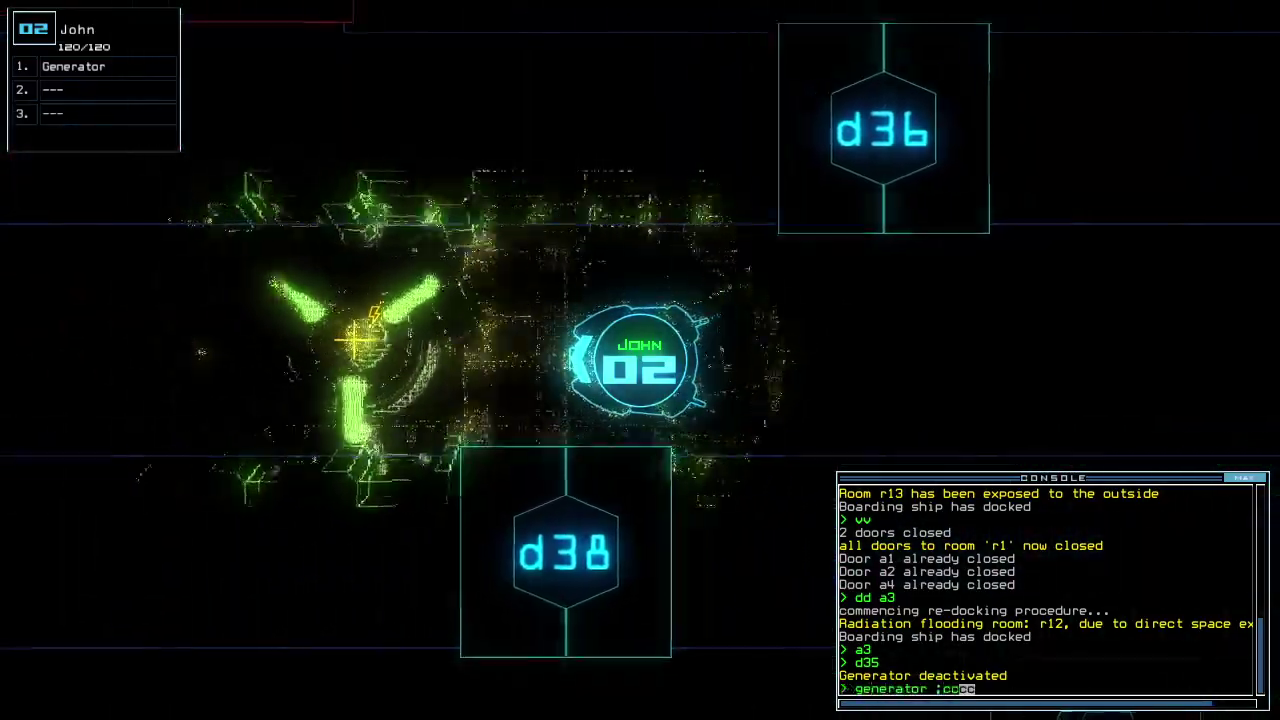
key(Return)
text(d38)
key(Return)
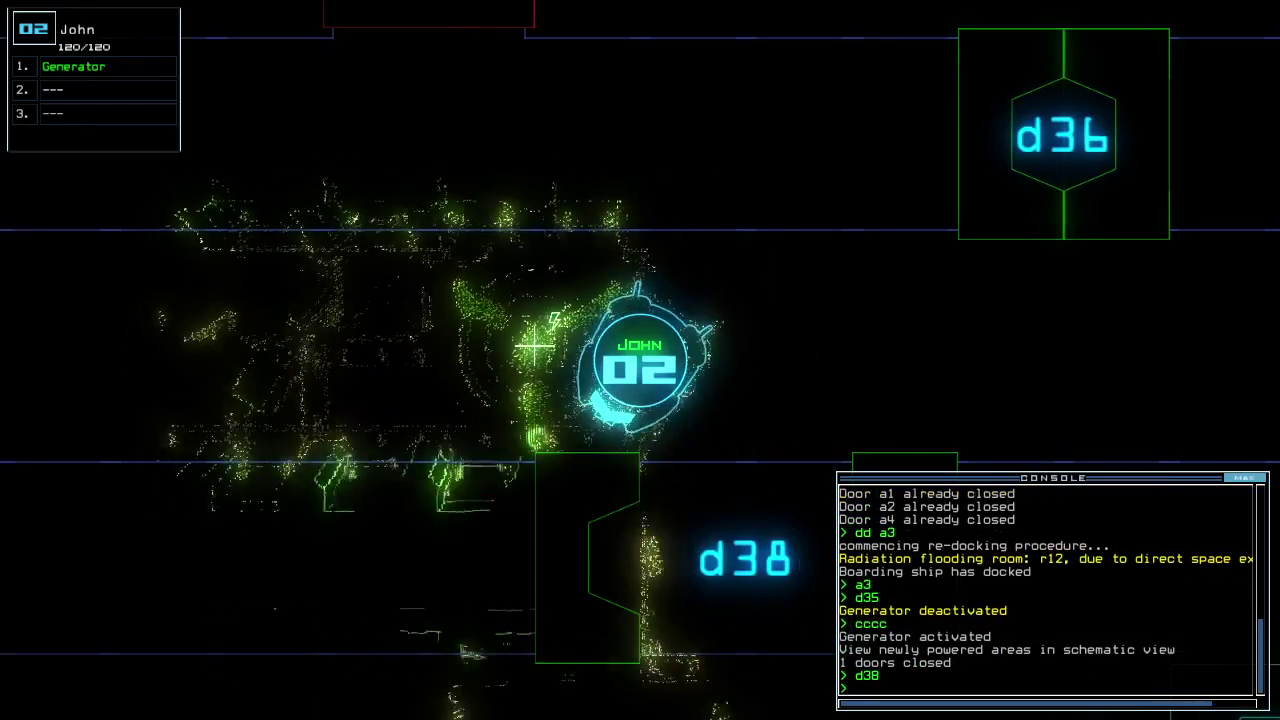
text(d)
Re-dock the ship at a1, mark room r13 and check the elapsed mission time
key(Tab)
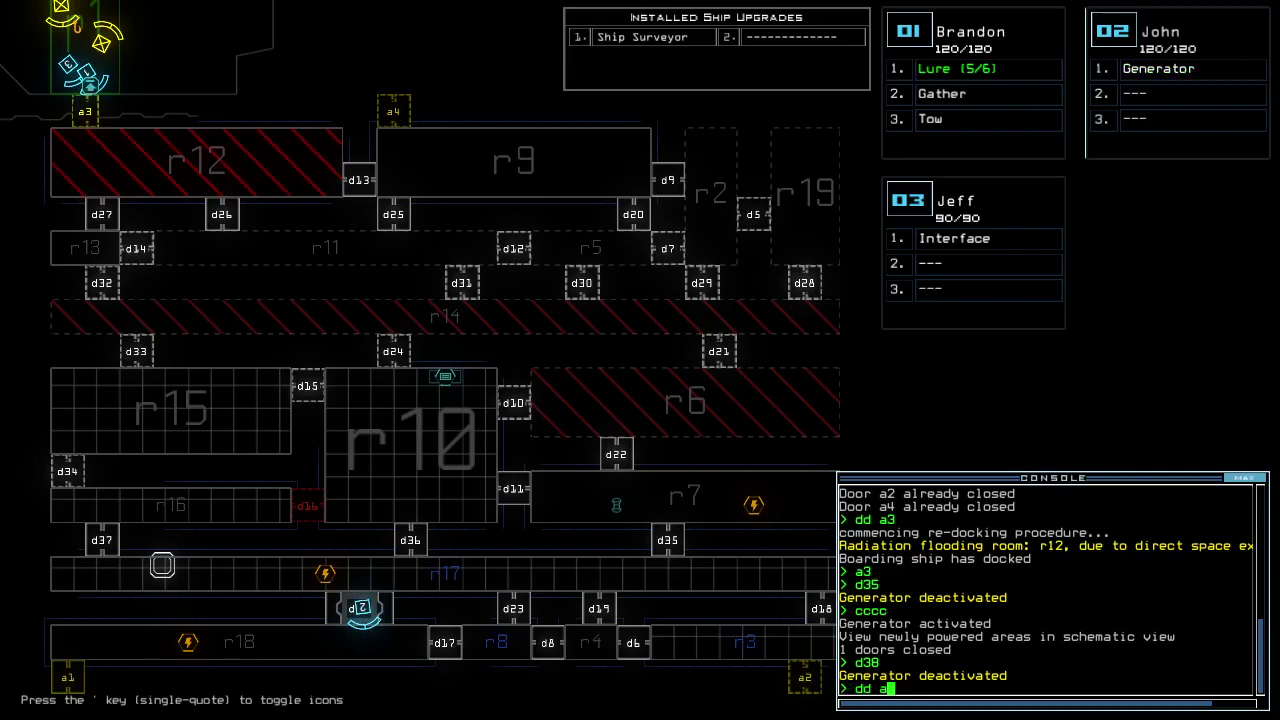
text(f r1)
key(Return)
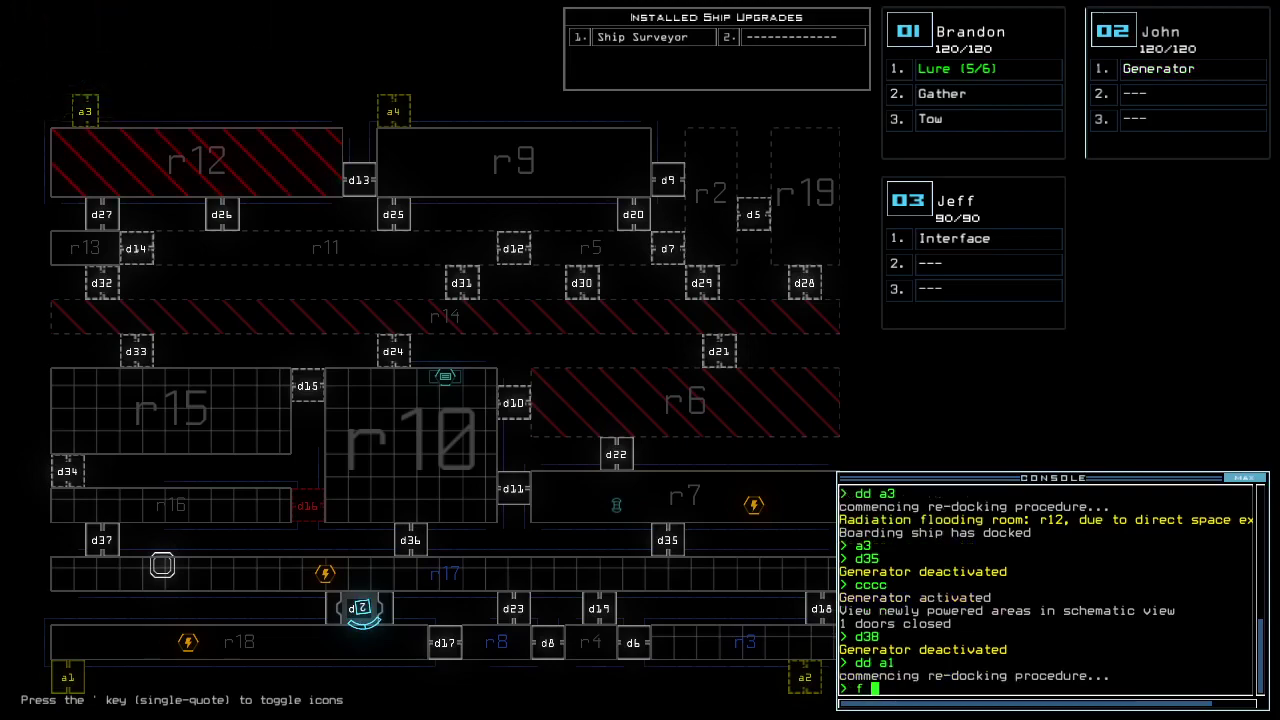
text( r13)
key(Return)
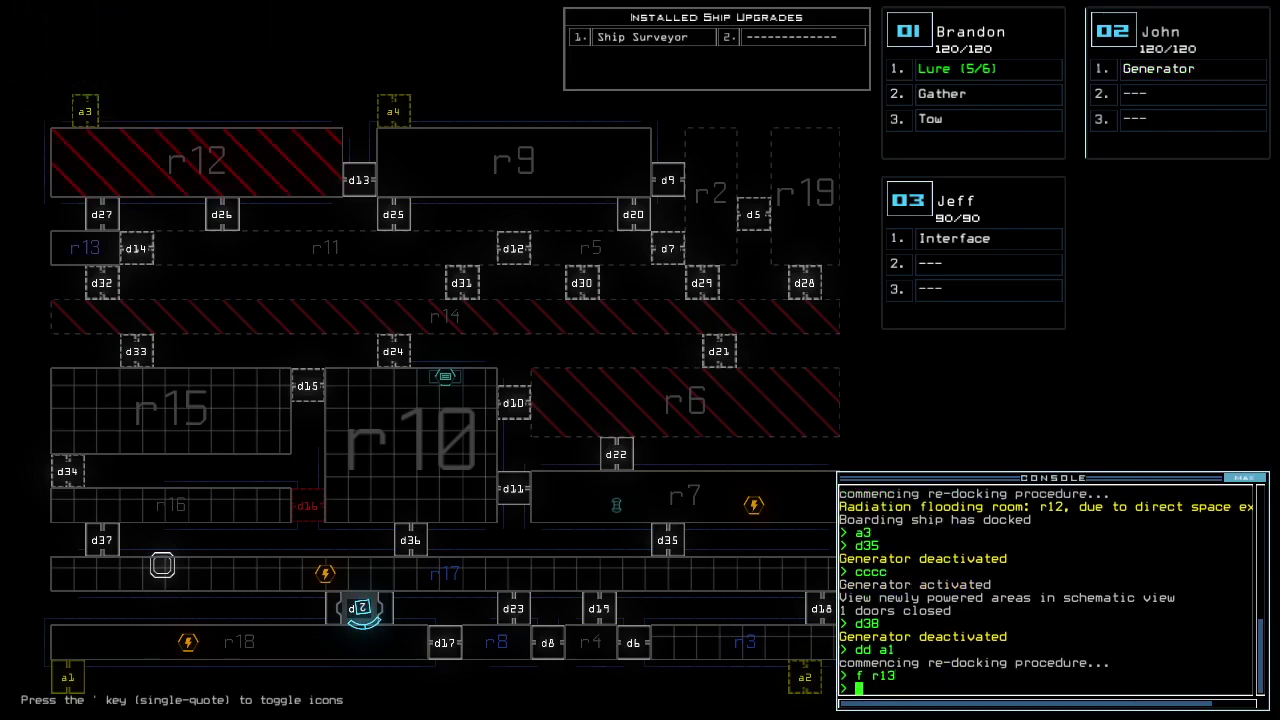
key(Tab)
text(f r1)
key(BackSpace)
key(BackSpace)
key(BackSpace)
text(te)
key(Return)
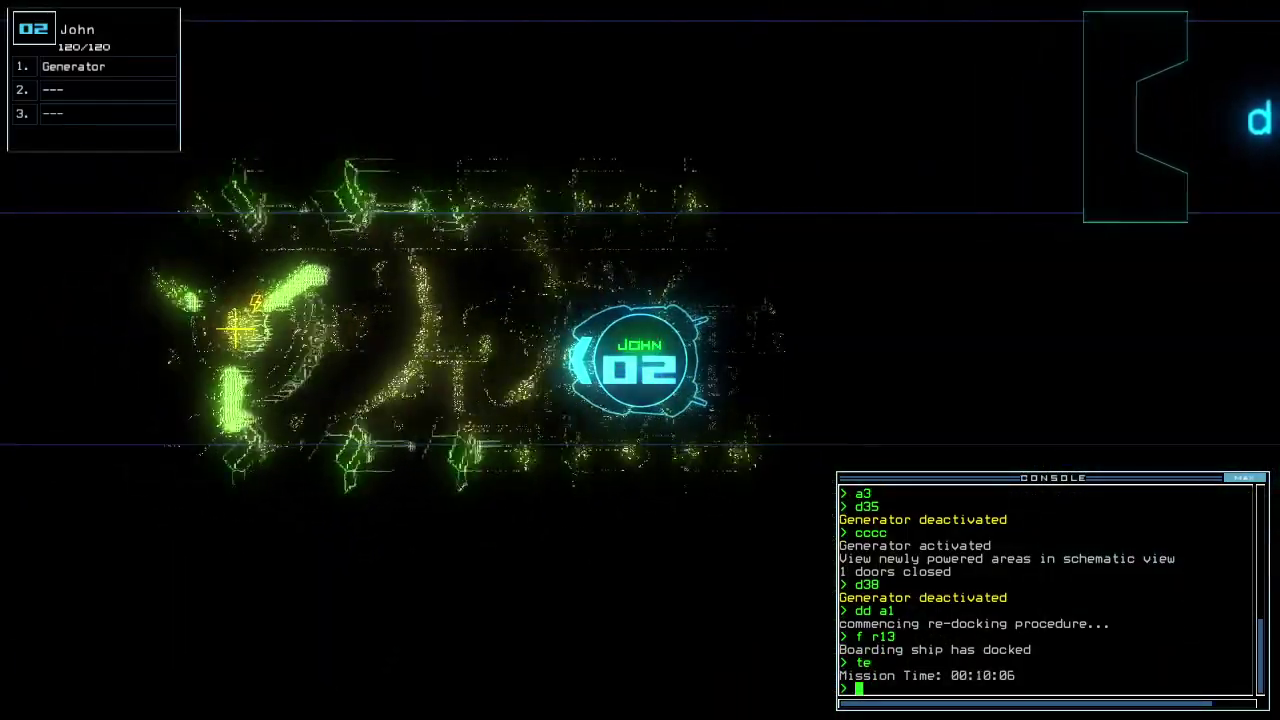
text(generator)
Start John's generator and cycle room r1's doors open, then shut
key(Return)
text(ar)
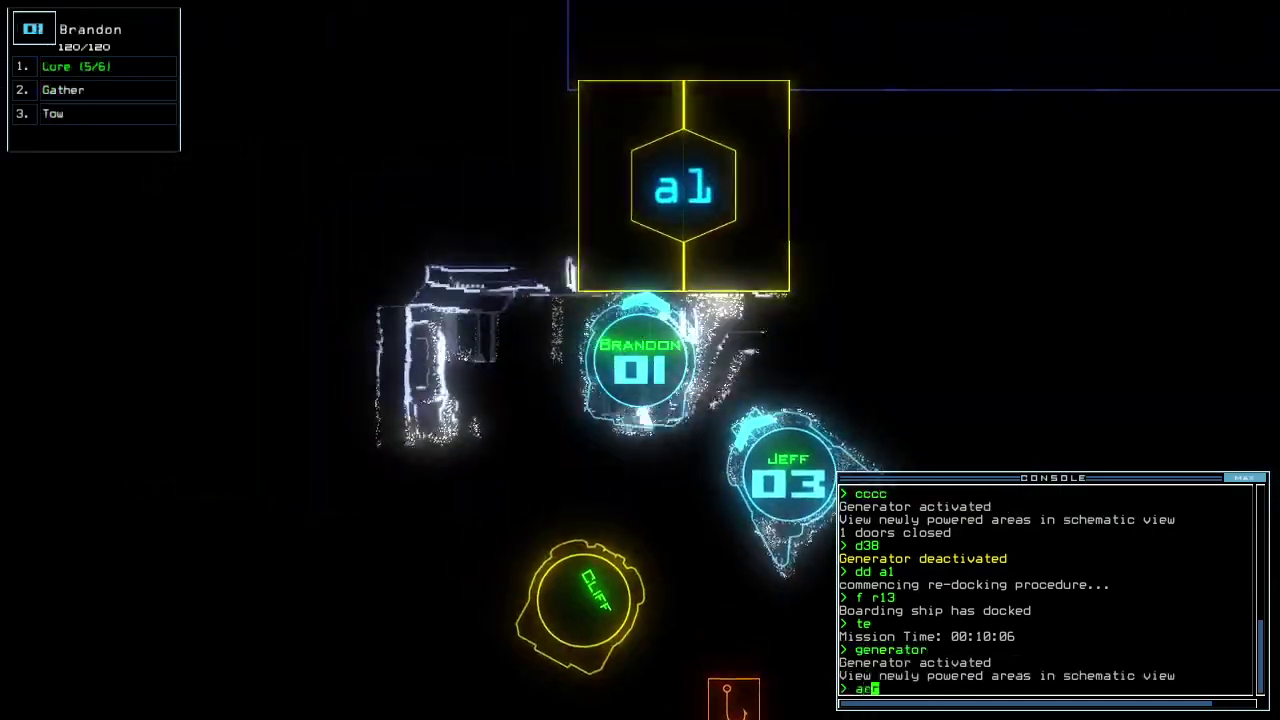
text(r)
key(Return)
text(r)
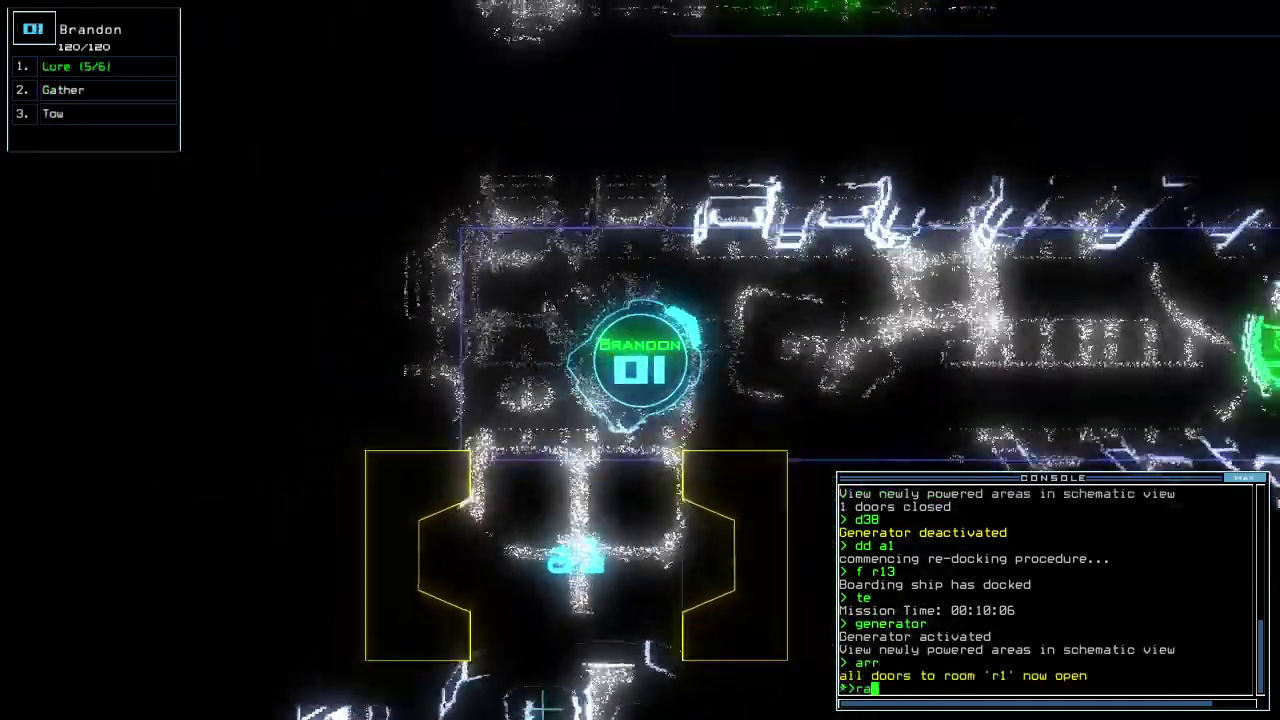
key(Return)
text(cccc)
key(Return)
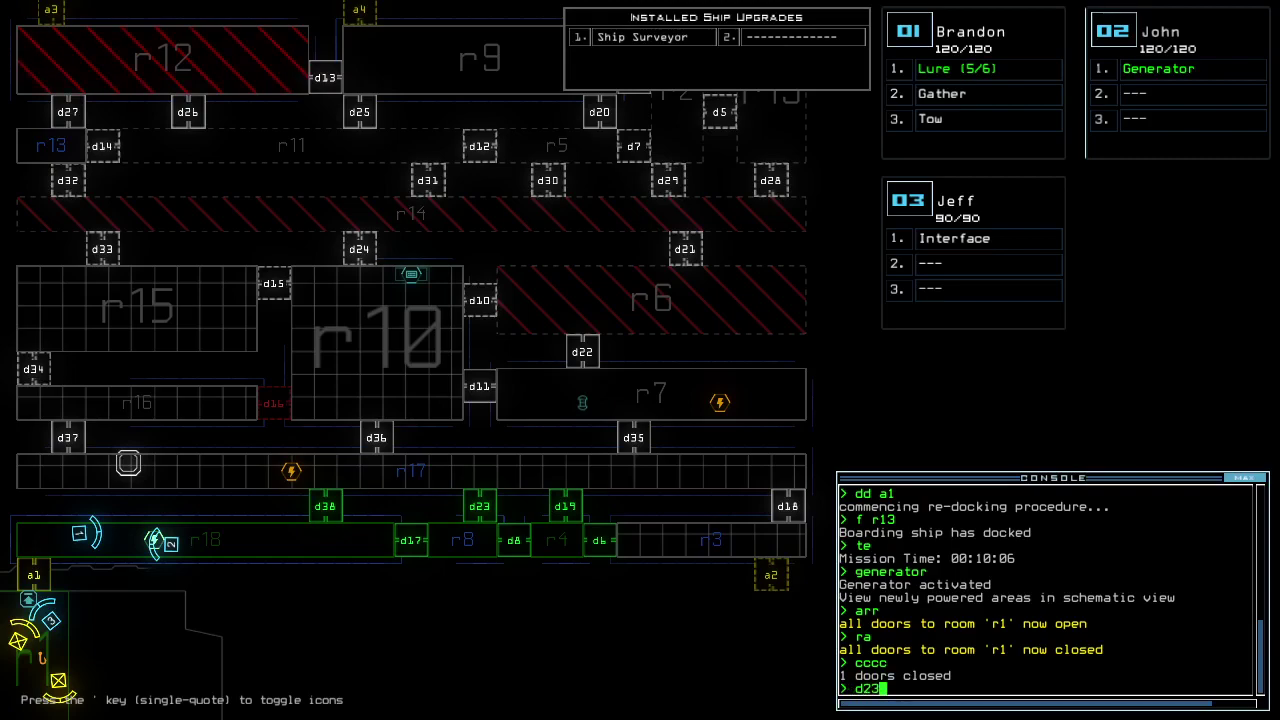
Open door d23 and bring up Brandon's camera view
key(Return)
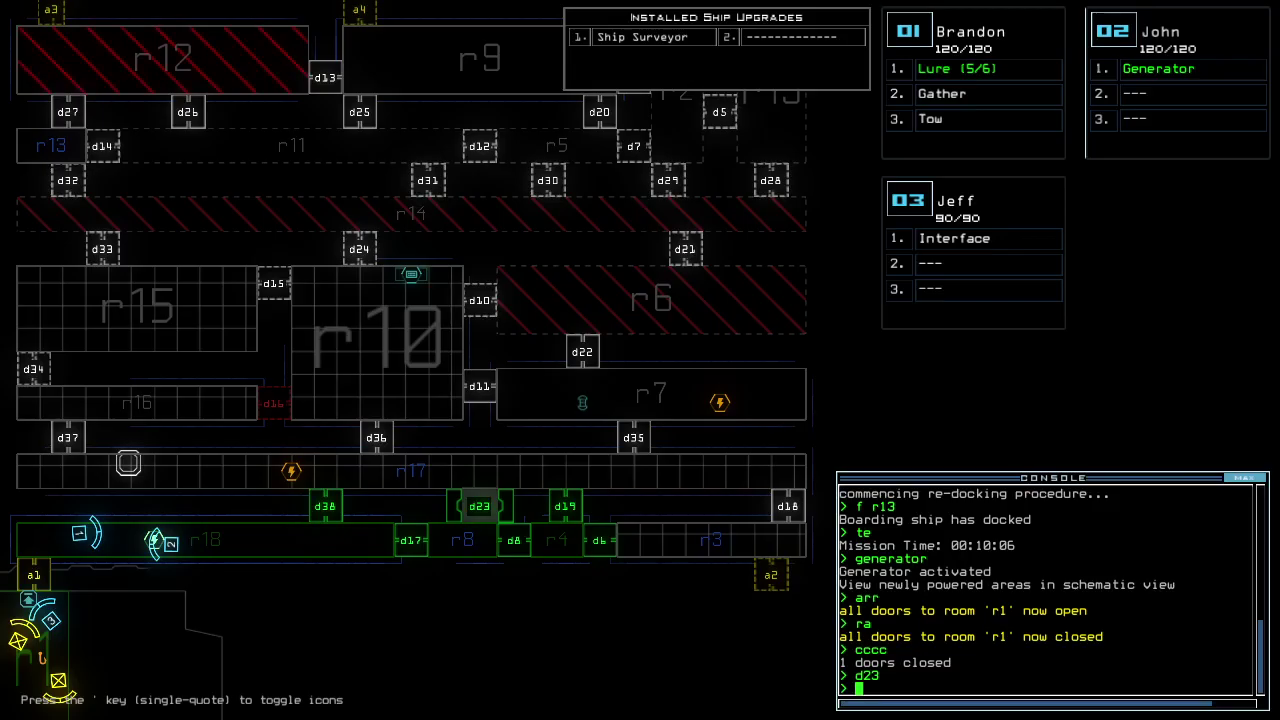
key(Tab)
key(F1)
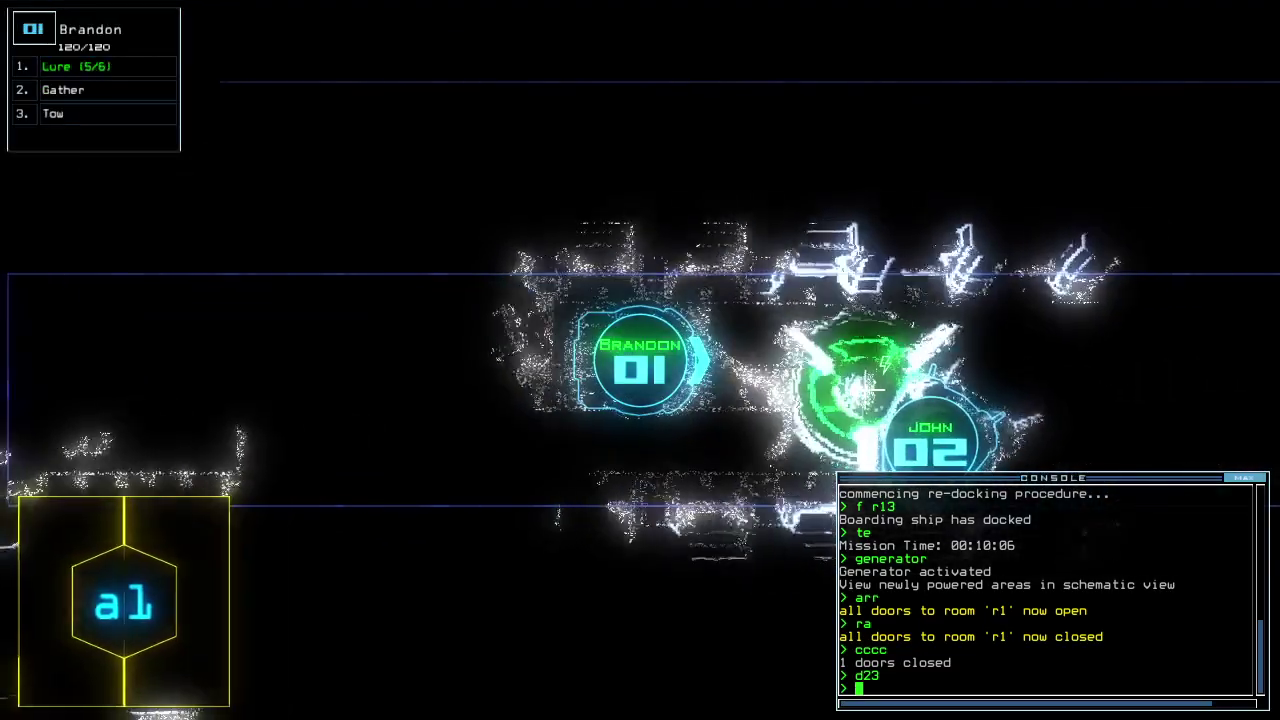
key(Tab)
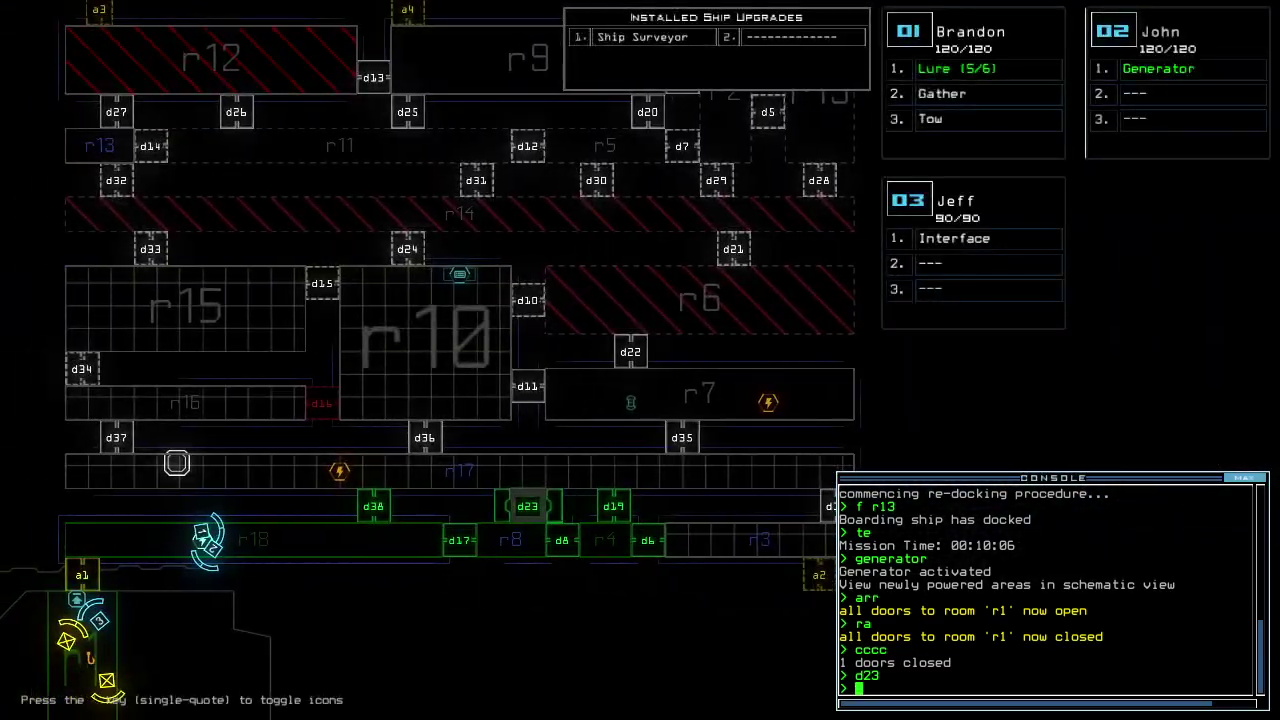
key(Tab)
text(1)
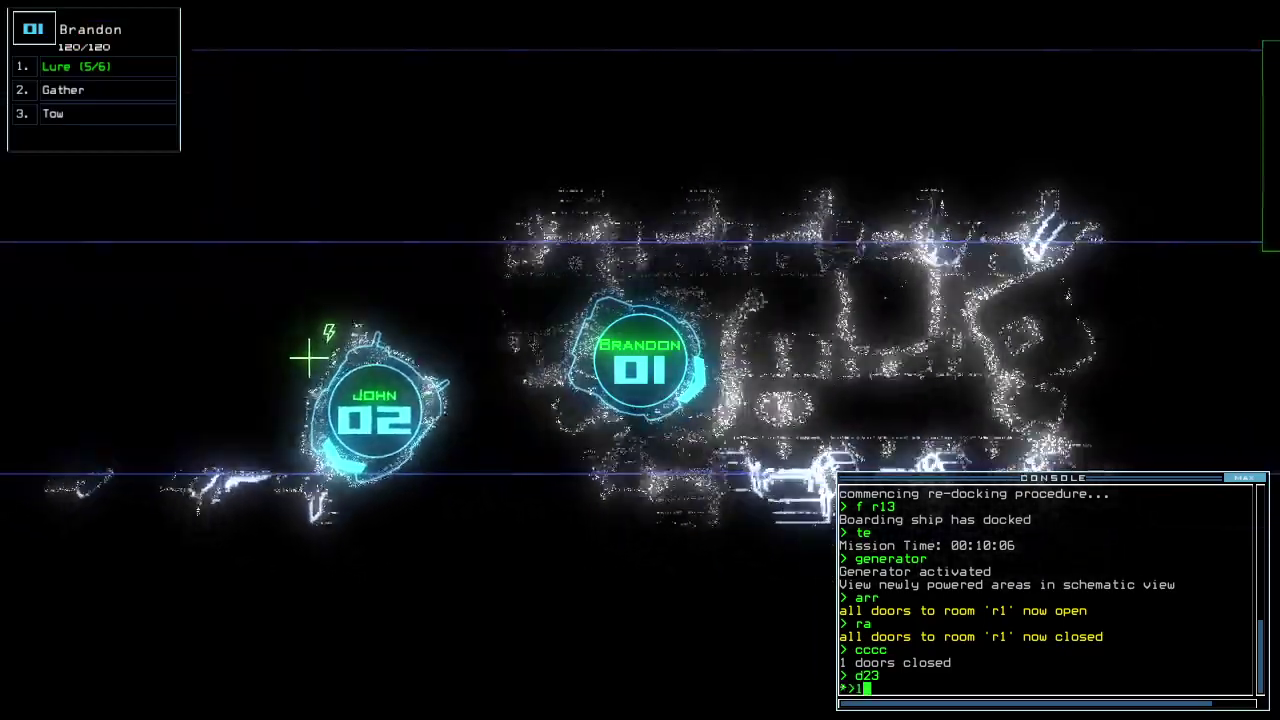
Drop Brandon's lure, open d38, close the nearby doors and recover the lure
key(Return)
text(d38)
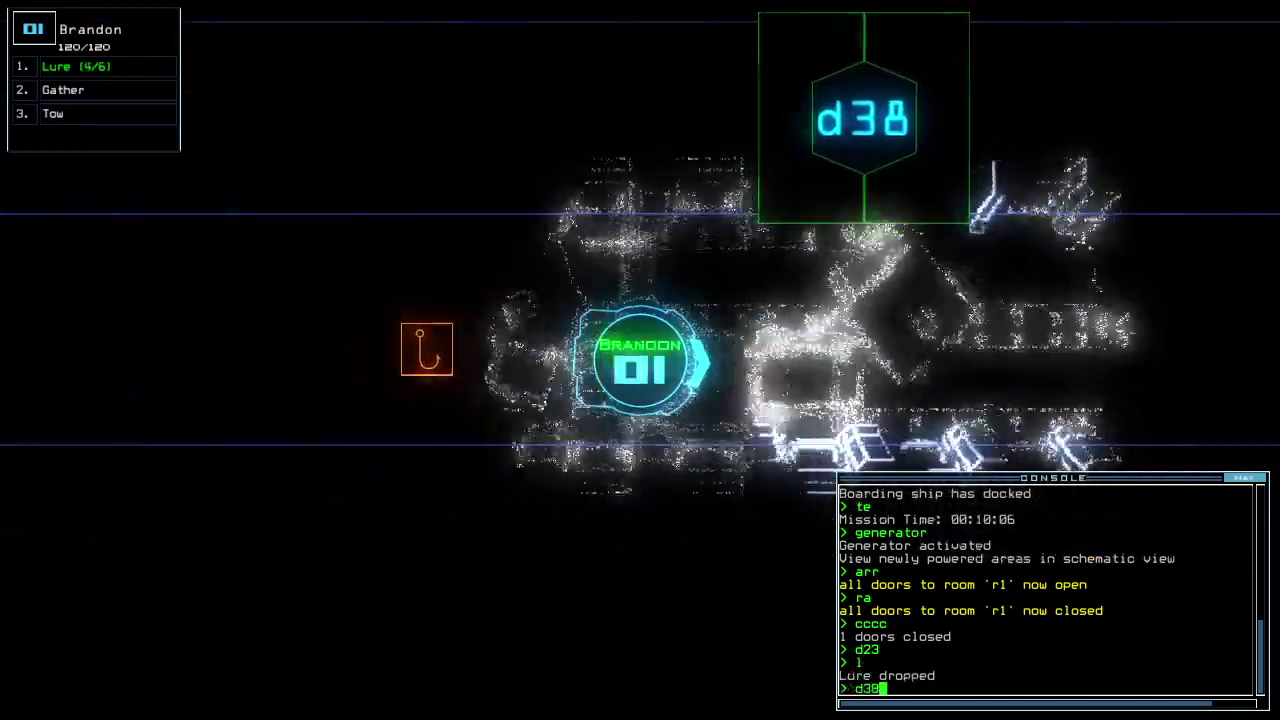
key(Return)
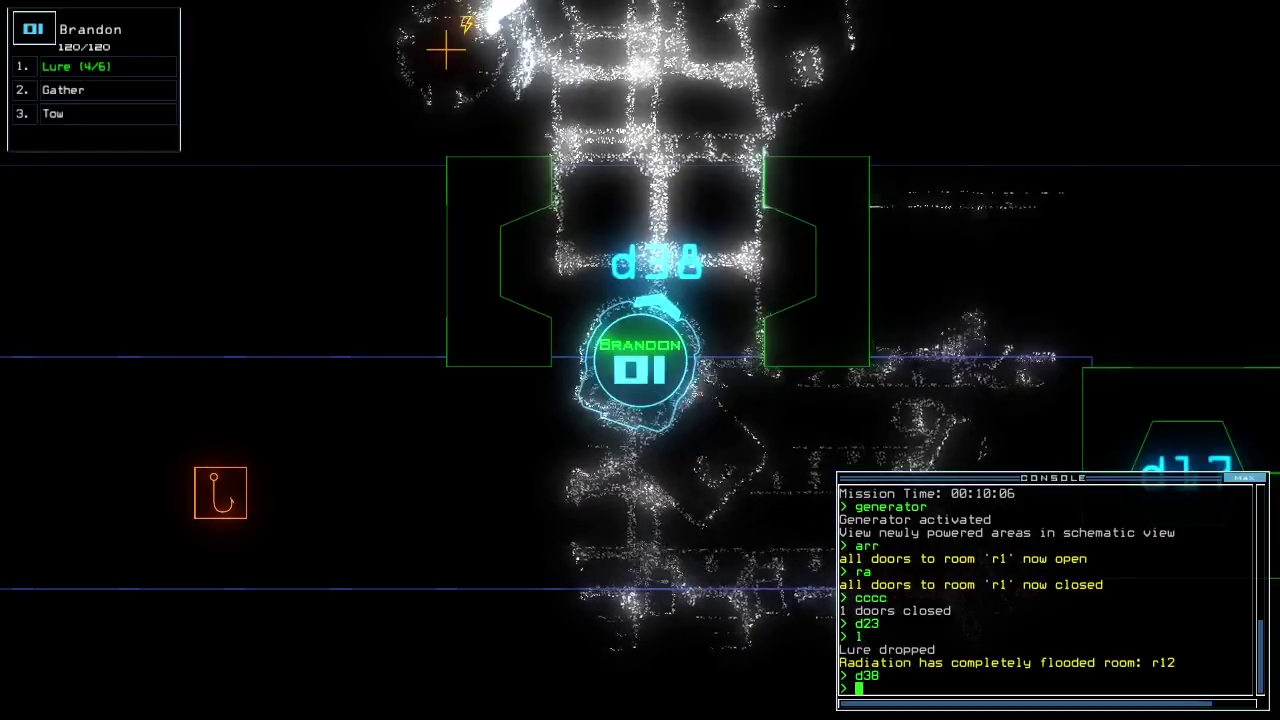
text(cccc)
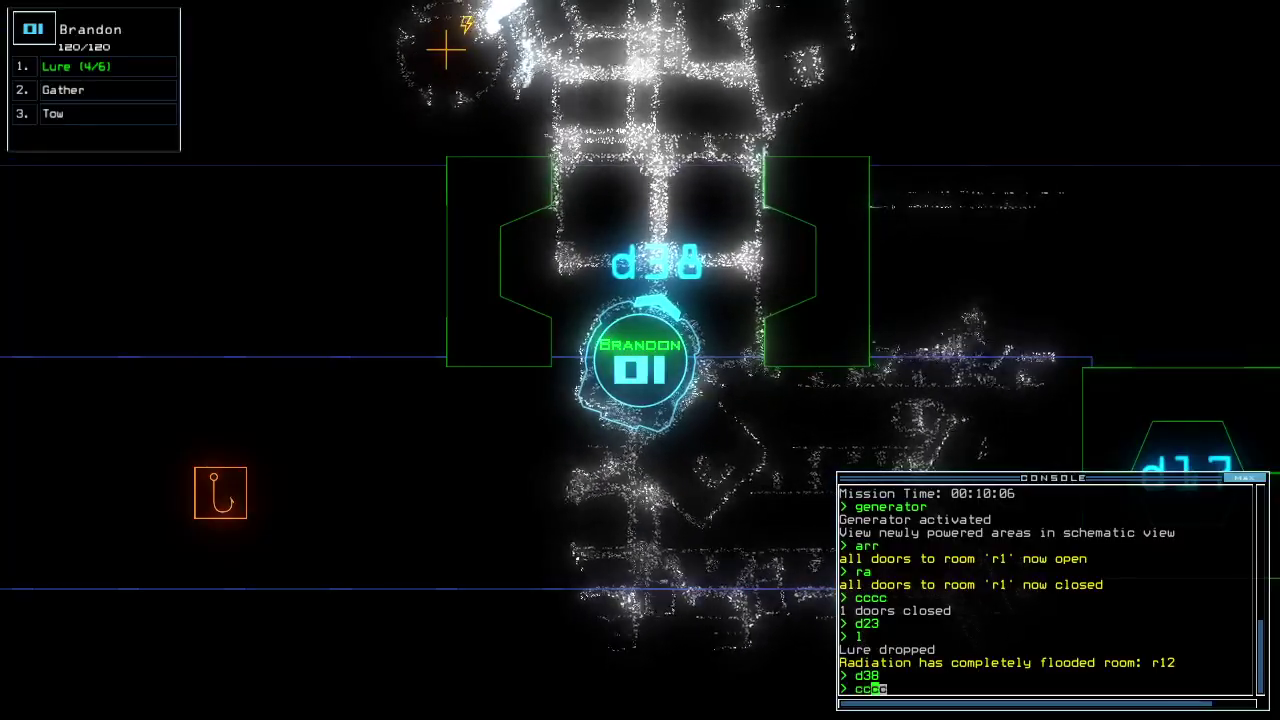
key(Return)
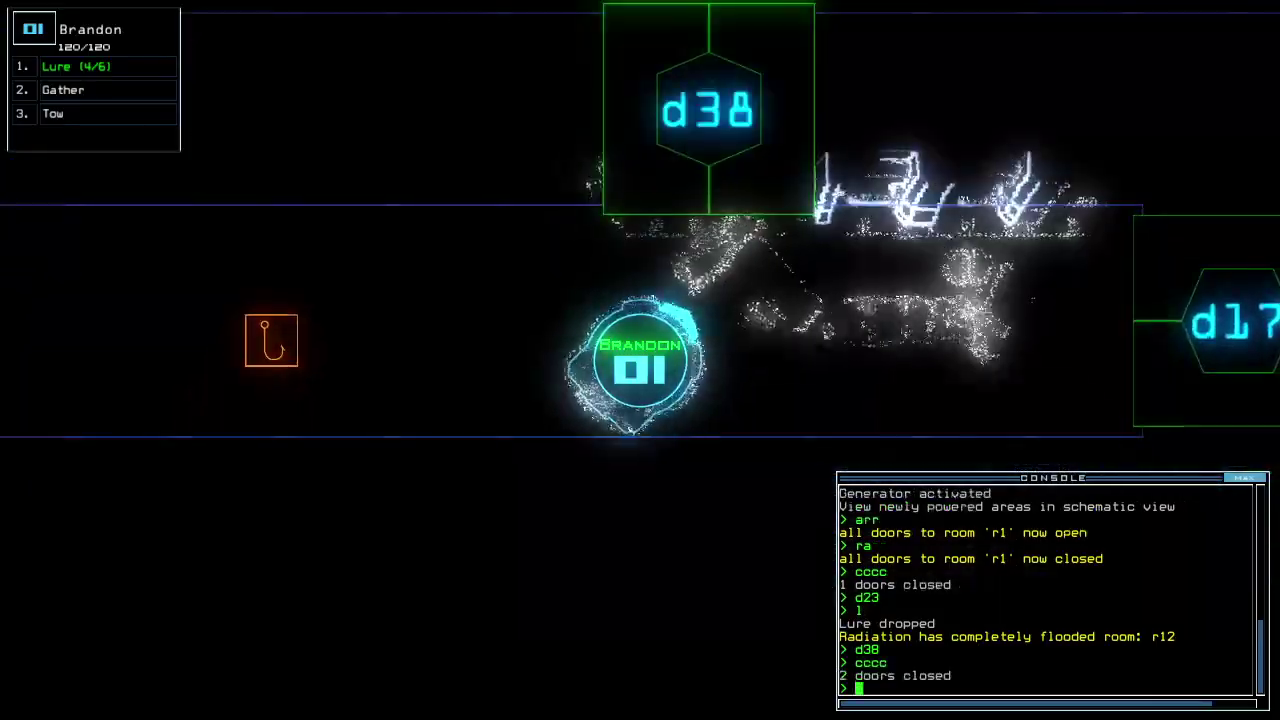
text(rpickup)
key(Return)
text(d23)
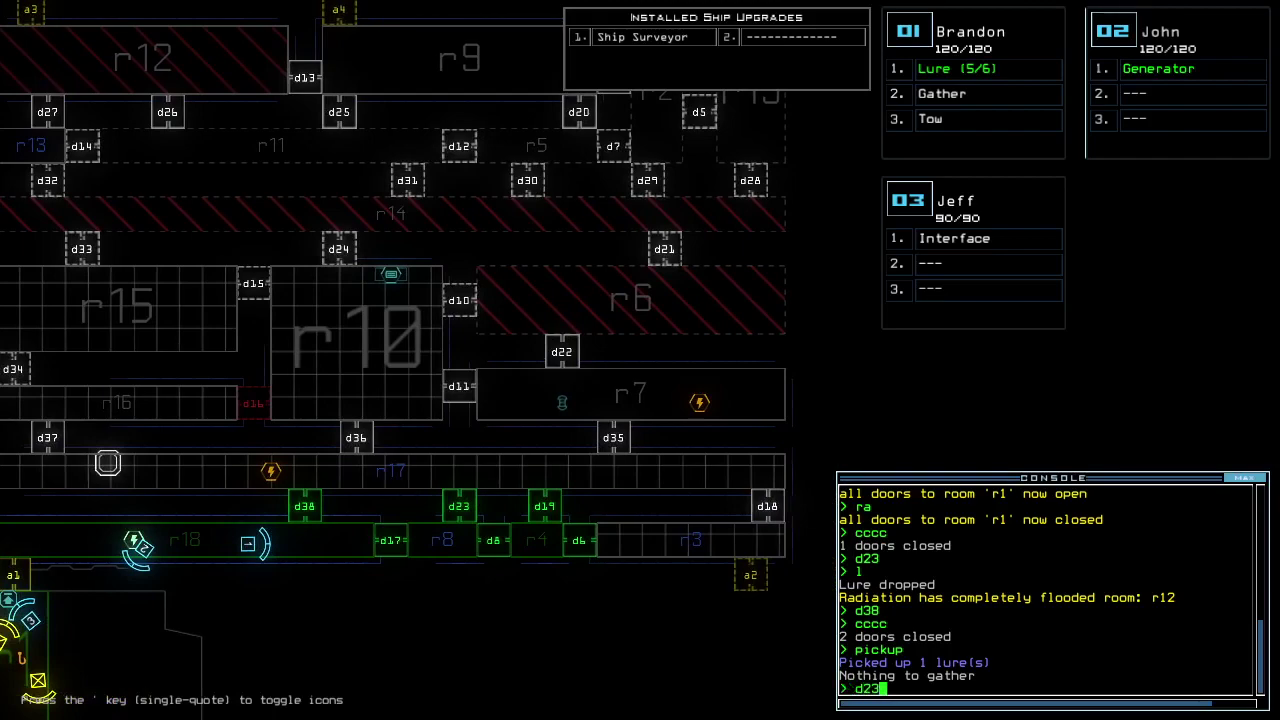
Open d23, drop Brandon's lure, and open d17 into the radiation room
key(Return)
key(Tab)
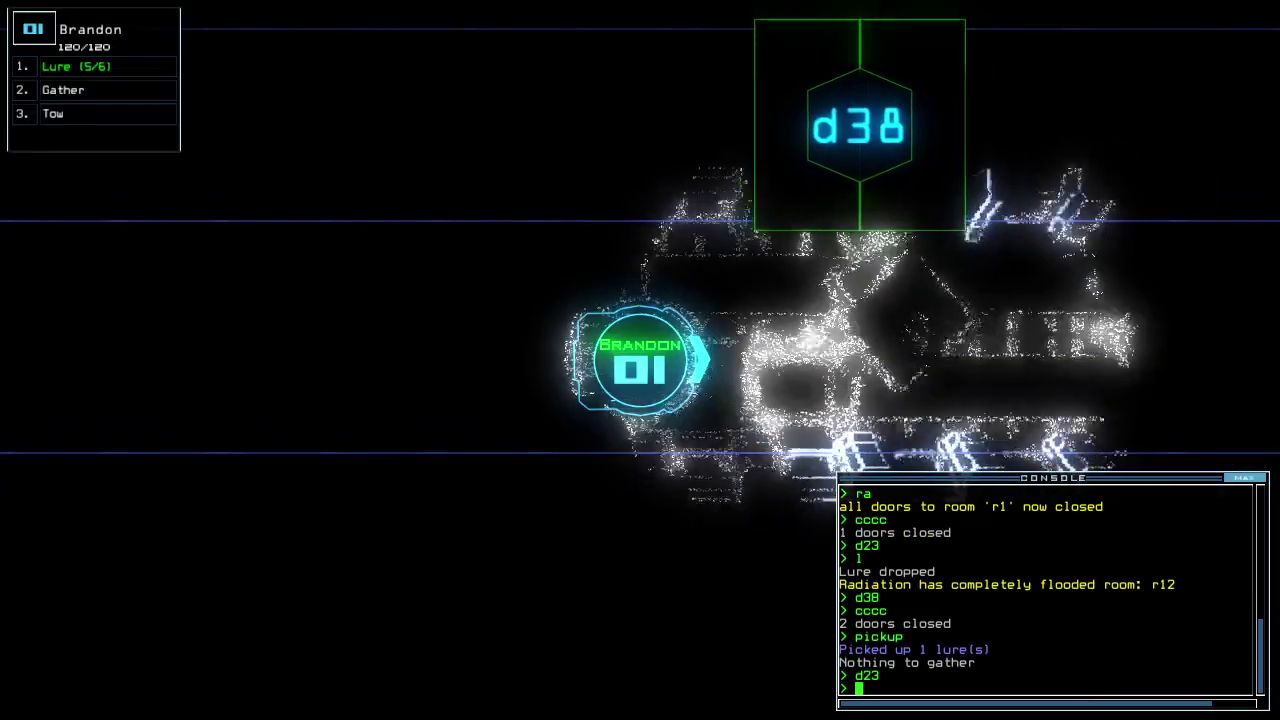
text(l)
key(Return)
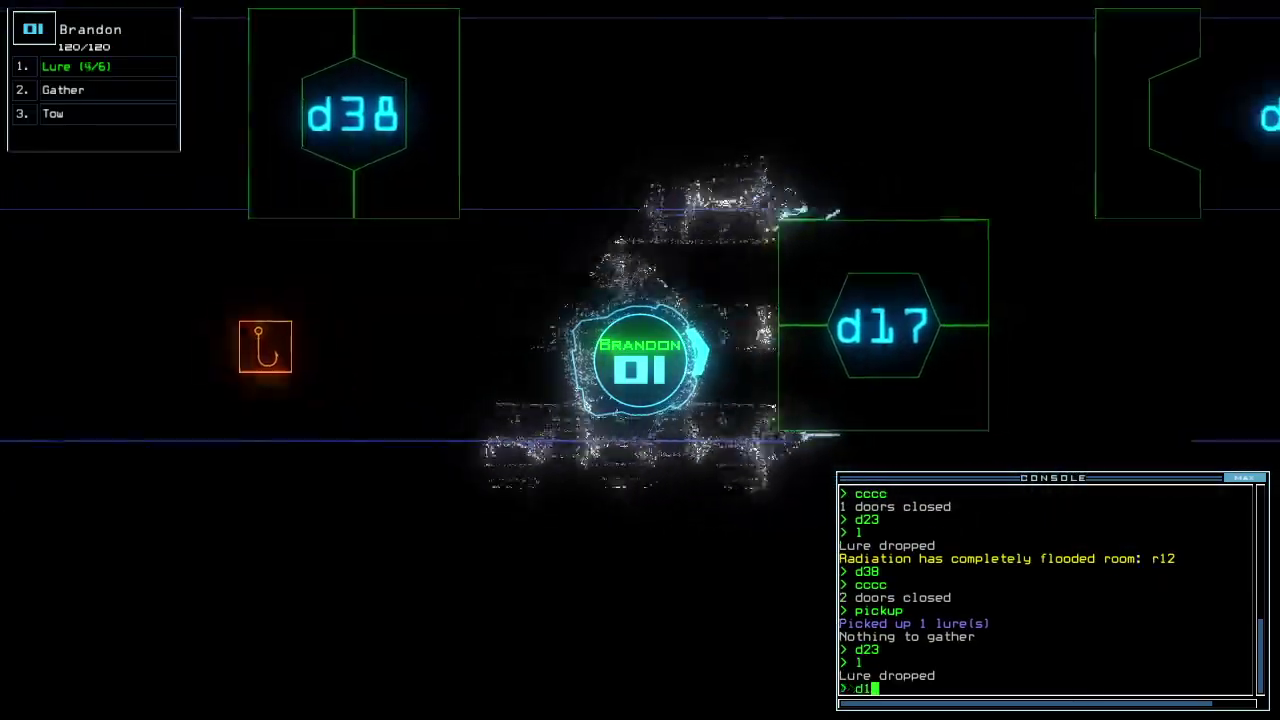
text(d17)
key(Return)
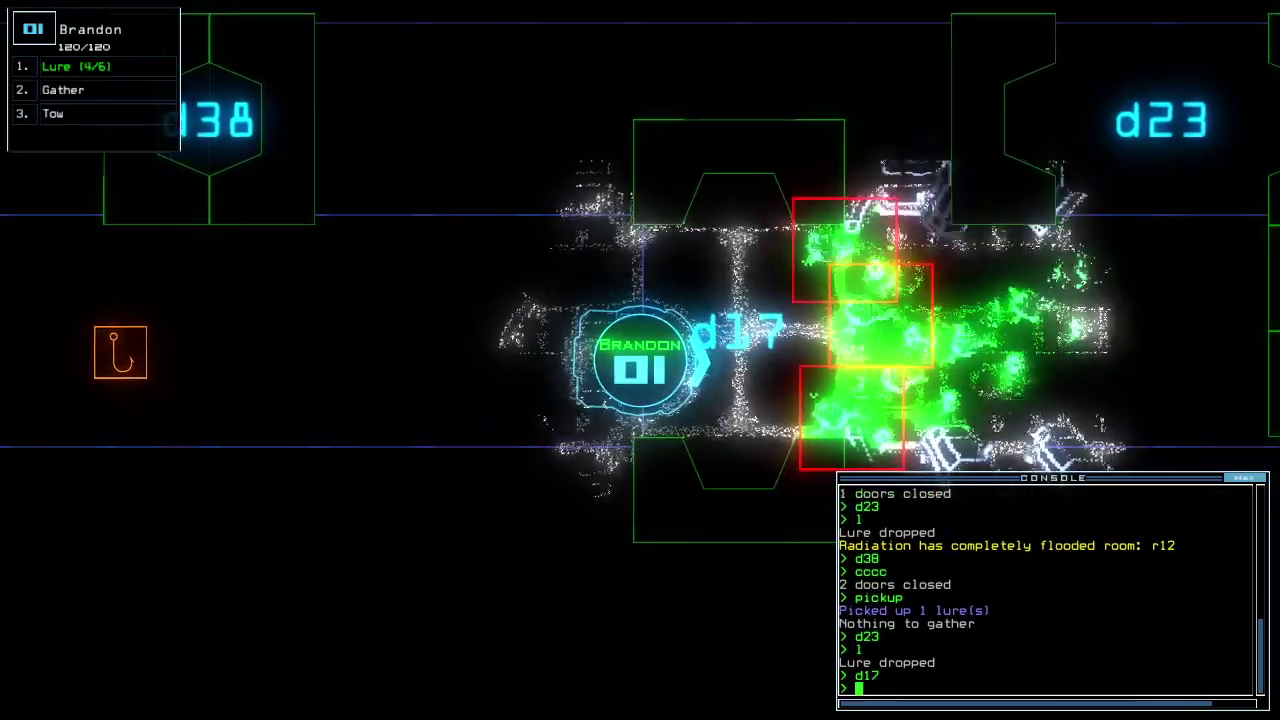
Close the nearby doors and pick the lure back up, leaving Brandon with five
key(Tab)
key(Tab)
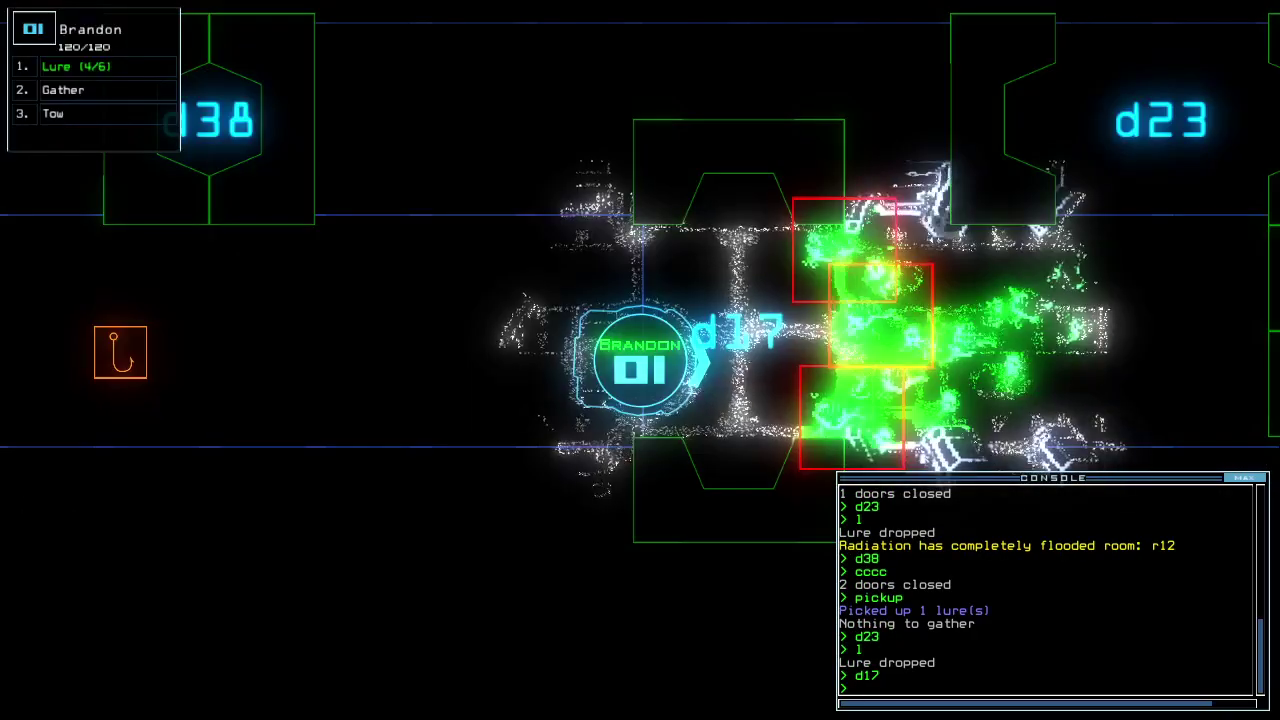
text(cccc)
key(Return)
text(pickup)
key(Return)
key(Tab)
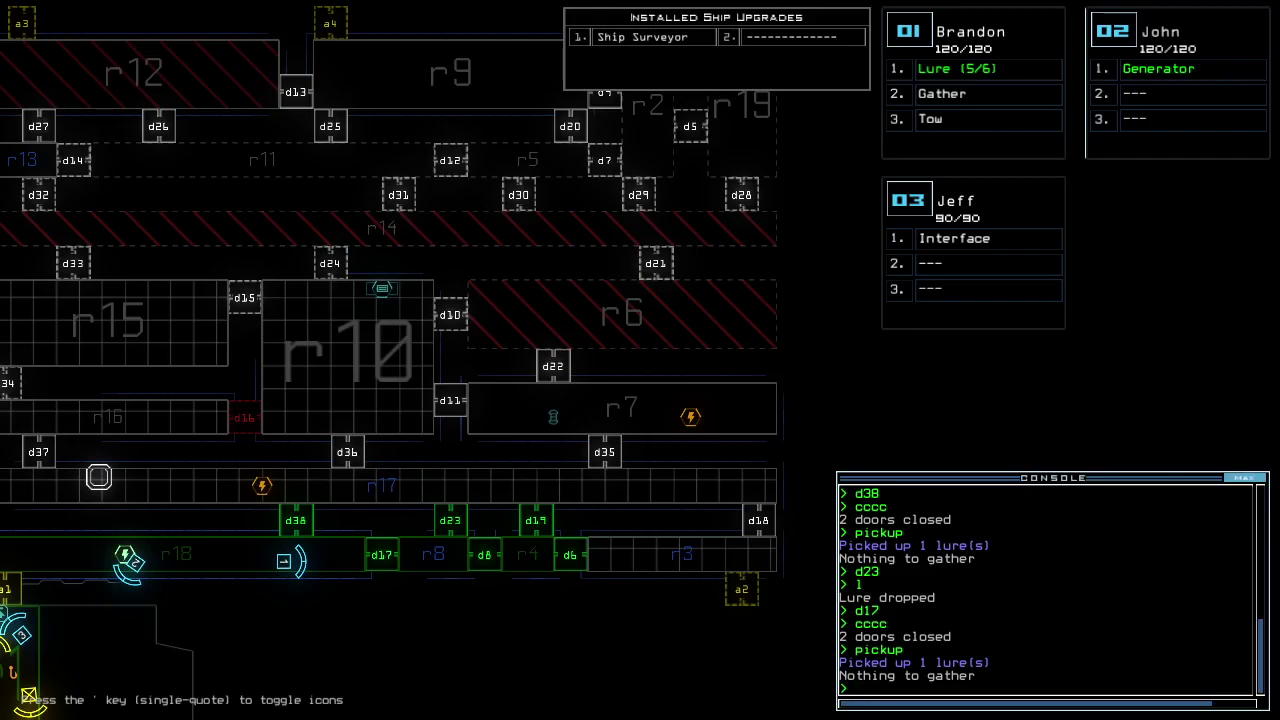
Reopen d23, drop a lure (four left) and open d17, revealing aliens beyond
key(Tab)
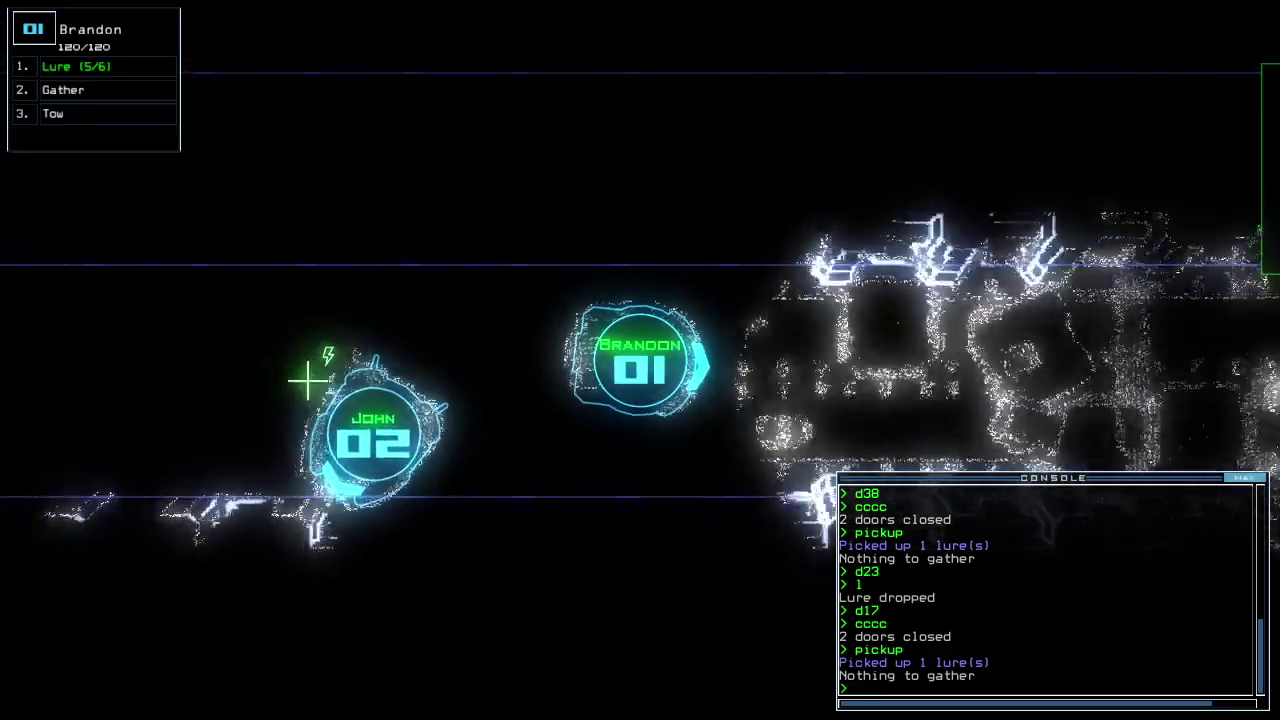
key(Tab)
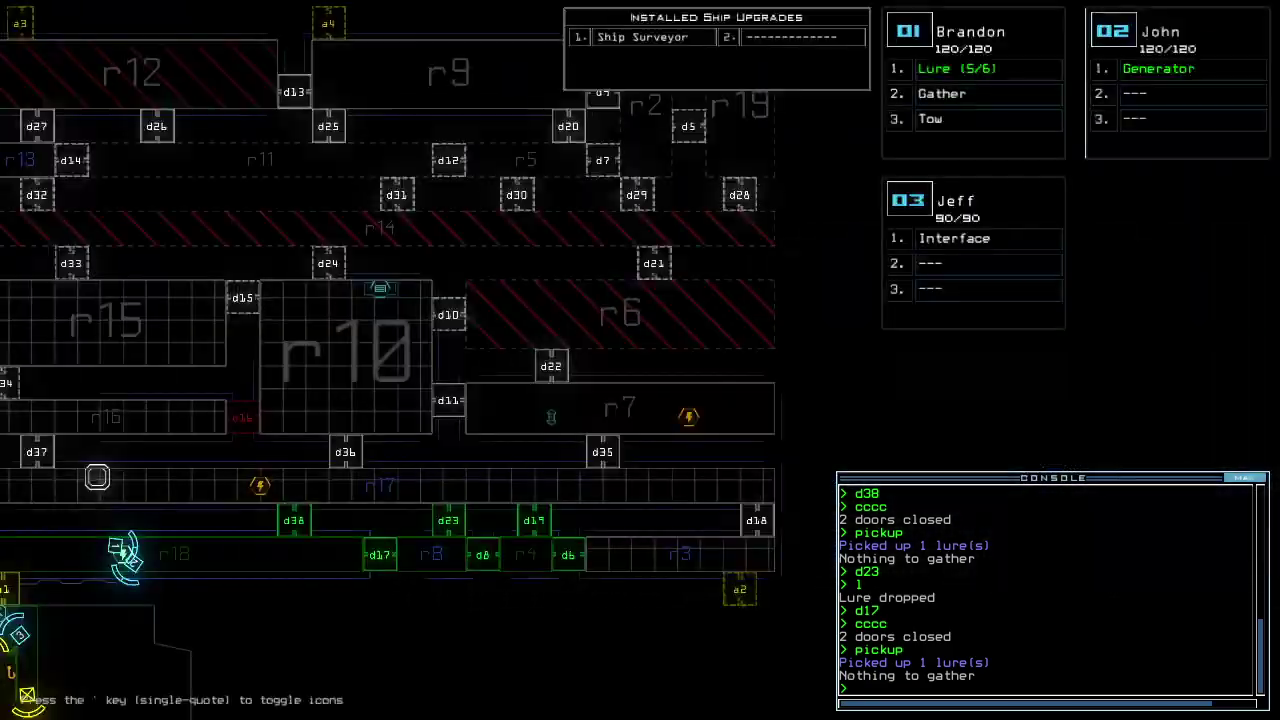
key(Tab)
key(Tab)
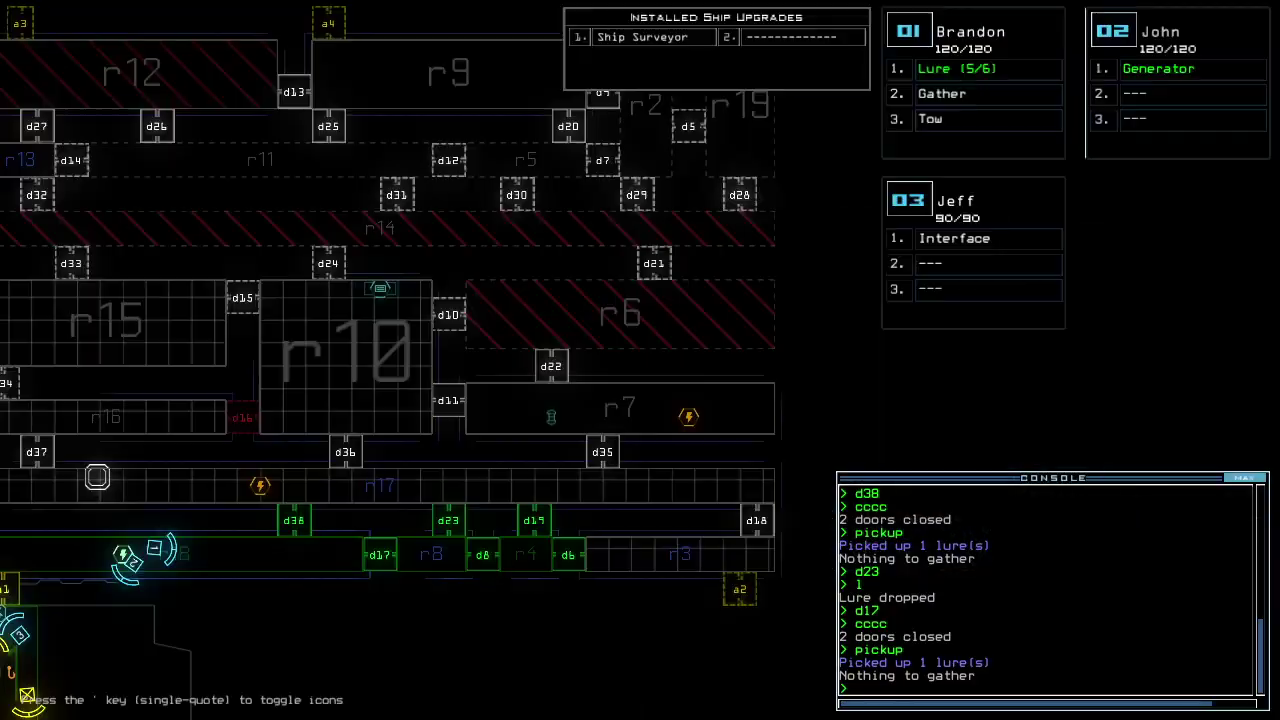
key(Tab)
text(d23)
key(Return)
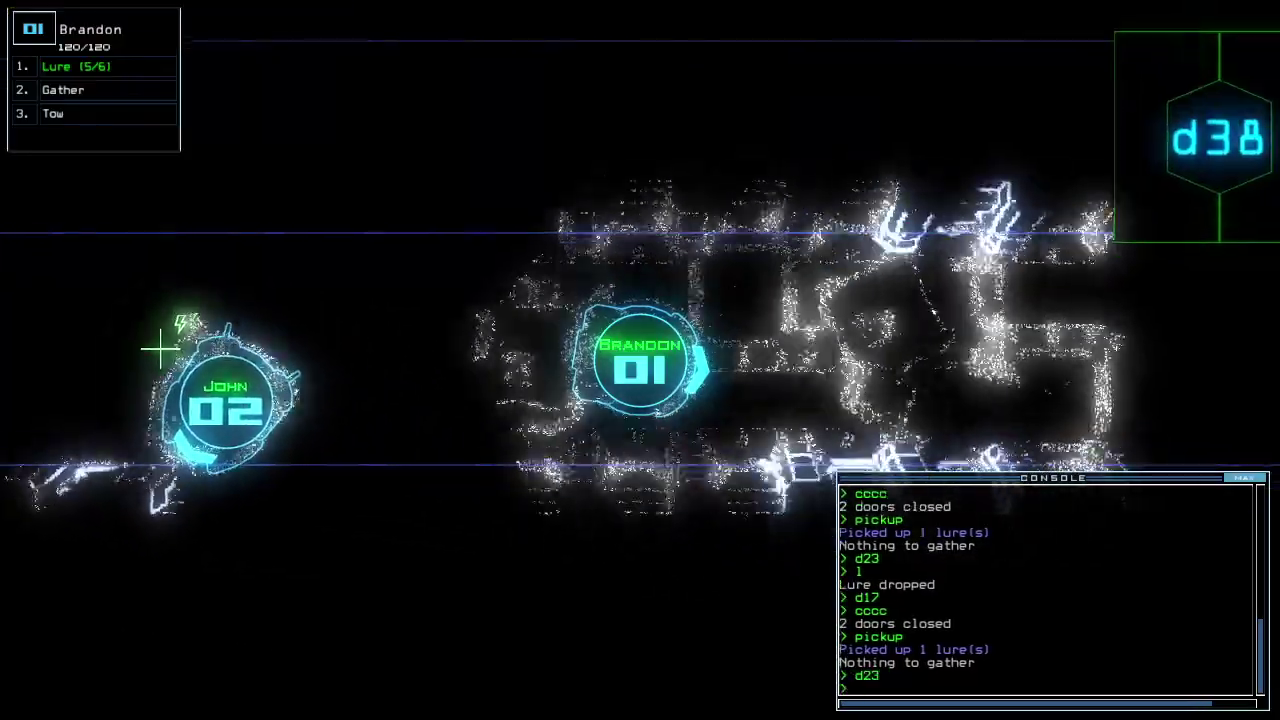
text(l)
key(Return)
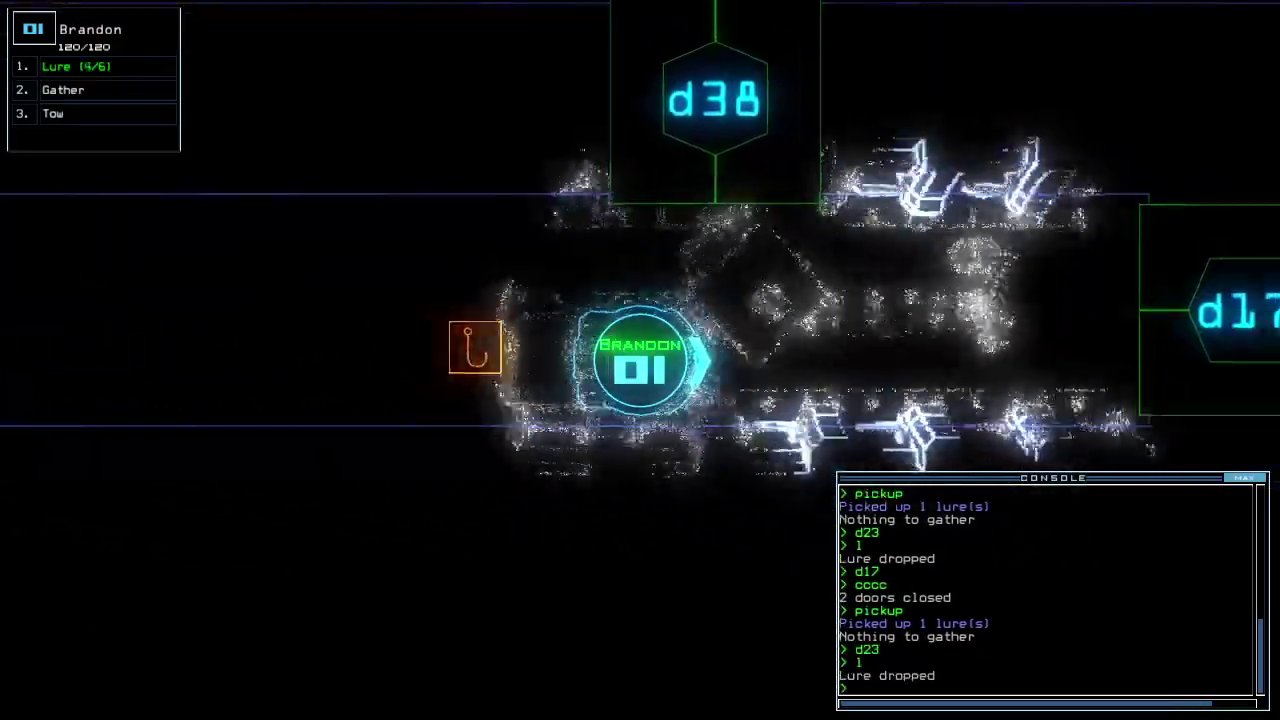
text(d17)
key(Return)
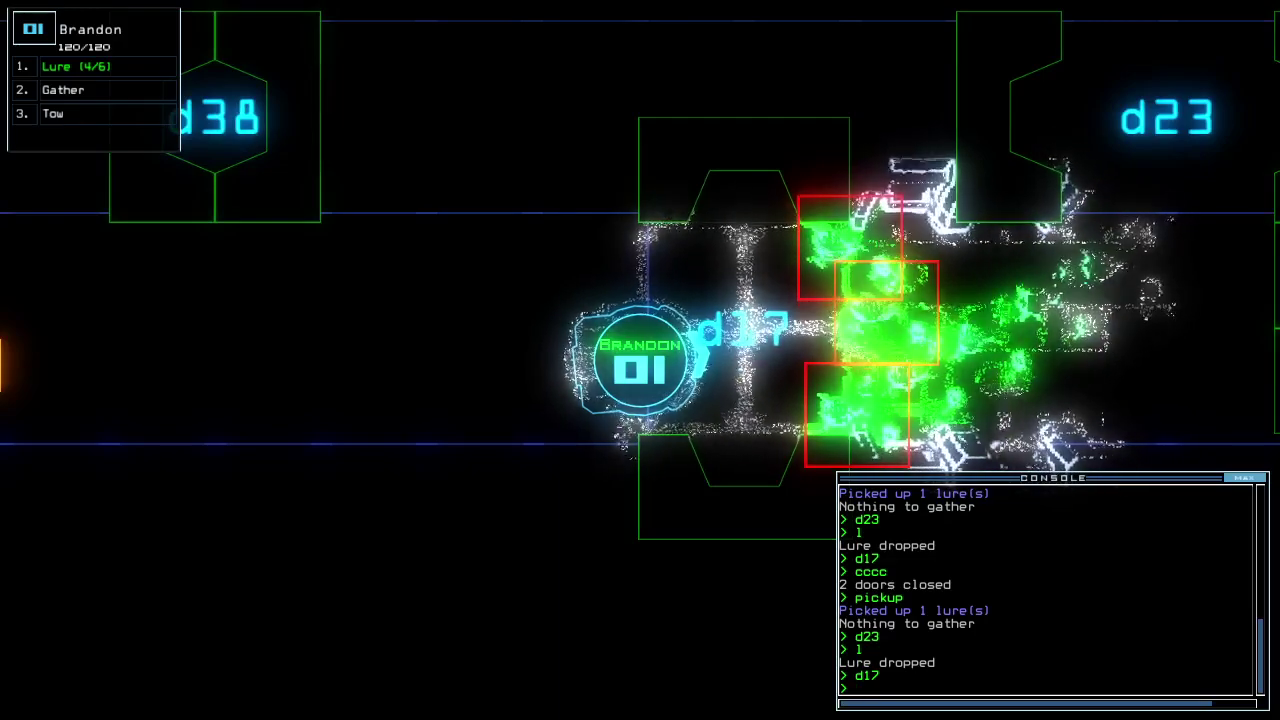
text(cccc)
Close d23, send John back to r1, recover the lure, and cycle r1's doors shut
key(Return)
text(back 2)
key(Return)
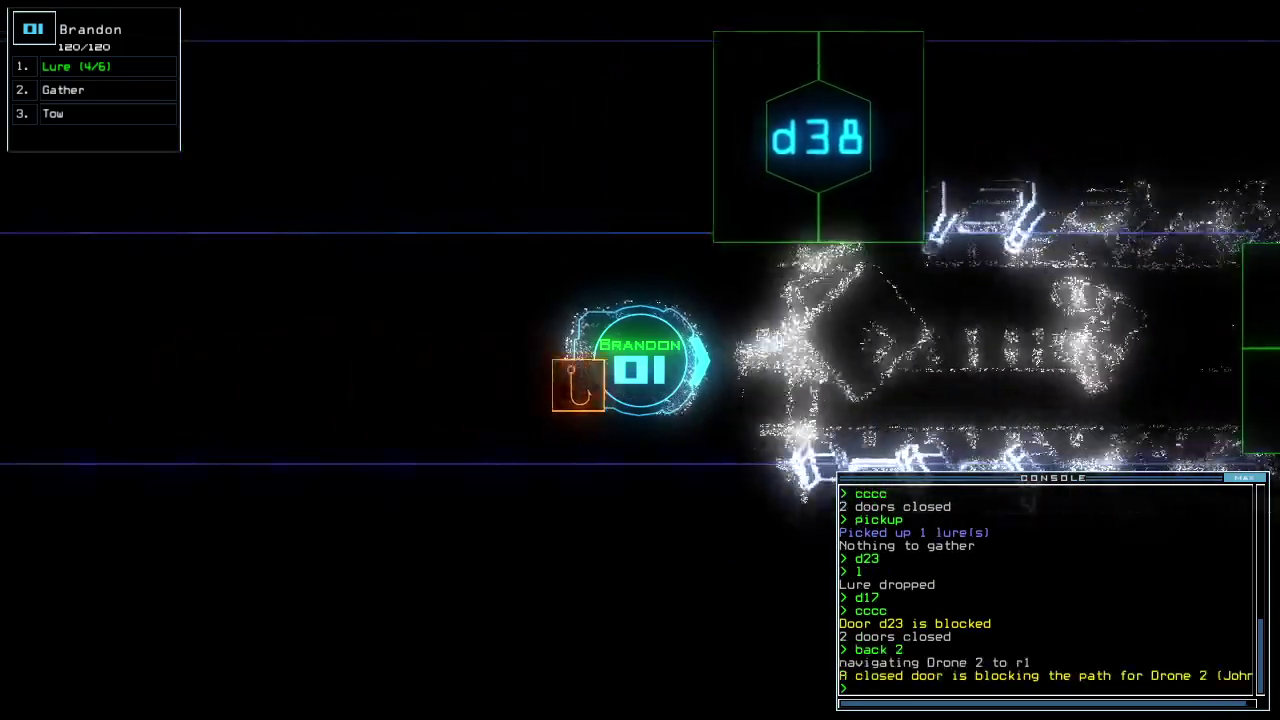
text(pickup)
key(Return)
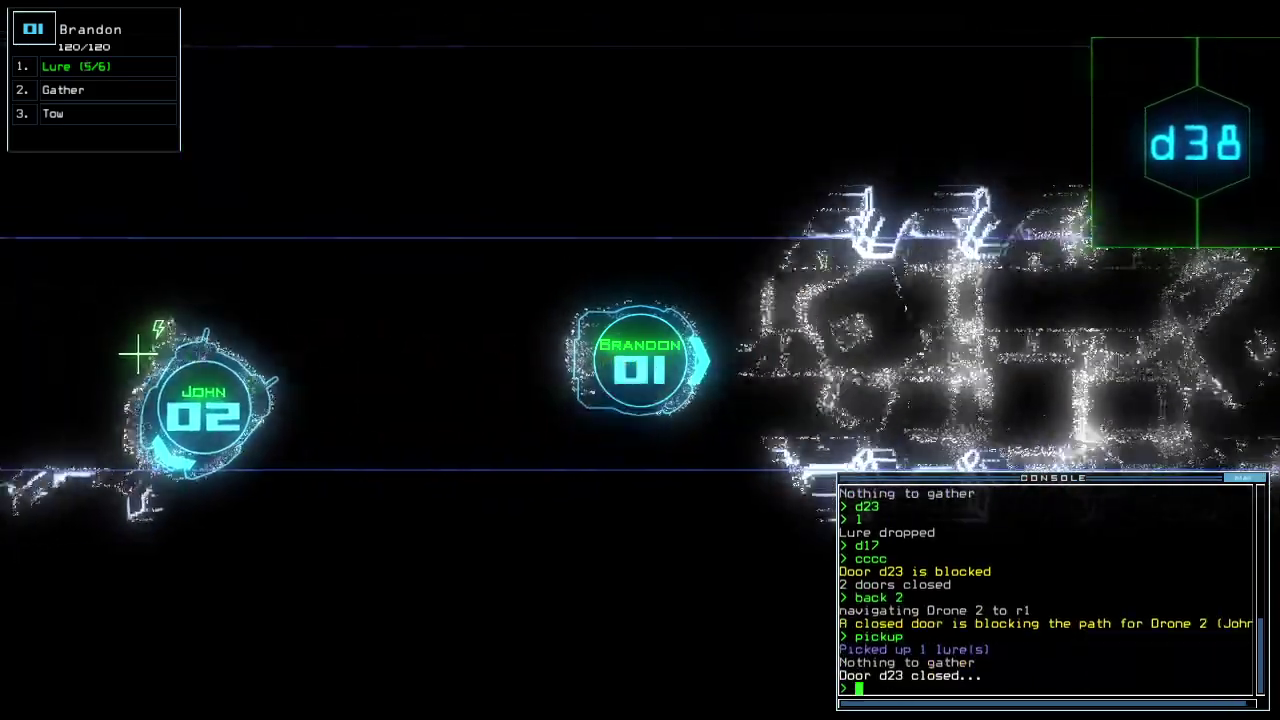
text(arr)
key(Return)
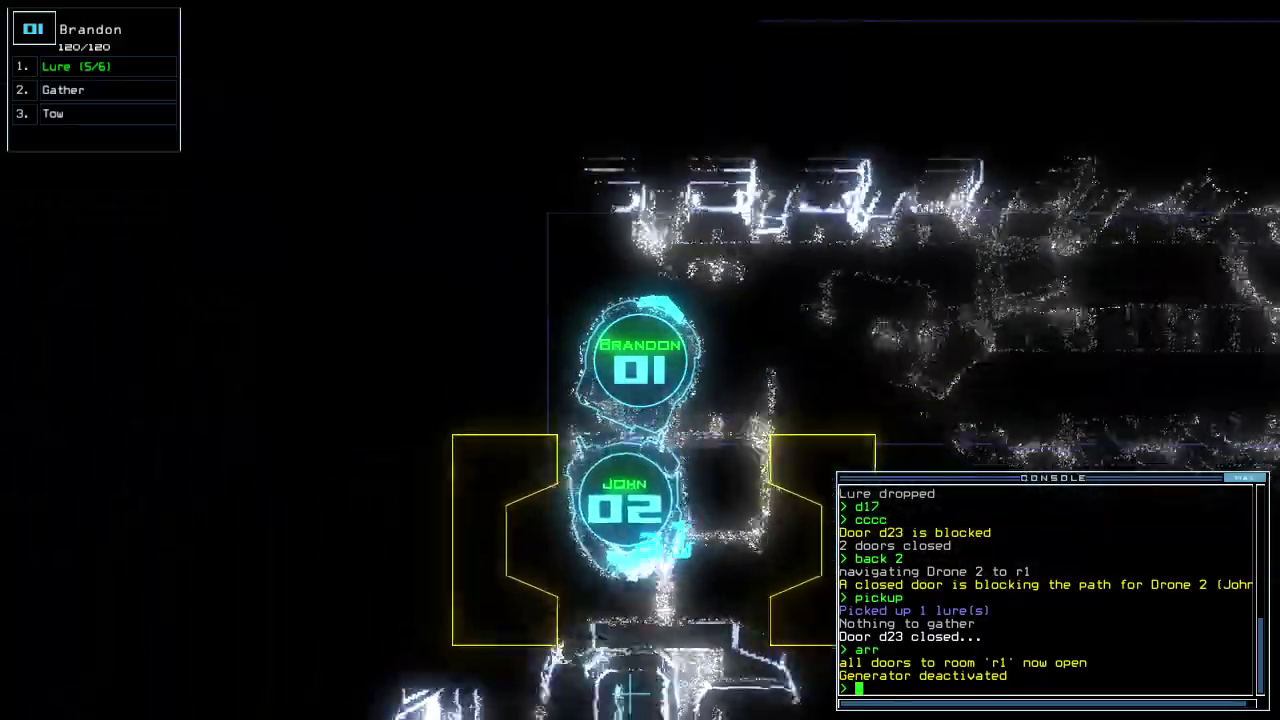
text(ra)
key(Return)
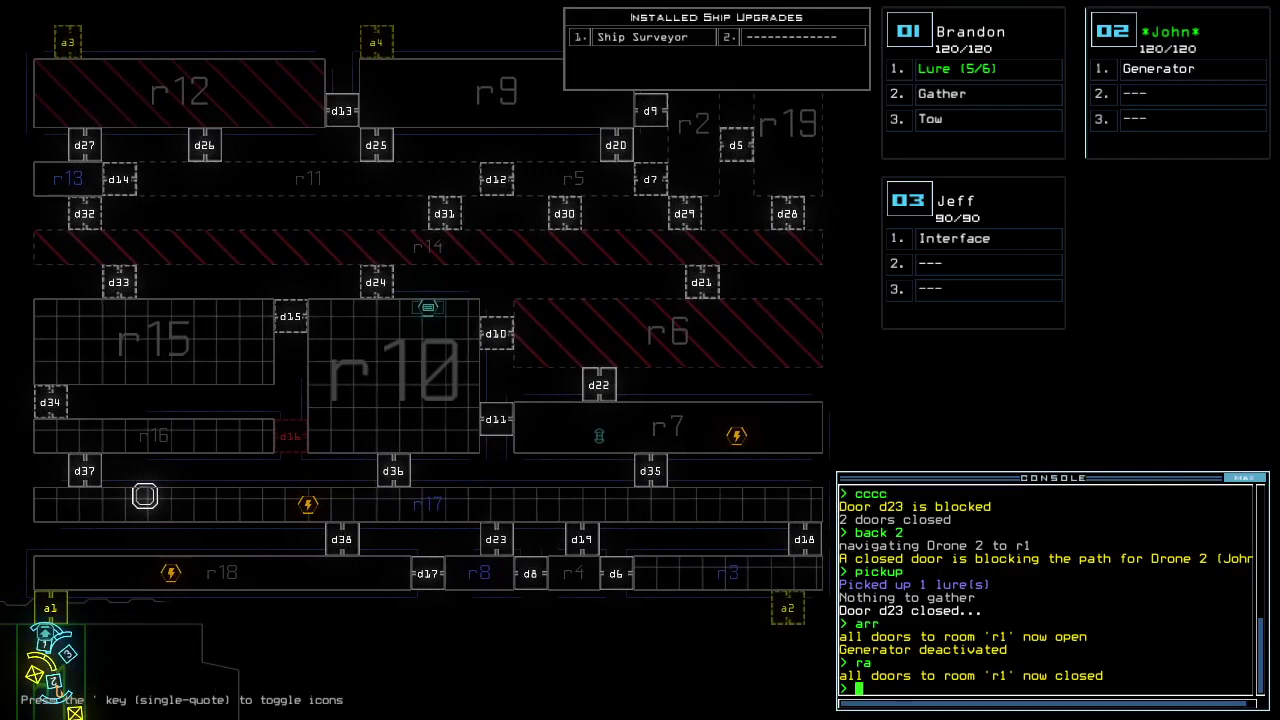
Reopen r1's doors, drive John north out of dock a1, and send Brandon to r18
key(Up)
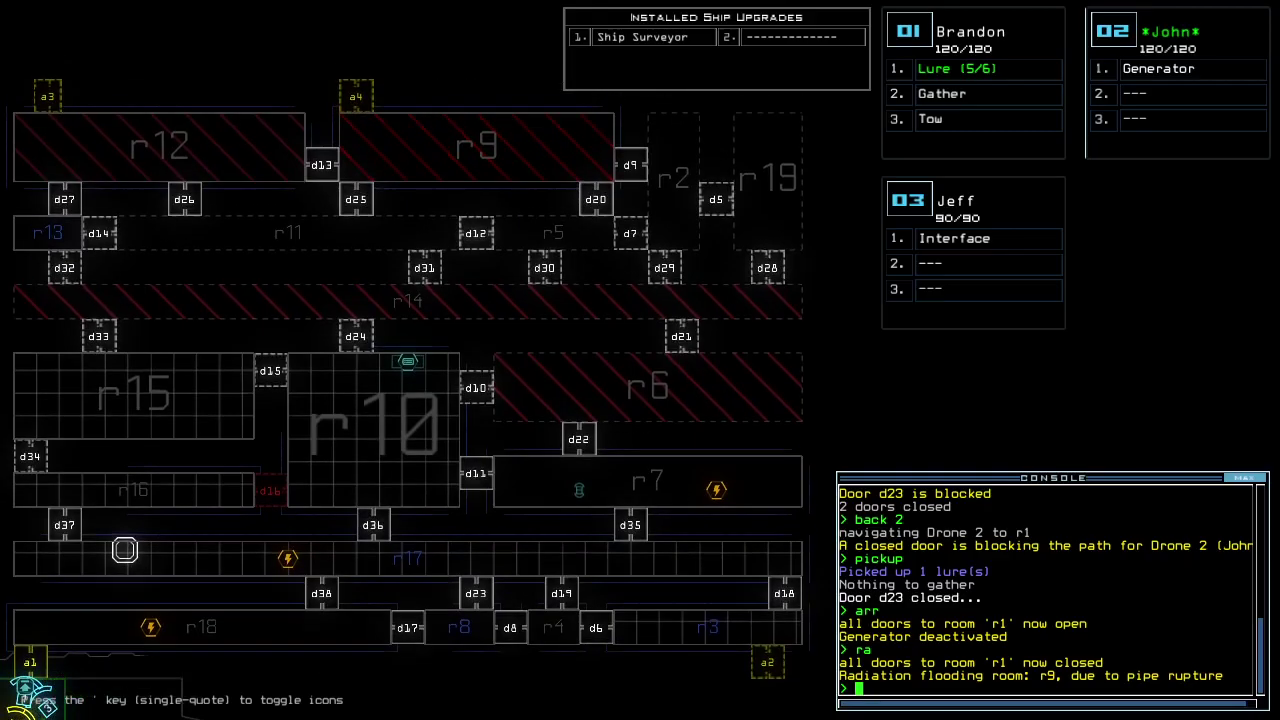
key(Tab)
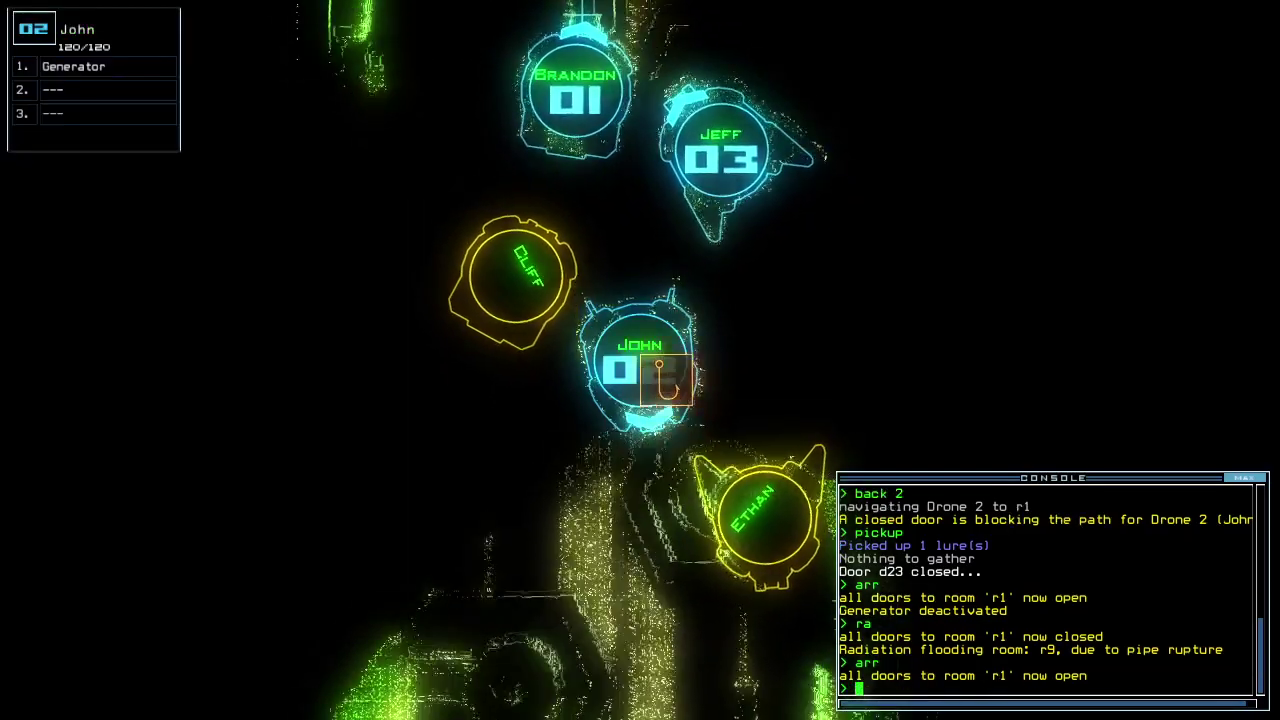
text(arr)
key(Return)
key(1)
key(2)
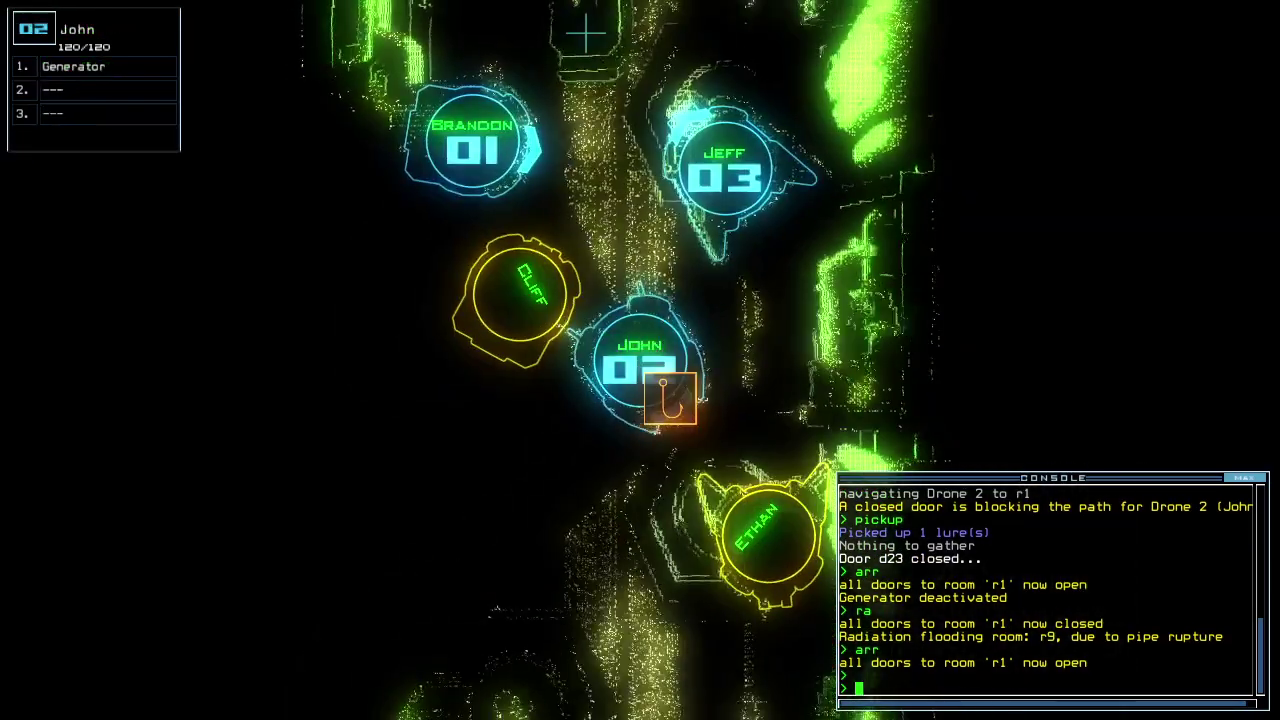
key(Up)
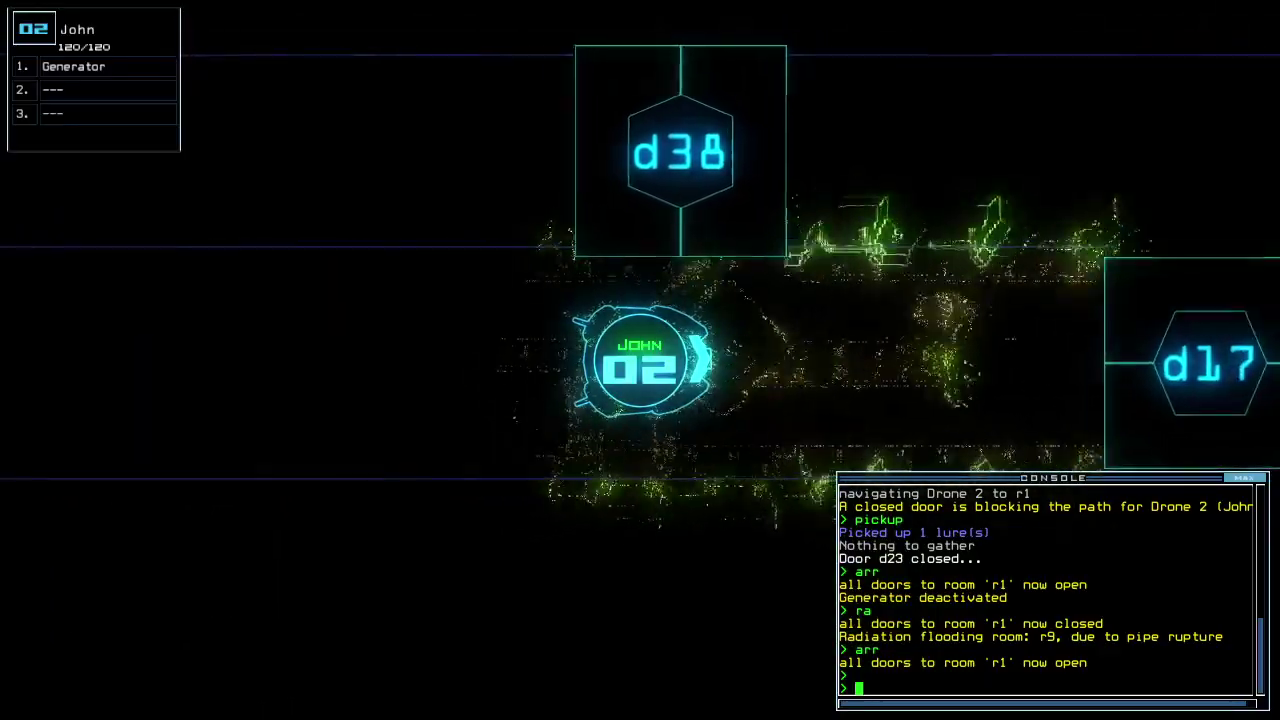
text(navigate 1)
key(Return)
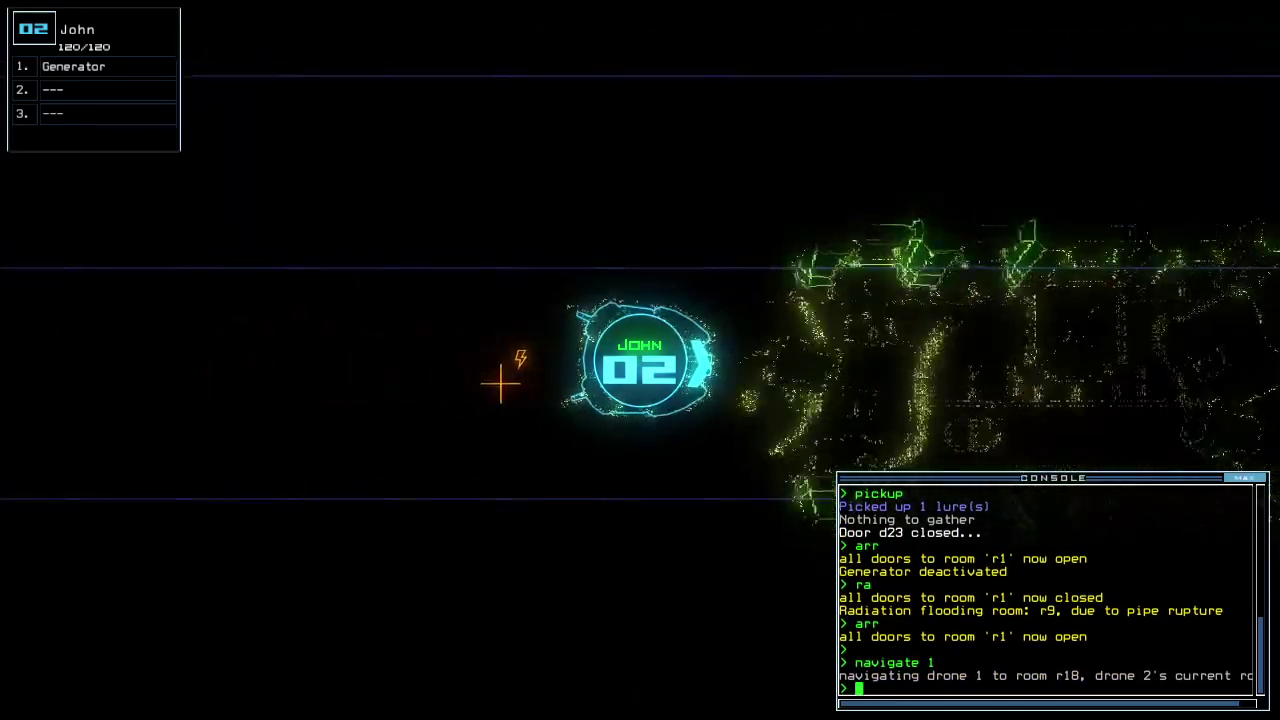
text(generator)
Switch on John's generator and drop a lure from Brandon
key(Return)
key(Tab)
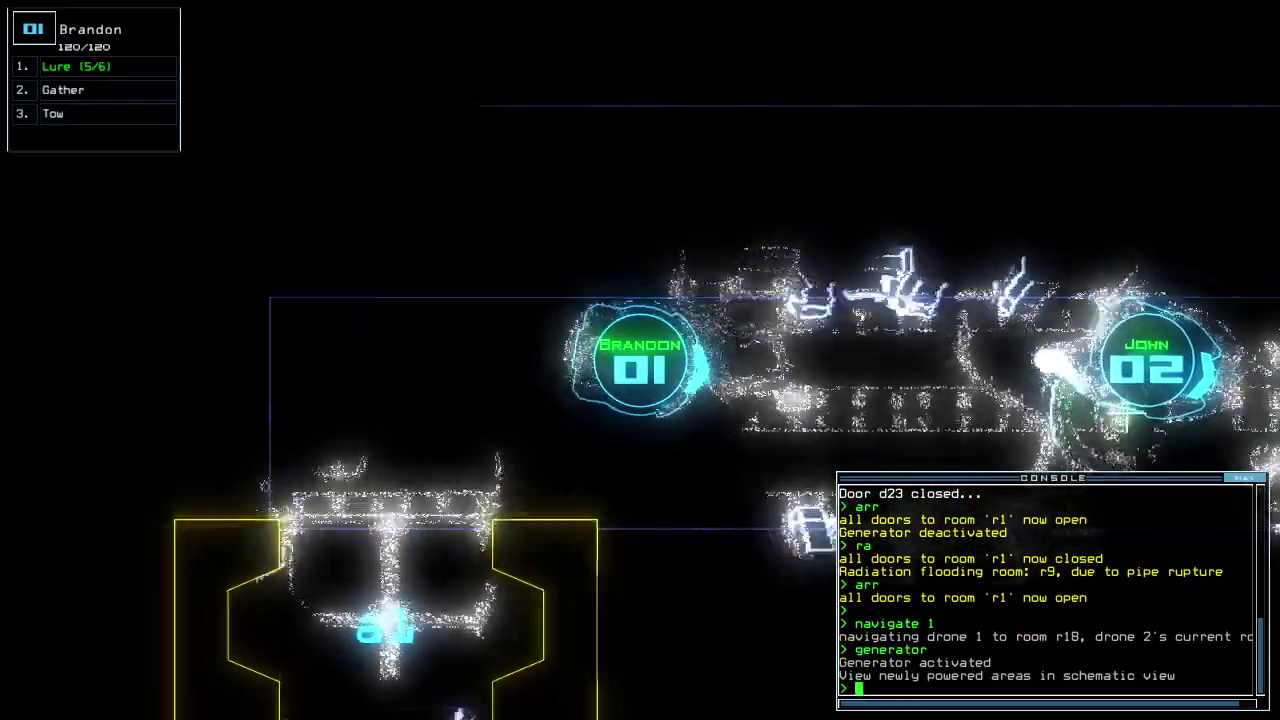
text(1)
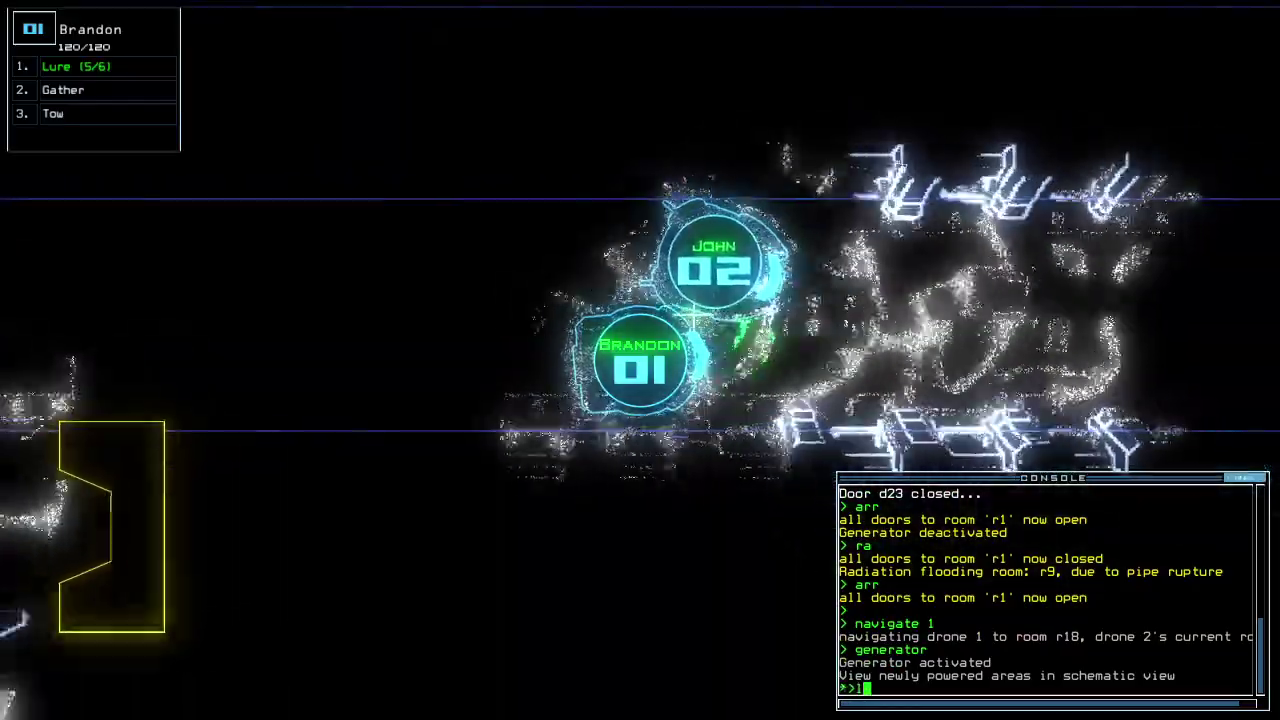
key(Return)
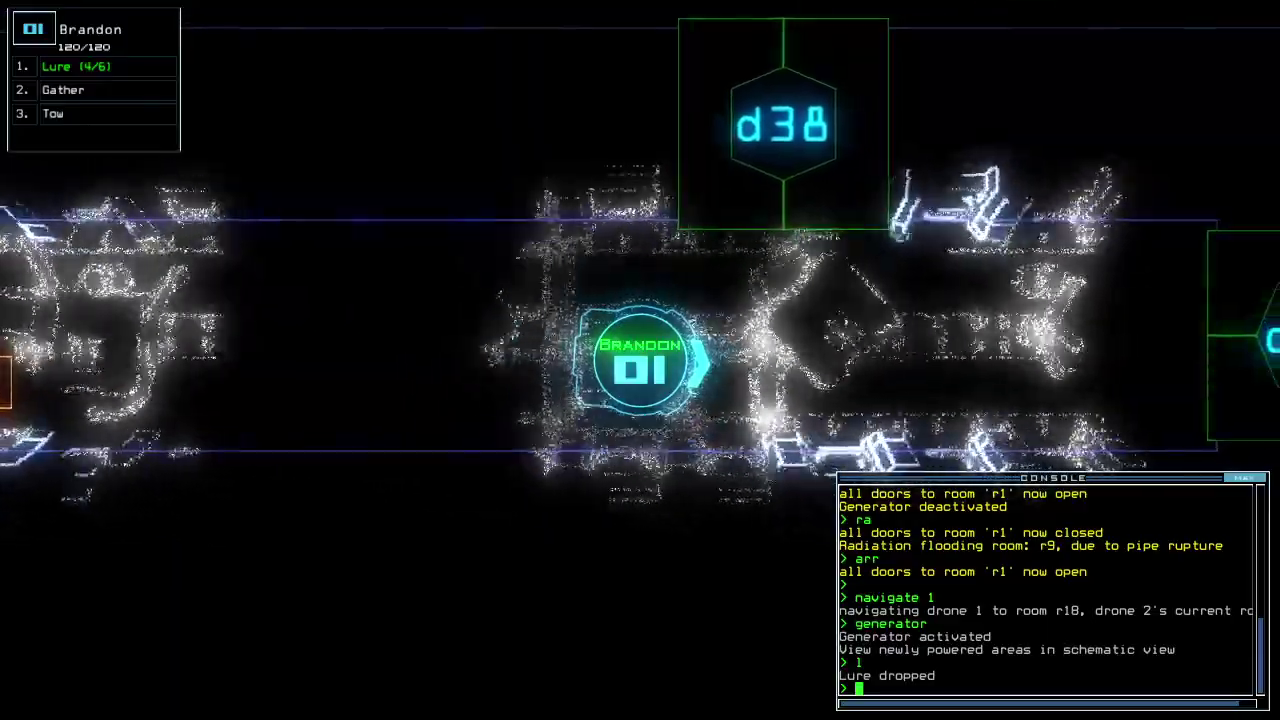
text(d17)
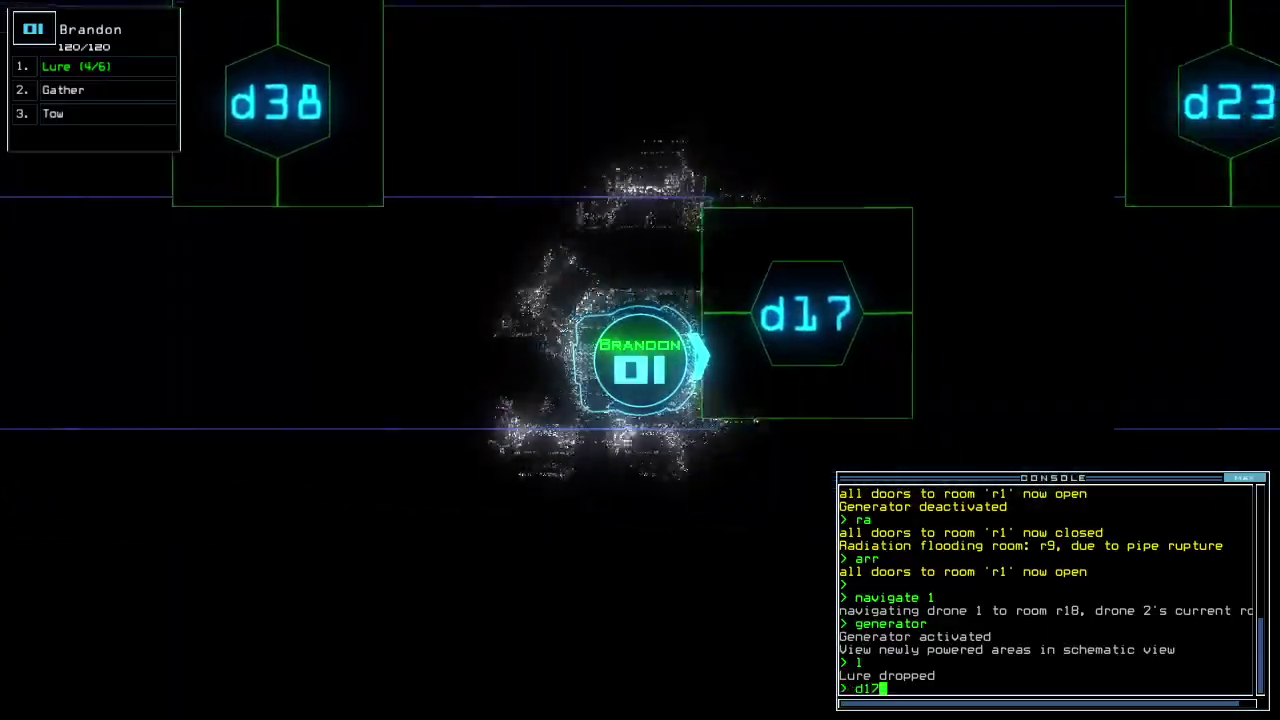
Toggle d17, close the door behind the drones, and recover Brandon's lure
key(Return)
text(cccc)
key(Return)
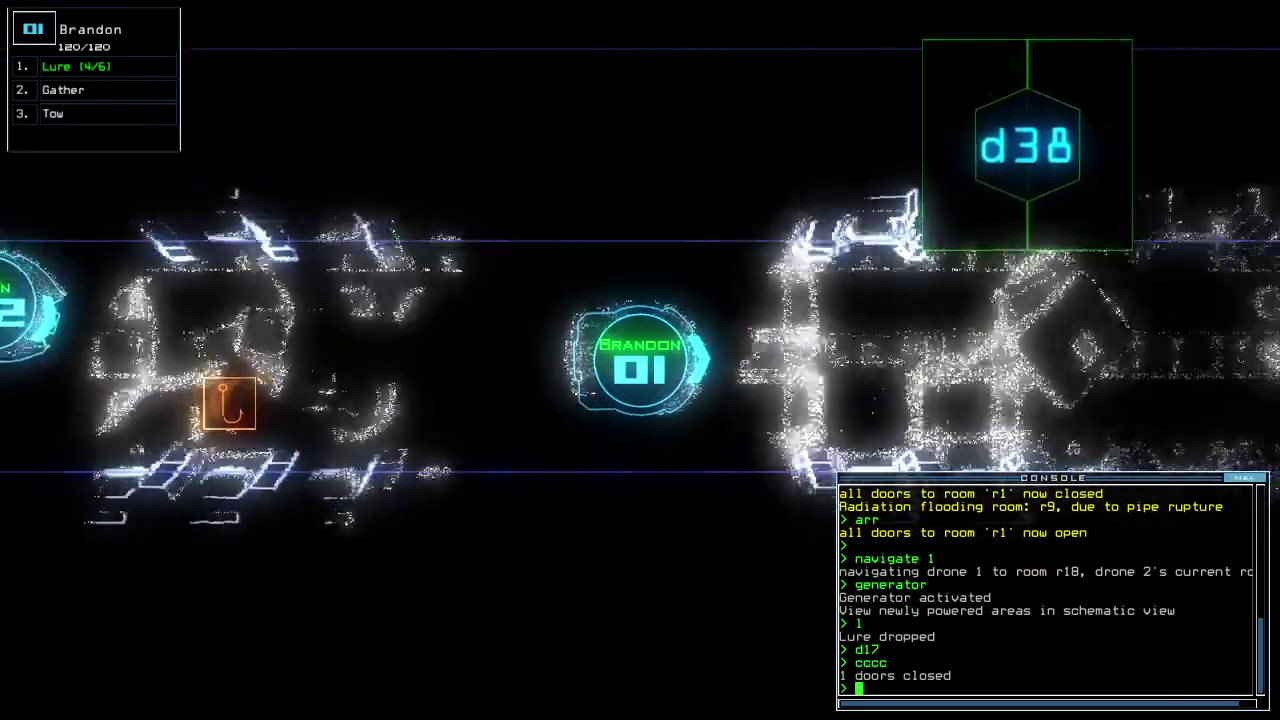
text(pickup)
key(Return)
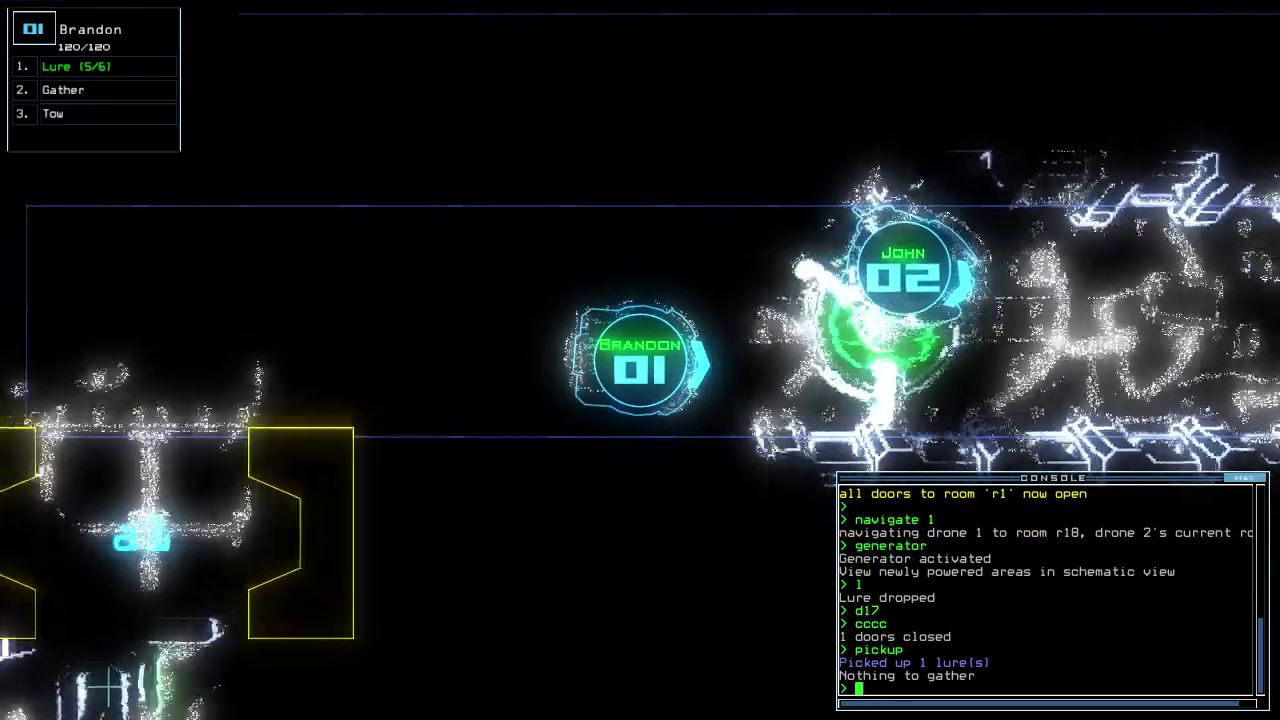
key(Tab)
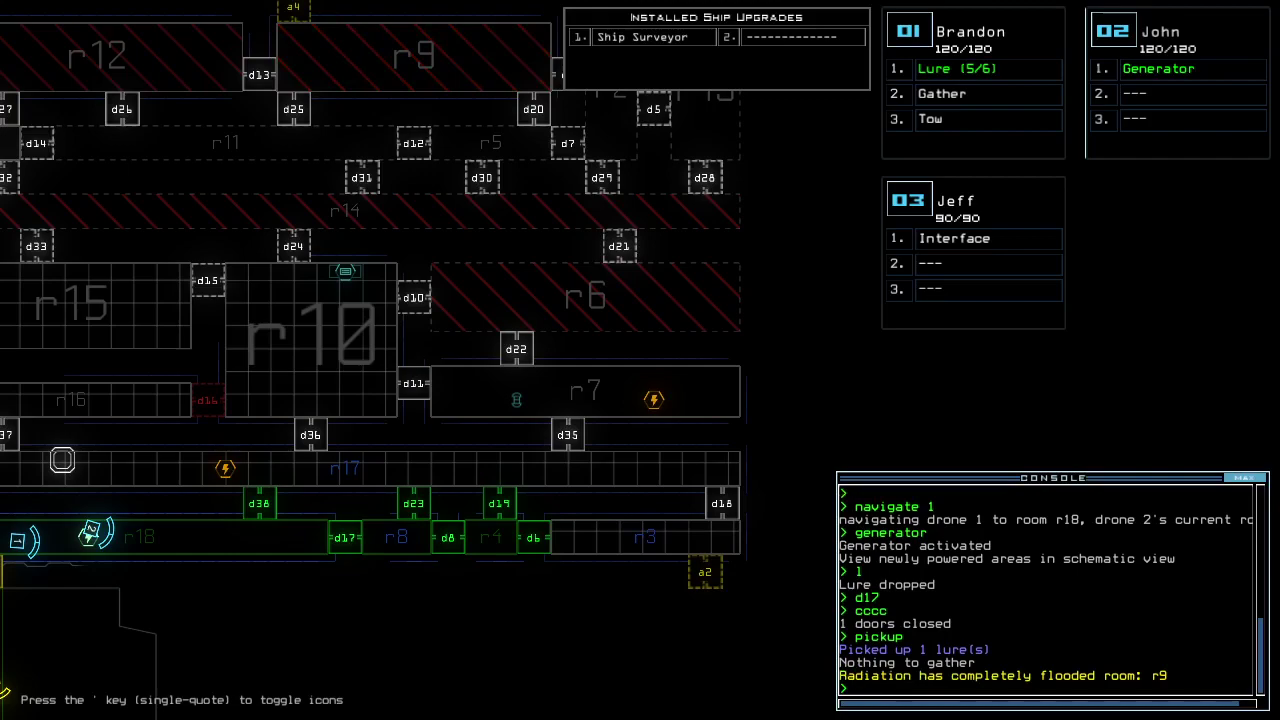
text(19)
Open doors d6 and d19 and drop a lure from Brandon
key(Return)
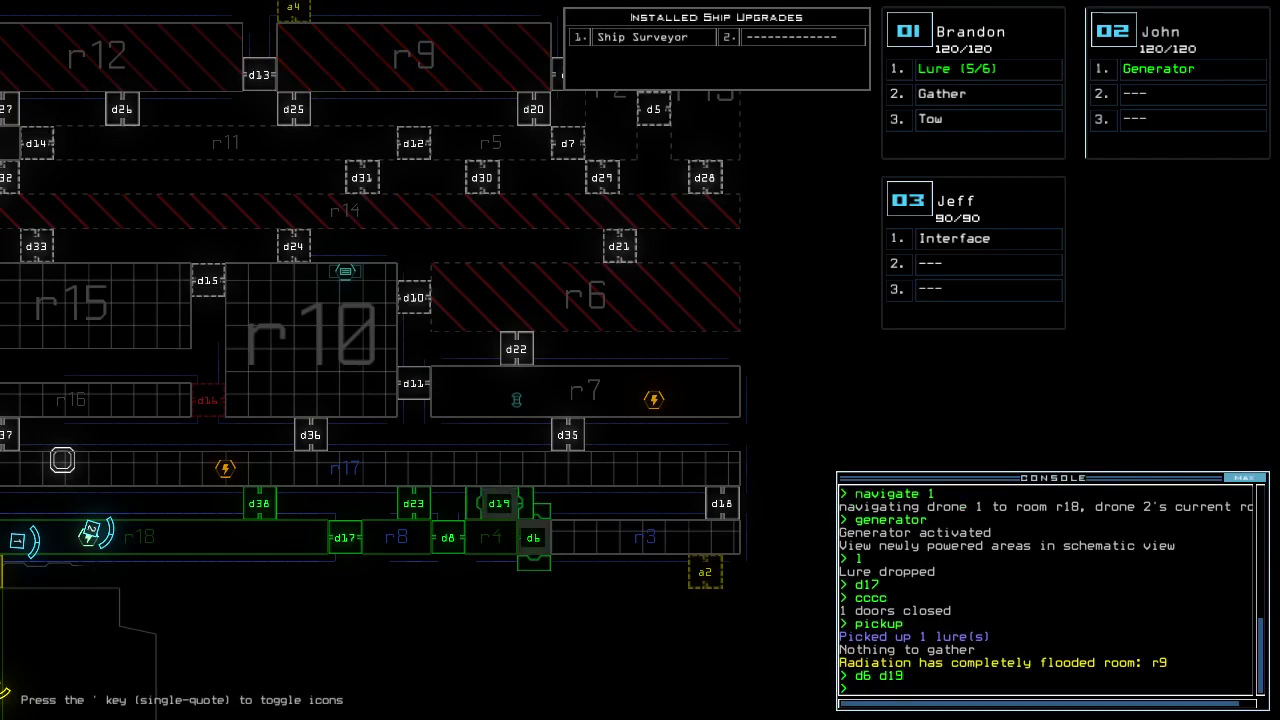
key(Tab)
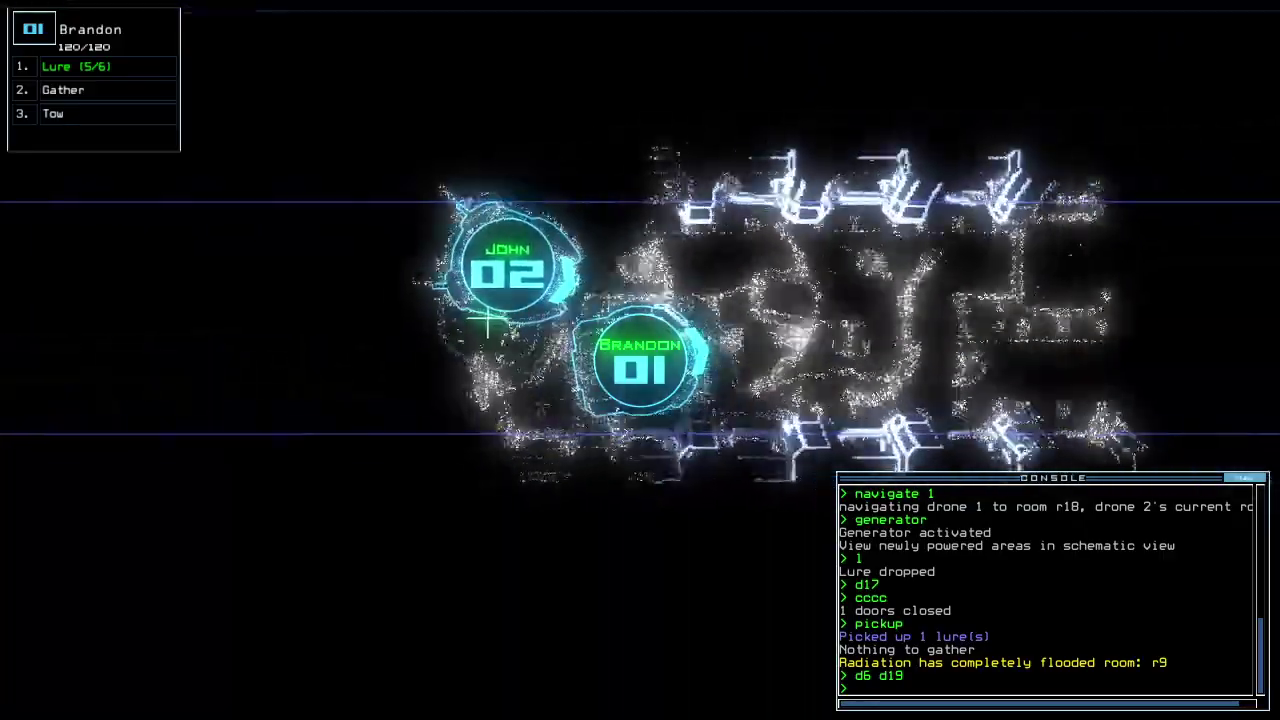
text(l)
key(Return)
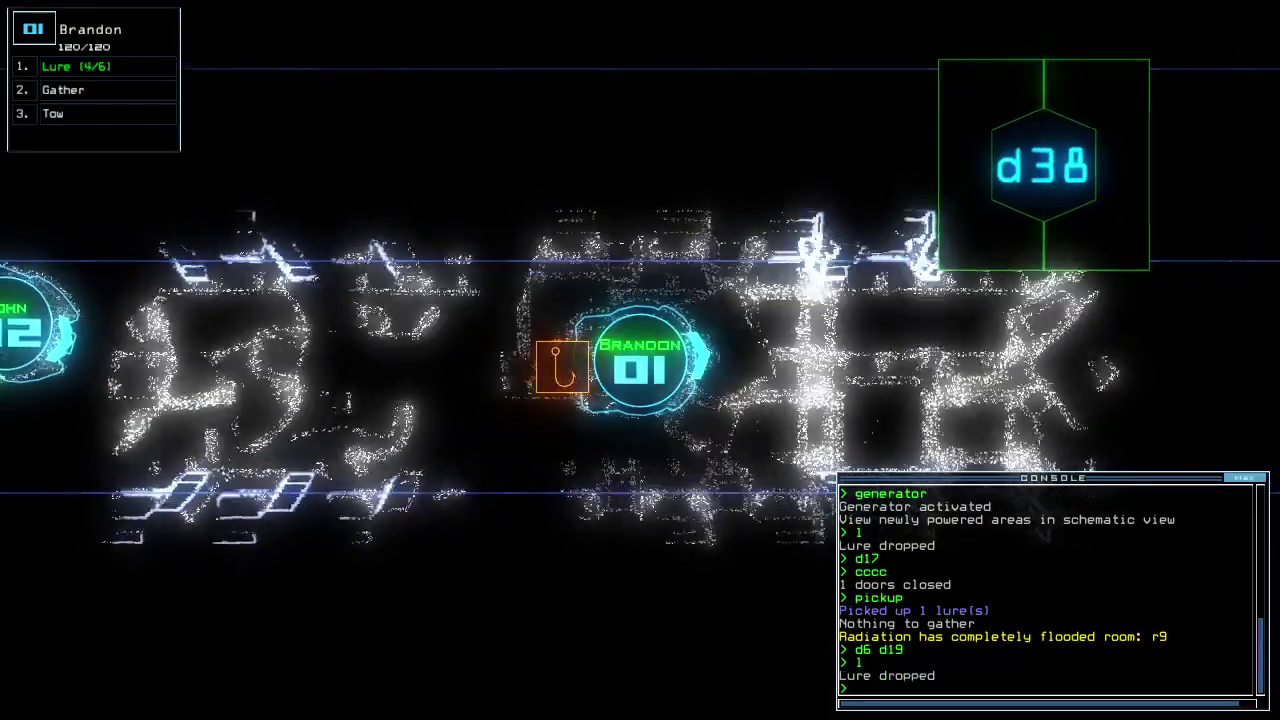
text(d38)
key(BackSpace)
key(BackSpace)
key(Tab)
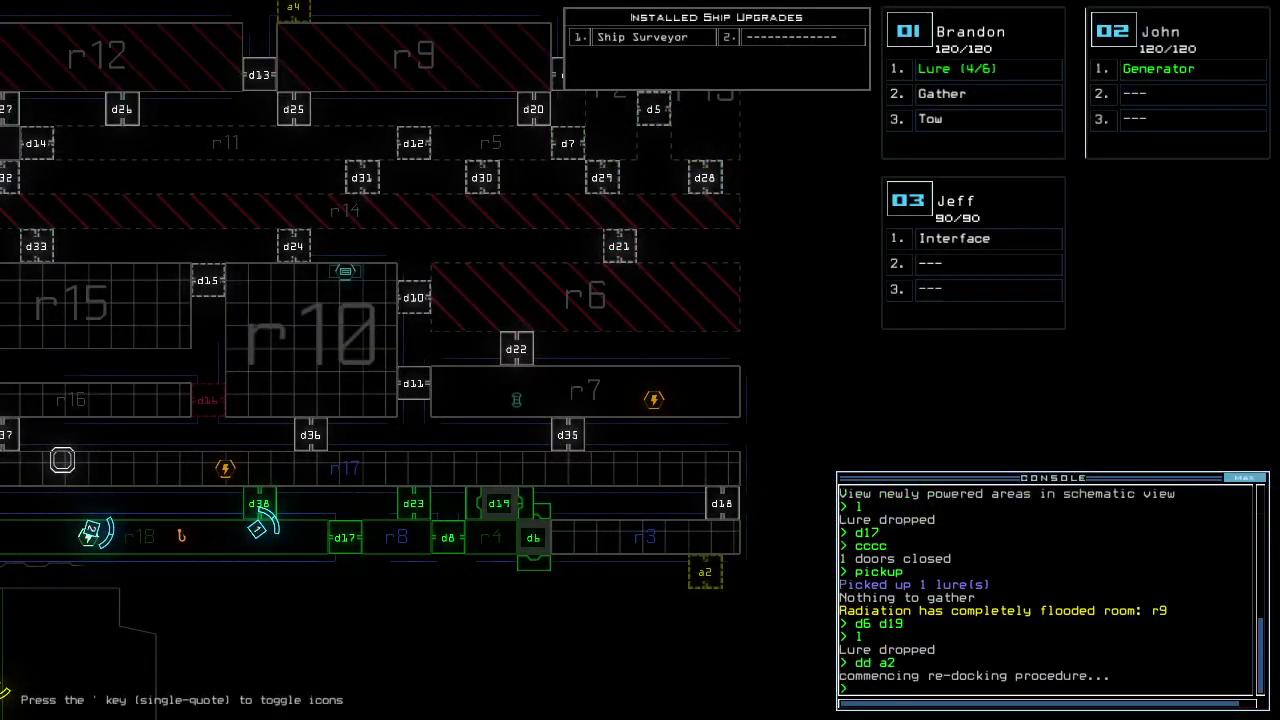
key(Tab)
text(d38)
Open d38, close the doors around Brandon, re-dock at a1 and pick up the lure
key(Return)
key(Tab)
key(Tab)
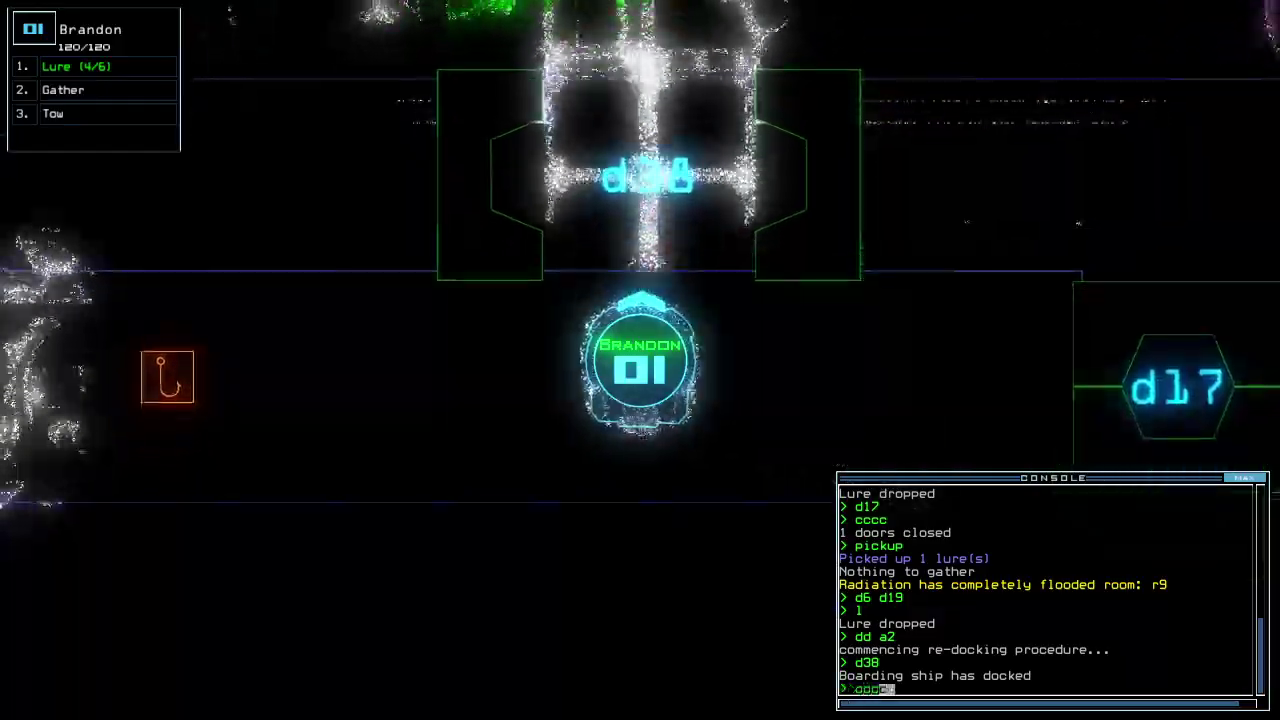
text(cccc)
key(Return)
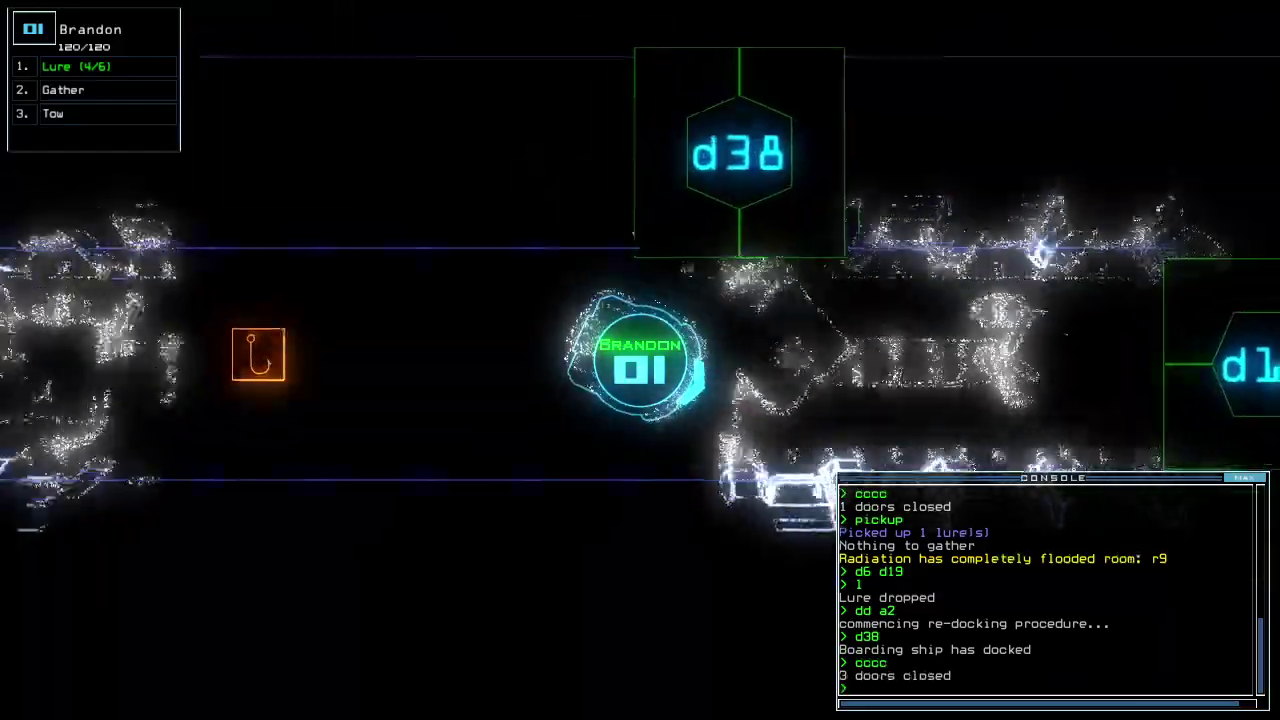
text(dd a1)
key(Return)
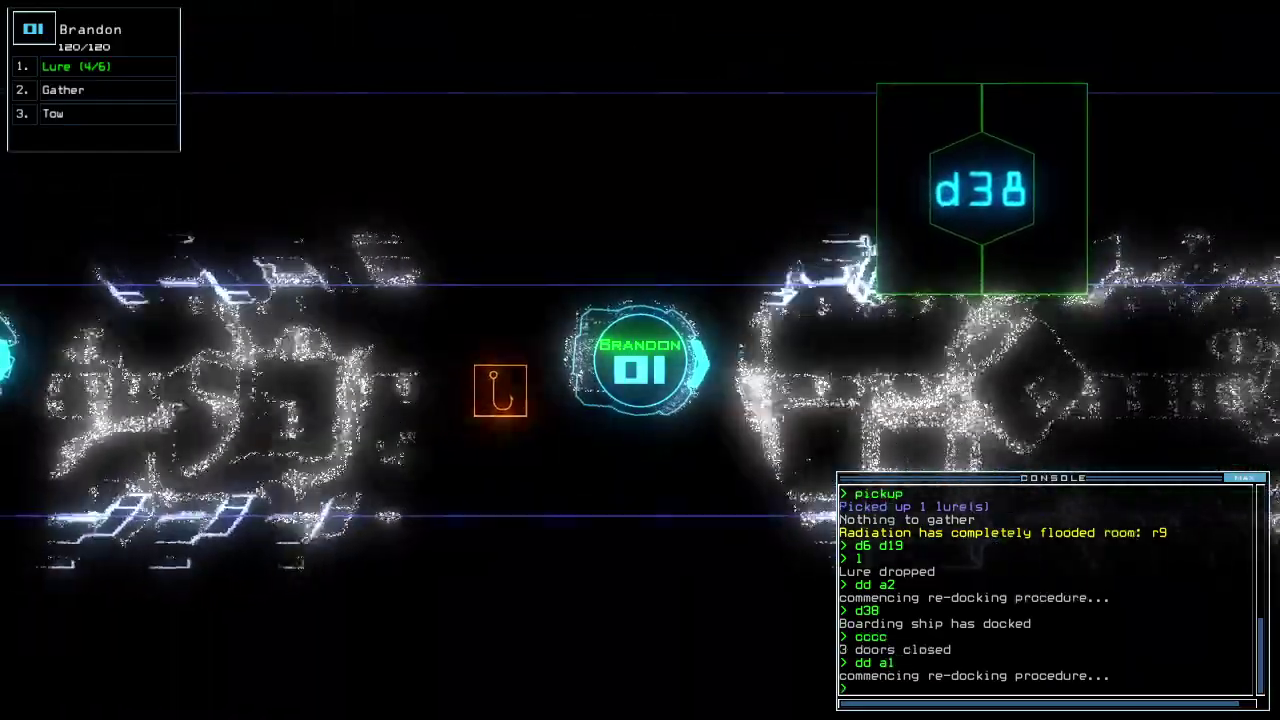
text(pickup)
key(Return)
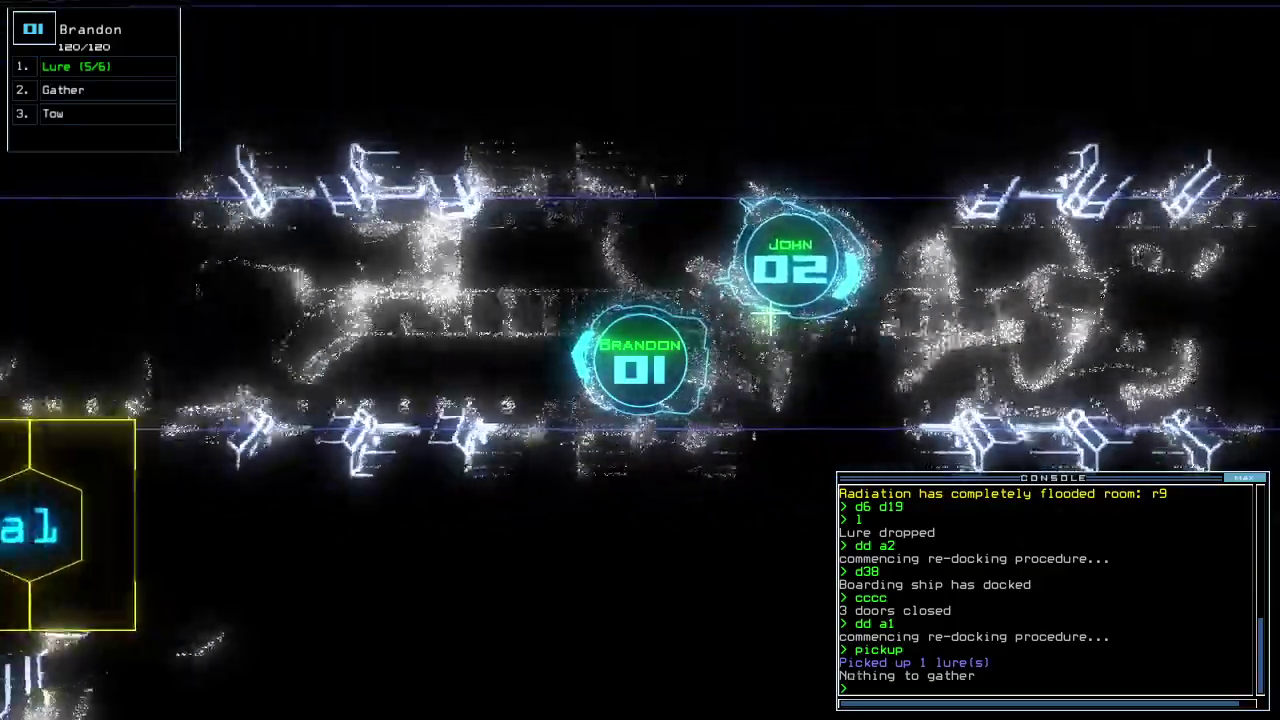
text(arr)
Open r1's doors, send John back to r1, and have Brandon collect the last lure
key(Return)
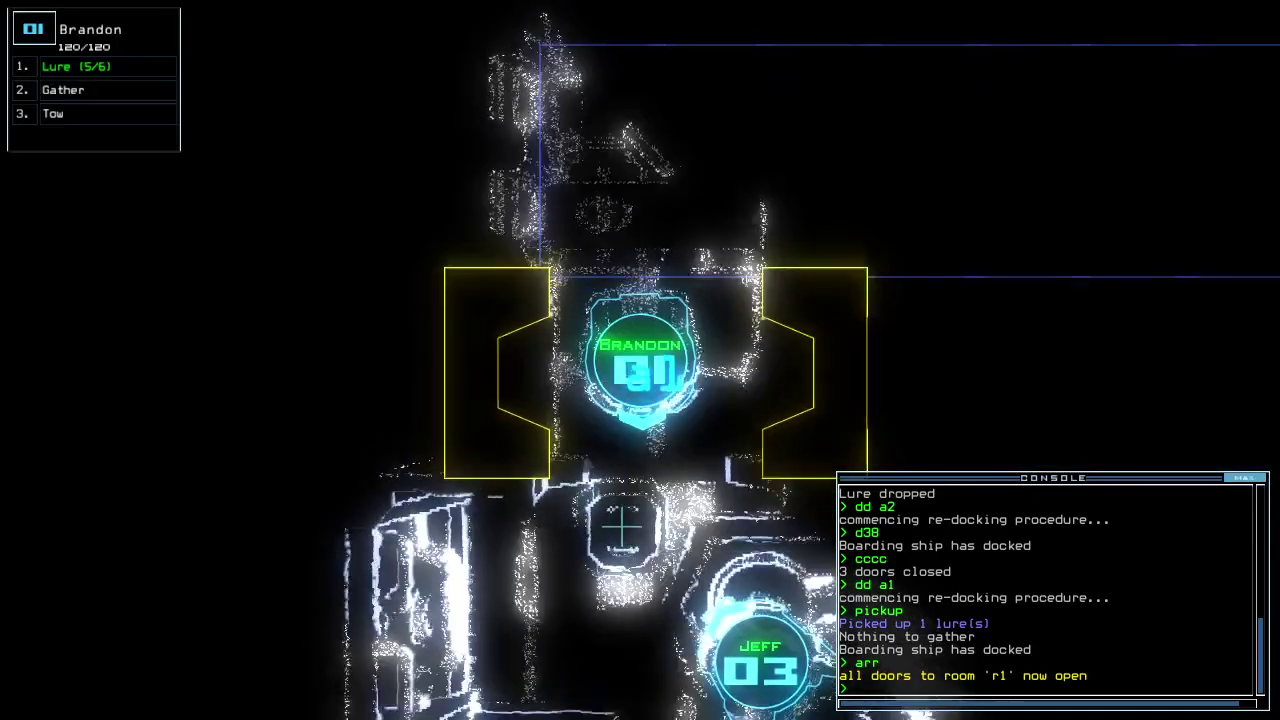
text(back 2)
key(Return)
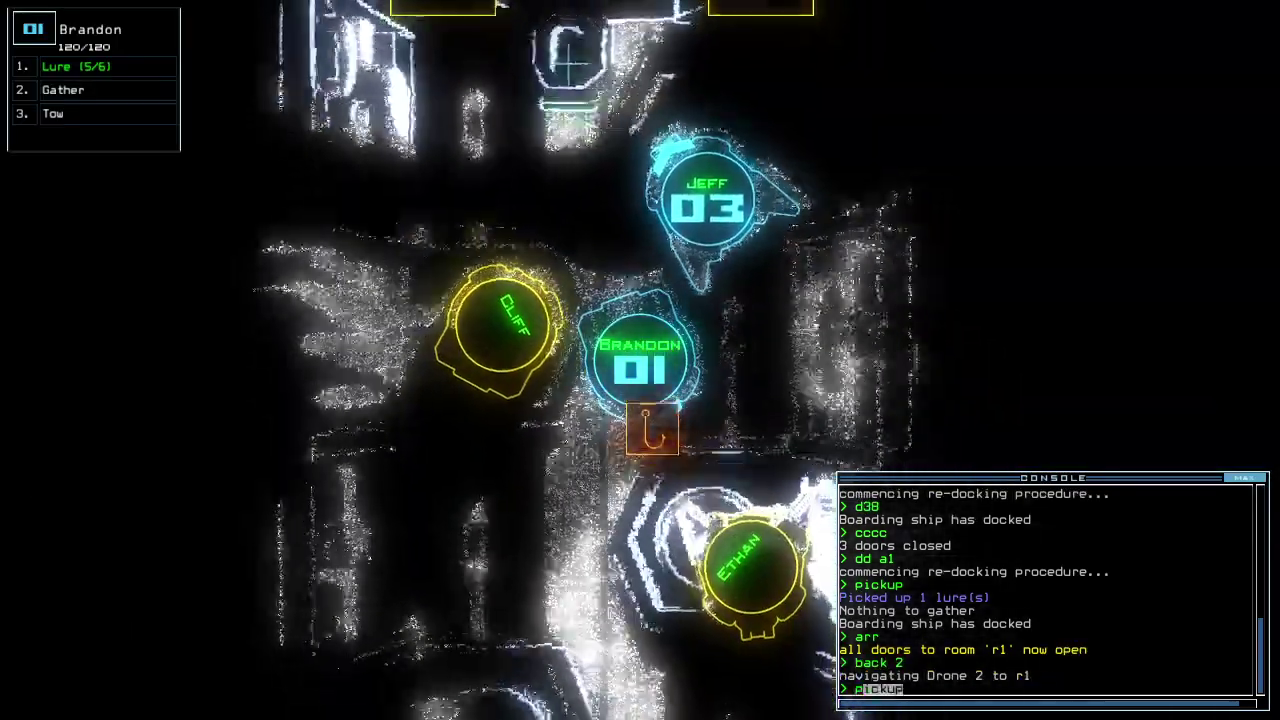
text(pickup)
key(Return)
Check the mission time, re-dock at a2, restart the generator and open r1's doors
key(Tab)
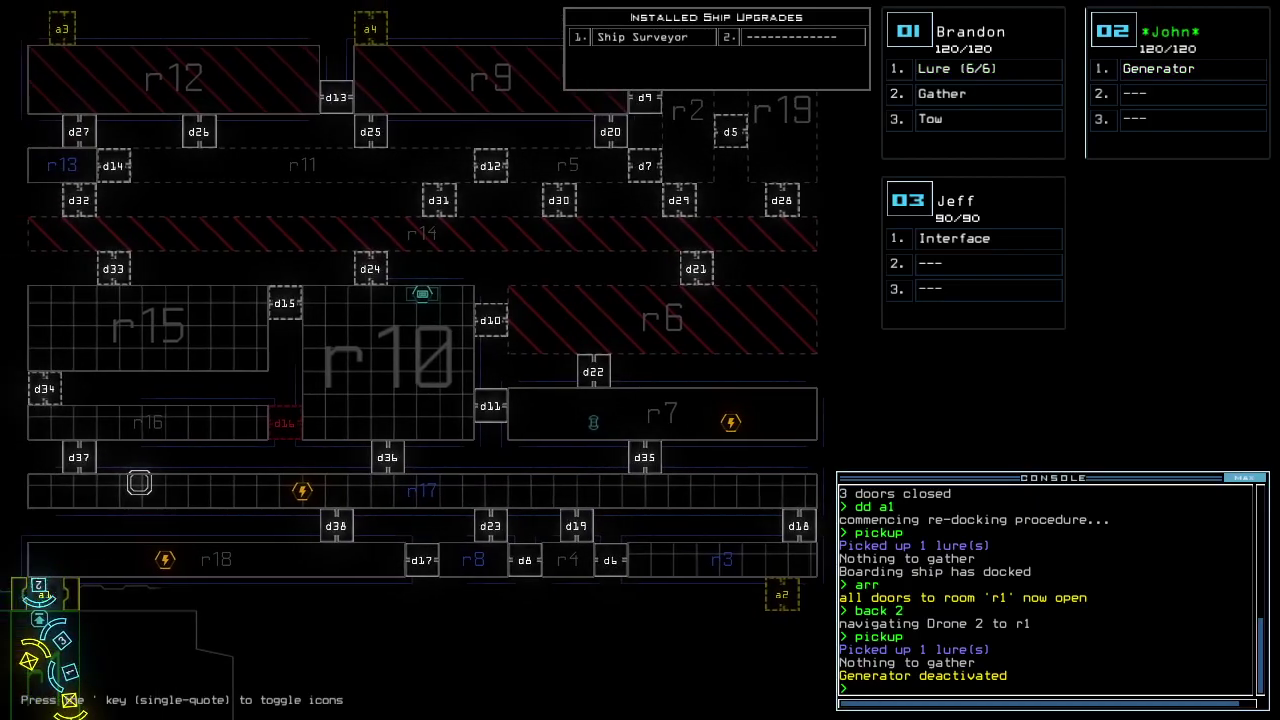
key(Tab)
key(Tab)
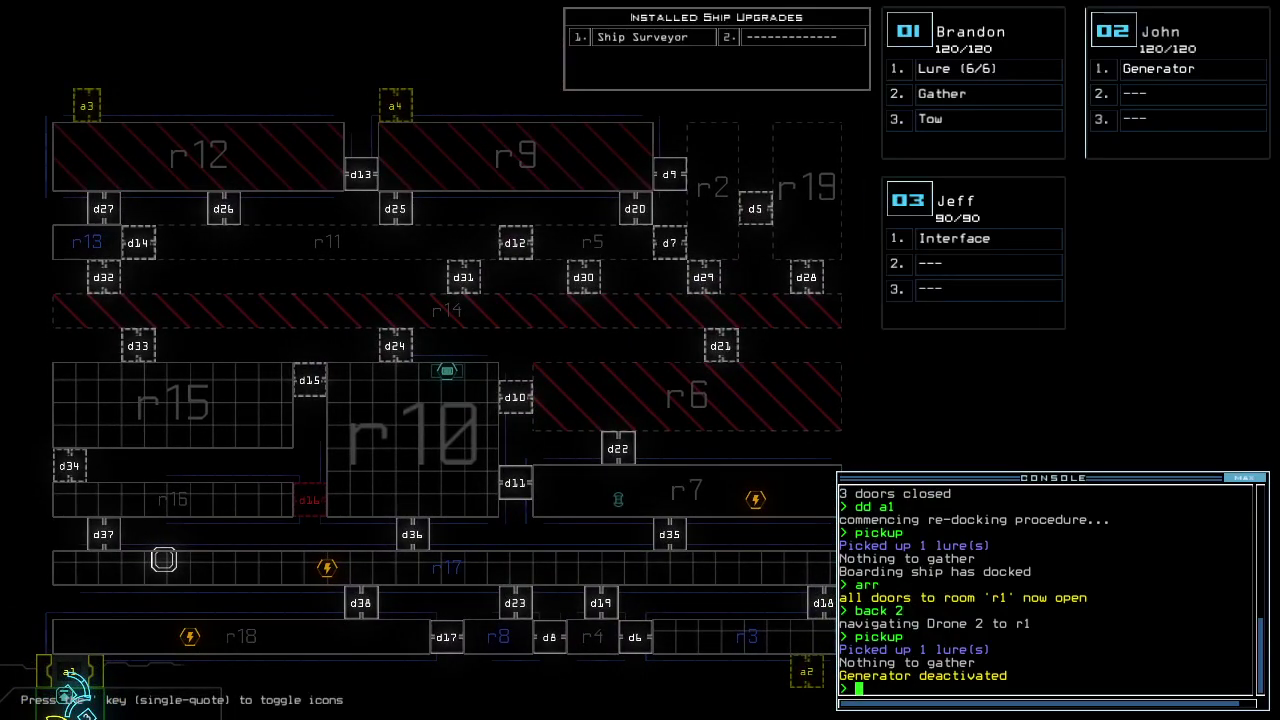
key(Tab)
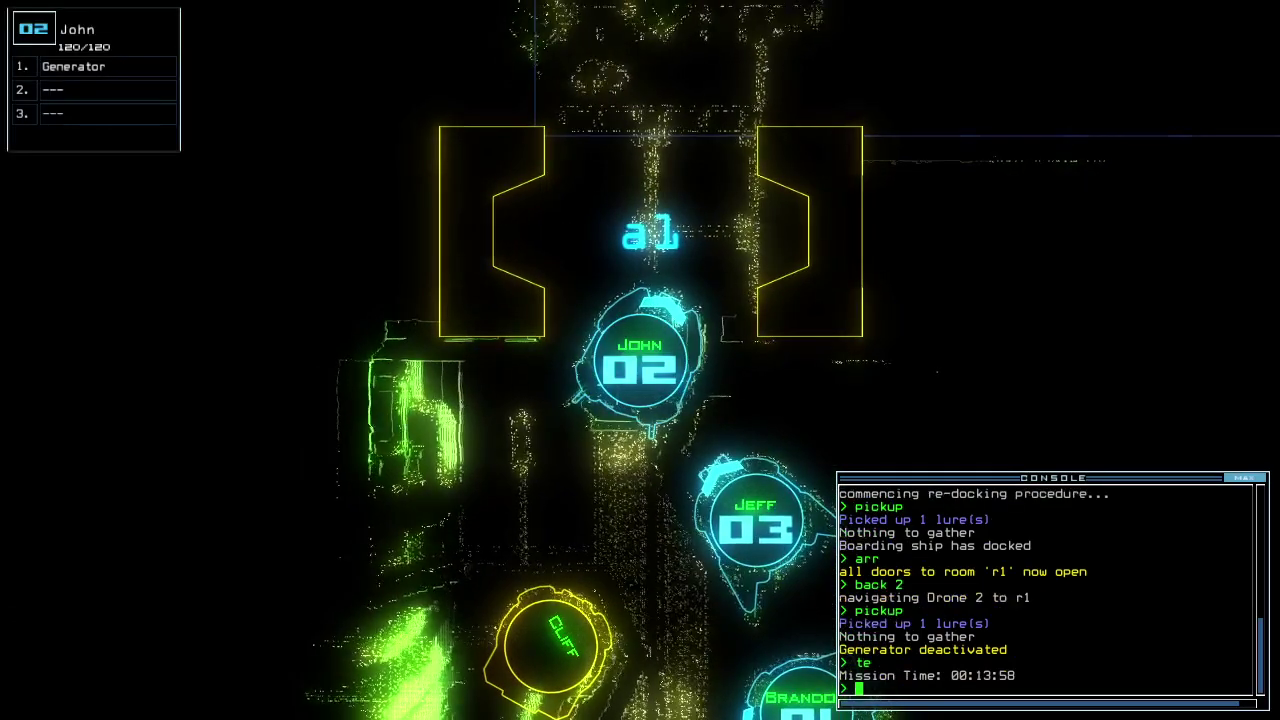
text(te)
key(Return)
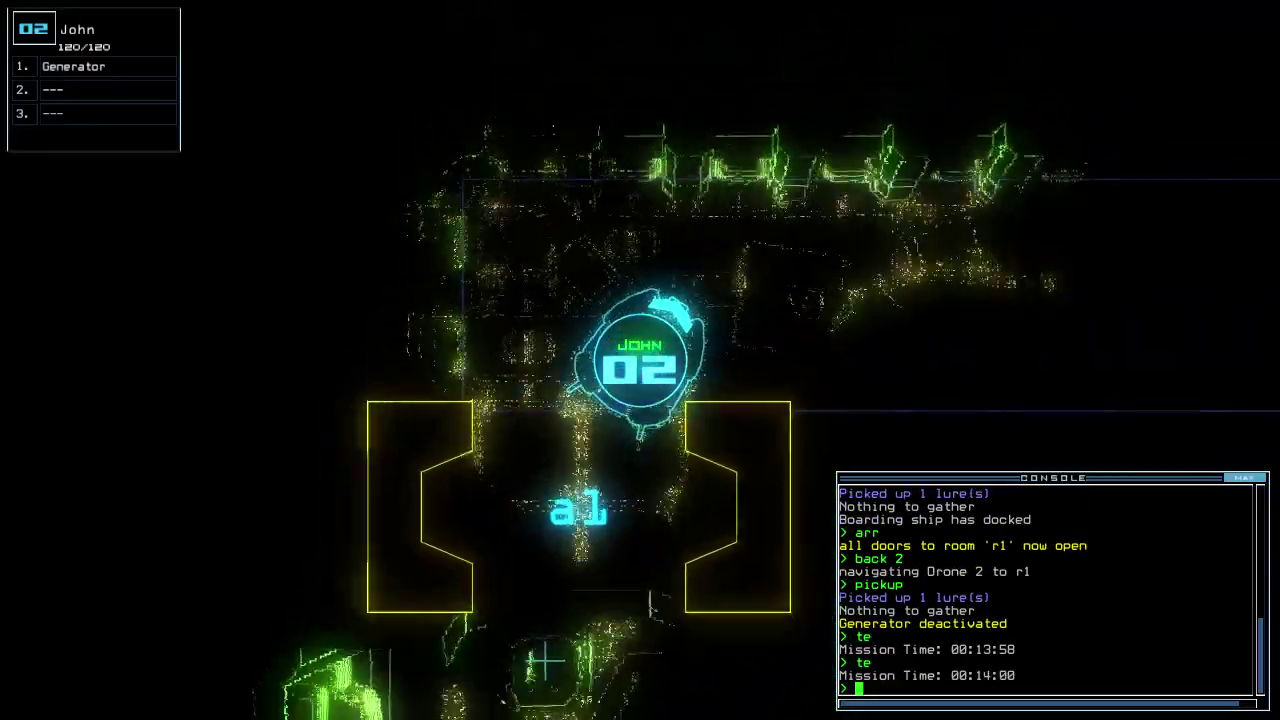
text(dd a2)
key(Return)
text(generator)
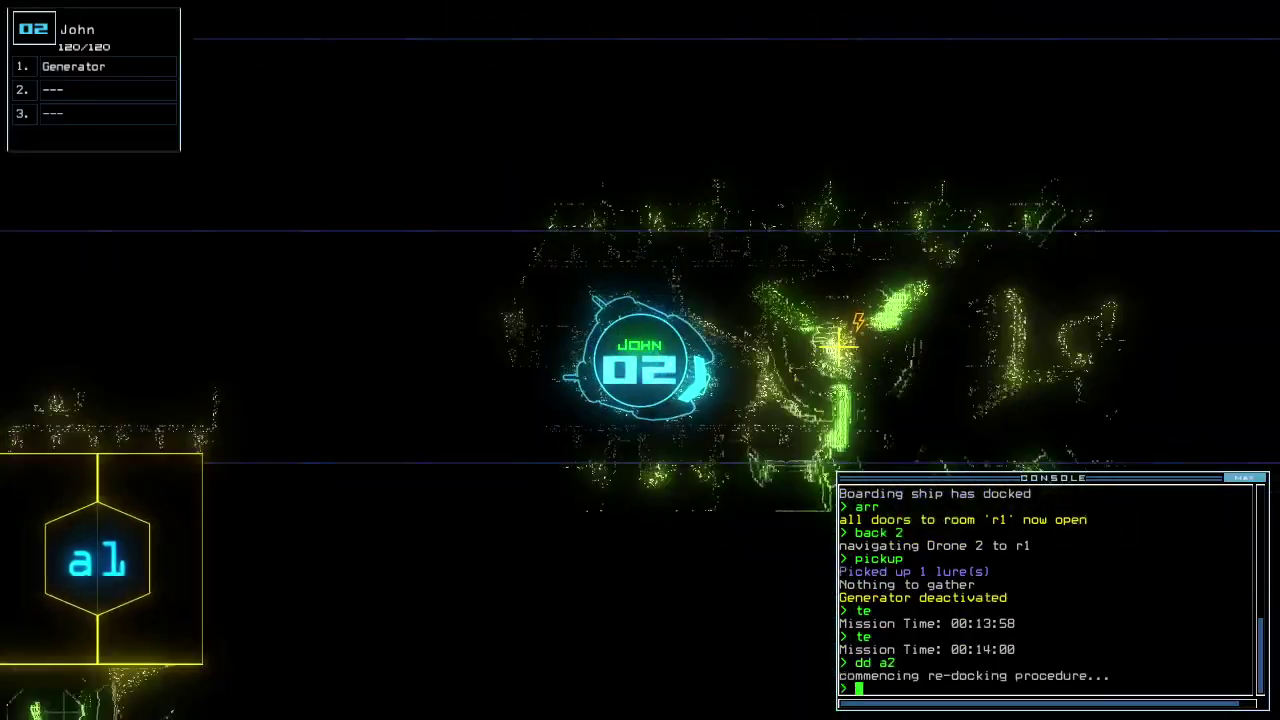
key(Return)
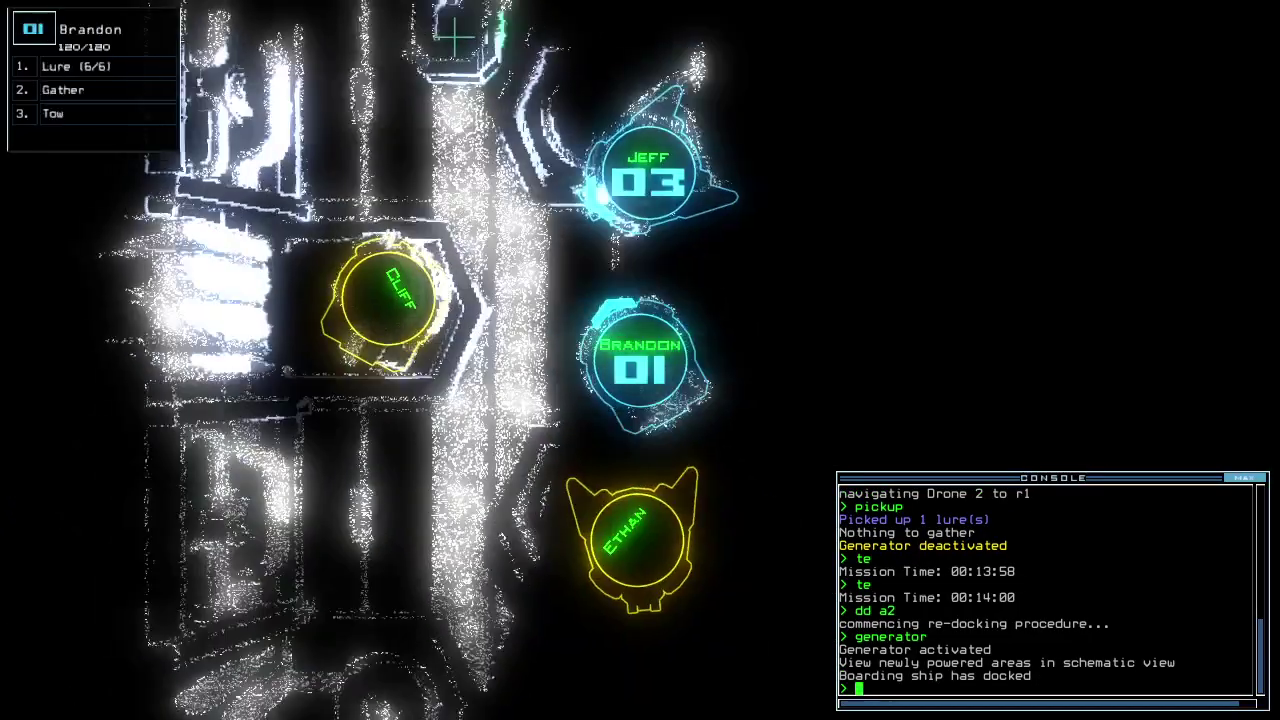
text(arr)
key(Return)
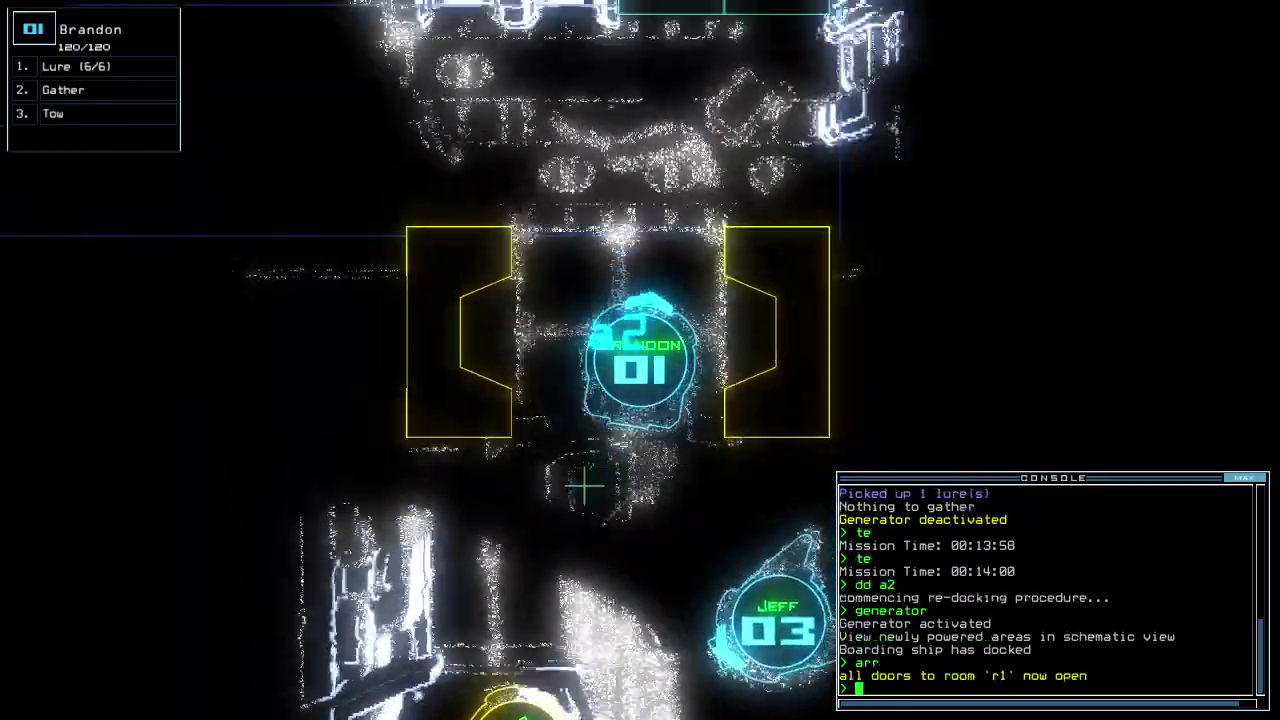
text(ra)
Close r1's doors, open d6 and move Brandon through it toward dock a2
key(Return)
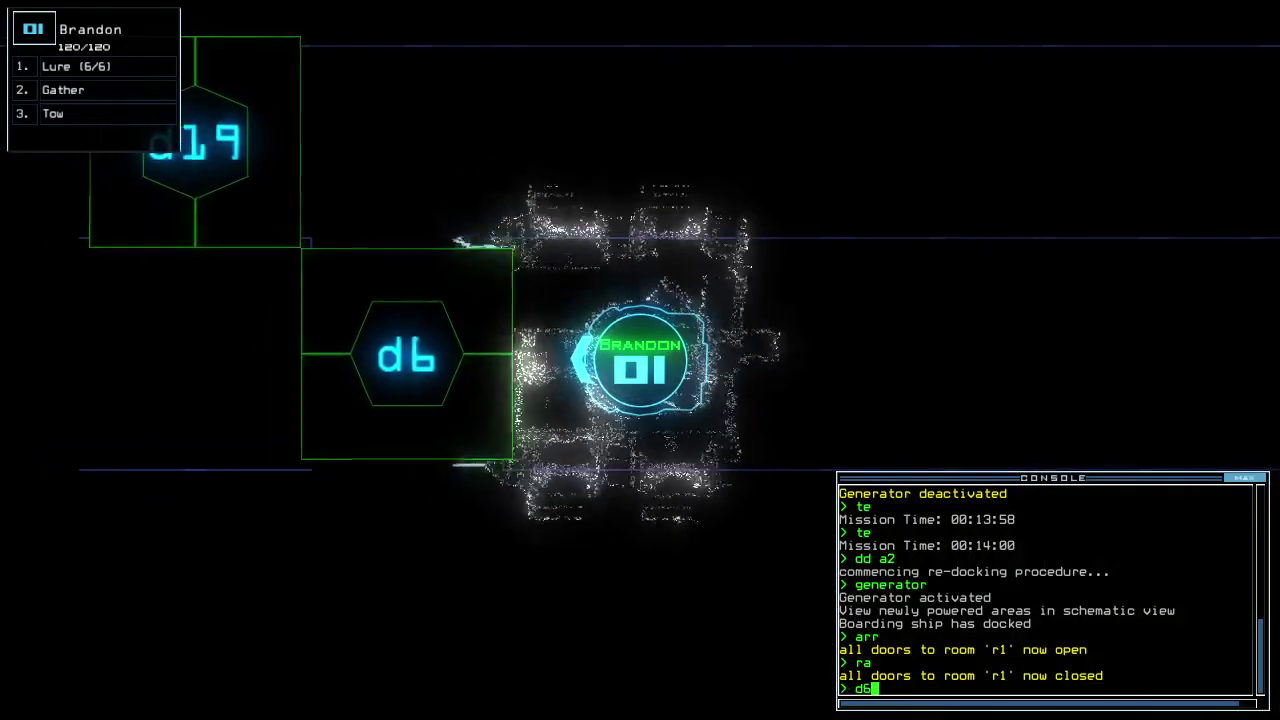
key(Return)
key(Right)
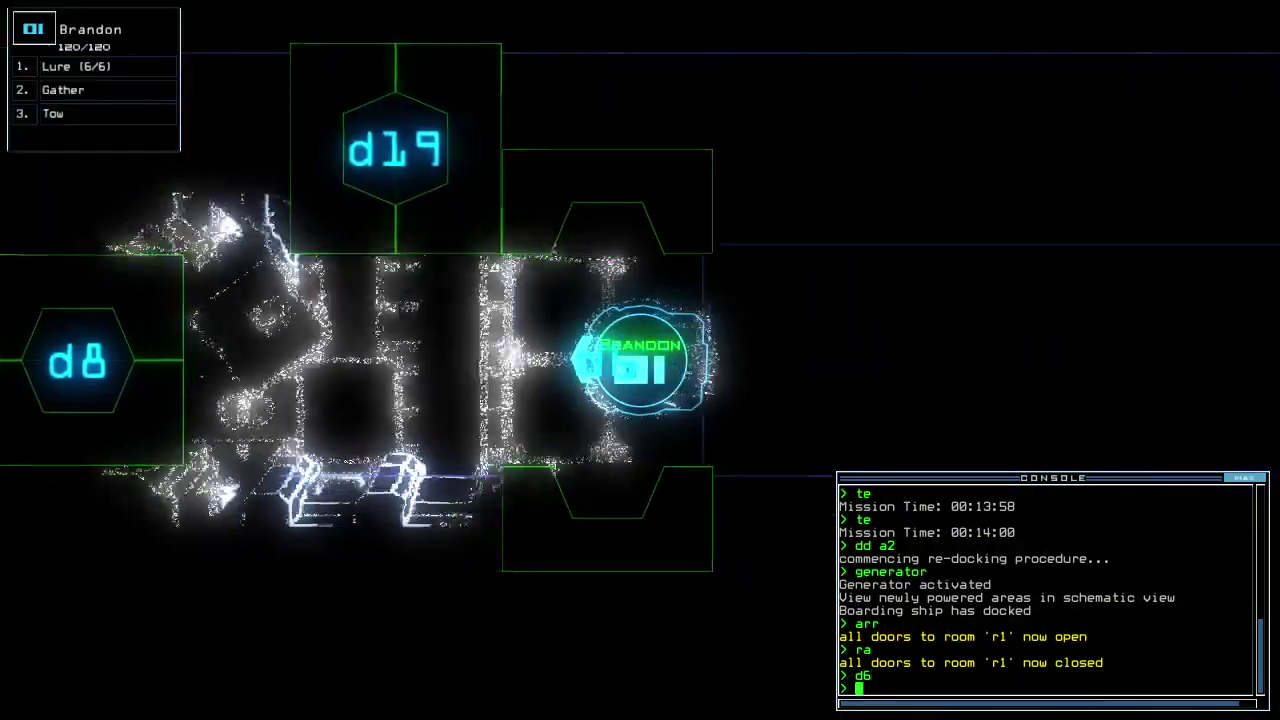
key(Right)
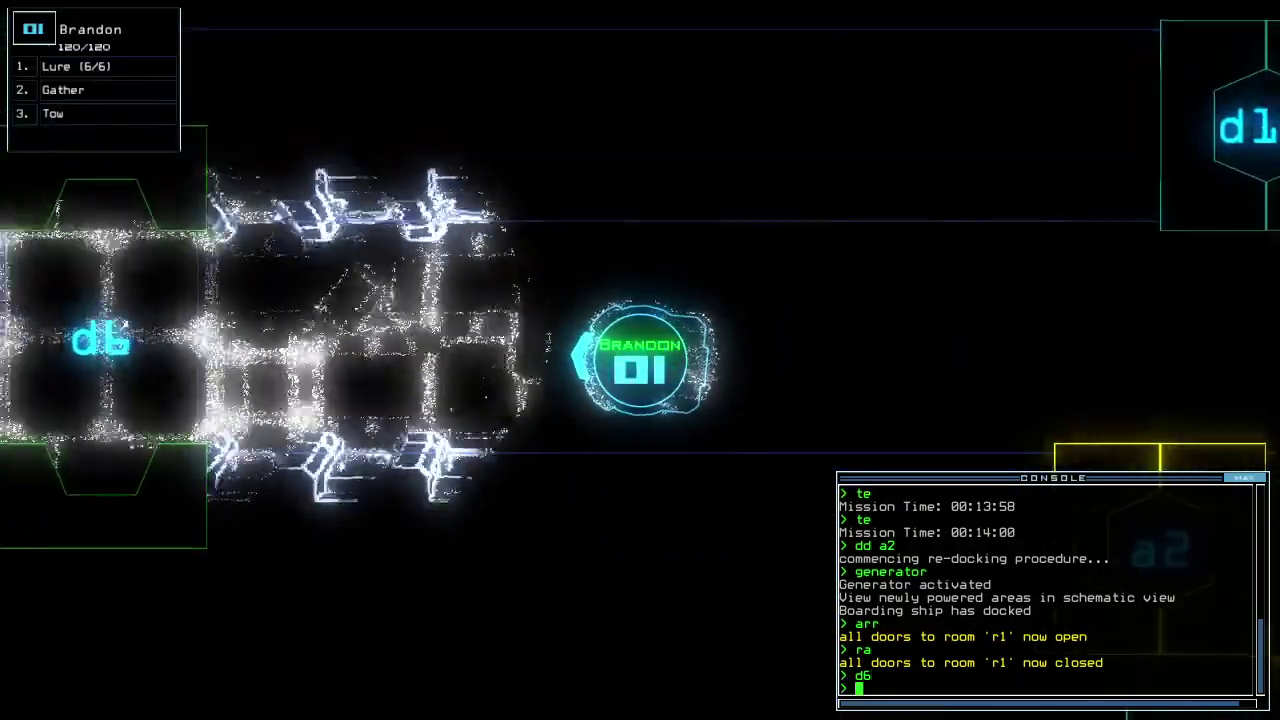
text(arr)
Cycle r1's doors open and shut, then reopen them and re-dock at a1
key(Return)
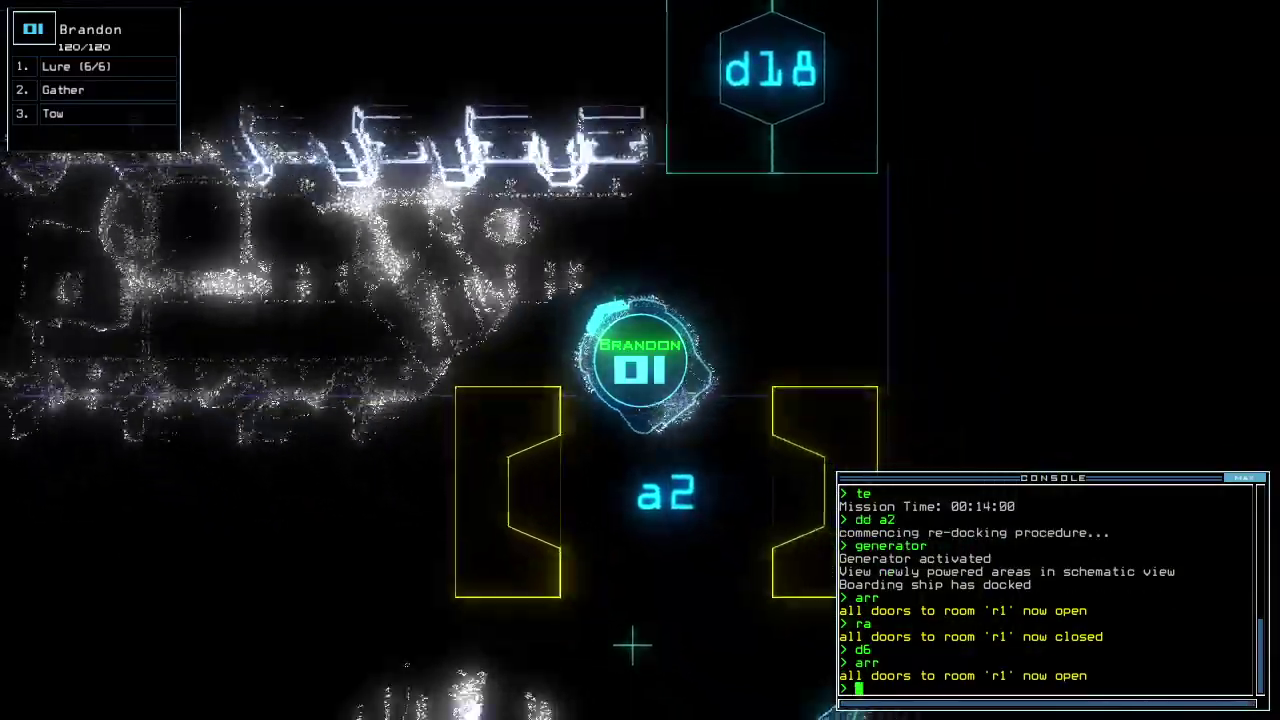
text(ra)
key(Return)
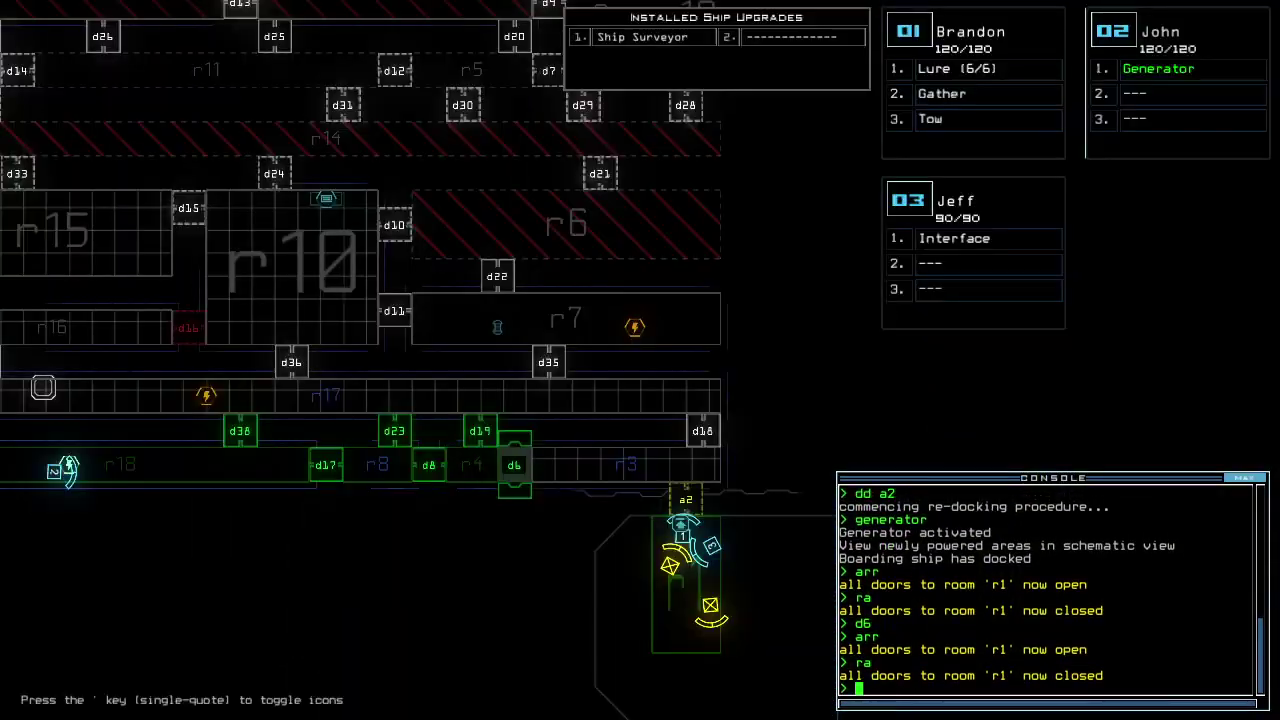
text(d8)
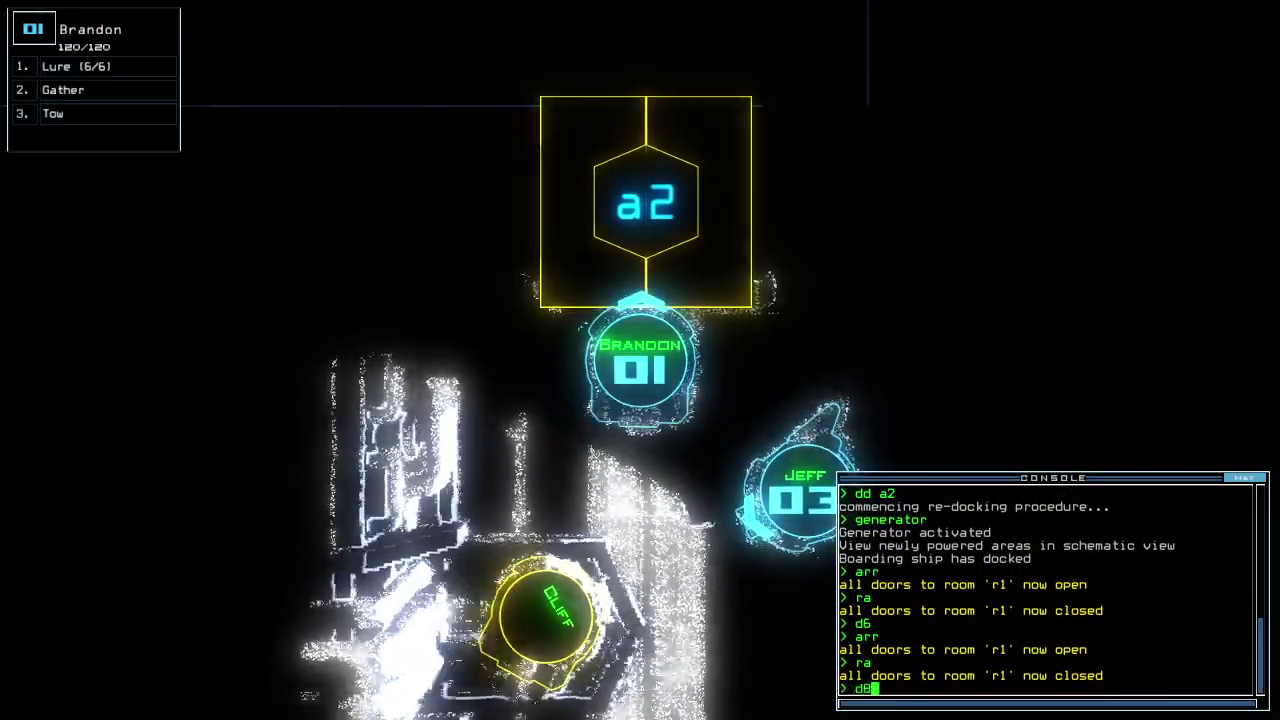
text(arr ;dd a1;dd a1)
key(Return)
key(Left)
key(Left)
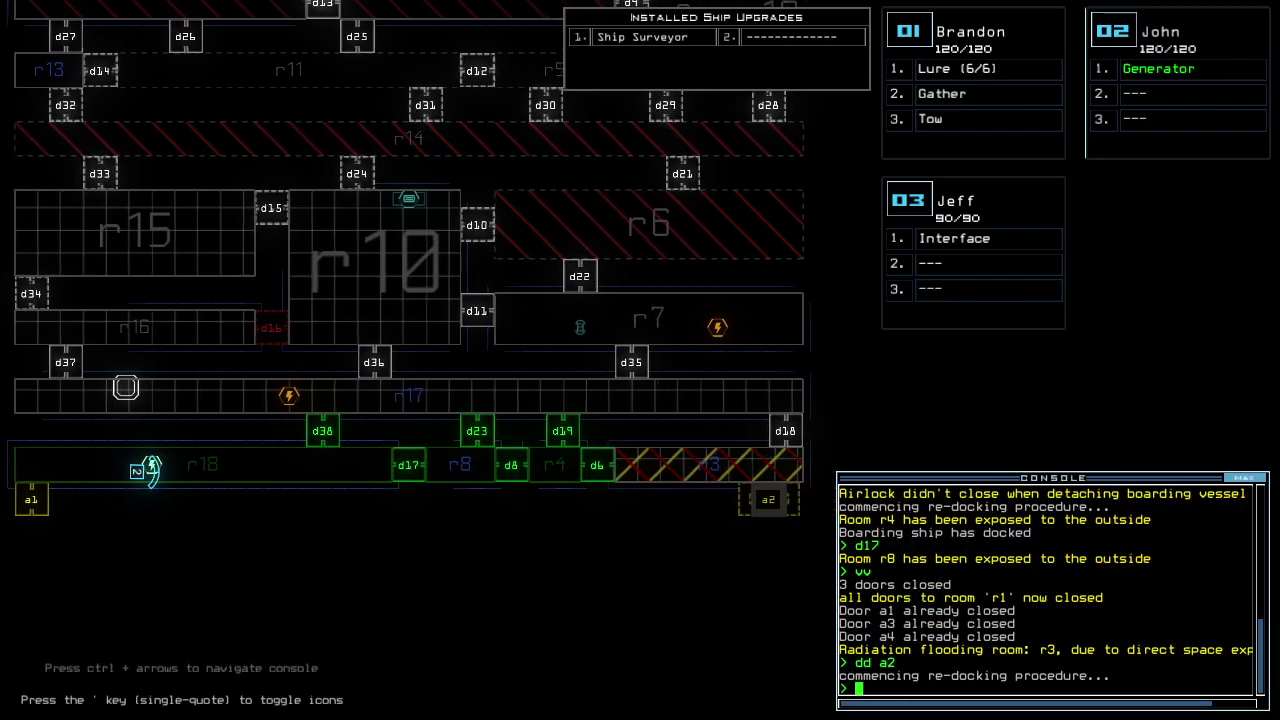
text(ra)
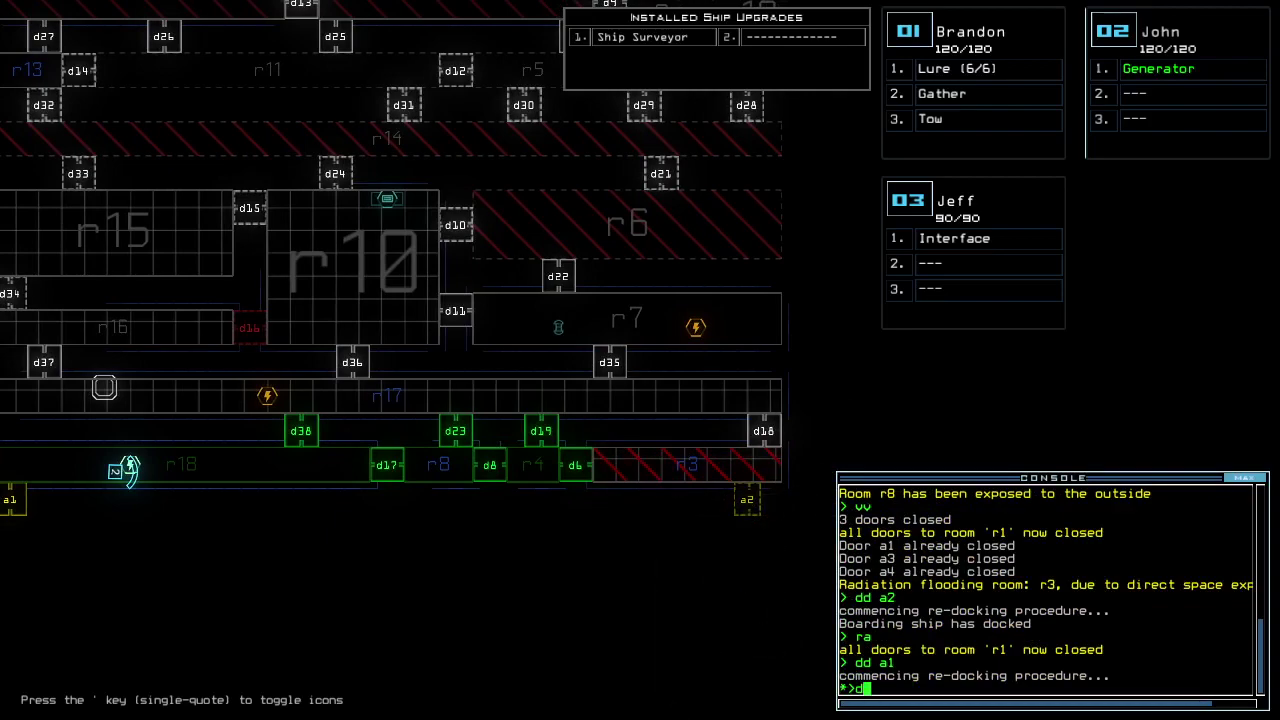
text(6)
Open door d6, cycle room r1's doors, and close the door behind drone 1
key(Return)
text(a)
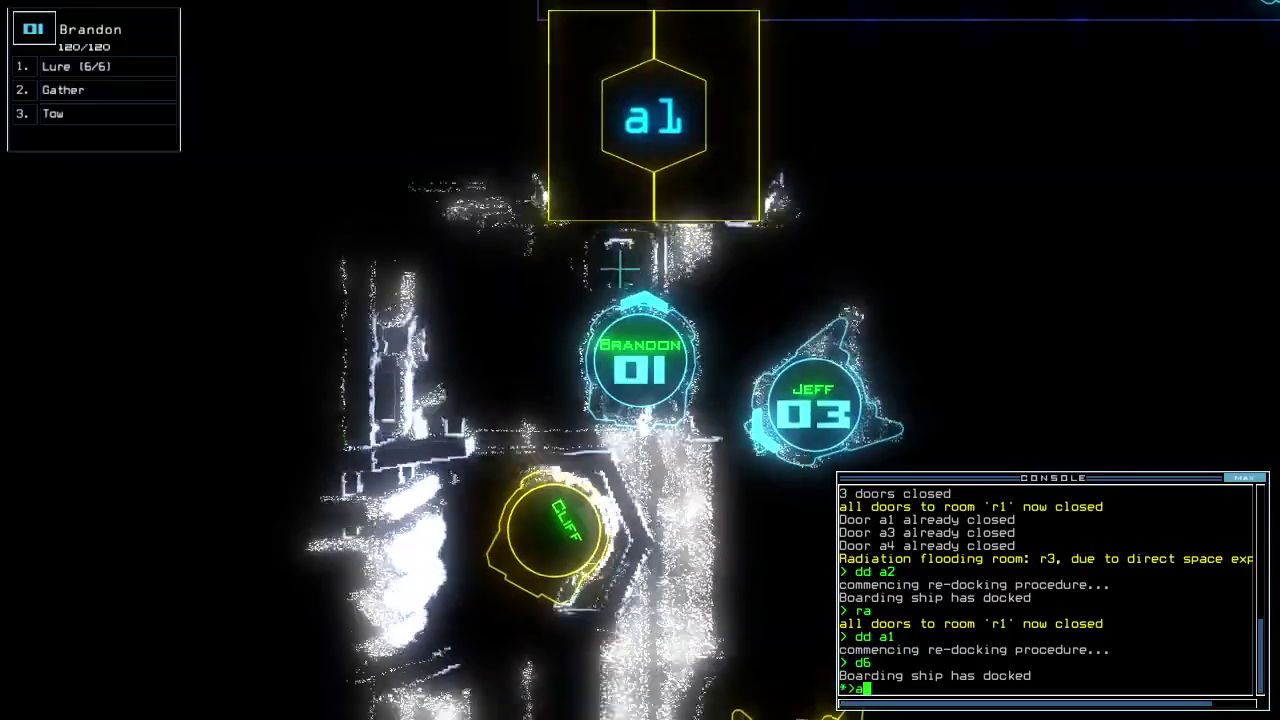
text(rr)
key(Return)
text(ra)
key(Return)
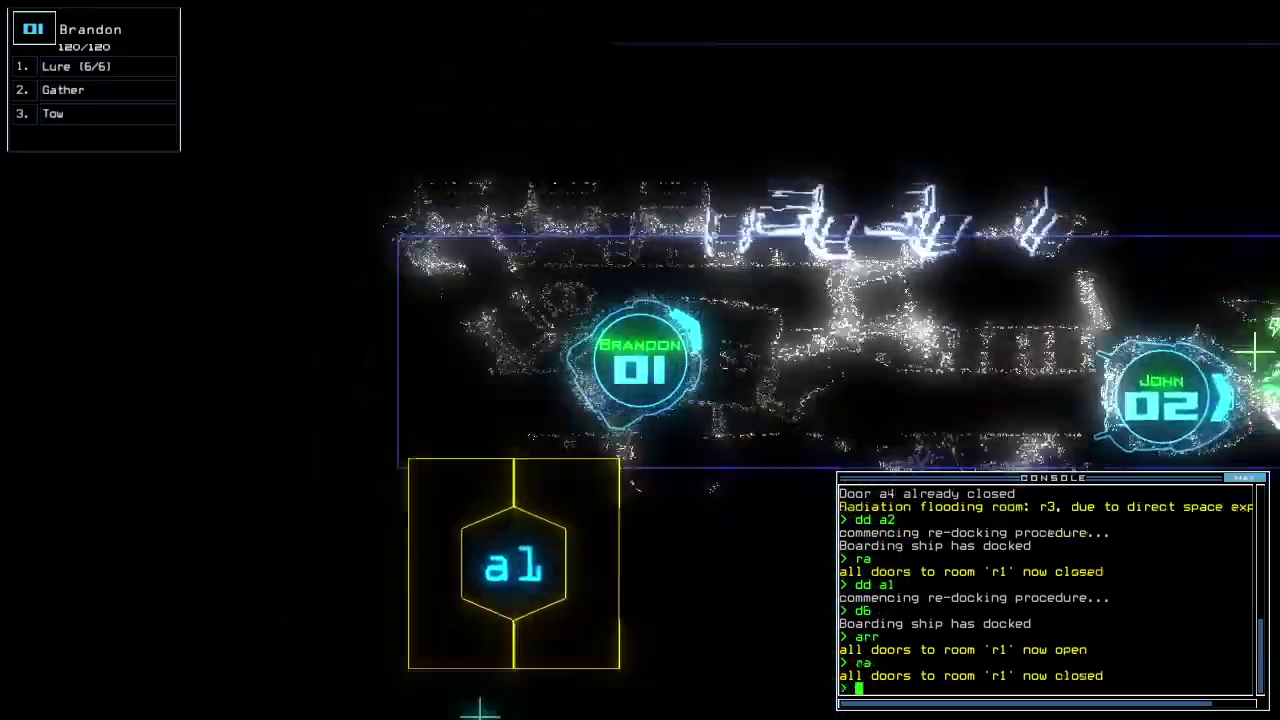
key(2)
key(1)
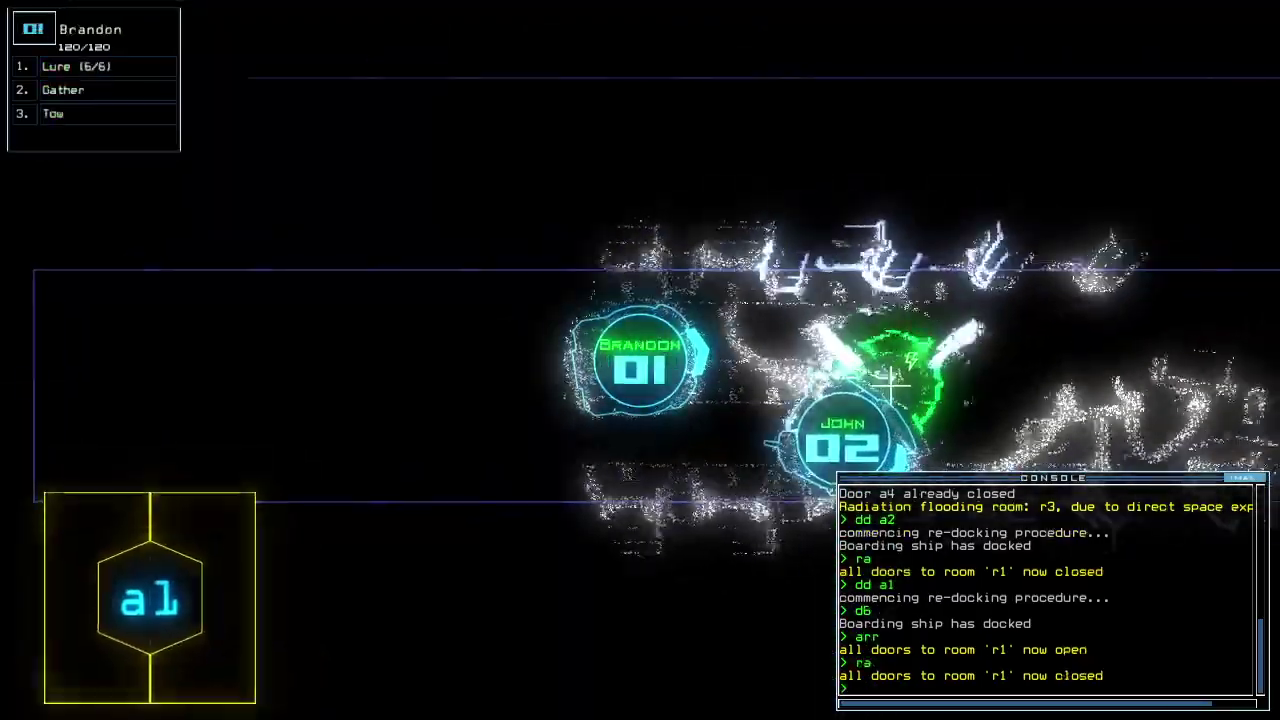
text(cdacc)
key(Return)
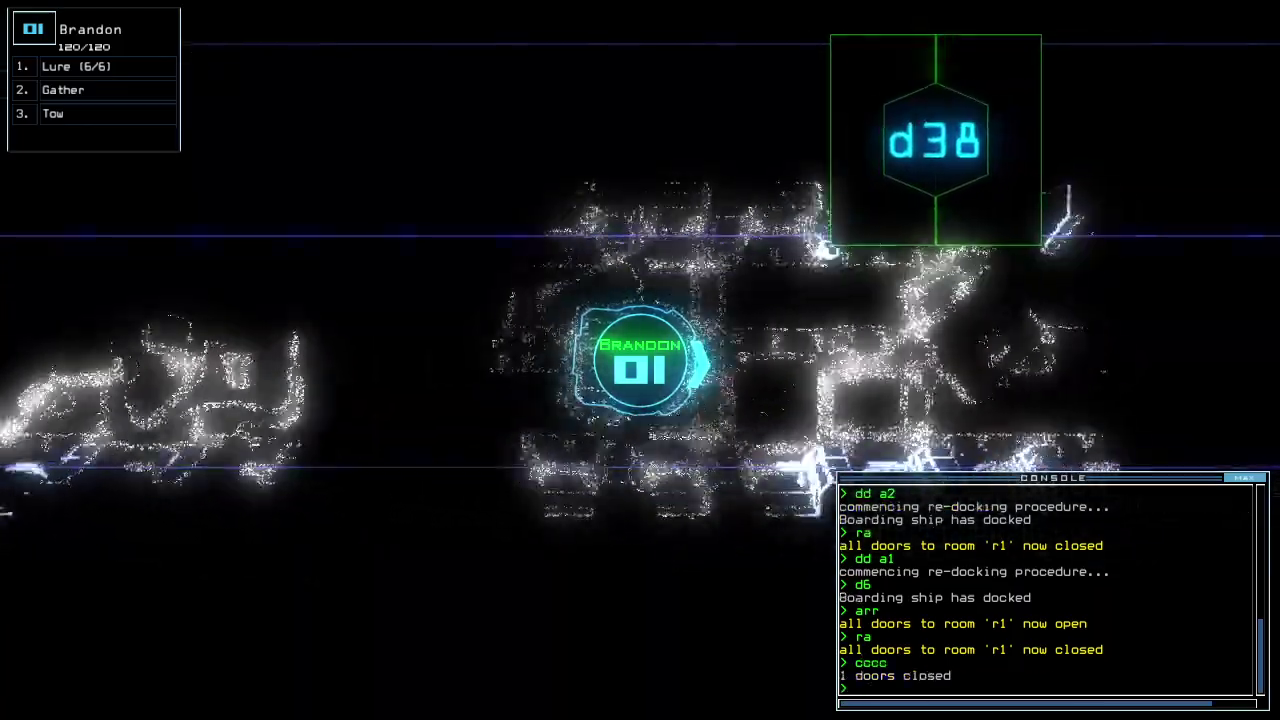
text(l)
Drop two lures while drone 1 opens doors d17, d8 and d6
key(Return)
text(d1)
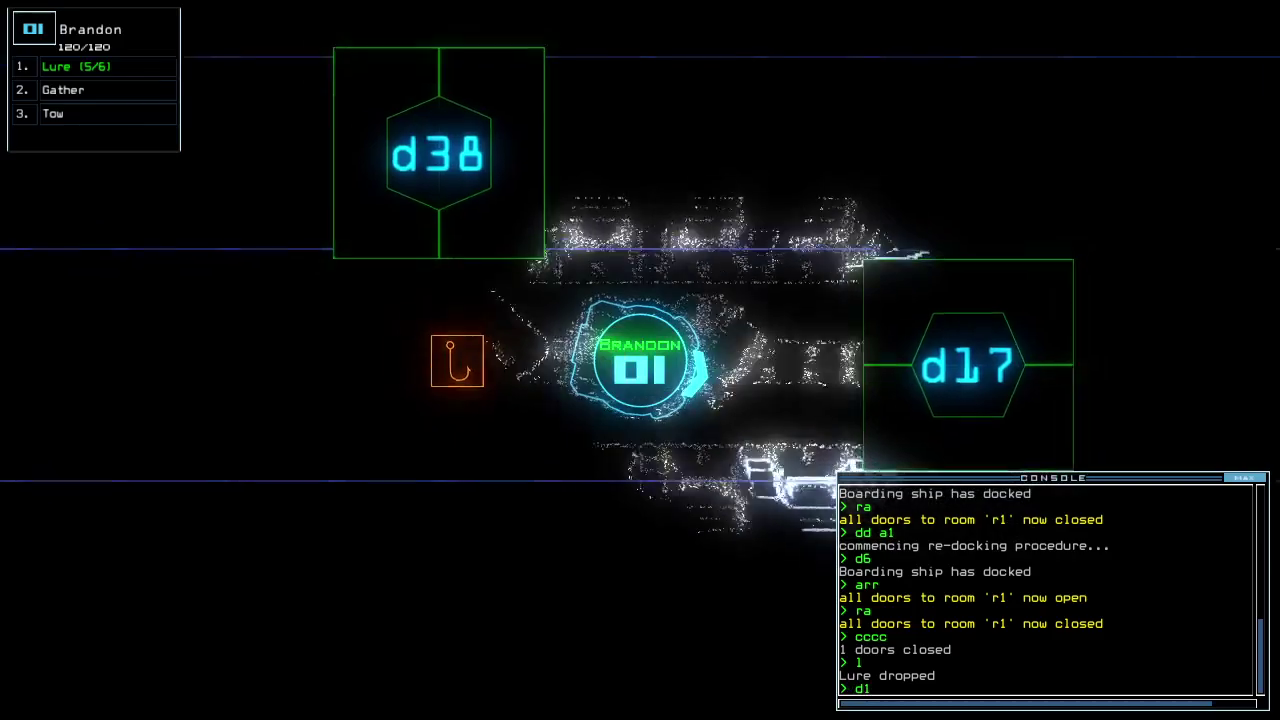
text(7)
key(Return)
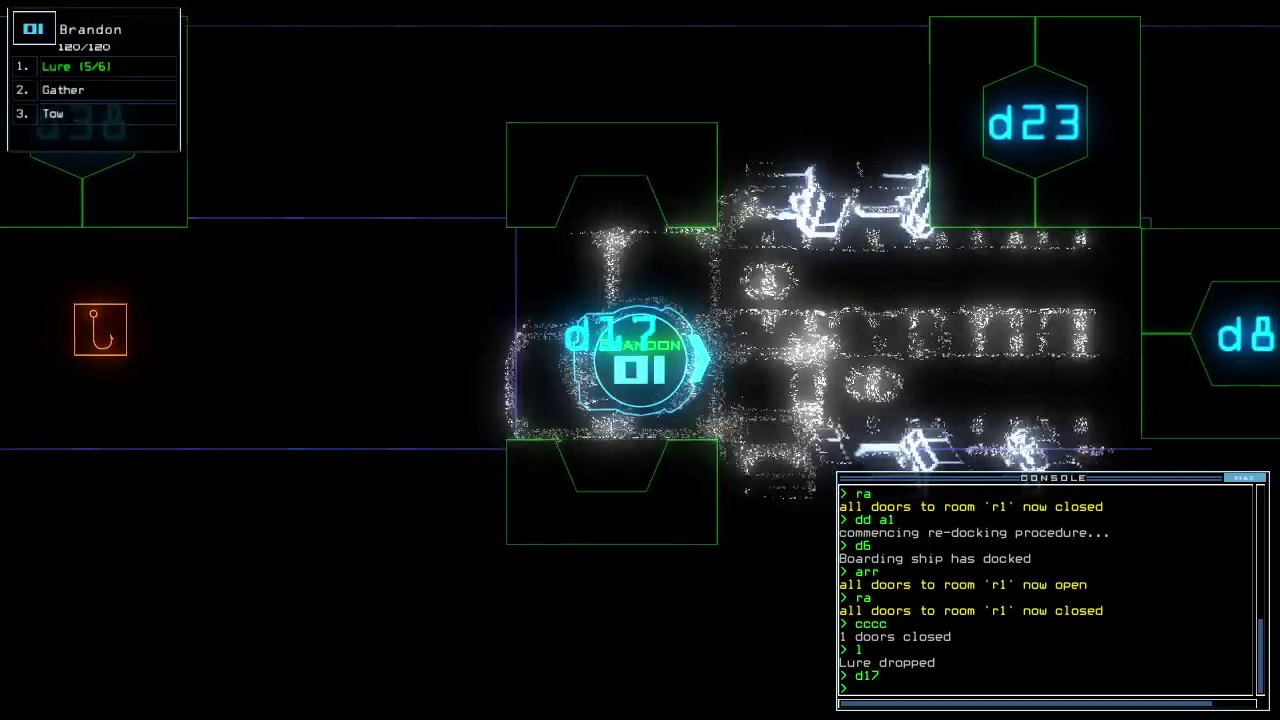
text(l)
key(Return)
text(d8)
key(Return)
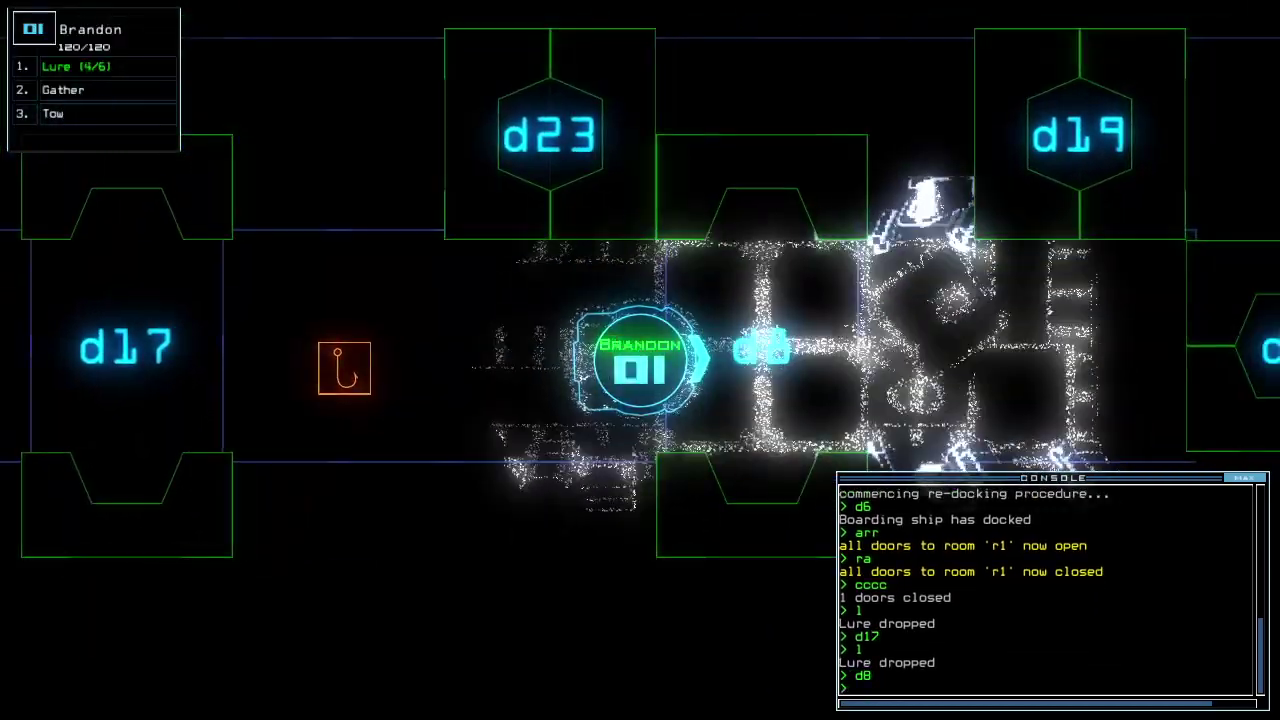
key(Tab)
key(Tab)
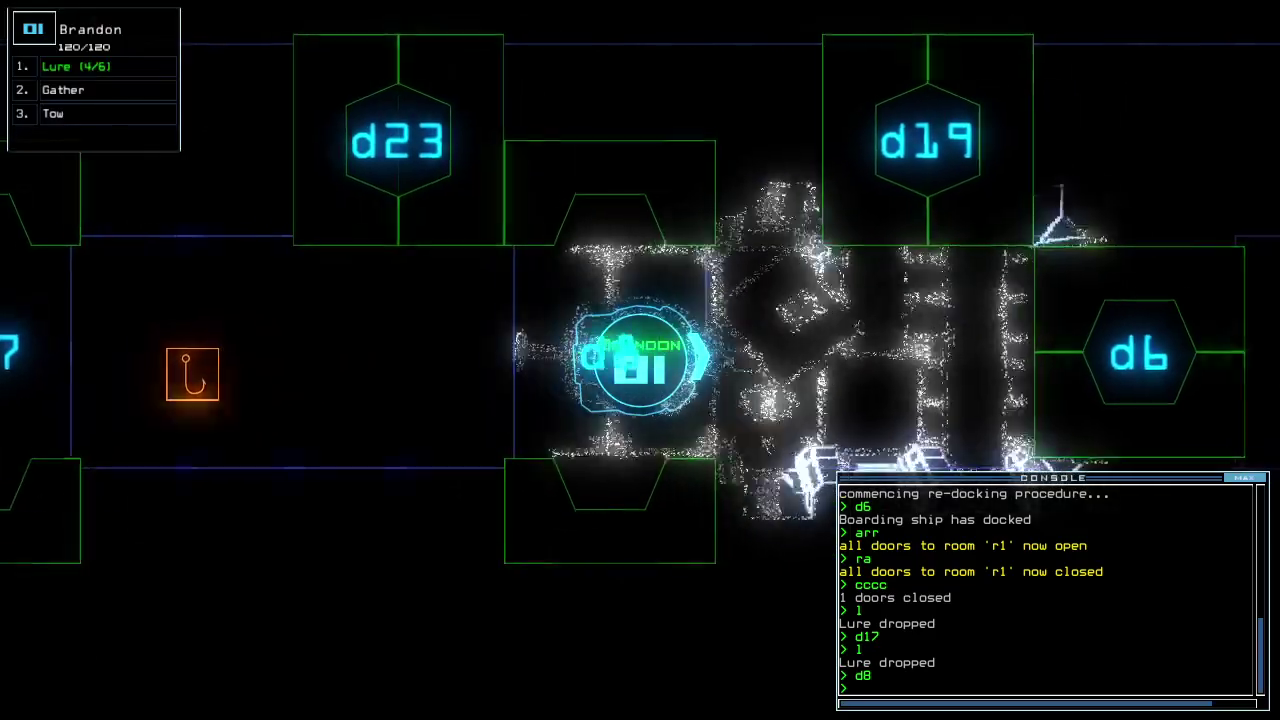
text(d6)
key(Return)
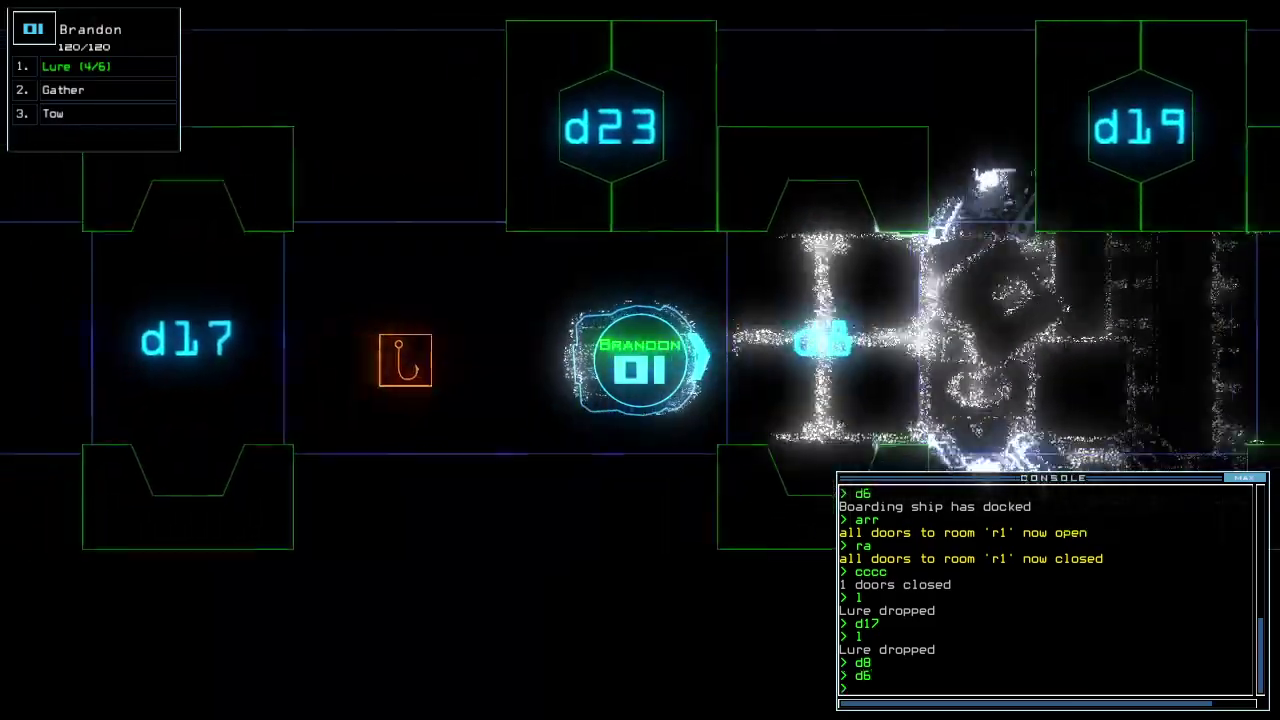
text(pickup)
Pick up the lures and close the three open doors
key(Return)
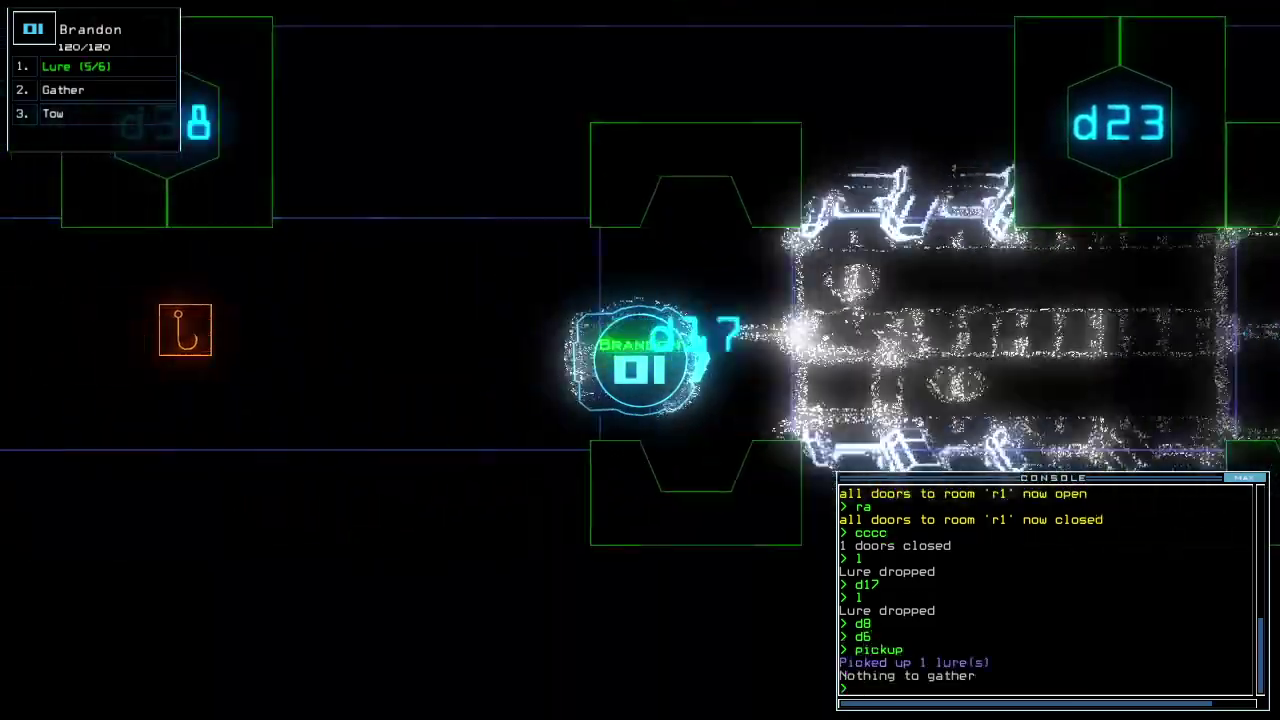
text(cccc)
key(Return)
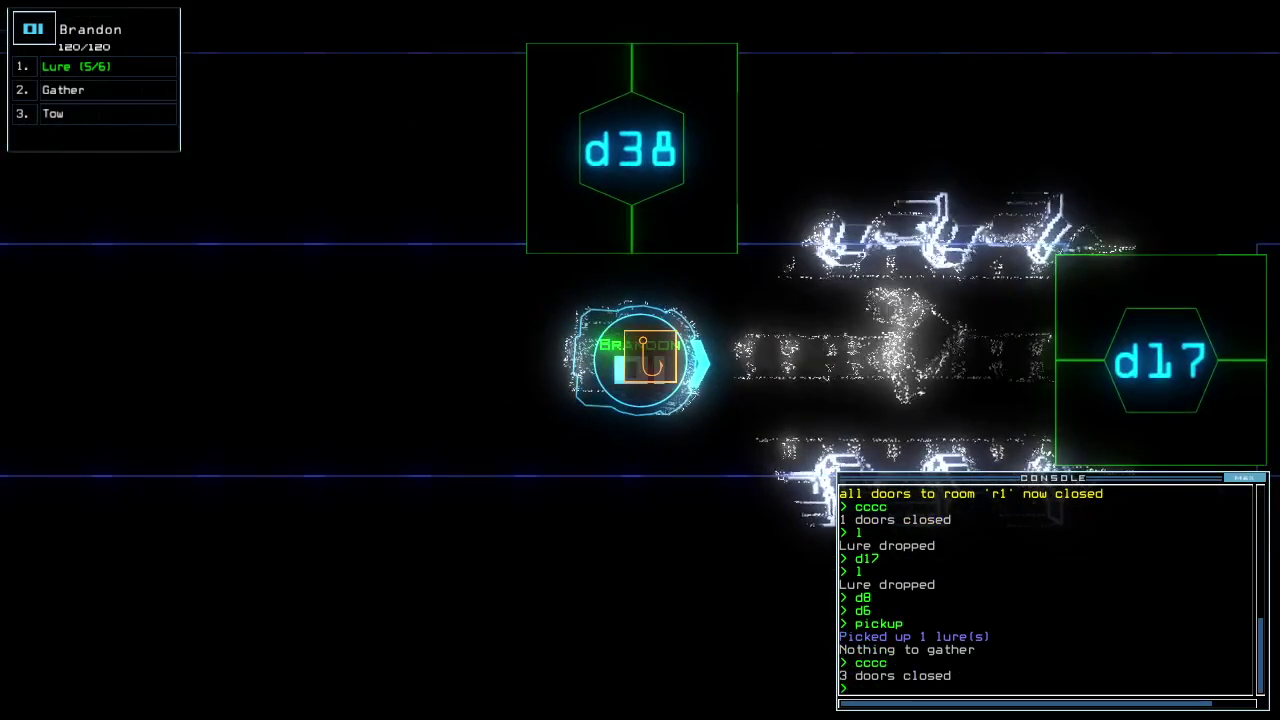
key(Tab)
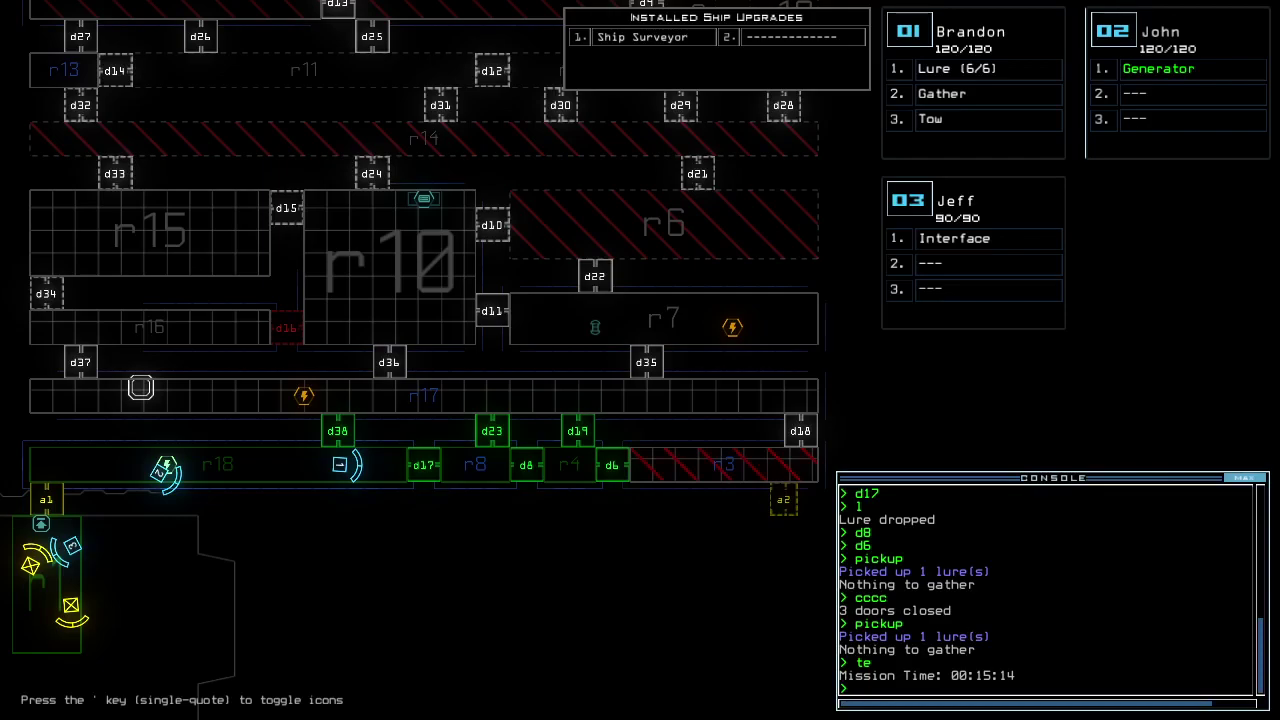
Check the elapsed mission time and open door d17 for drone 1
key(Tab)
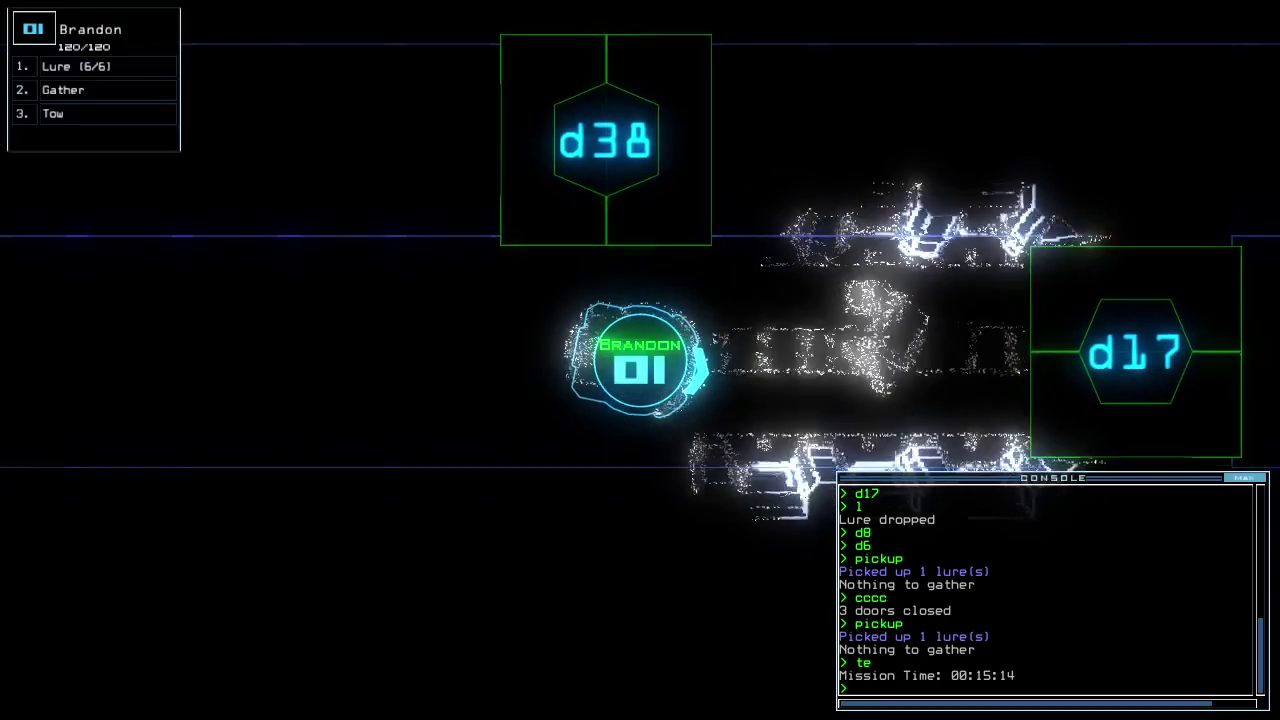
text(te)
key(Return)
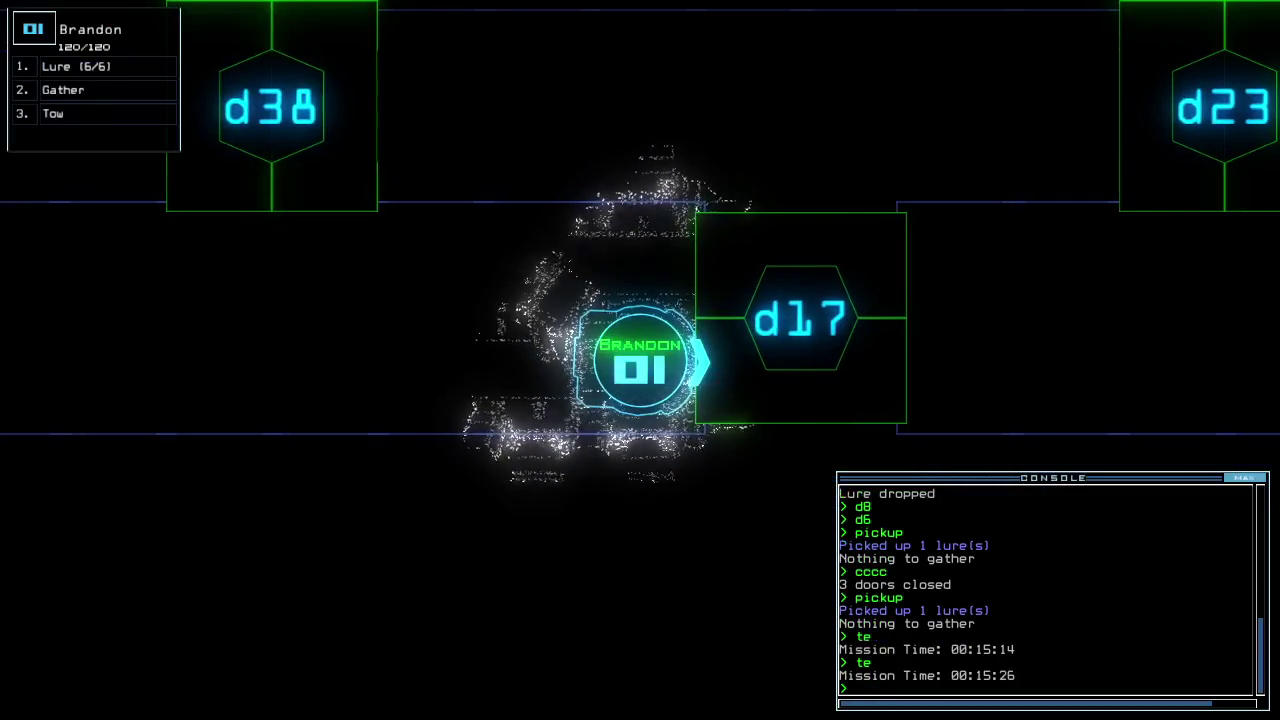
key(Tab)
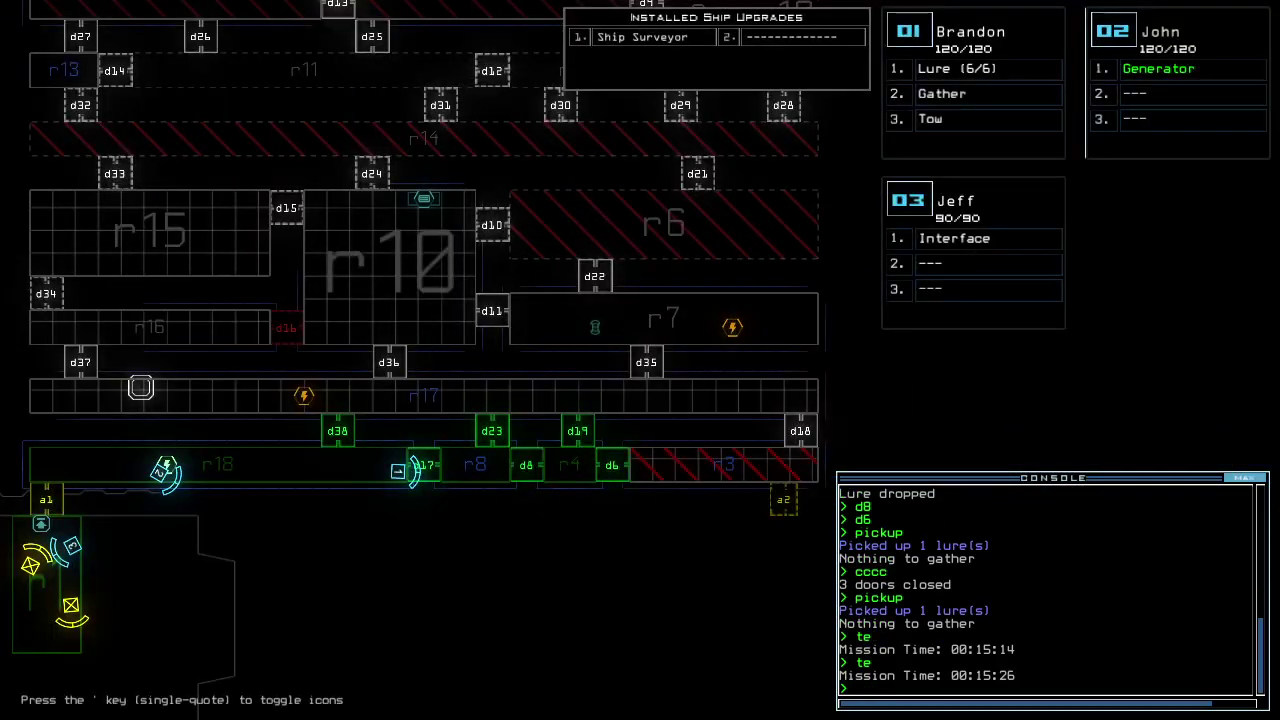
key(Tab)
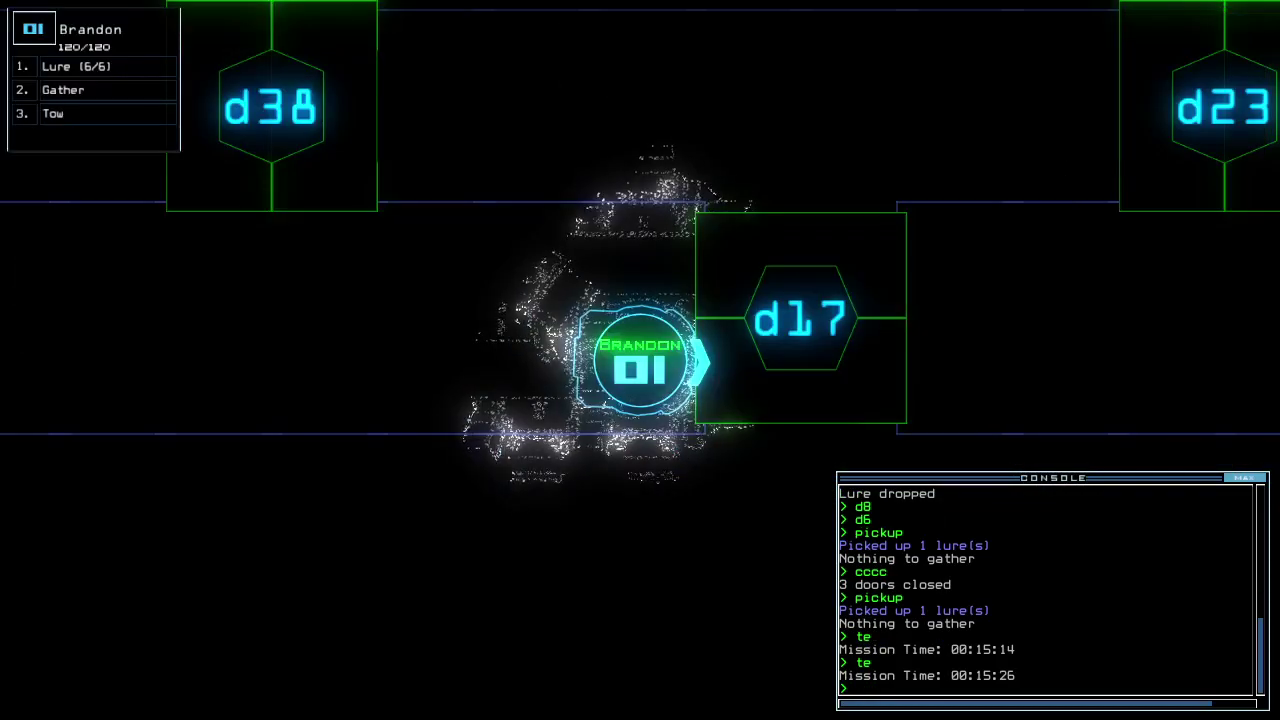
text(7)
key(Return)
Shut off drone 2's generator, open room r1's doors, and send drone 1 back
key(Tab)
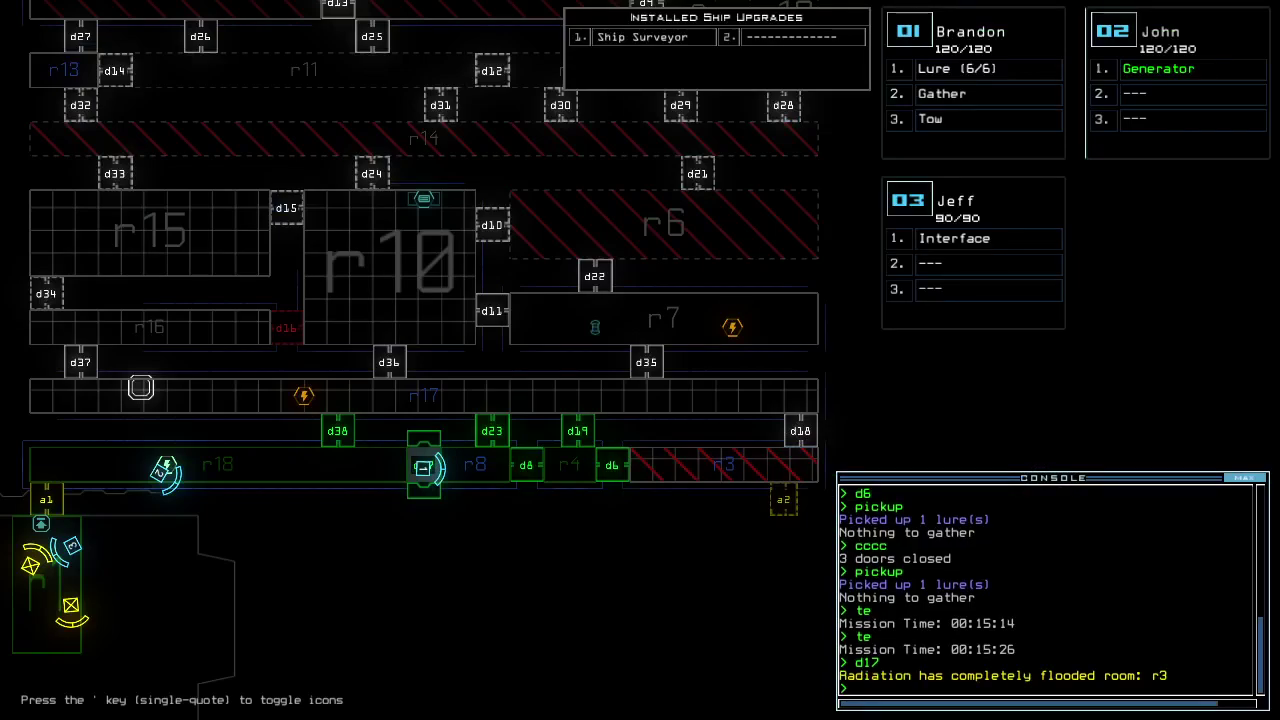
key(Tab)
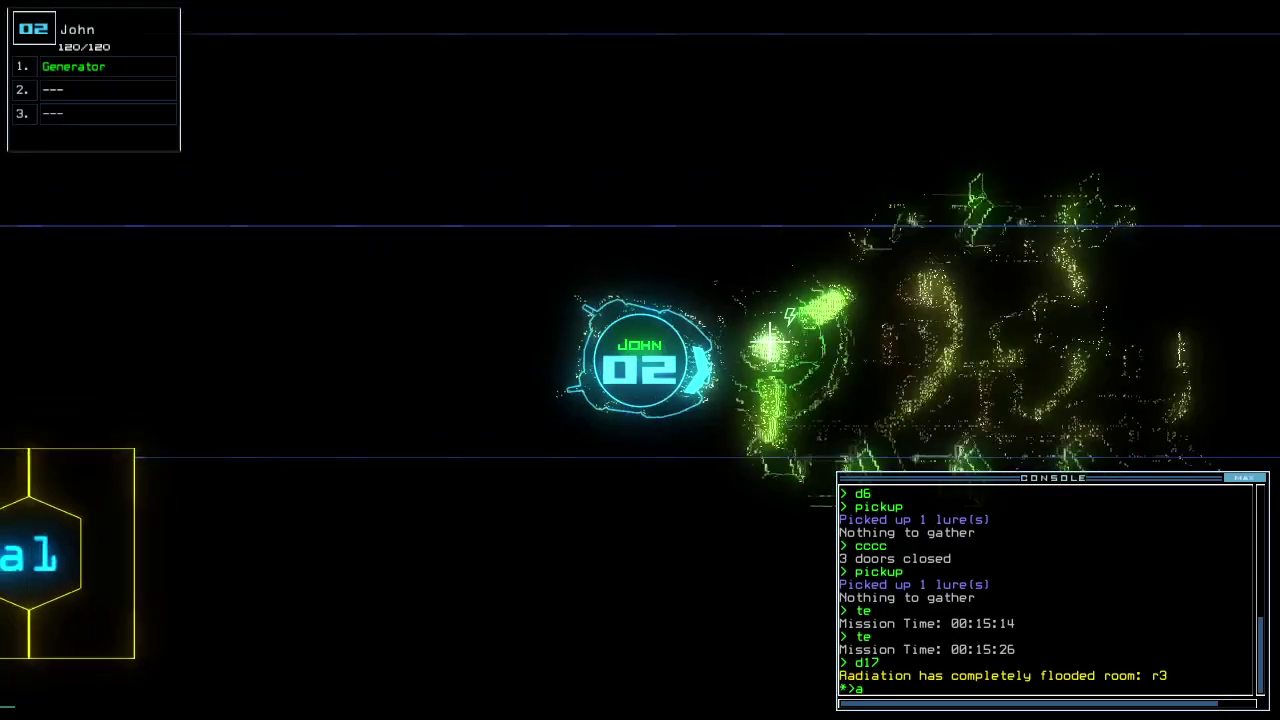
text(a1)
key(Return)
text(back 1)
key(Return)
text(te)
key(Return)
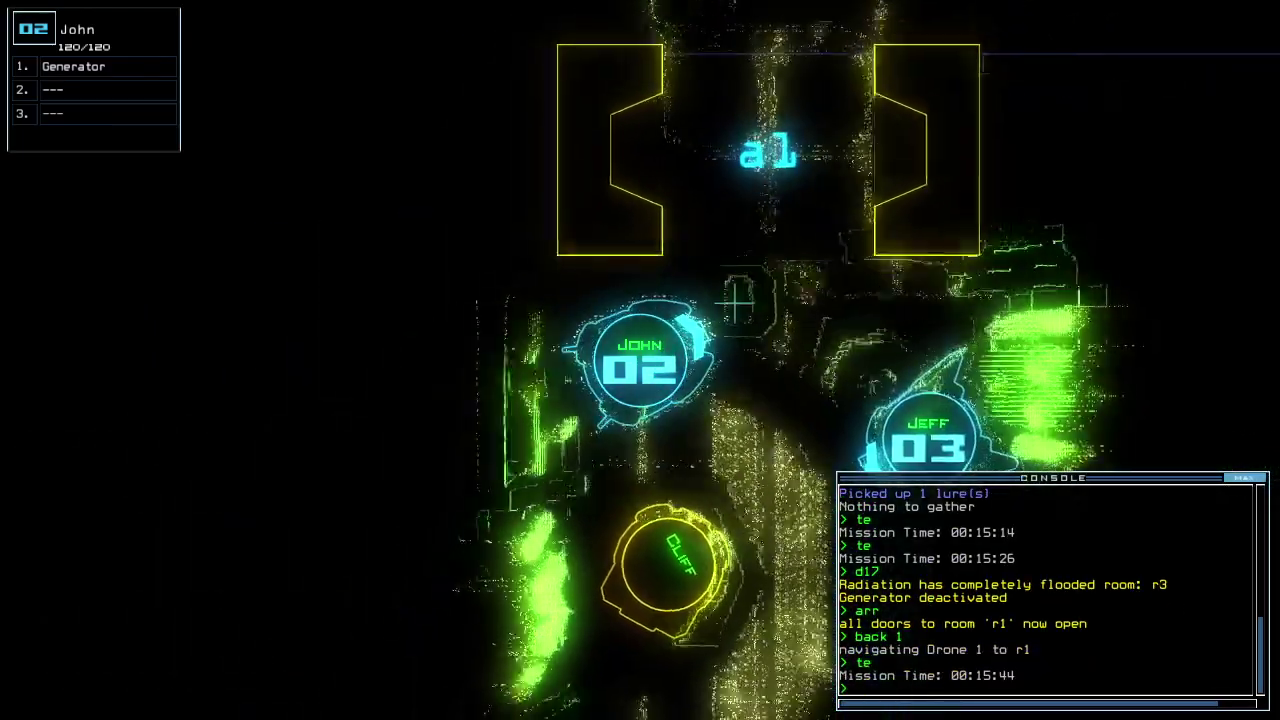
key(Tab)
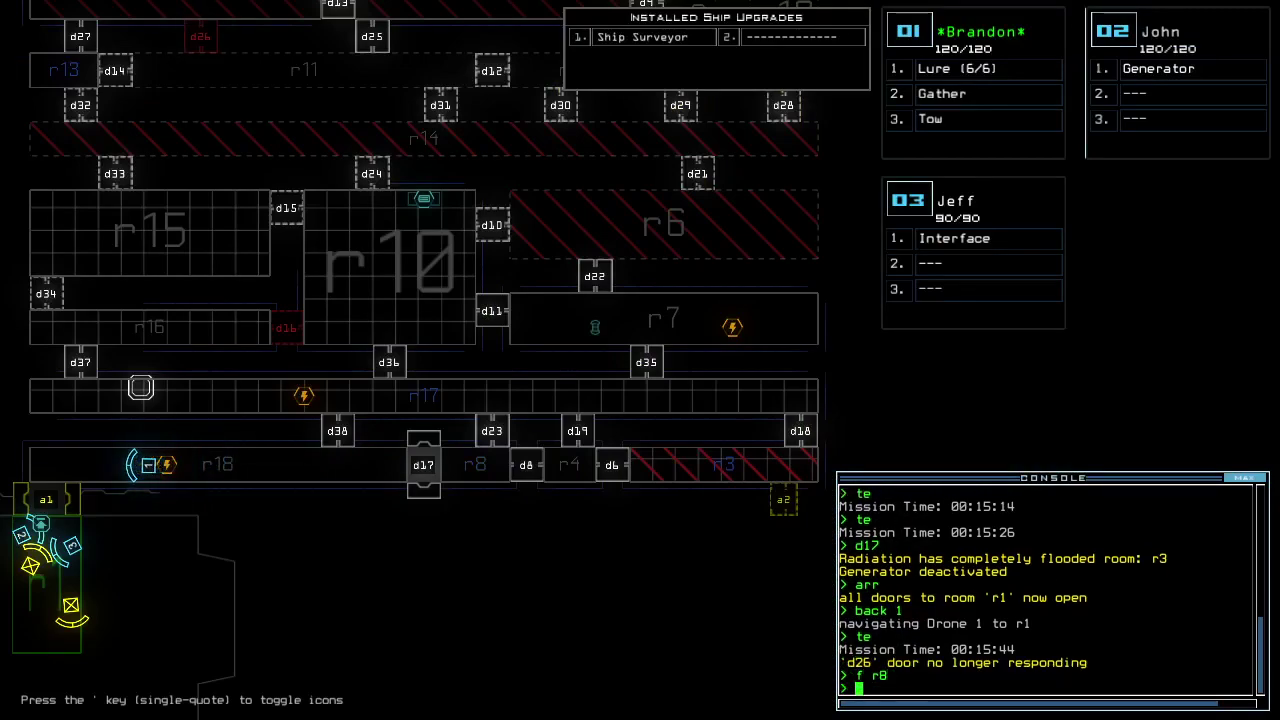
Send drone 2 to drone 1's room r18 and restart its generator
key(Up)
key(Tab)
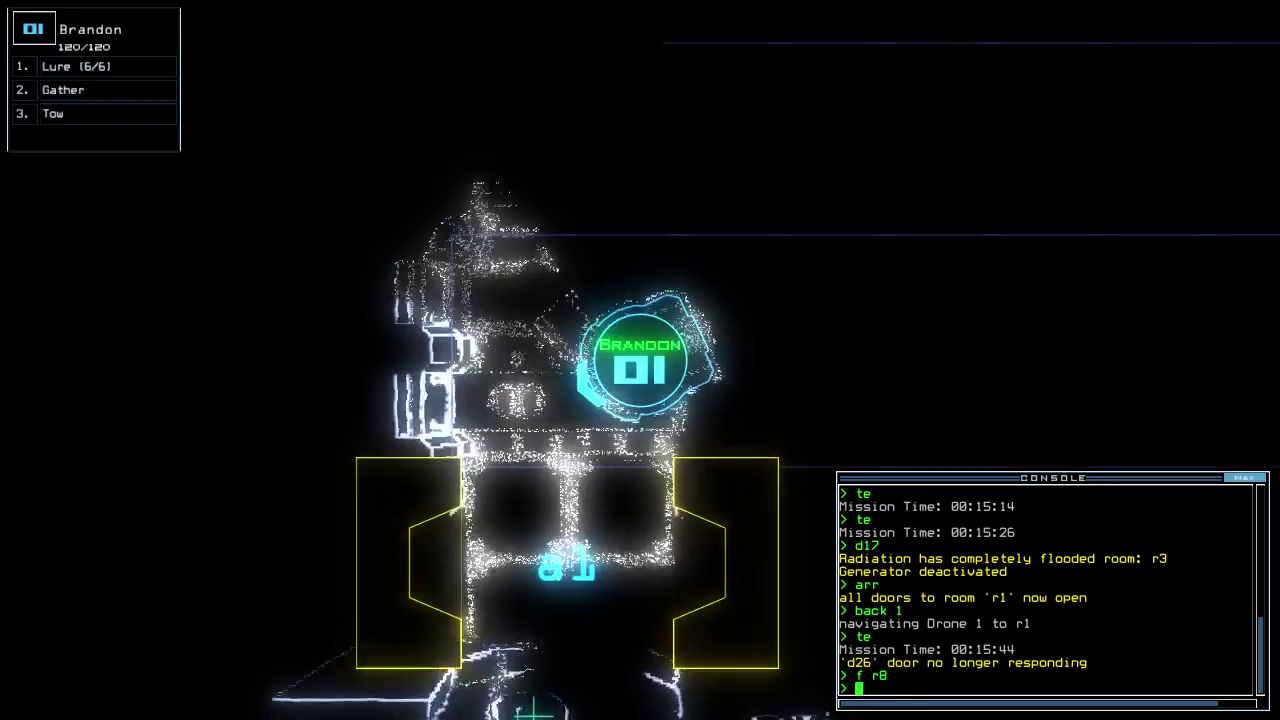
key(Tab)
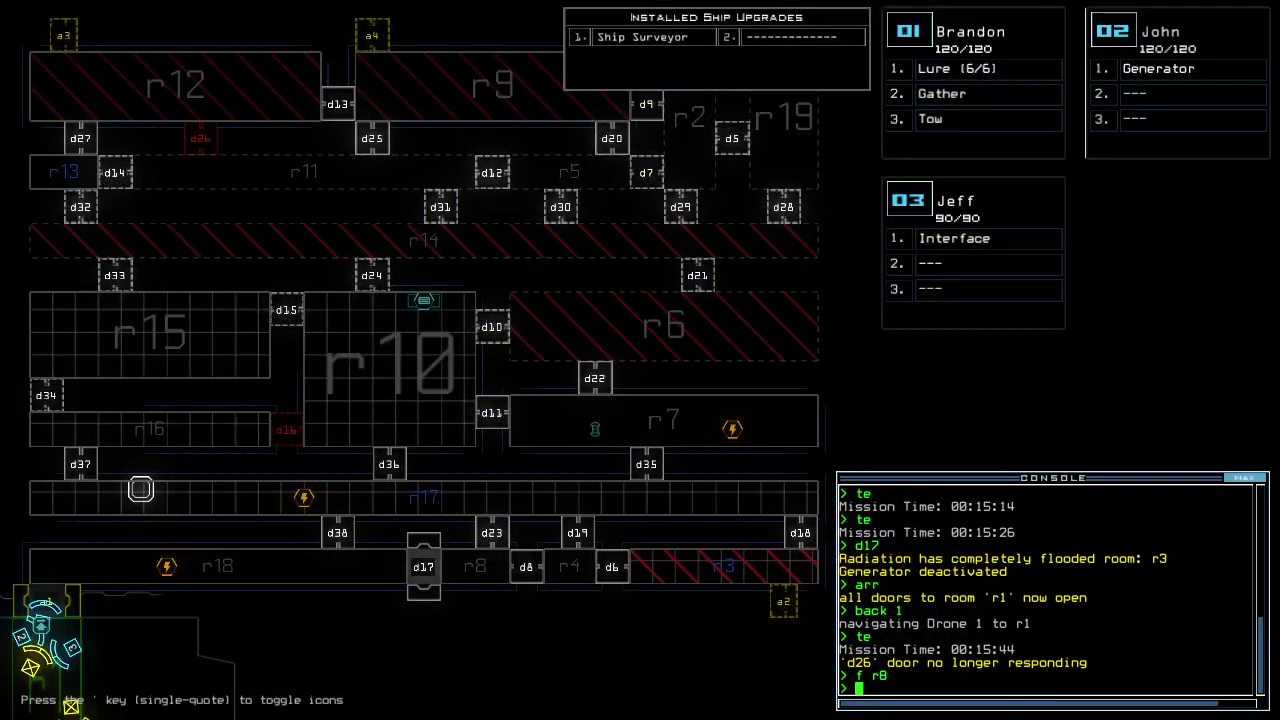
key(Up)
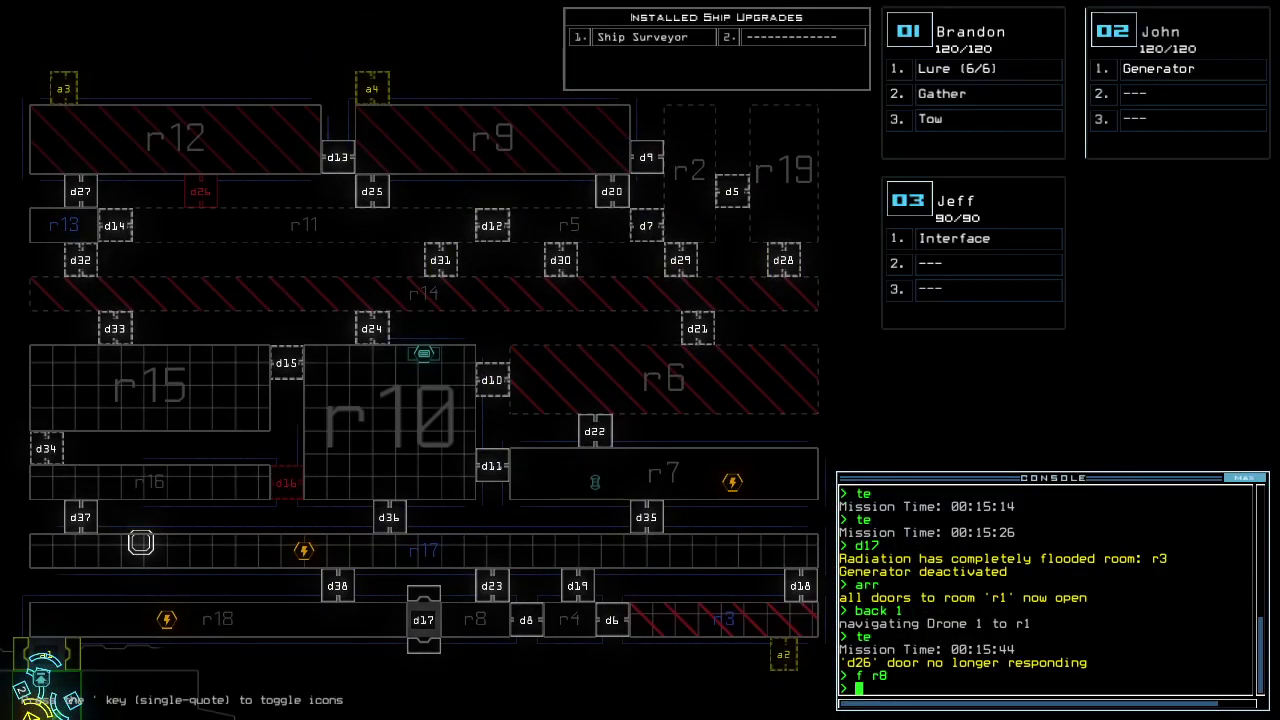
key(Tab)
text(navigate 2)
key(Return)
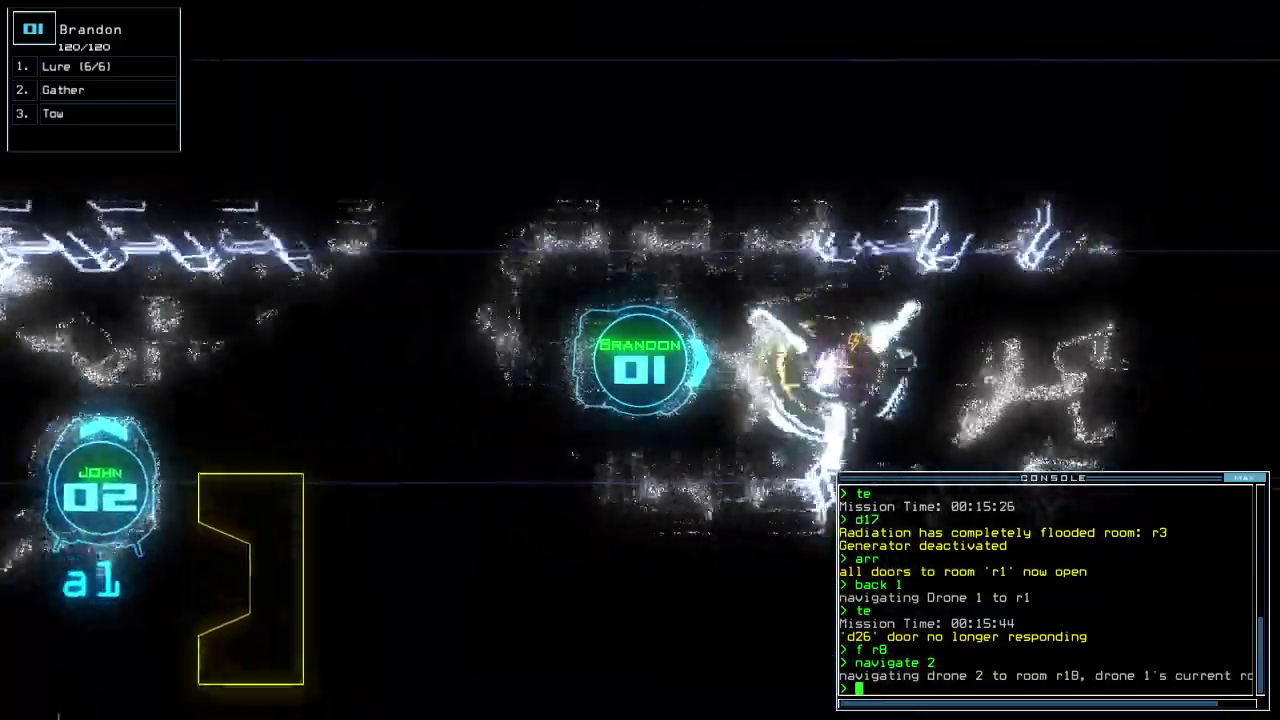
text(generator 2)
key(Return)
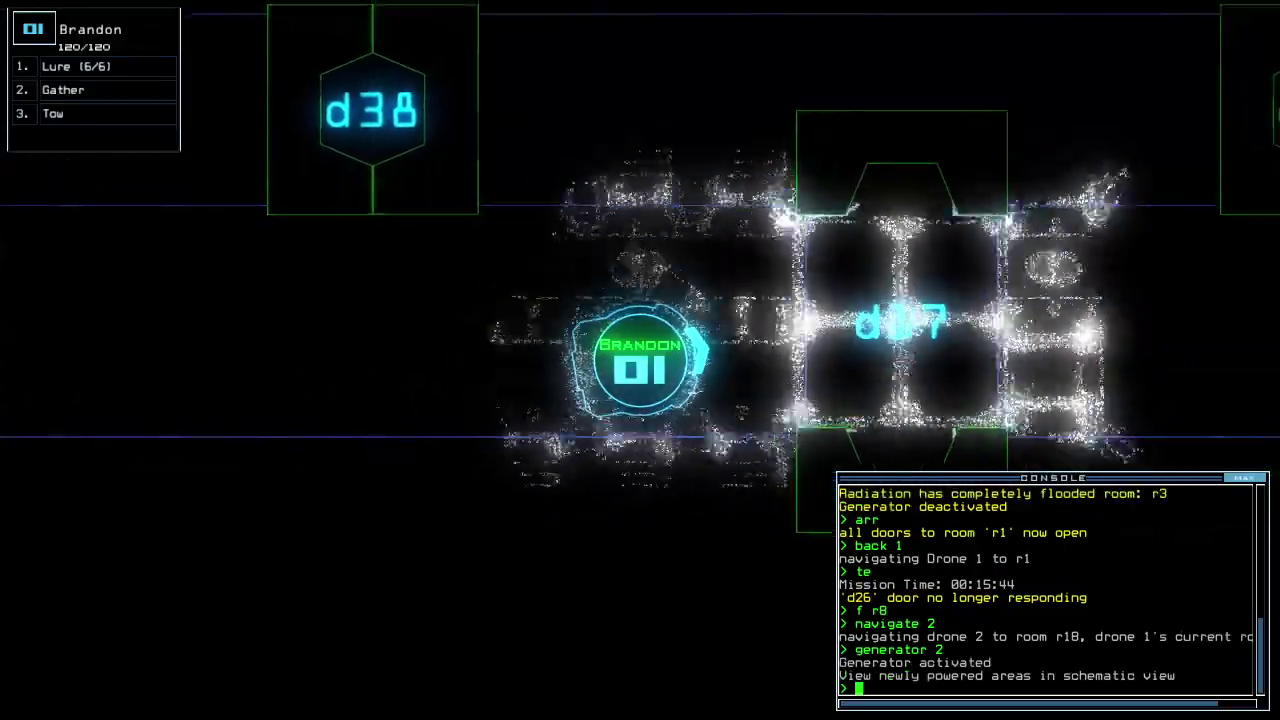
text(d)
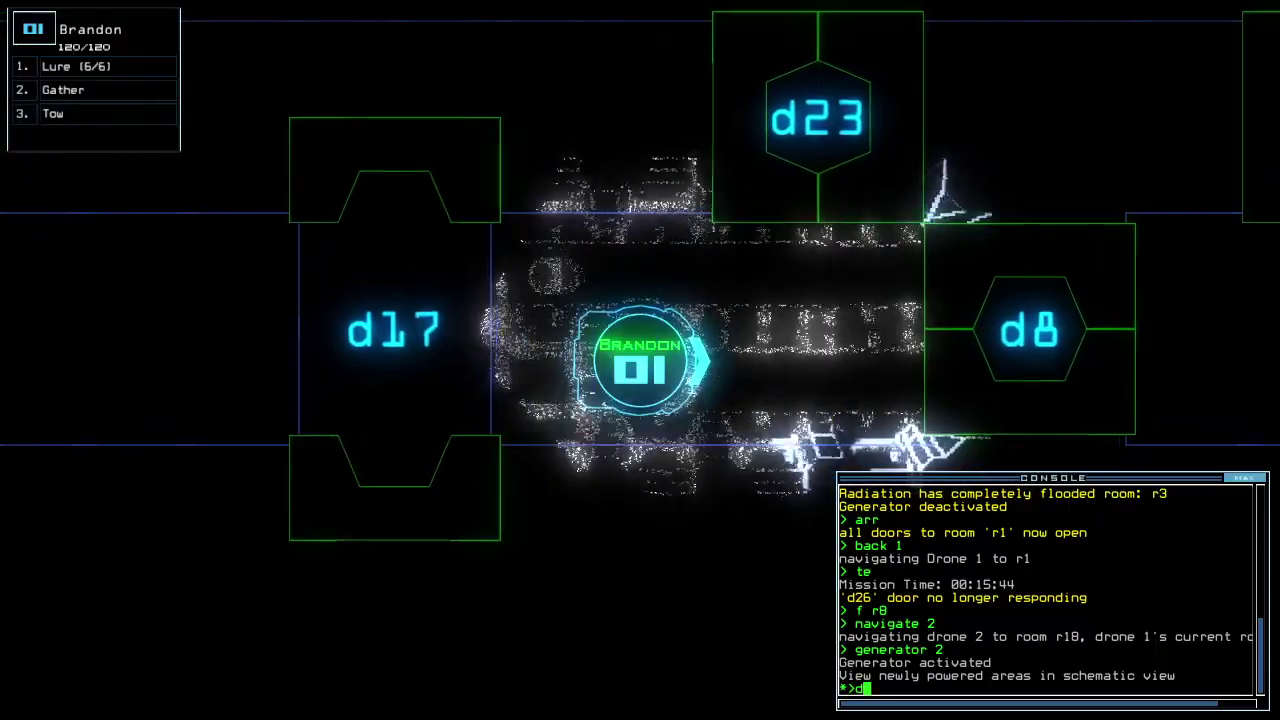
text(8)
Open doors d8 and d23, close the three open doors, then toggle d19
key(Return)
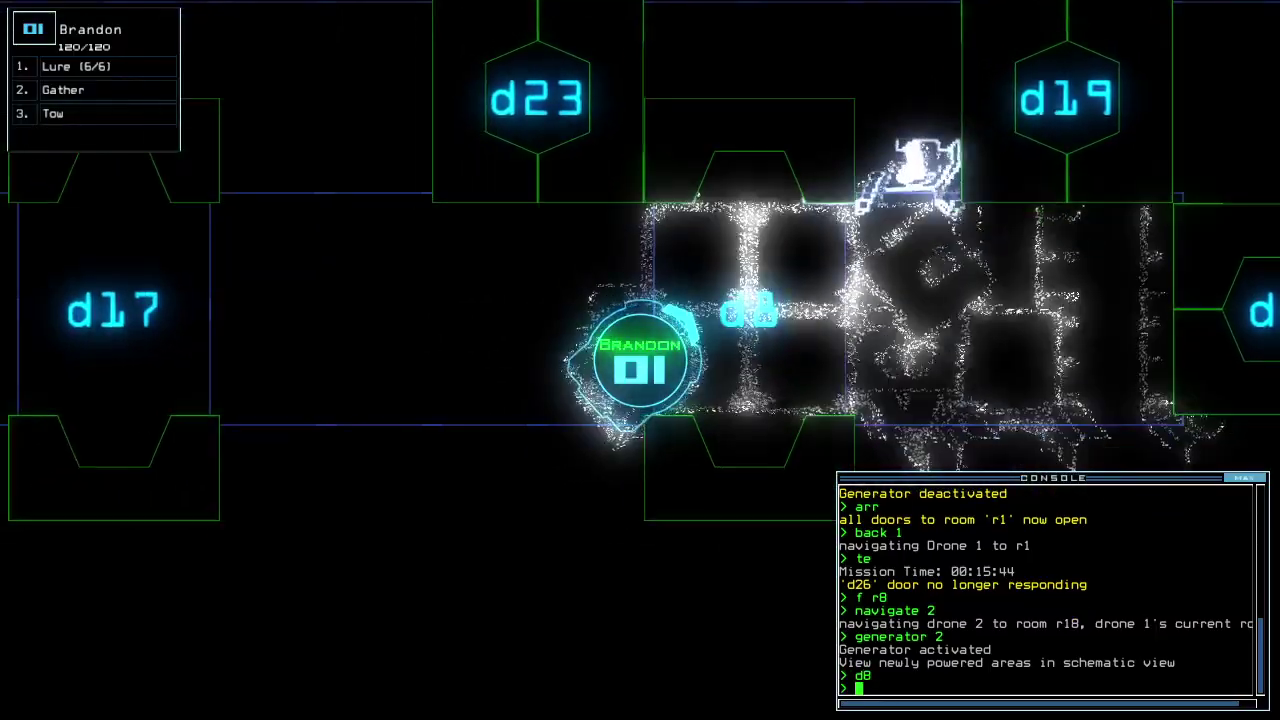
key(Tab)
key(Tab)
text(d)
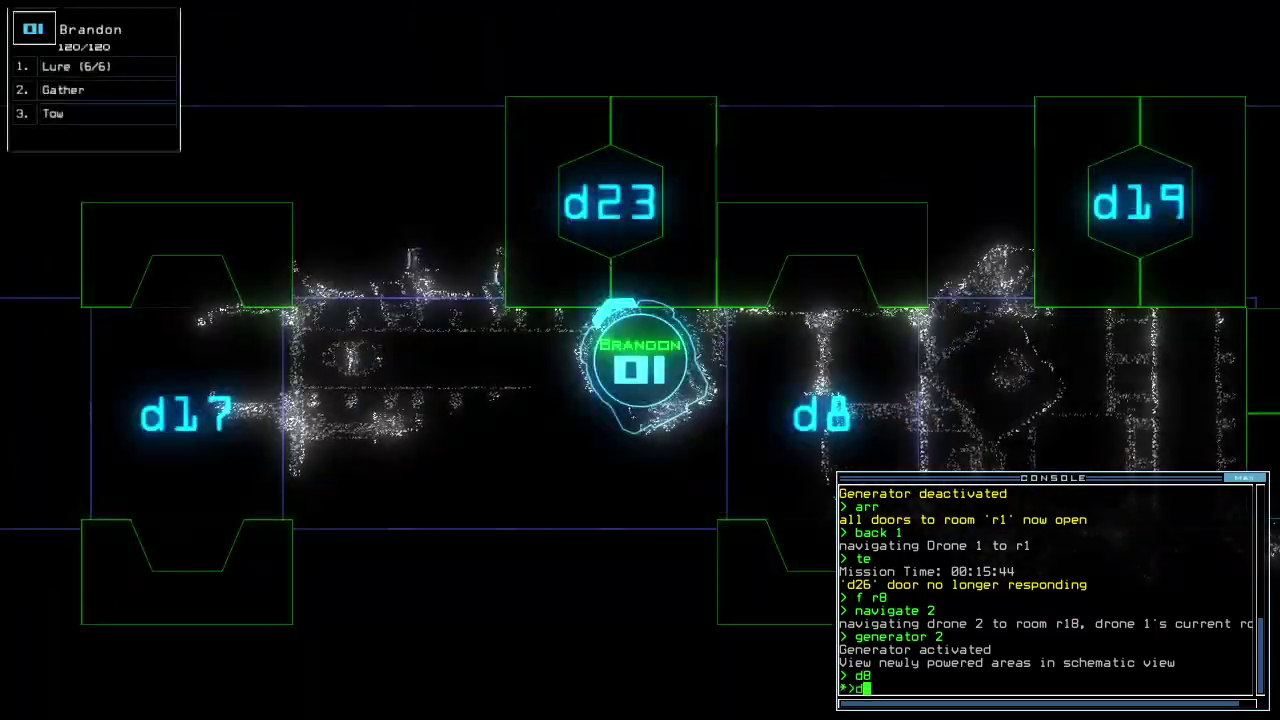
key(Return)
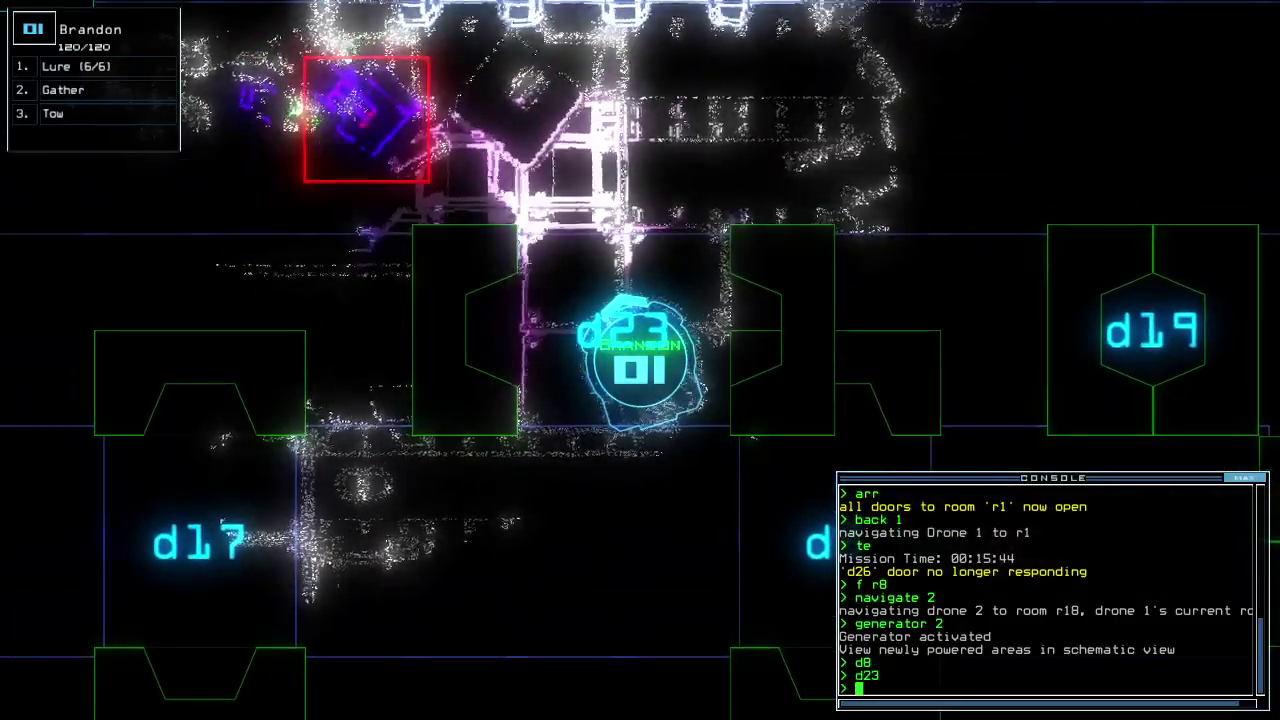
text(cccc)
key(Return)
key(Tab)
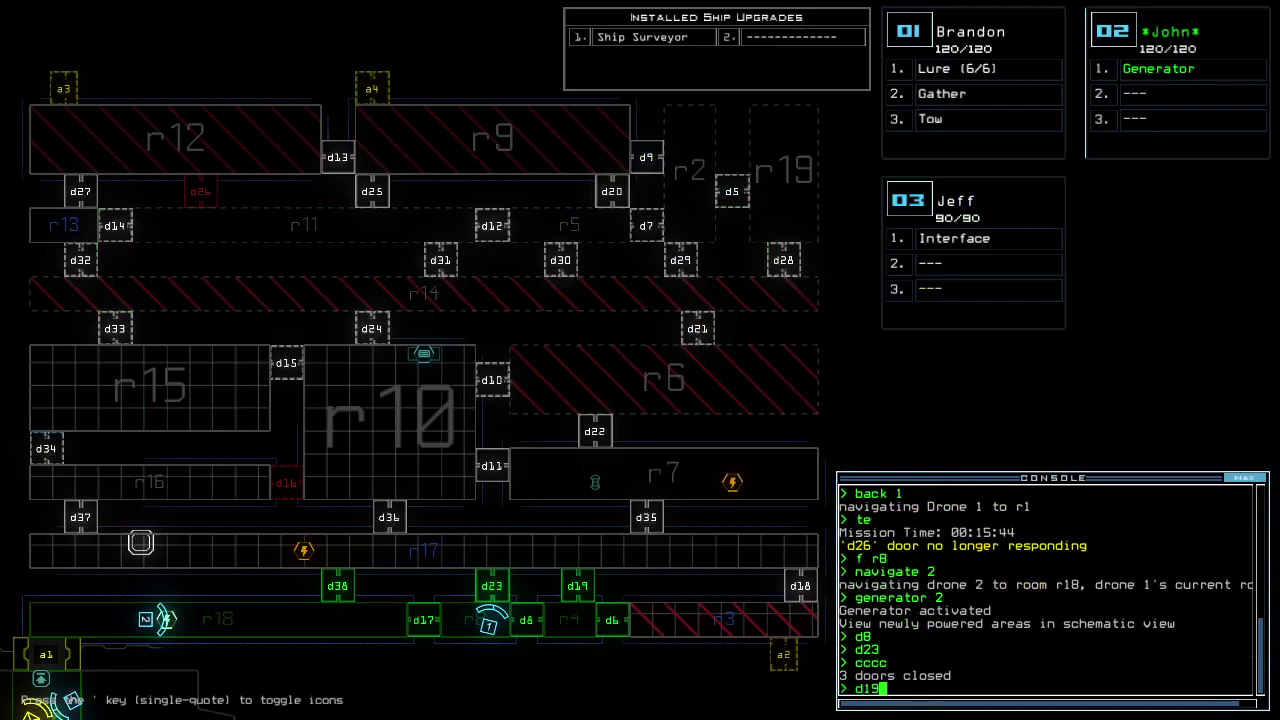
key(Tab)
text(d8)
Open doors d8 and d6 for Brandon, then close them again
key(Return)
key(Tab)
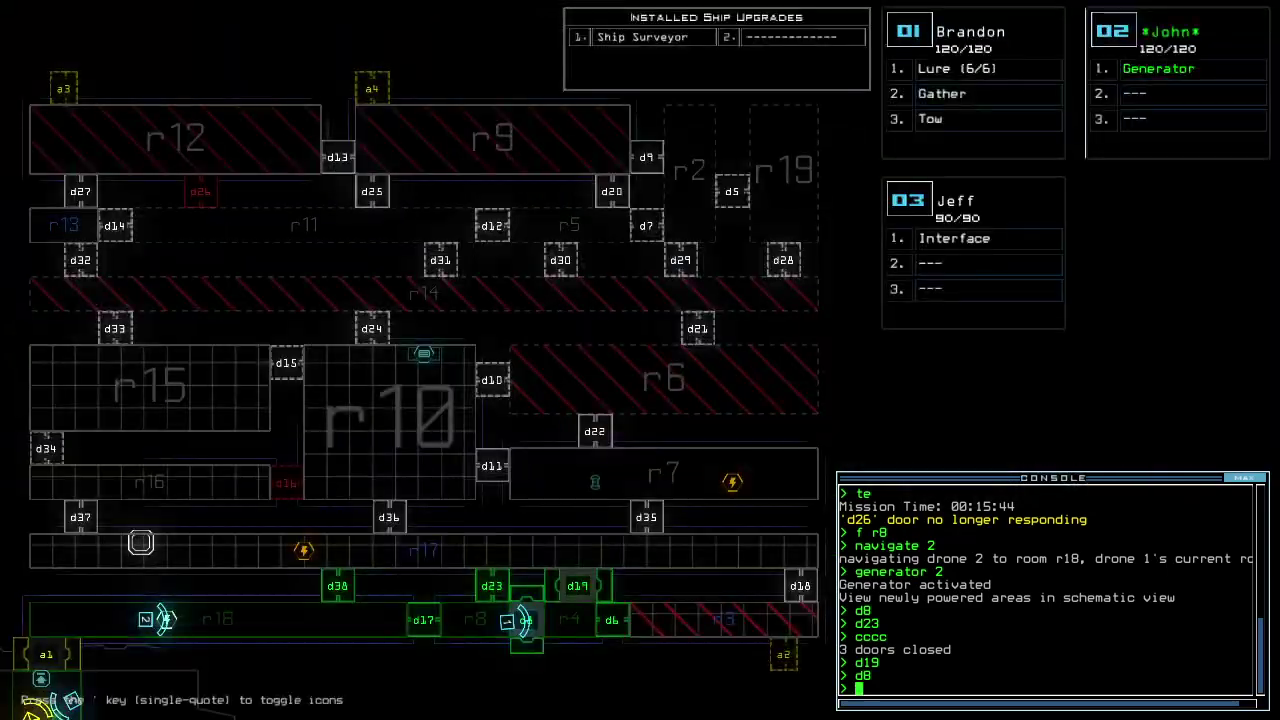
key(Tab)
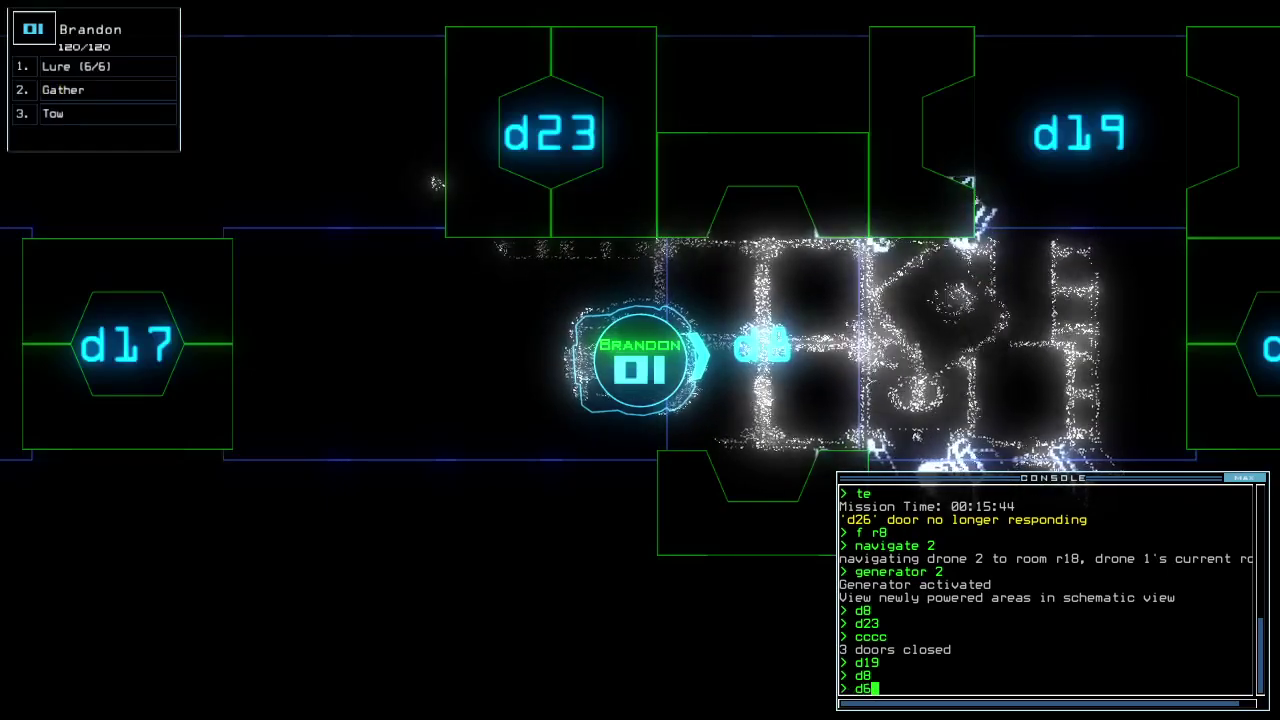
text(d6)
key(Return)
text(d6)
key(Return)
text(cccc)
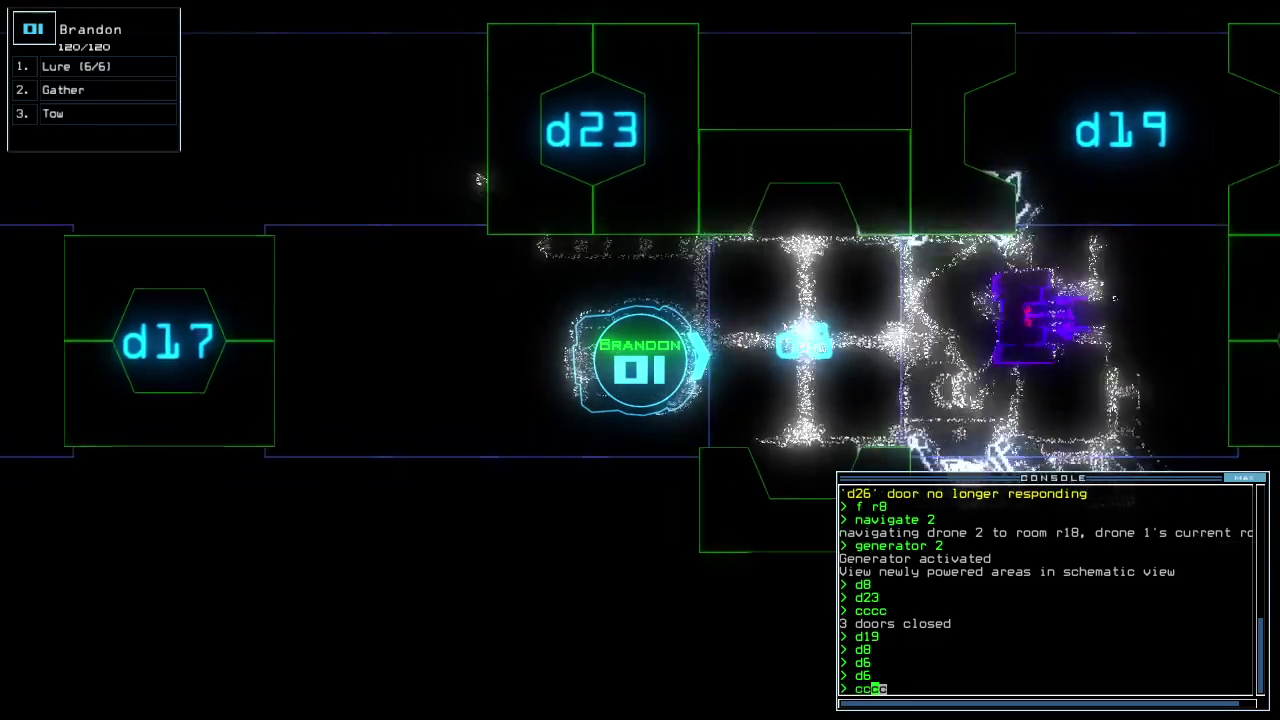
key(Return)
key(Right)
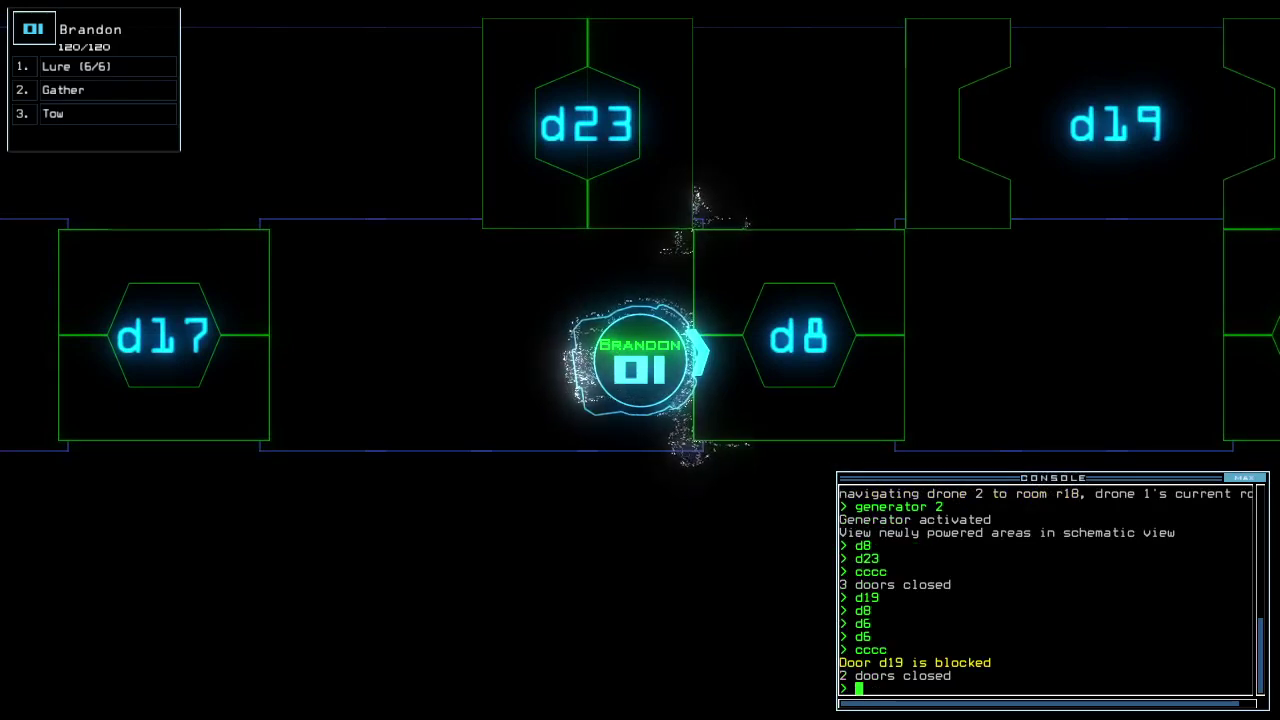
text(d23)
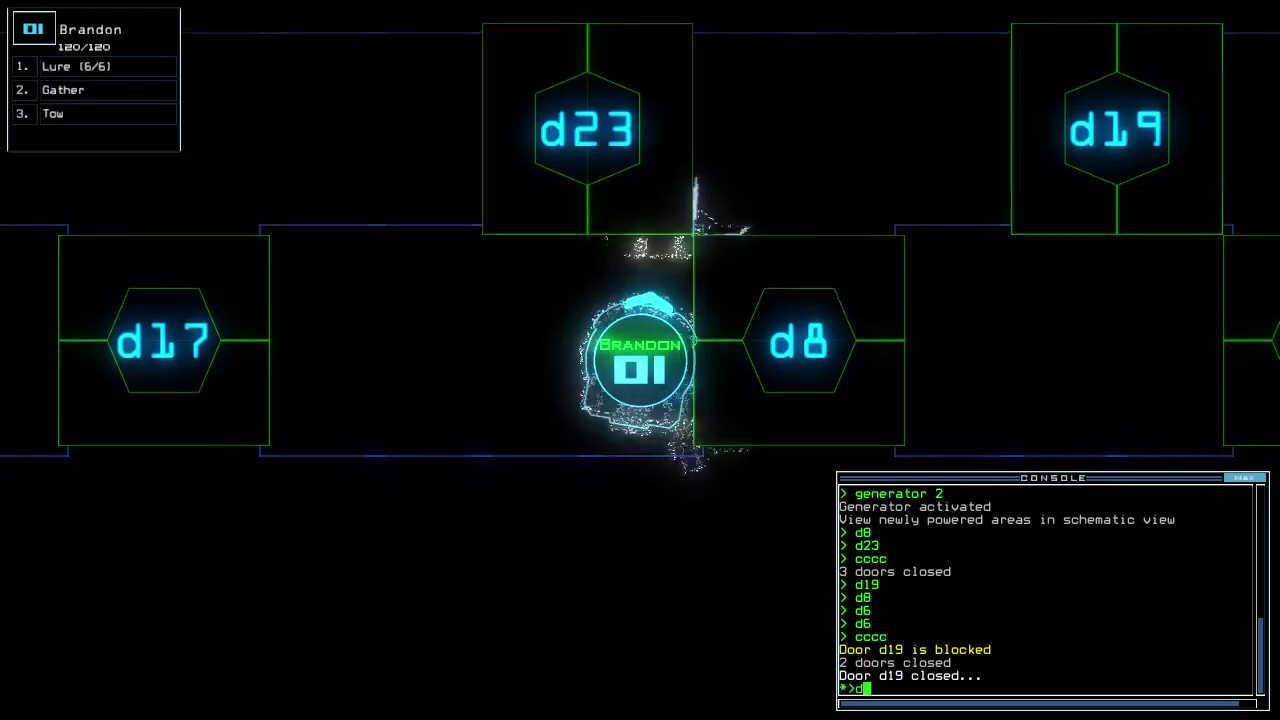
Look through door d23, then close the doors around Brandon
key(Return)
key(Up)
text(cccc)
key(Return)
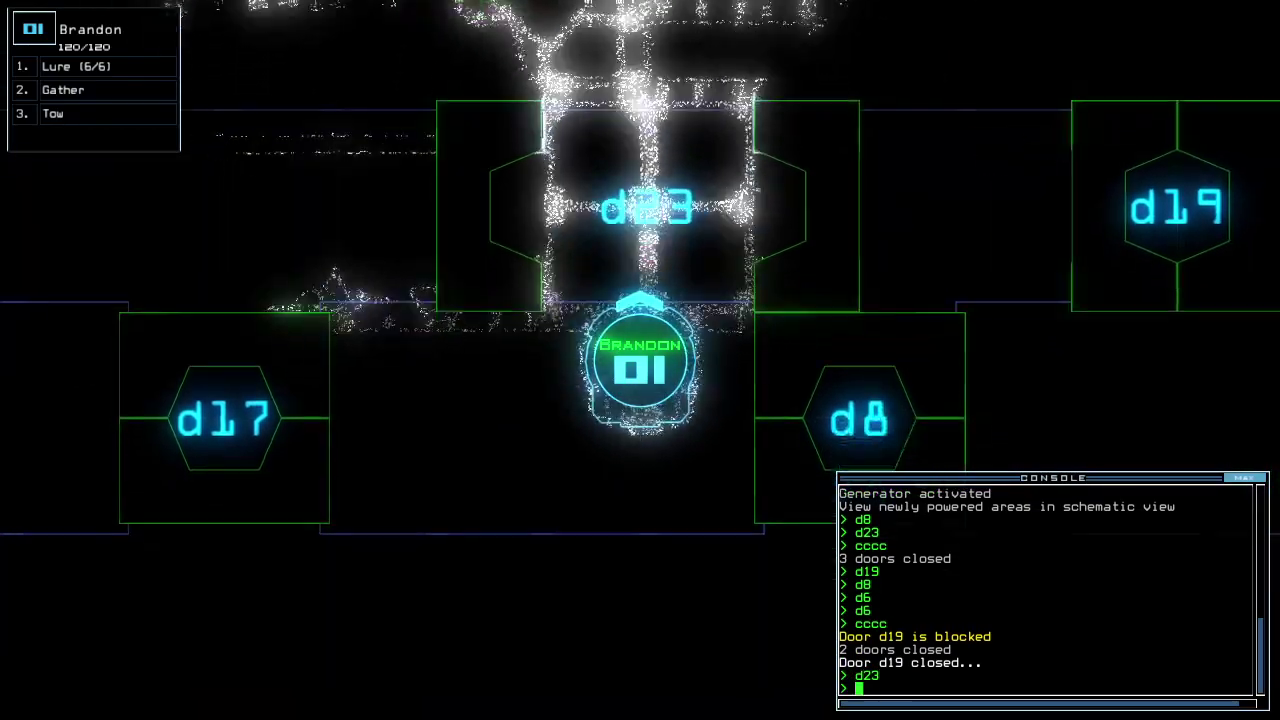
key(Tab)
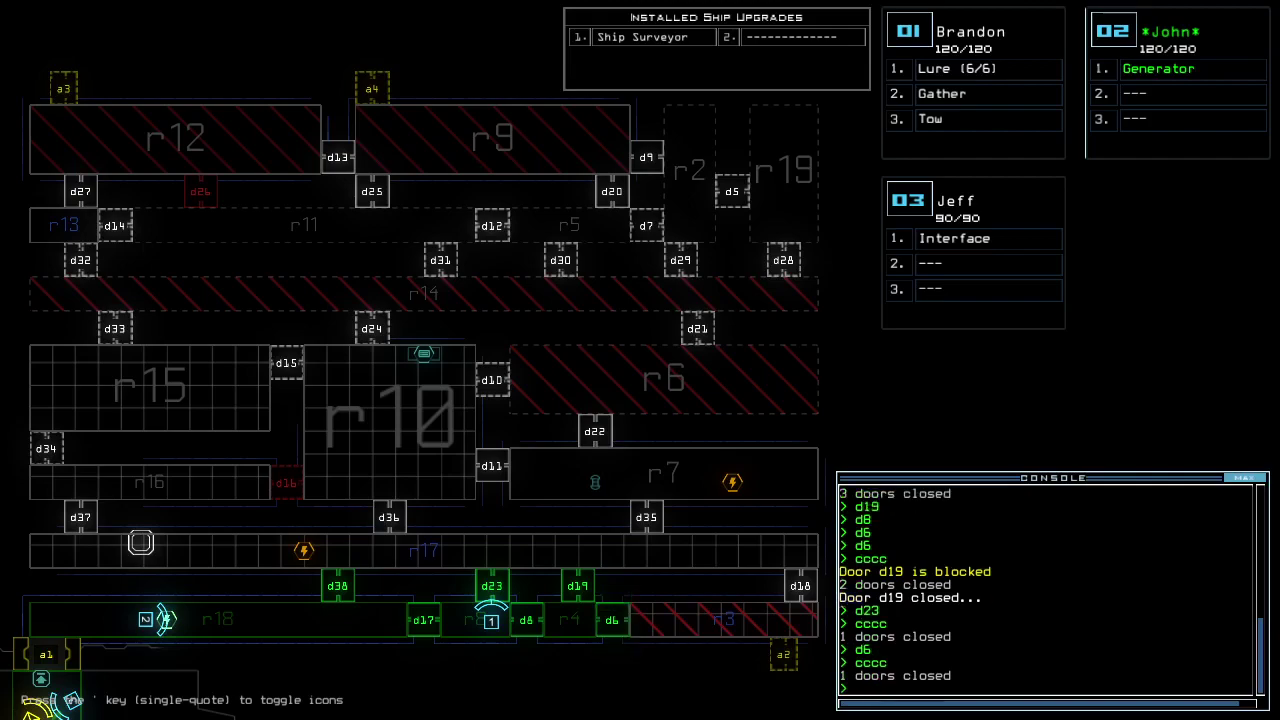
key(Tab)
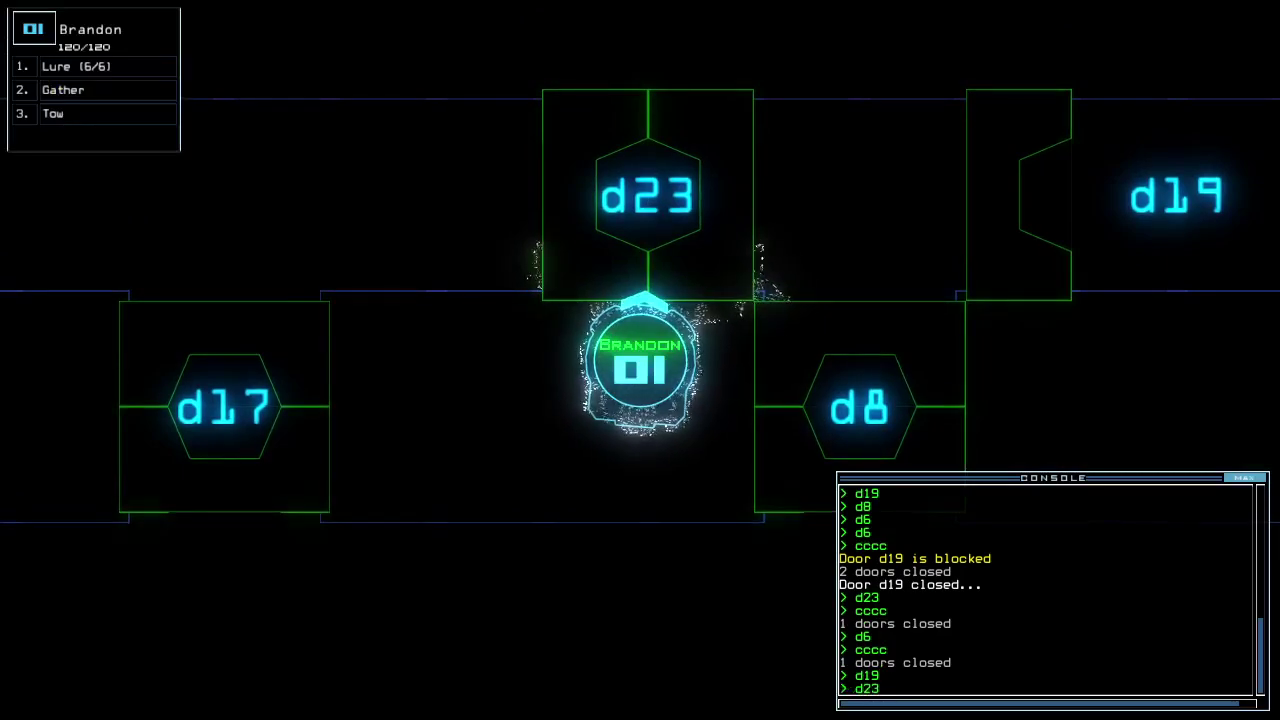
Open doors d19 and d23, seal out the swarm, then reopen d8
key(Return)
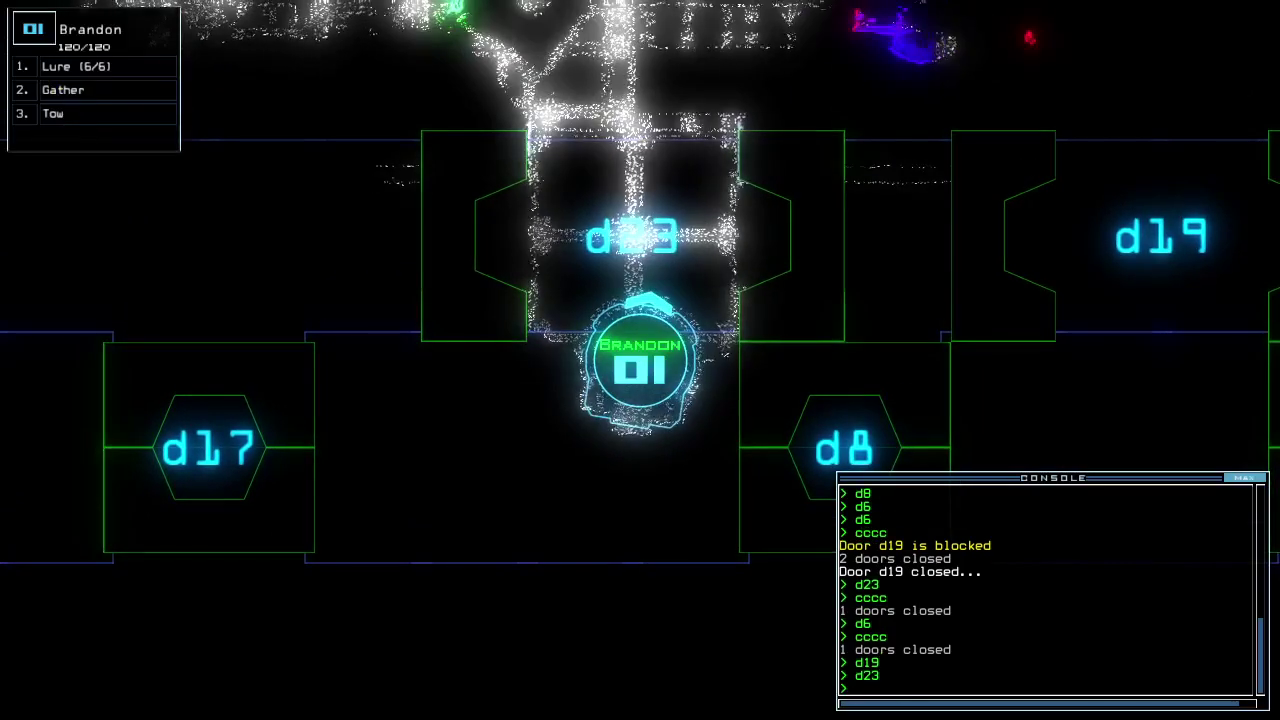
text(cccc)
key(Return)
key(Right)
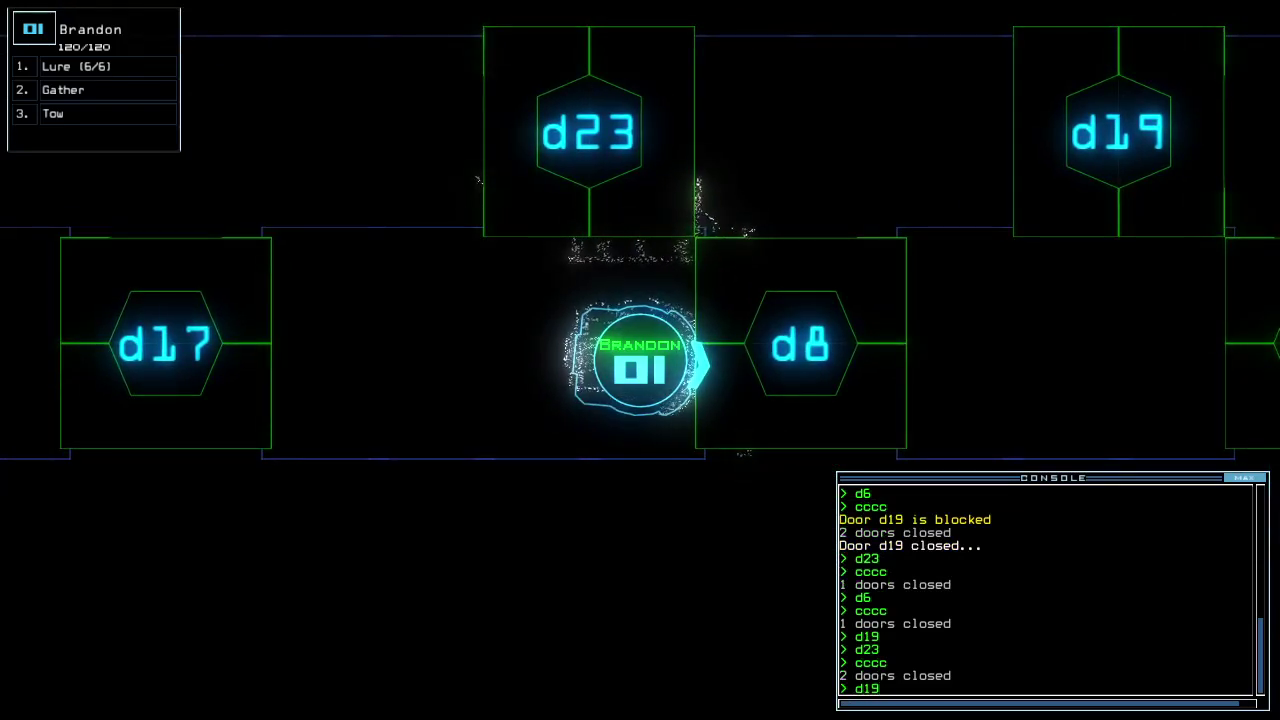
text(8)
key(Return)
key(Tab)
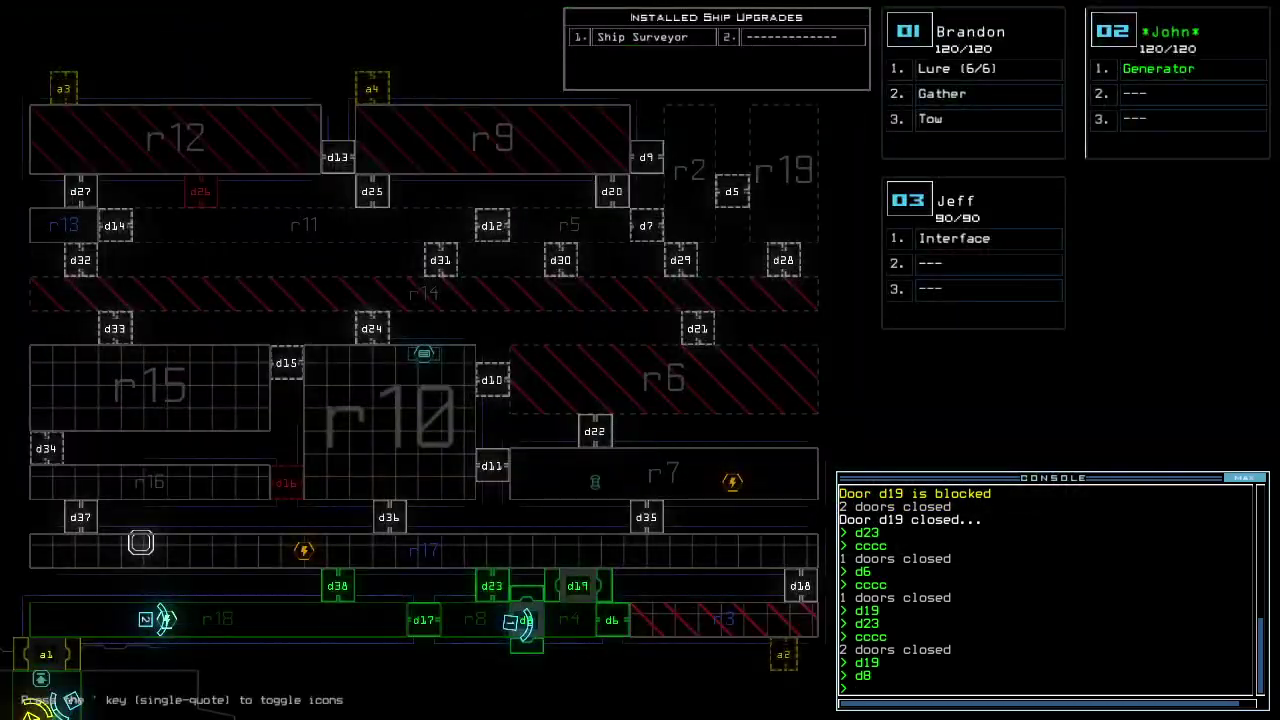
key(Tab)
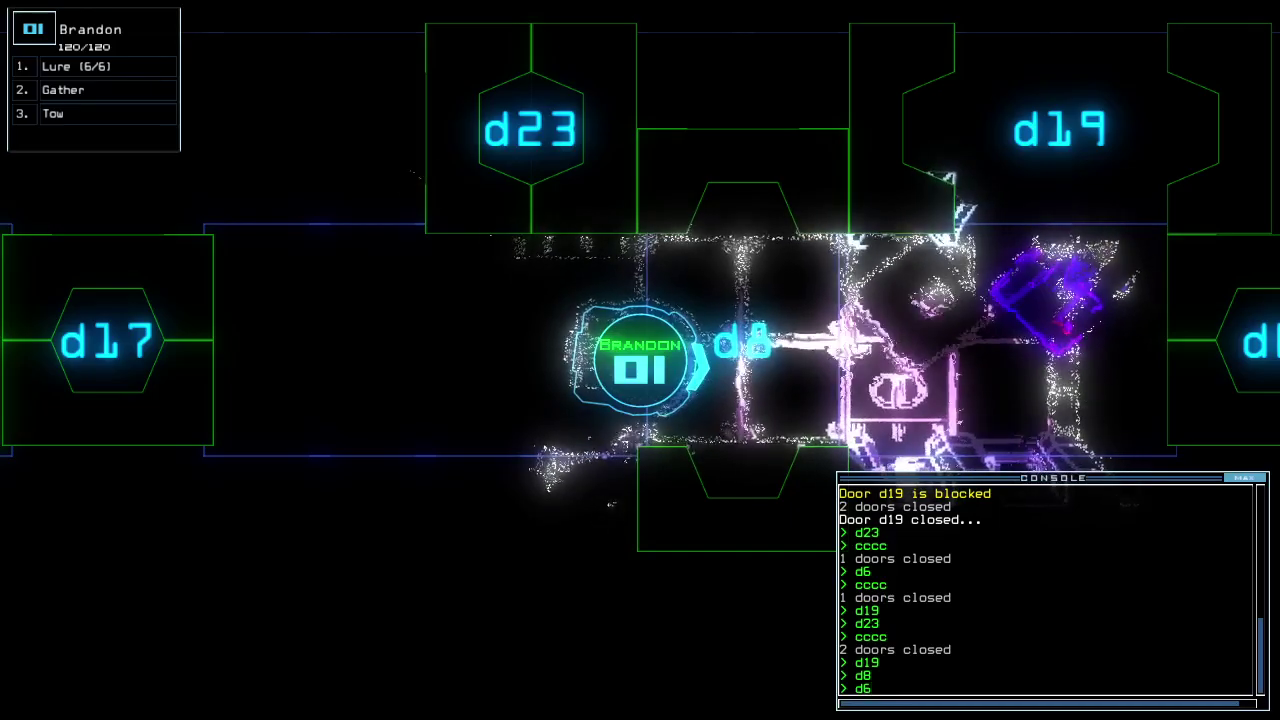
Erase the pending d6 command, seal the enemy out, and check mission time
key(BackSpace)
key(BackSpace)
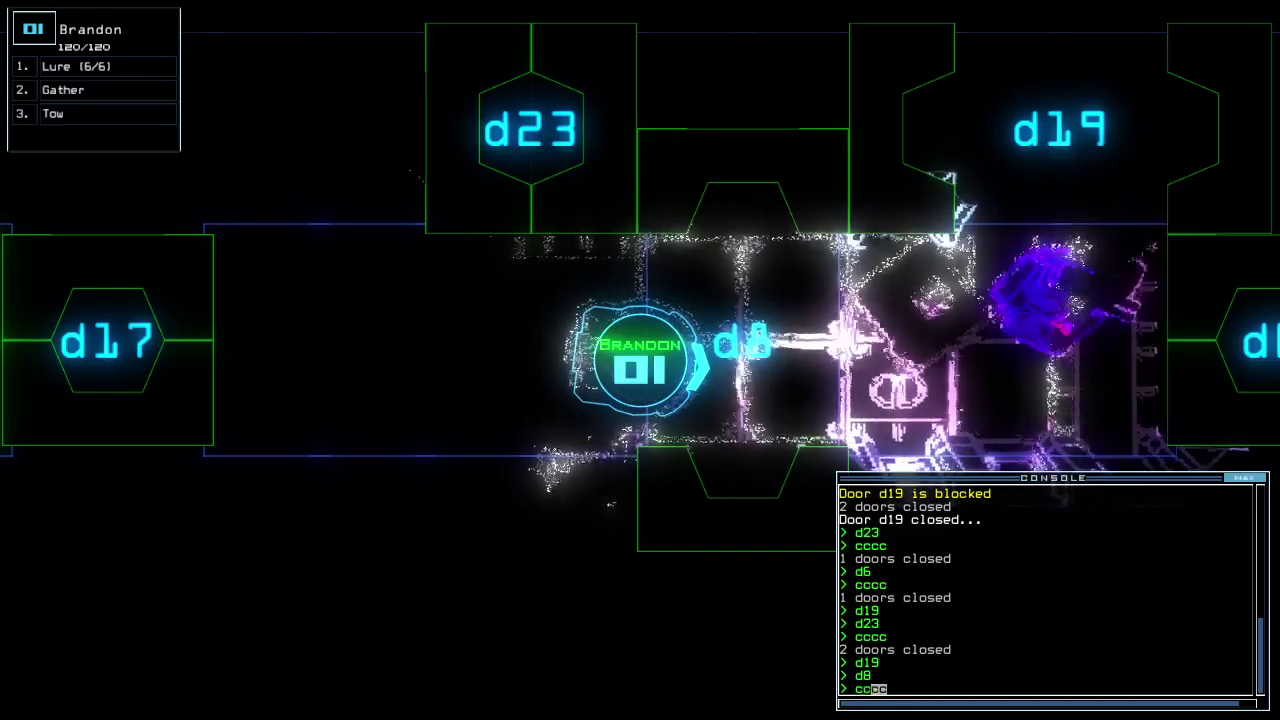
text(cc)
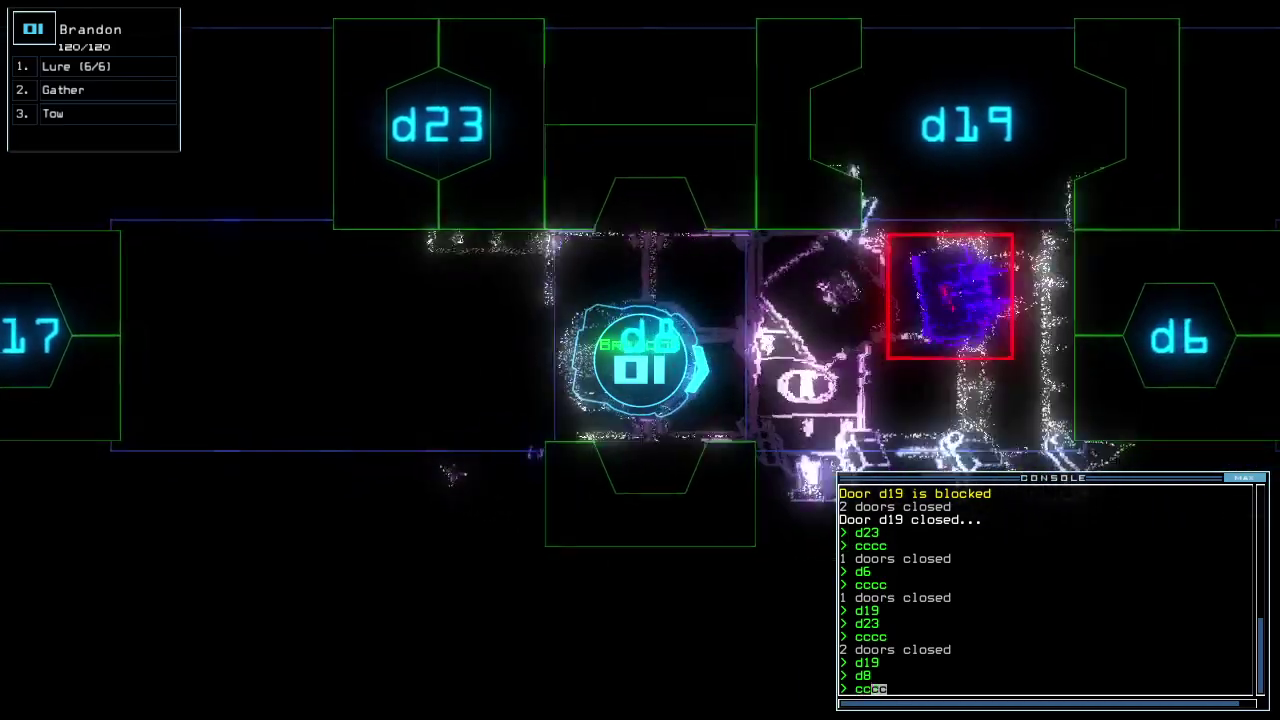
text(c)
key(Return)
key(Tab)
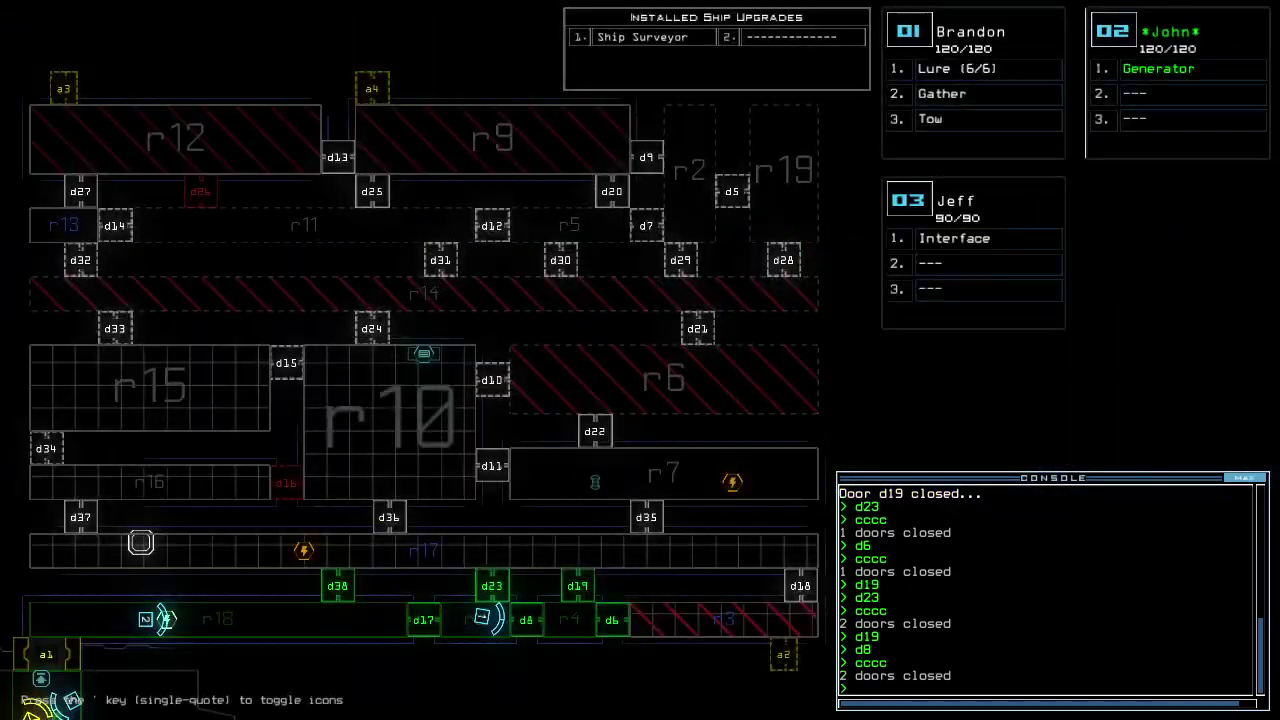
text(te)
key(Return)
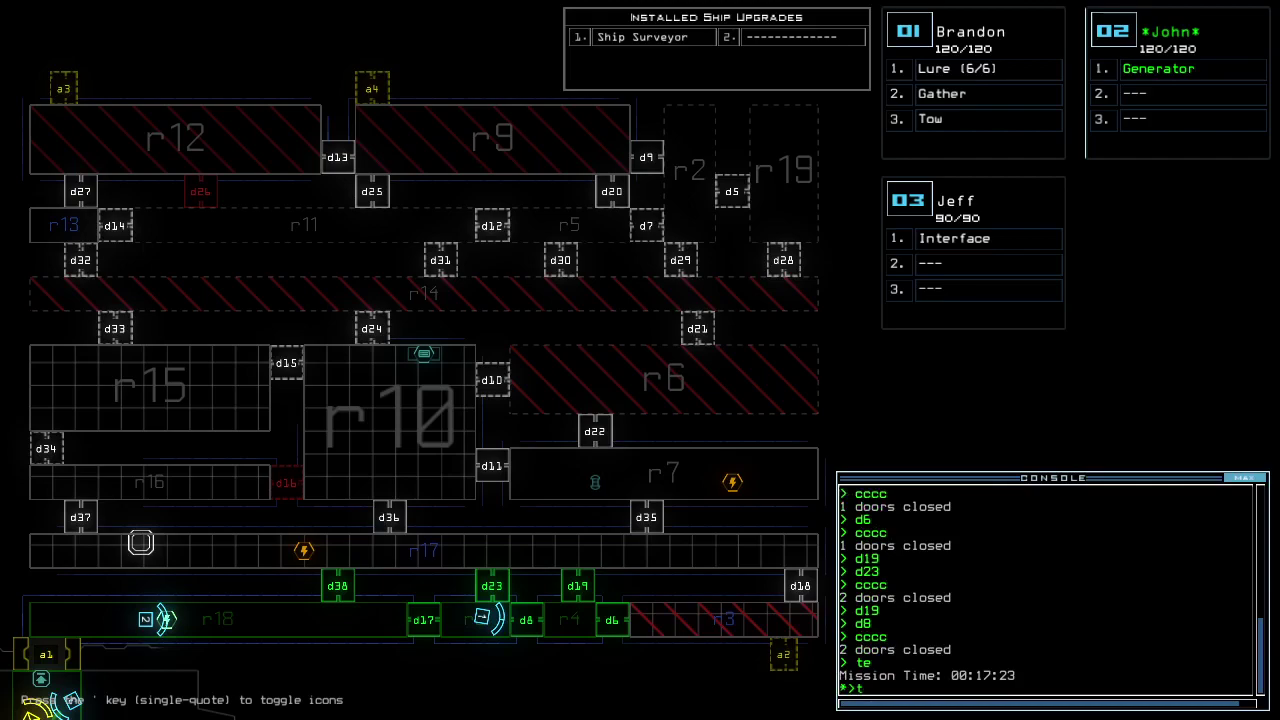
text(e)
key(Return)
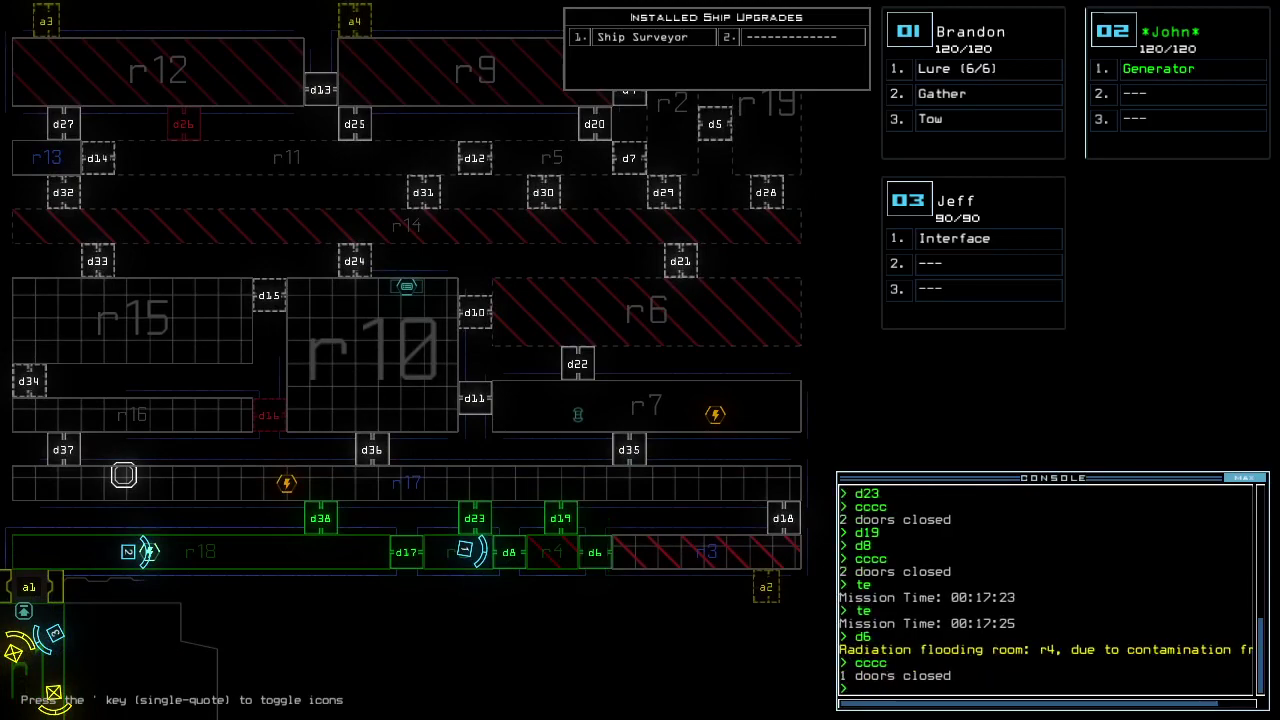
text(d17 te )
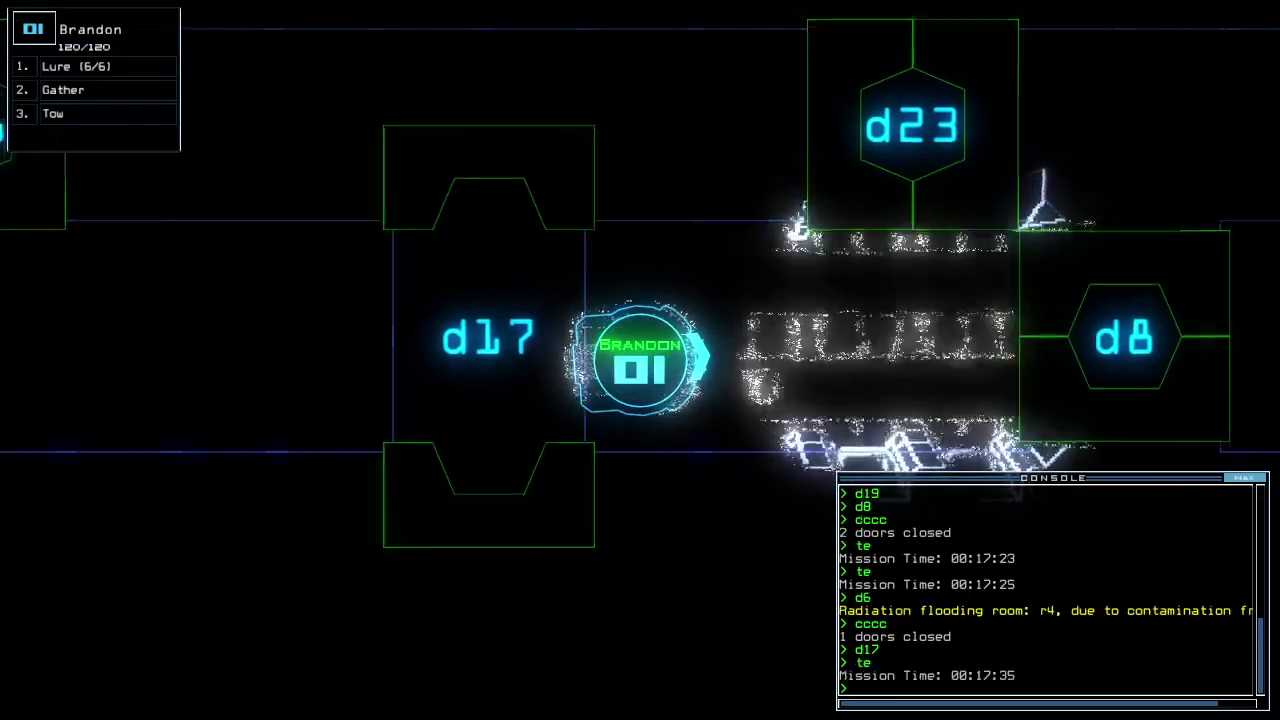
text(2)
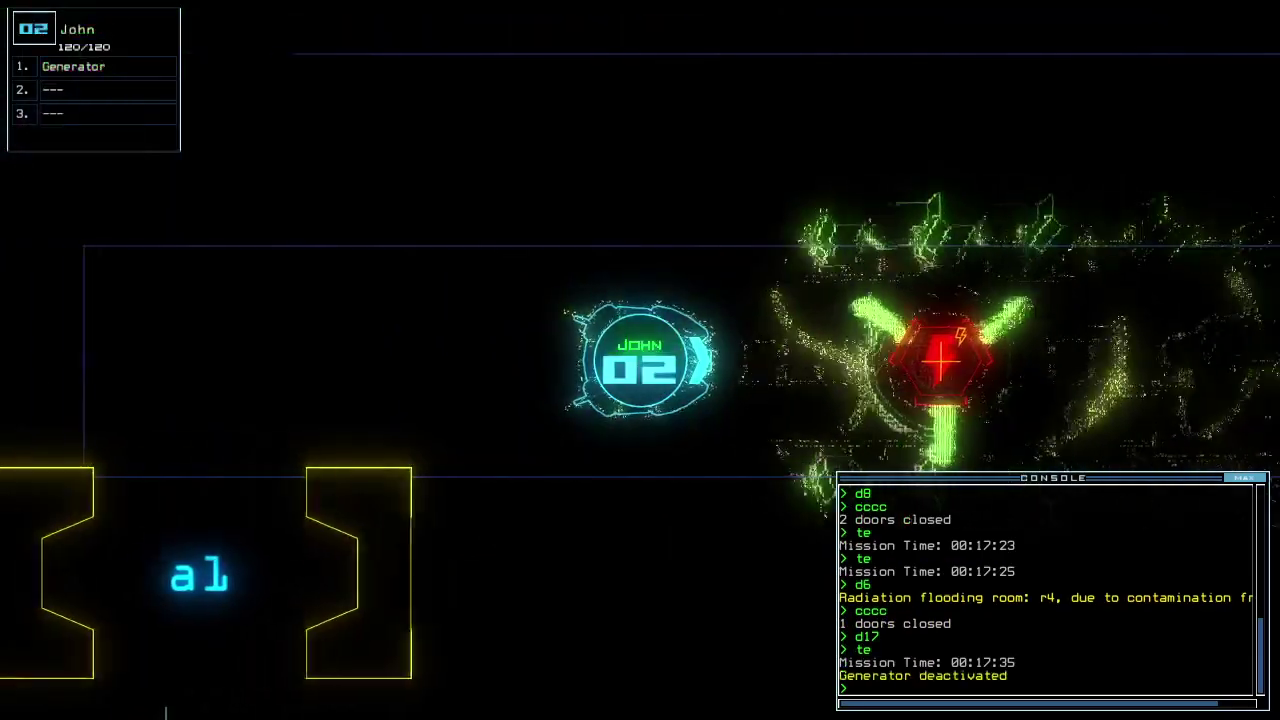
Start a module swap moving the Motion module into the third upgrade slot
key(Left)
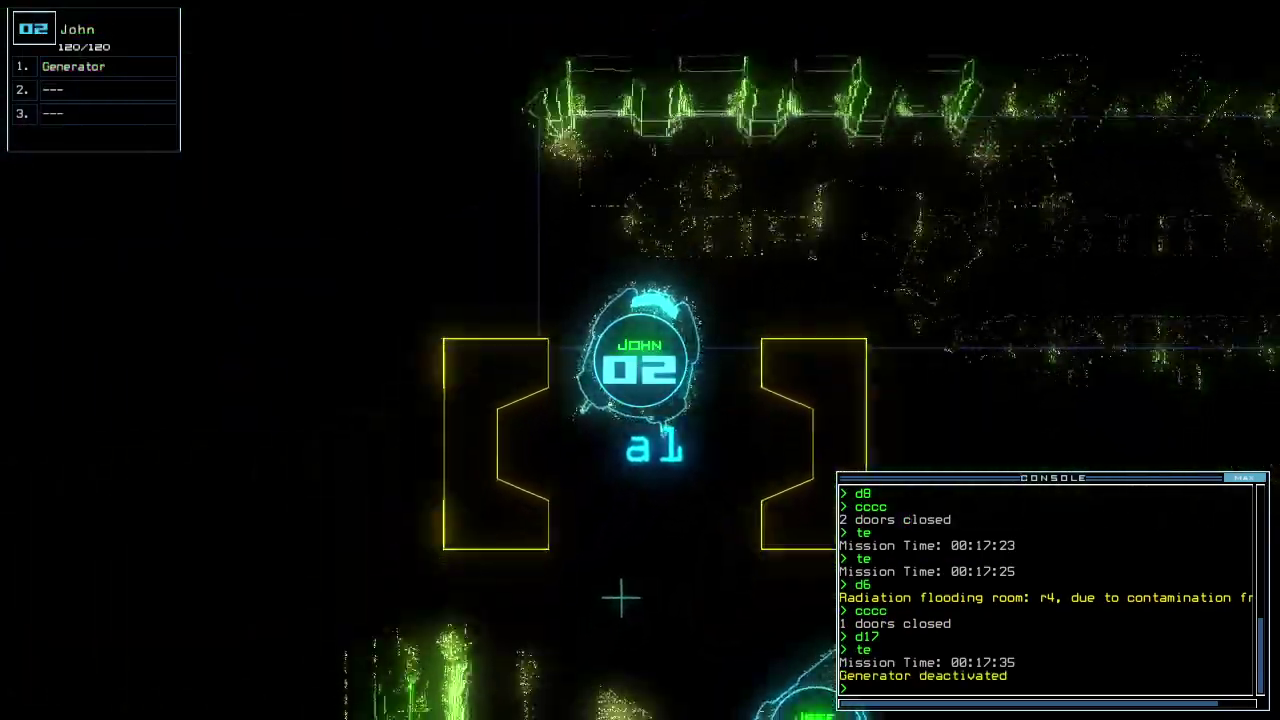
key(Tab)
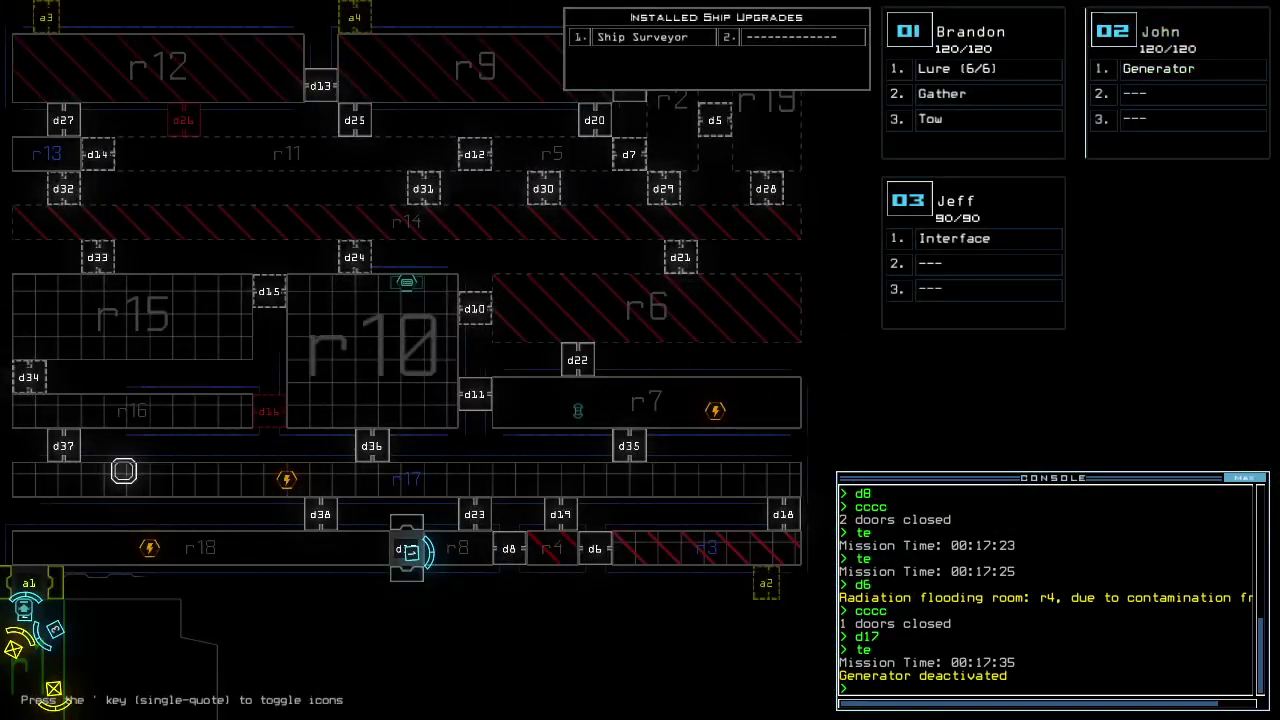
key(Tab)
key(Tab)
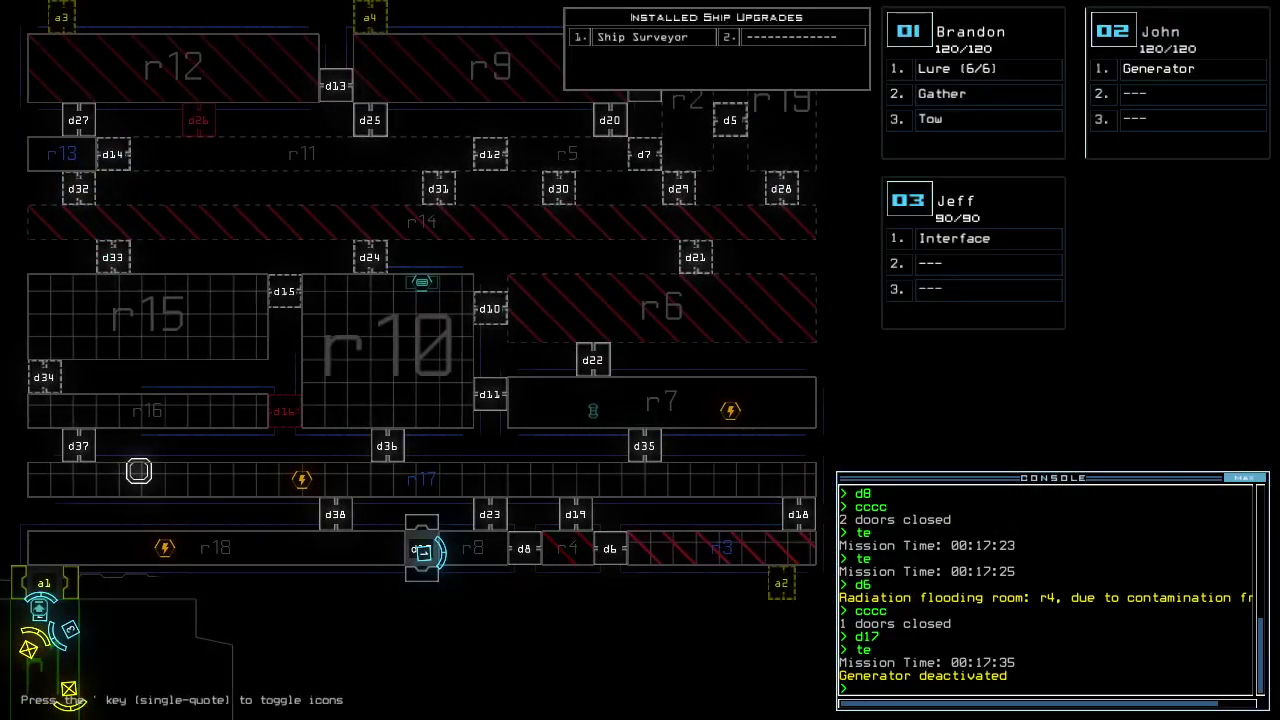
key(Up)
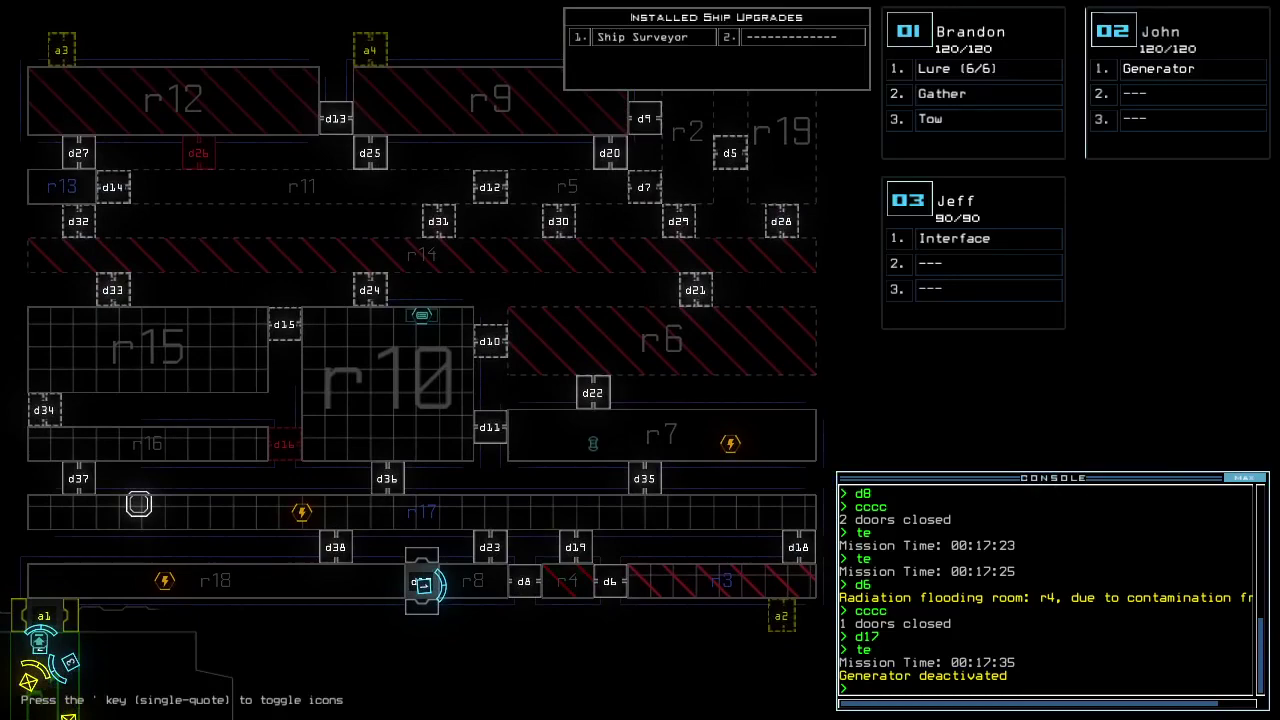
key(Tab)
text(swap)
key(Return)
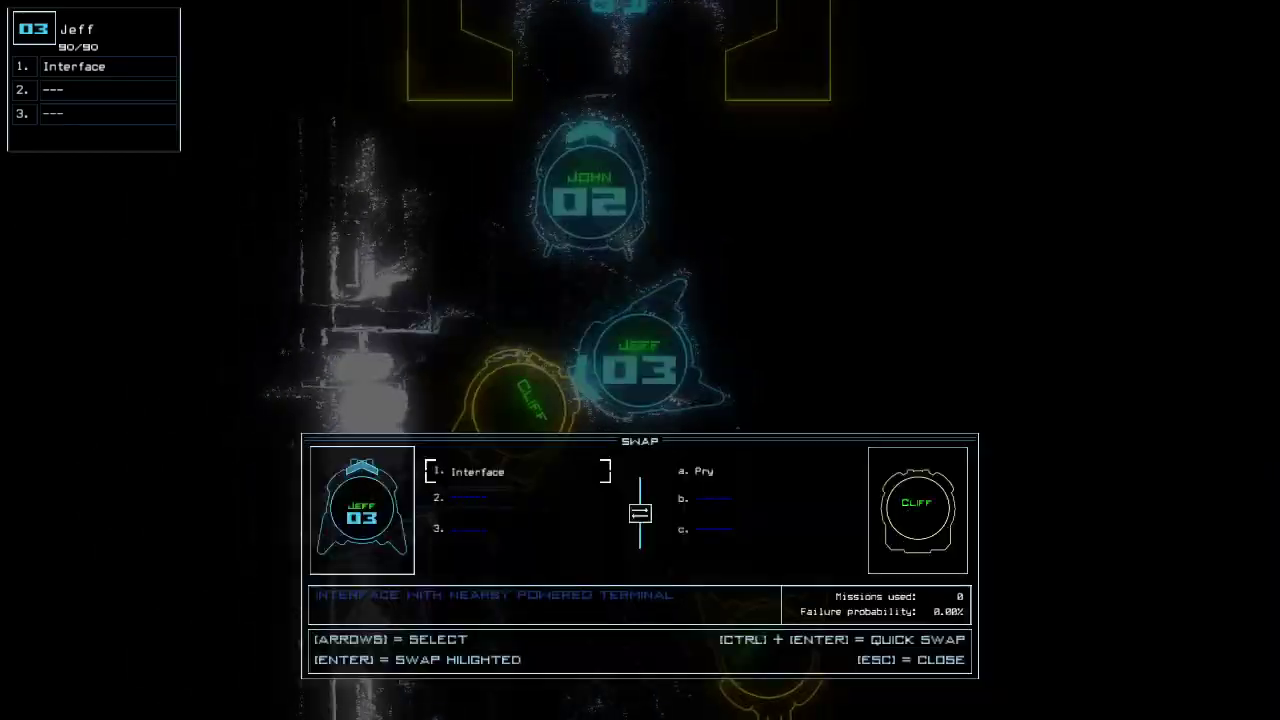
key(Escape)
text(swap)
key(Return)
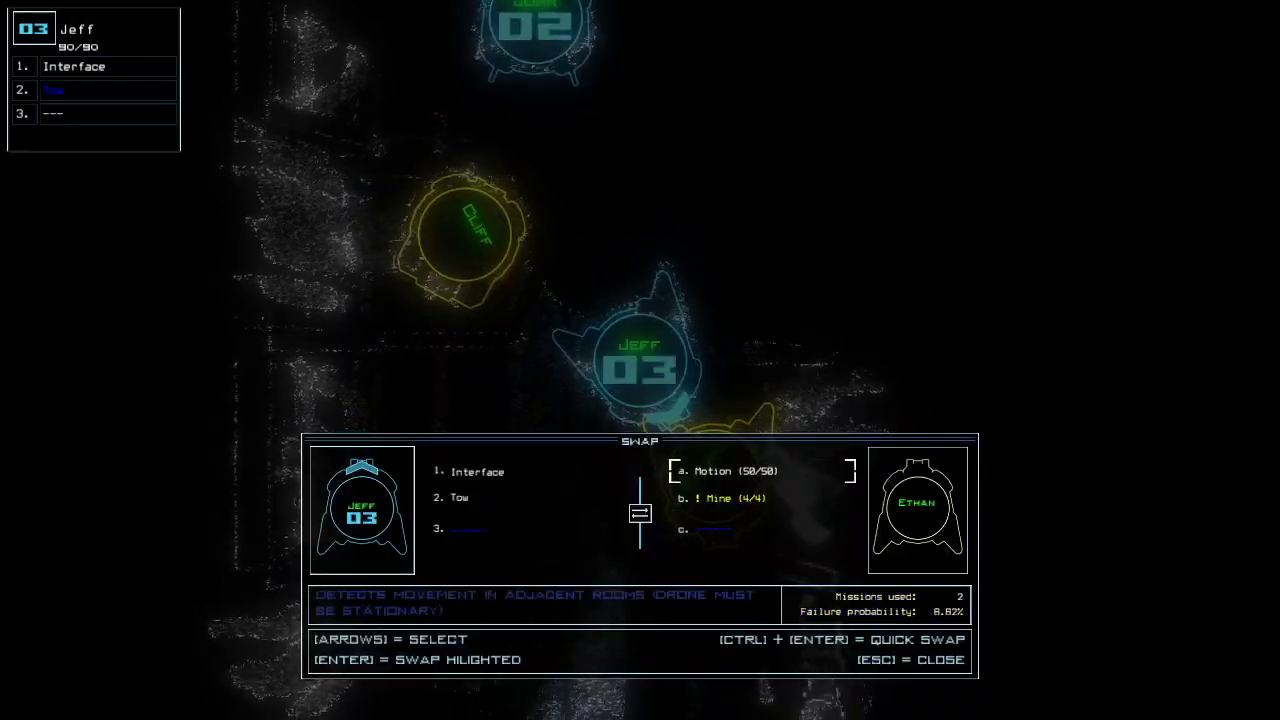
key(ctrl+Return)
Check the mission time and move the Motion module over from John's view
key(Tab)
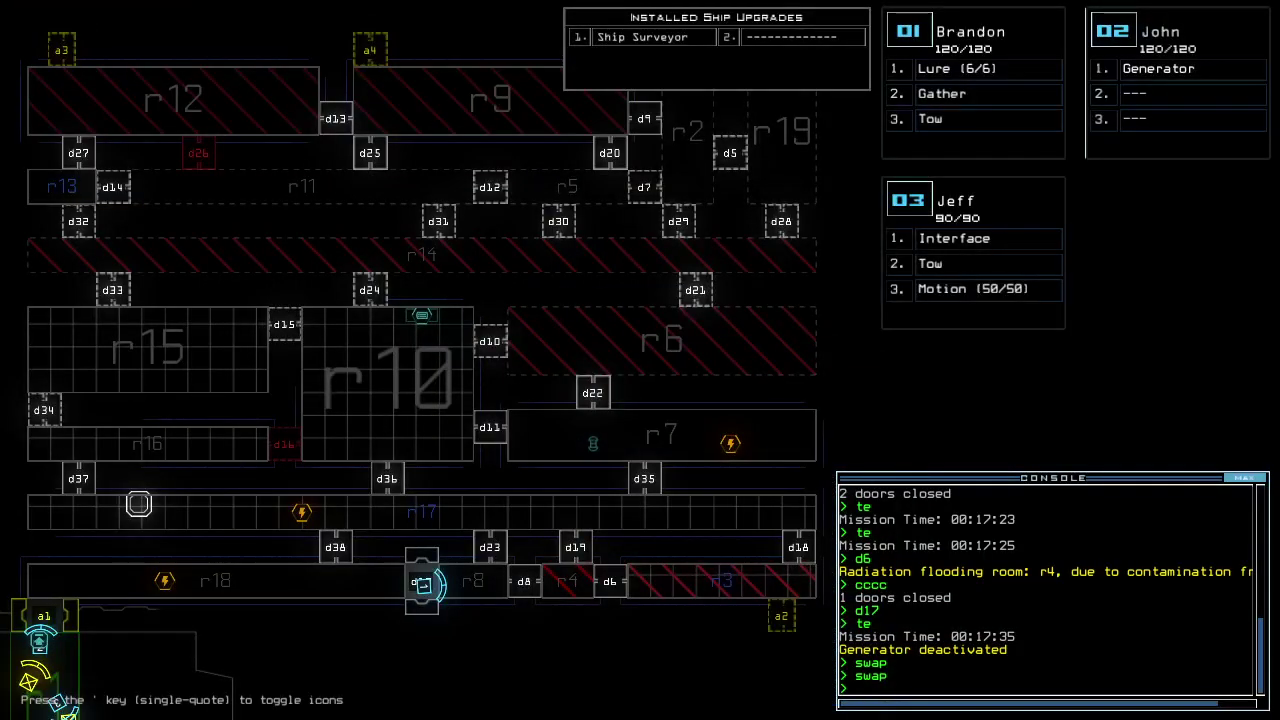
key(Tab)
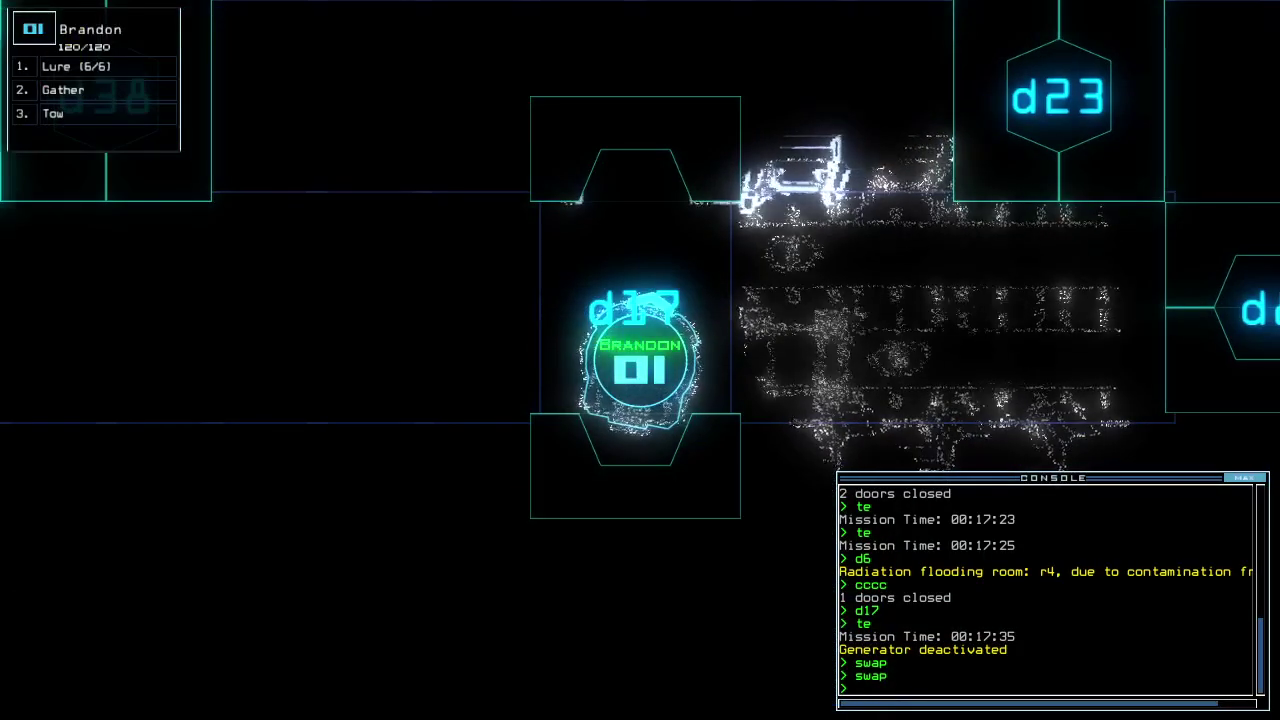
text(te)
key(Return)
text(te)
key(Return)
key(ctrl+2)
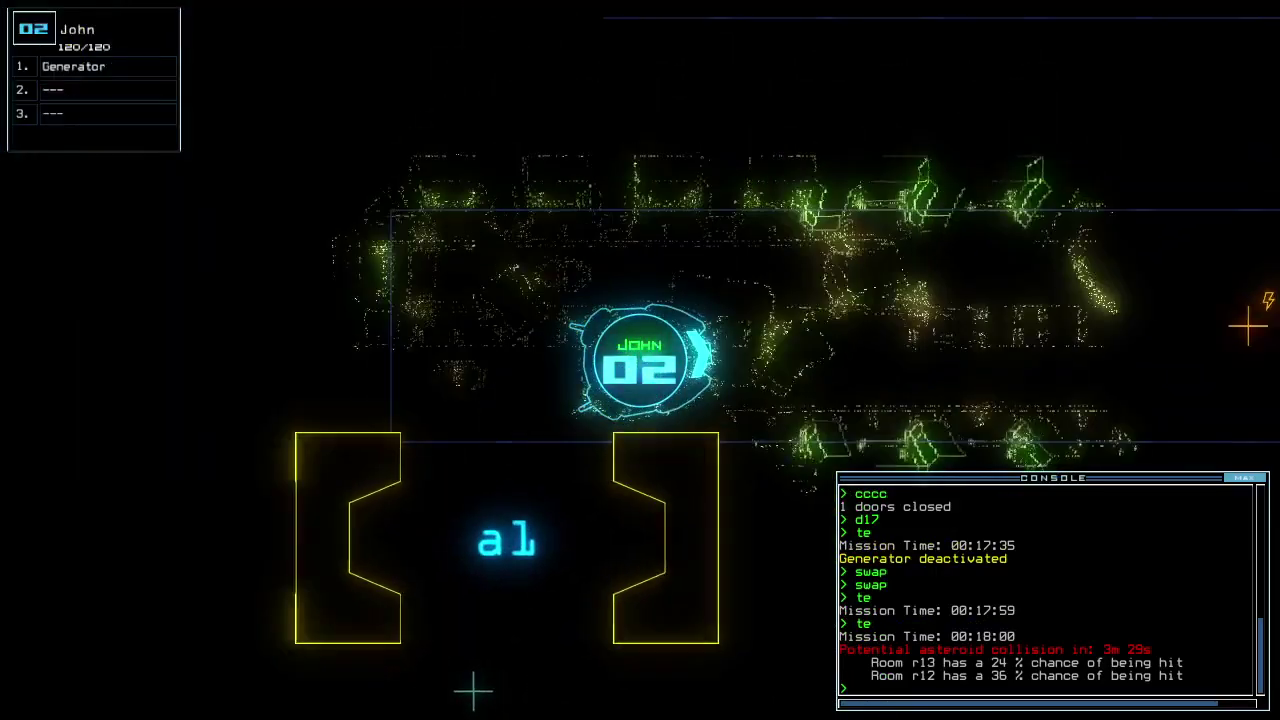
text(swap 3 mo)
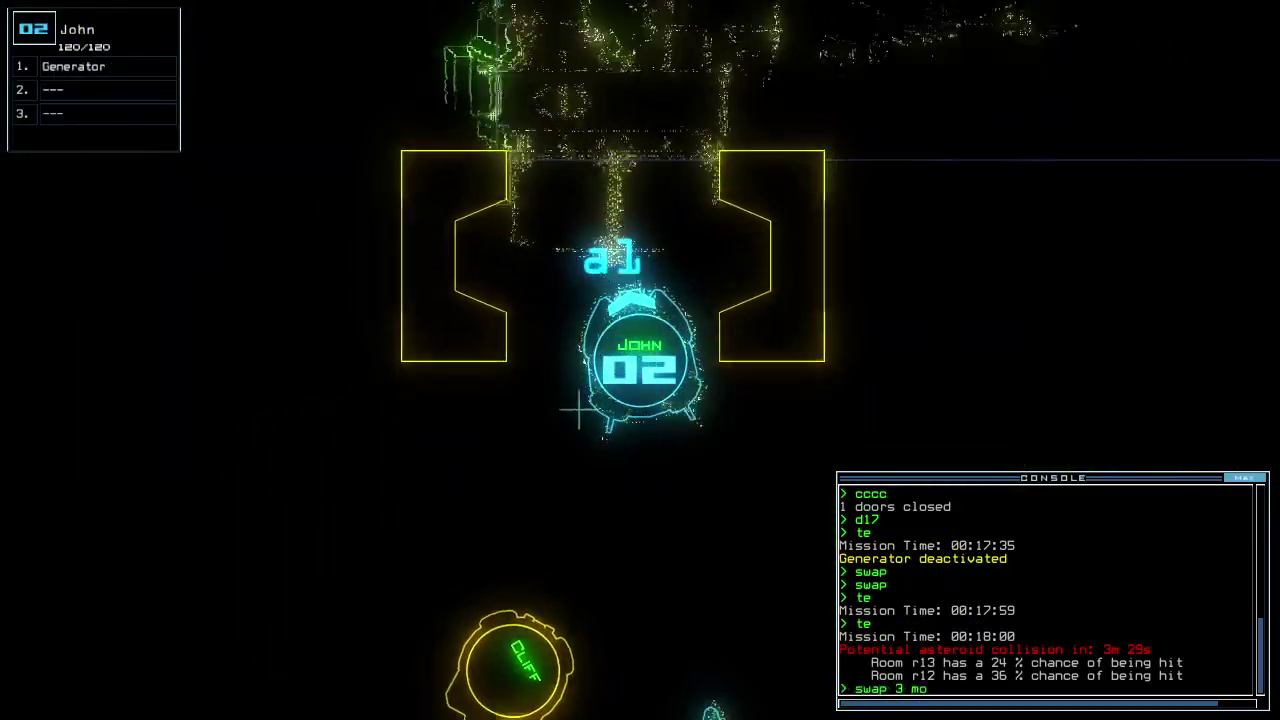
key(Return)
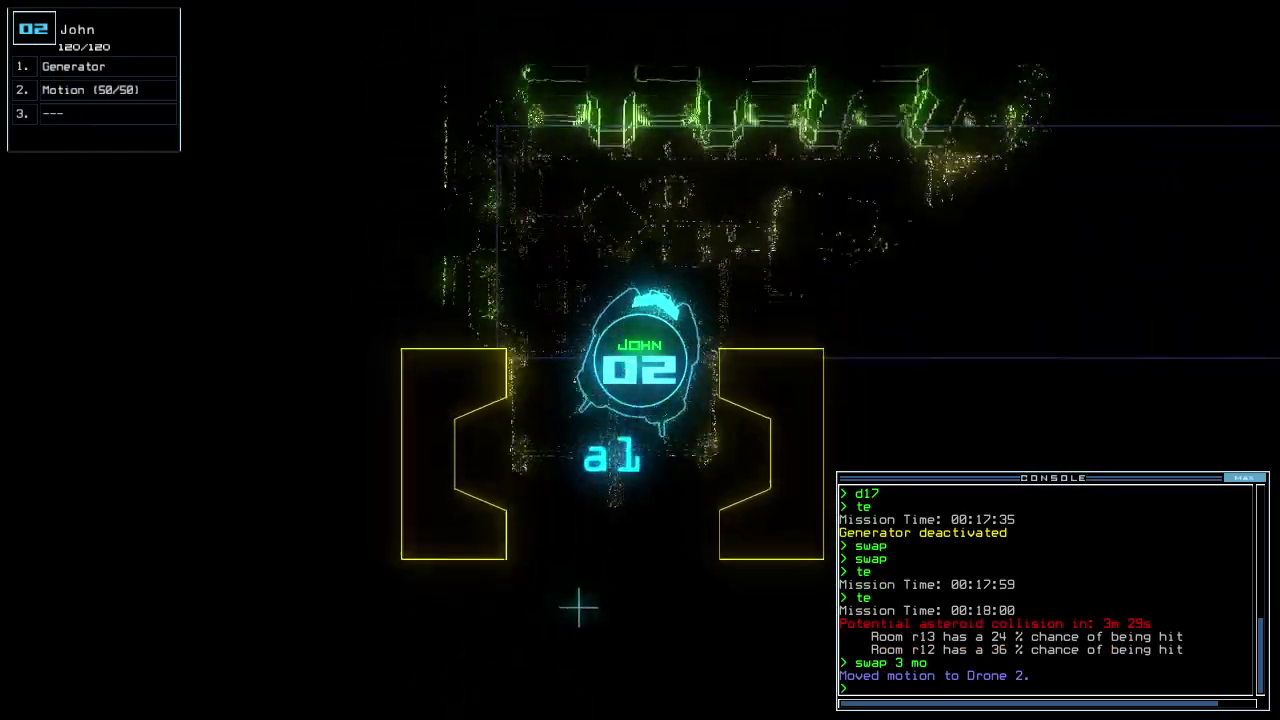
text(ge)
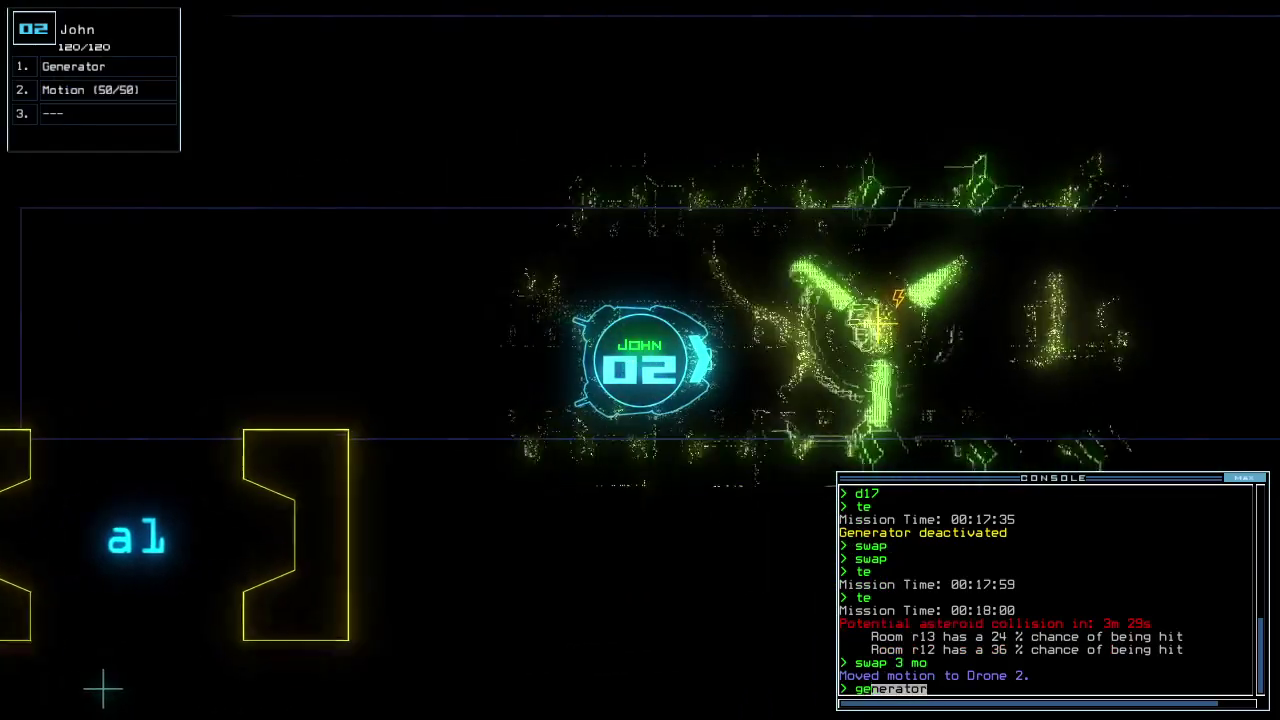
text(nerator)
Restart the generator, apply drone 2's lure-motion swap, and run a motion scan
key(Return)
text(1swap lu)
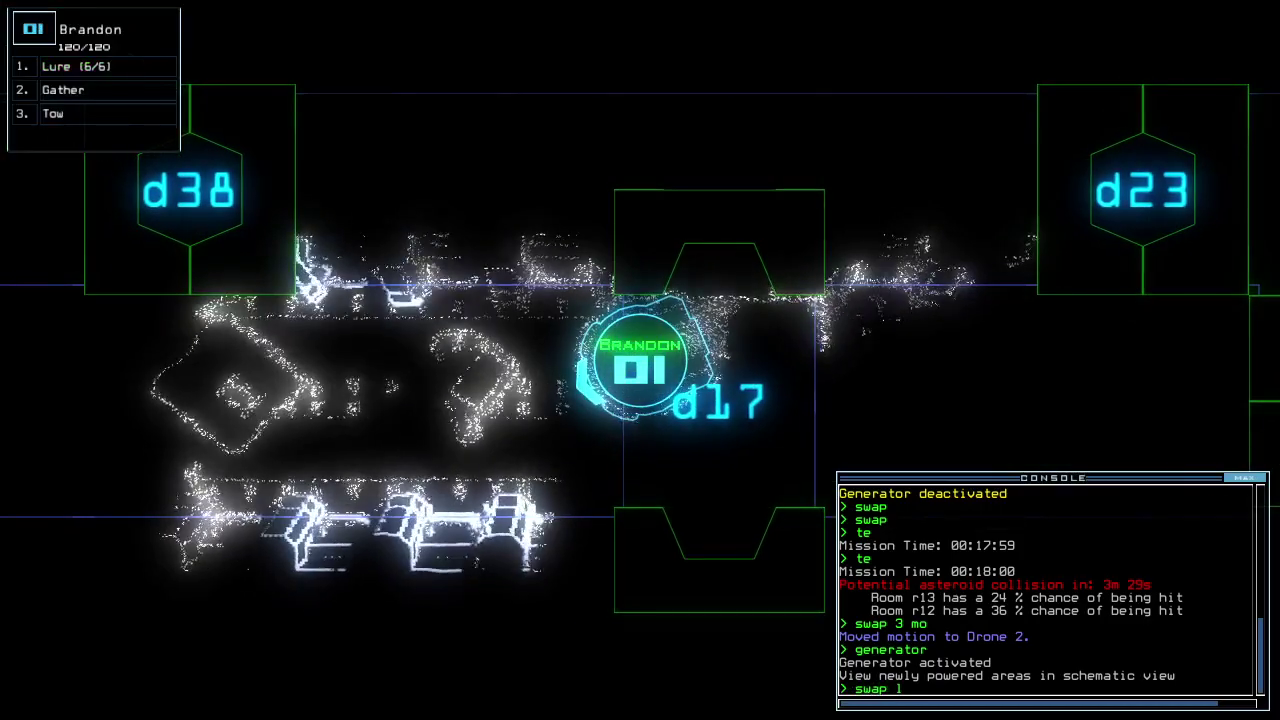
text( mo)
key(Return)
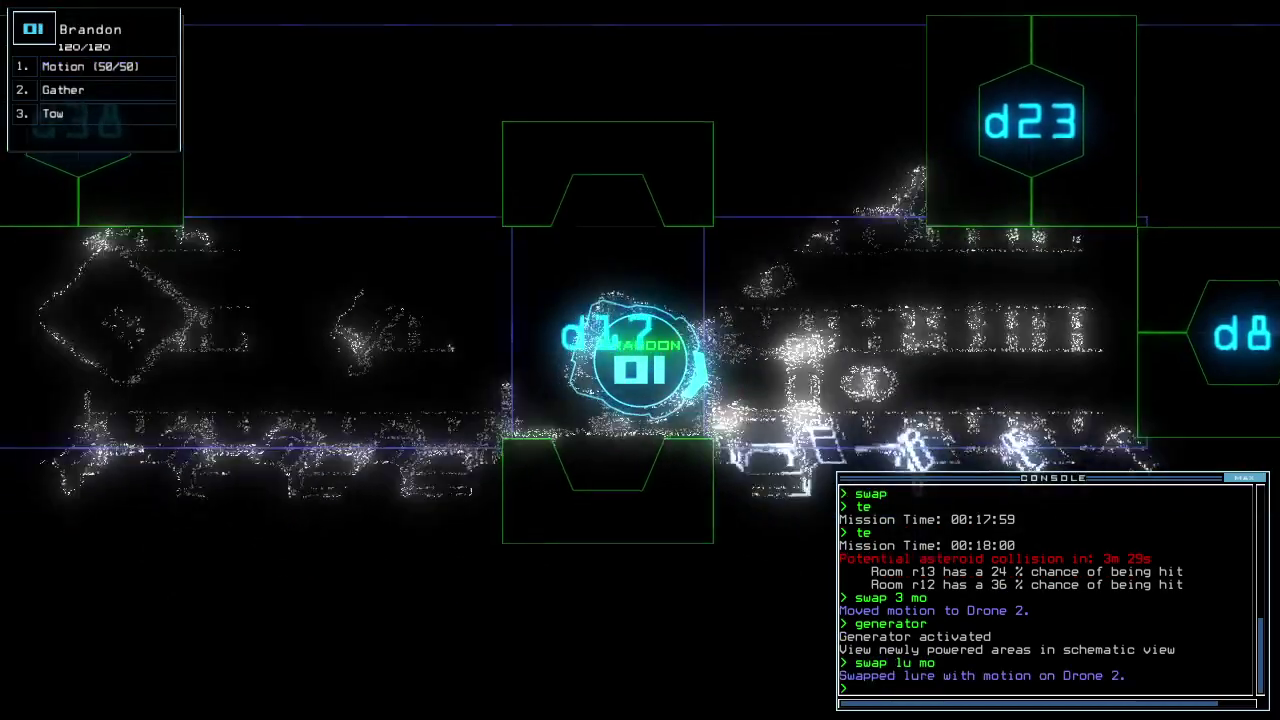
key(Tab)
text(motion)
key(Return)
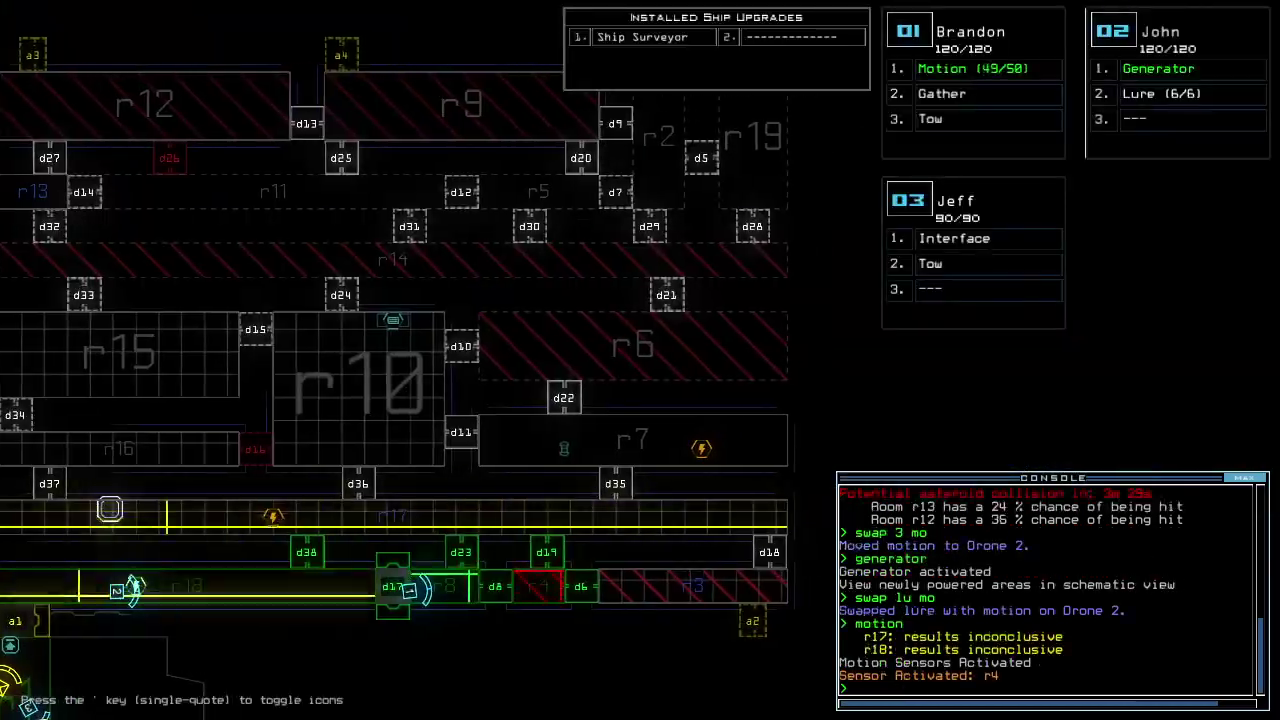
text(e)
Send drone 1 through door d8 to gather the scrap, then close the doors
key(Return)
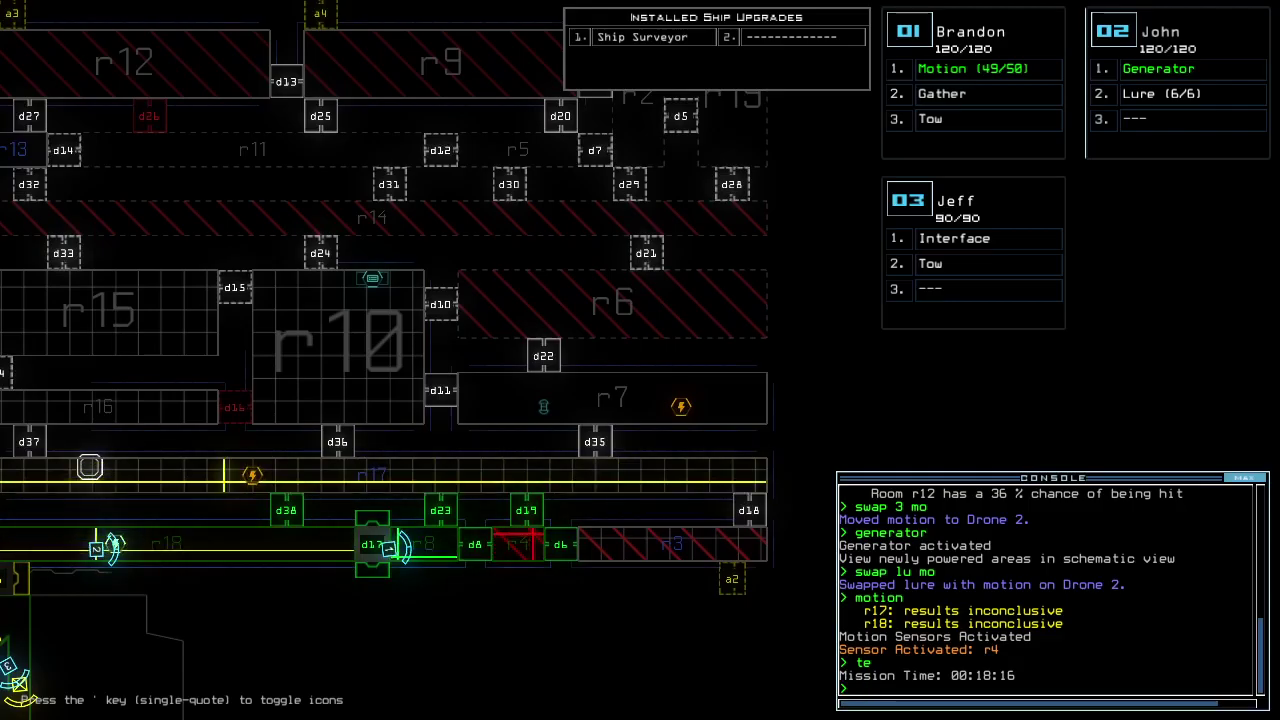
key(Tab)
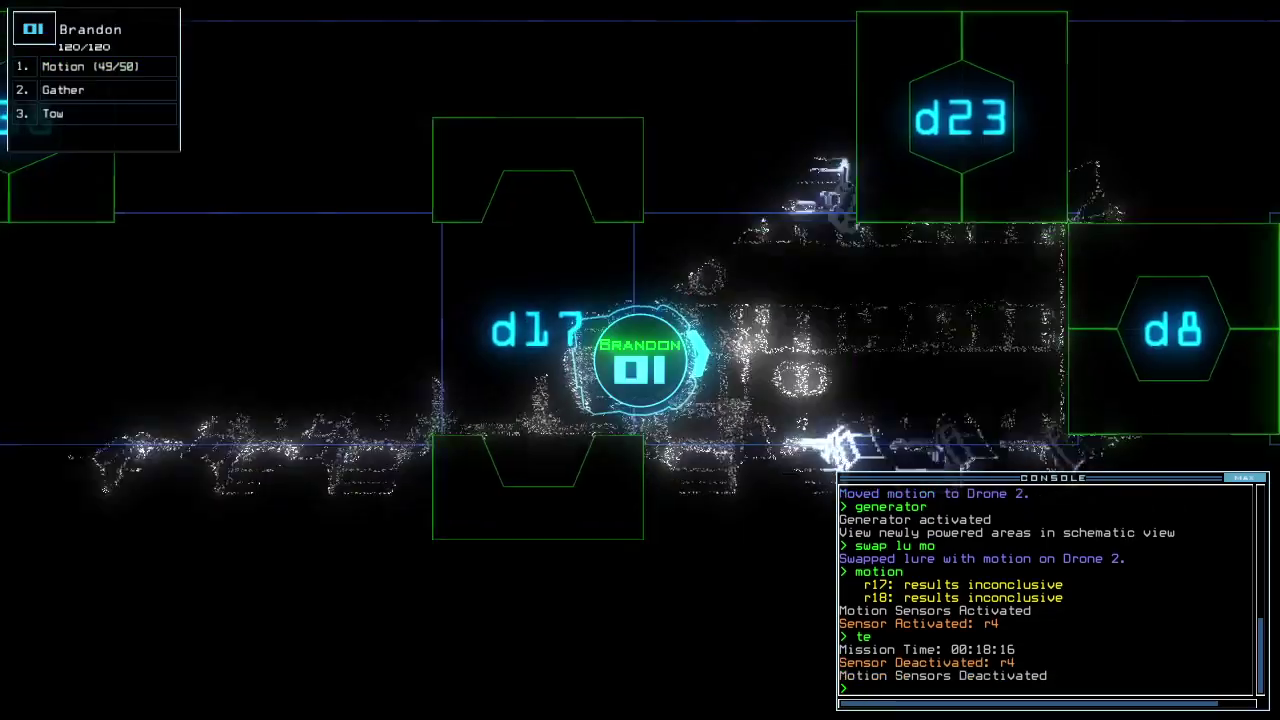
text(d8)
key(Return)
text(g)
key(Return)
text(gg)
key(Return)
text(g)
key(Return)
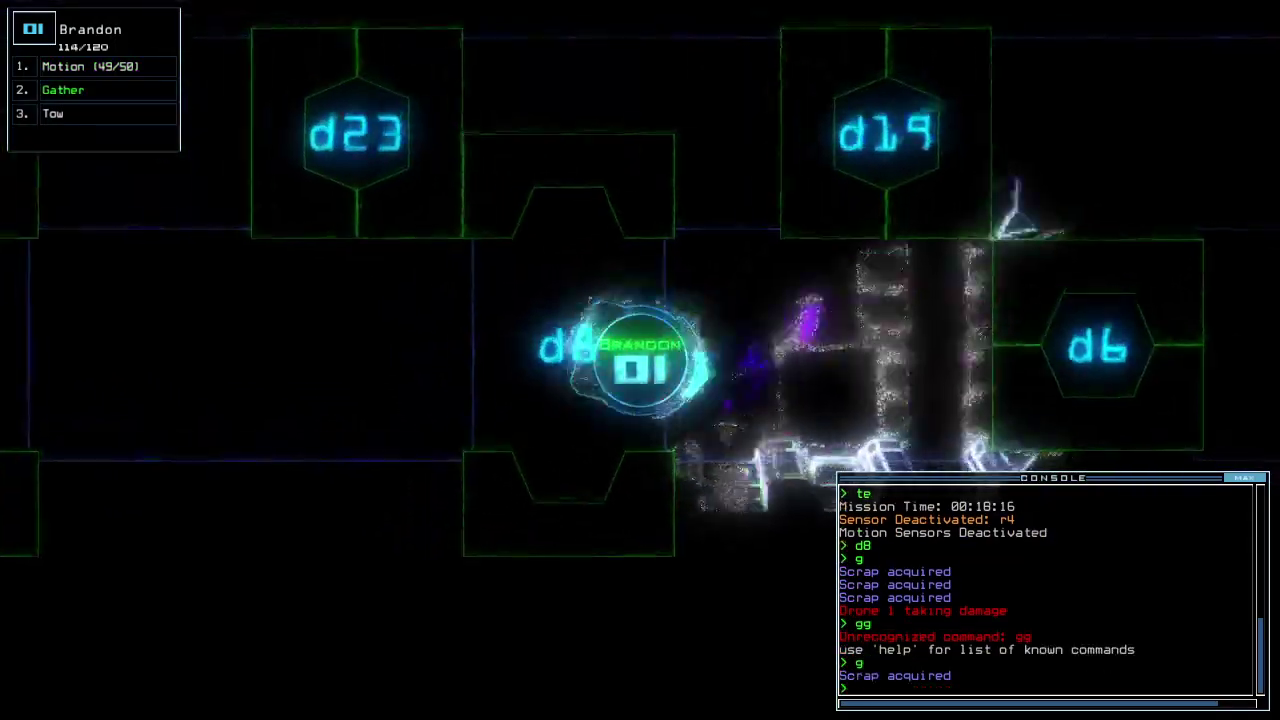
text(cc)
key(Return)
text(d17)
Open d17, degauss, close doors, recall both drones to the airlock and leave
key(Return)
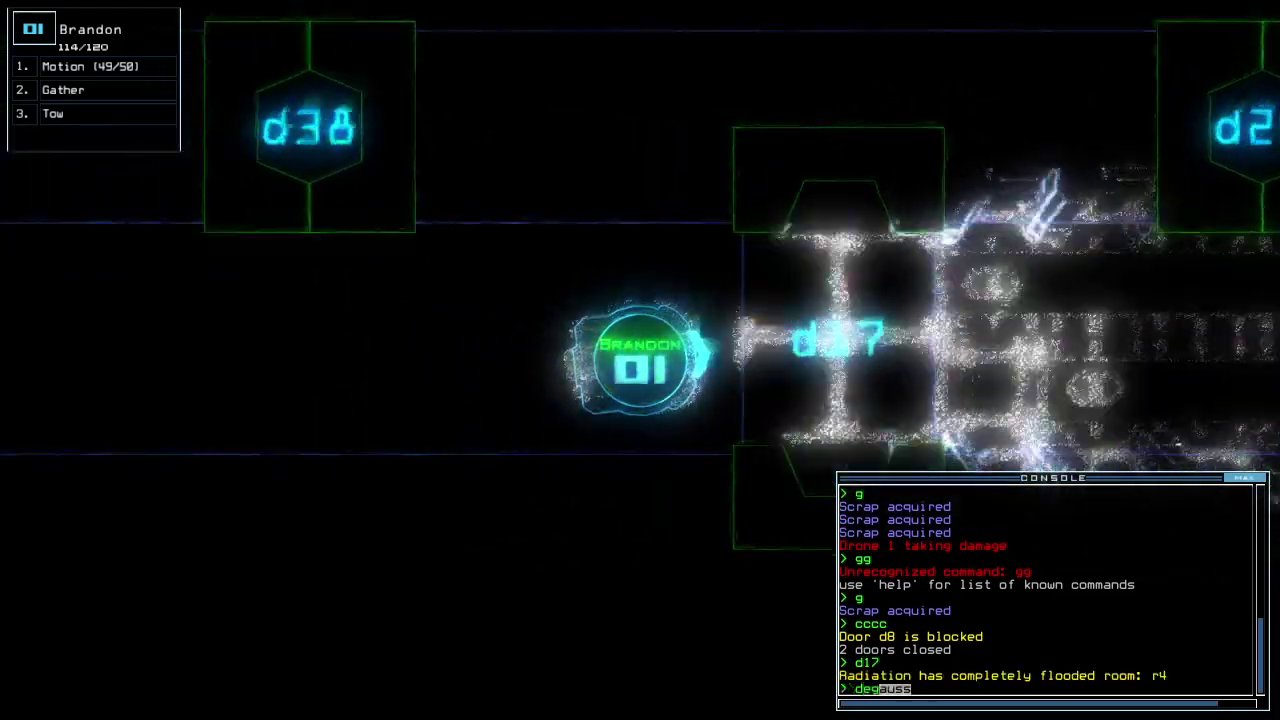
text(degauss)
key(Return)
text(cccc)
key(Return)
key(Left)
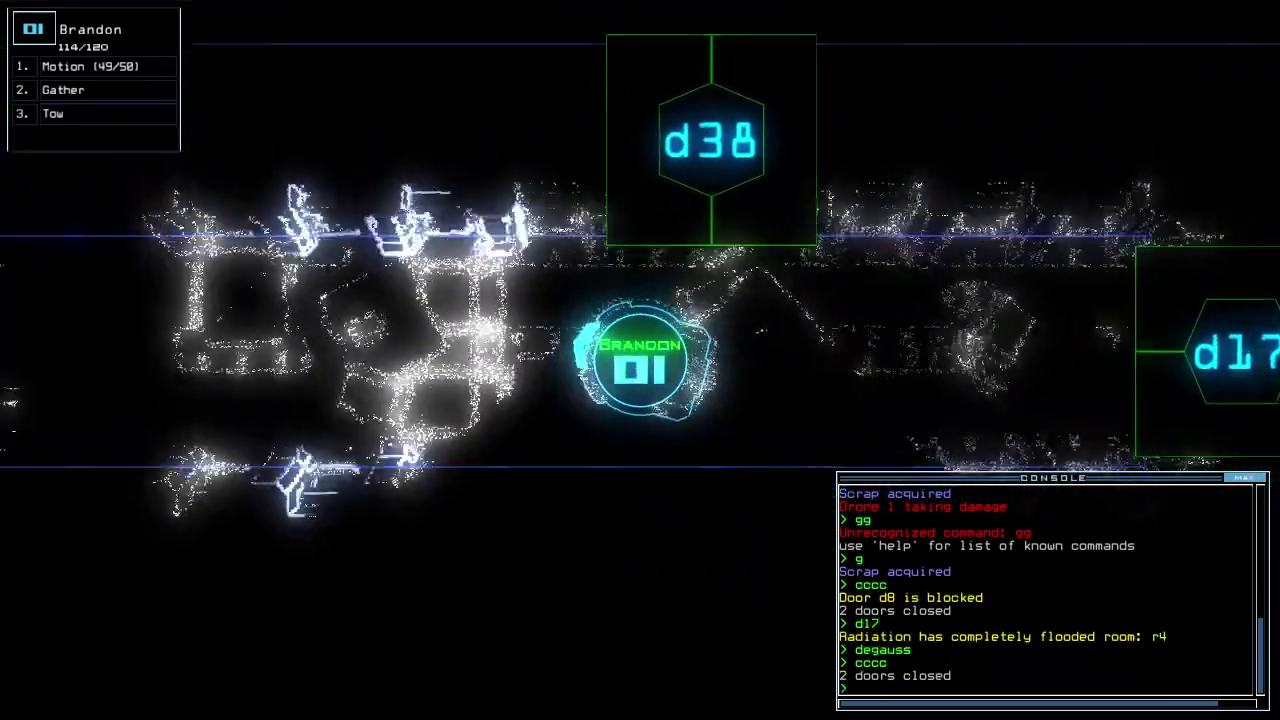
text(back 2)
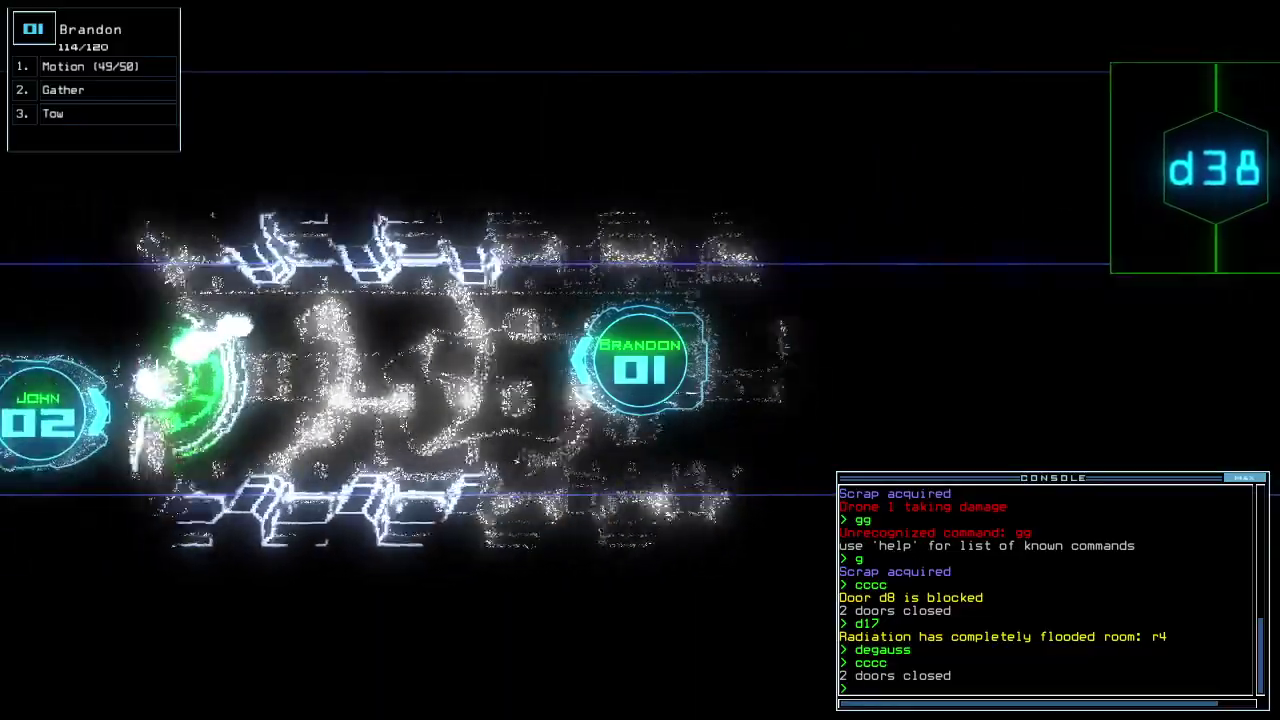
key(Return)
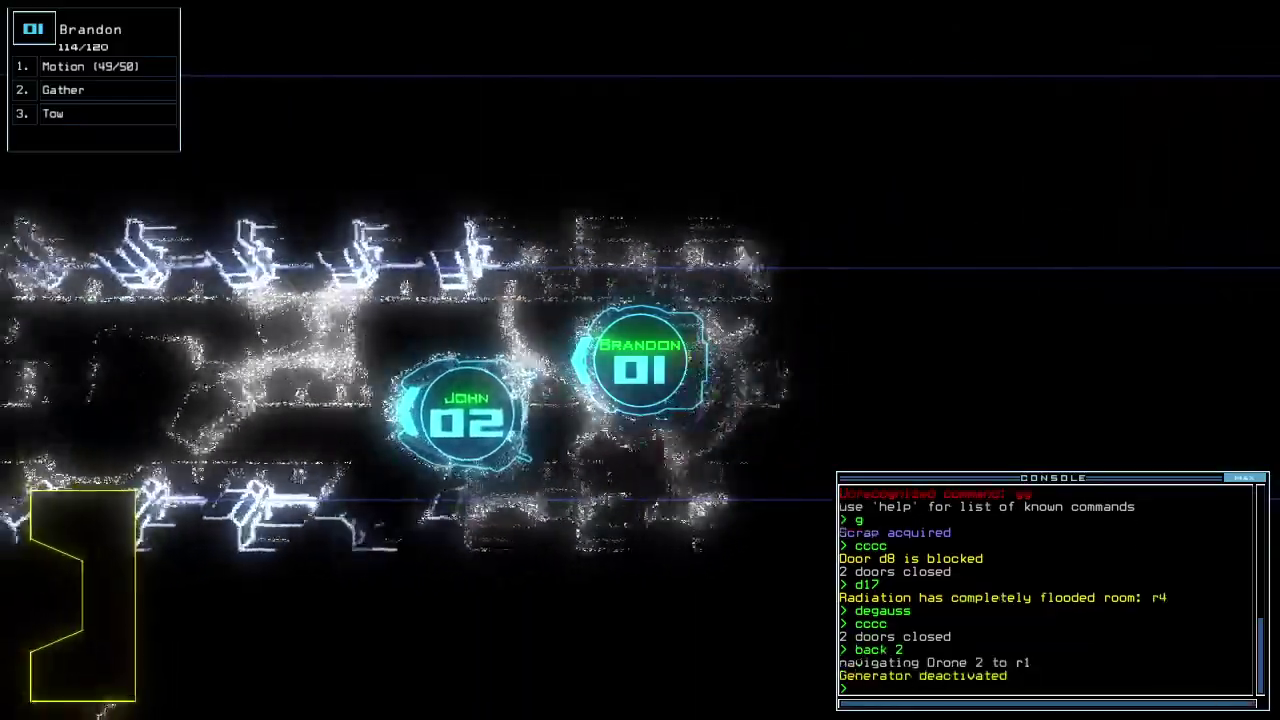
key(Left)
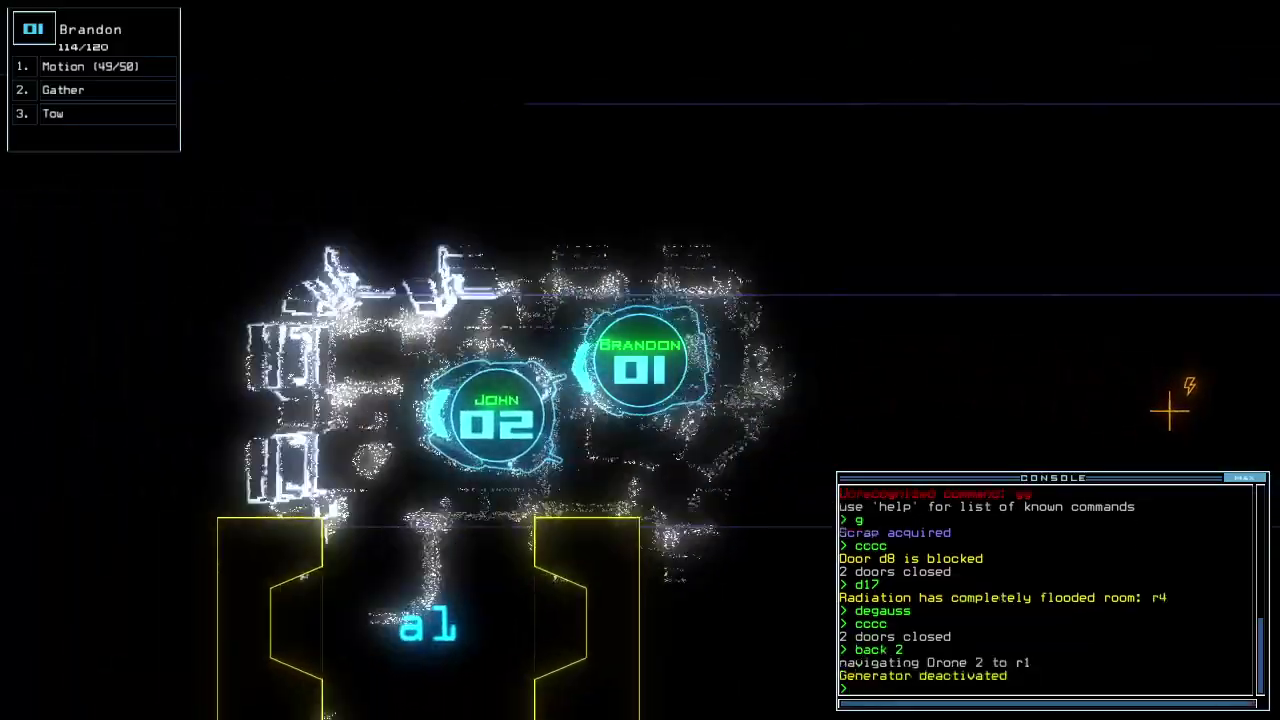
key(Left)
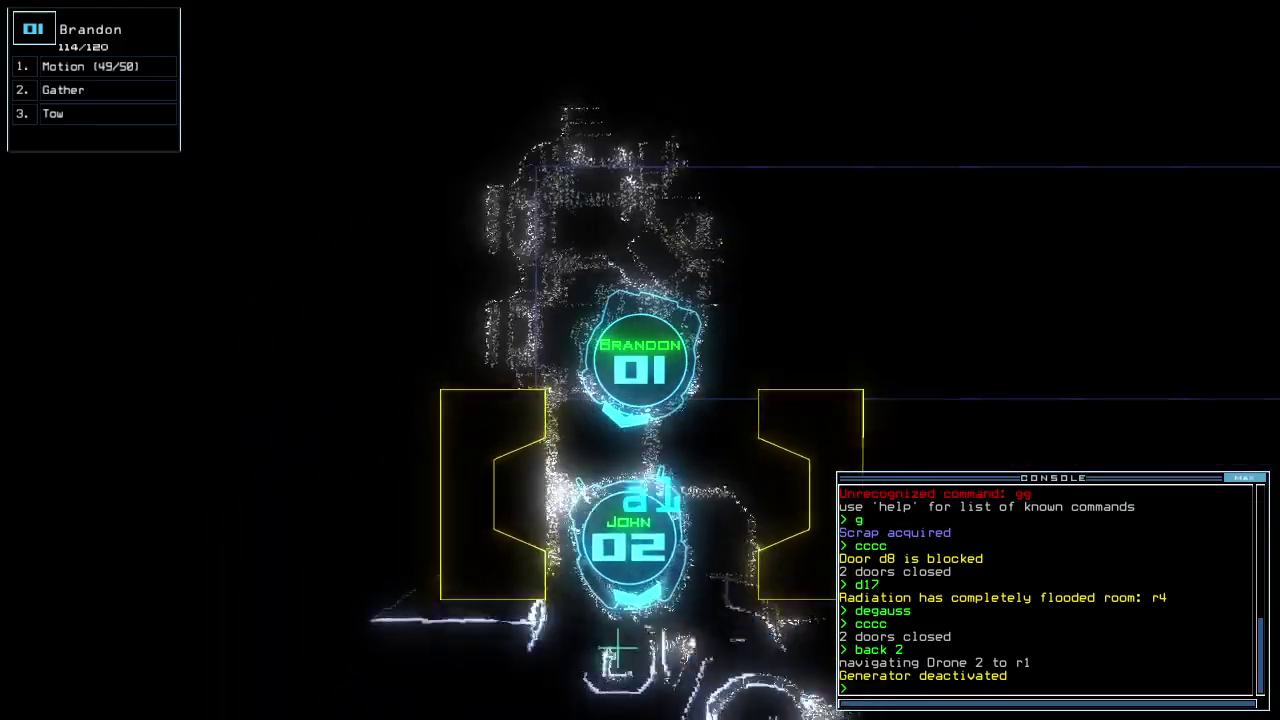
text(oo)
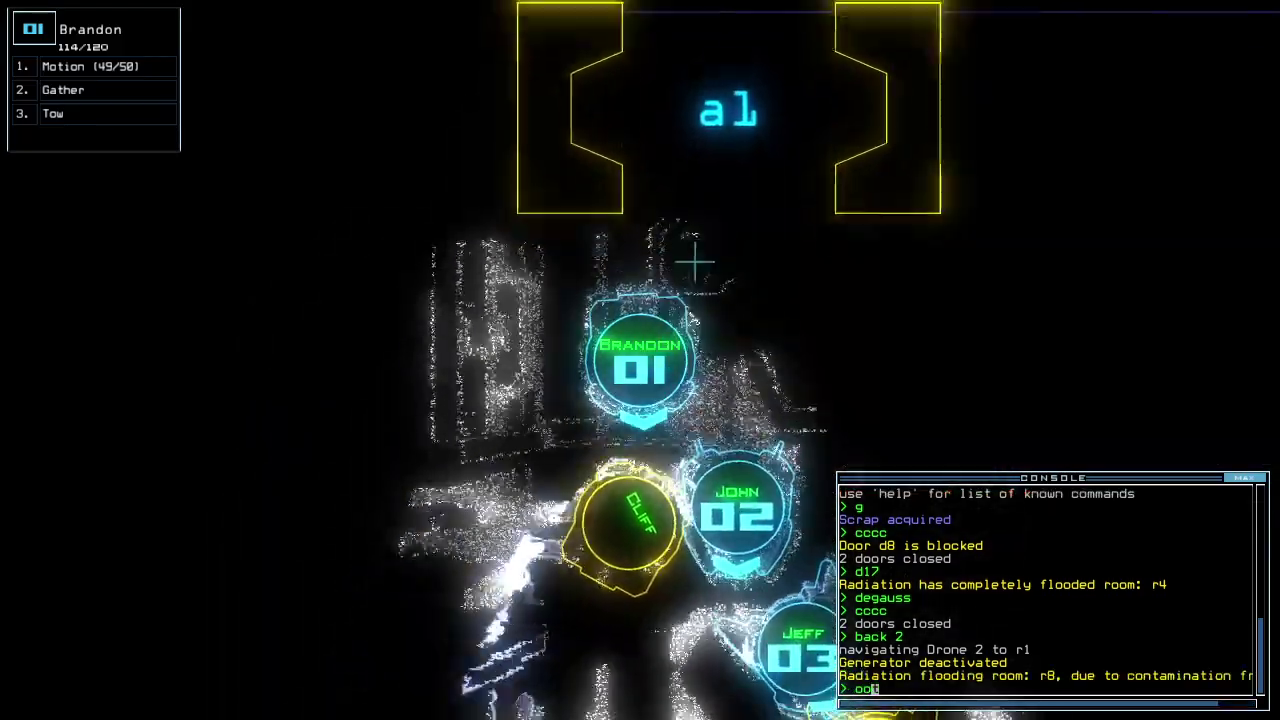
text(t)
key(Return)
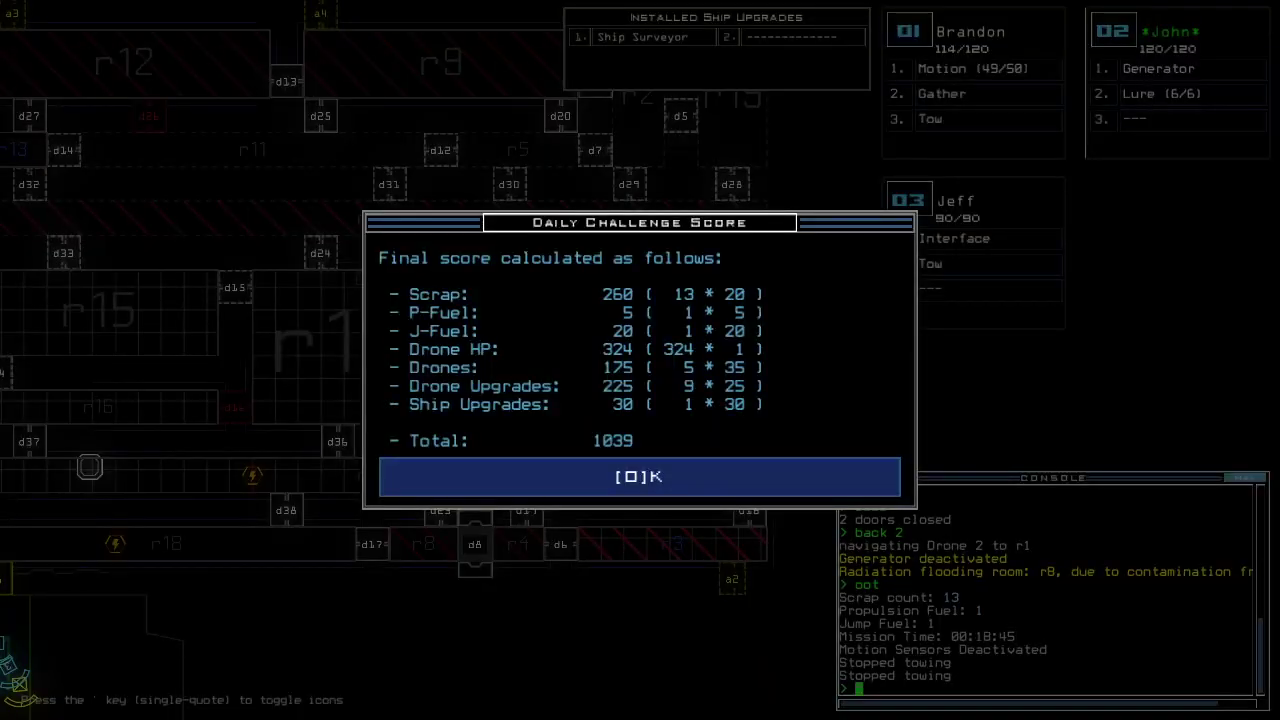
Dismiss the Daily Challenge Score dialog with O to continue to the next ship
key(o)
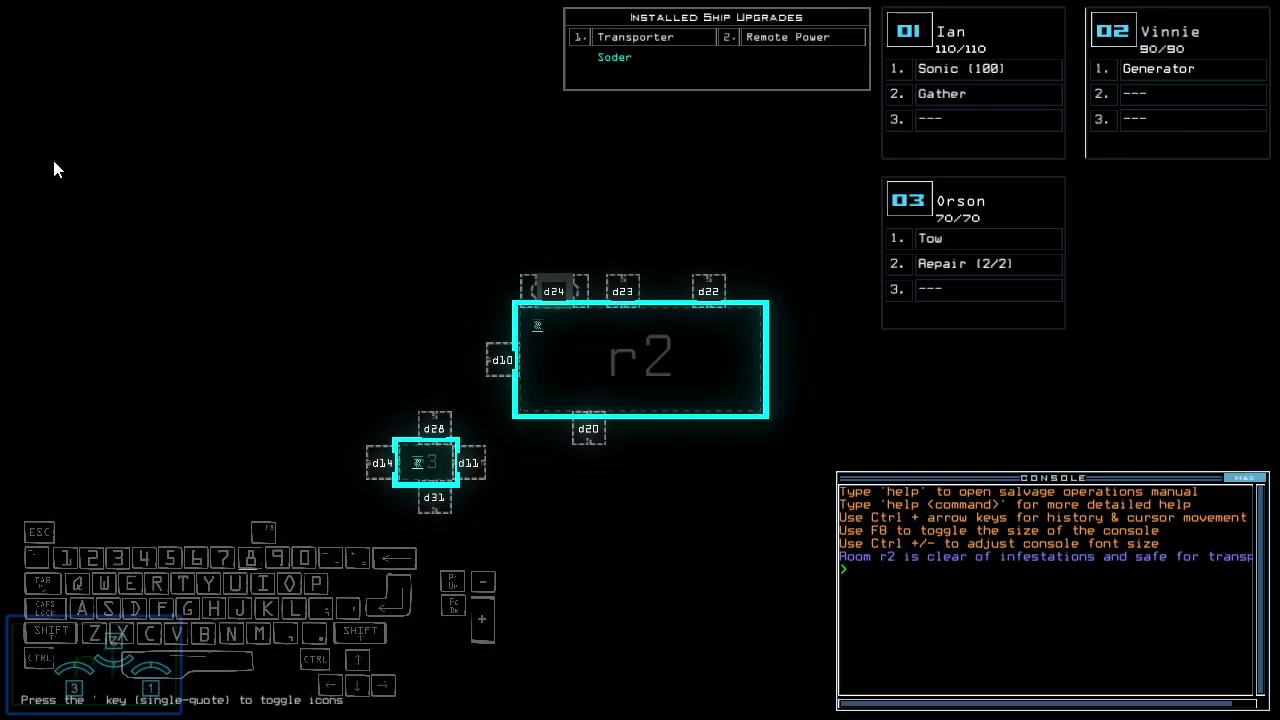
Pan around the research outpost's map to review its status
key(Left)
key(Right)
key(Down)
key(Left)
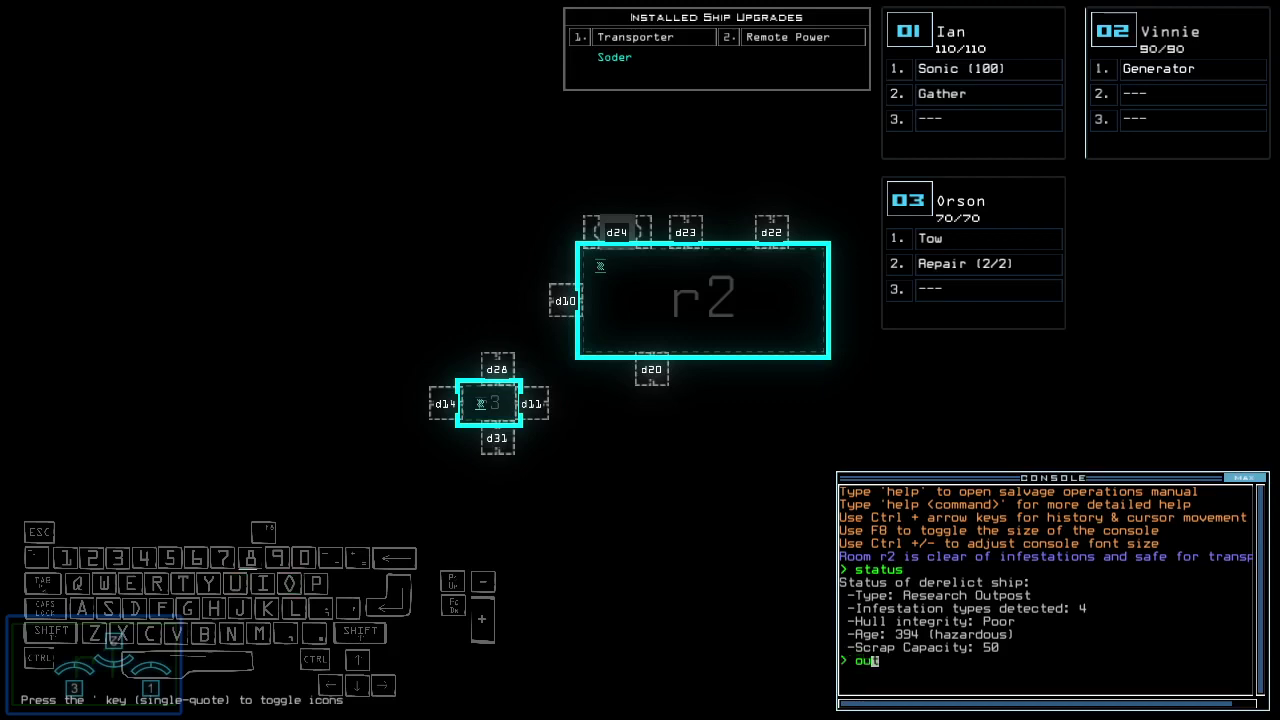
Leave the derelict, skip the daily challenge notice, and choose [P]lay Game
key(Return)
key(space)
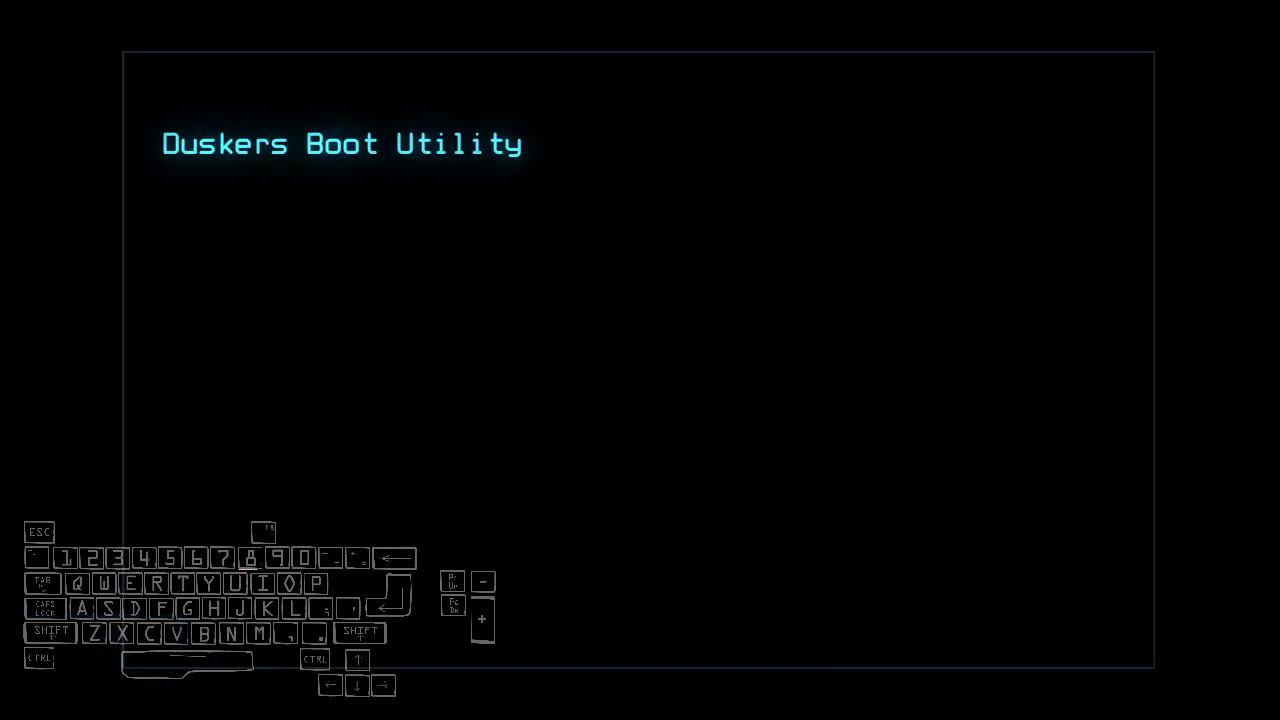
key(p)
text(ready 3;set 2;st)
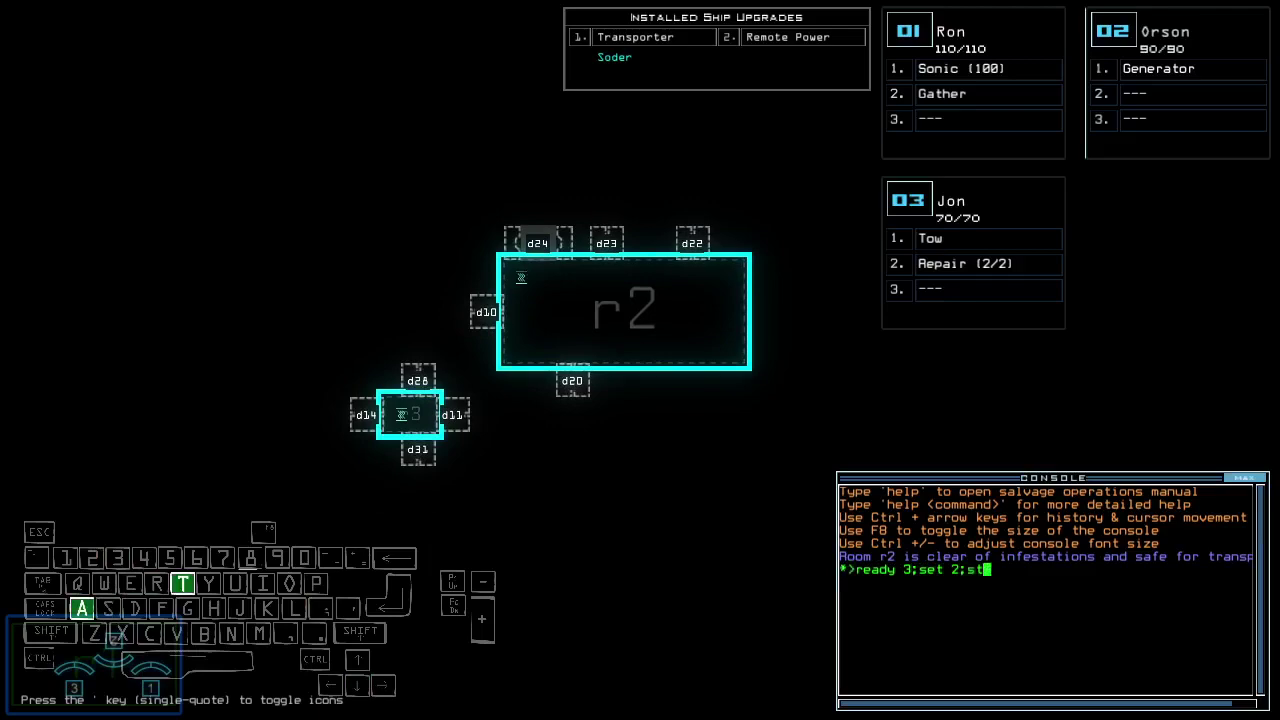
text(atus)
Ready three drones, show status, give drone 3 sonic, and select the repair upgrade
key(Return)
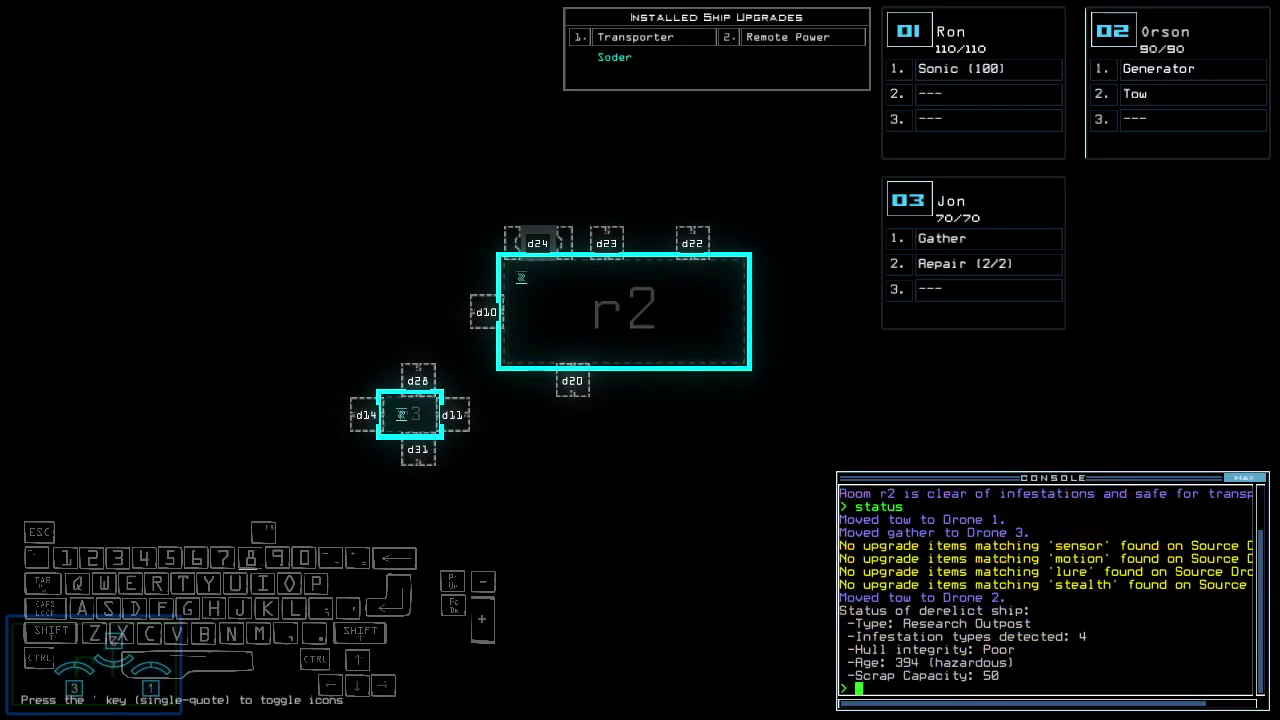
text(so)
key(Return)
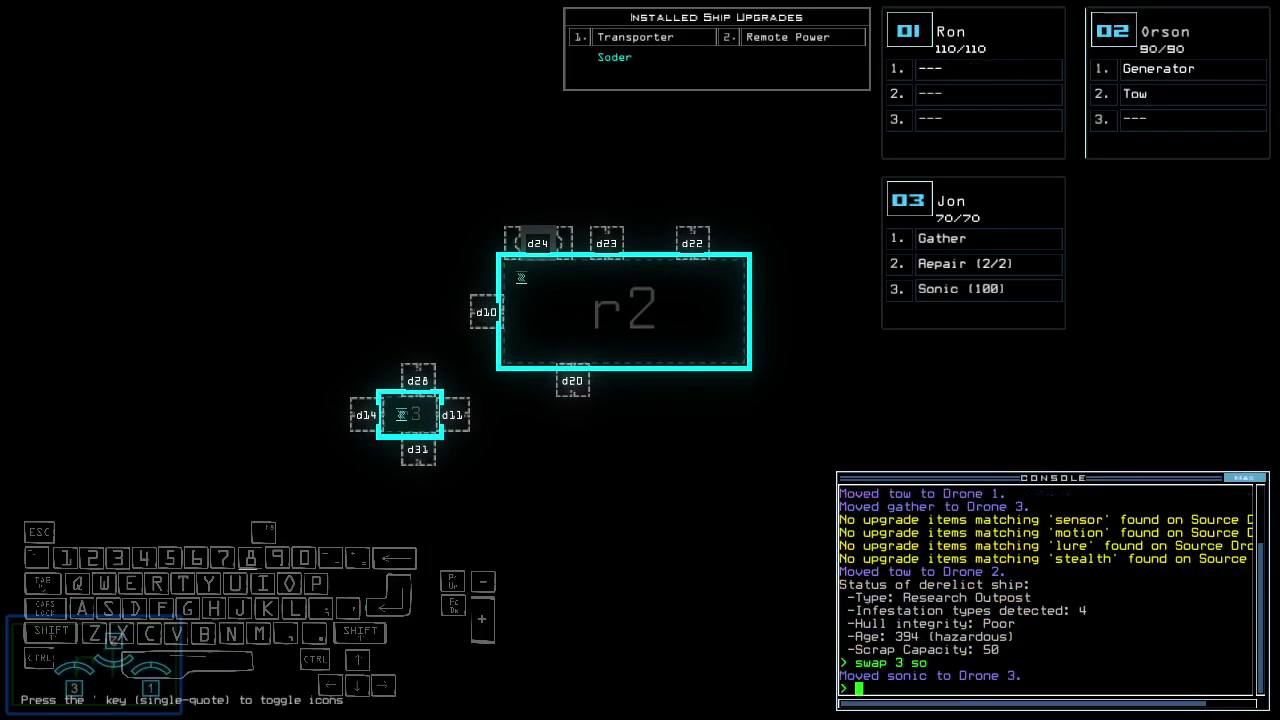
text(s)
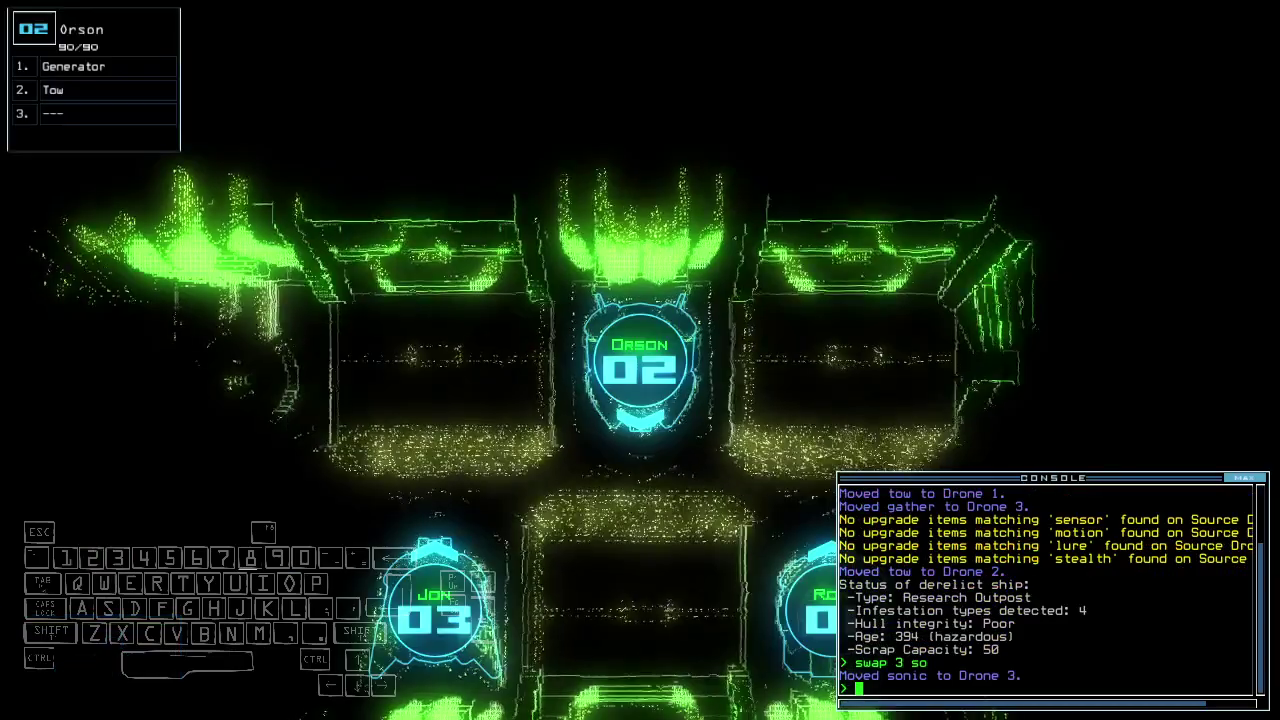
text(wap)
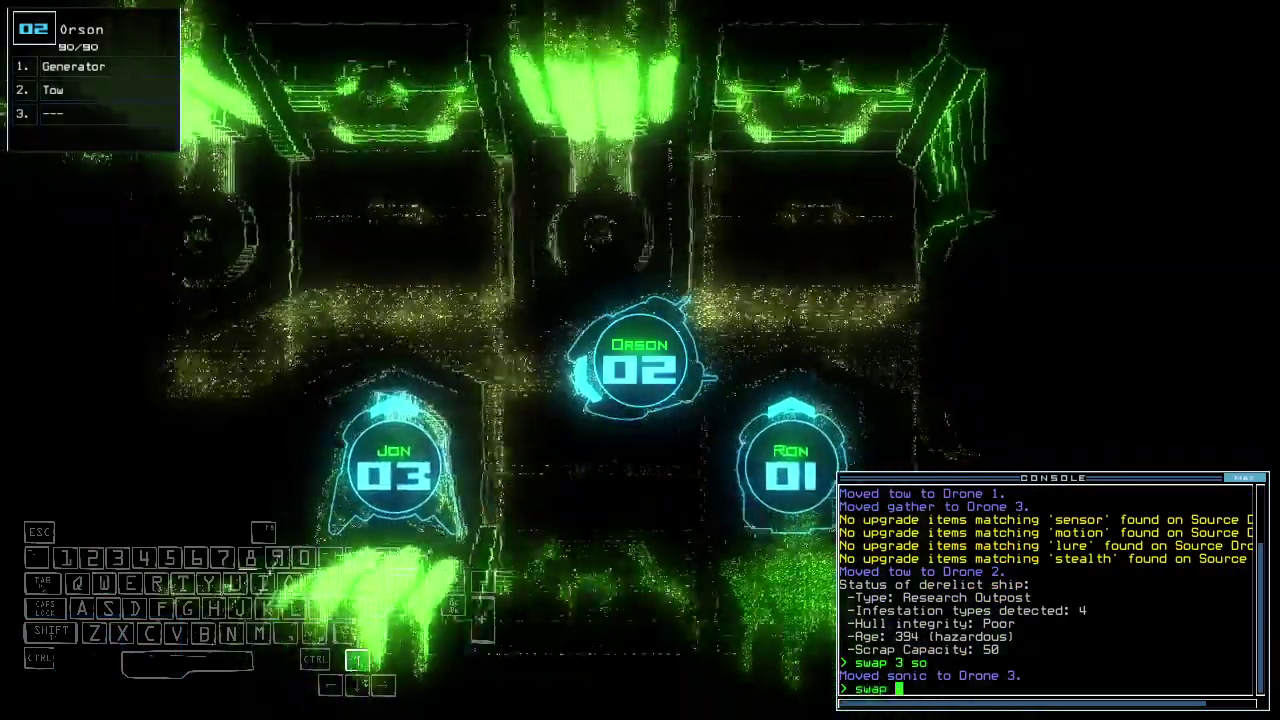
key(Return)
key(Down)
key(Return)
text(saap re)
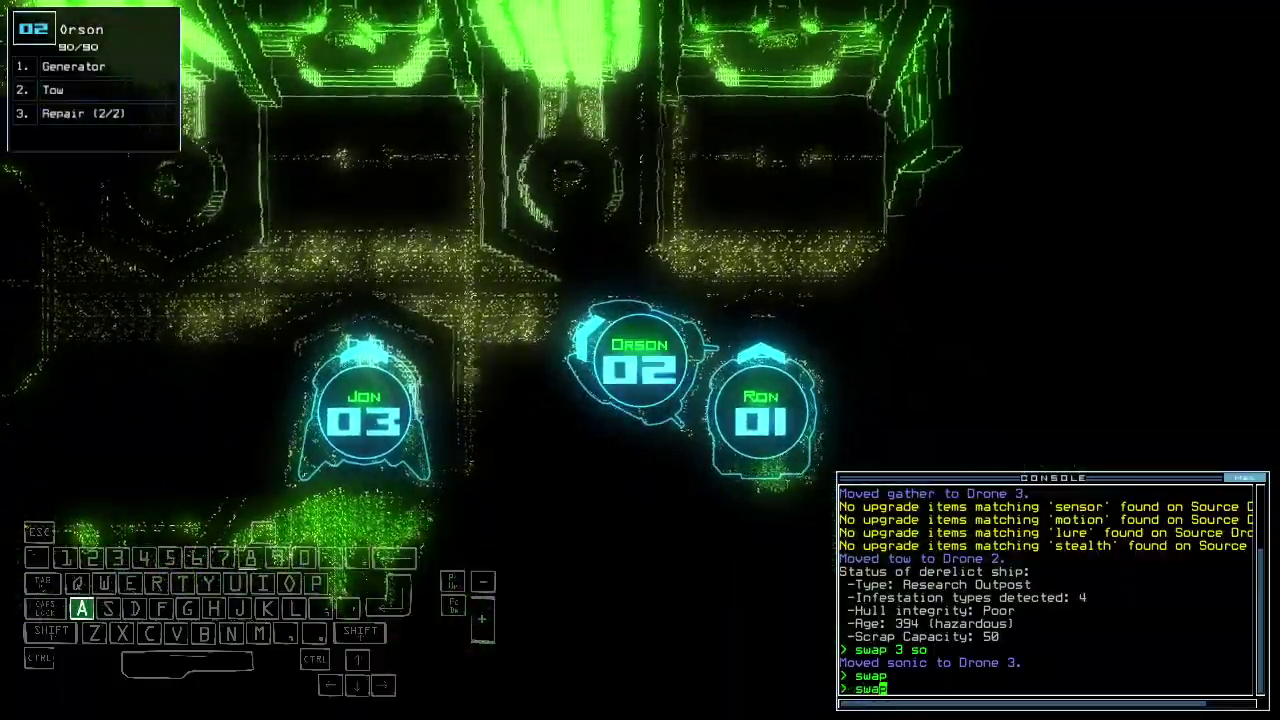
Move repair to drone 1 and tow to drone 3, then drive drone 3 forward
key(Return)
text(swap to)
key(Return)
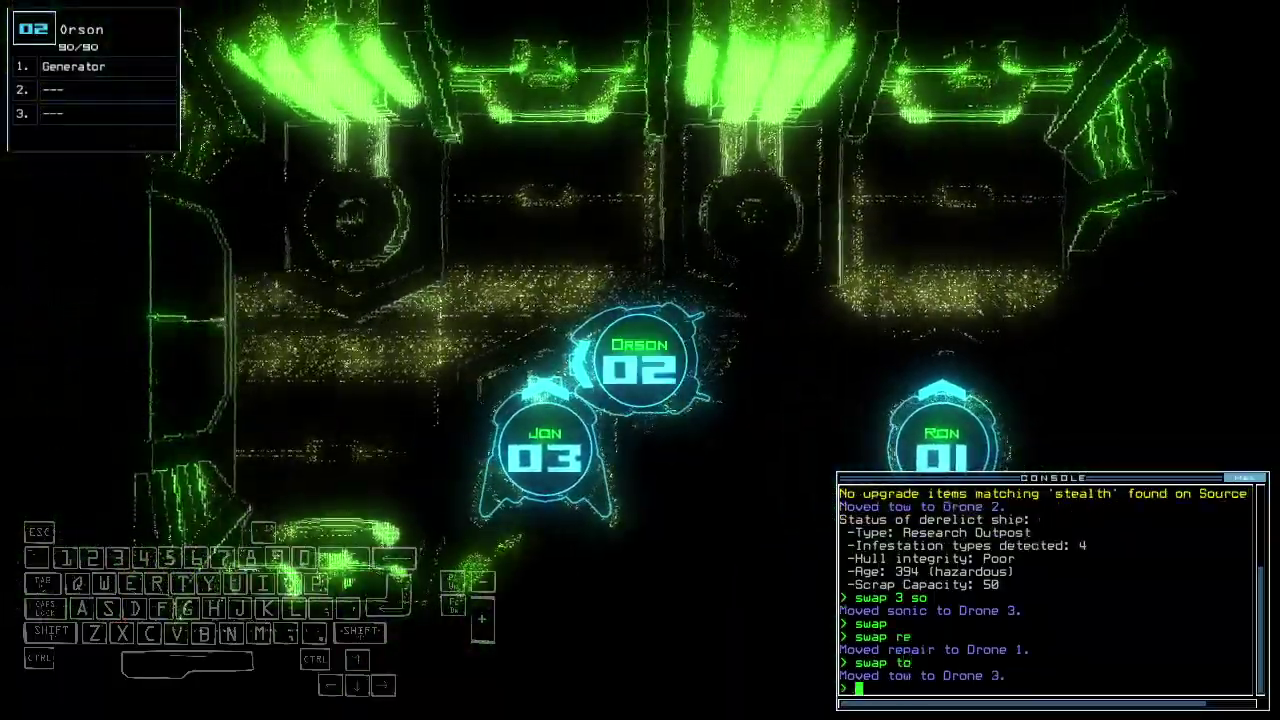
key(3)
key(Up)
key(Right)
key(Tab)
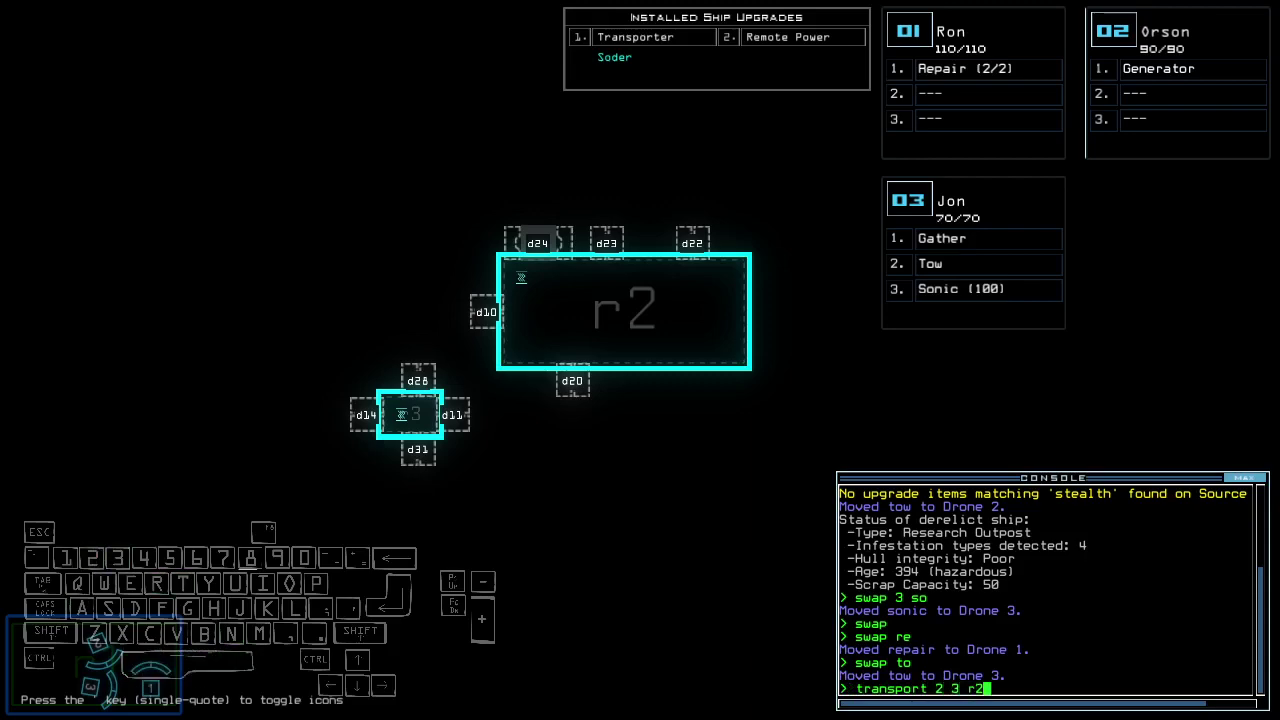
Transport drones 2 and 3 into r2, power drone 2's generator, and start driving drone 3
key(Return)
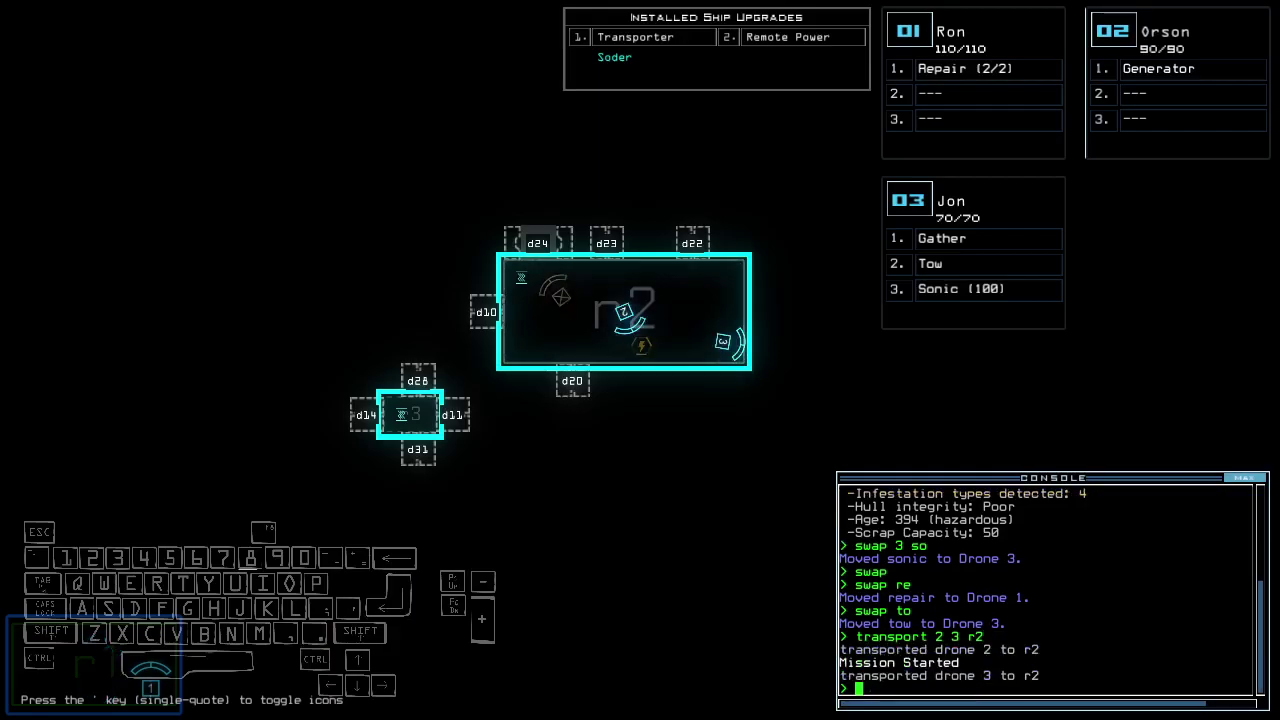
text(2g)
key(Return)
key(3)
key(Up)
key(Left)
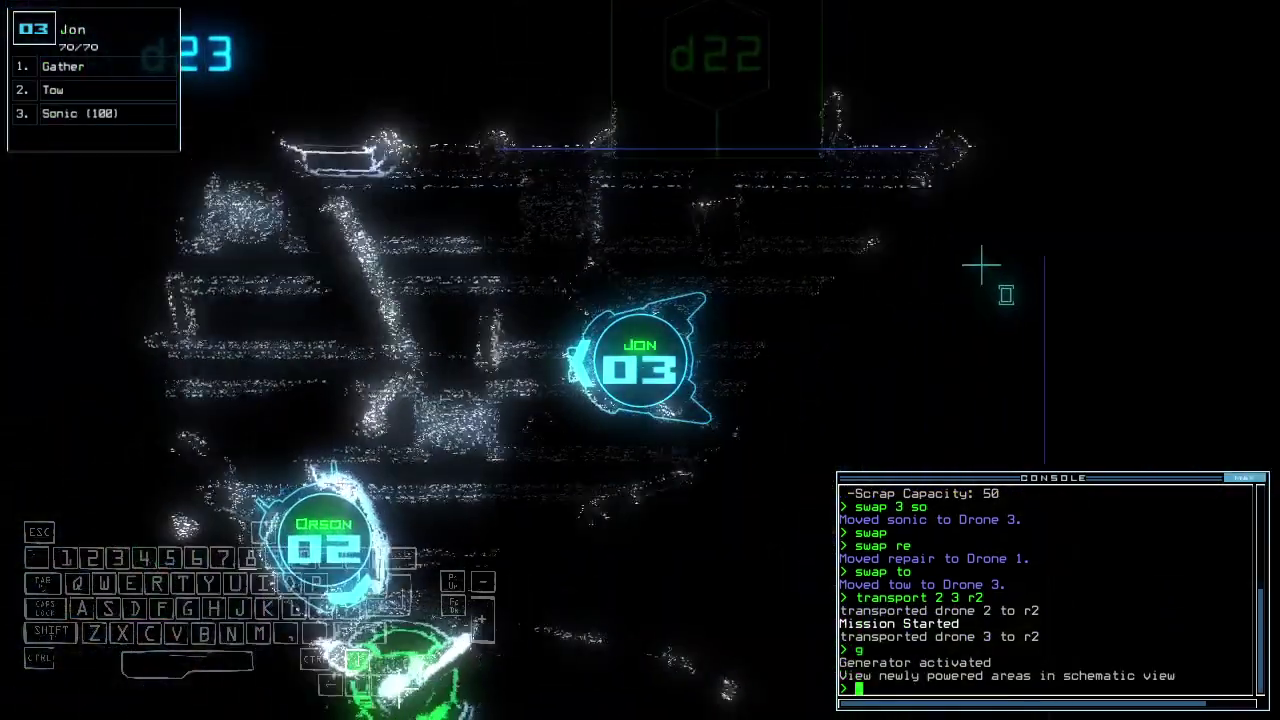
text(swap)
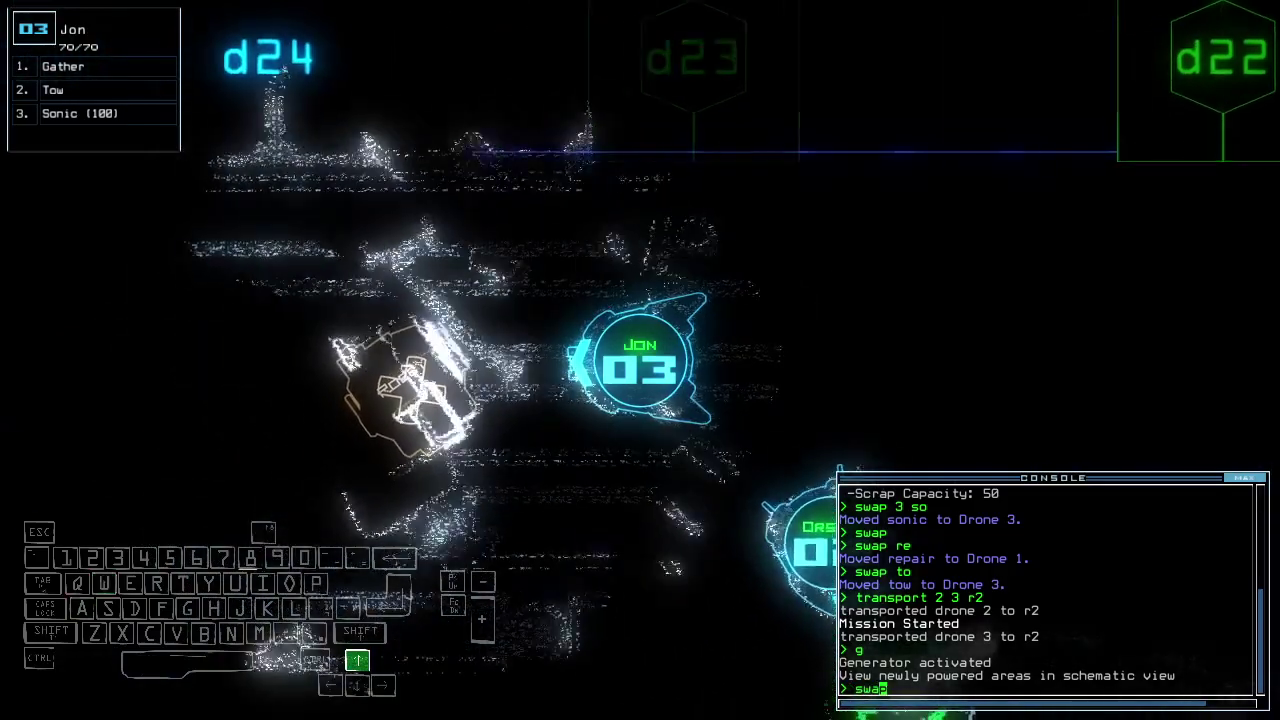
Start and cancel an upgrade swap, then reposition drone 3 back and right
key(Return)
key(Escape)
key(Down)
key(Right)
key(Tab)
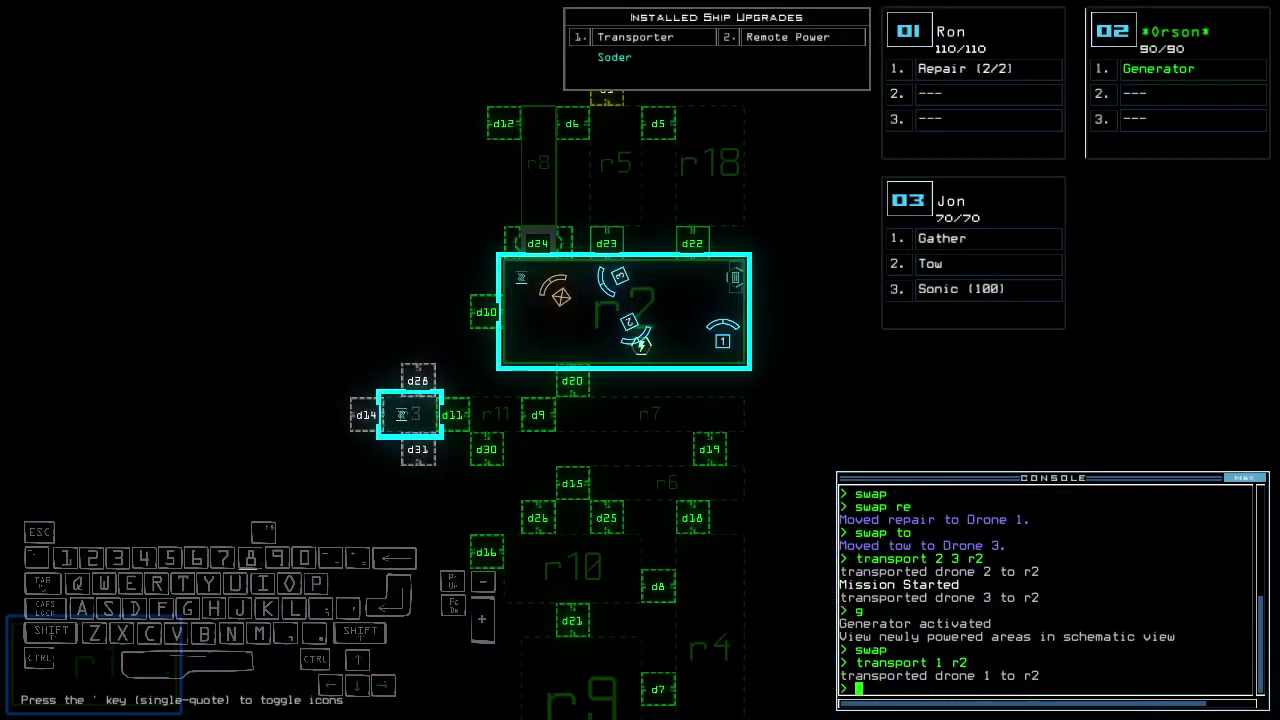
key(Tab)
Drive drone 1 to the disabled drone 6 and repair it
key(Up)
key(Up)
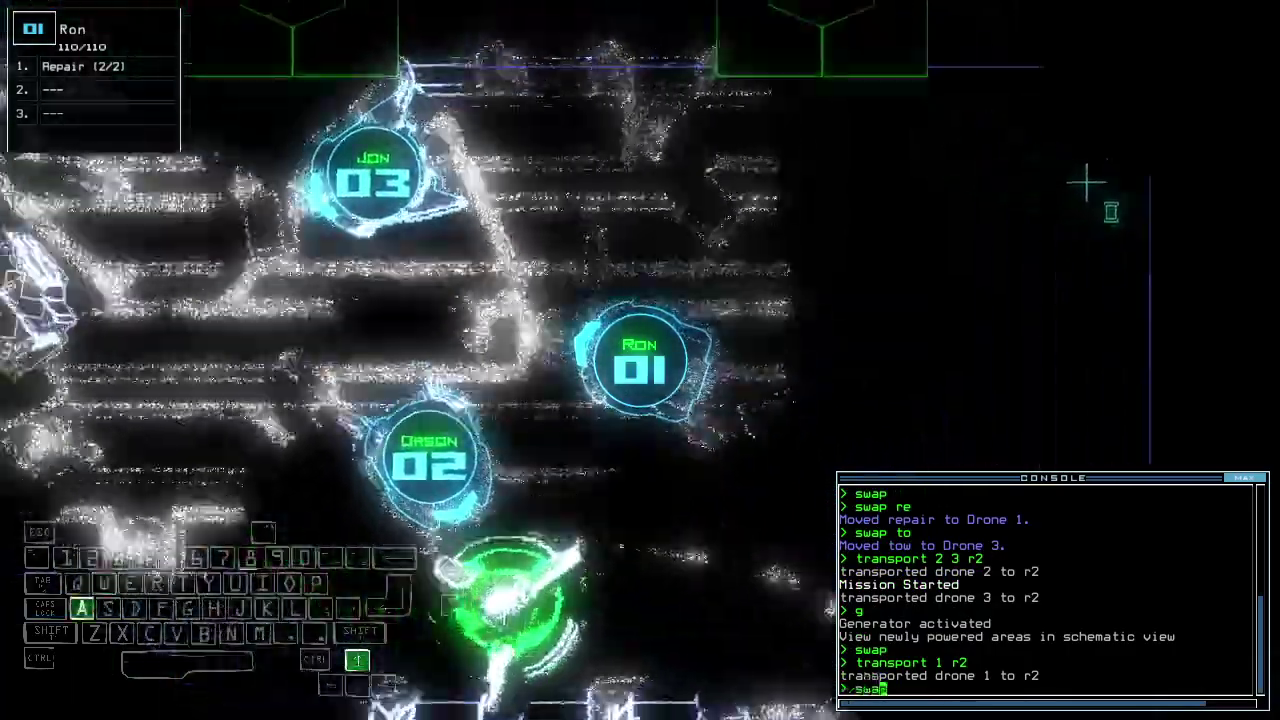
key(Right)
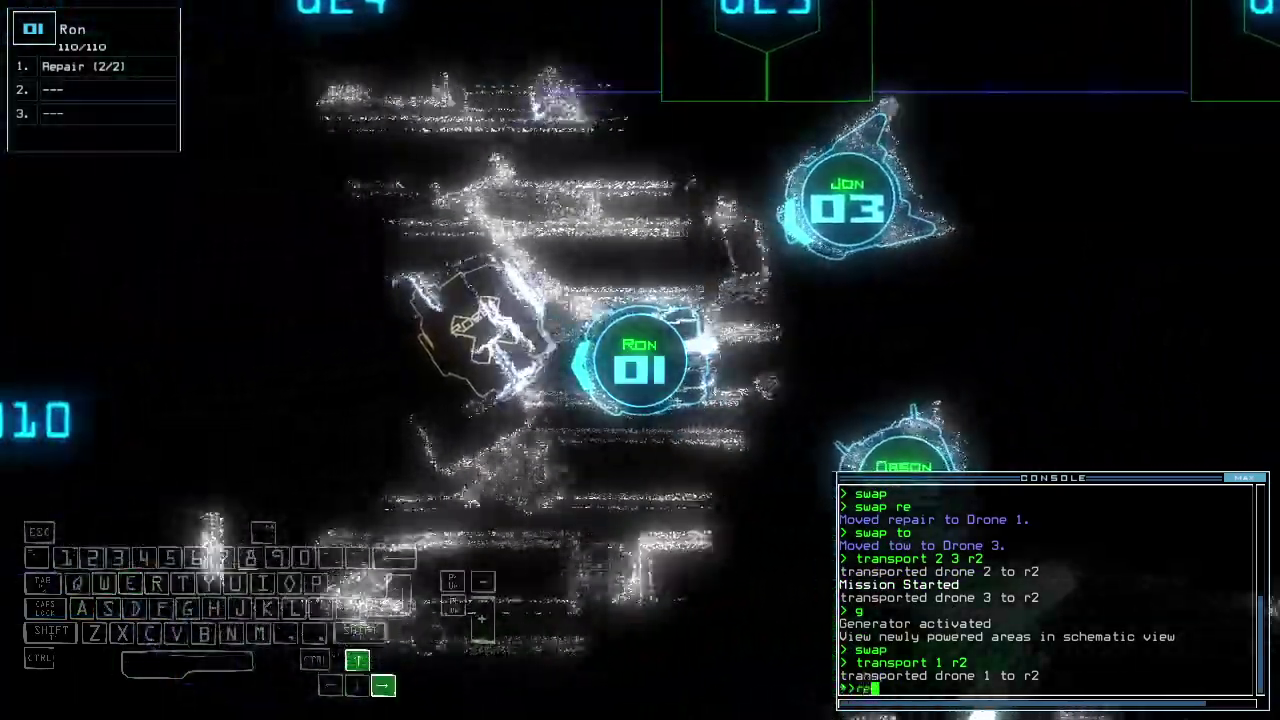
key(Return)
text(repair)
key(Return)
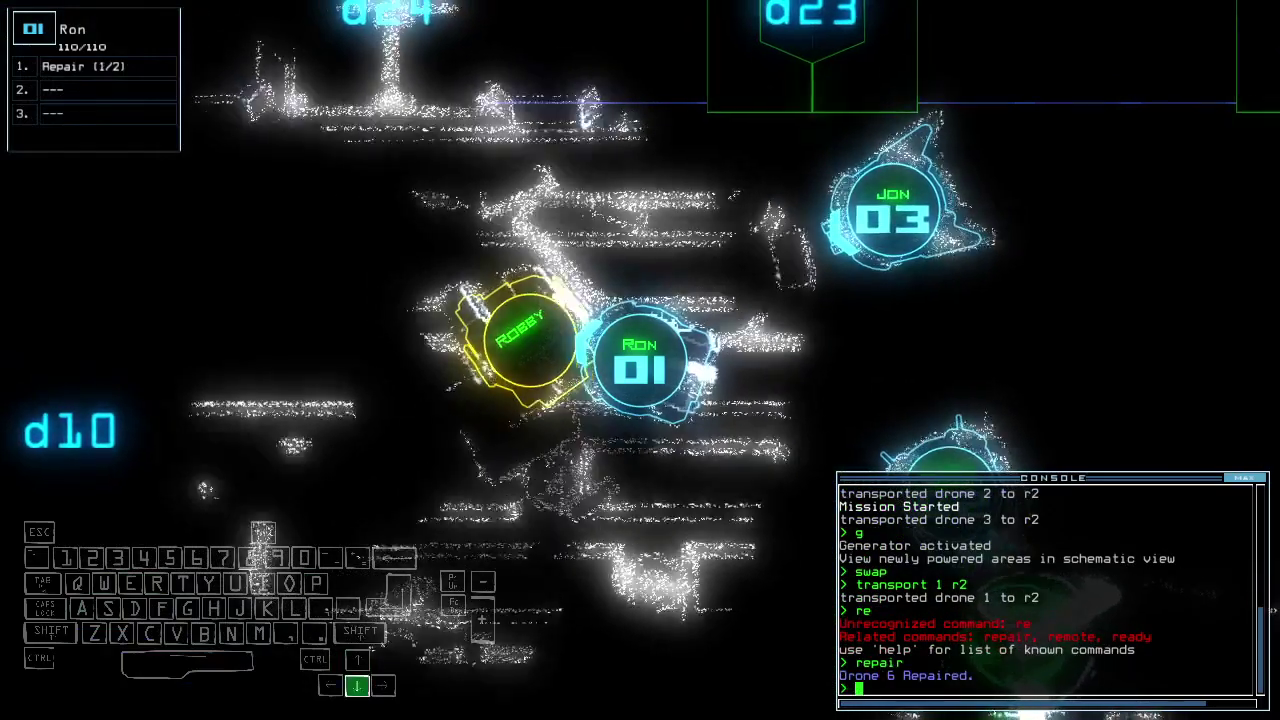
key(Tab)
text(t 6 r)
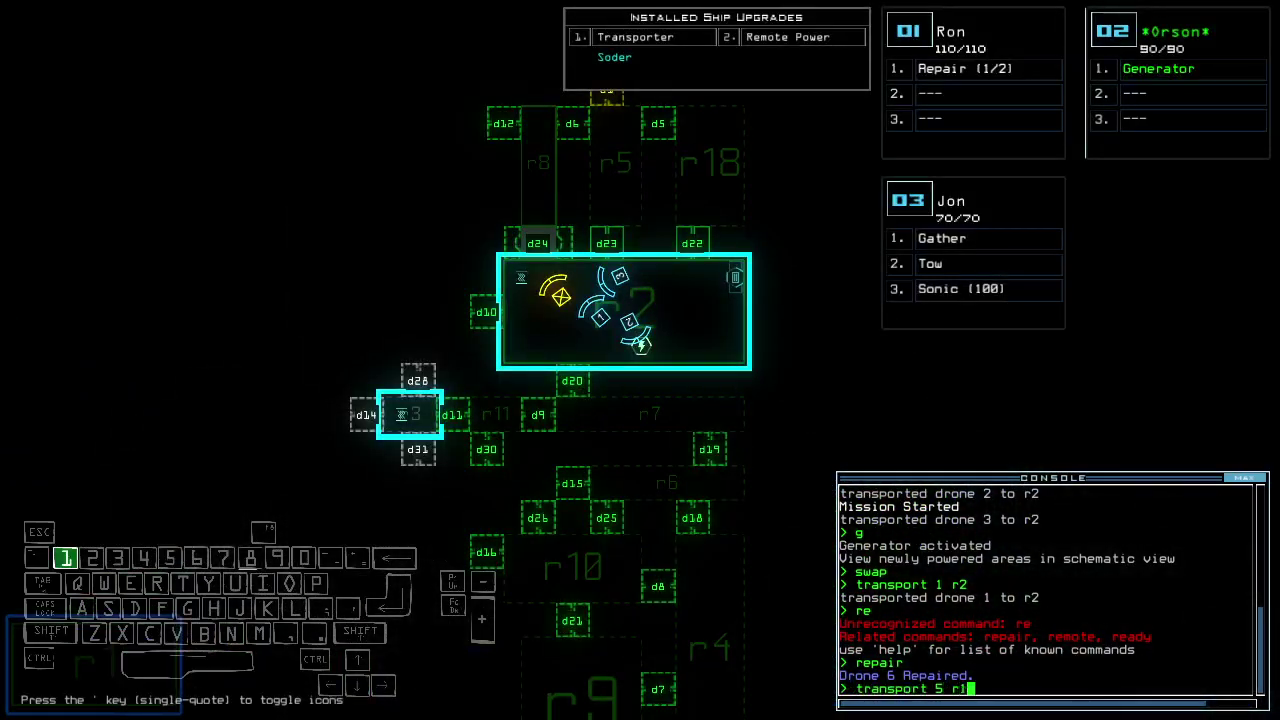
text(1)
Send drone 6 back to r1 with 'transport 6 r1' and drive drone 3 down-right
key(Return)
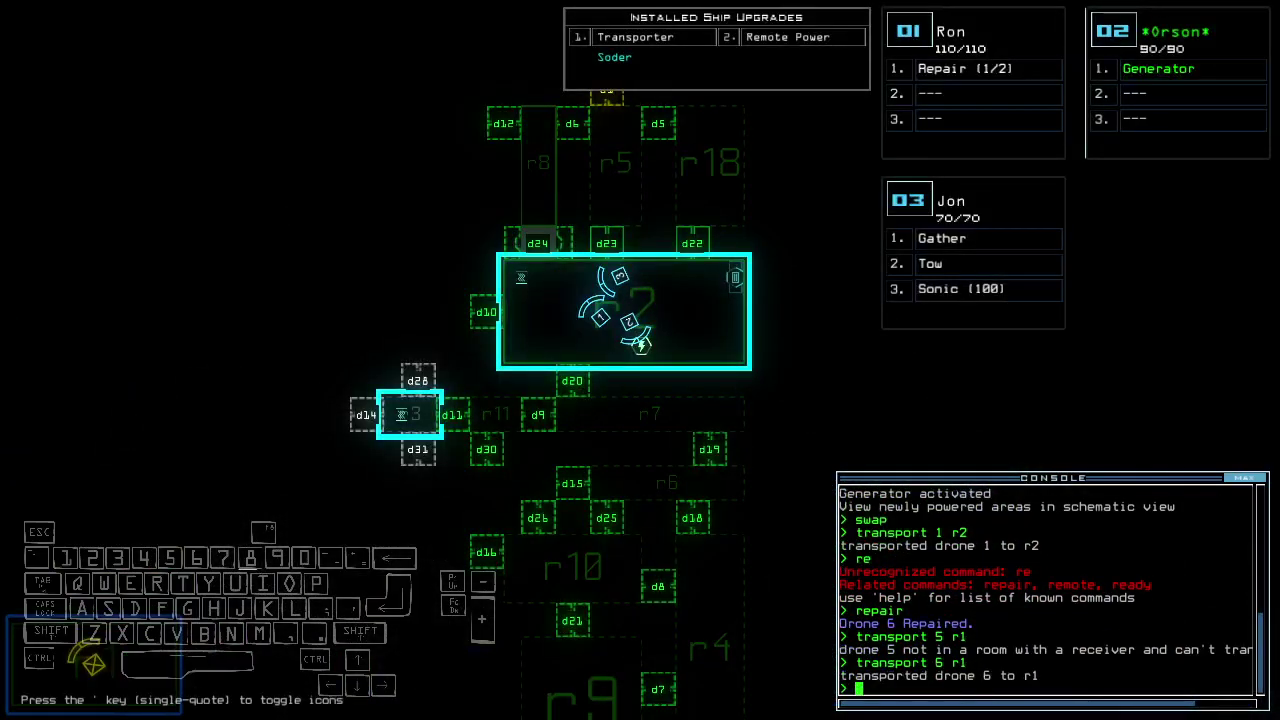
key(Tab)
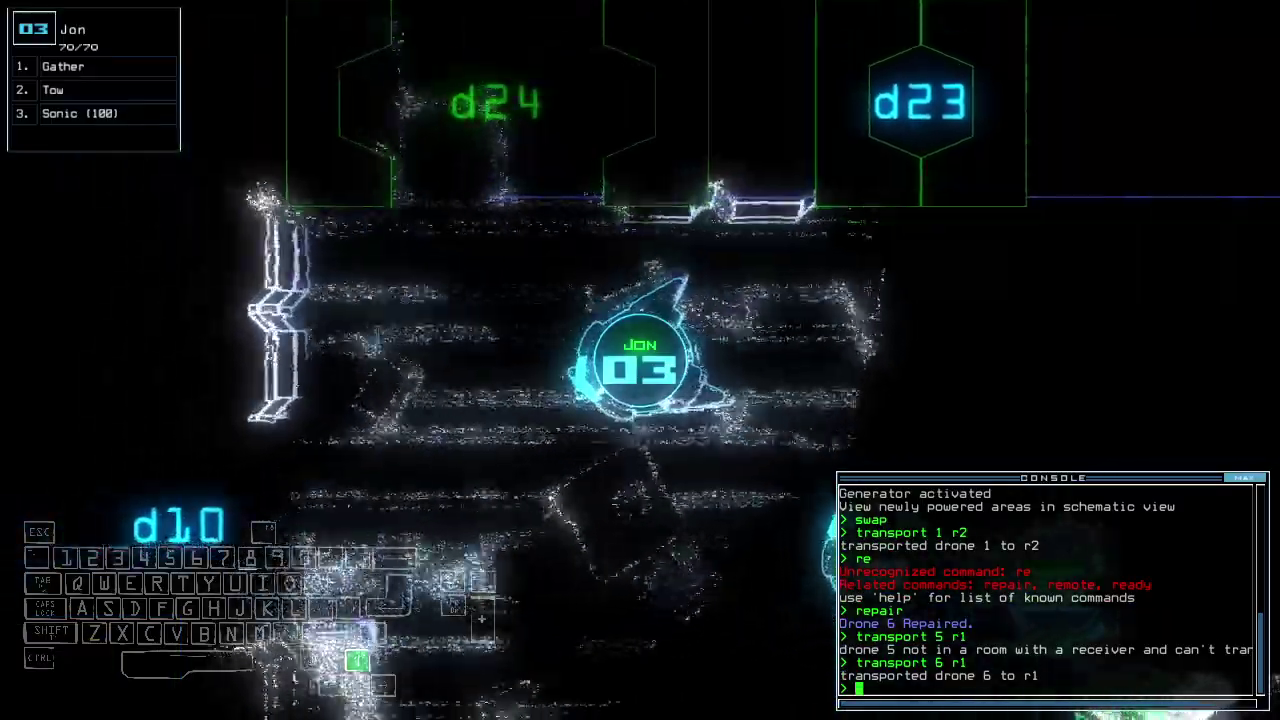
key(Down)
key(Tab)
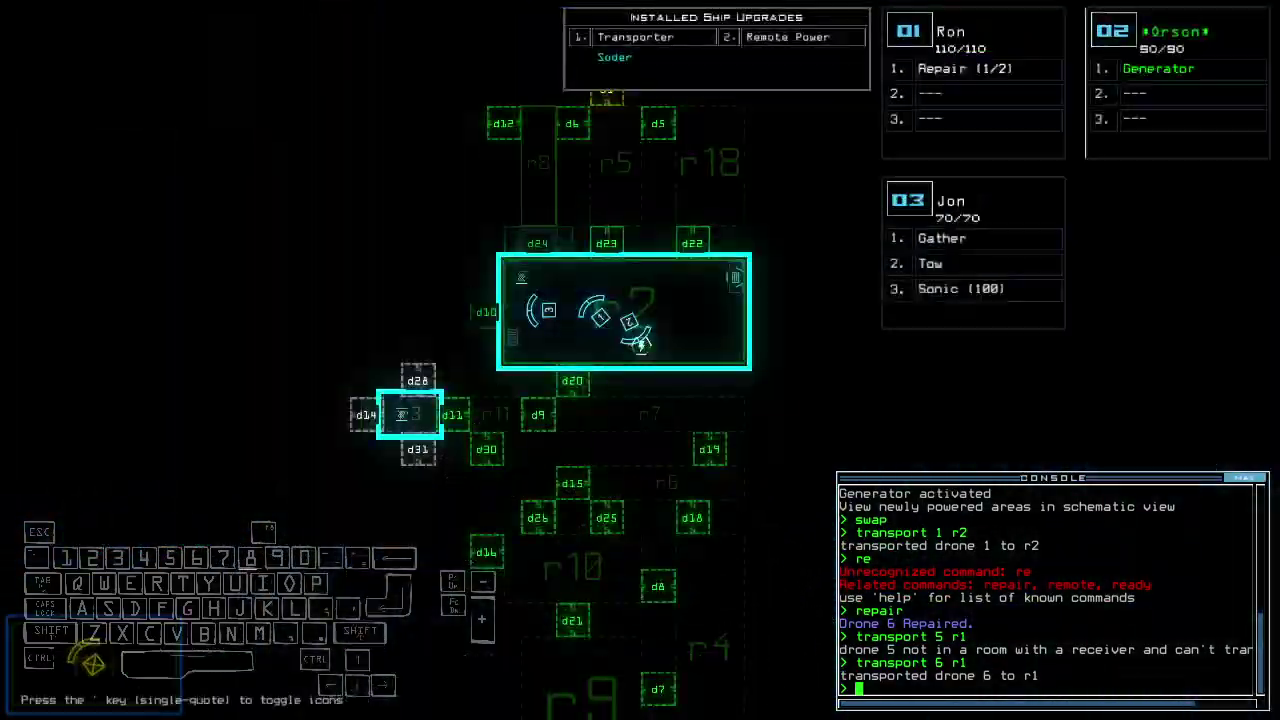
key(Tab)
text(d)
Open door d10 and drive drone 3 up to it
key(Tab)
text(d10)
key(Tab)
key(Return)
key(Up)
text(d10)
key(Return)
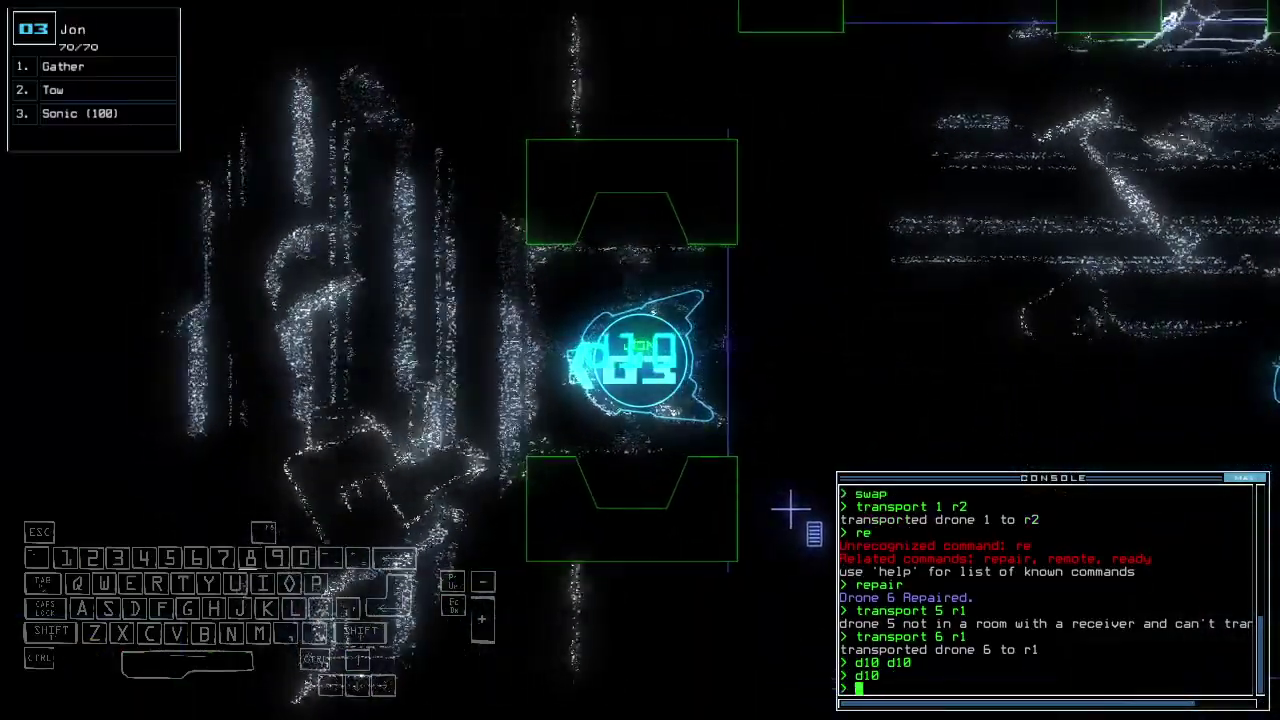
text(transport 1 r1)
Return drone 1 to r1, then try a fuel gather with drone 3 that finds nothing
key(Return)
key(Left)
key(Up)
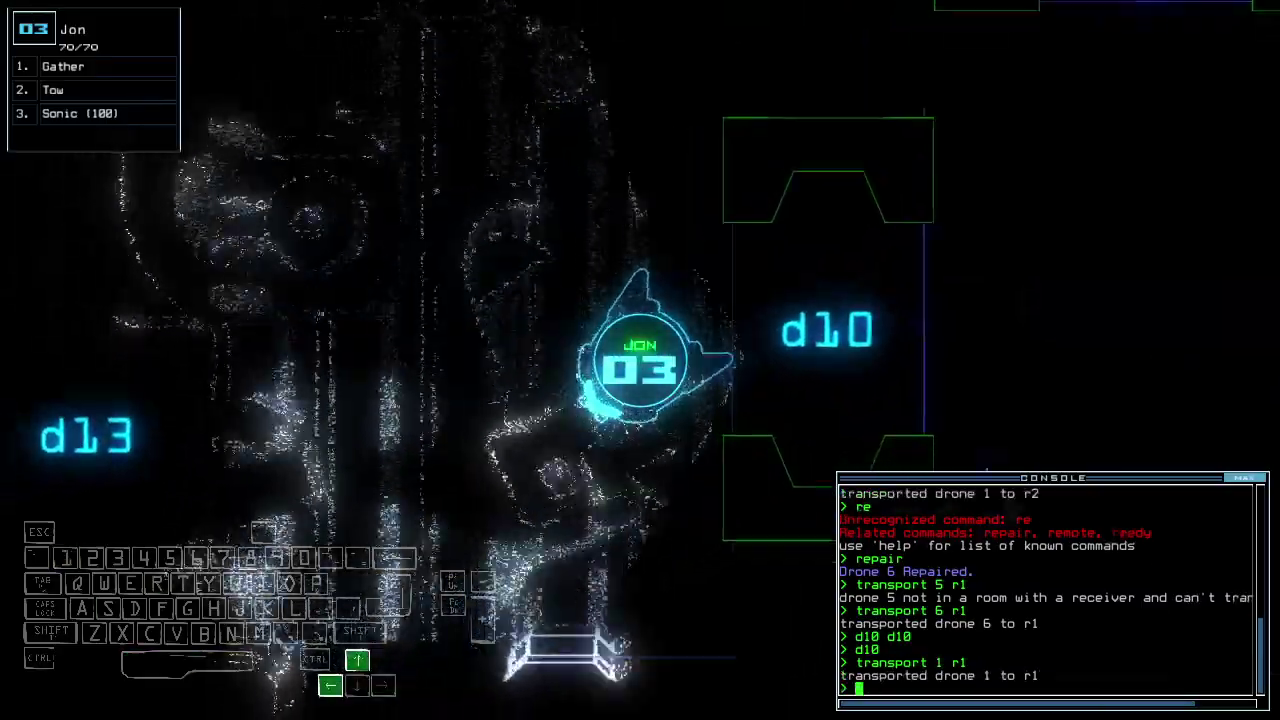
scroll(1071, 400, down, 5)
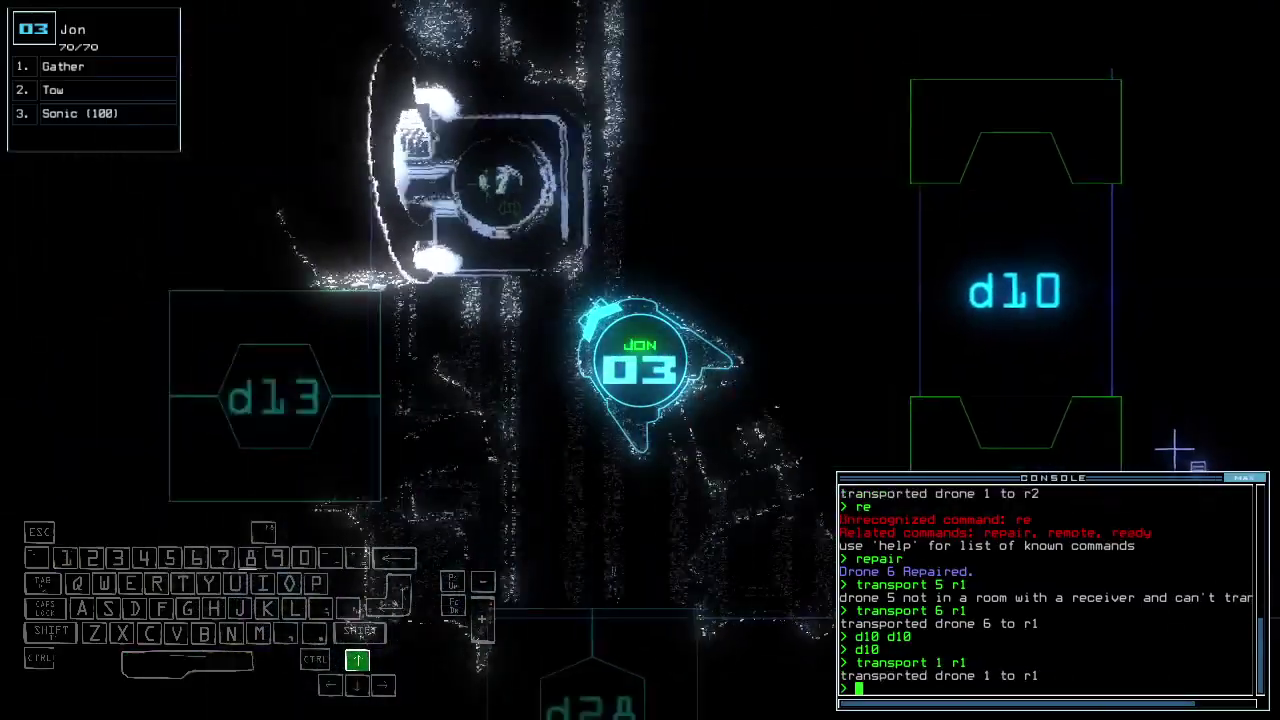
text(g)
key(Return)
Drive drone 3 into the corridor toward doors d12 and d6, ending on the full ship map
key(Right)
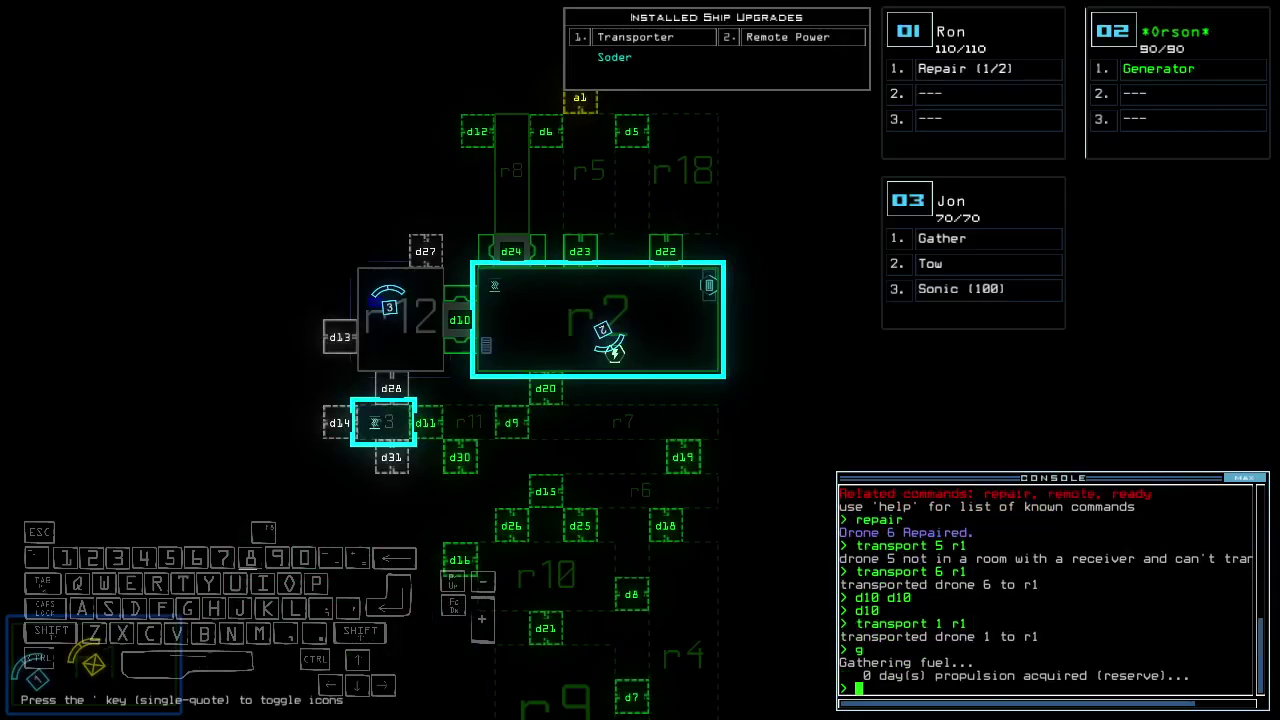
scroll(349, 350, up, 5)
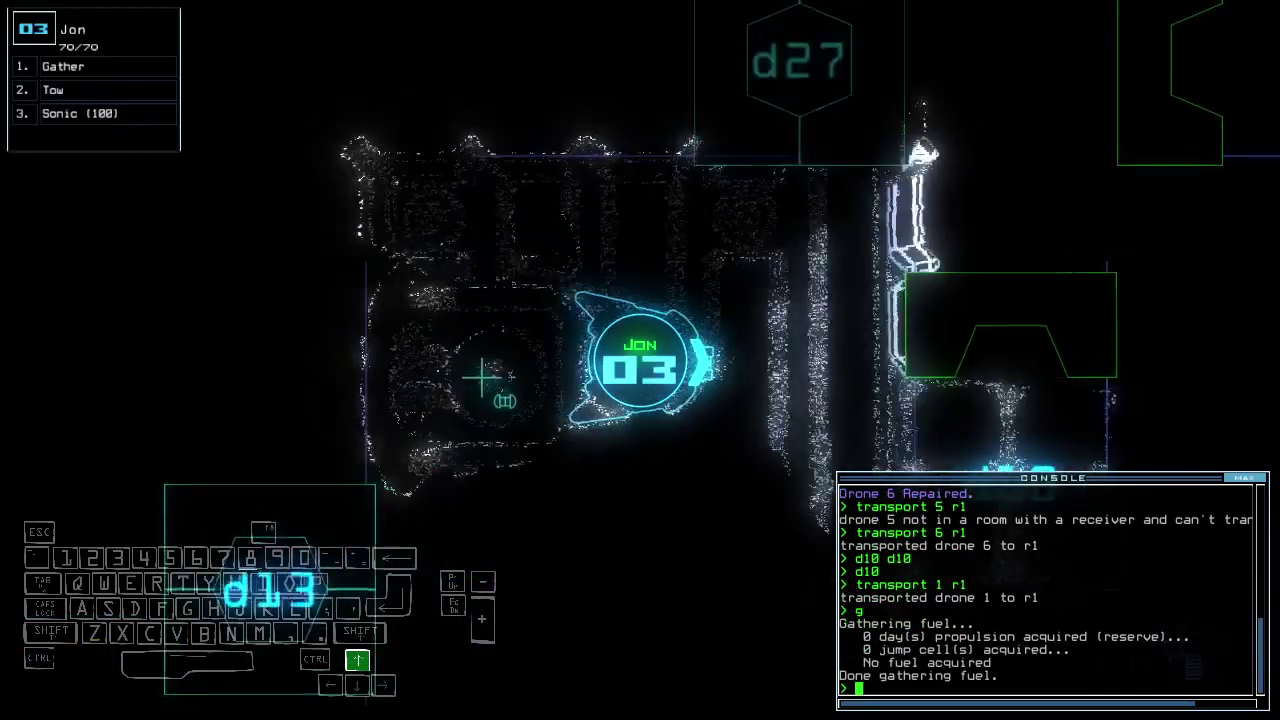
key(Up)
key(Left)
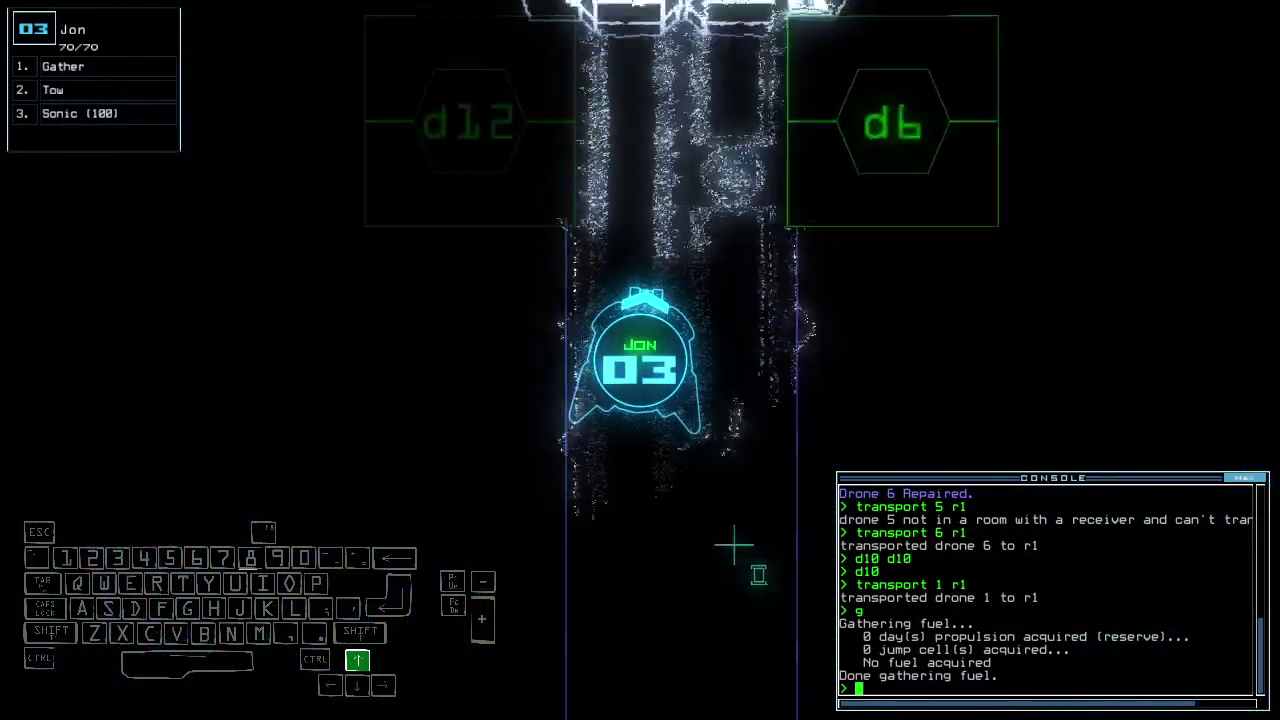
key(Down)
key(Escape)
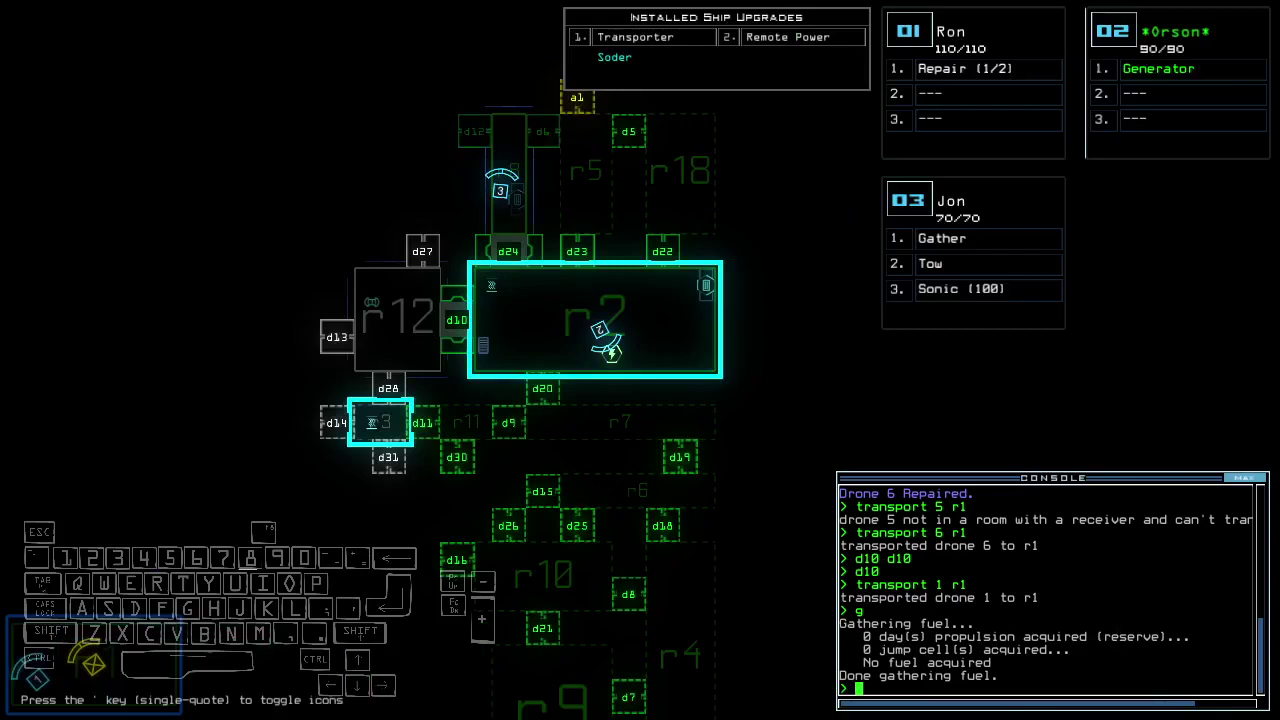
text(d12 d12)
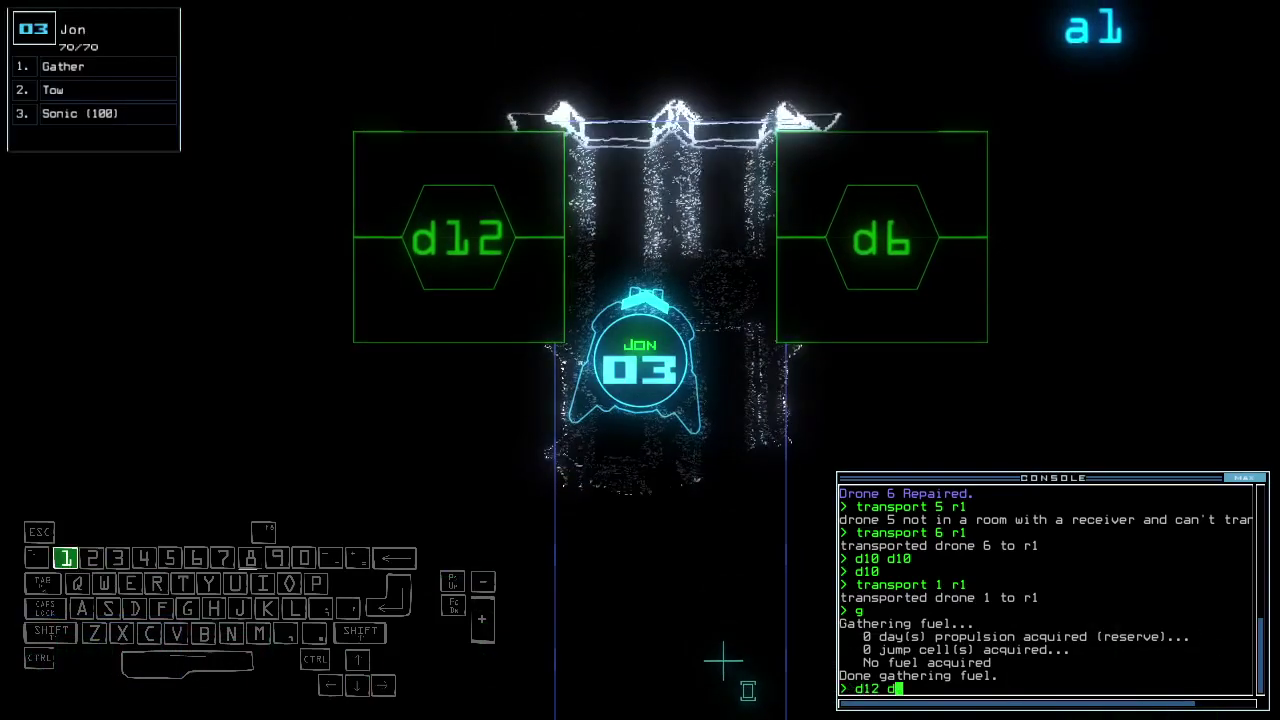
Open door d12, drive drone 3 across the room, and collect its scrap
key(Return)
text(d12)
key(Return)
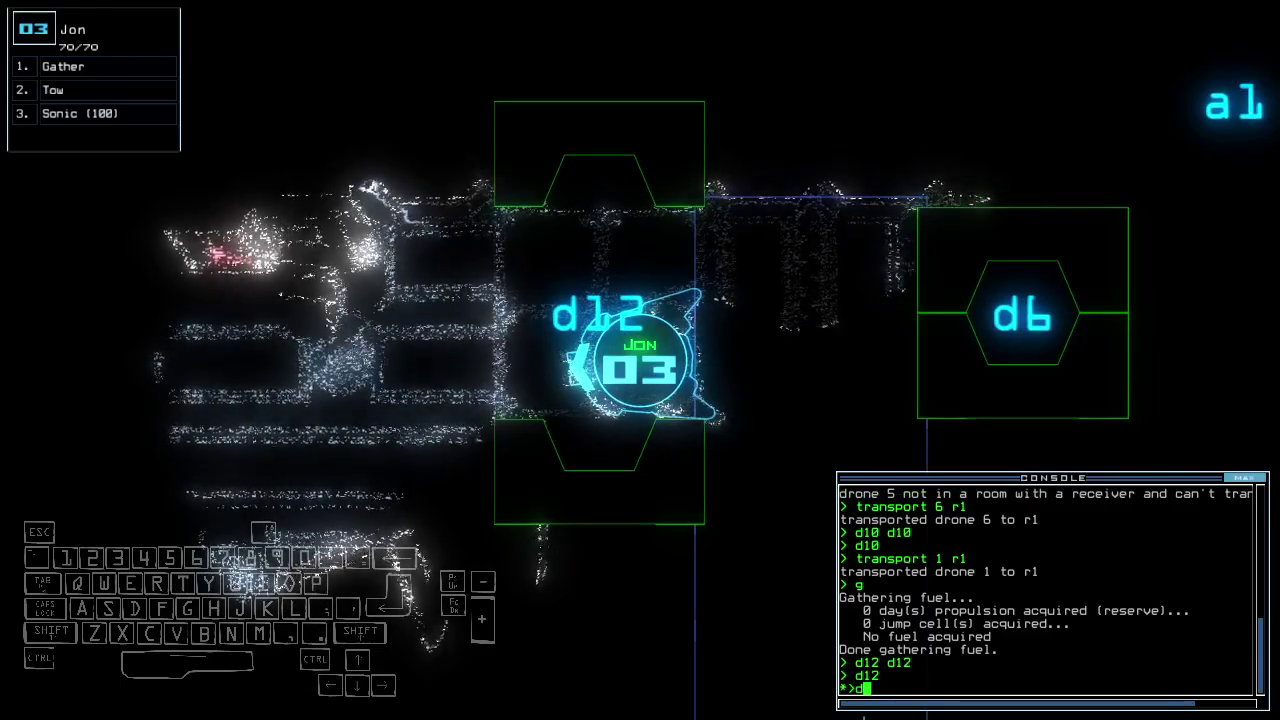
key(Left)
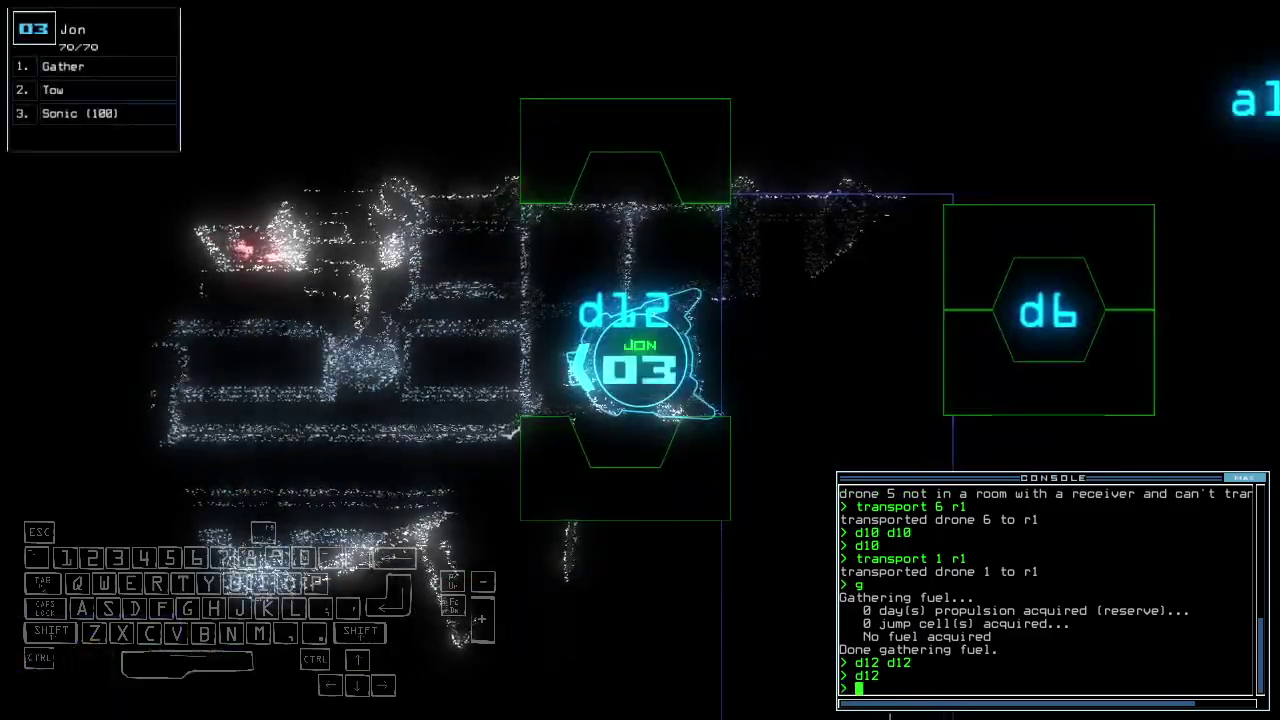
key(Up)
key(Up)
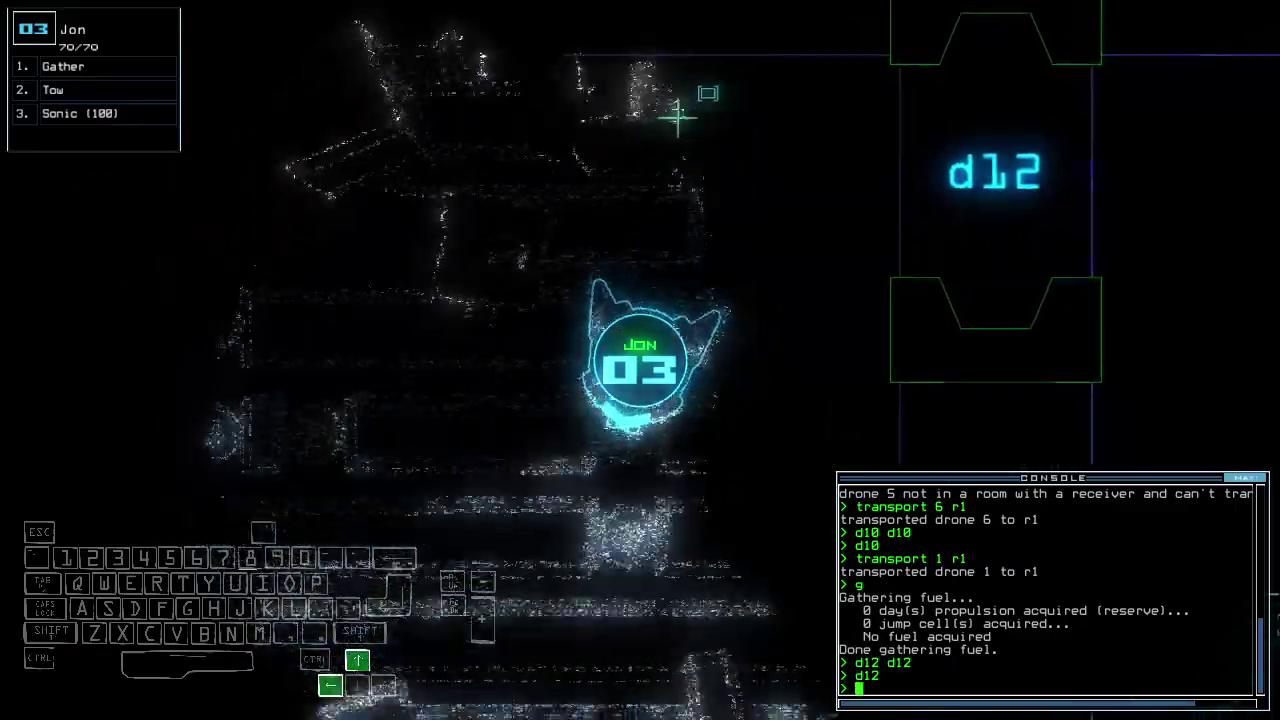
key(Up)
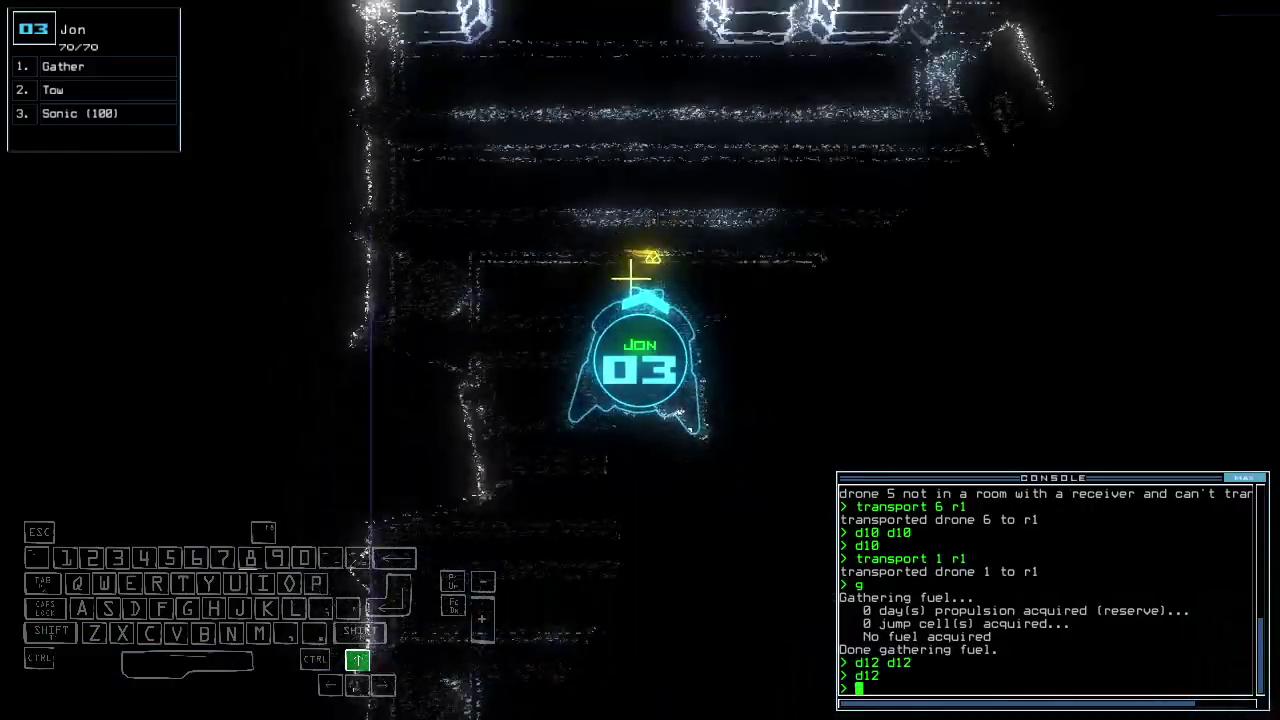
text(g)
key(Return)
Take drone 3 through door d6 and close the four surrounding doors with cccc
key(Up)
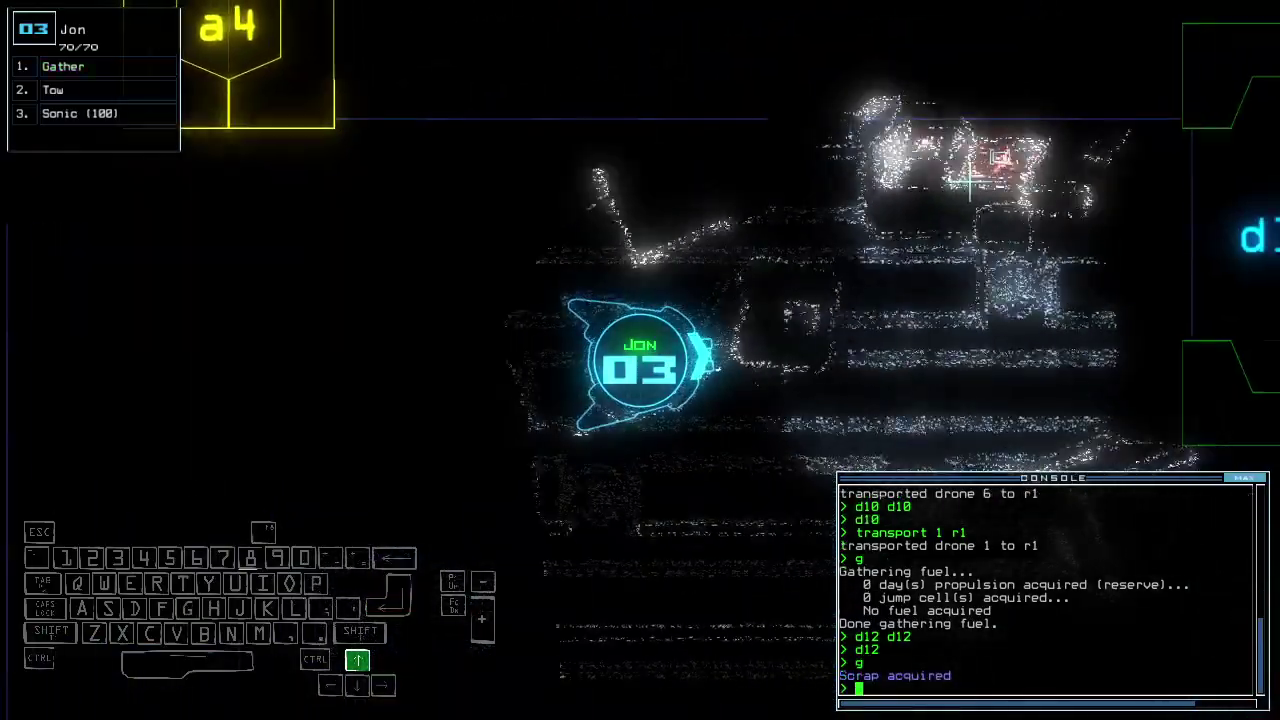
key(Up)
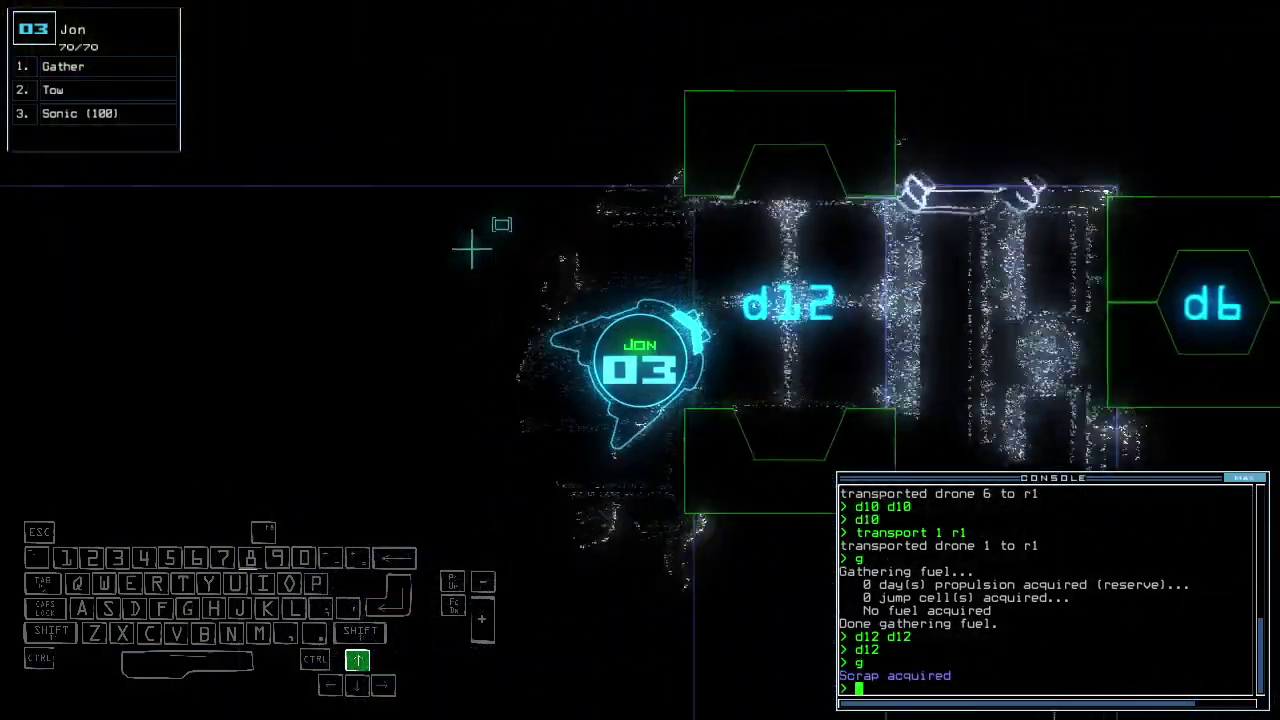
text(d6)
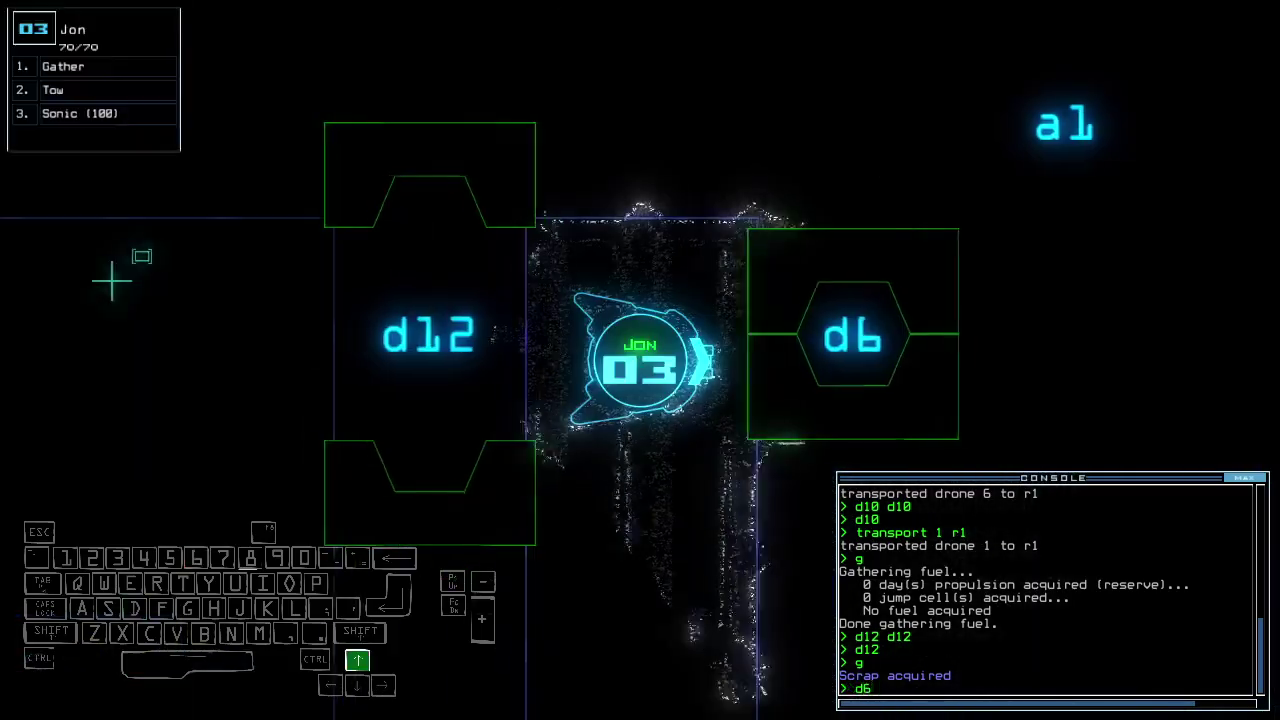
key(Return)
key(Up)
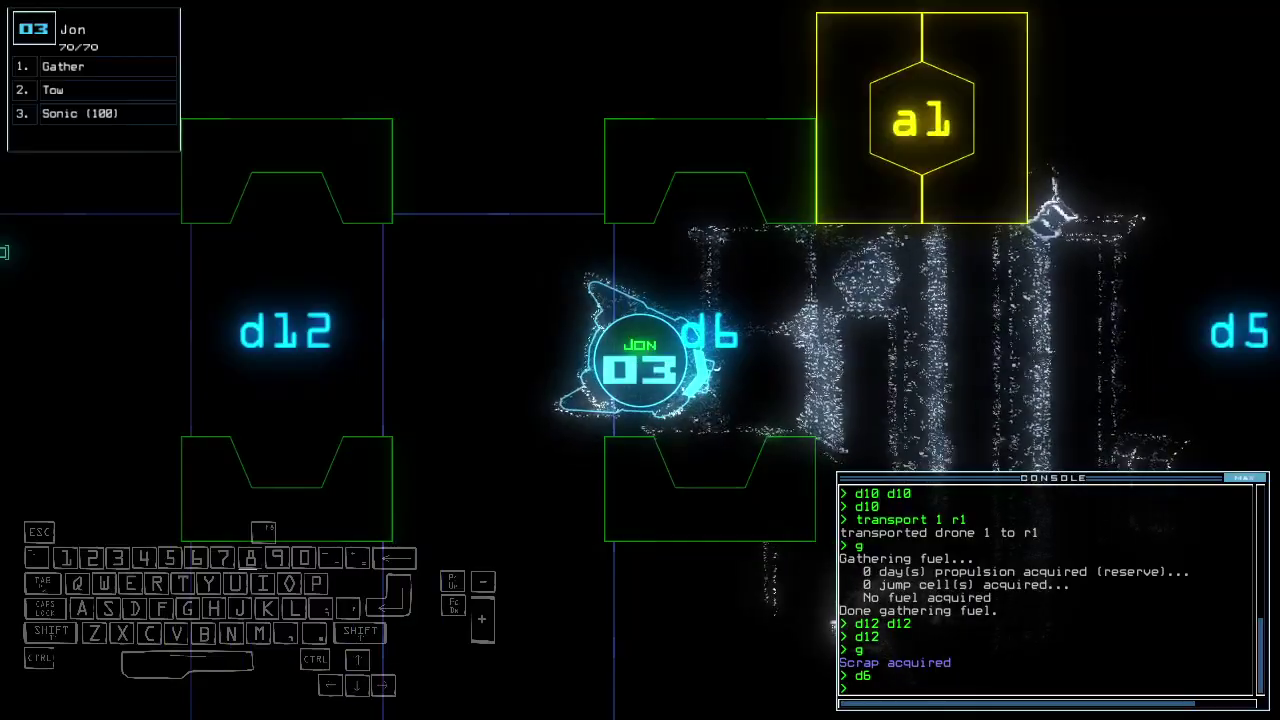
key(Up)
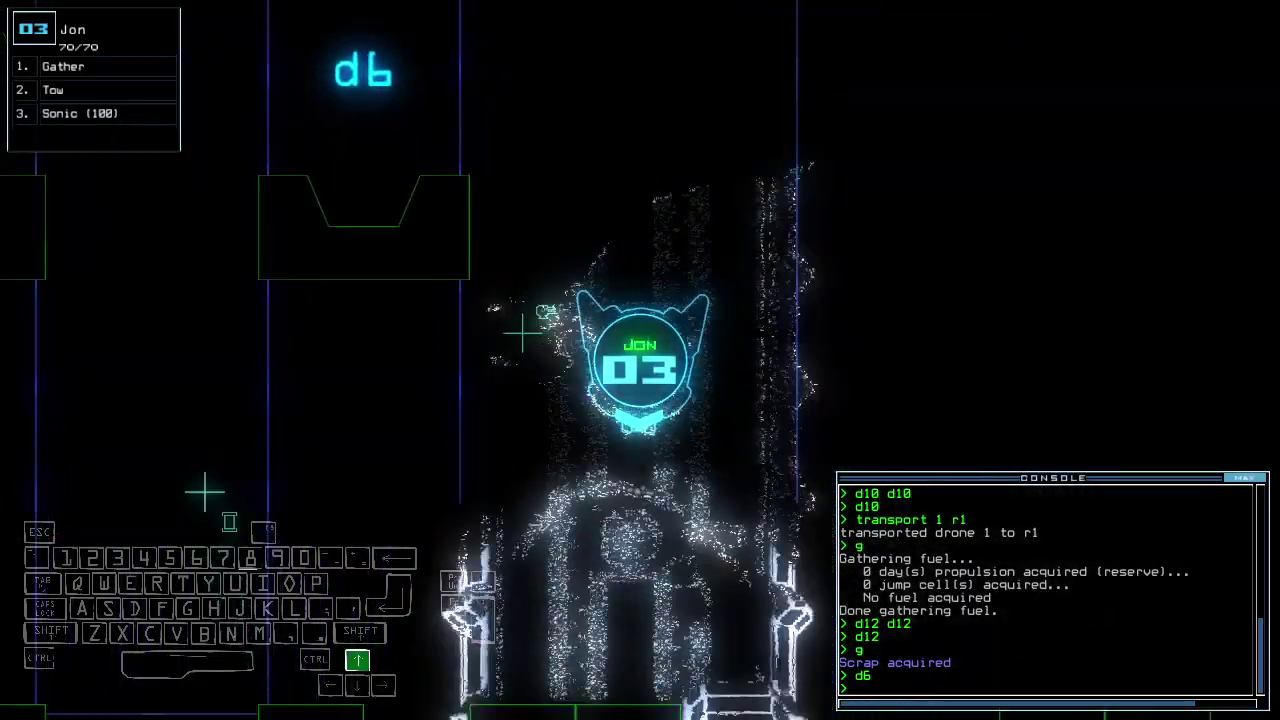
text(cccc)
key(Return)
text(d)
Move drone 3 on through doors d5 and d22, closing the door behind it
key(Left)
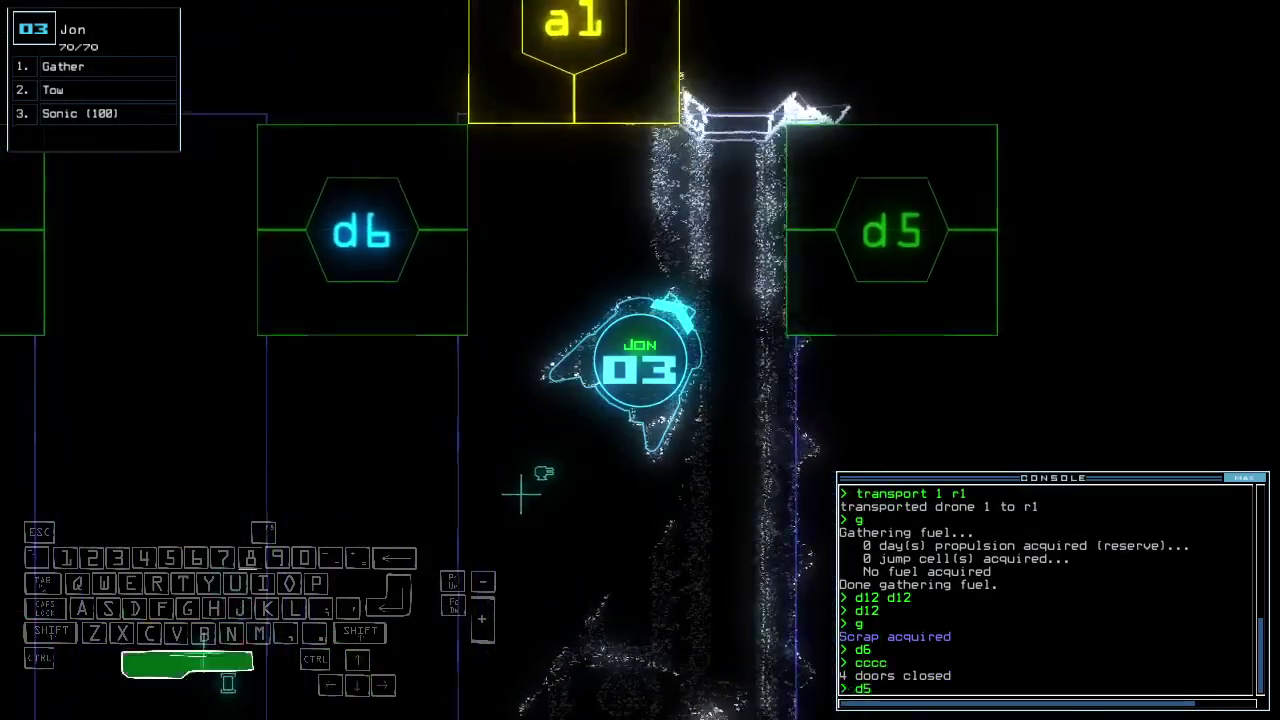
text(5)
key(Return)
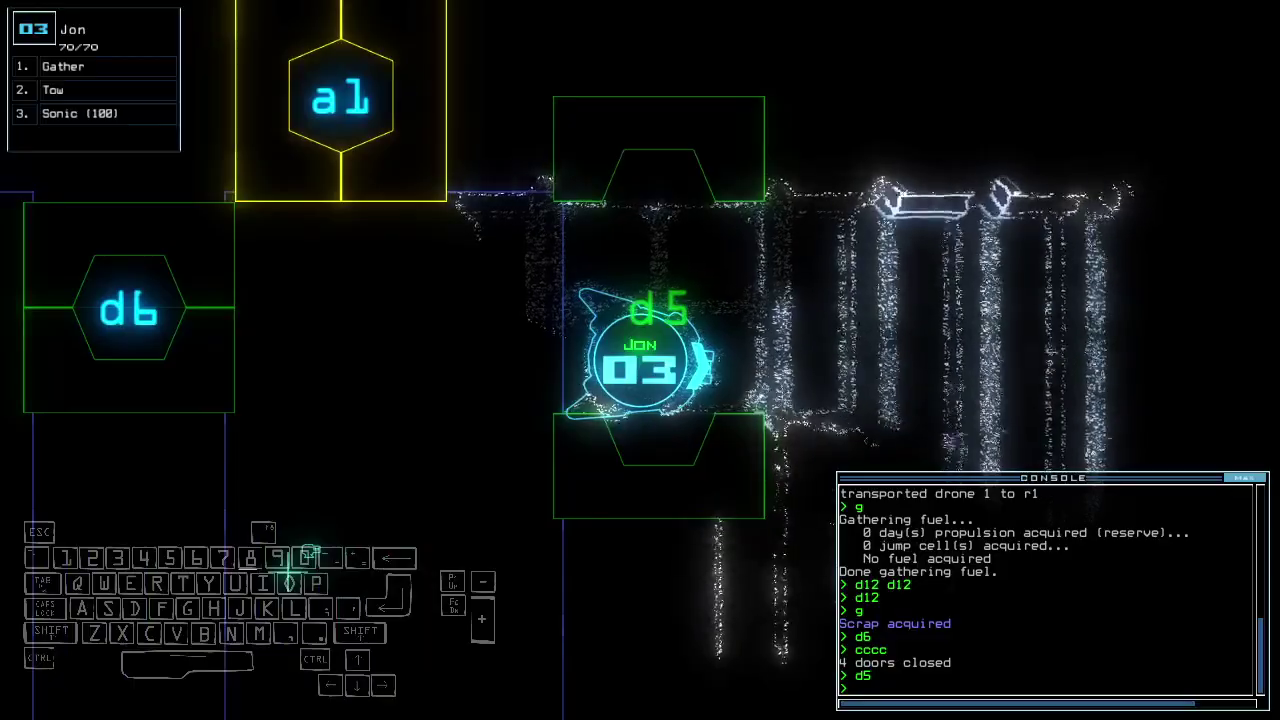
key(Up)
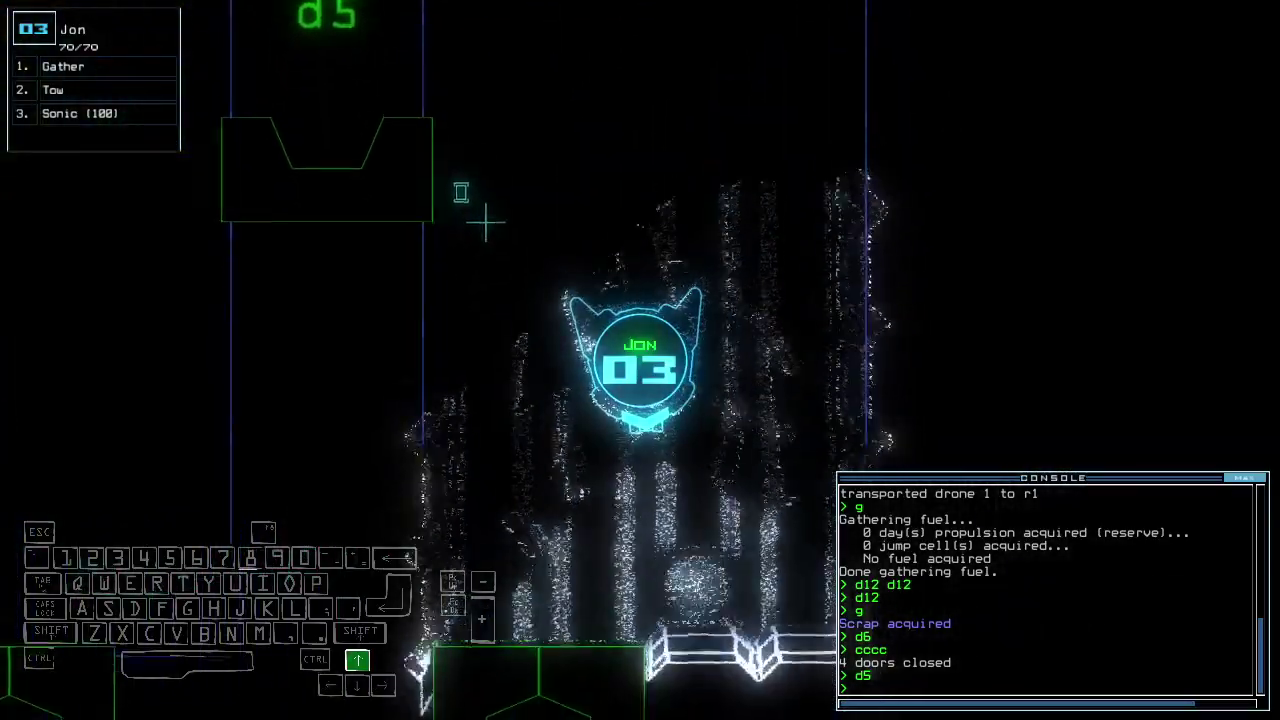
text(cccc d22 )
text(c)
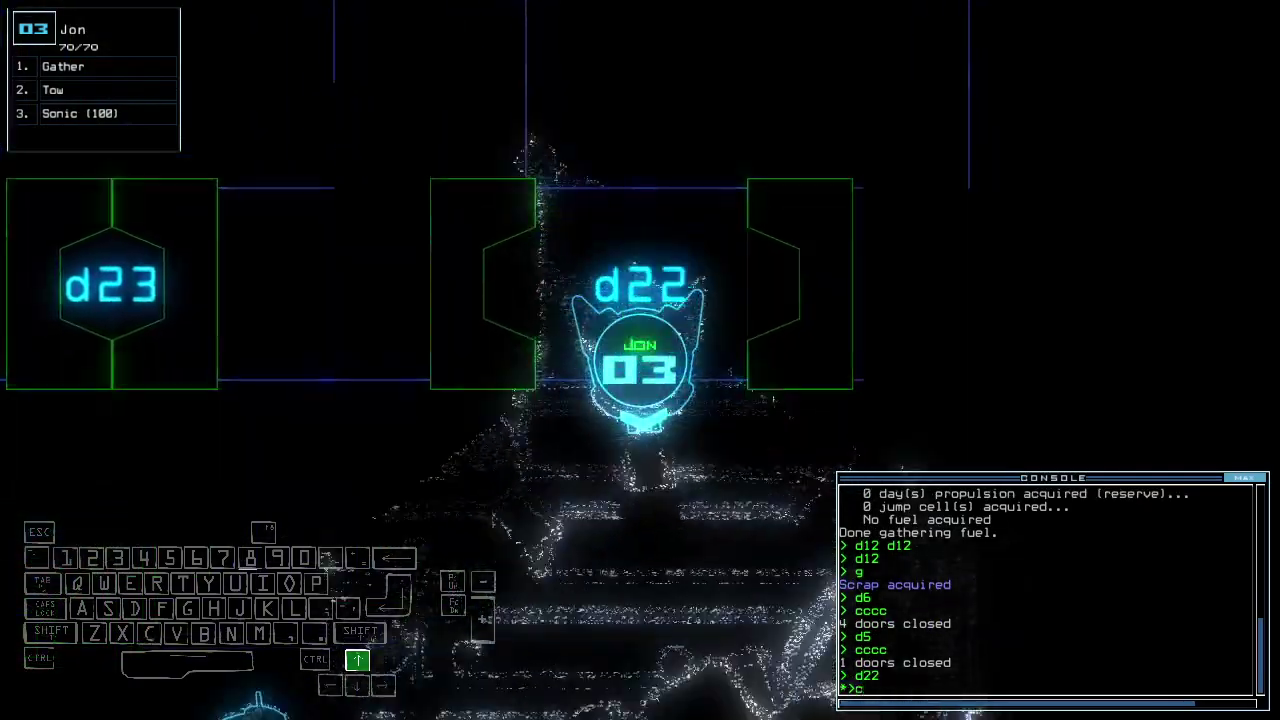
text(ccc)
key(Return)
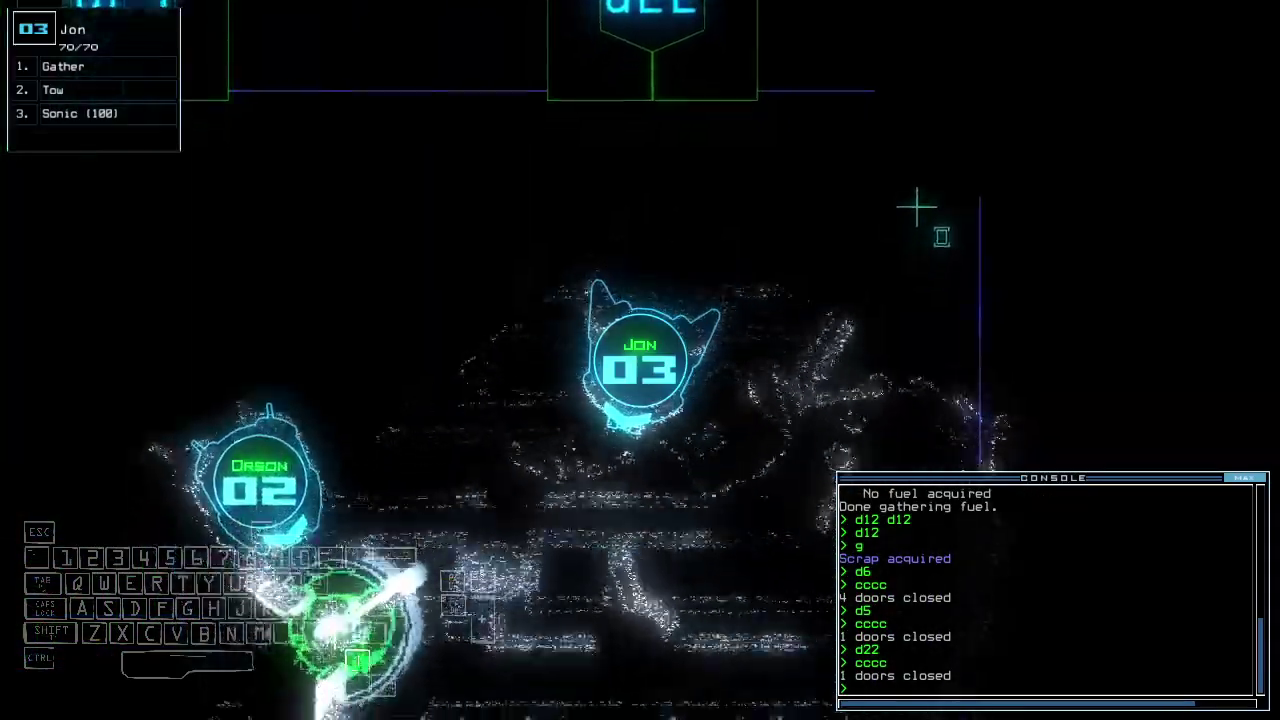
scroll(640, 360, down, 5)
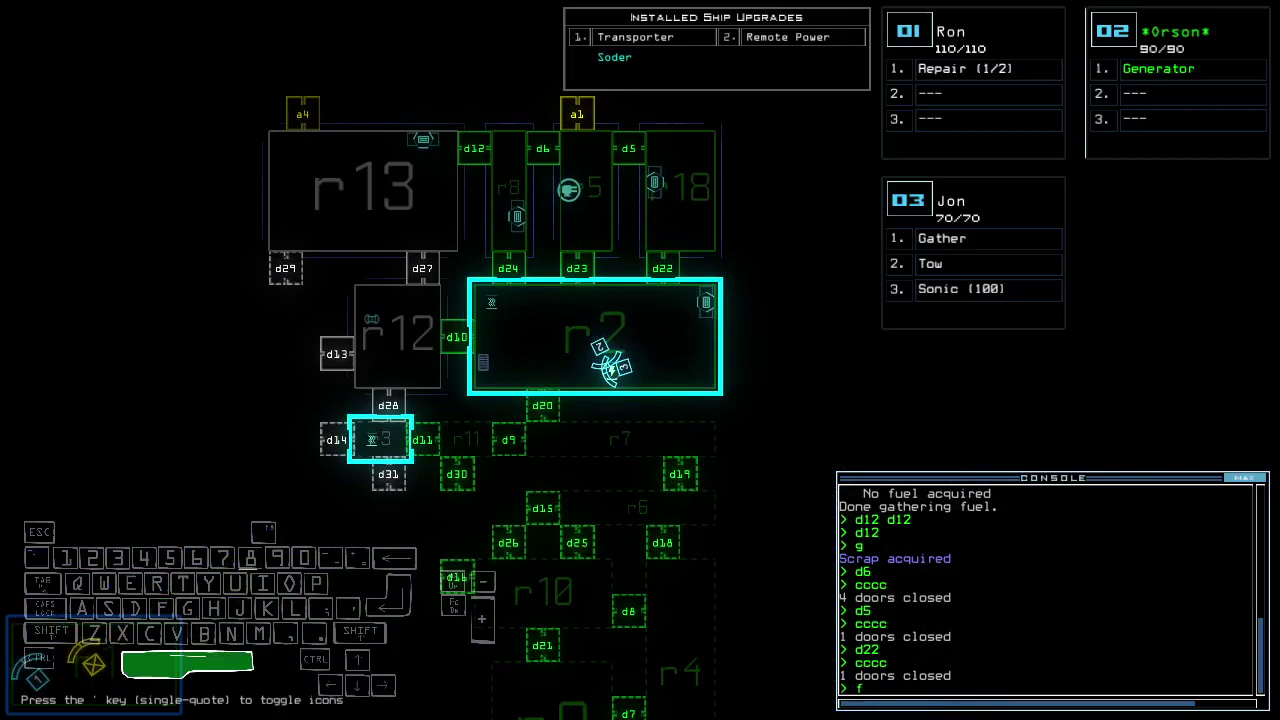
text(3 r)
Try a transport command, then drive drone 3 right and up toward door d11
key(Return)
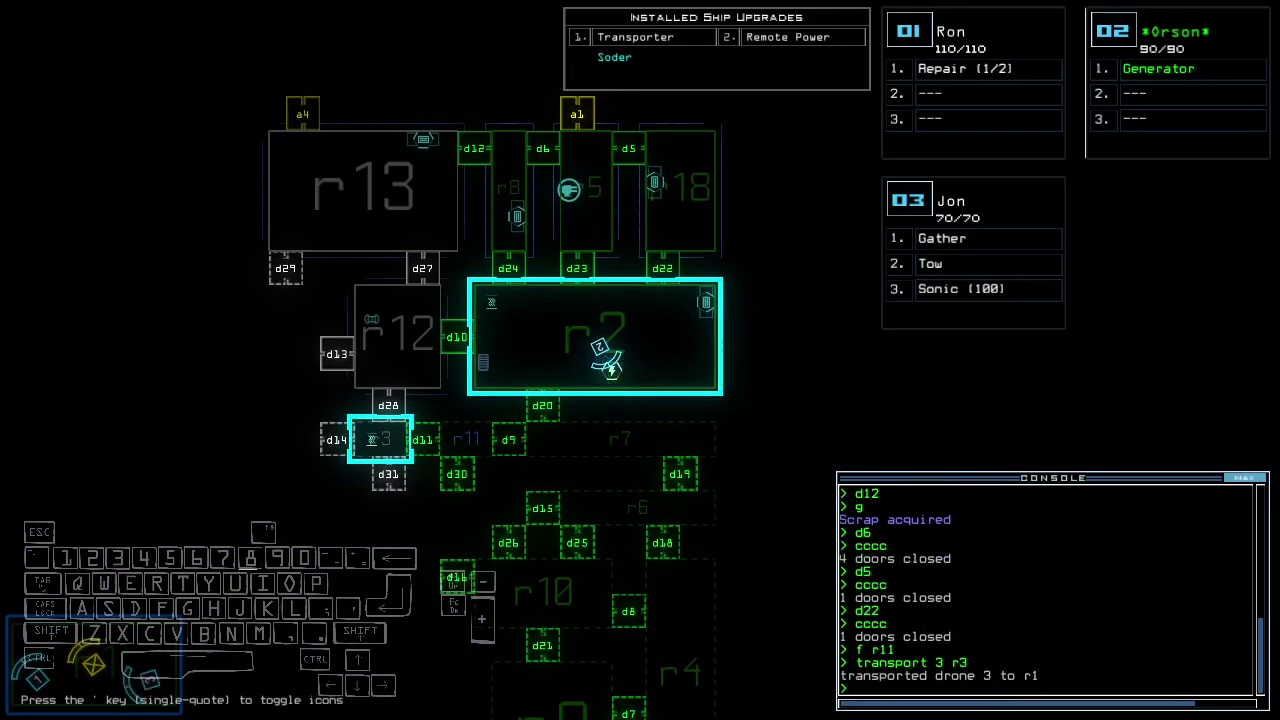
key(Right)
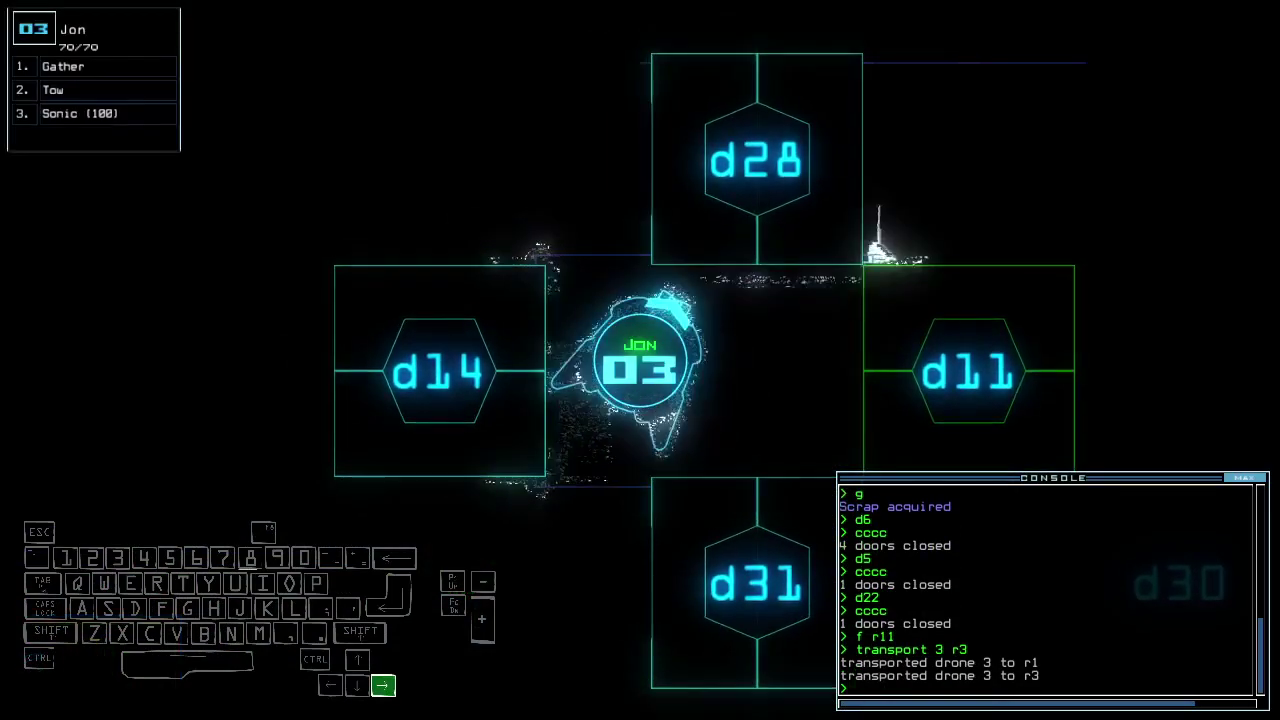
key(Down)
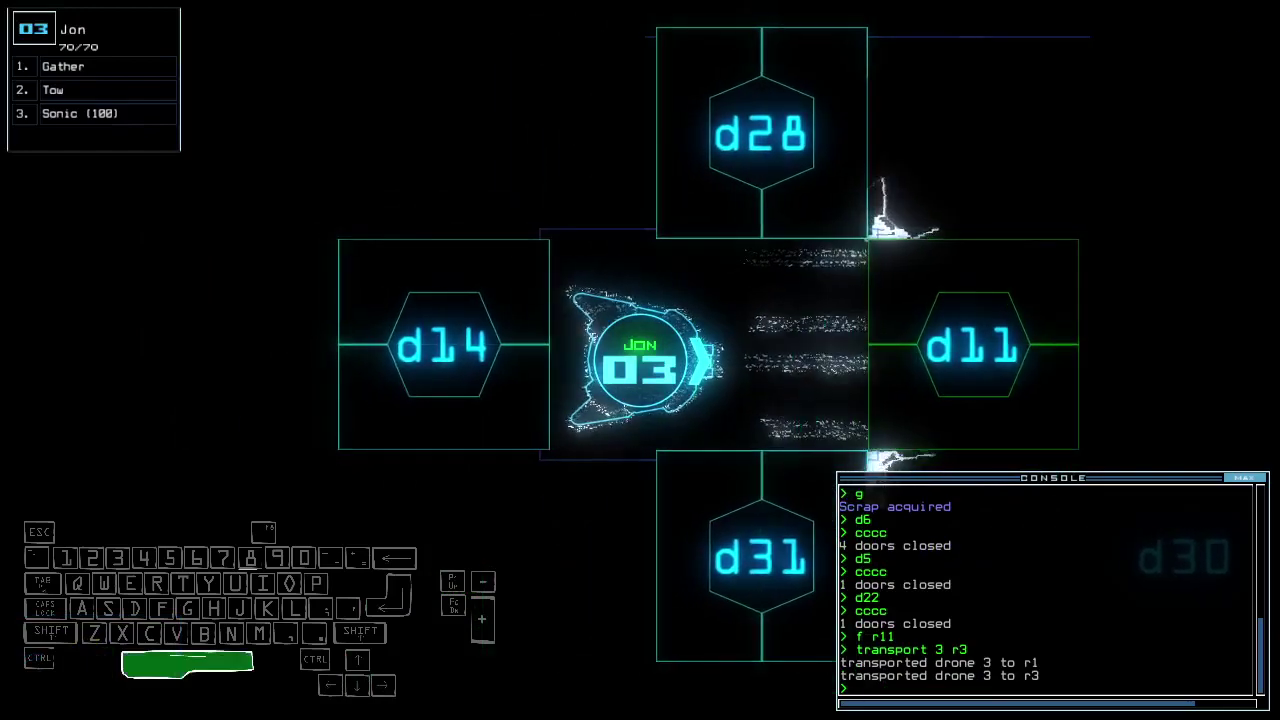
key(space)
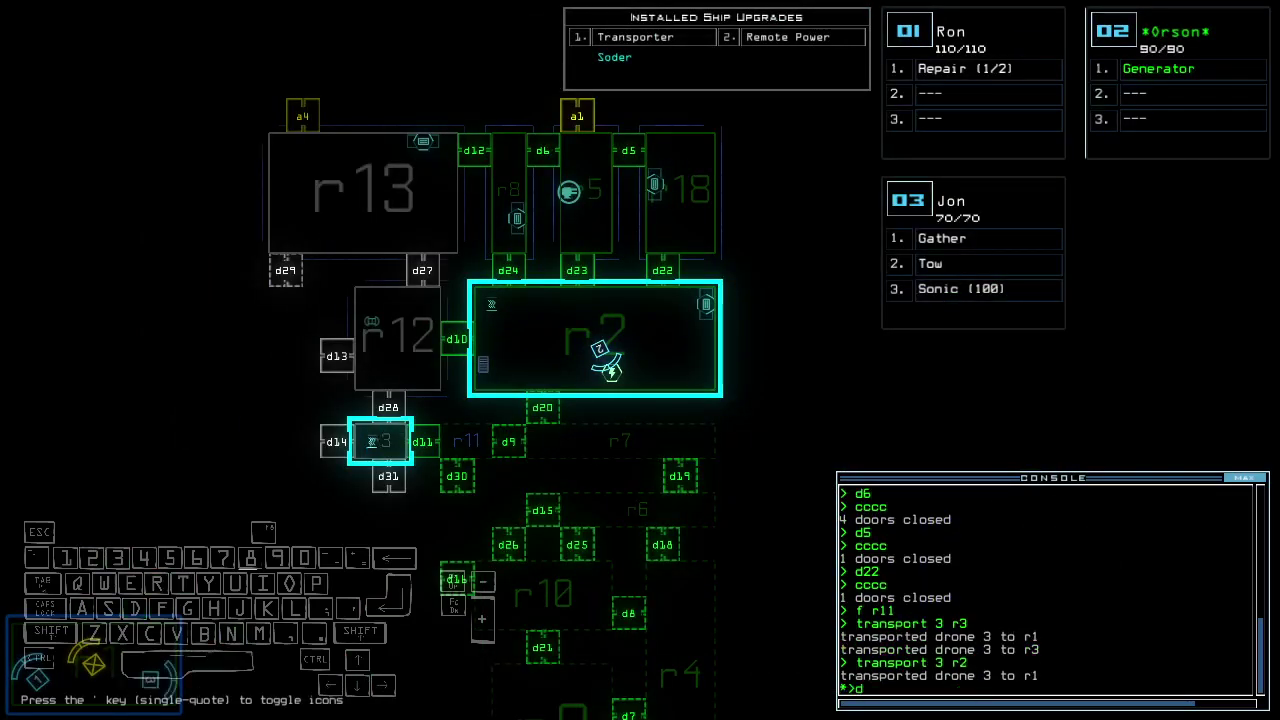
key(space)
key(Down)
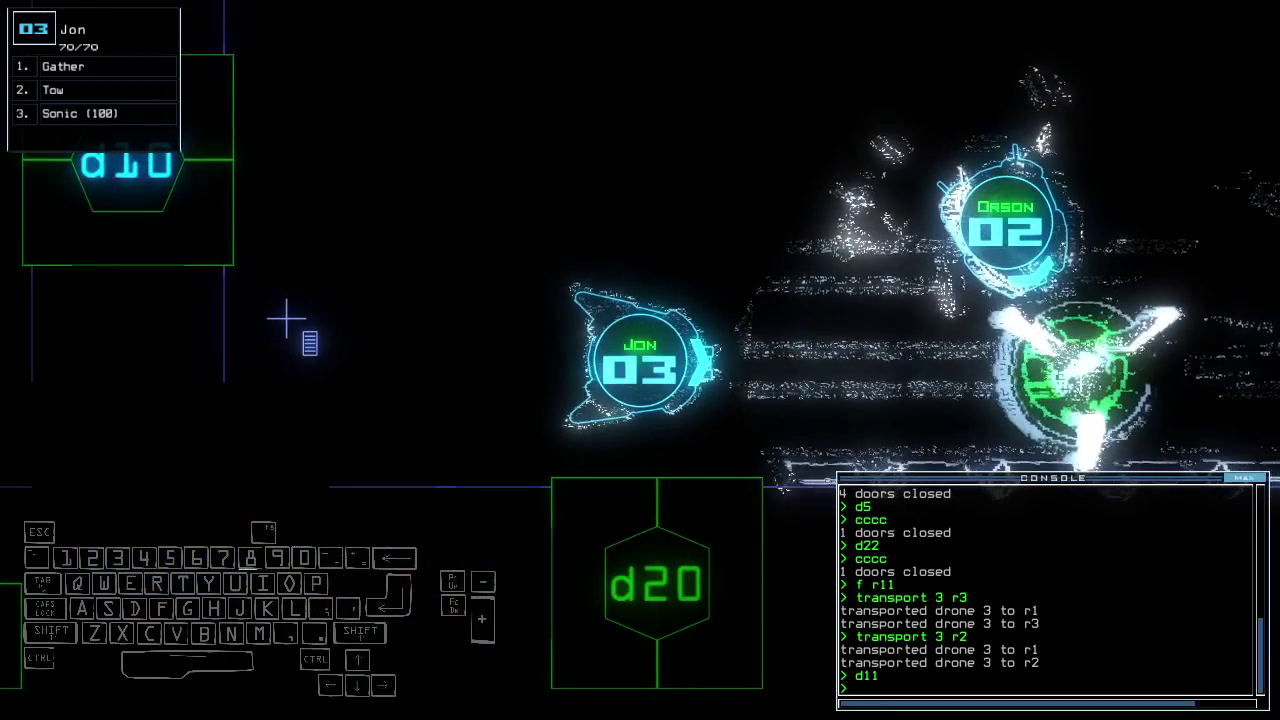
key(Tab)
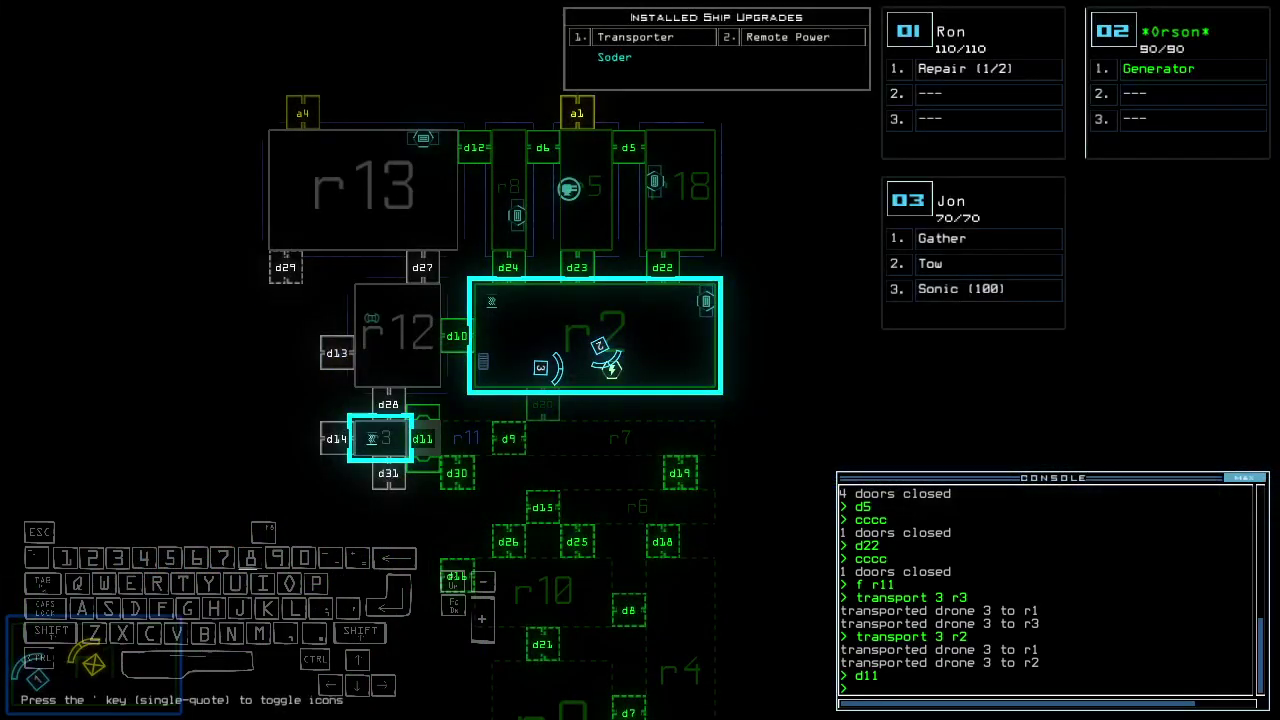
key(Tab)
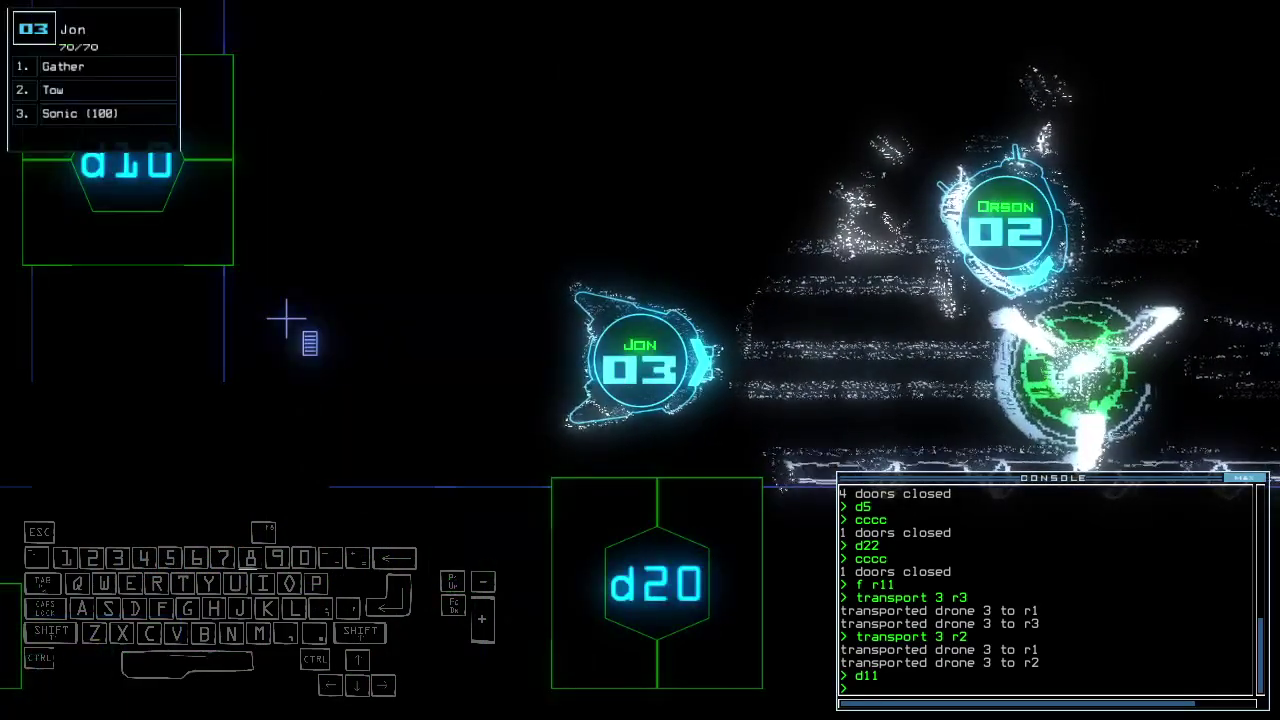
key(Up)
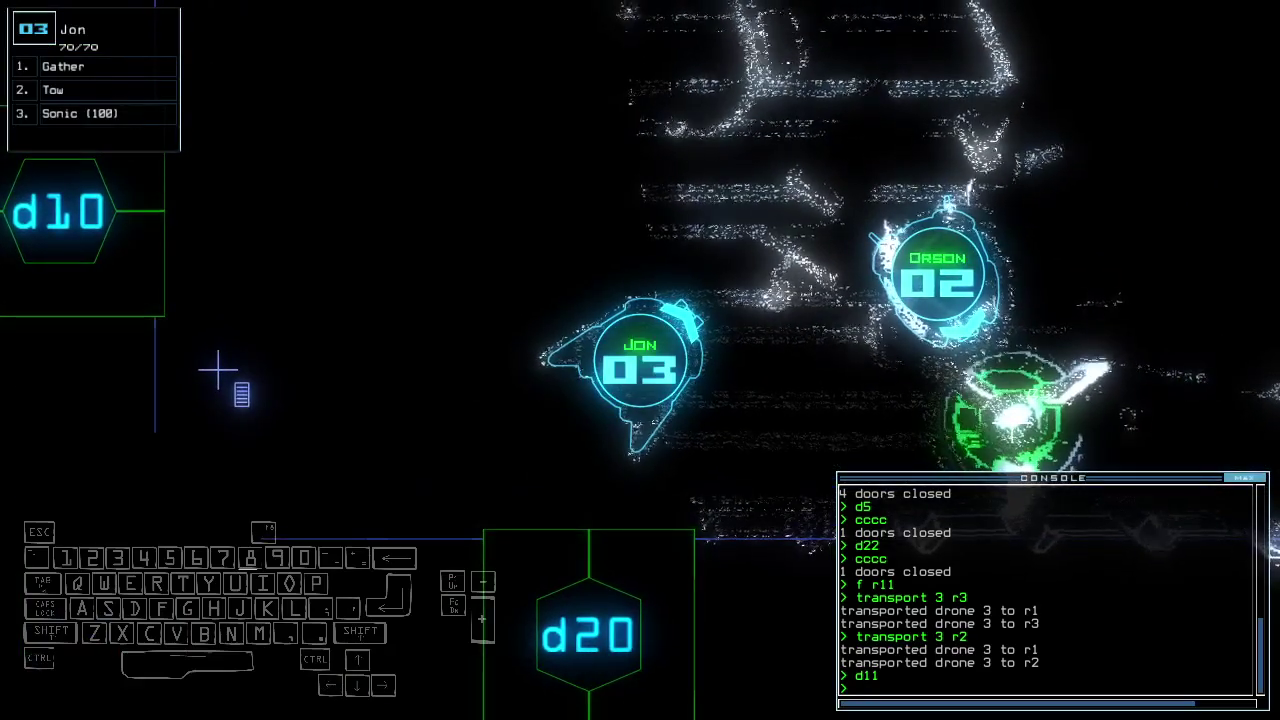
text(ty)
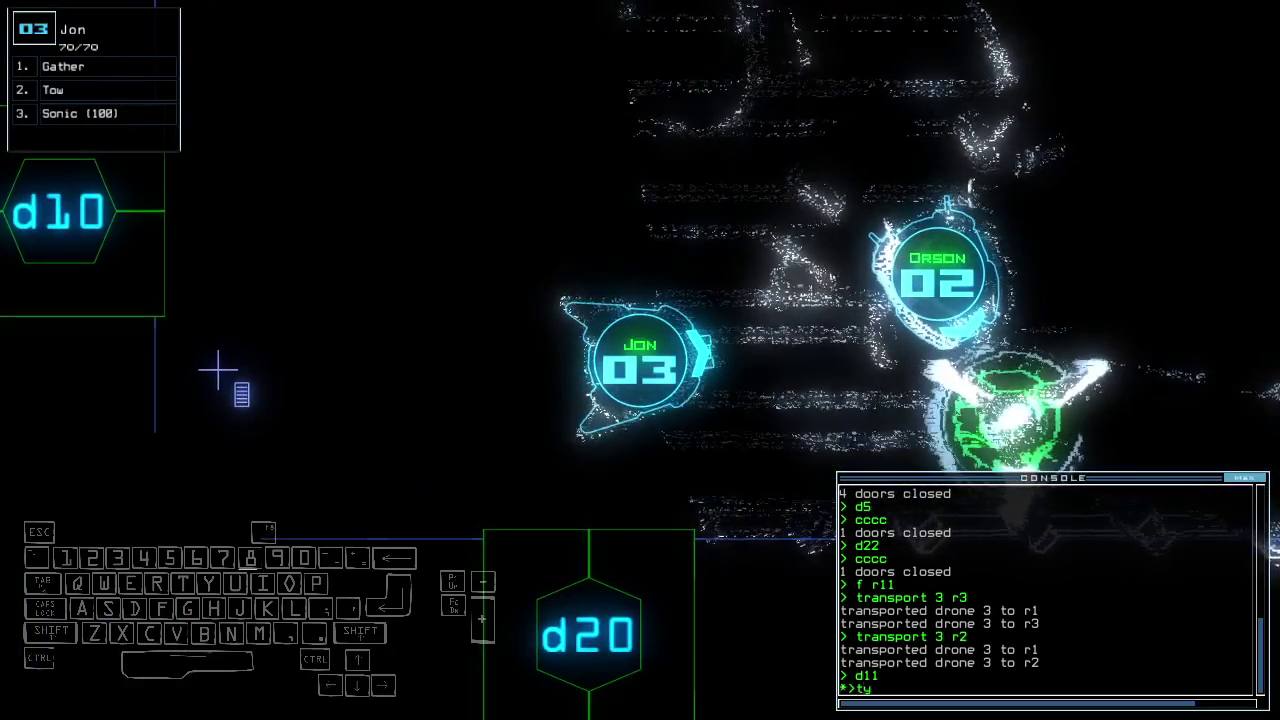
Recall the drones, list signal rooms, transport drone 03 into r2, and seal it with cccc
key(Return)
text(sport)
key(Return)
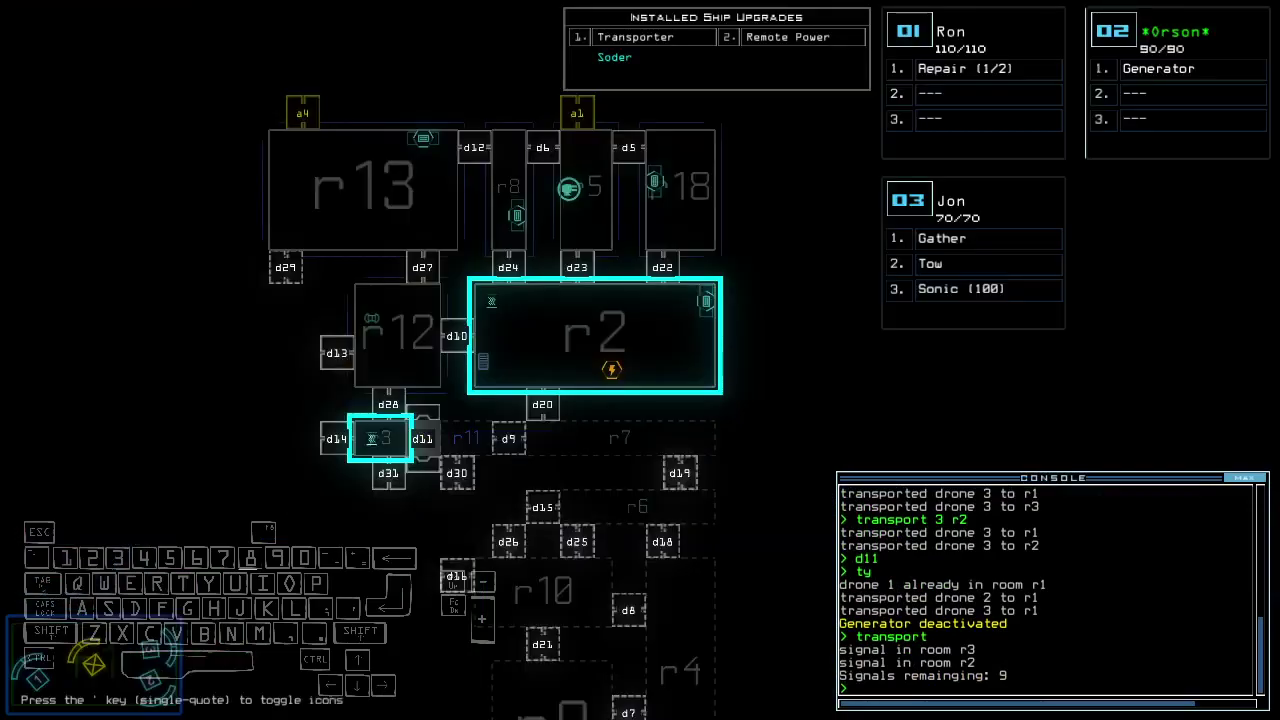
text(2)
key(Return)
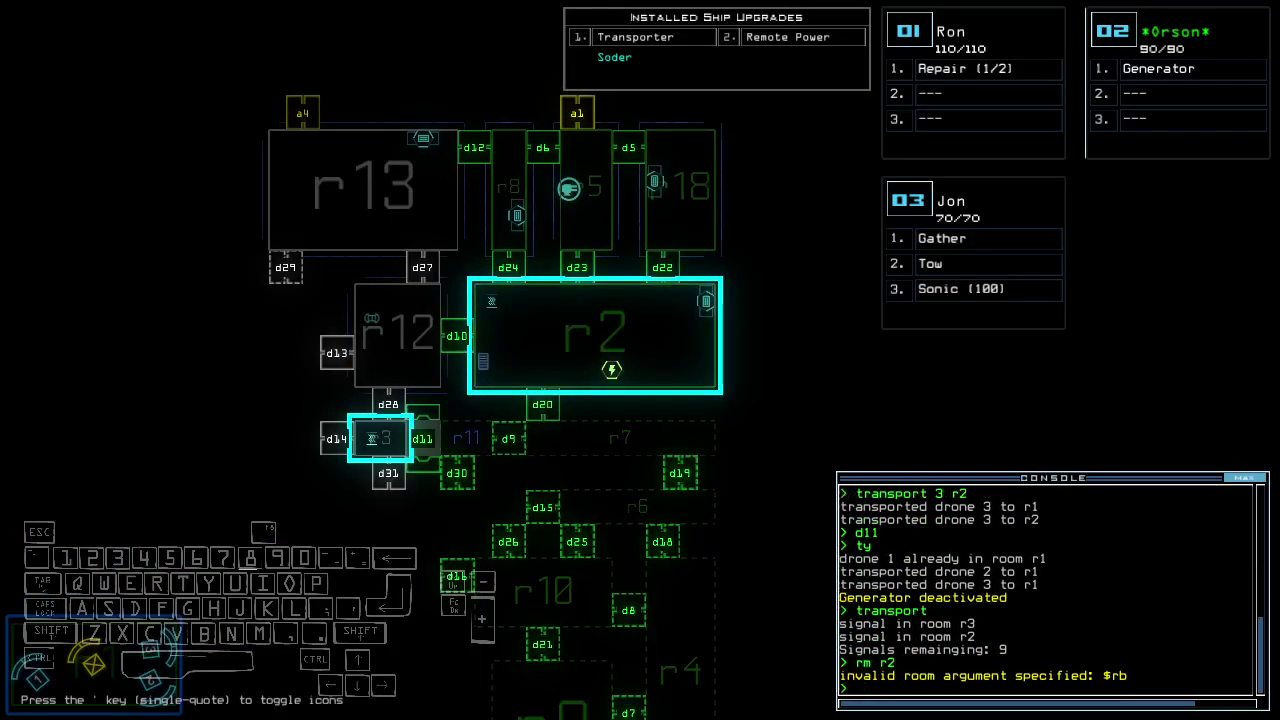
text(2)
key(Return)
key(Down)
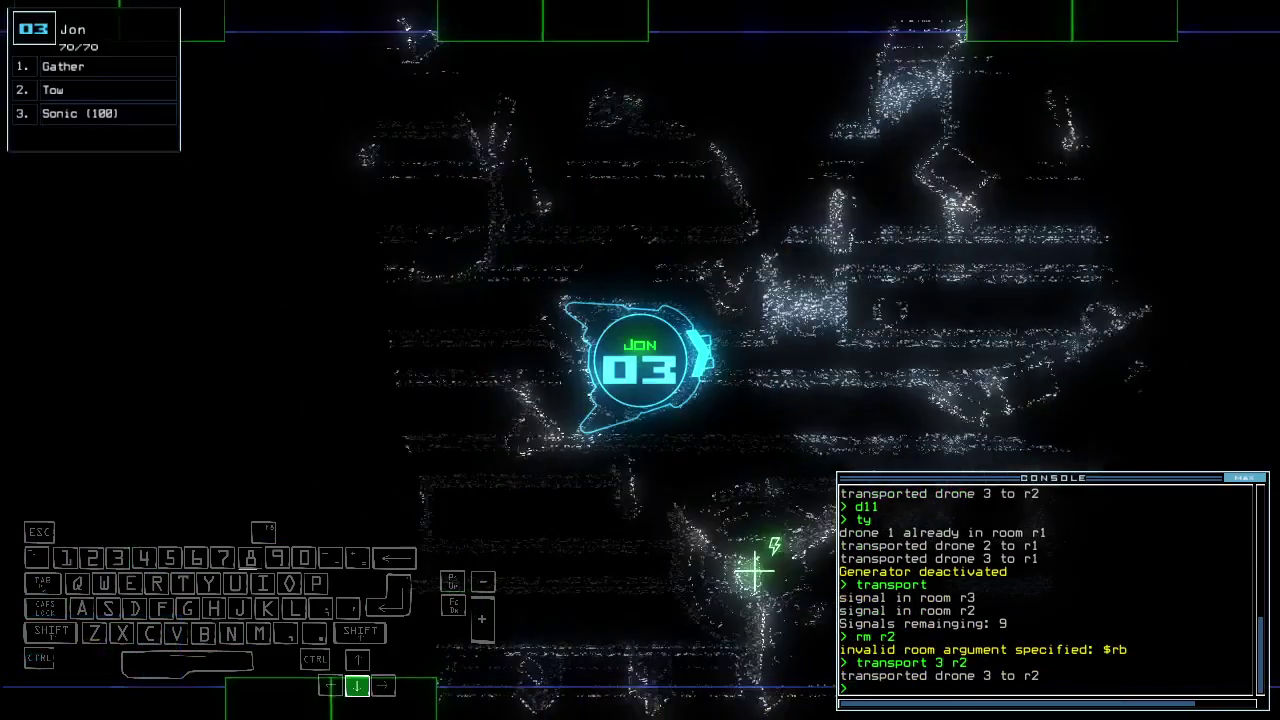
text(cccc)
key(Return)
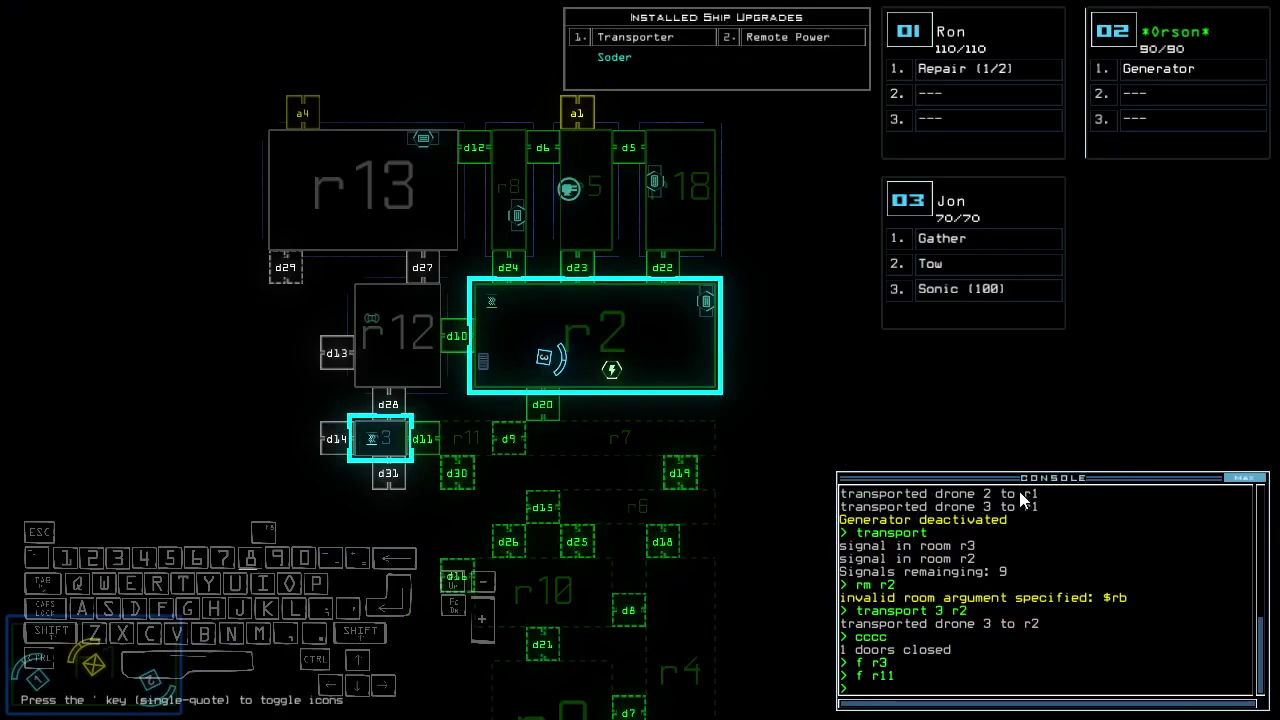
text(d20)
Open door d20 and drive drone 03 up through it into the next room
key(Return)
key(Up)
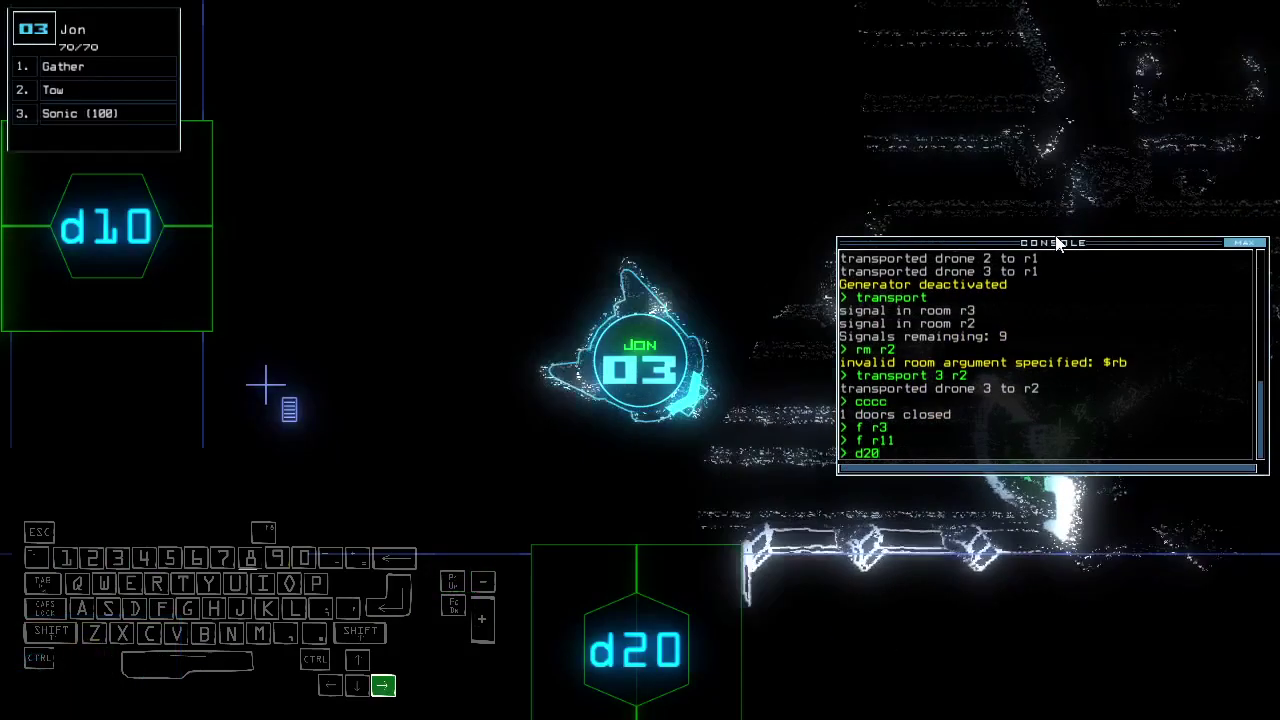
key(Up)
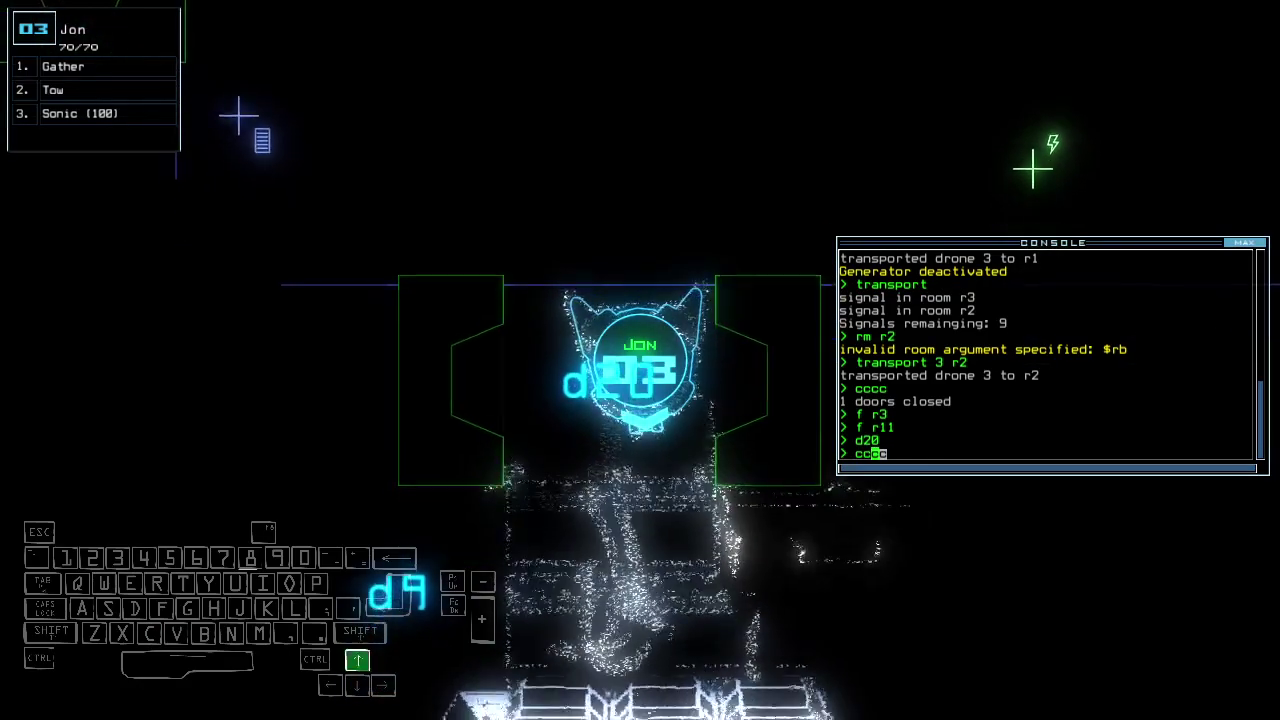
key(Up)
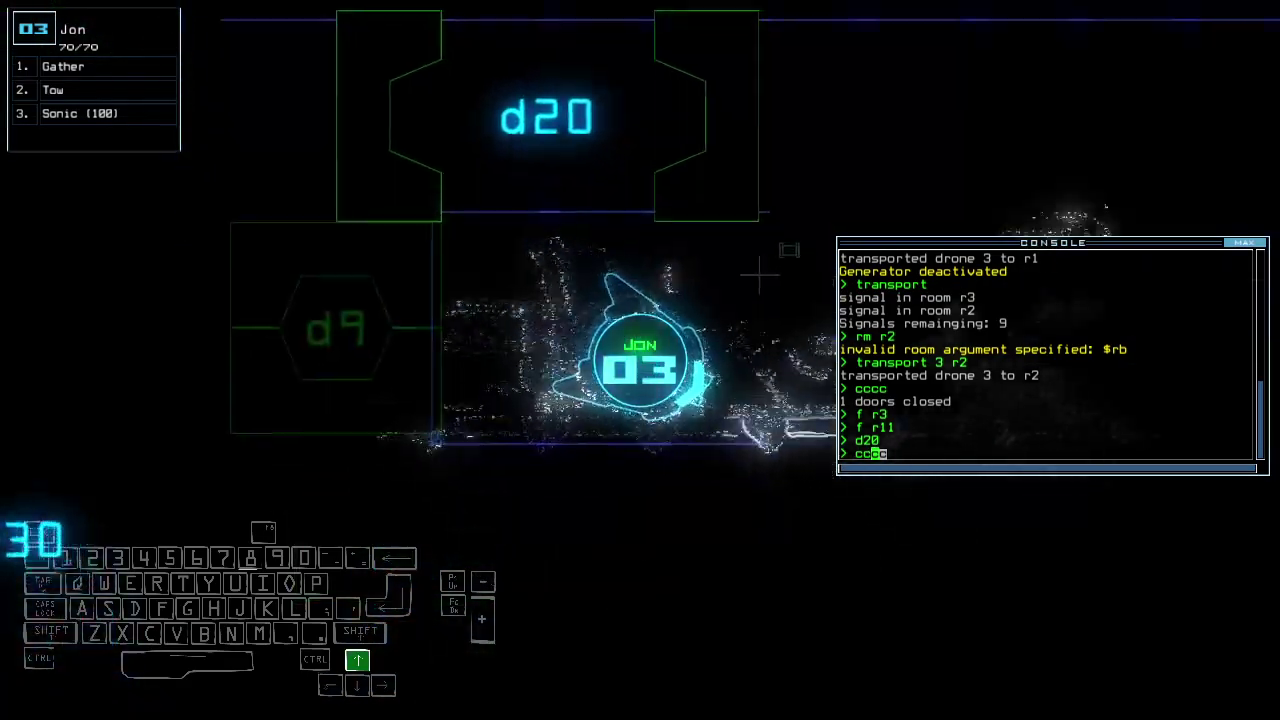
drag(1045, 258, 1050, 493)
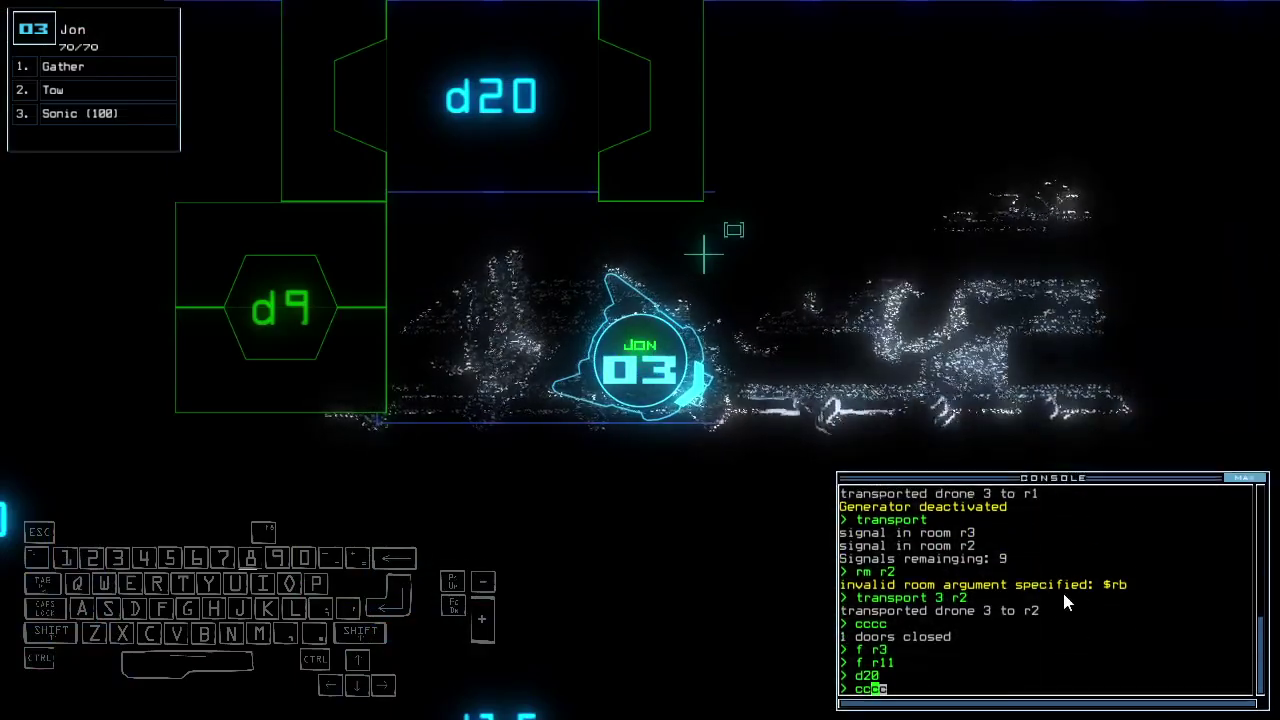
key(Up)
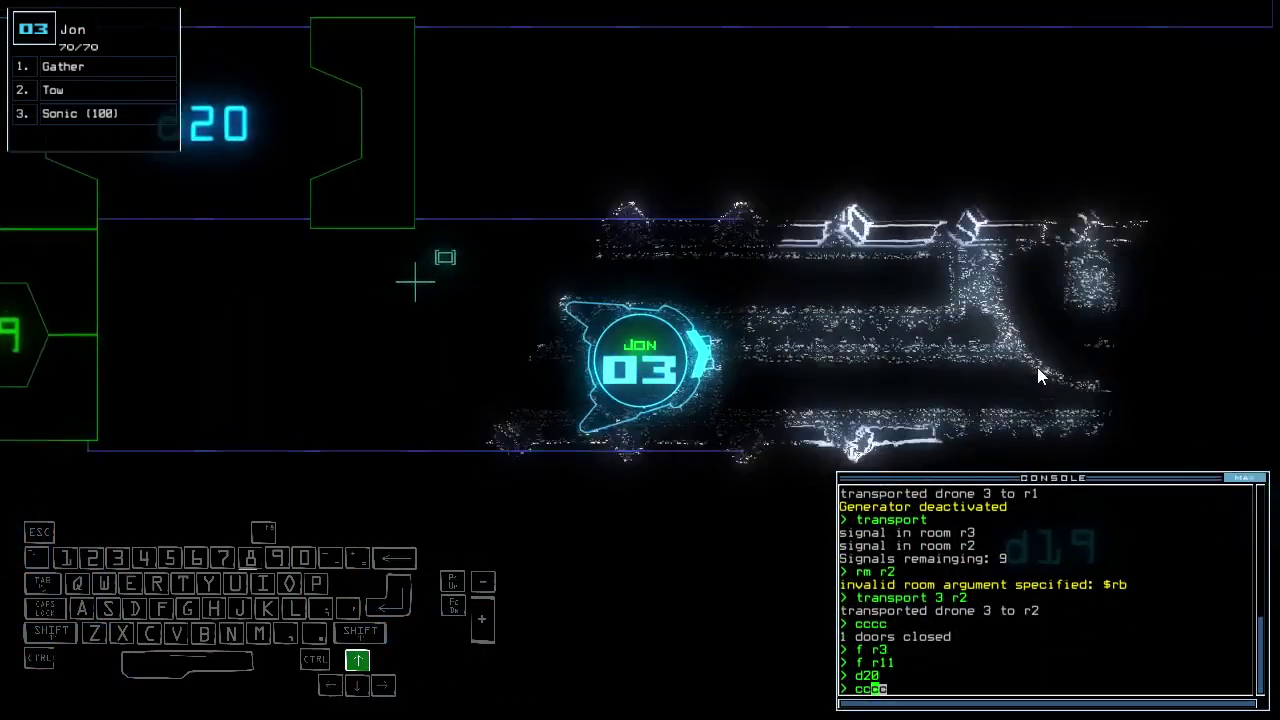
key(Down)
key(Up)
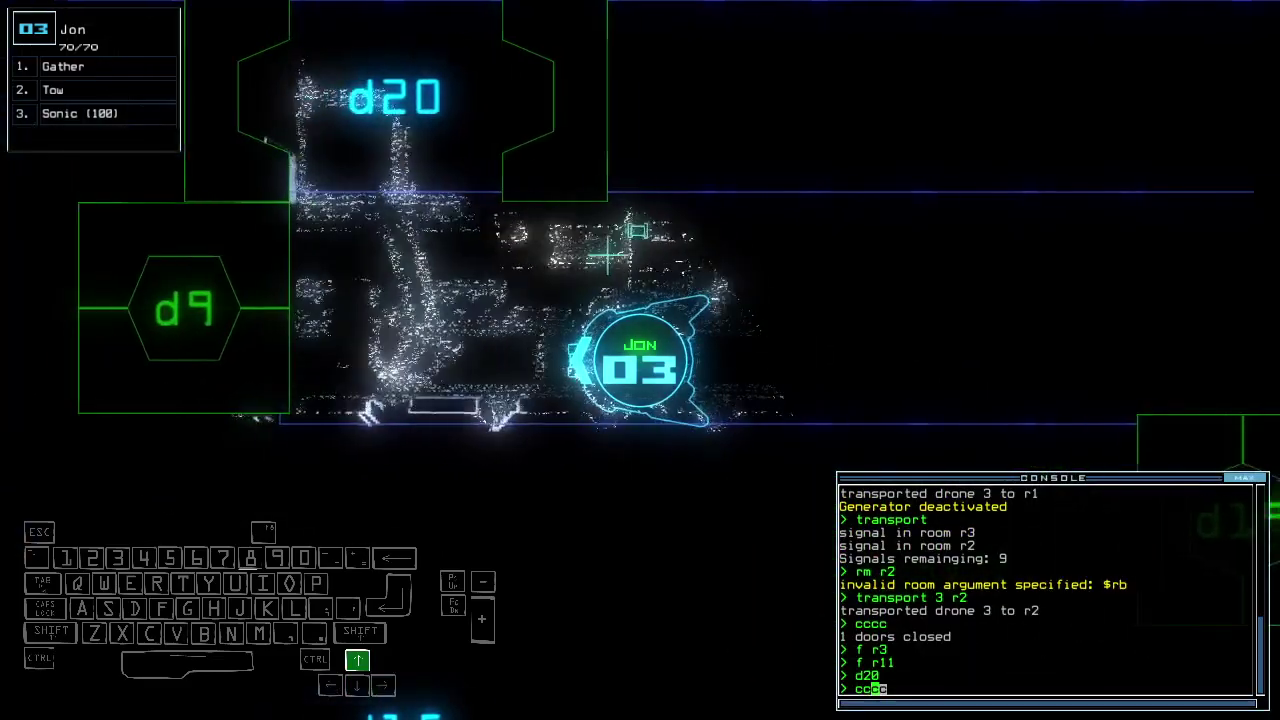
text(d9)
Open doors d9 and d30, close doors behind drone 03, then open d19
key(Return)
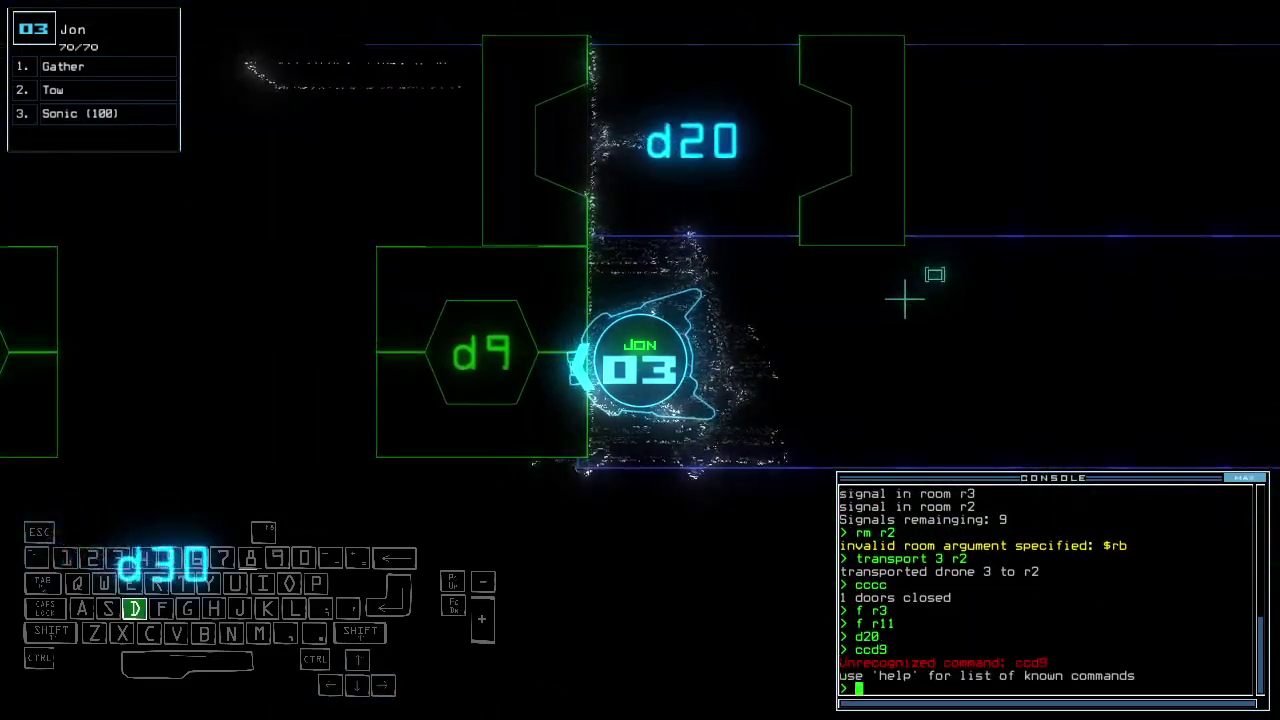
text(9)
key(Return)
text(d)
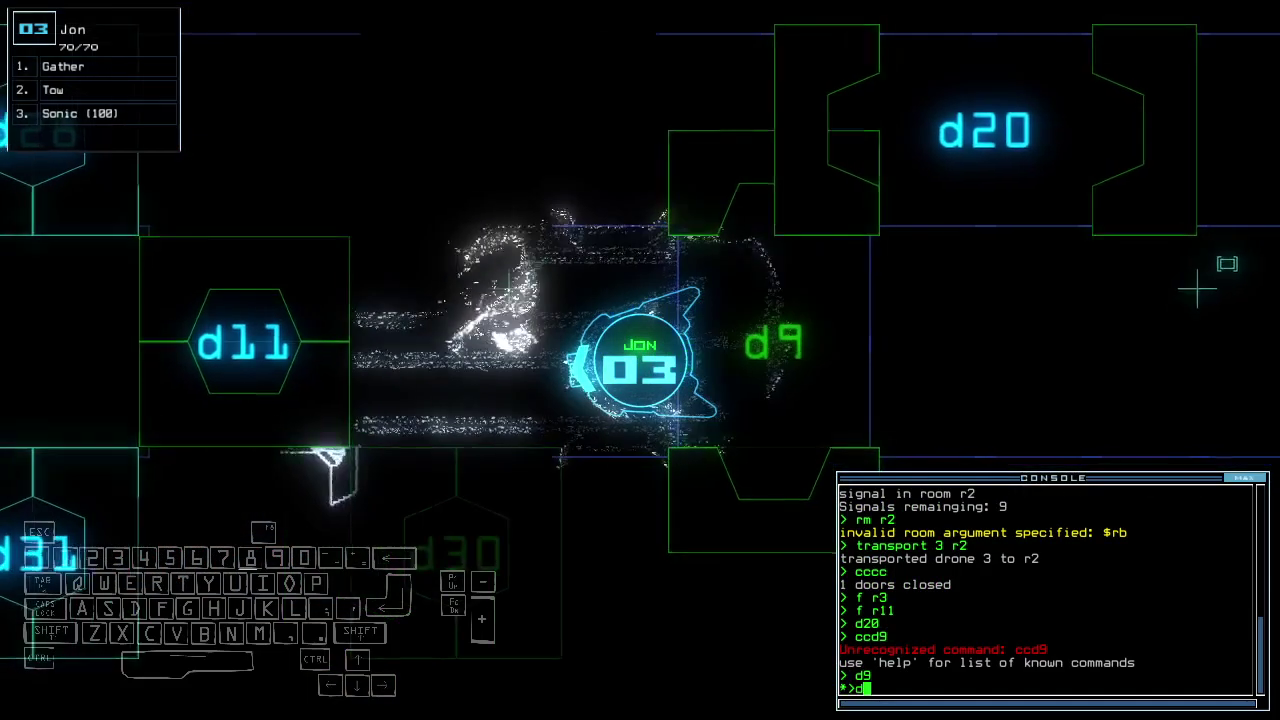
text(30 d3)
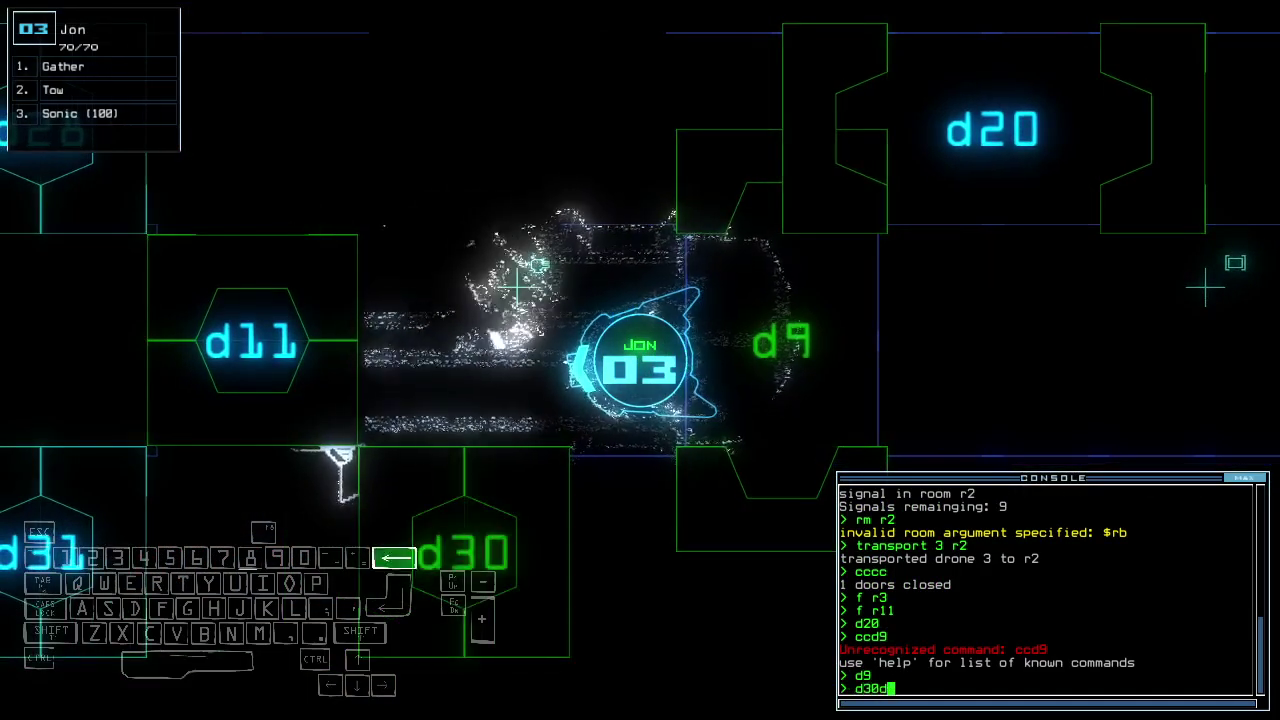
text(0)
key(Return)
key(space)
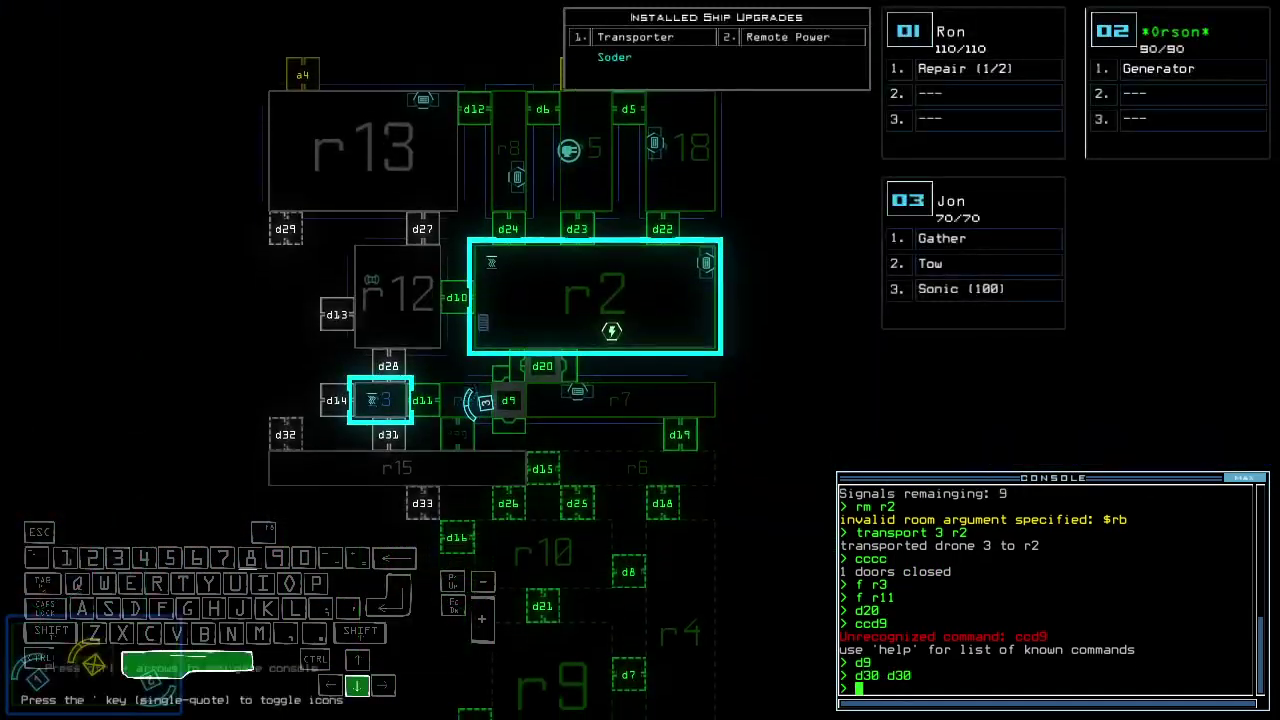
key(space)
key(Up)
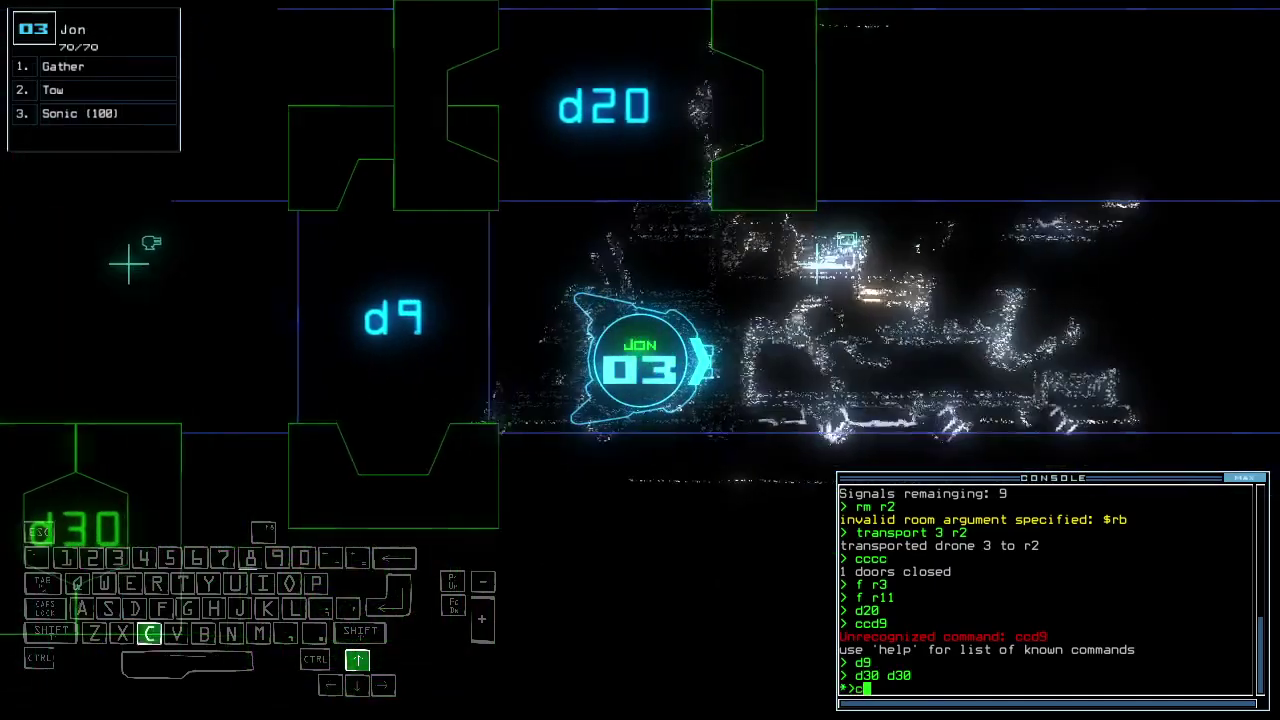
text(cccc)
key(Return)
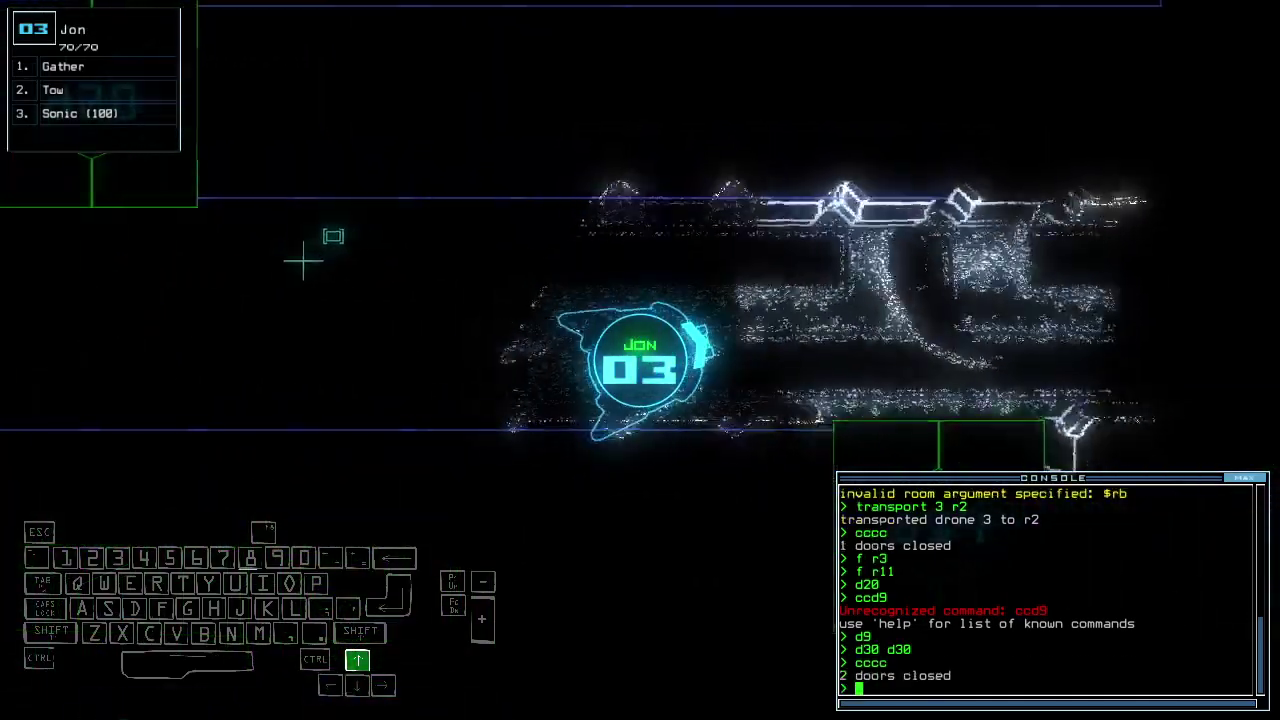
text(d19)
key(Return)
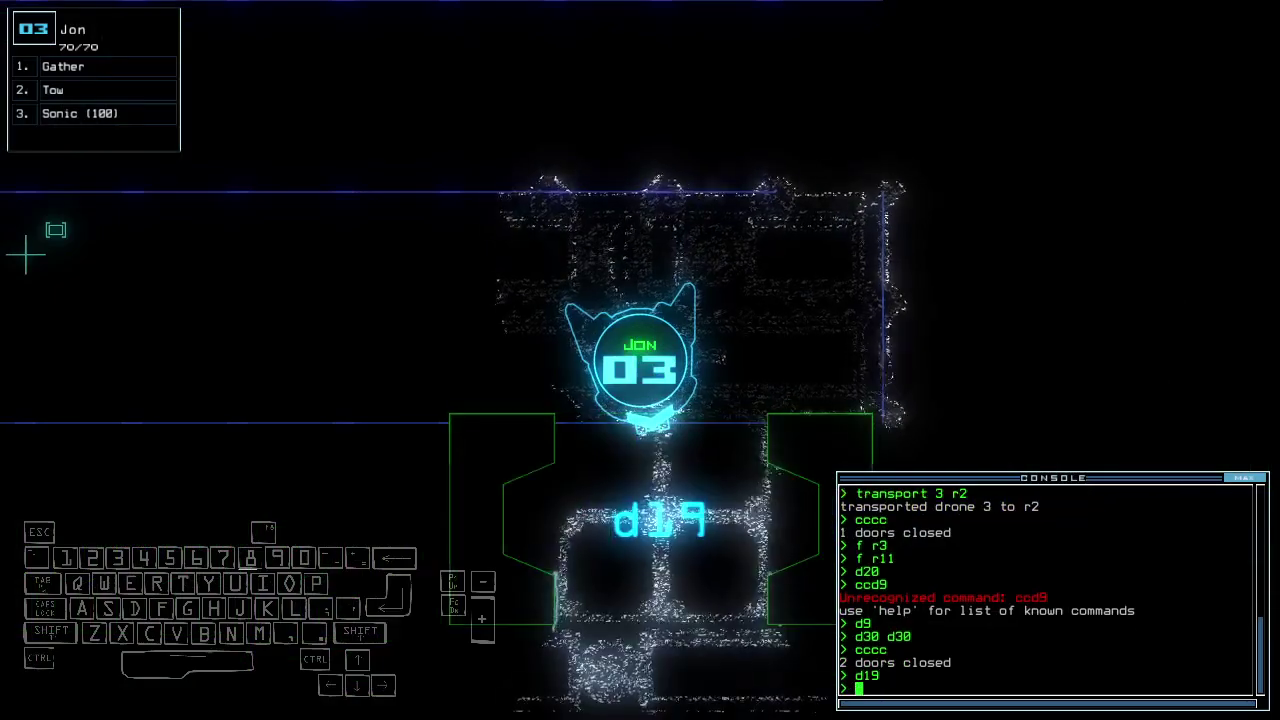
text(cccc)
Close the door behind drone 03, drive forward, and open doors d19 and d20
key(Return)
key(space)
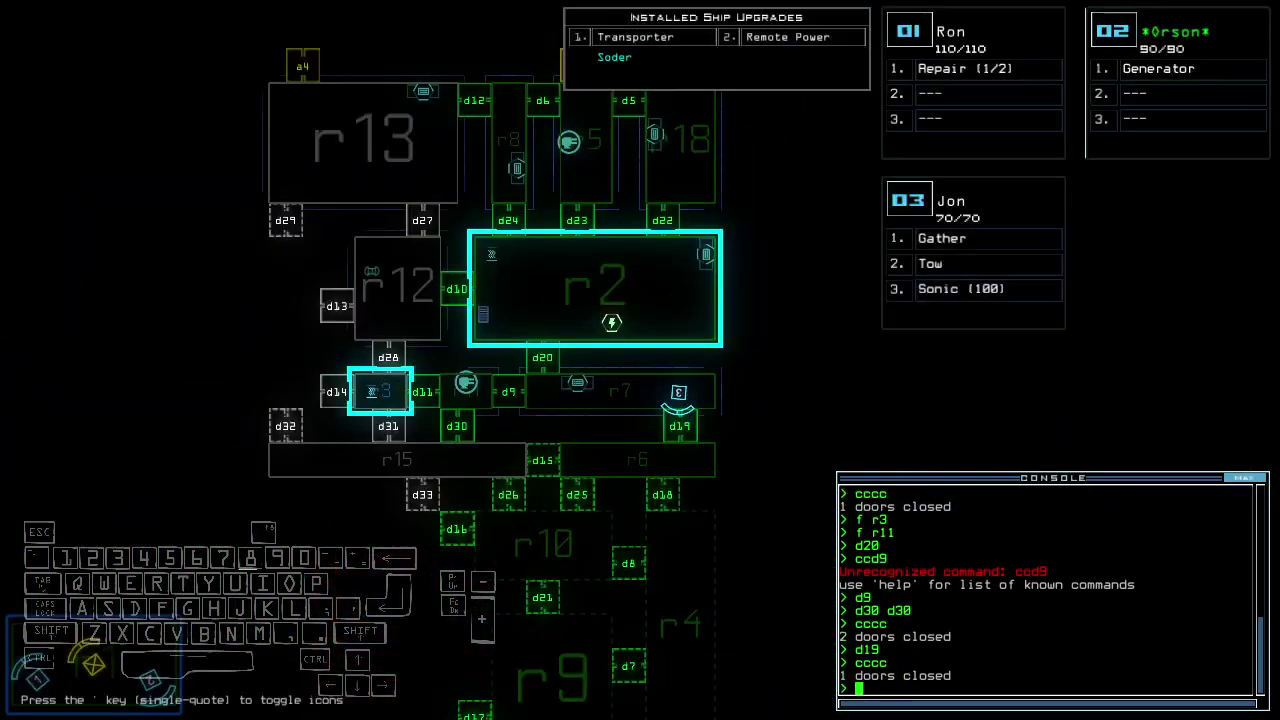
key(space)
key(Up)
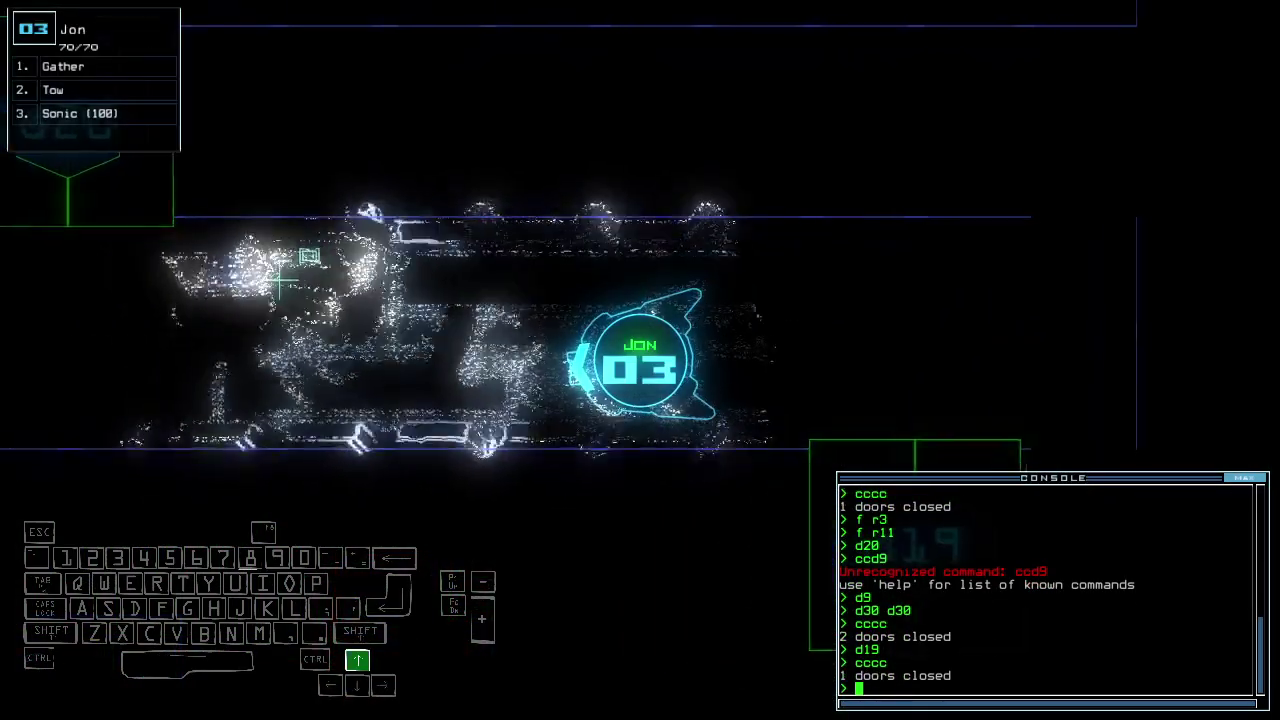
text(d19 d20)
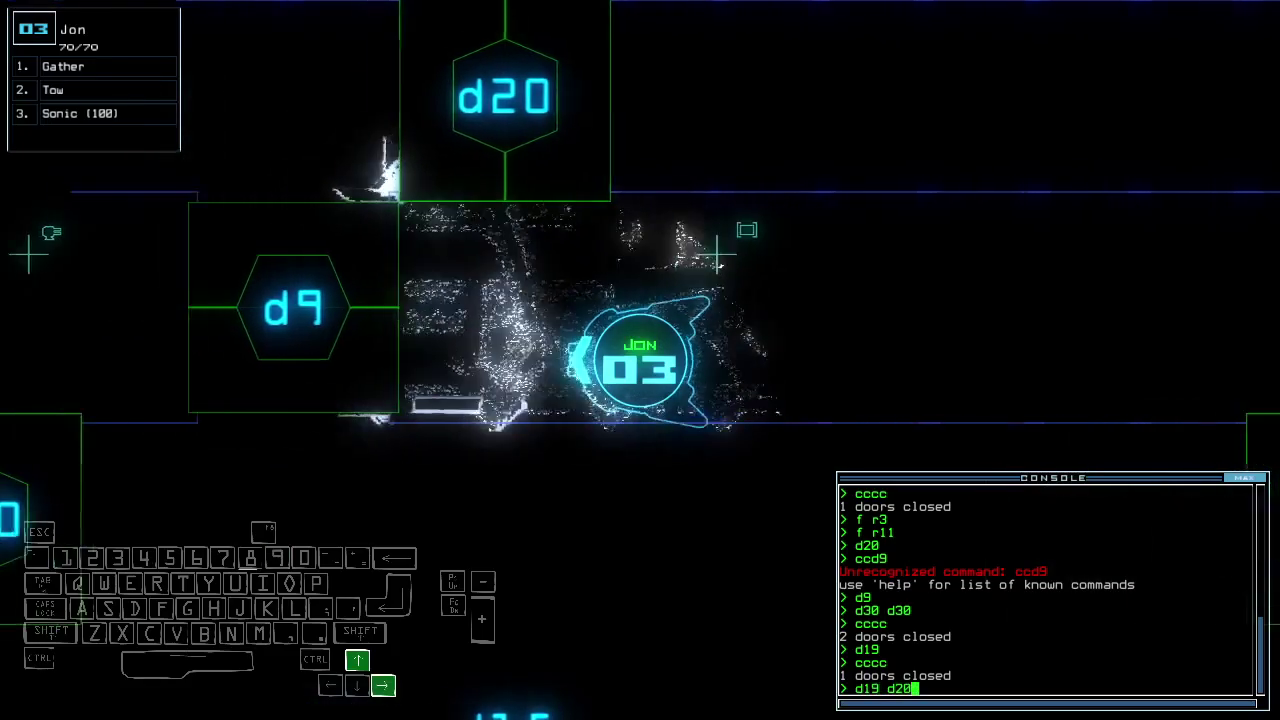
key(Return)
Drive drone 03 down through the rooms toward the other drone, then back up past d20
key(Right)
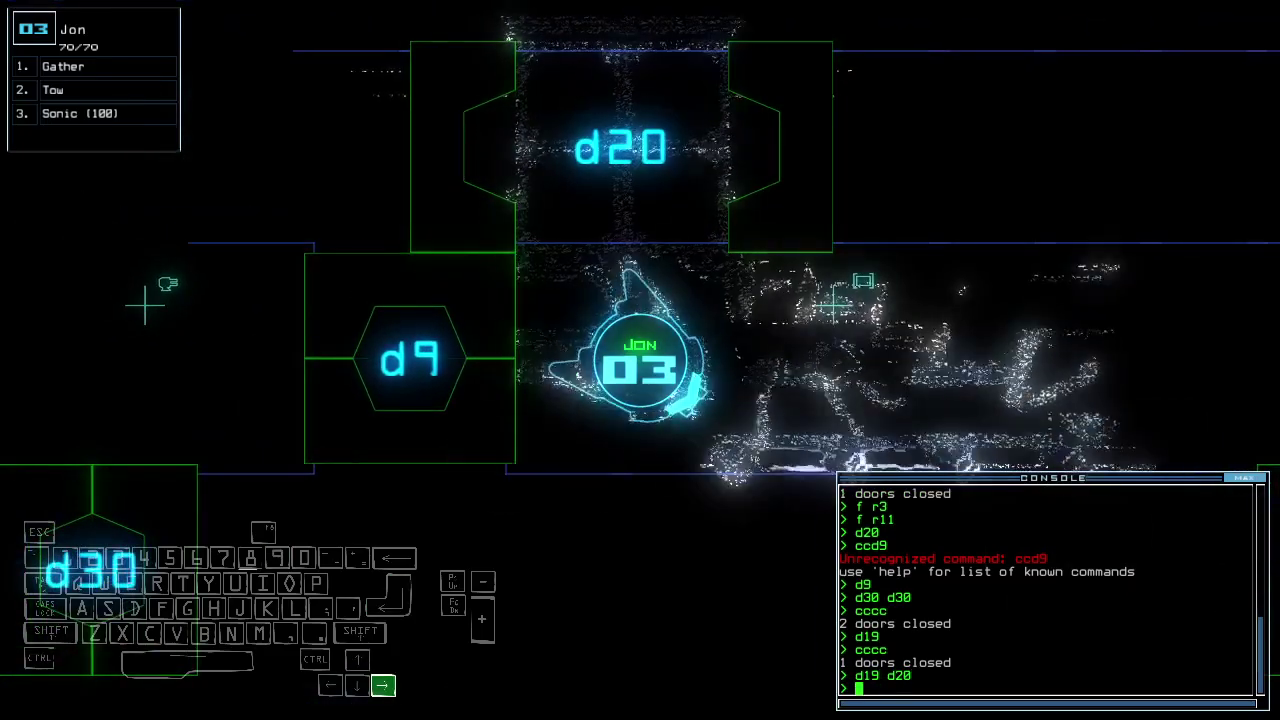
key(Down)
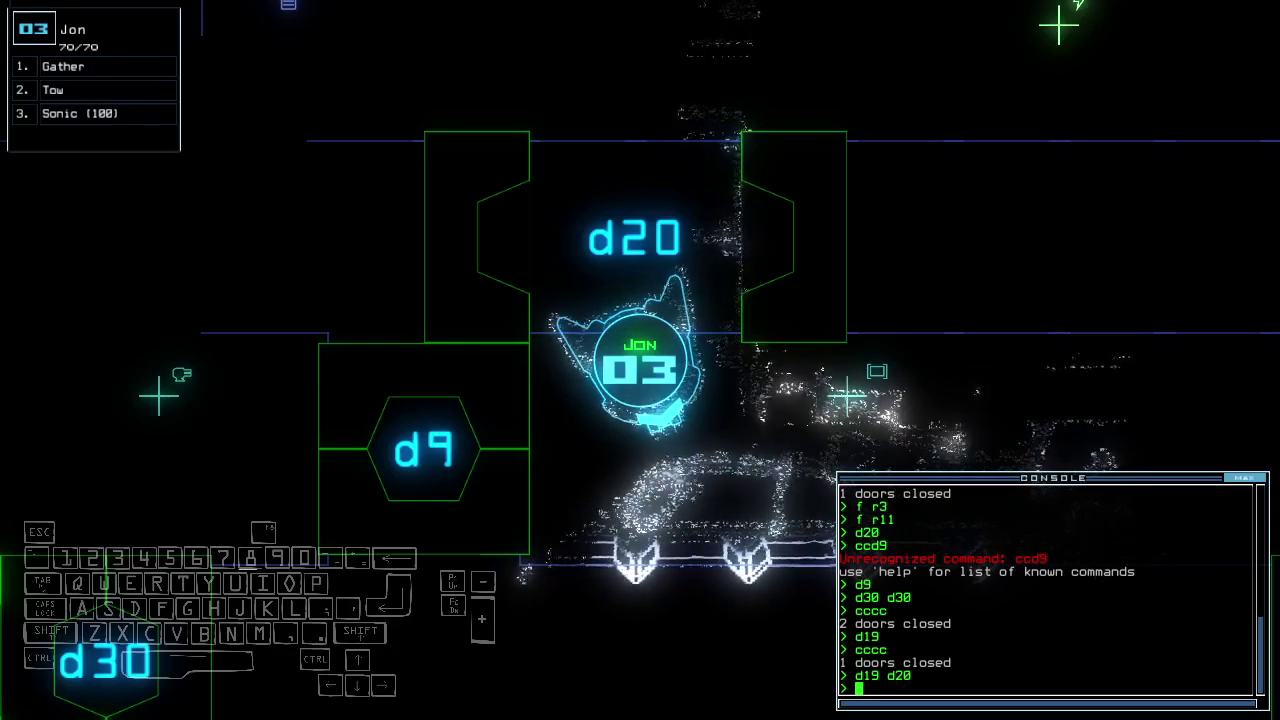
key(Down)
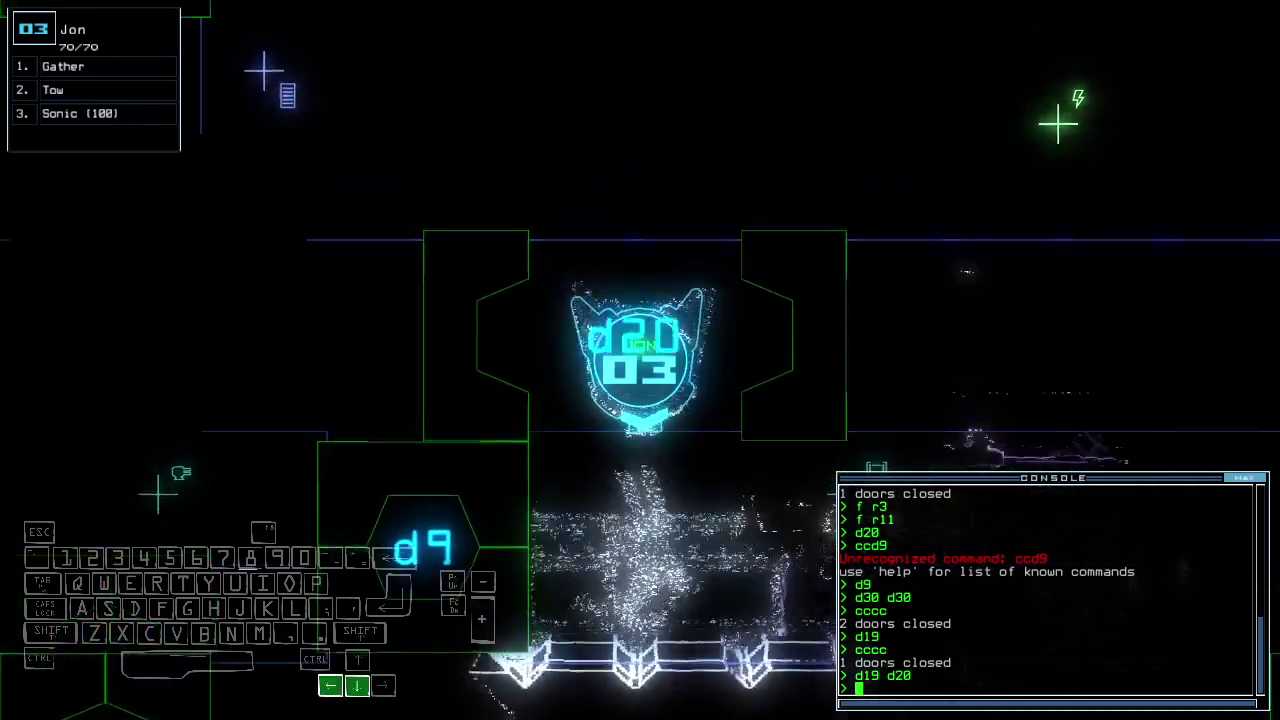
key(Down)
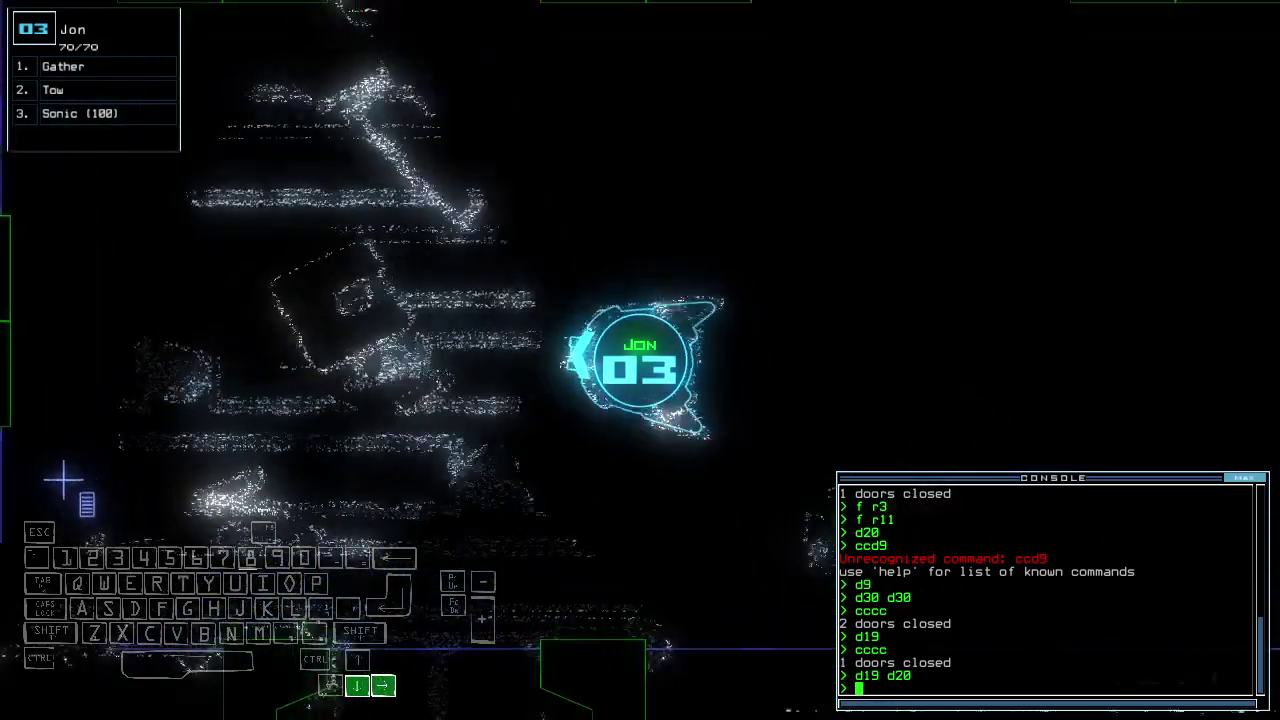
key(Down)
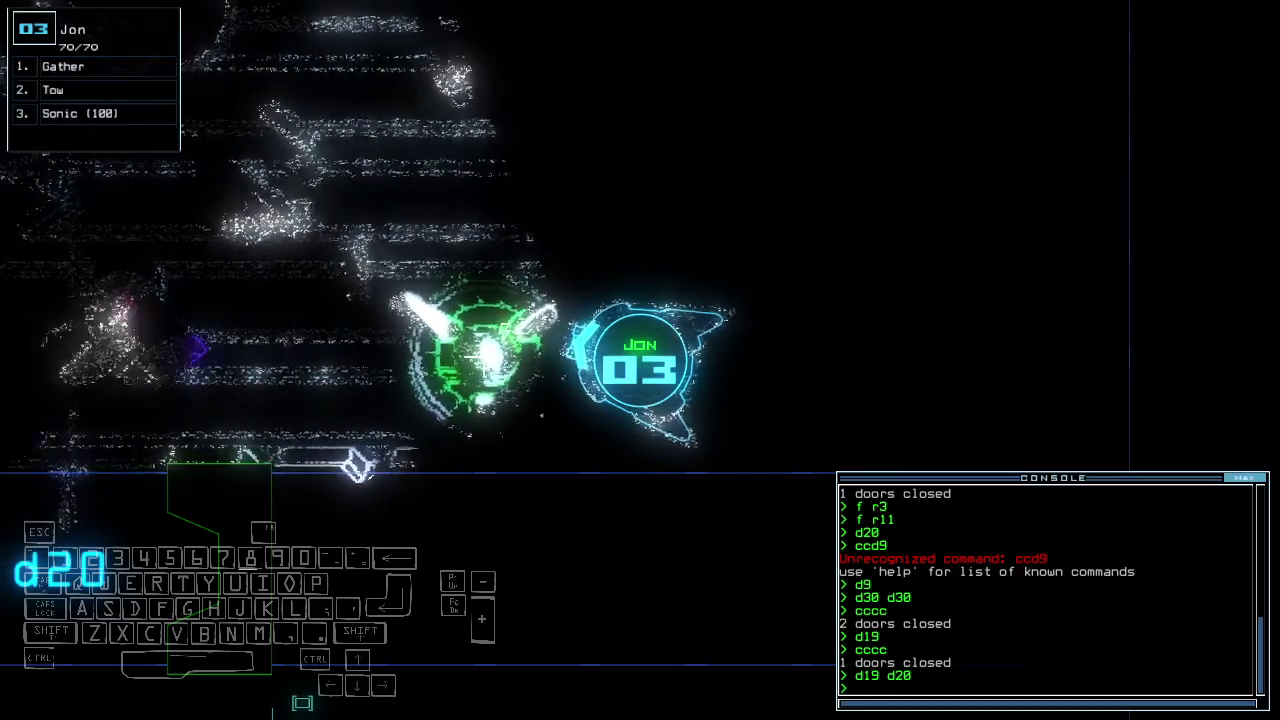
key(Down)
key(Up)
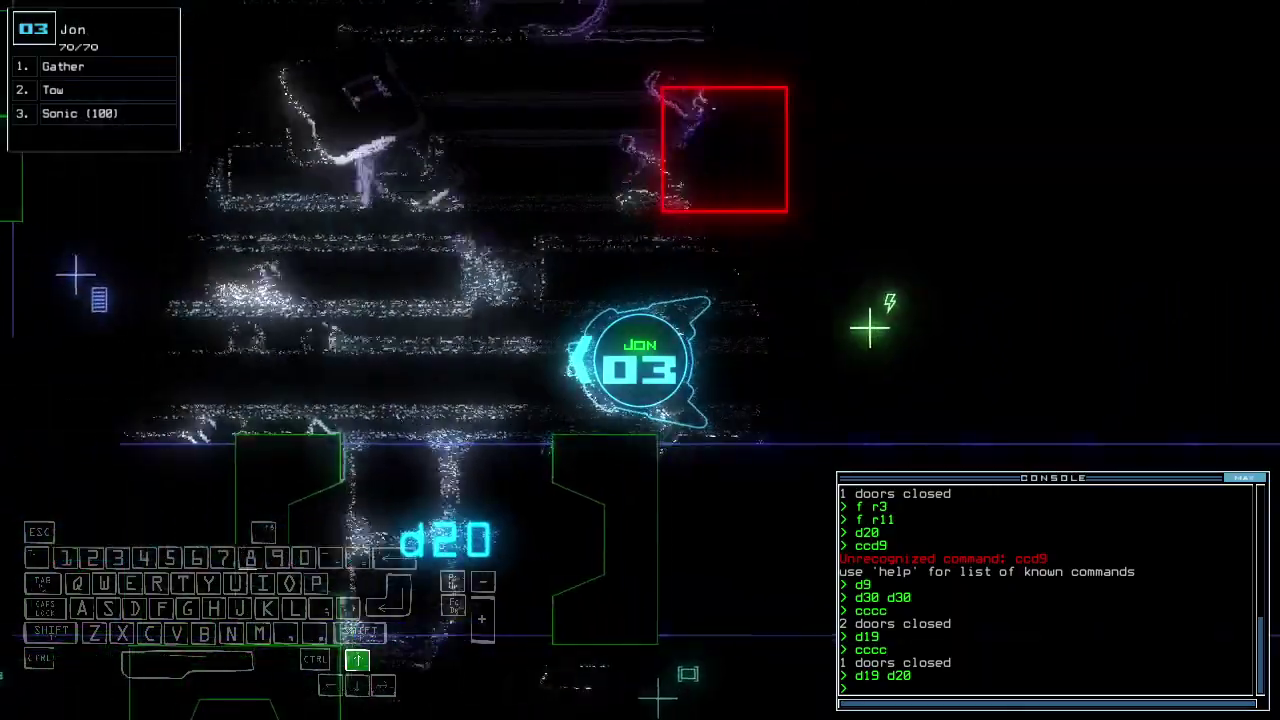
key(Left)
text(cc)
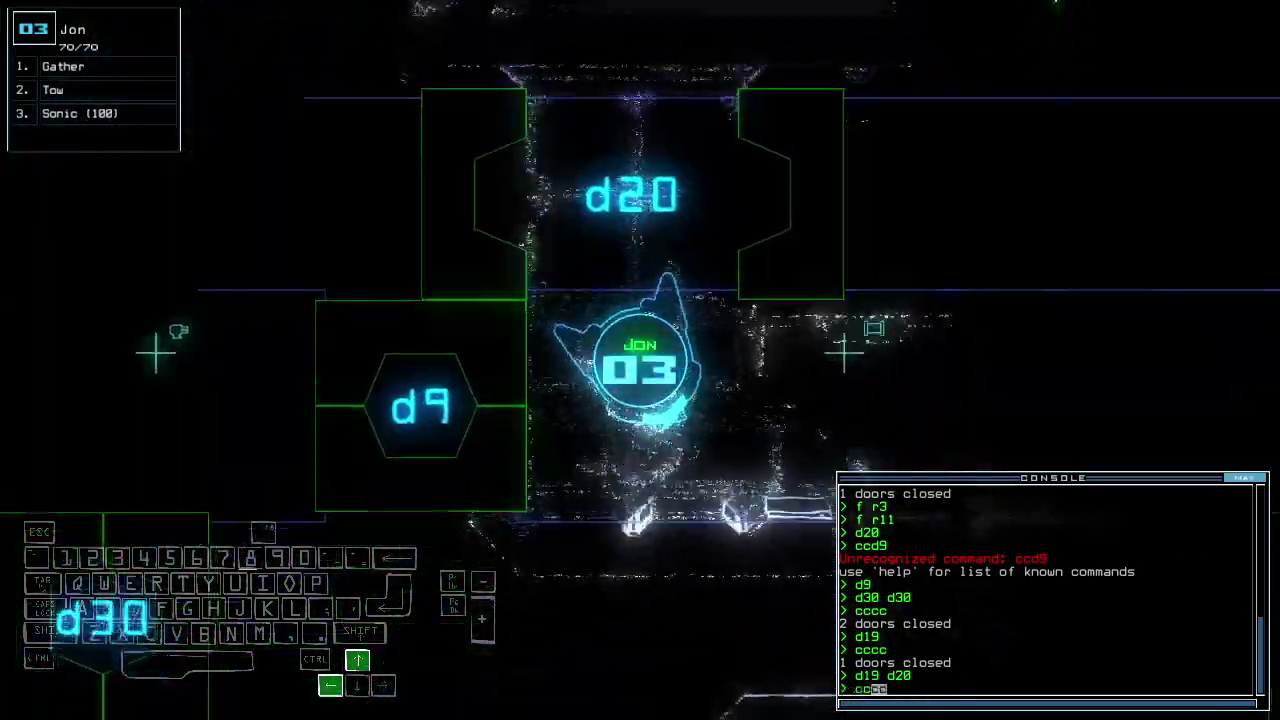
text(cc)
Close the doors around drone 03, then open d19 and d15 and head through
key(Return)
text(d19)
key(Return)
key(Right)
key(space)
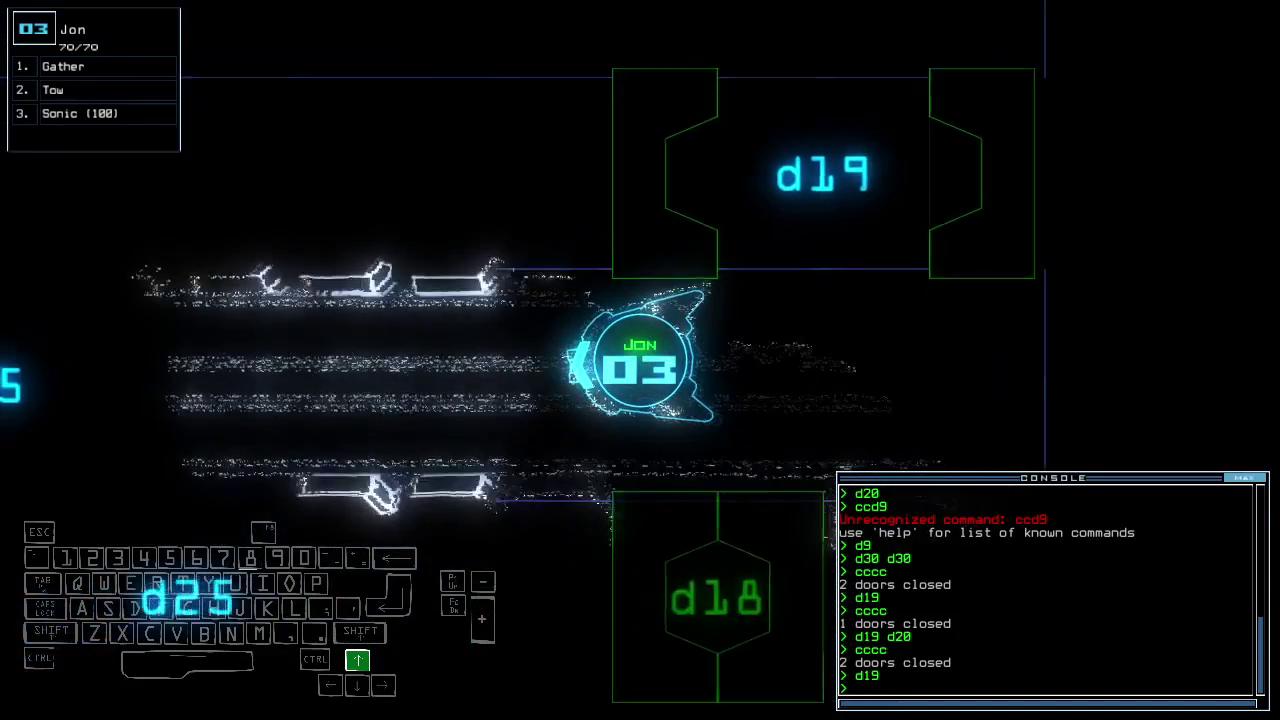
text(d15)
key(Return)
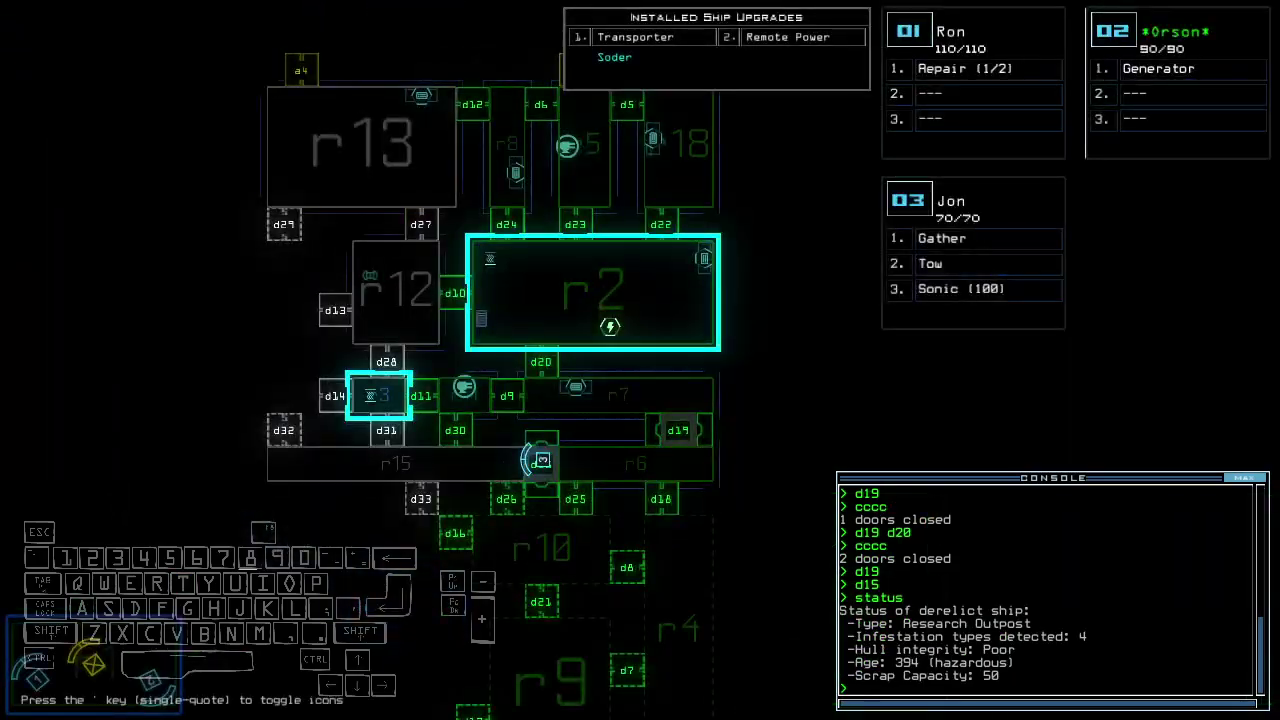
Back drone 3 away from the creature near d15 while trying to fire sonic
key(Up)
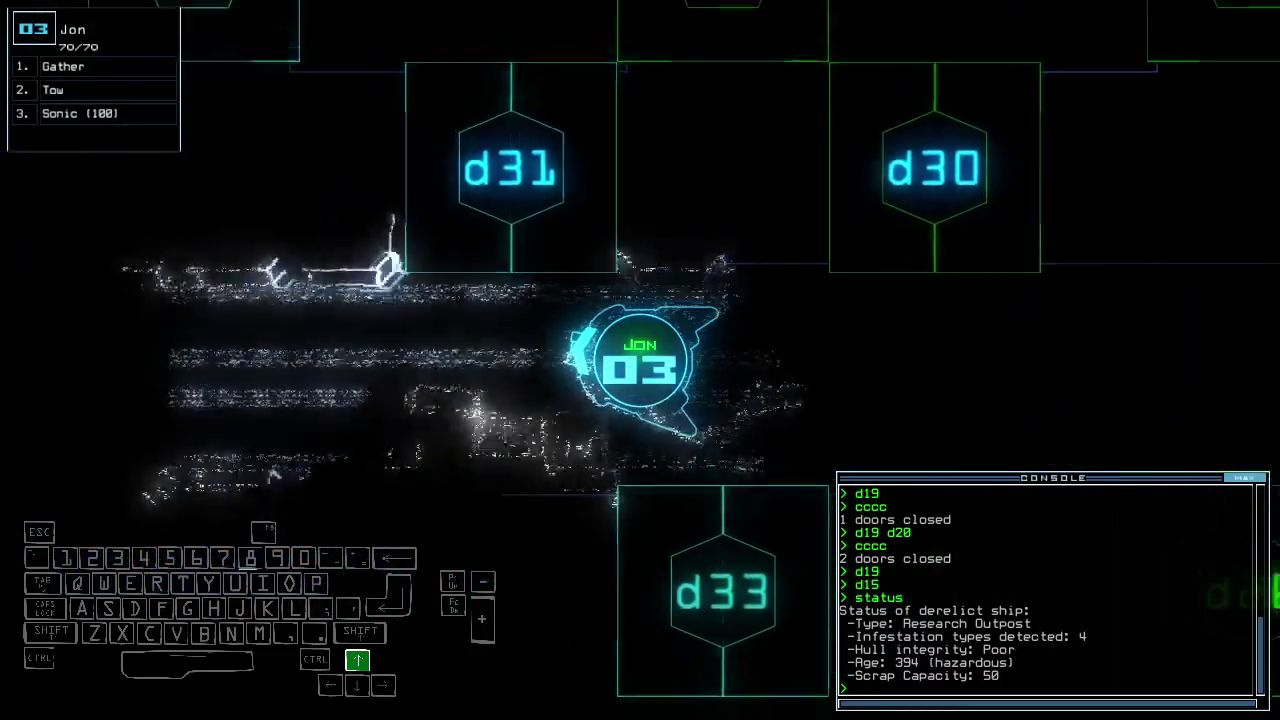
key(Down)
text(so)
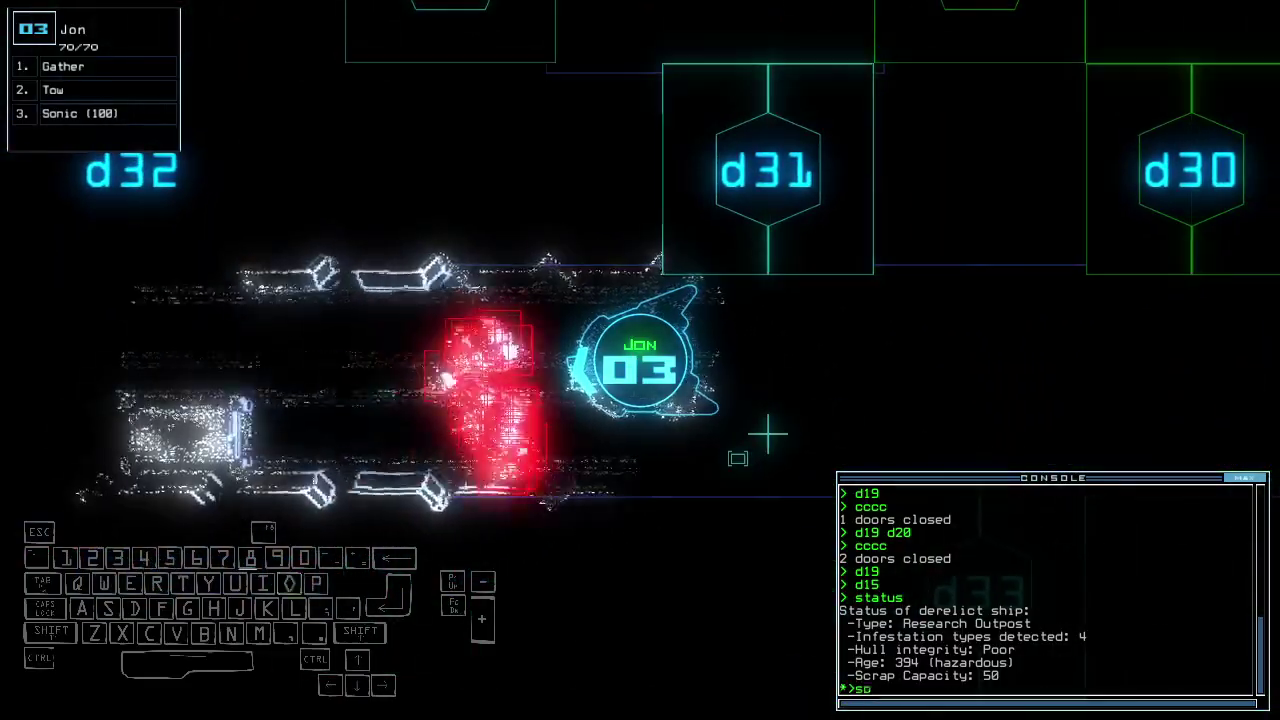
key(Return)
text(so)
key(Return)
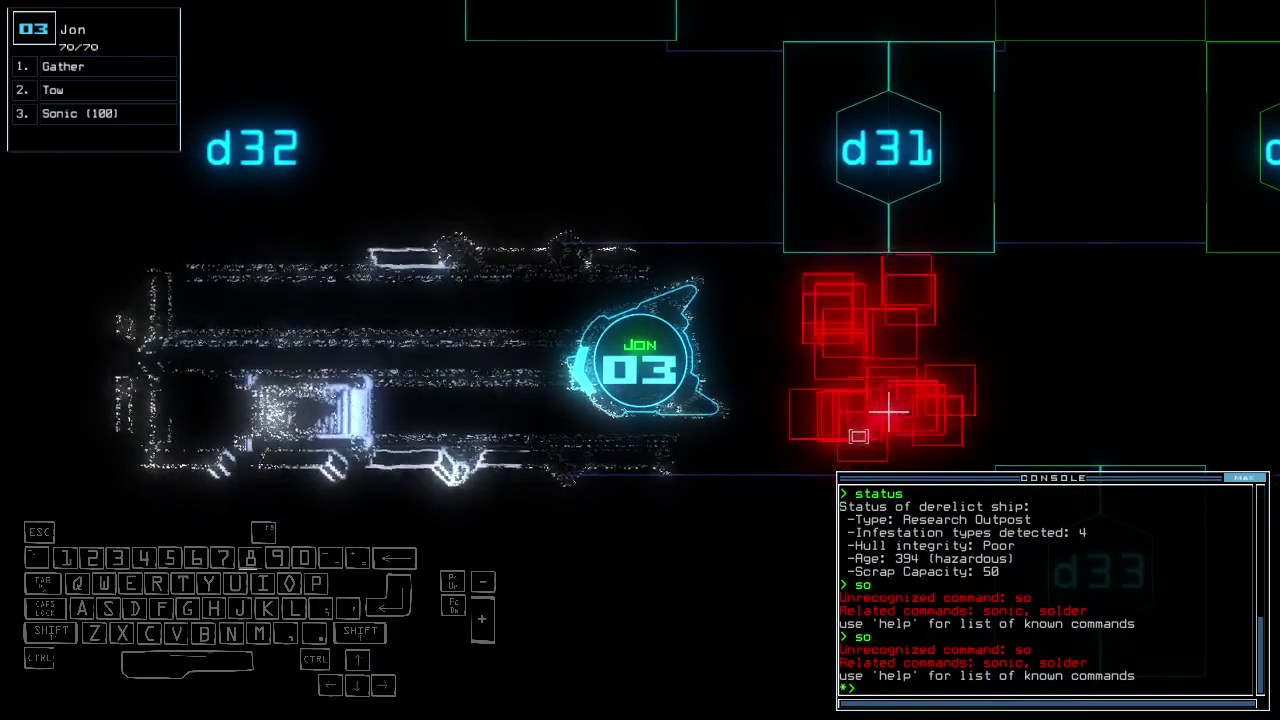
text(so)
key(Return)
Retry sonic until drone 3 falls, then close the doors around its room
key(Down)
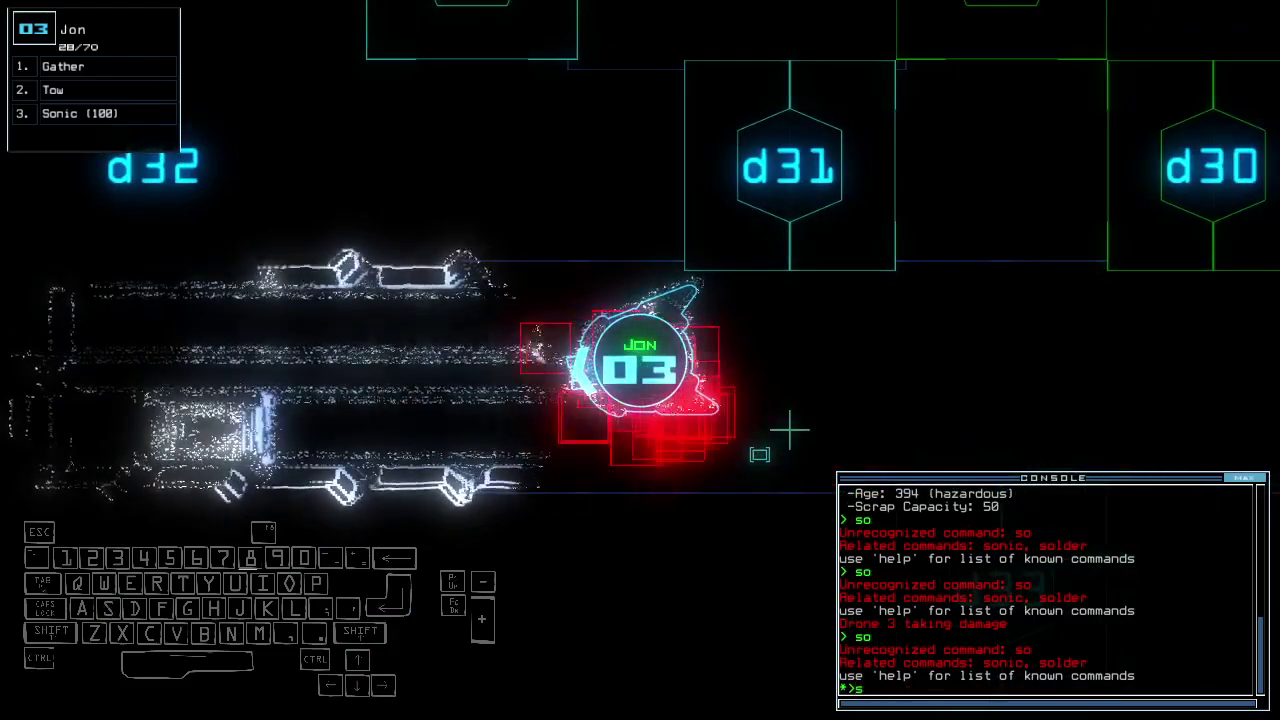
text(sin)
key(Return)
key(Tab)
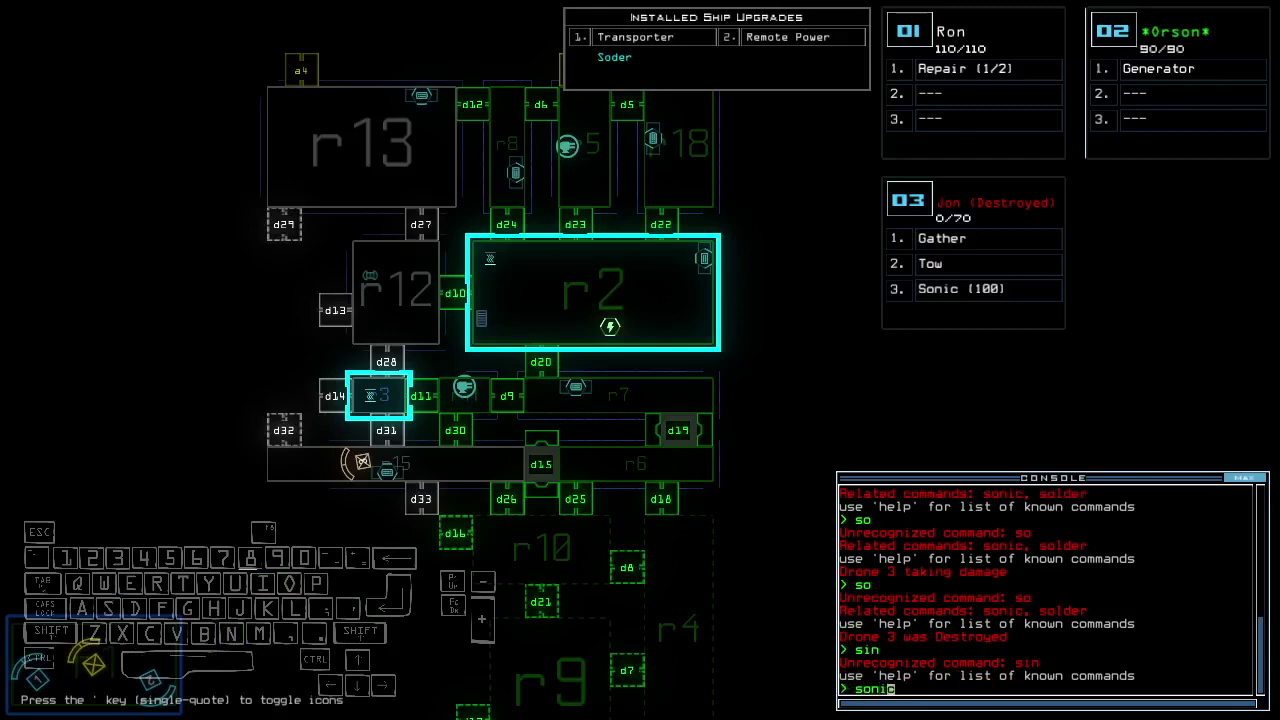
text(c)
key(Return)
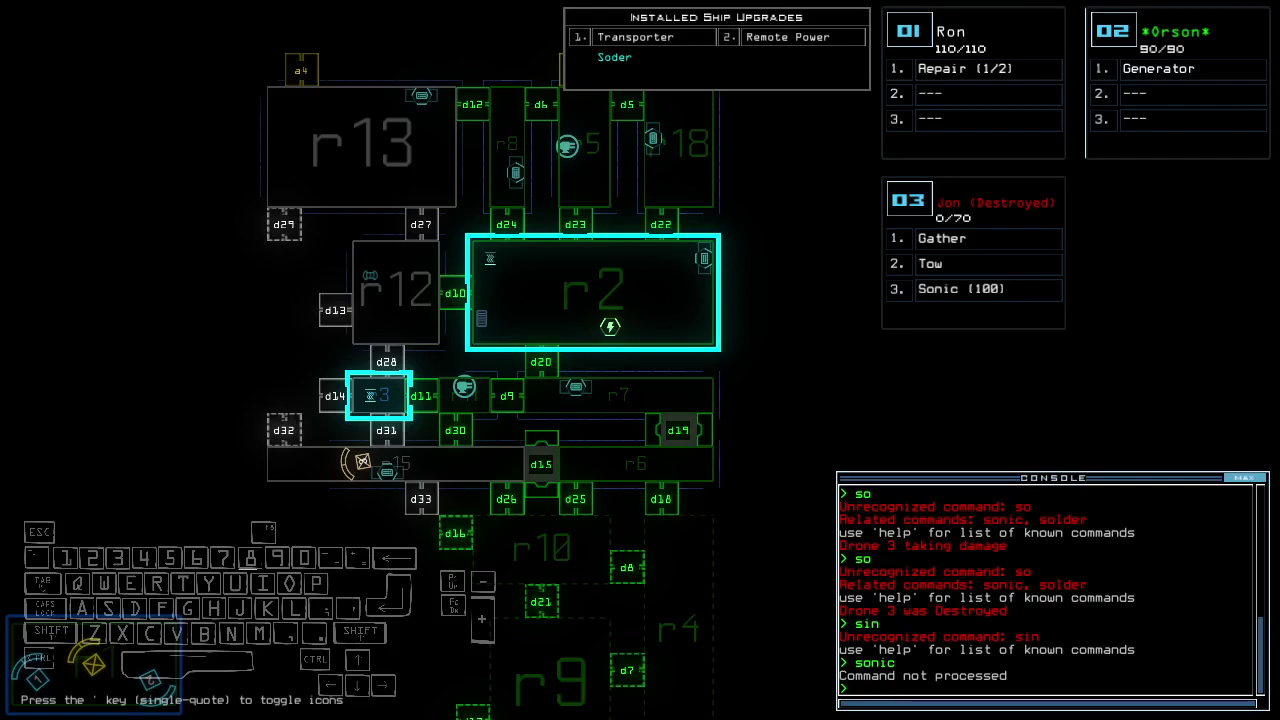
text(cccc)
key(Return)
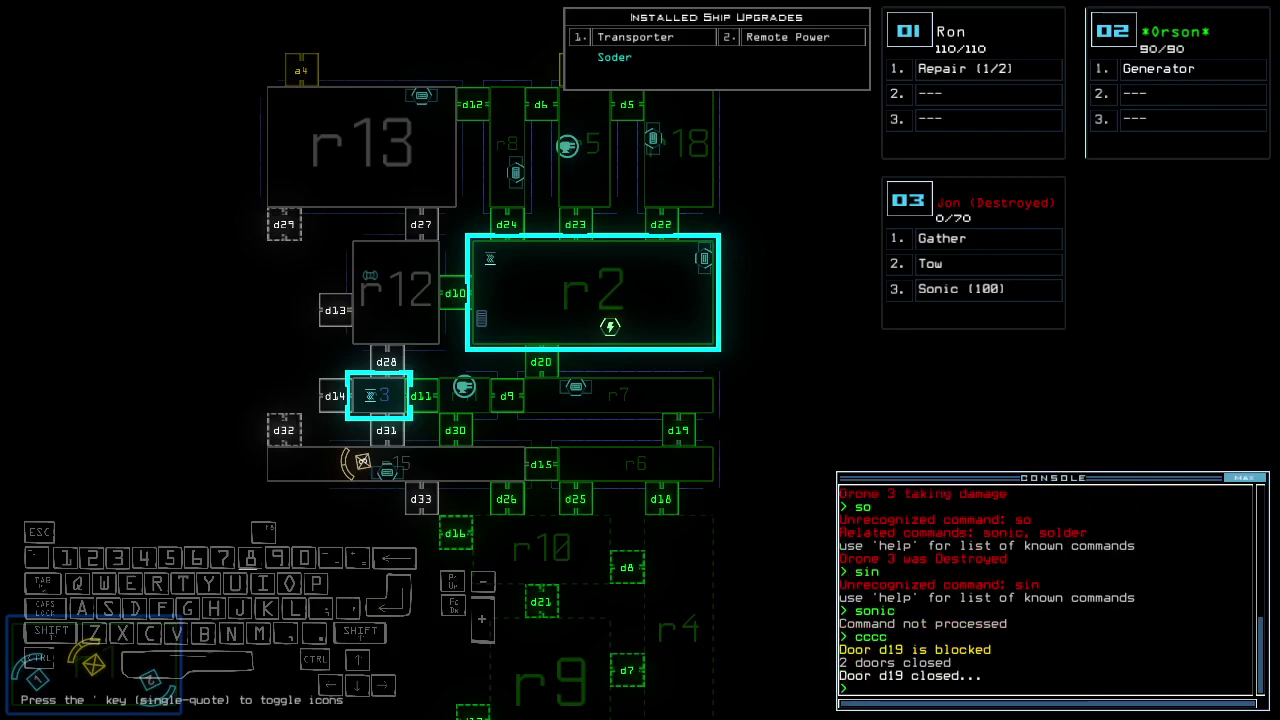
text(r2)
Flag room r2 with 'f r2' and return from the lost video feed to the ship map
key(Return)
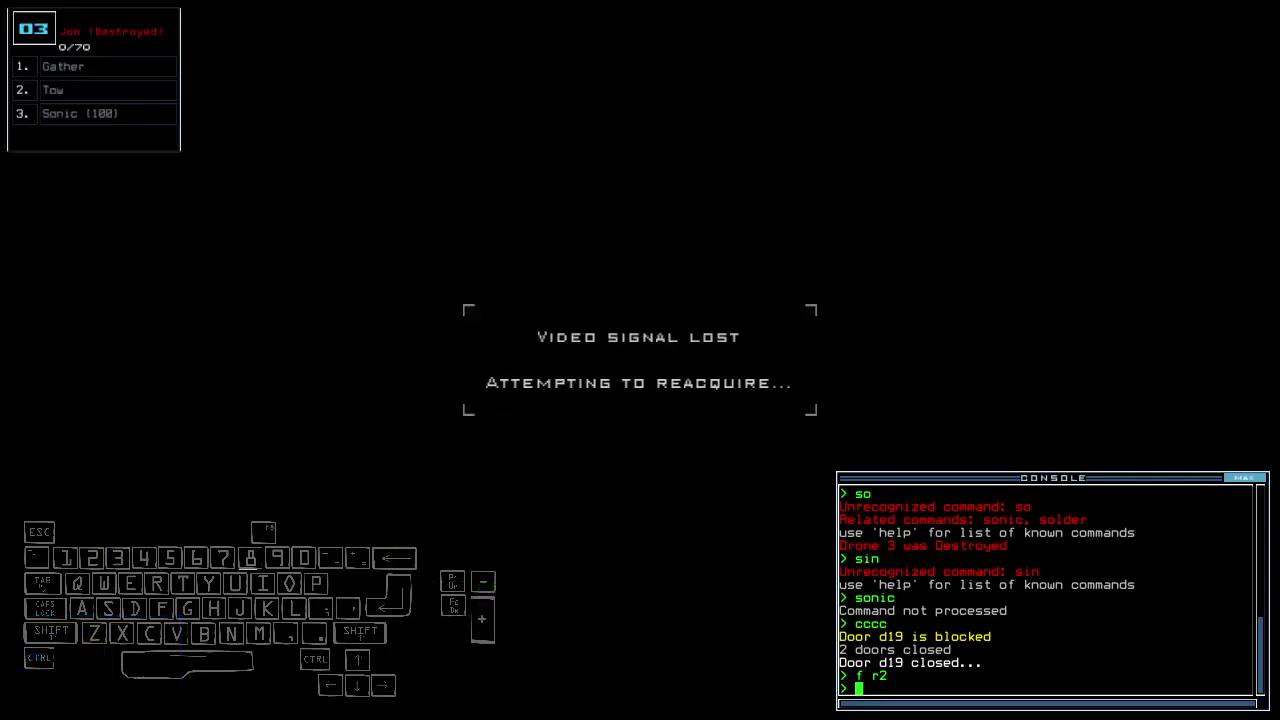
key(space)
text(transport 1 r2)
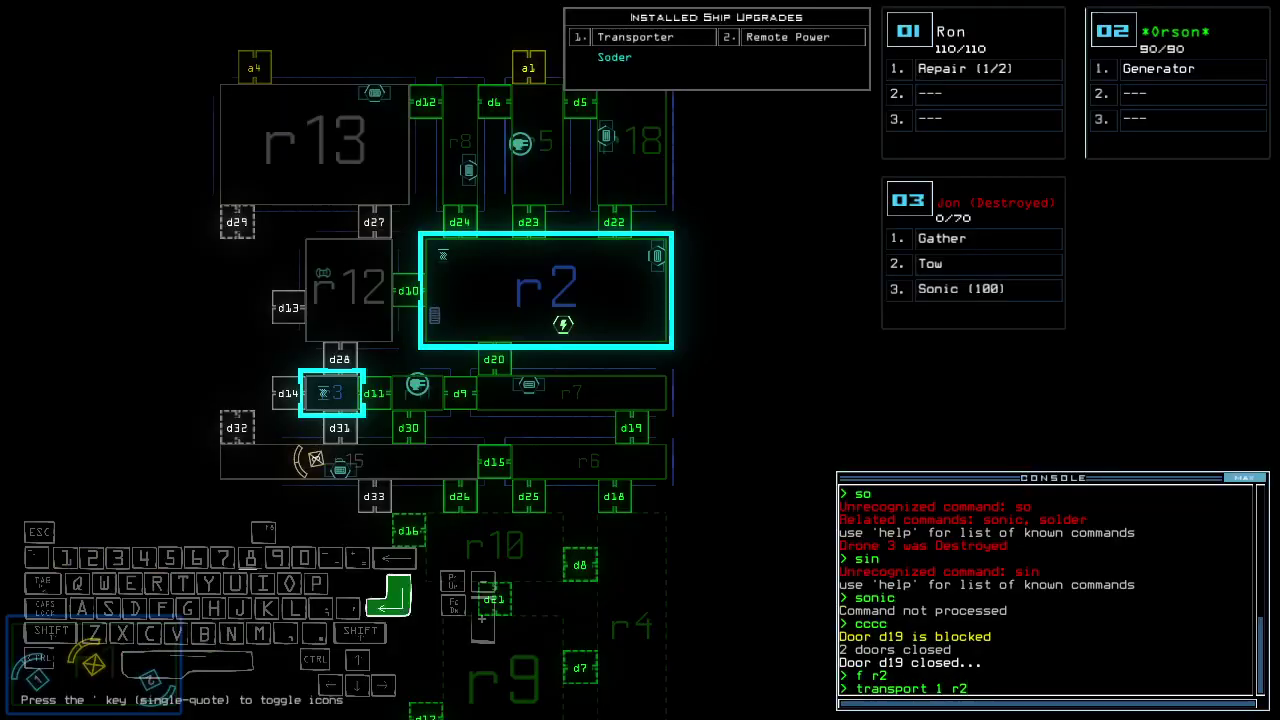
Transport drone 1 into r2 and start steering it through the room
key(Return)
key(1)
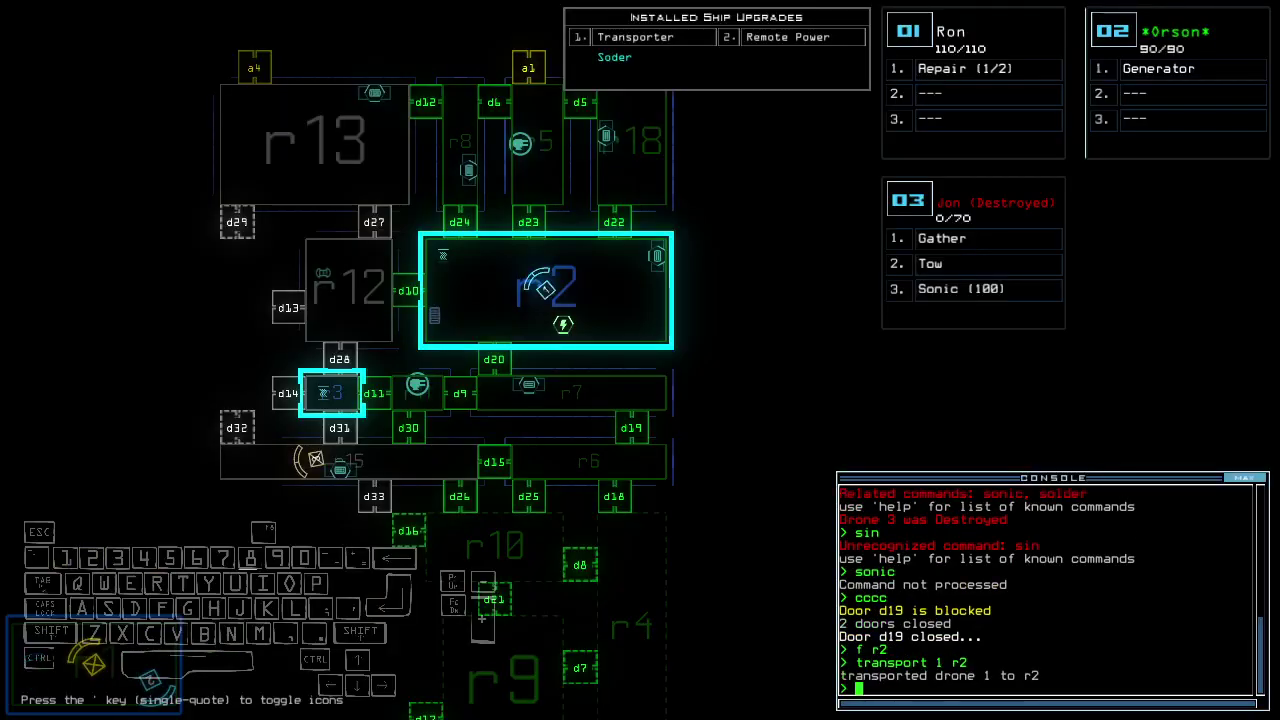
key(Up)
key(Right)
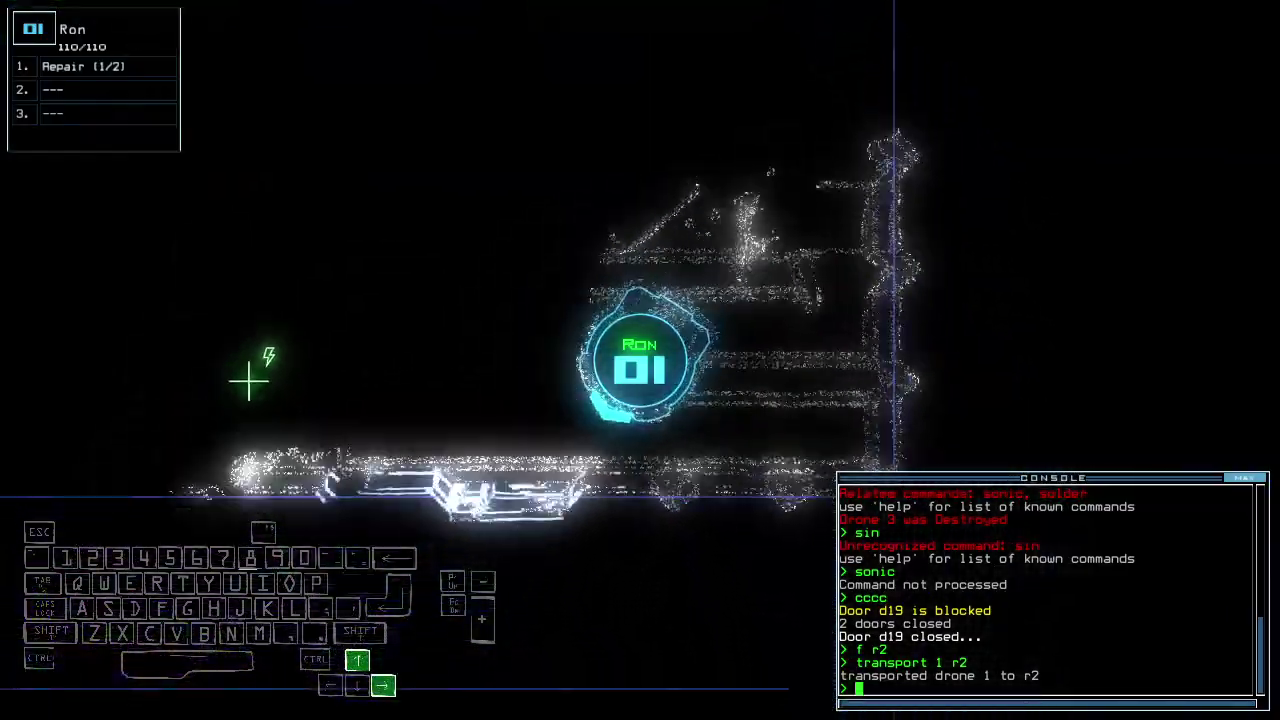
key(Tab)
key(Tab)
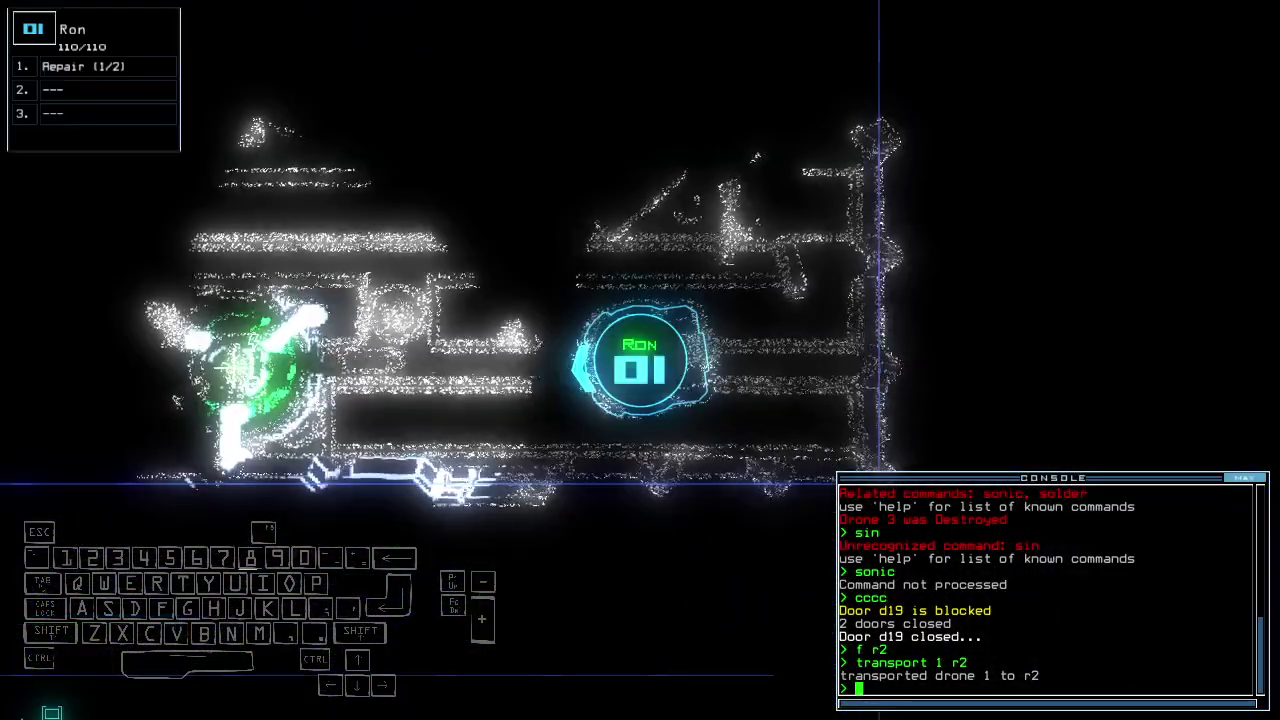
key(Tab)
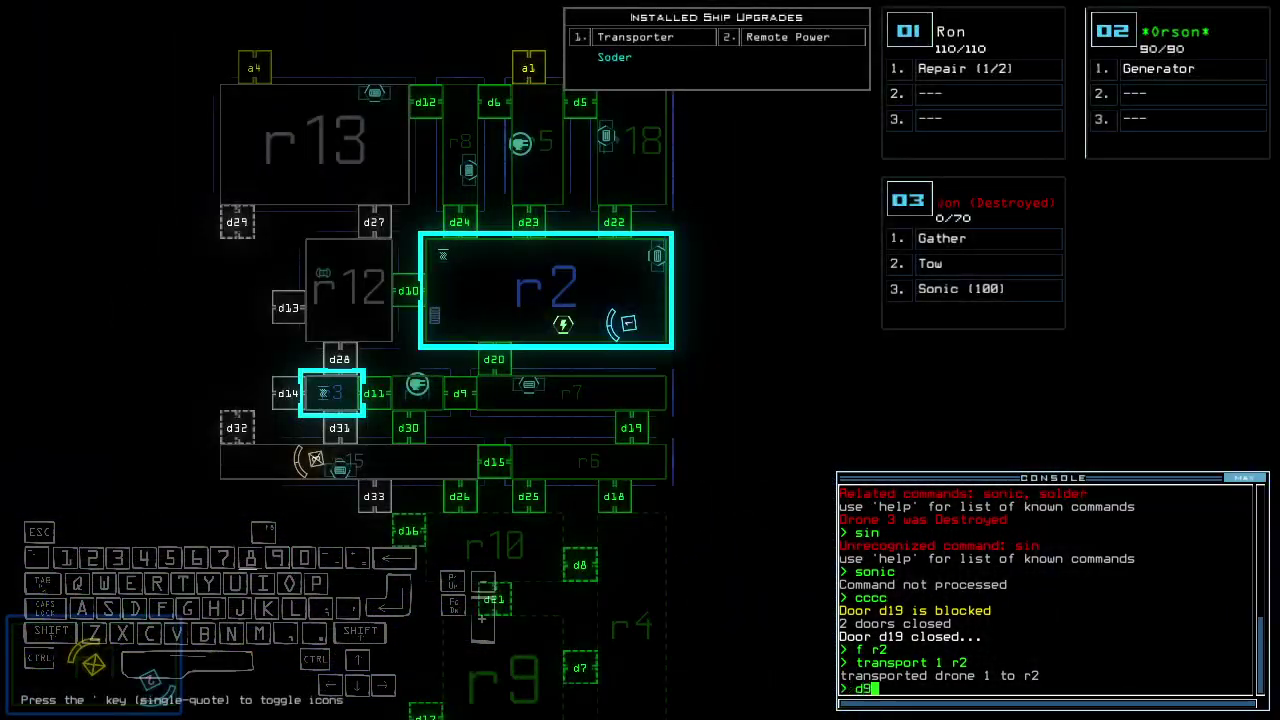
key(Tab)
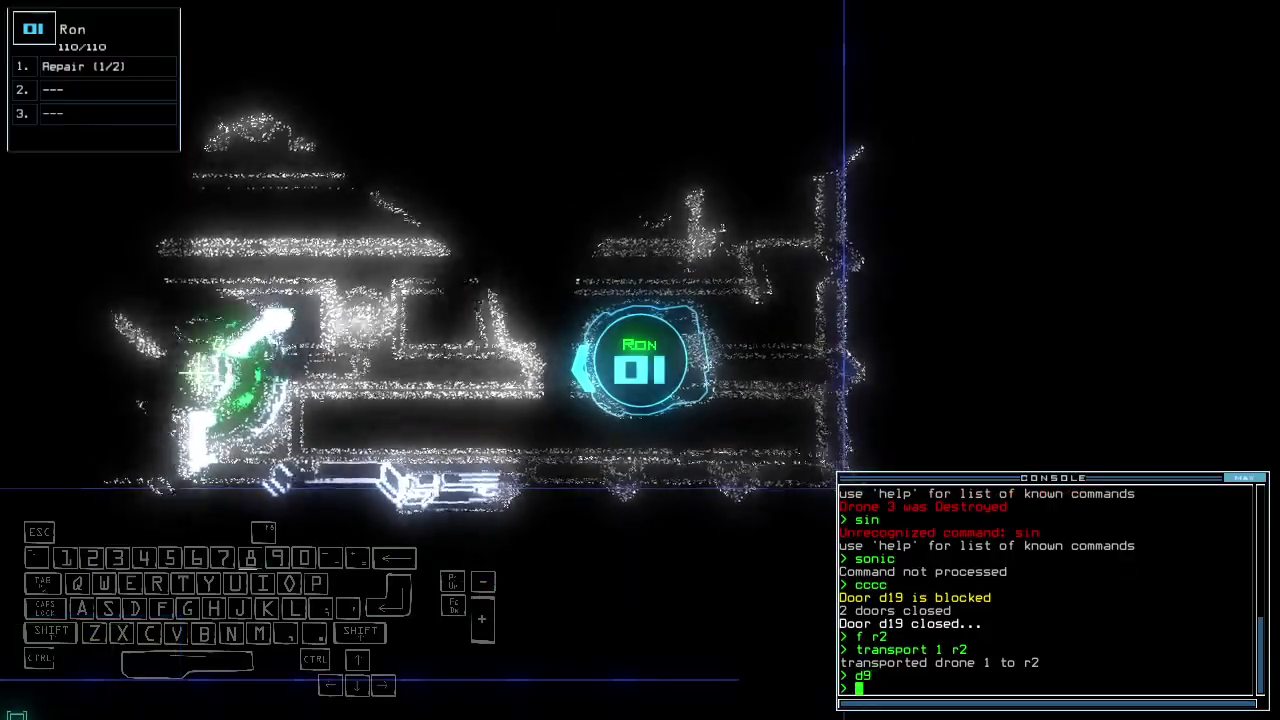
Guide drone 1 across the ship using the map, then close the door near it
key(Tab)
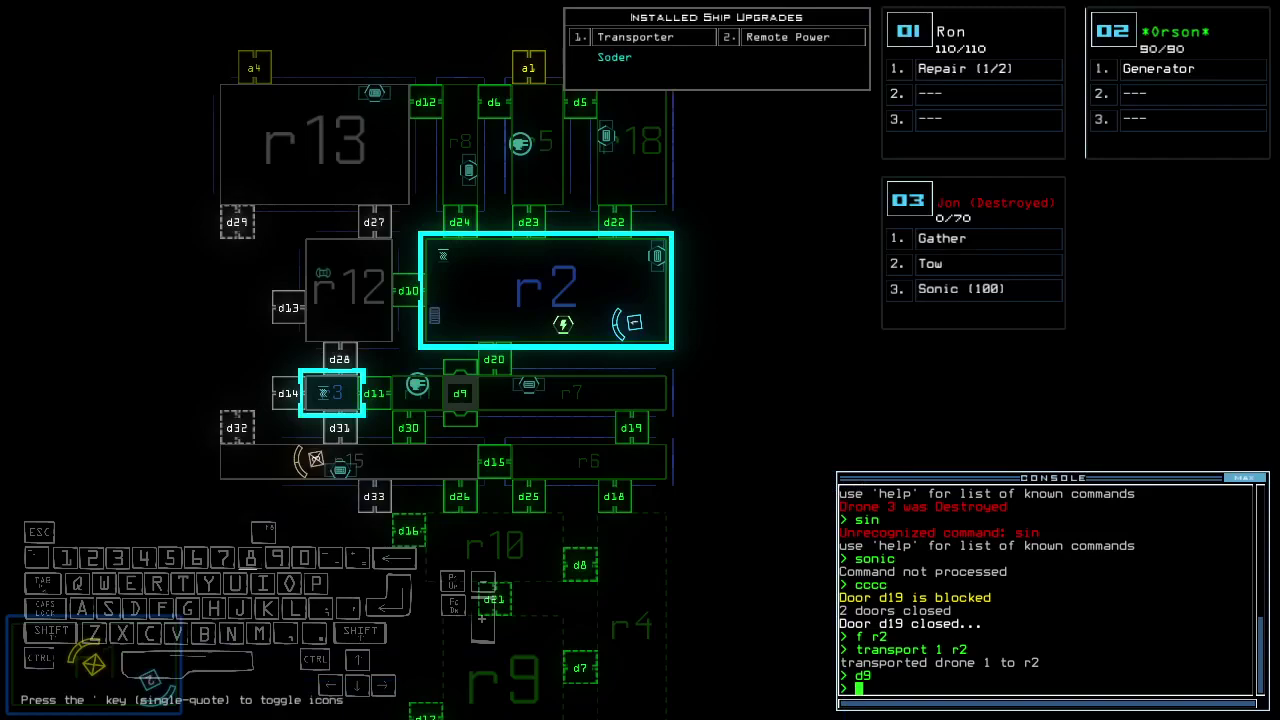
key(Tab)
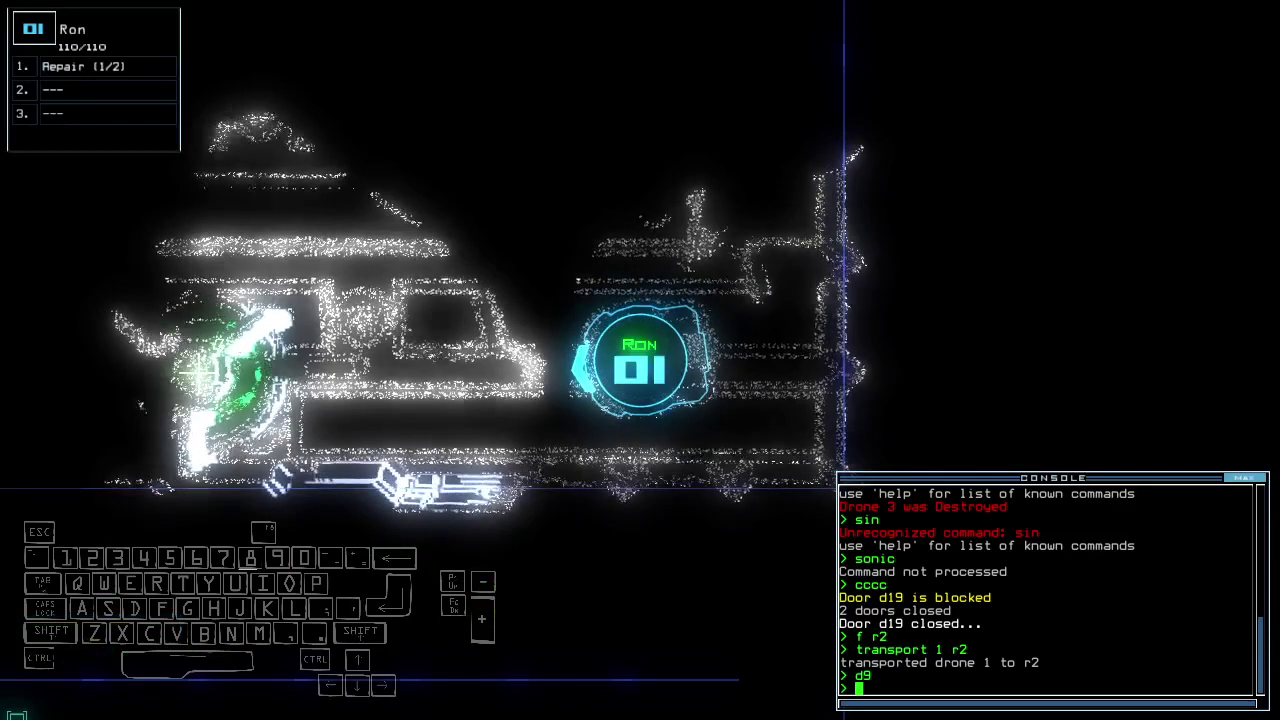
key(Tab)
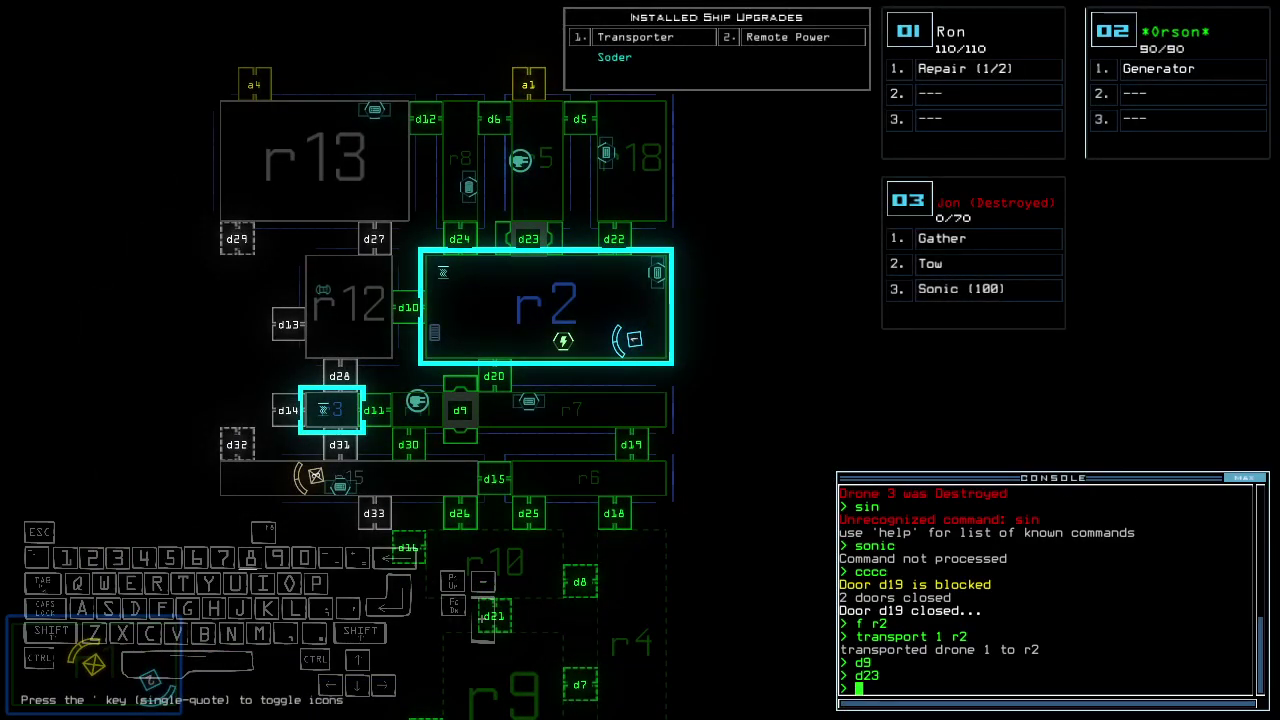
key(Tab)
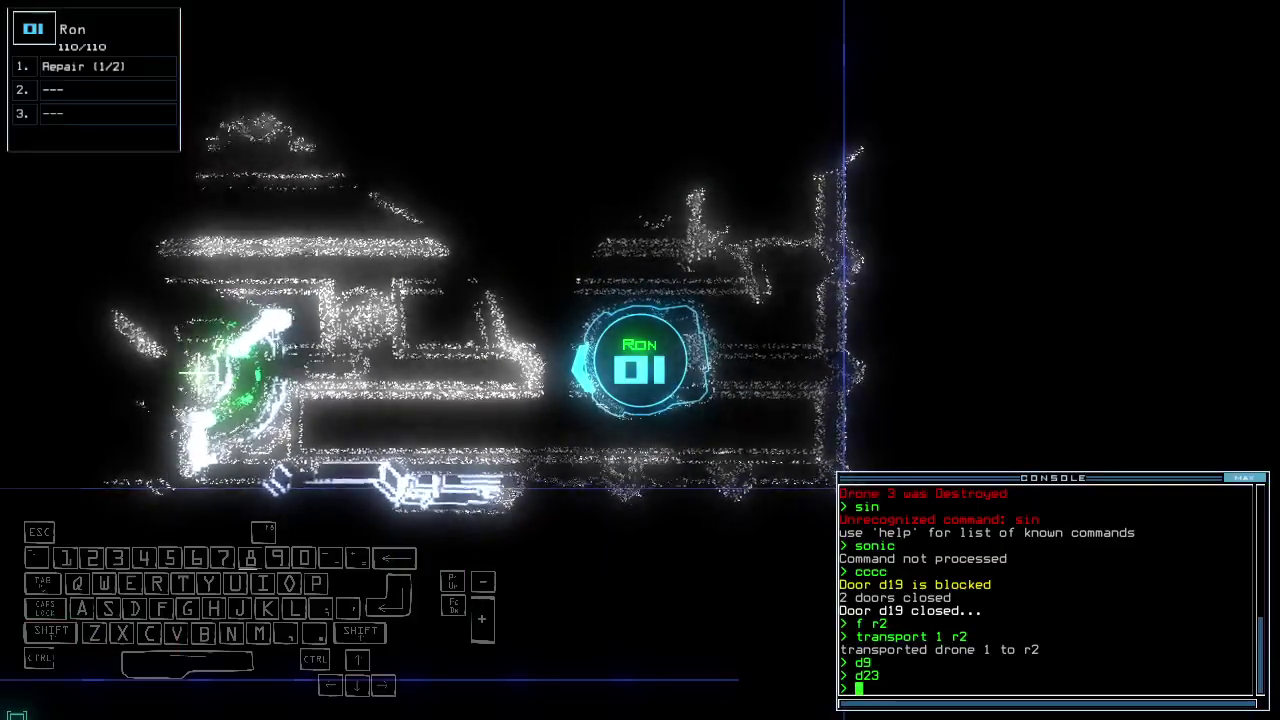
key(Tab)
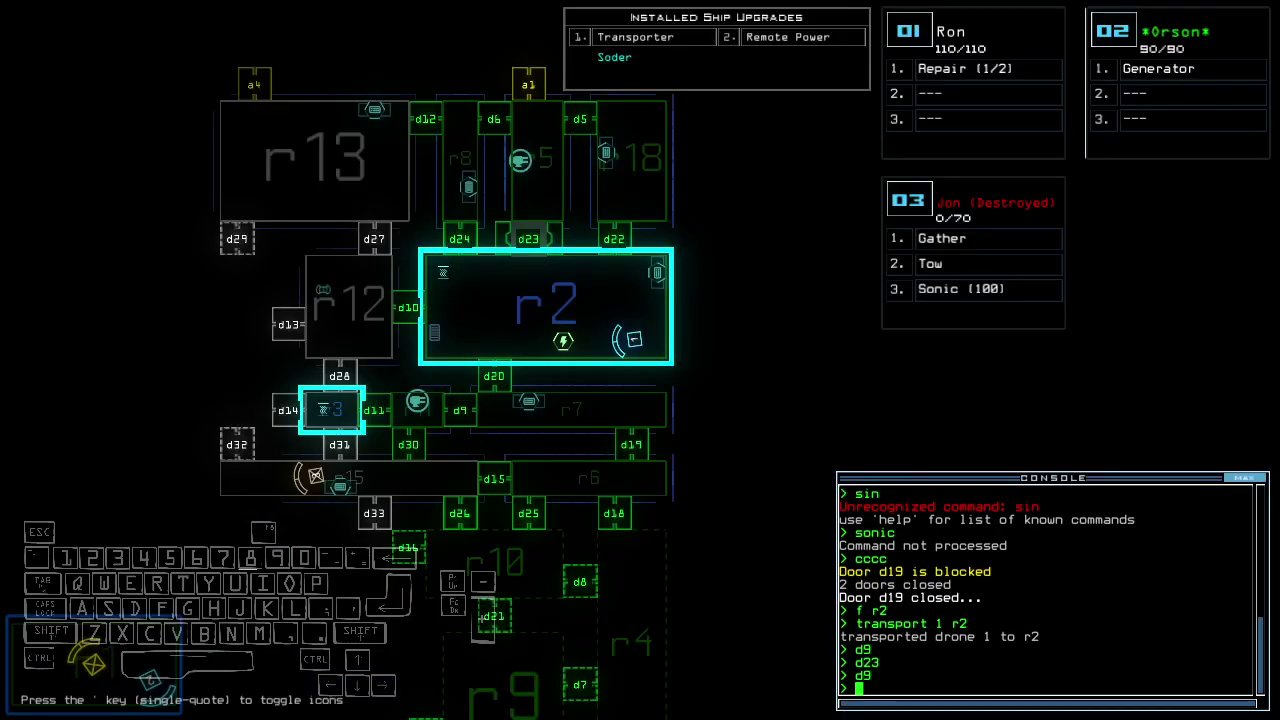
key(Tab)
text(cccc)
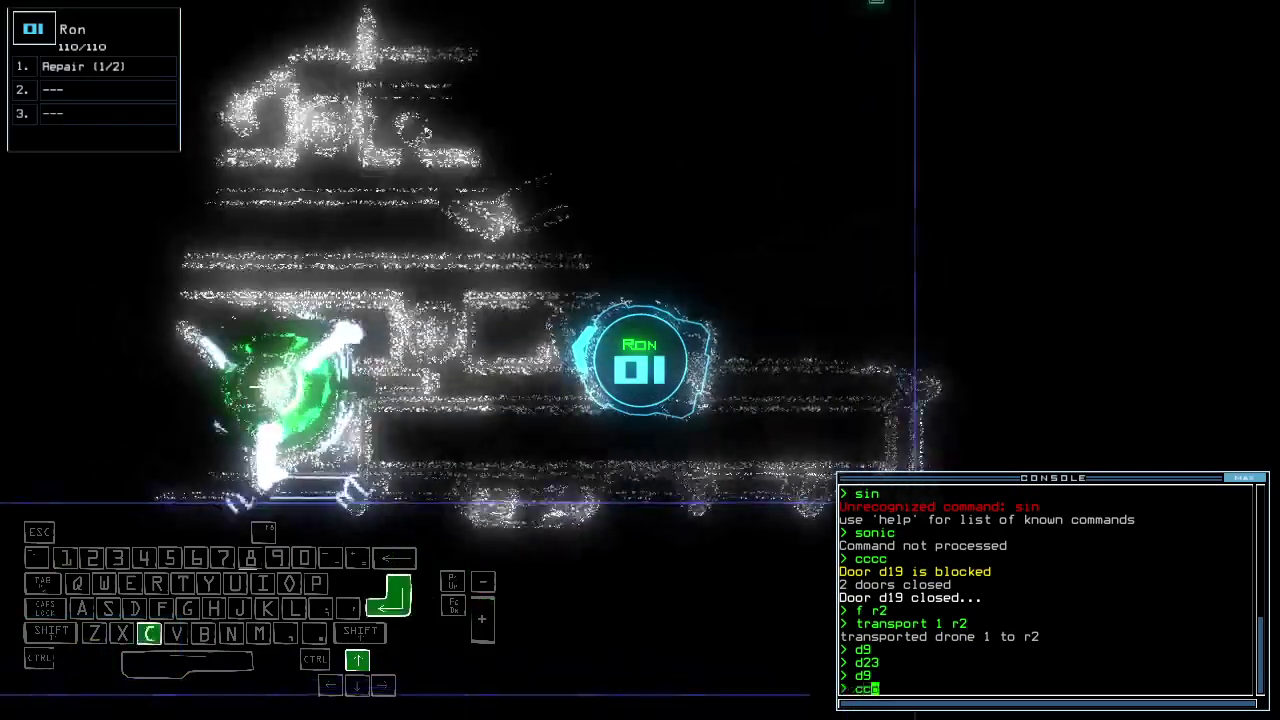
key(Return)
Drive drone 1 through door d20 and close it behind
key(Up)
key(Left)
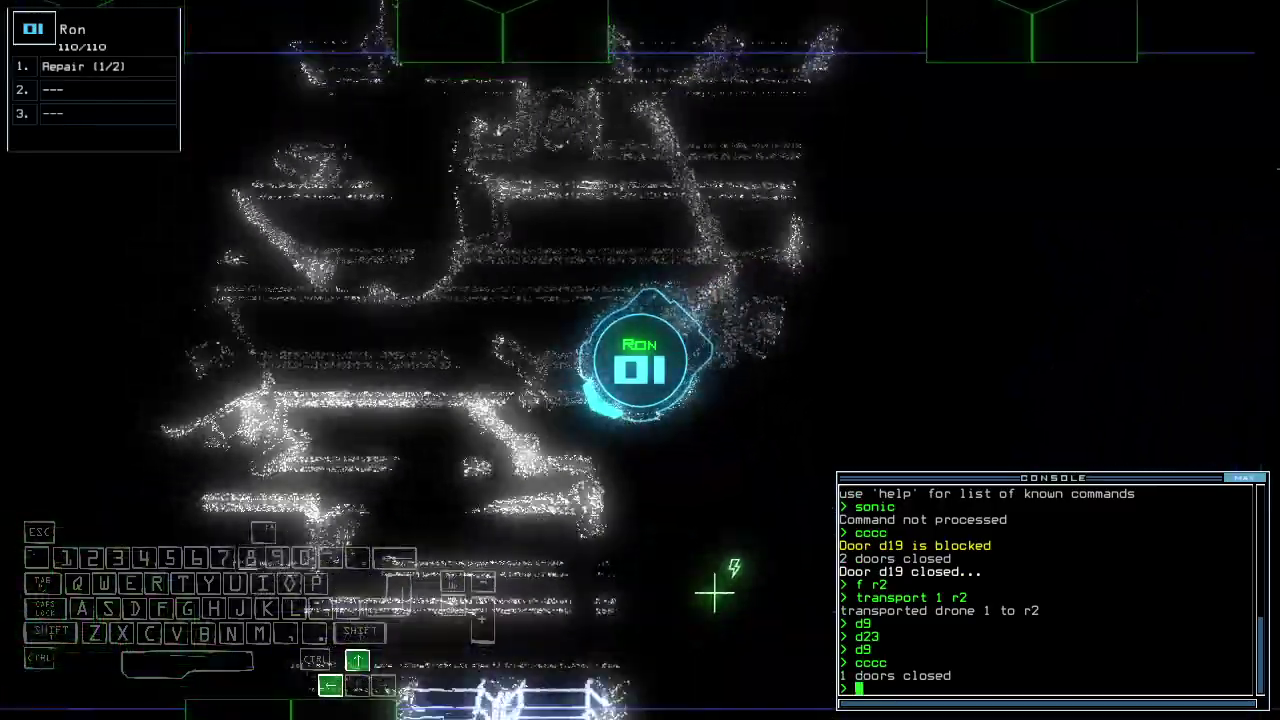
text(d2)
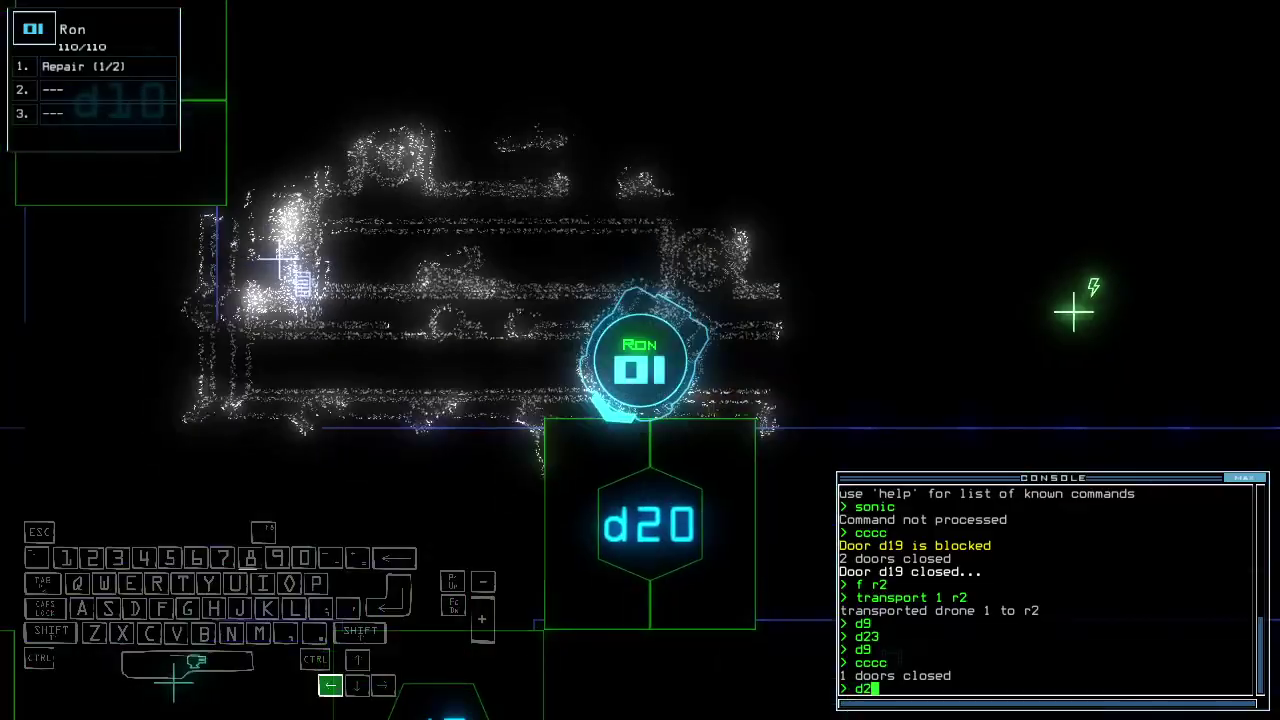
text(0)
key(Return)
key(Left)
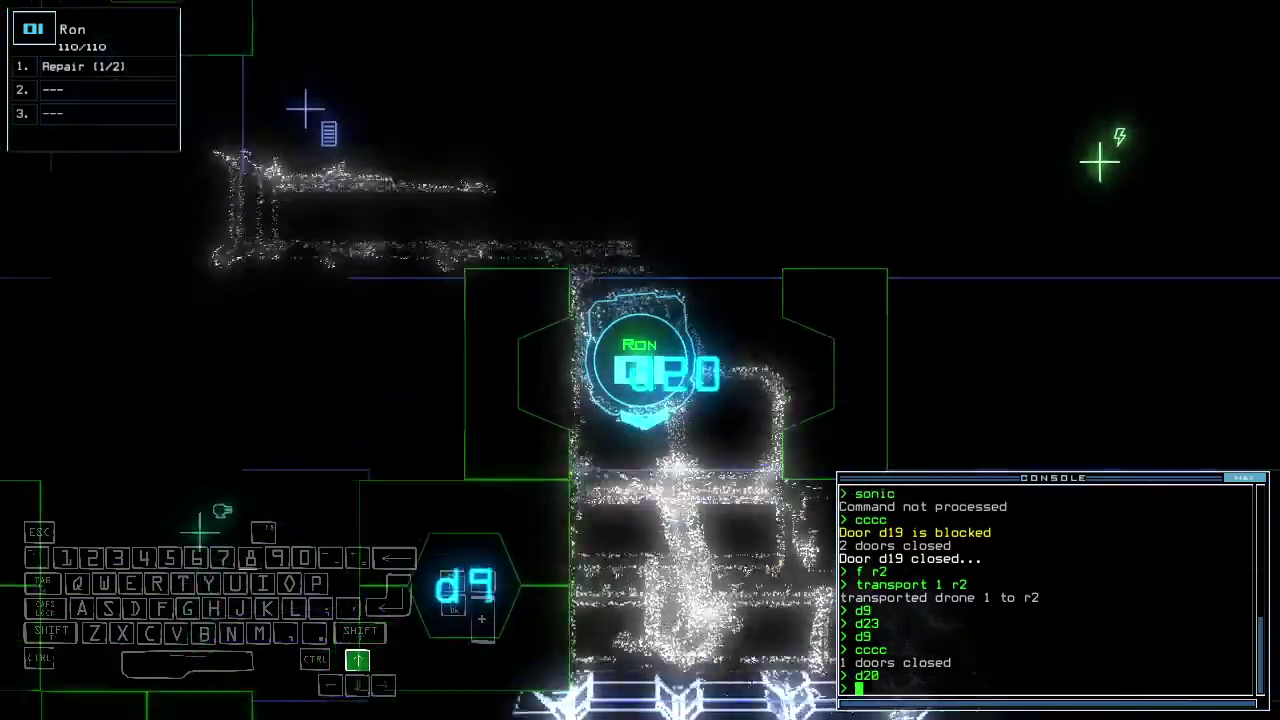
text(cccc)
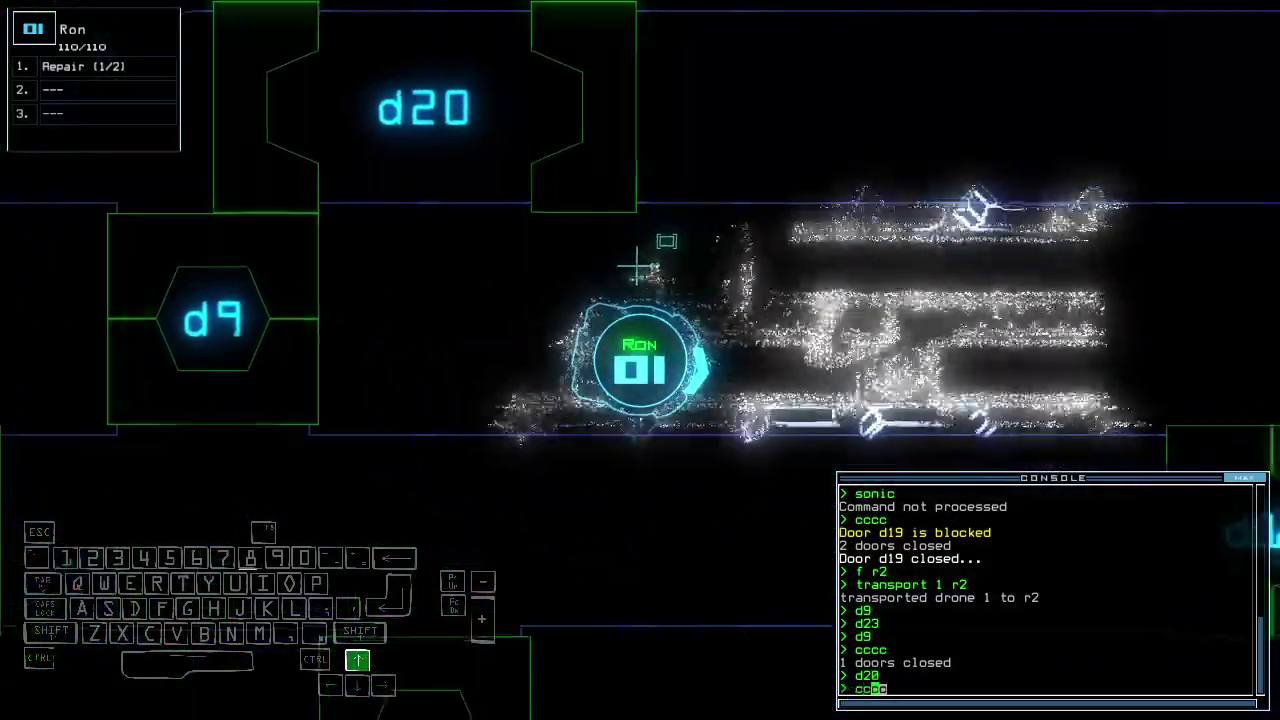
key(Return)
text(d19)
Pass drone 1 through door d19, close it behind, and open d15
key(Return)
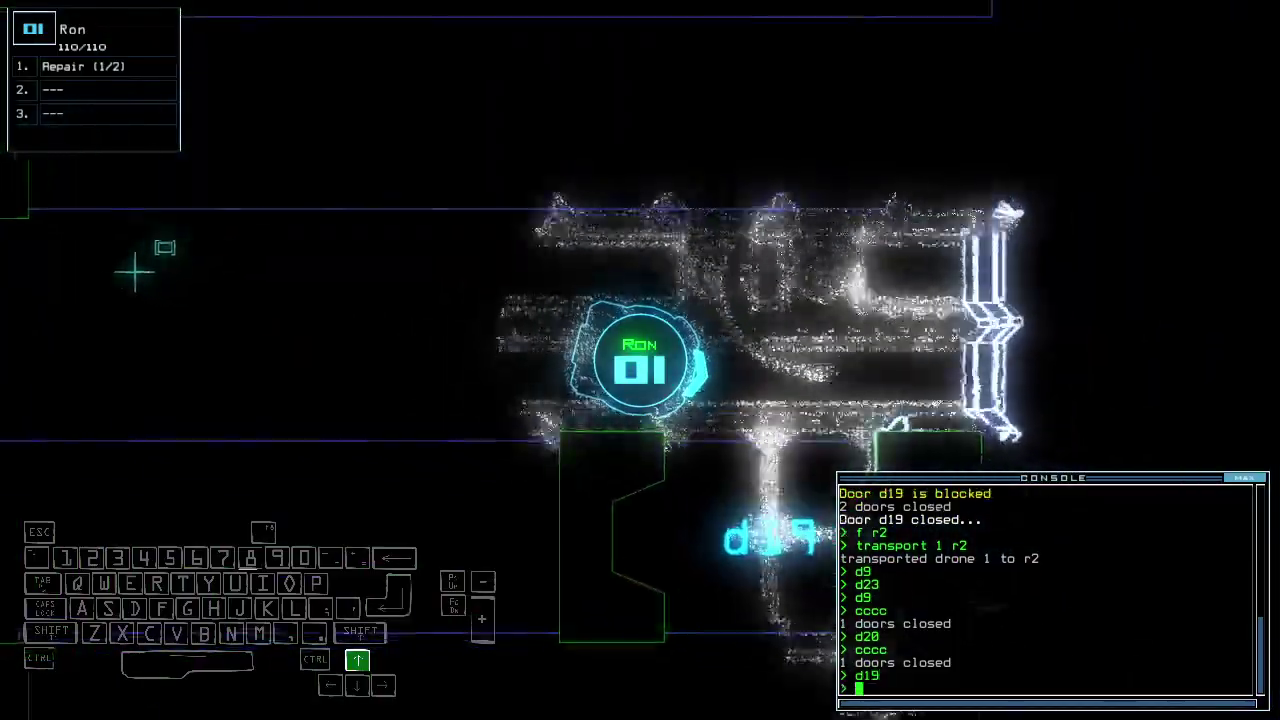
key(Right)
text(cccc)
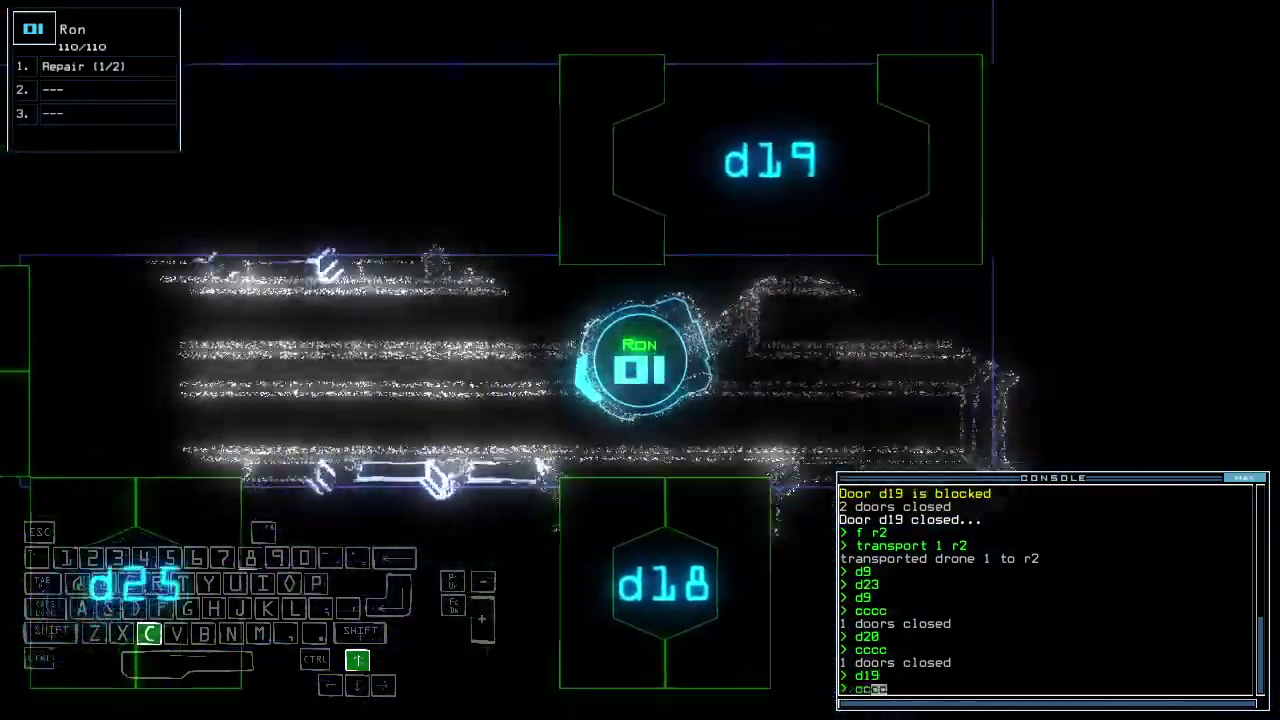
key(Return)
text(d15)
key(Return)
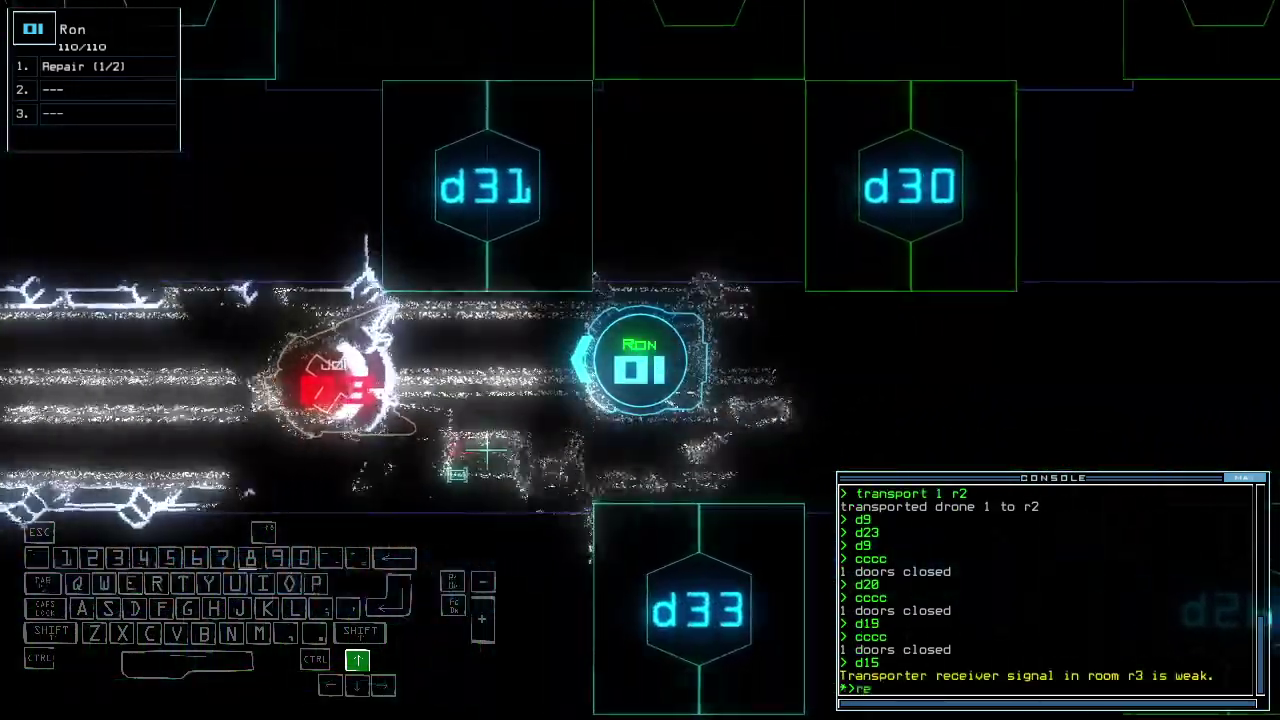
text(repair)
Try repairing drone 3's wreck, then take its Gather and Tow modules
key(Return)
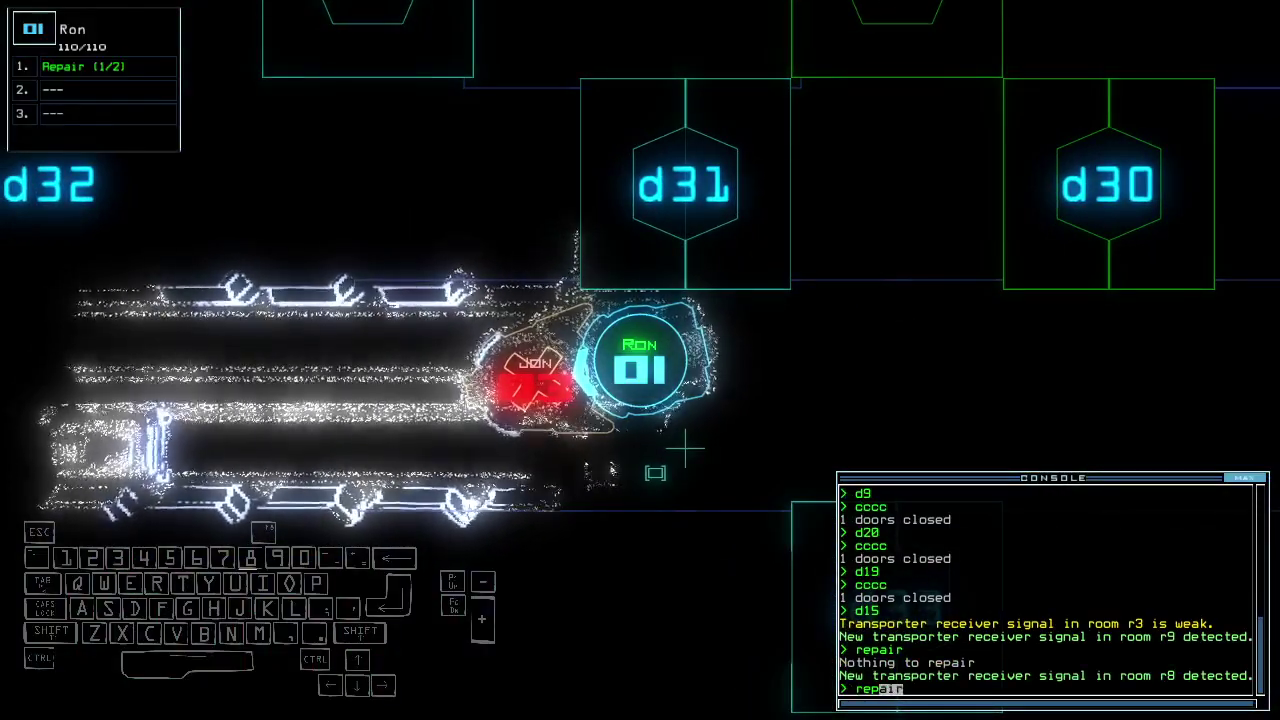
key(Tab)
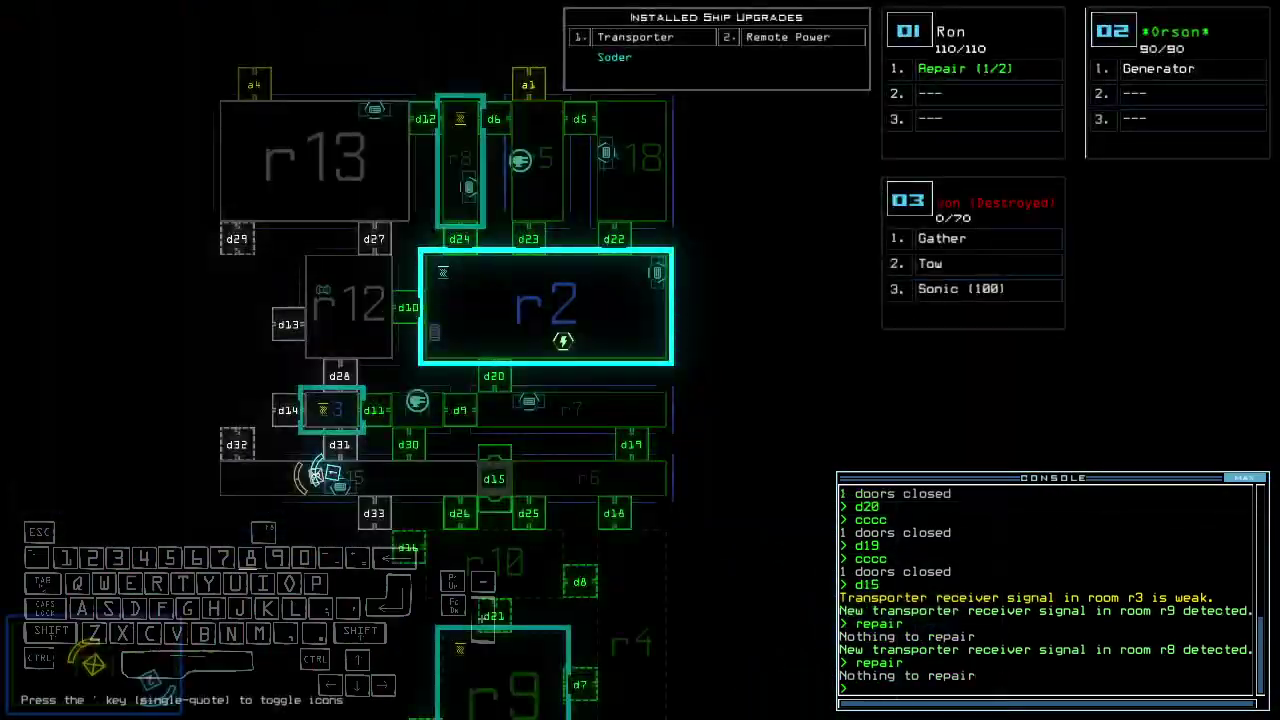
key(Tab)
text(swap)
key(Return)
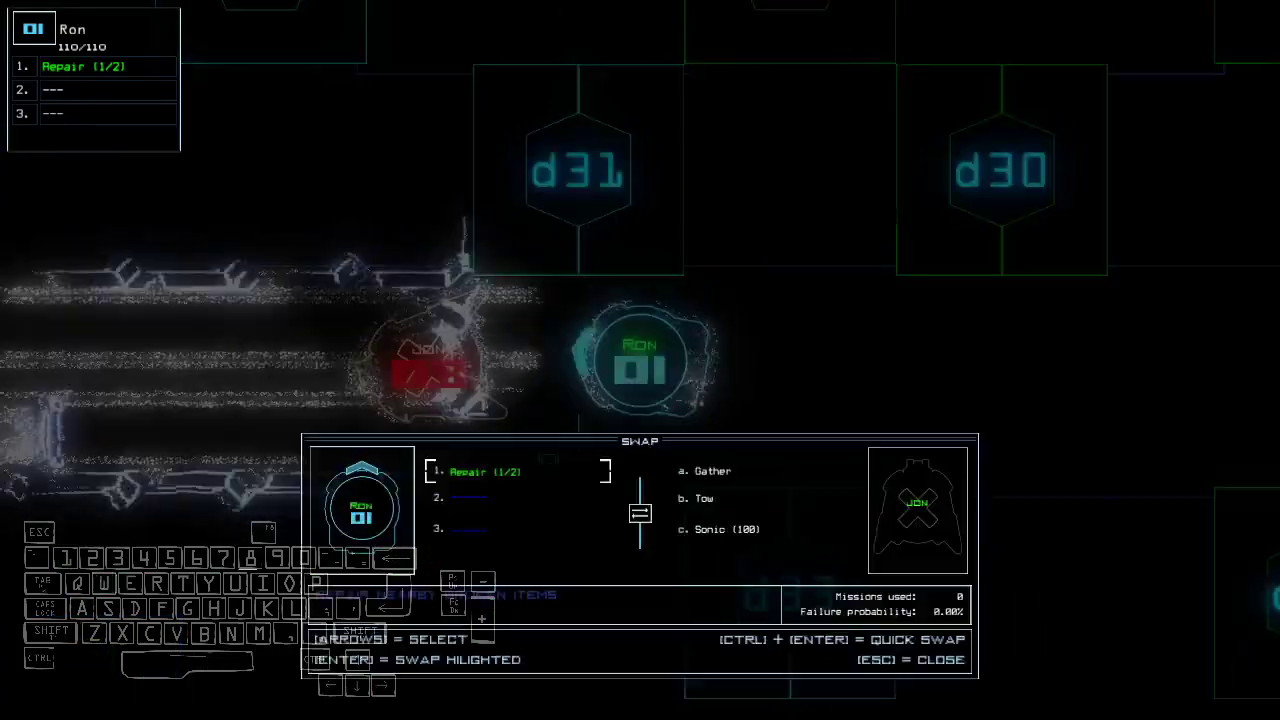
key(Down)
key(Return)
key(Right)
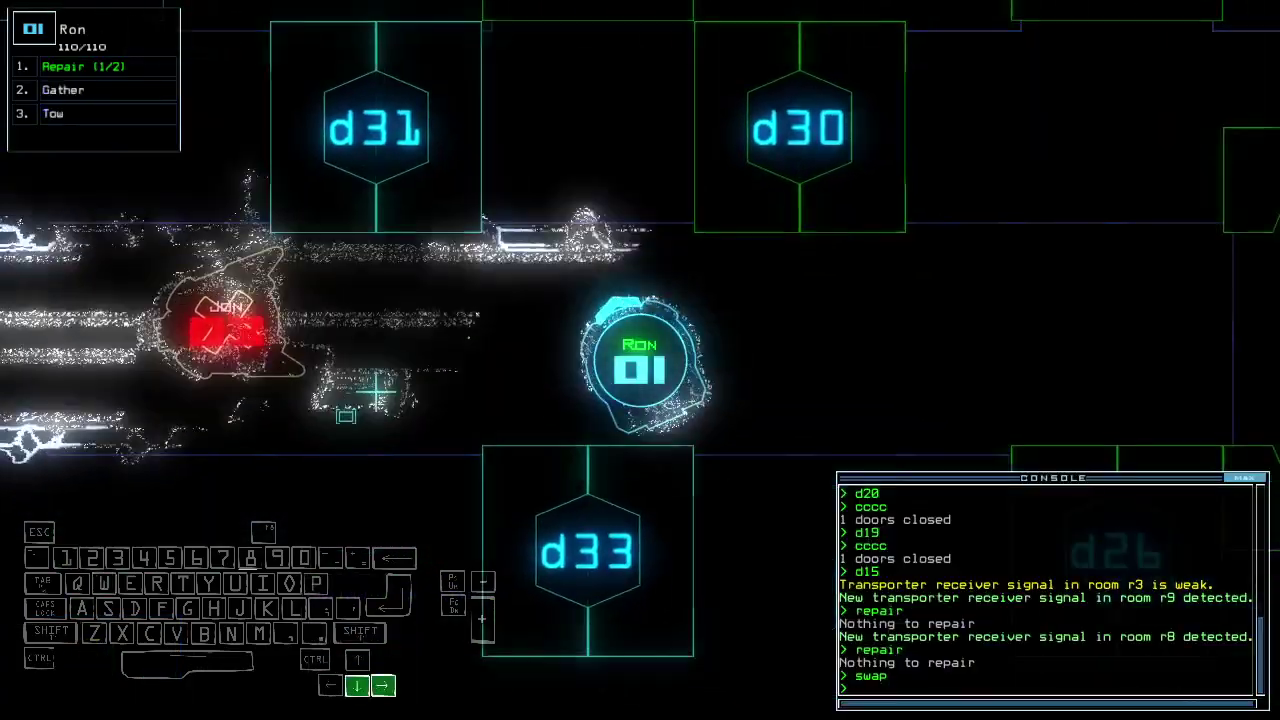
Drive Ron back through doors d15, d19 and d20, closing doors behind him
key(Up)
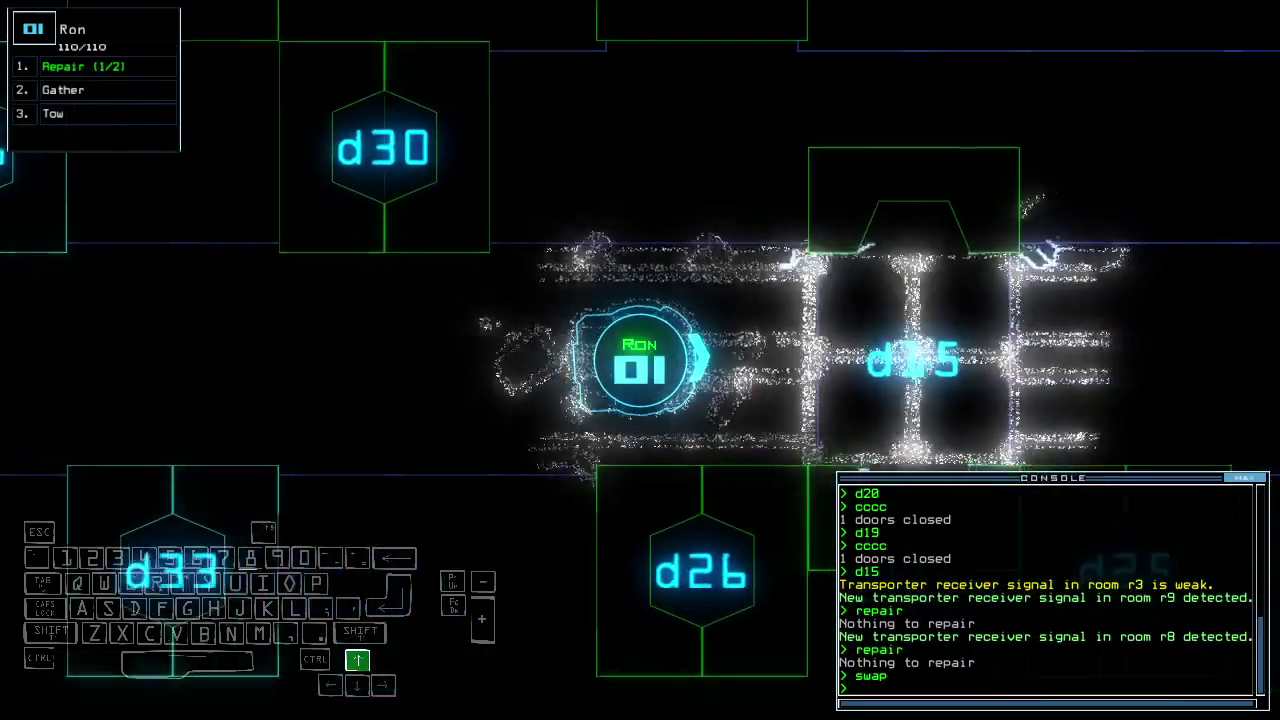
key(Left)
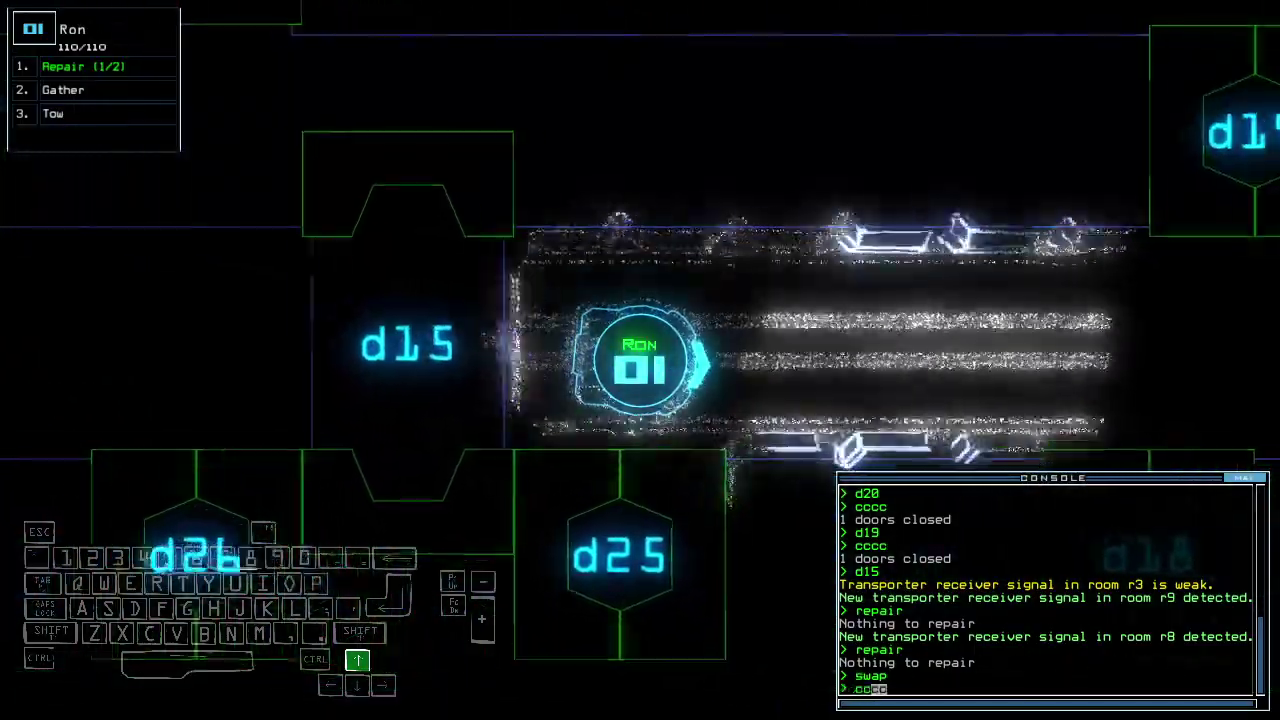
text(cccc)
key(Return)
text(d19)
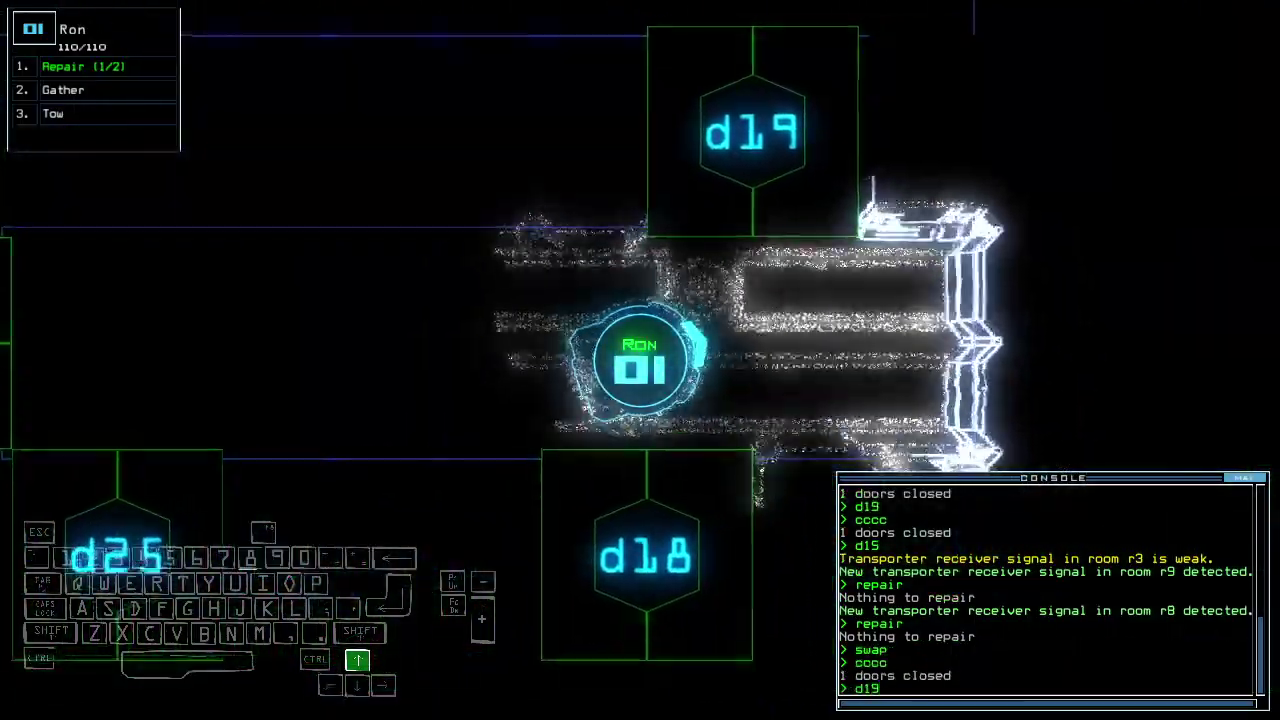
key(Return)
key(Left)
text(cccc)
key(Return)
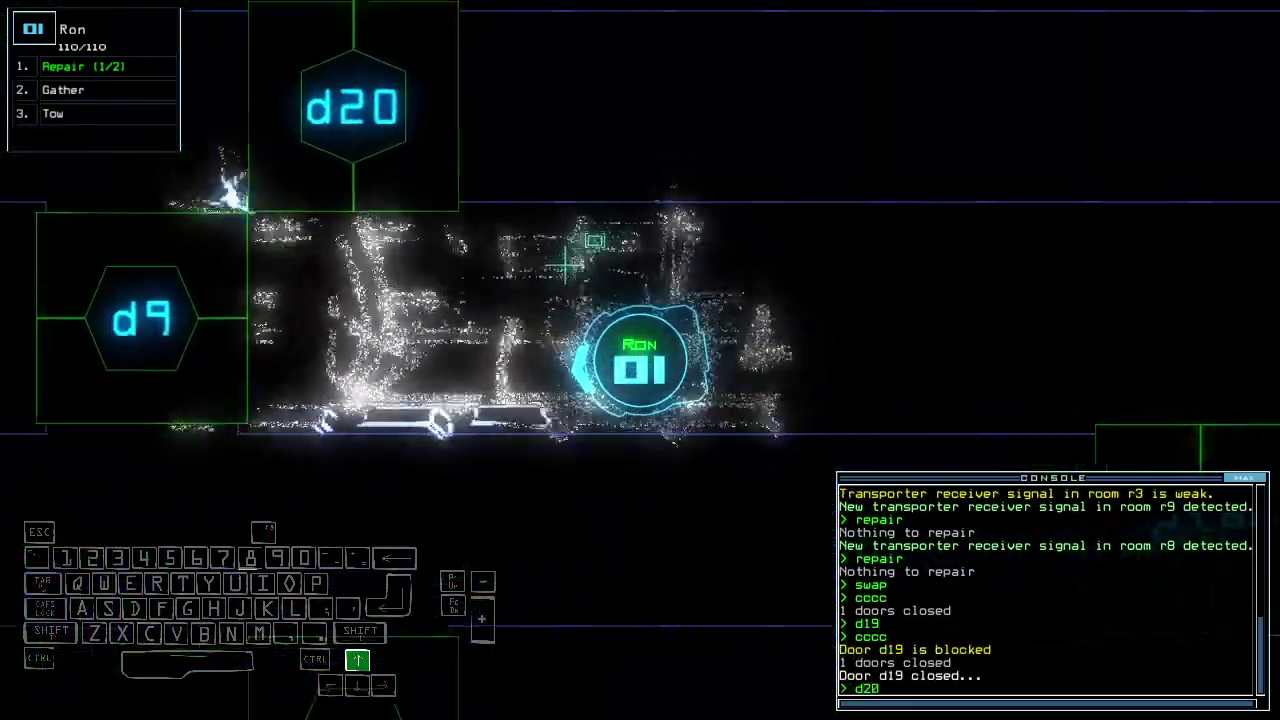
text(d20)
key(Return)
text(transport r1)
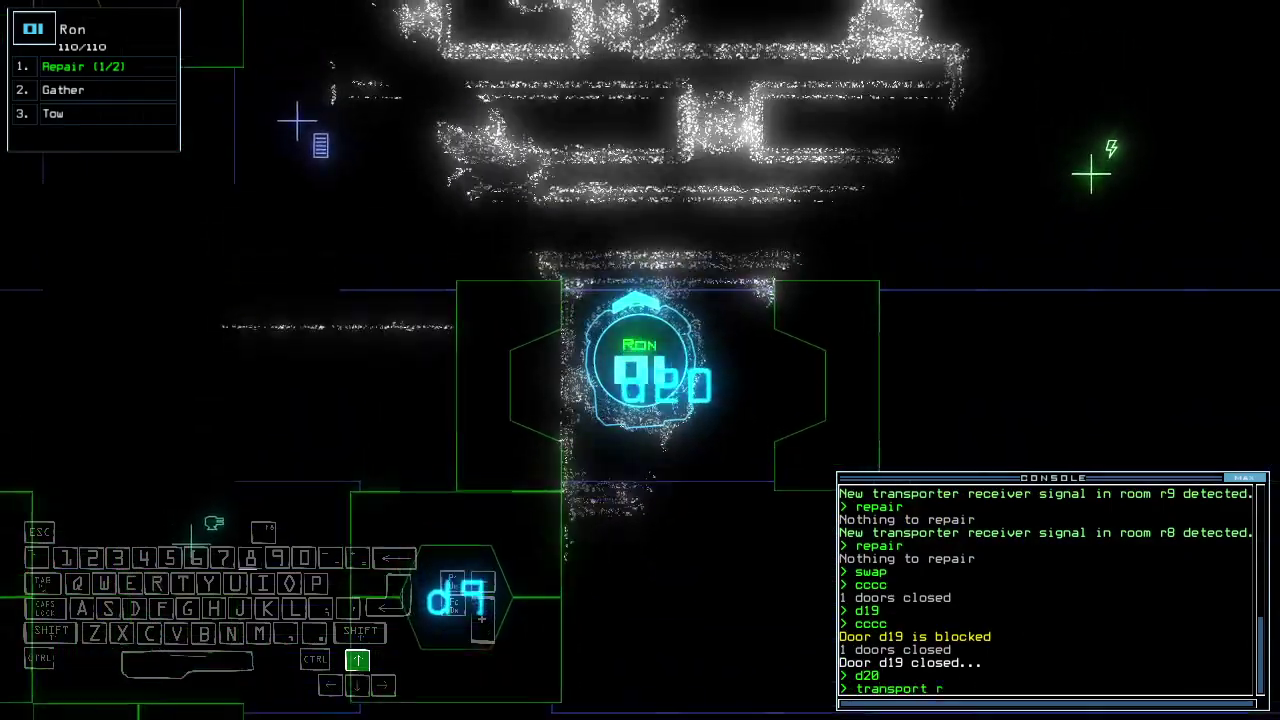
Transport Ron to r1, give his Repair module to Robby, and return him to r2
key(Return)
text(swap)
key(Return)
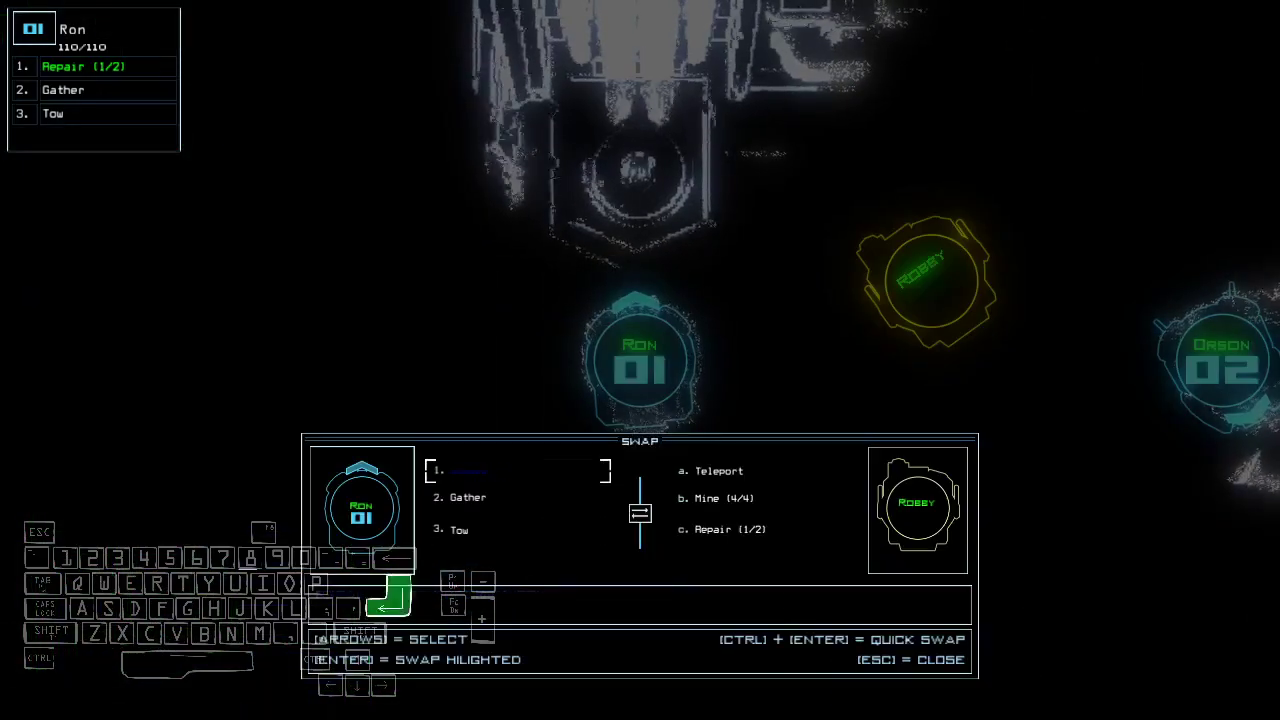
key(Escape)
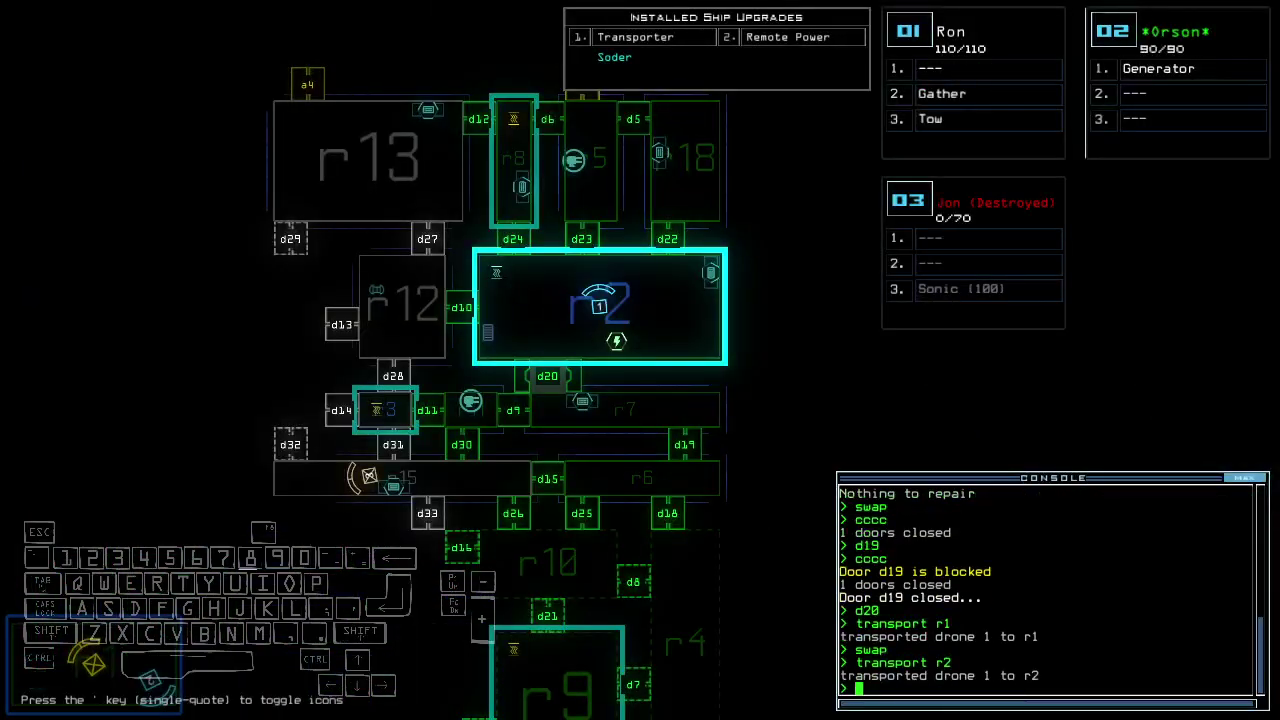
text(f r2)
Send Ron toward r2 through d19 and d15, closing the doors around him
key(Return)
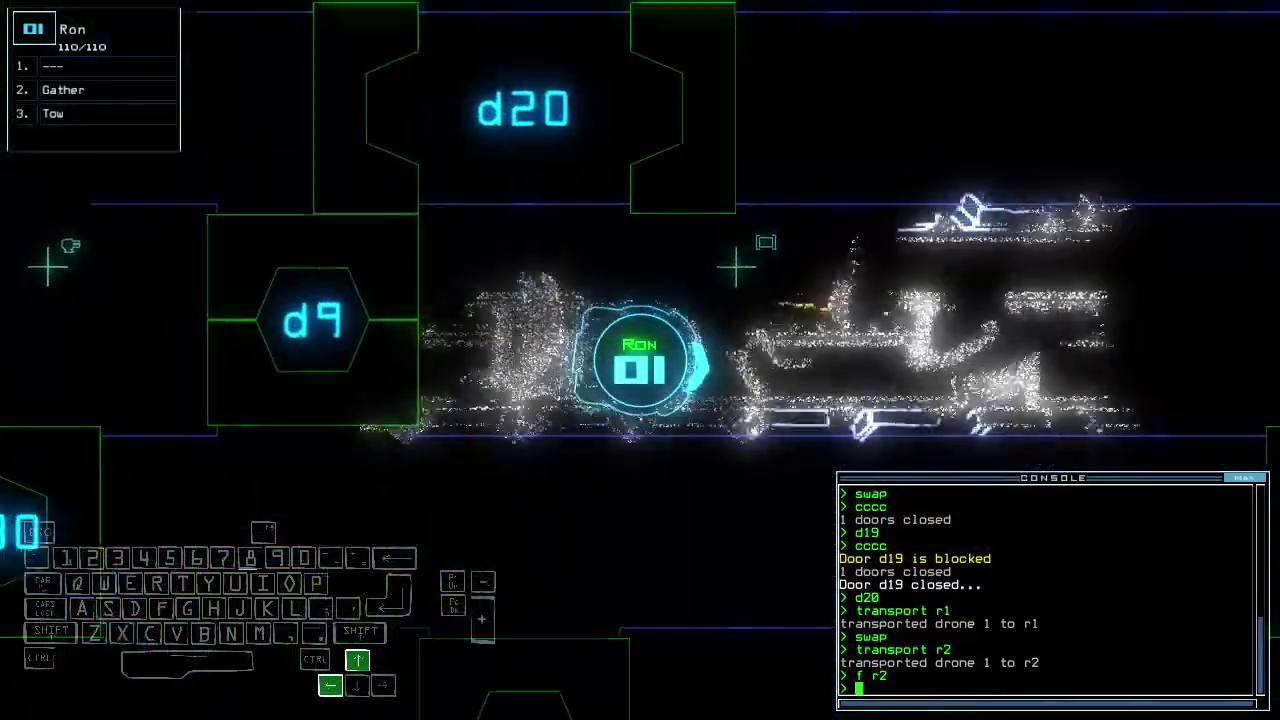
text(d19)
key(Return)
key(Right)
key(Left)
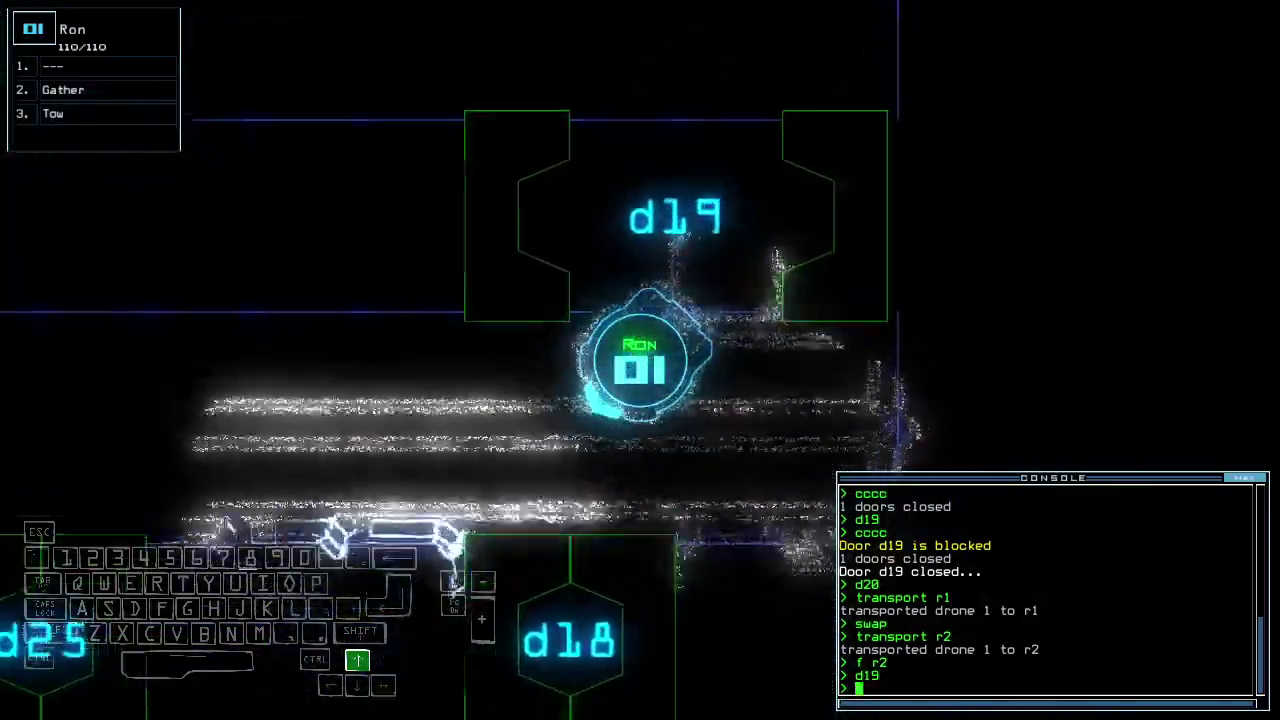
text(cccc)
key(Return)
text(d15)
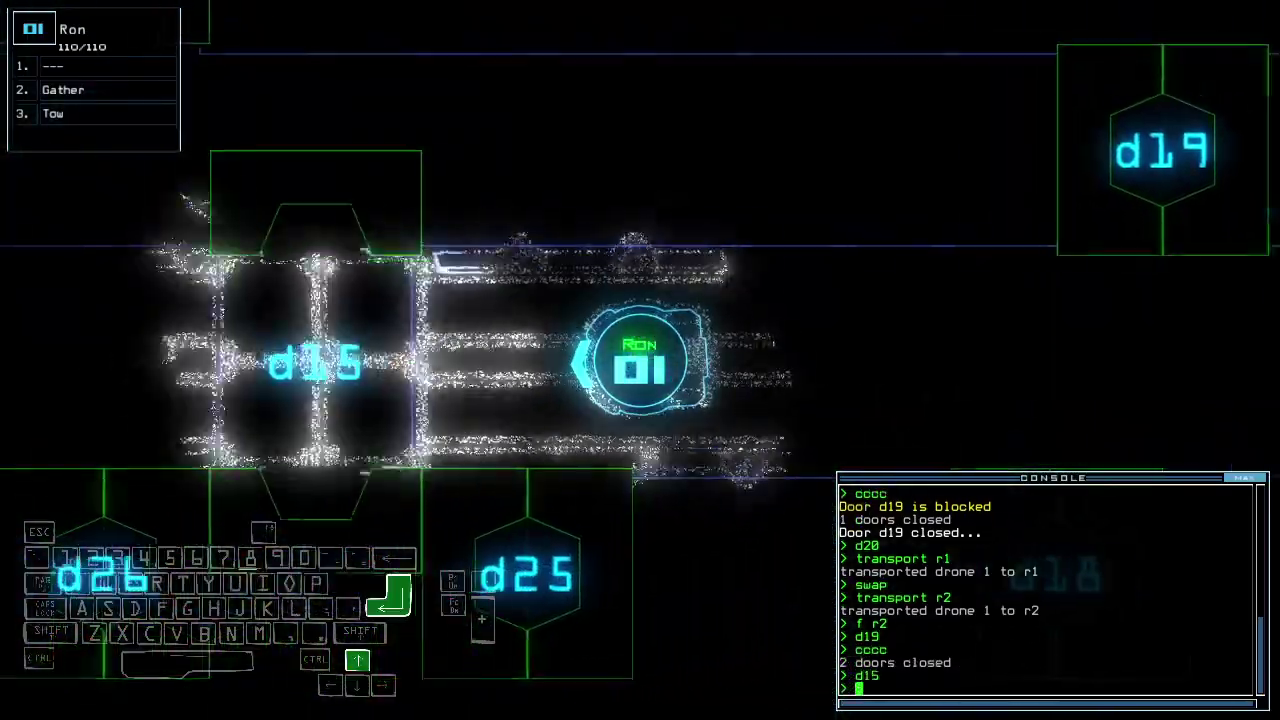
key(Return)
text(swap)
Move wrecked drone Jon's Sonic module into Ron's empty slot
key(Return)
key(Down)
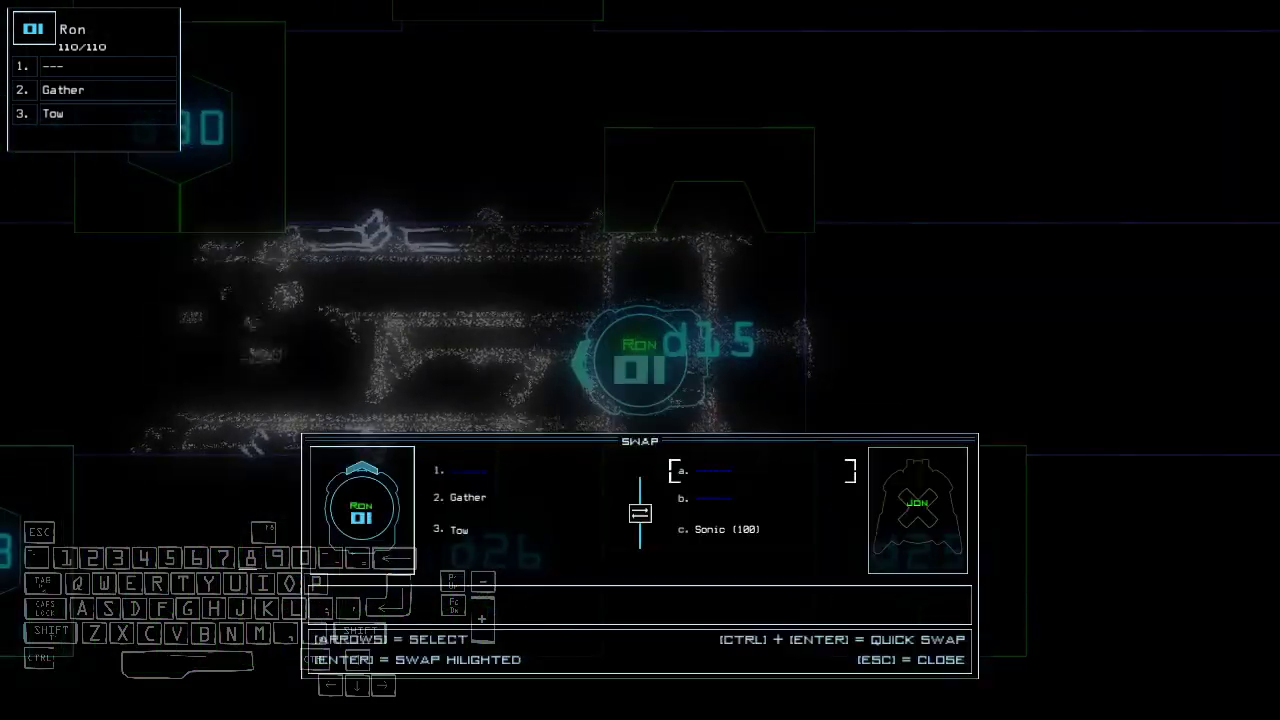
key(Return)
key(Left)
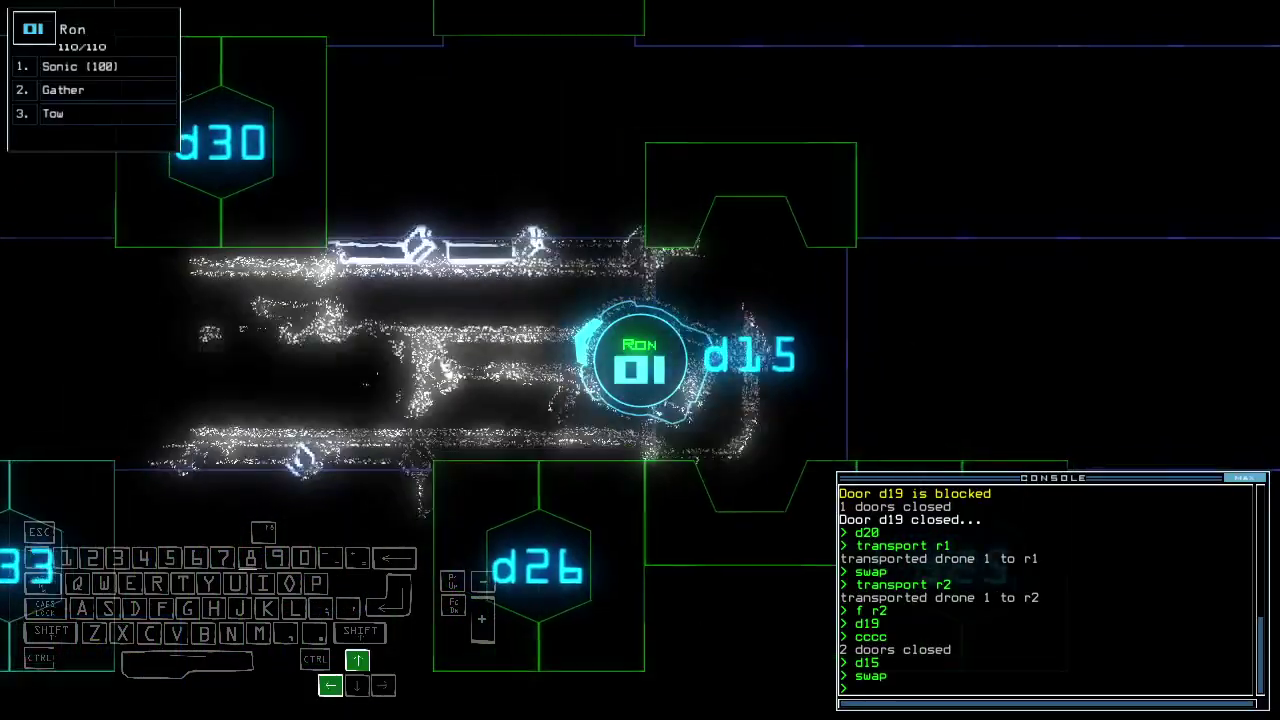
text(6)
Drive Ron back through d26 and d15, check mission time, and reopen d19
key(Return)
text(cccc)
key(Return)
key(Left)
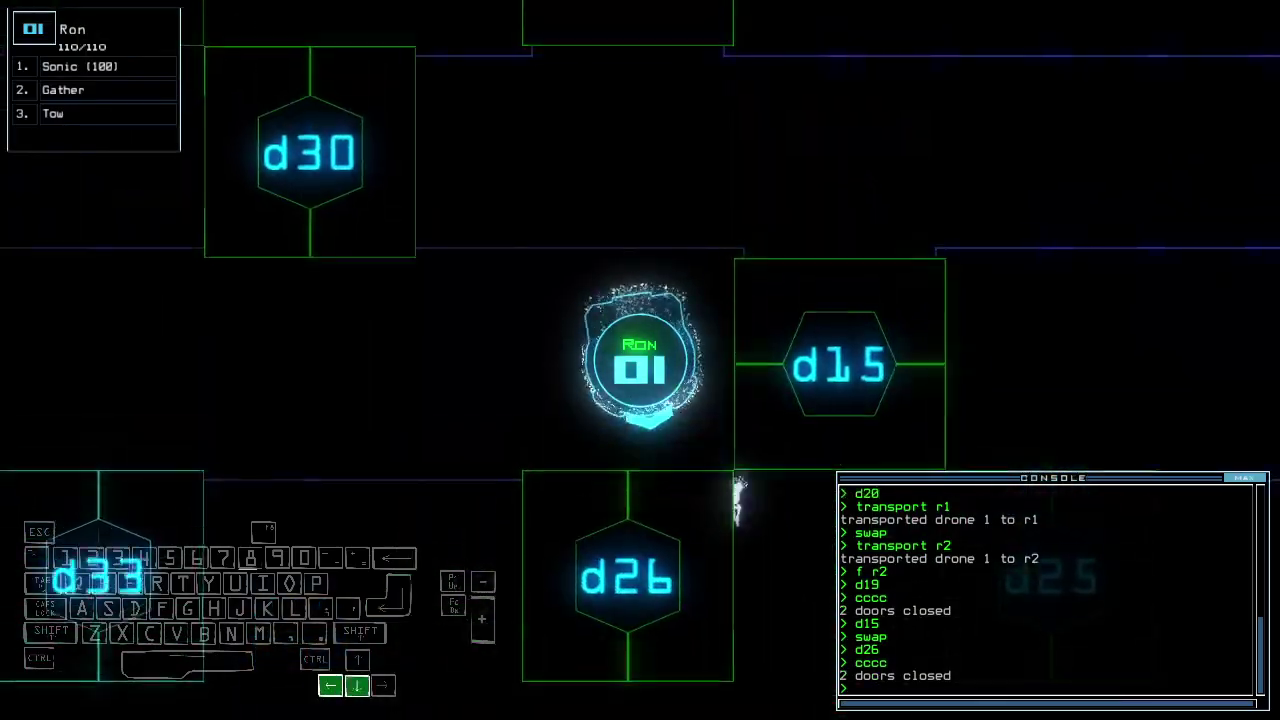
text(d15)
key(Return)
key(Up)
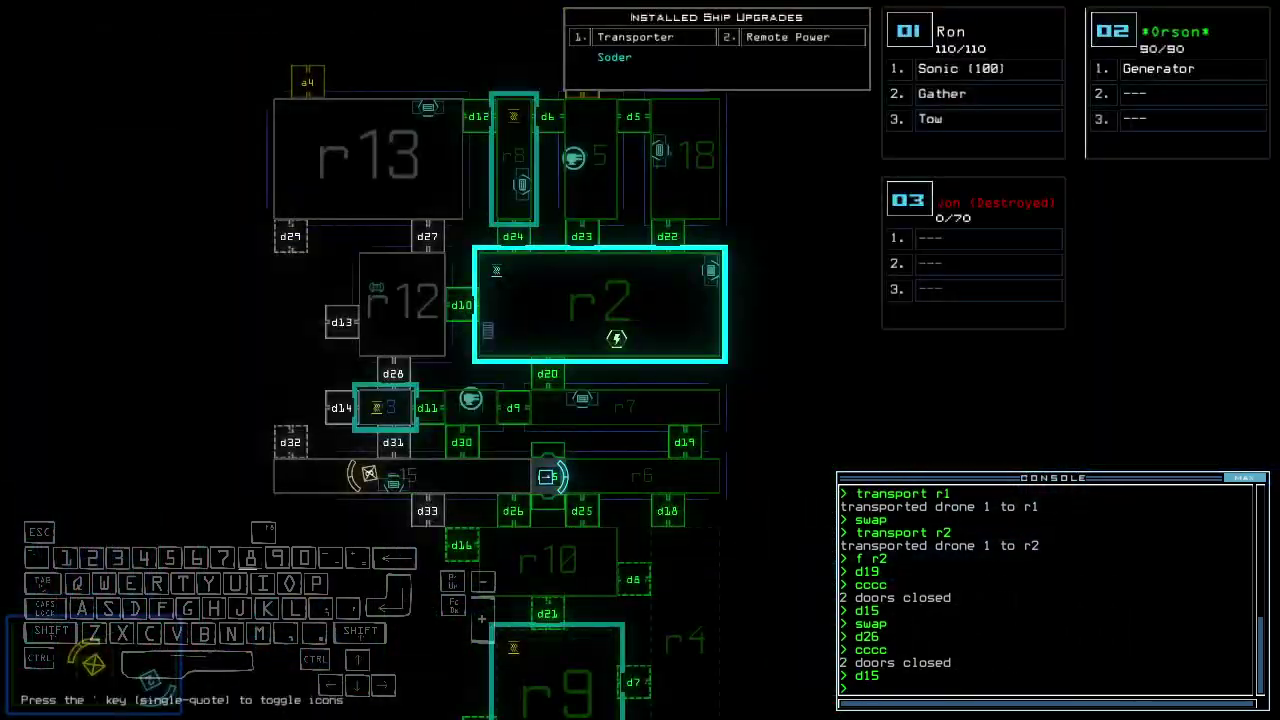
key(Up)
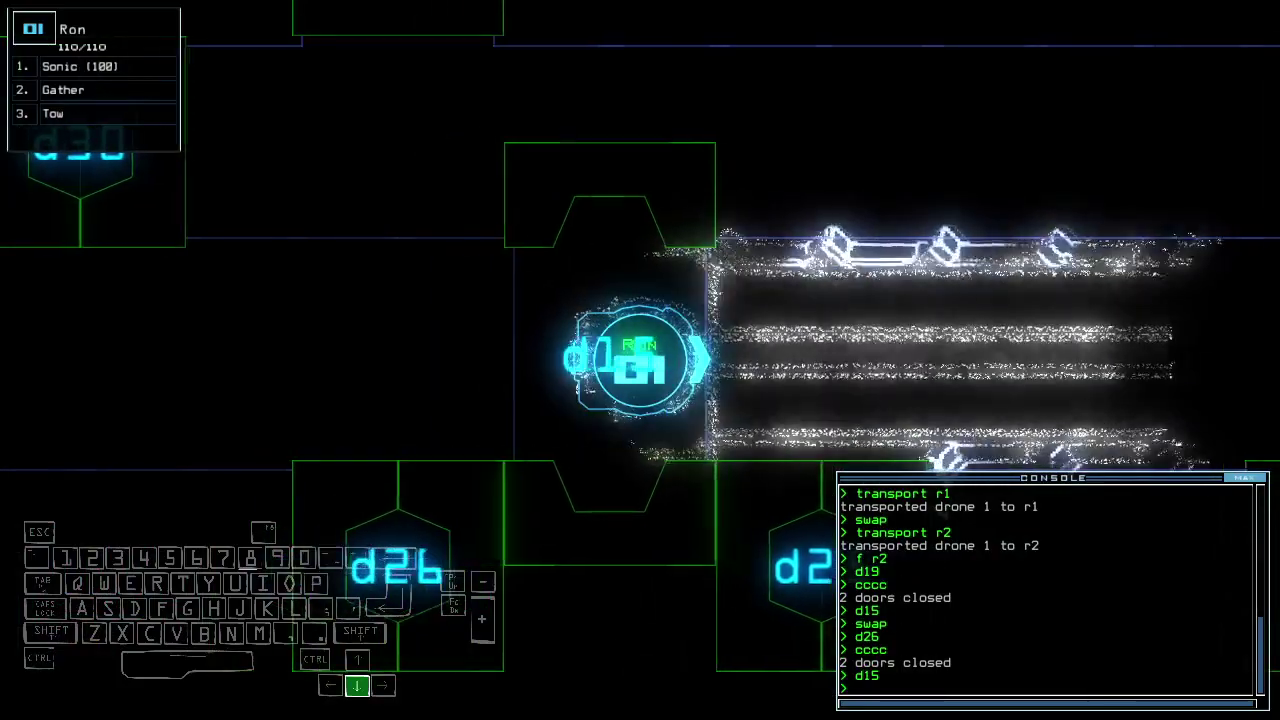
text(te)
key(Return)
key(Up)
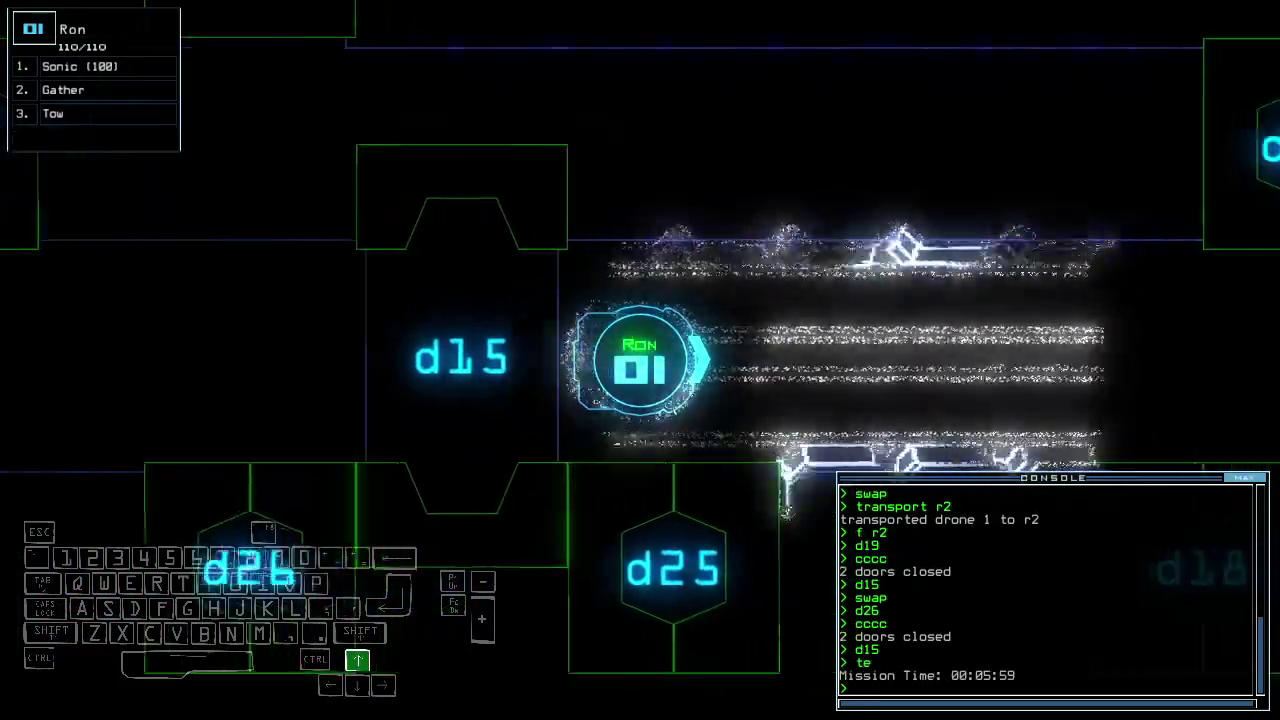
text(d19)
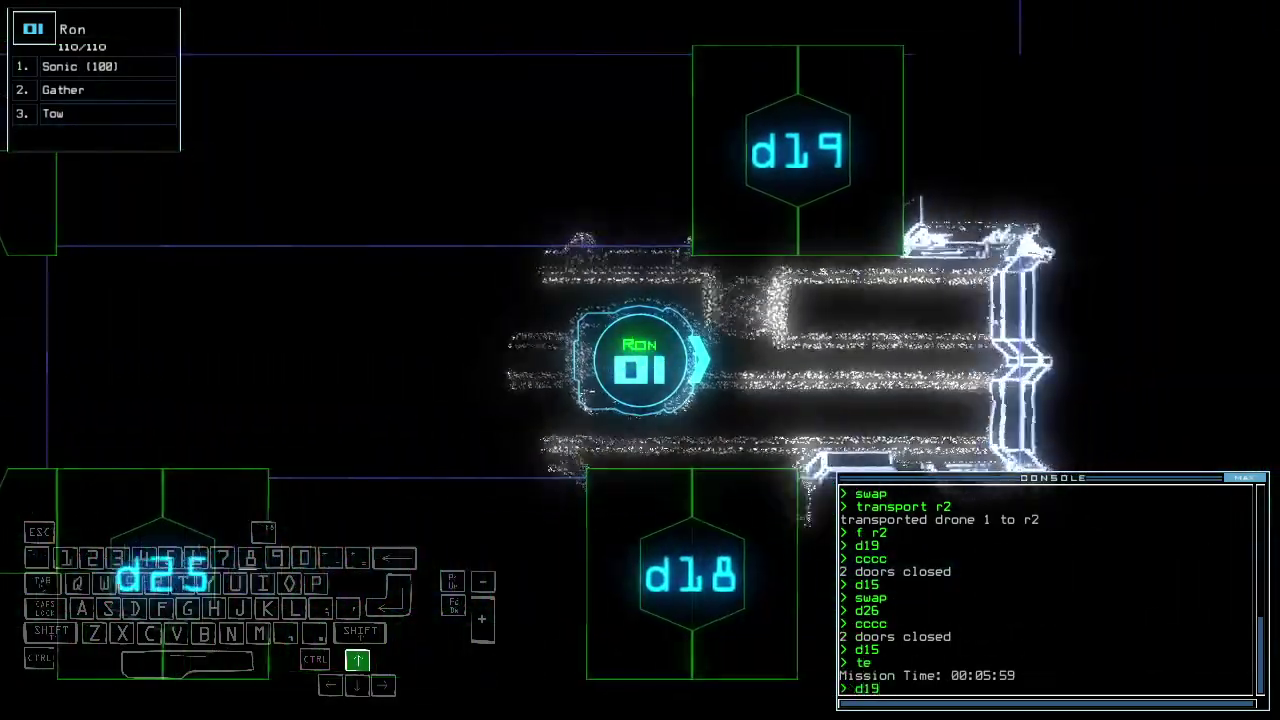
key(Return)
text(d15)
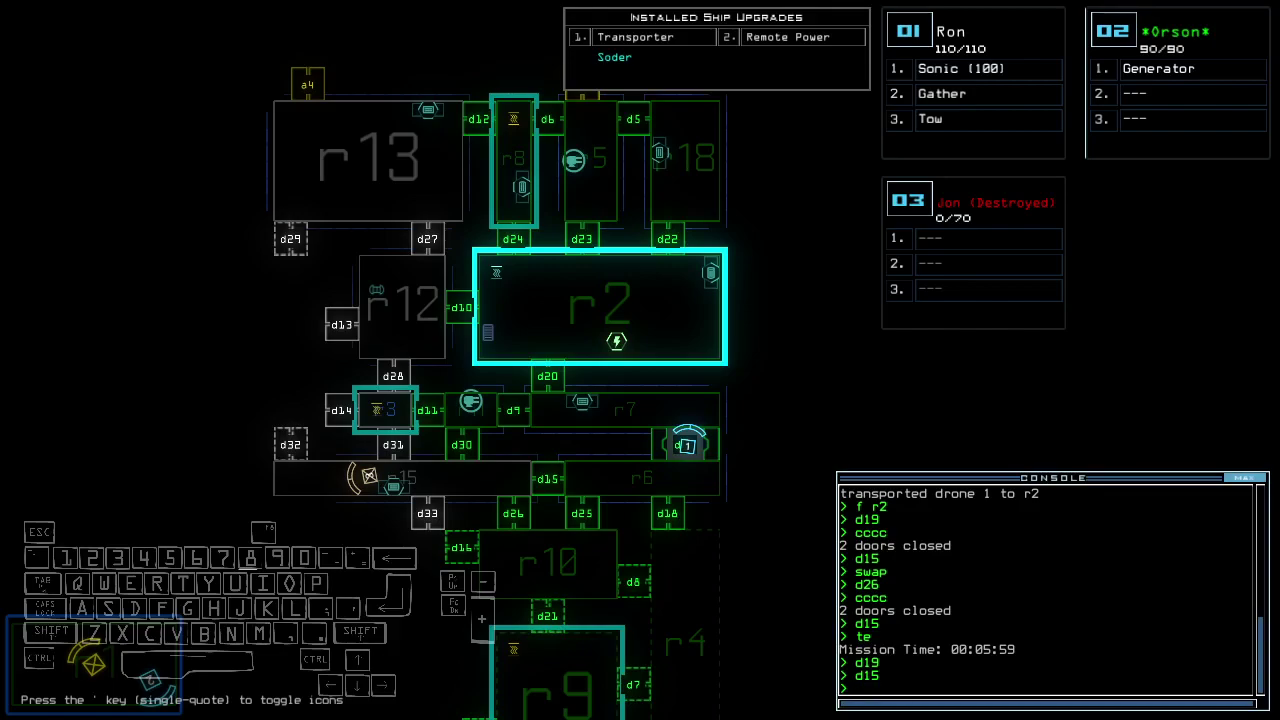
Drive Ron through doors d15, d26 and d25, closing doors behind him
key(Down)
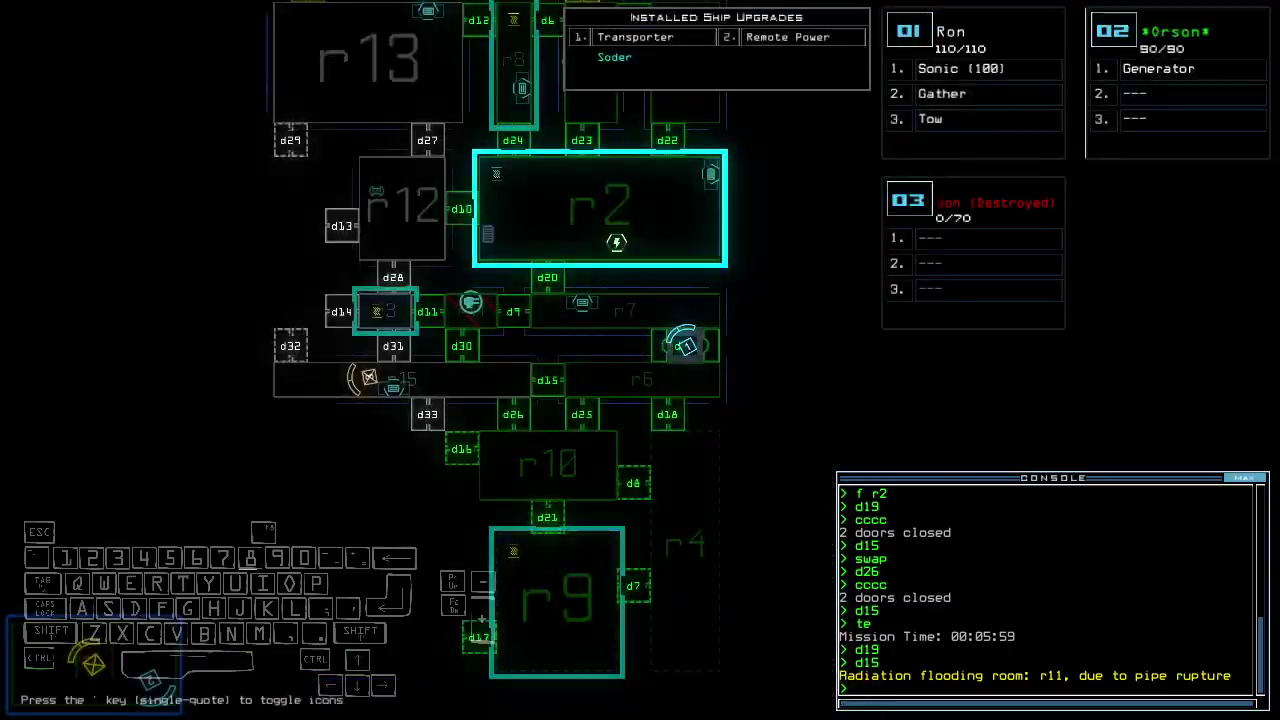
key(1)
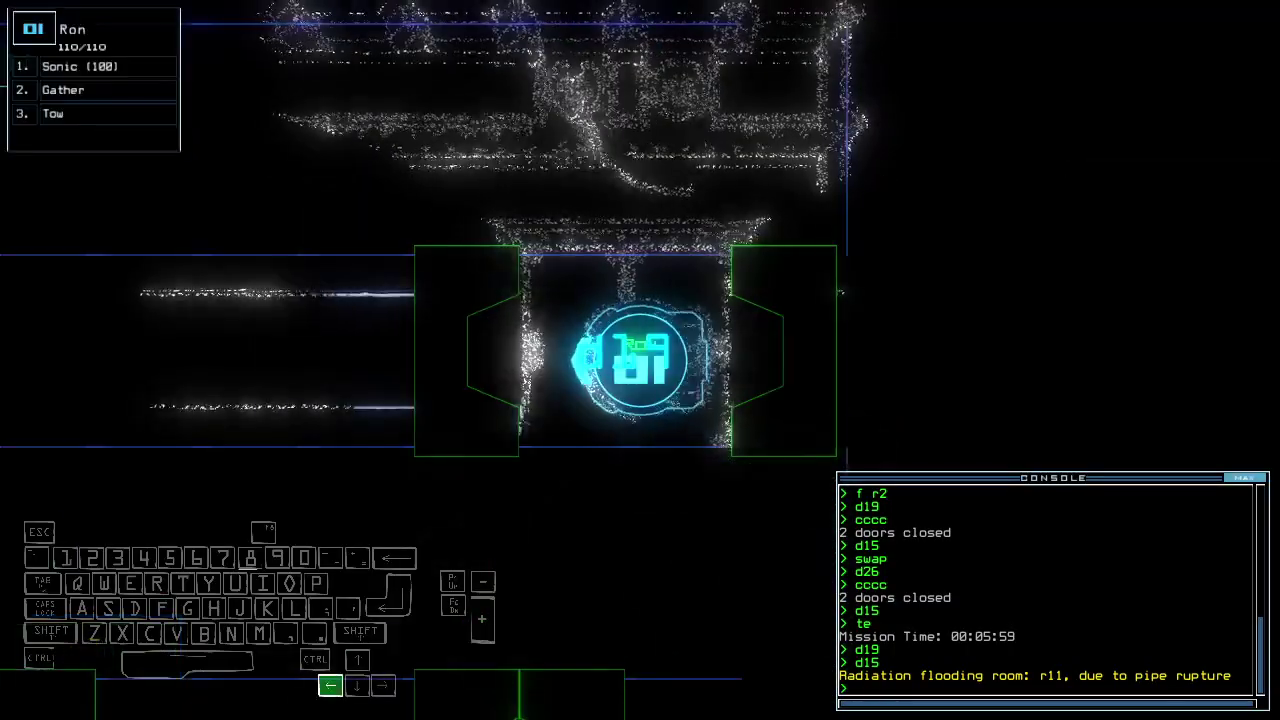
key(Up)
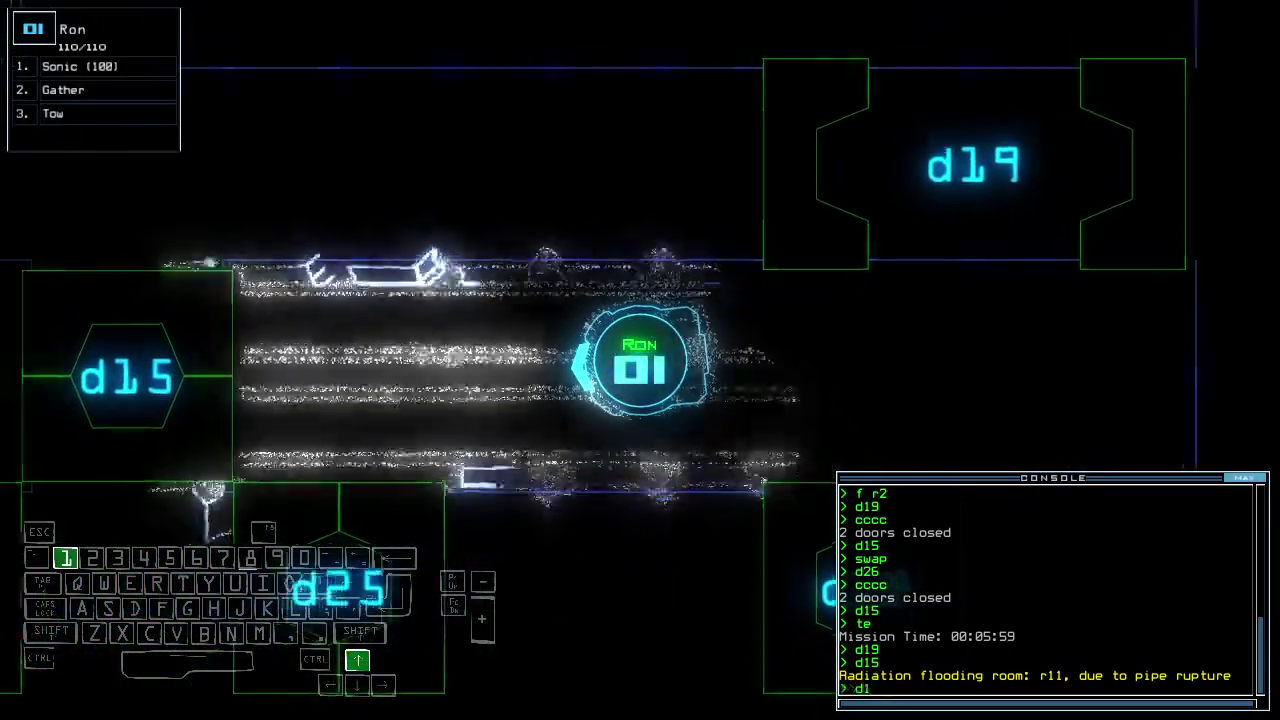
text(d15)
key(Return)
text(d2)
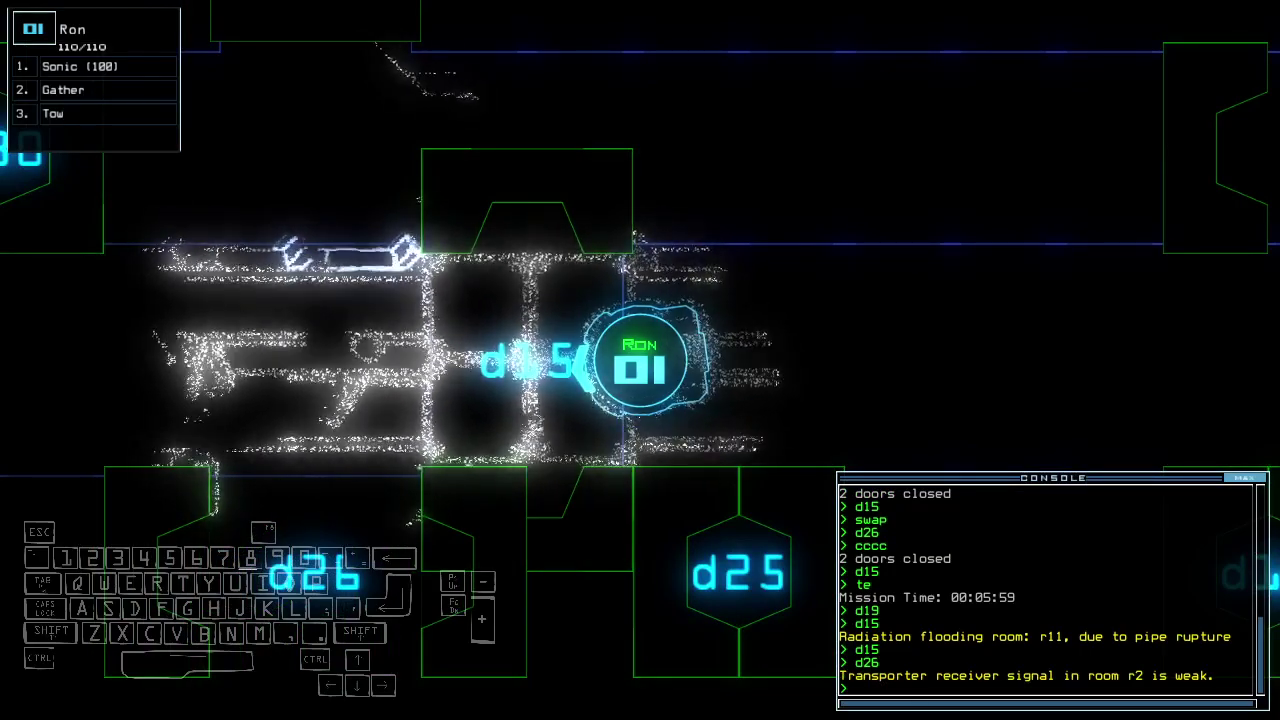
text(cccc)
key(Return)
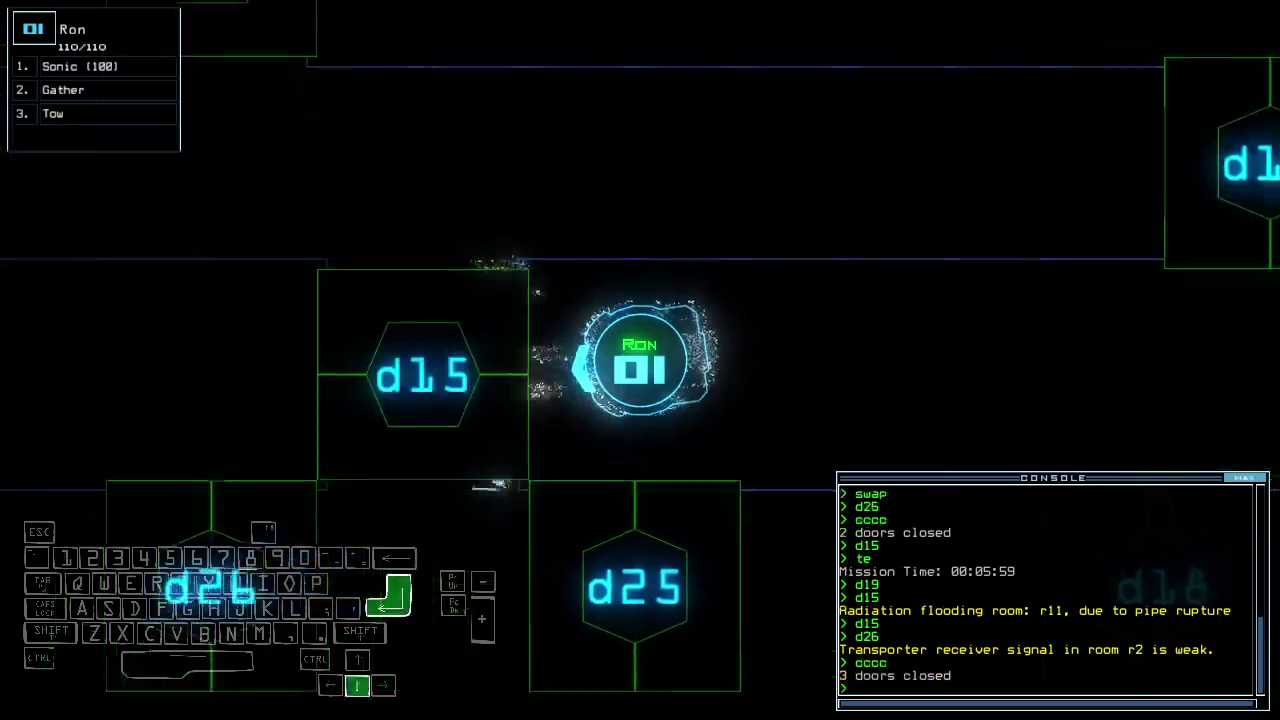
key(Right)
key(Down)
text(d25)
key(Return)
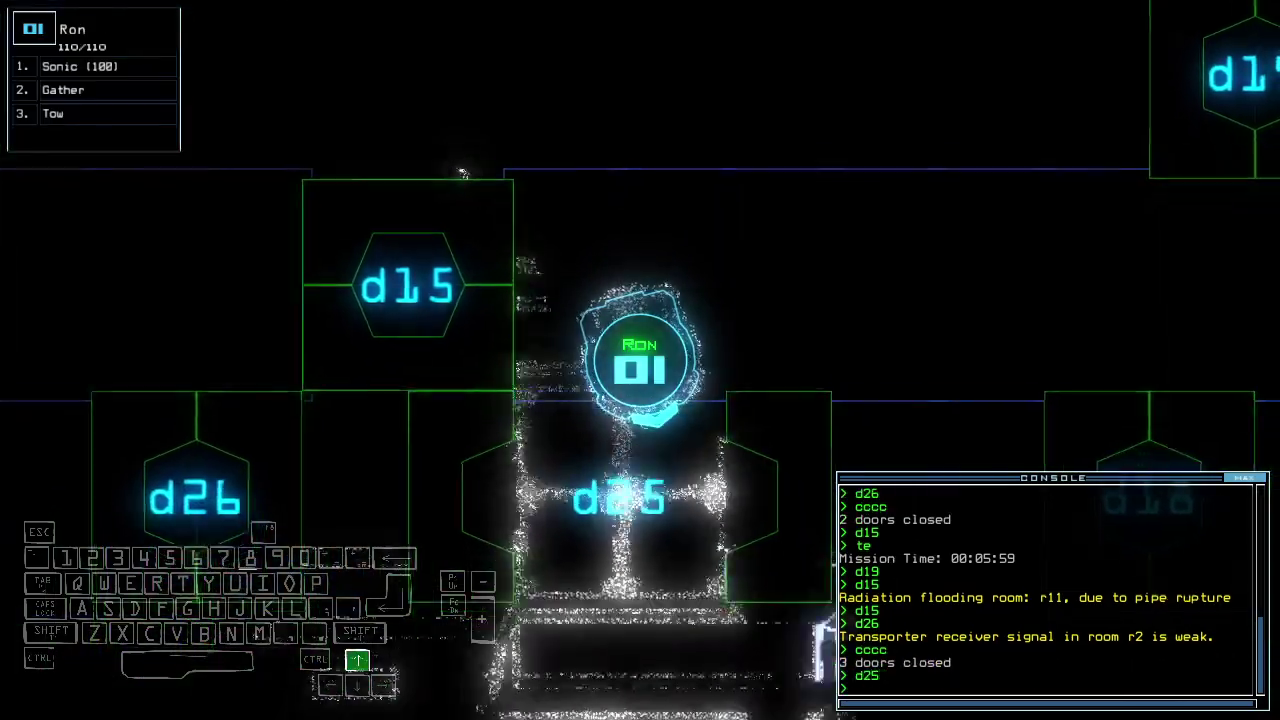
key(Down)
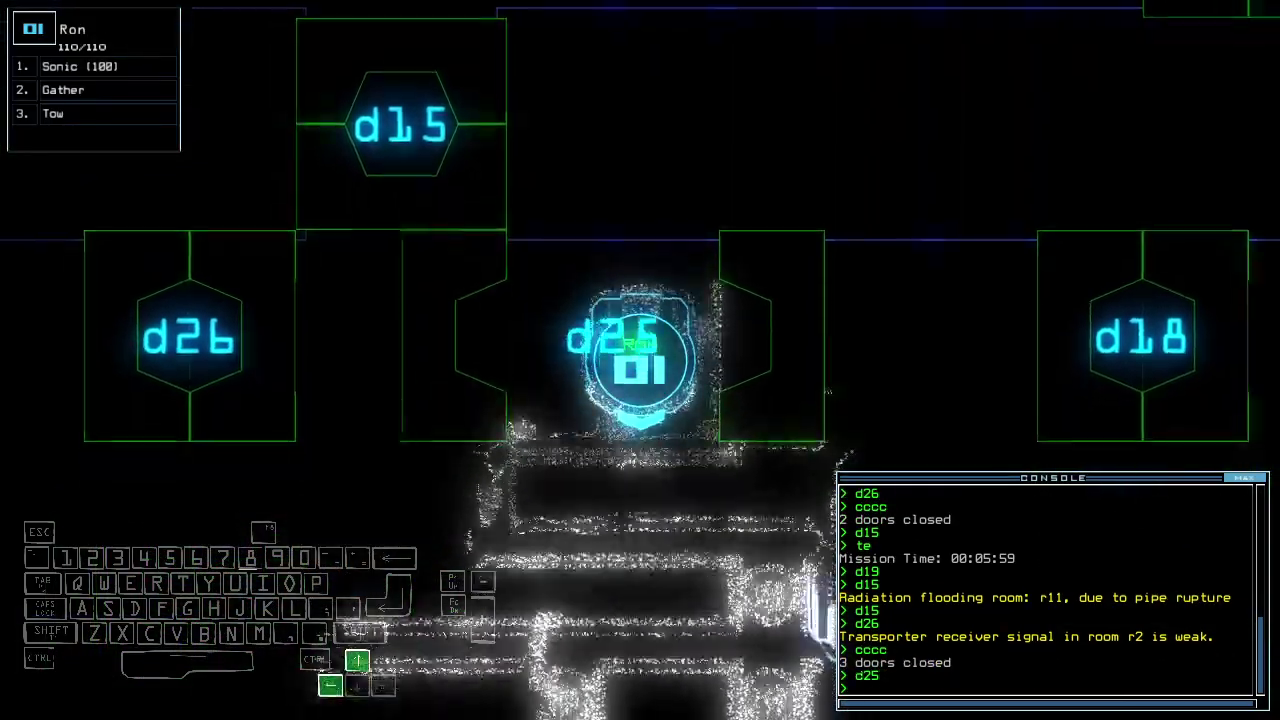
key(Left)
text(cccc)
key(Return)
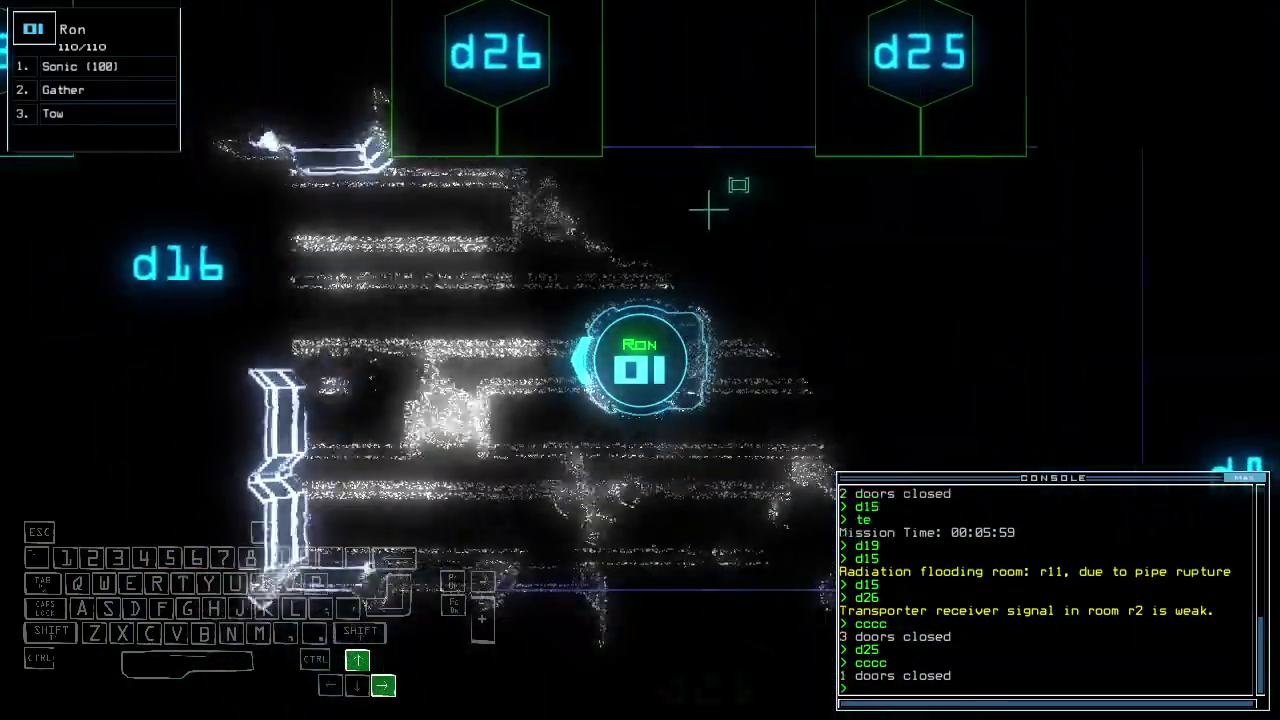
text(d16 )
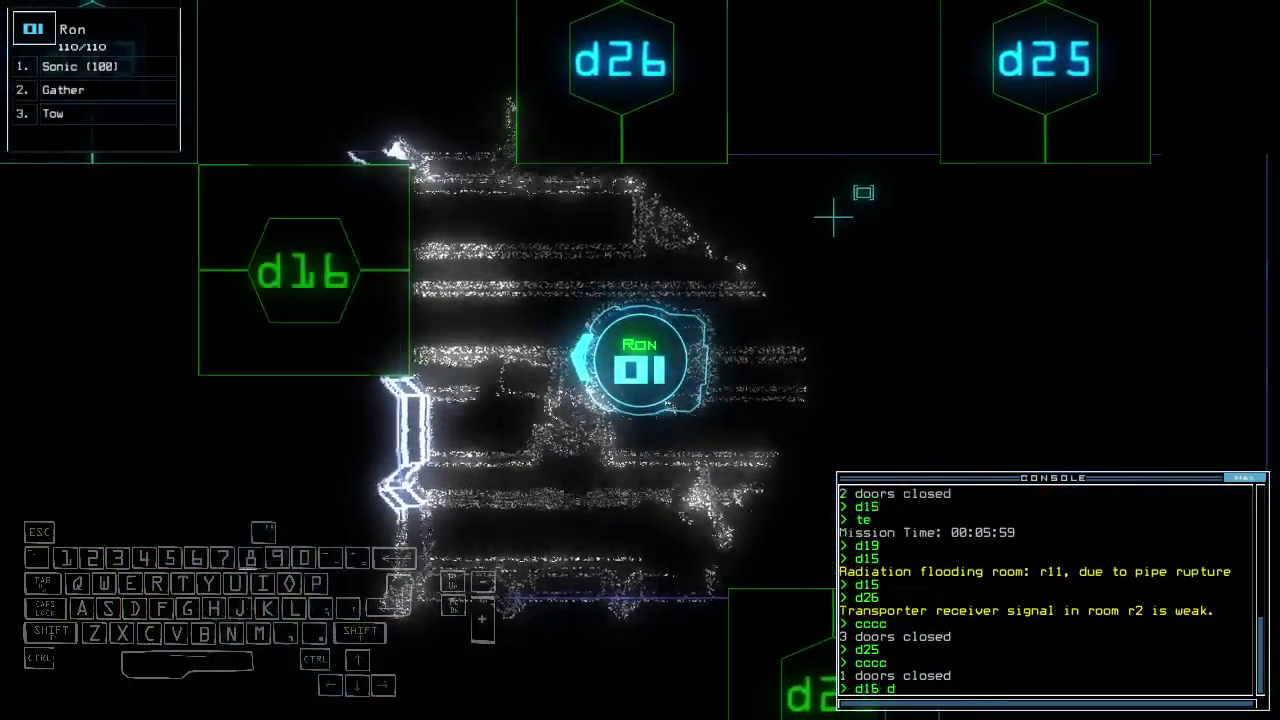
text(d1)
Take Ron through door d16 and gather the scrap there
key(Up)
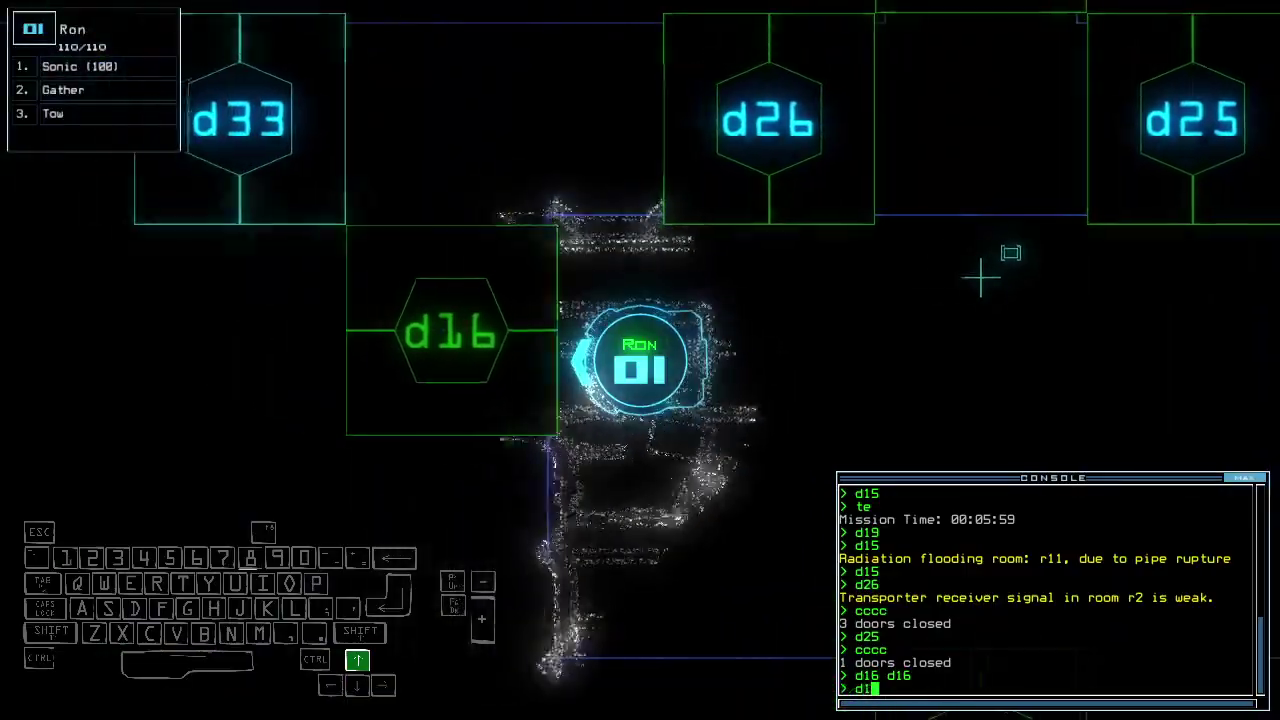
key(Up)
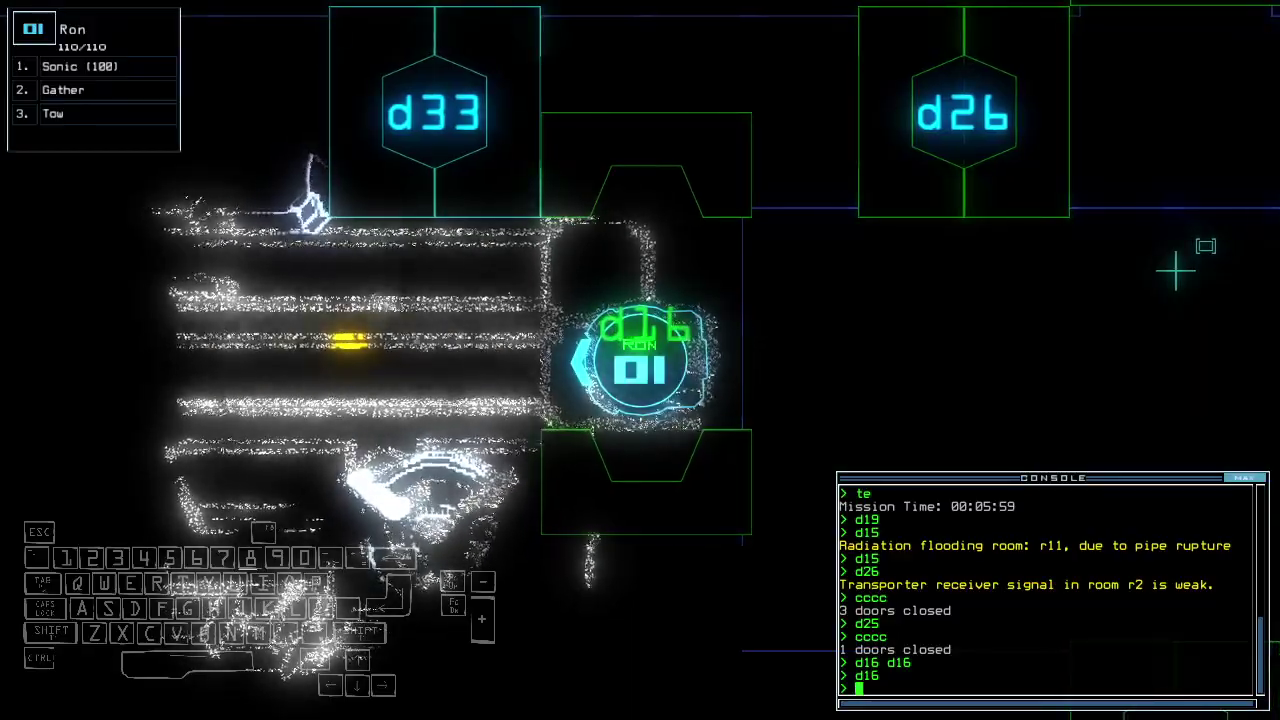
key(Tab)
key(Tab)
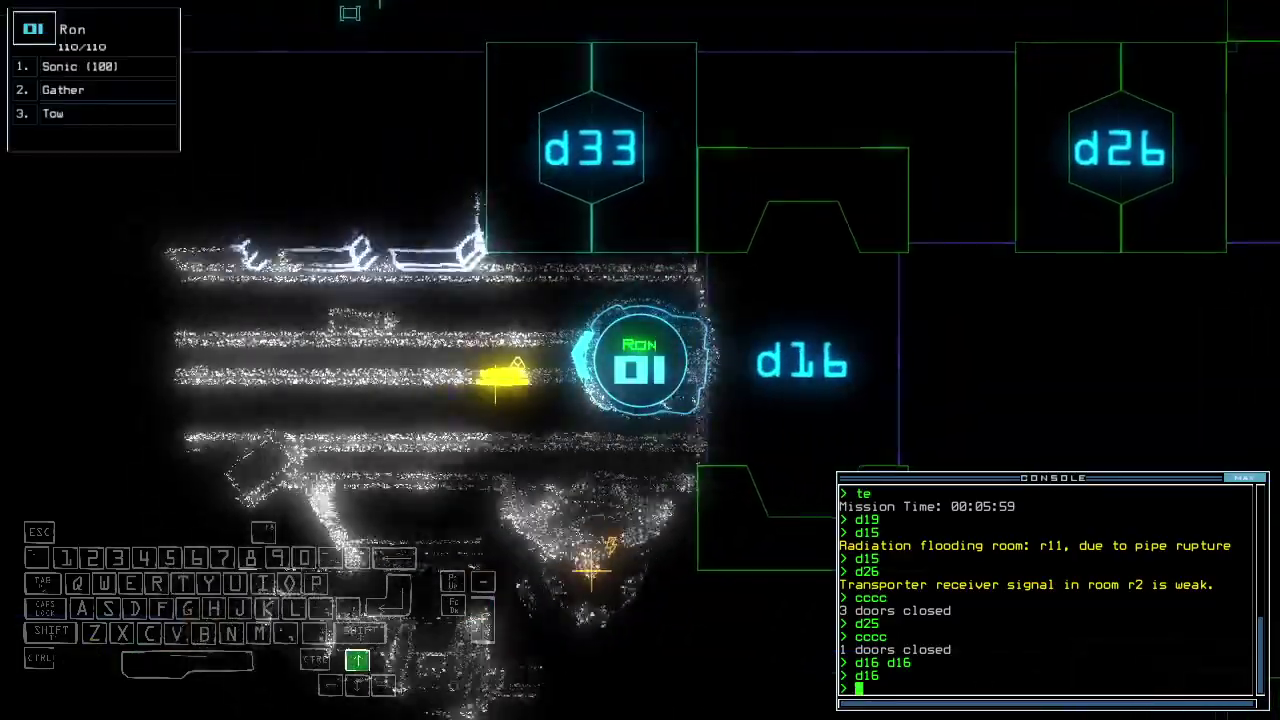
text(g)
key(Return)
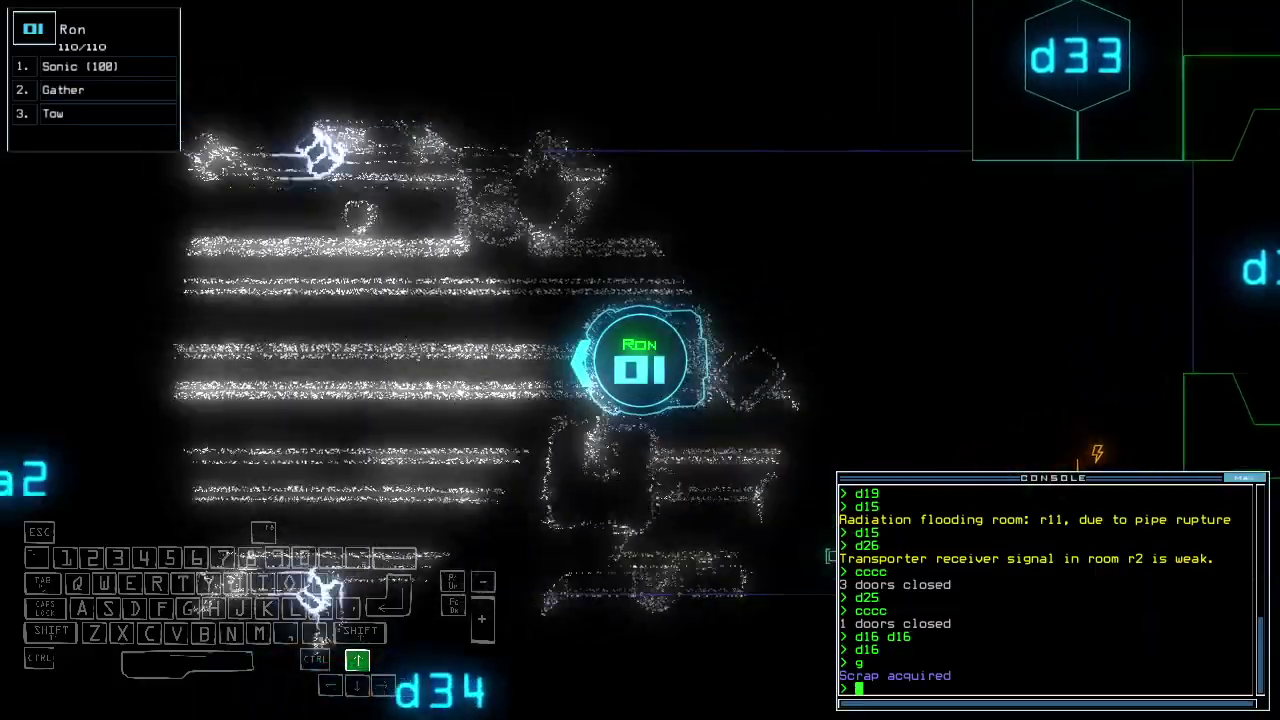
key(Tab)
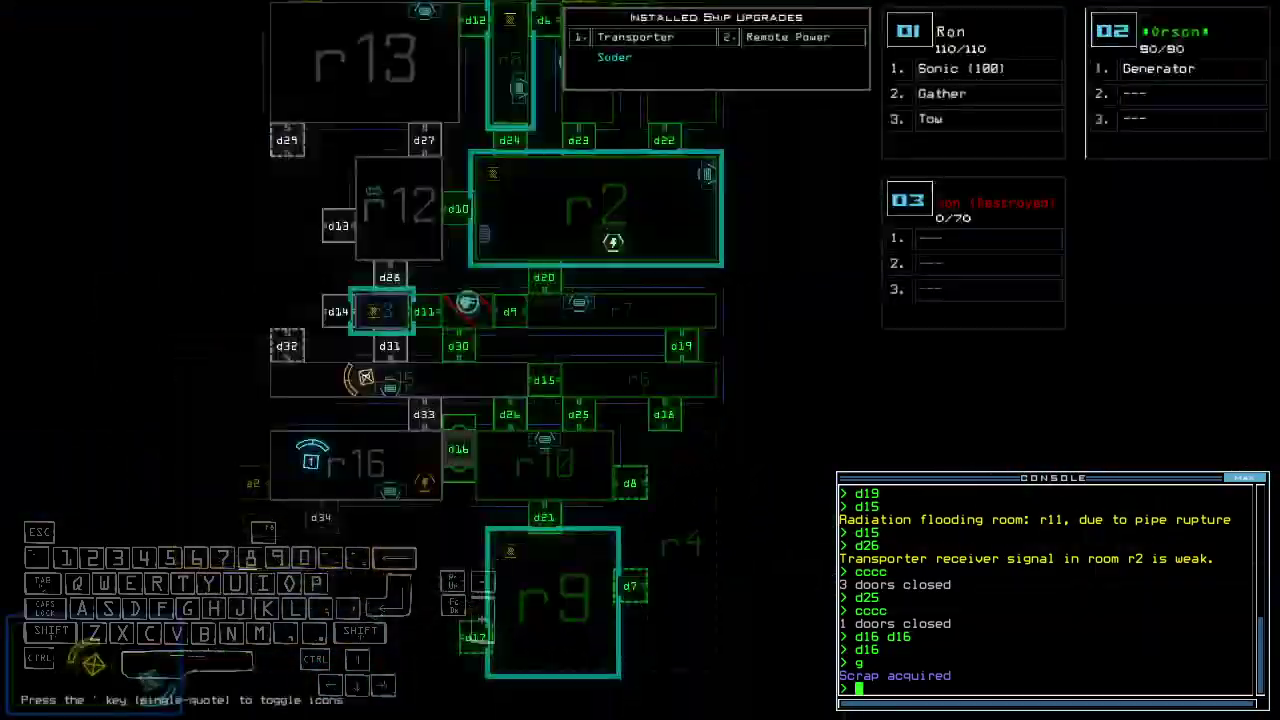
key(Tab)
Seal the doors around Ron, open d21, and collect the scrap beyond it
key(Up)
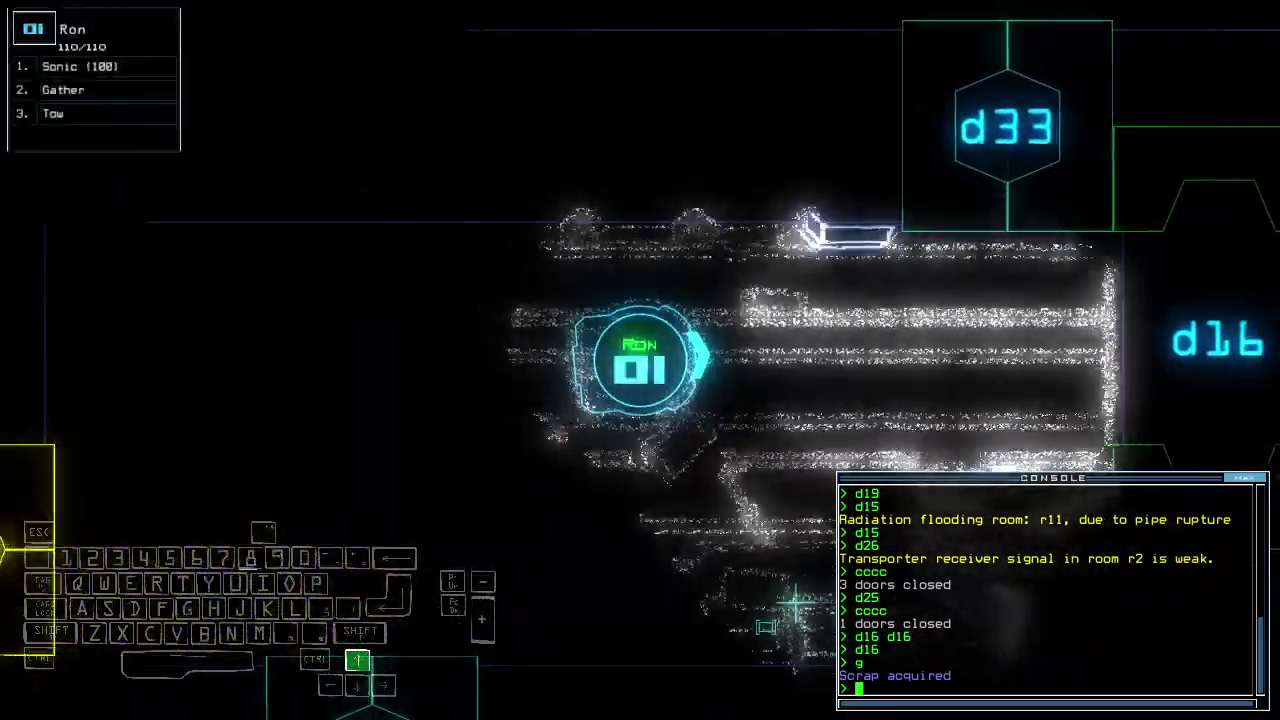
key(Right)
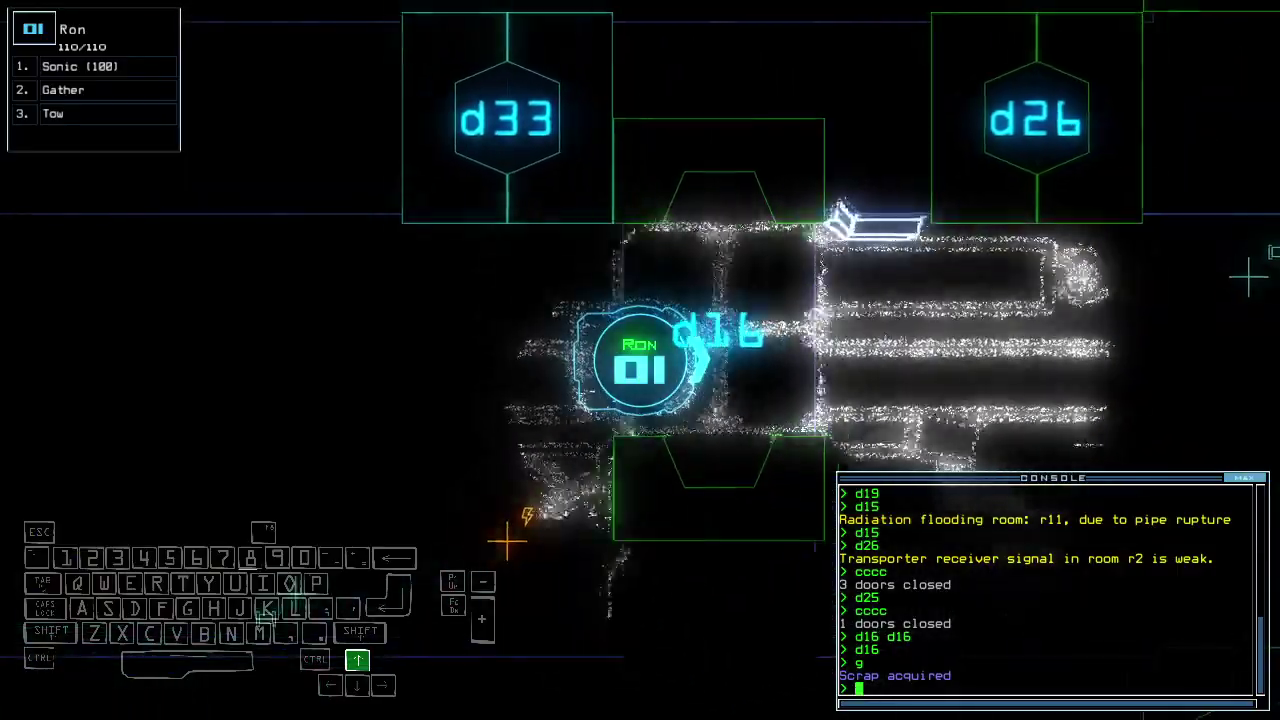
text(cccc)
key(Return)
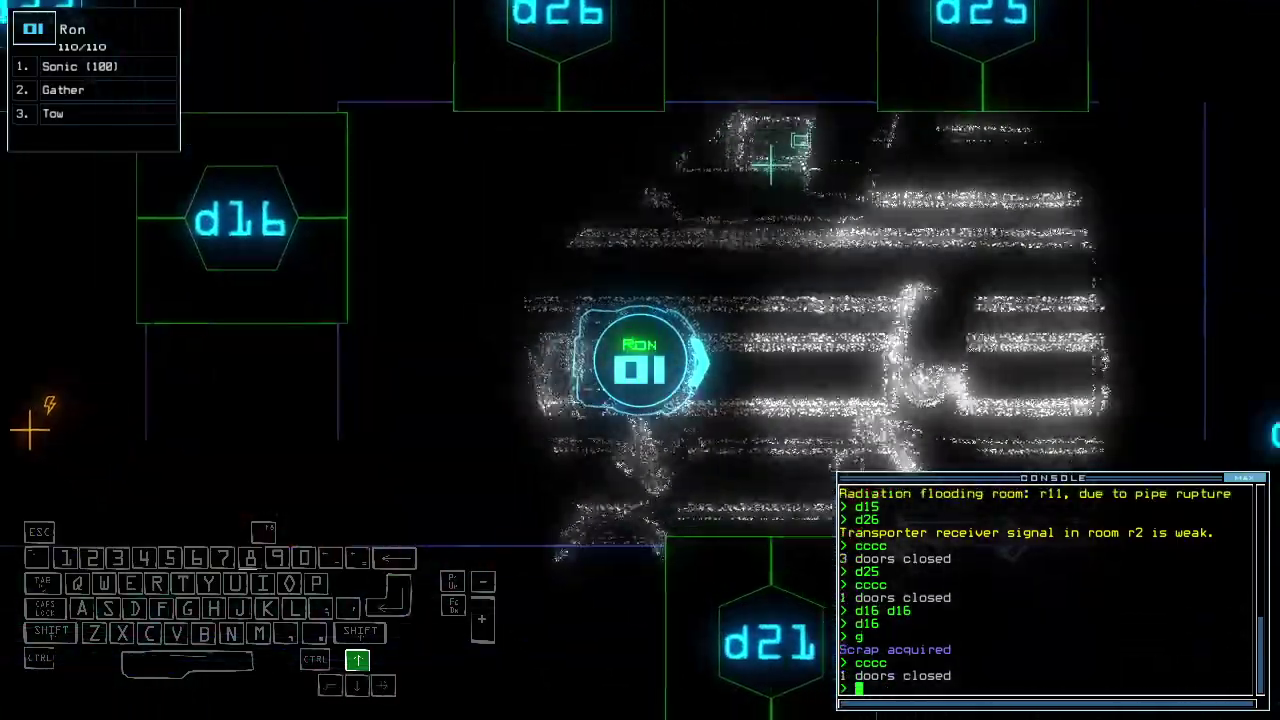
text(d21)
key(Return)
key(Tab)
key(Tab)
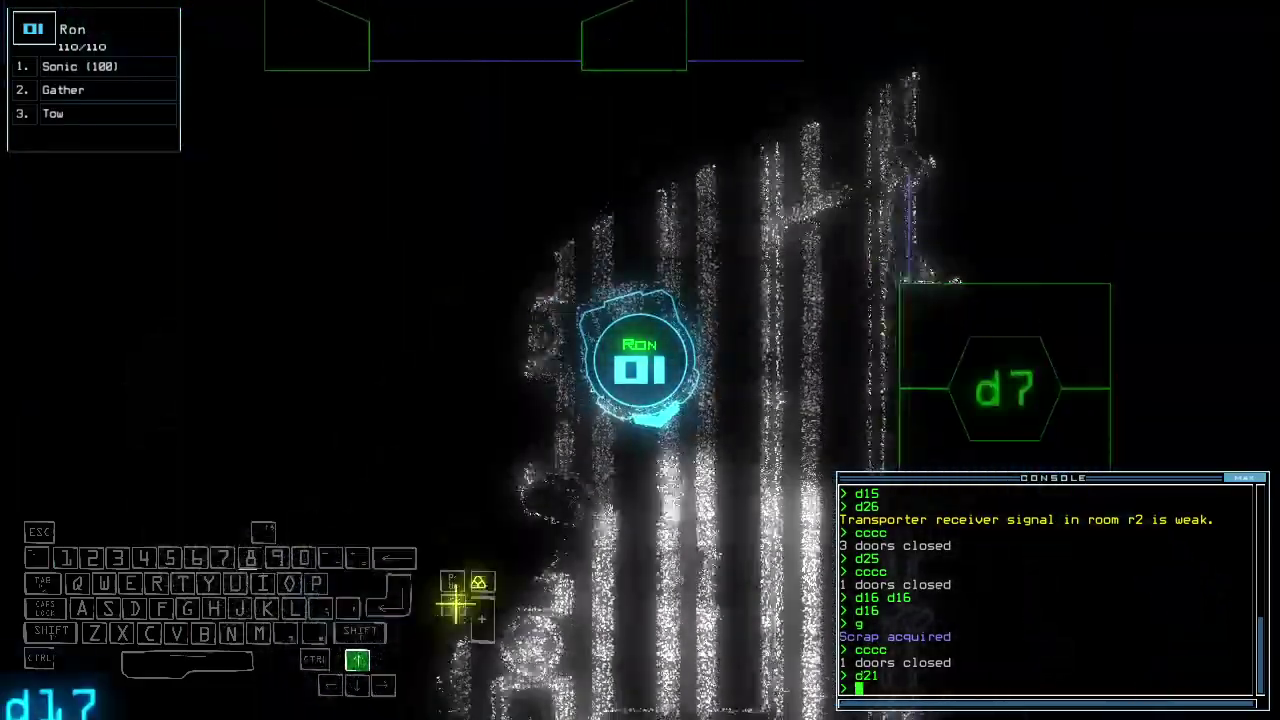
text(g)
key(Return)
text(g)
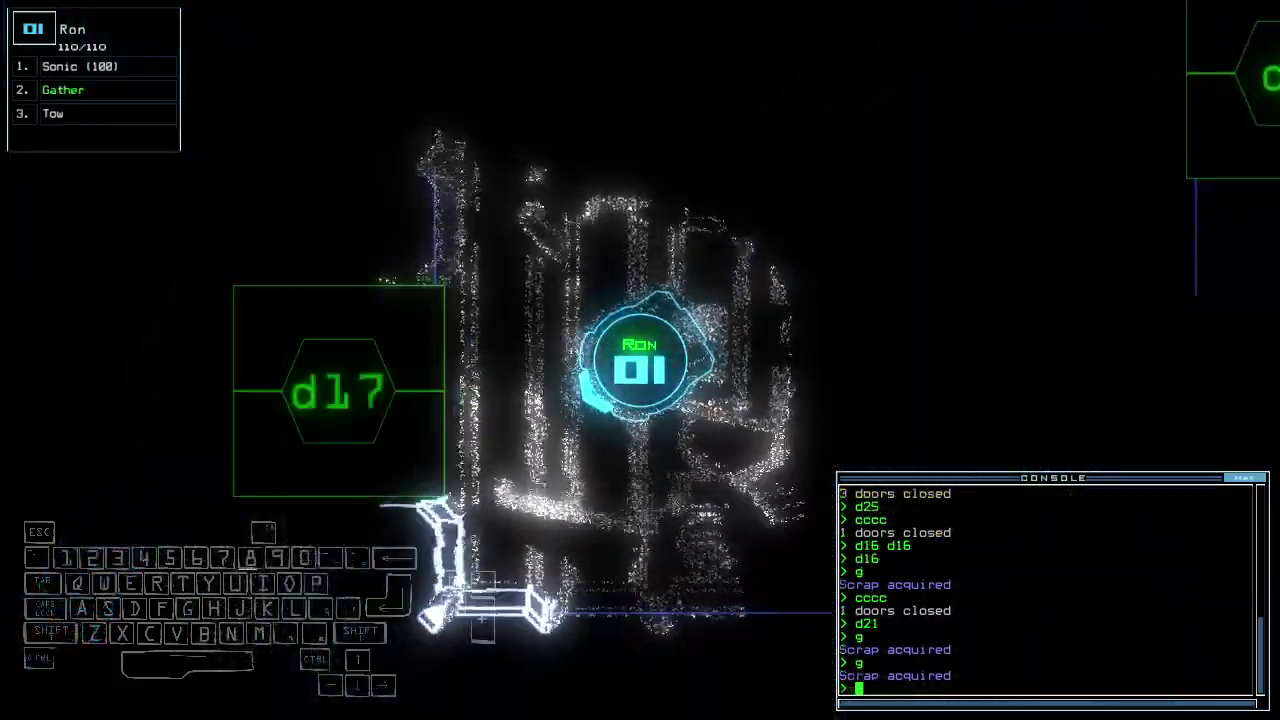
Drive the drone deeper into the room and issue the command for room r15
key(Right)
key(Up)
key(Tab)
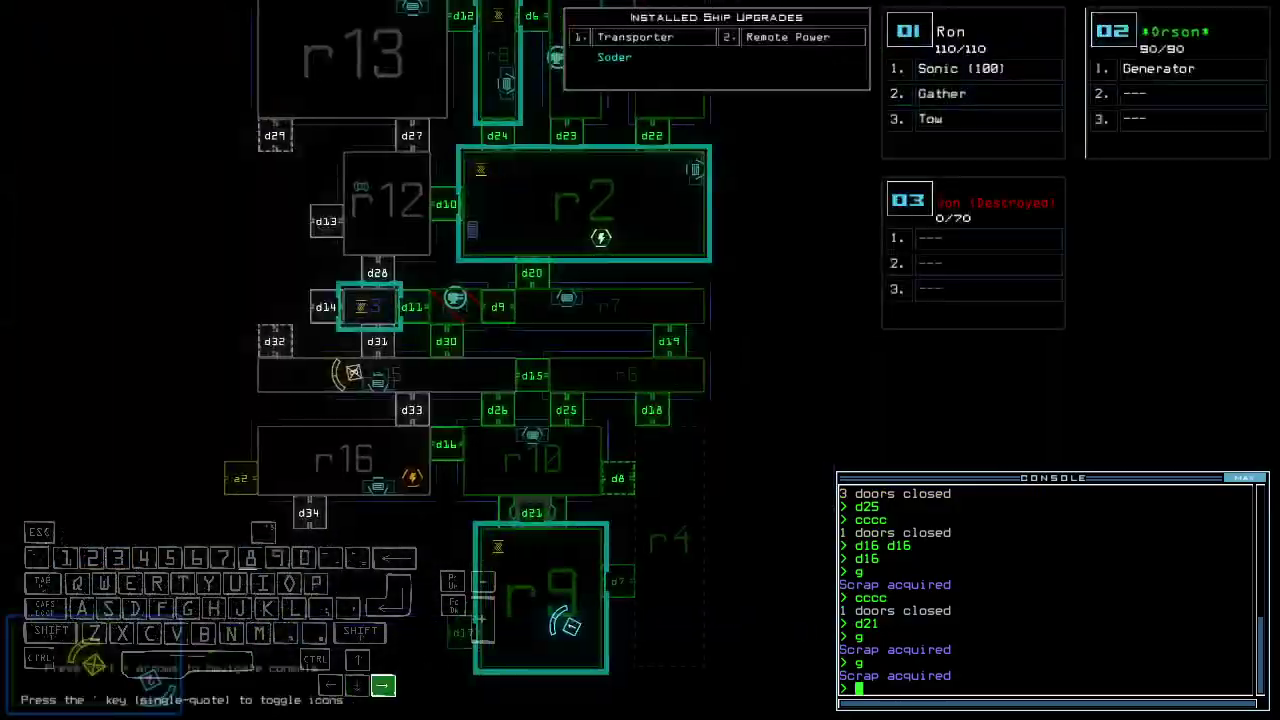
key(Tab)
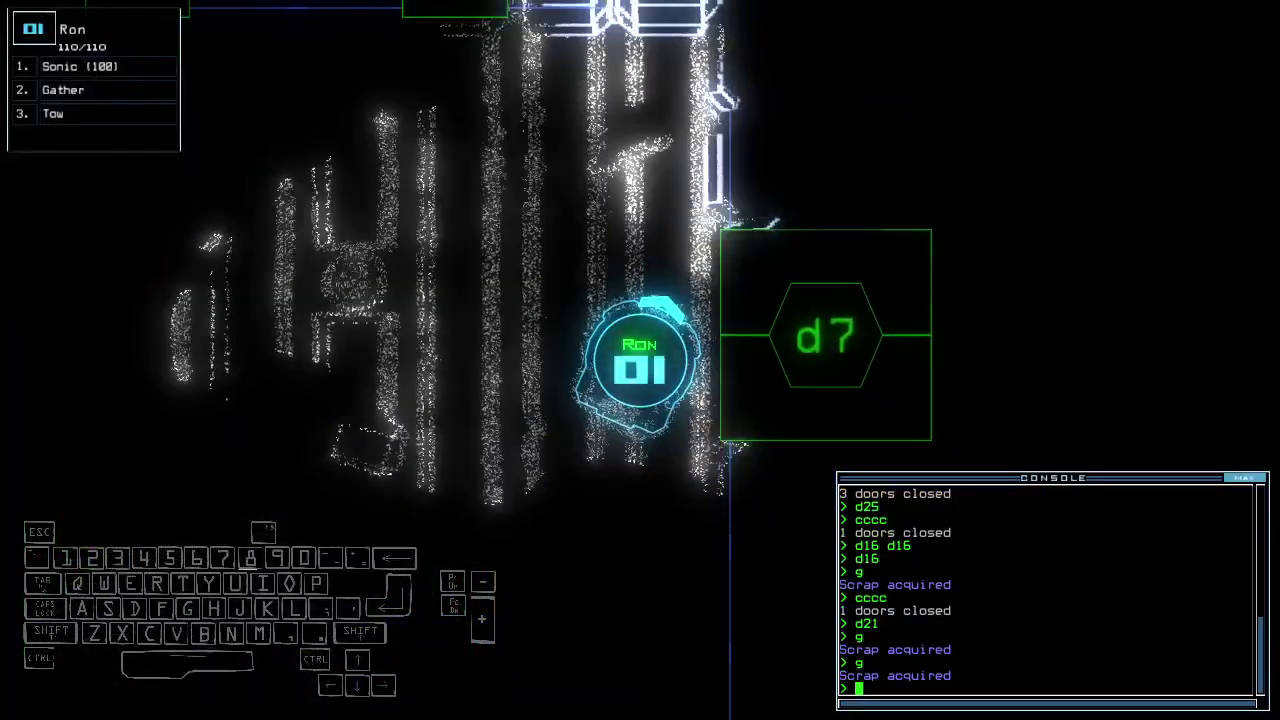
key(Tab)
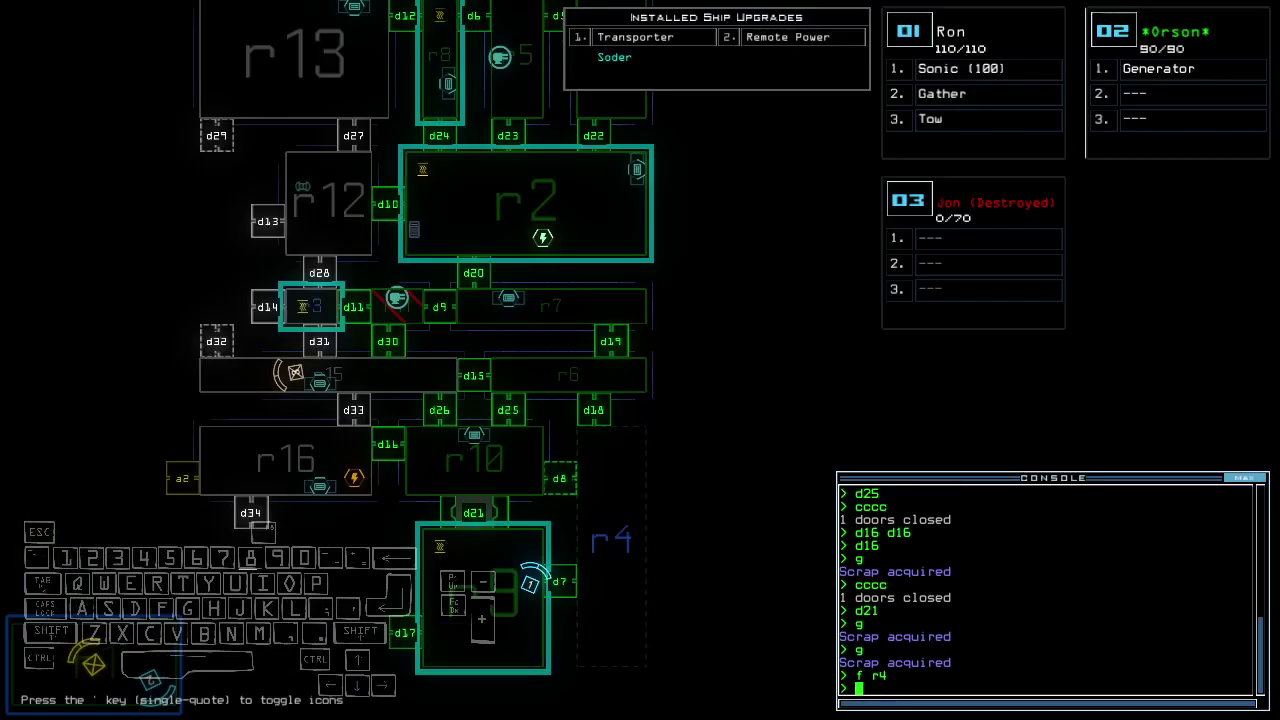
text(5)
key(Return)
key(1)
Open door d17, move the drone through, and seal the doors behind it
key(Up)
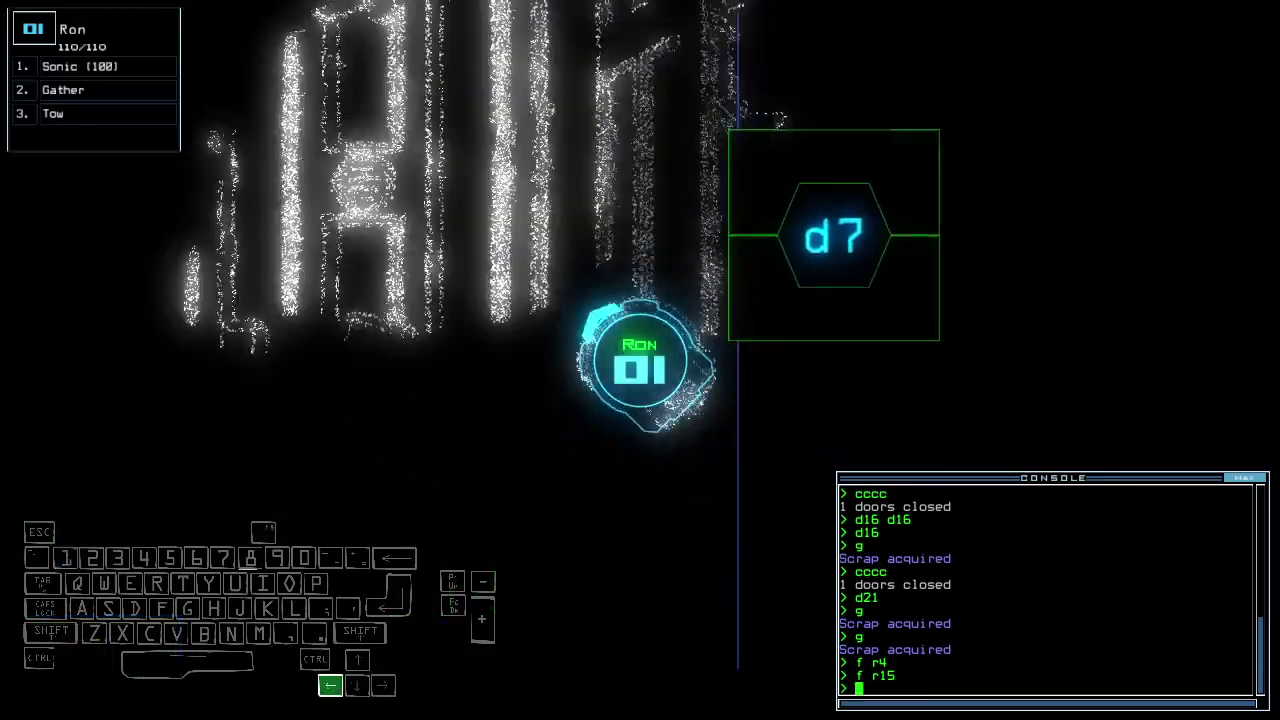
text(d17 d17)
key(Return)
key(Tab)
key(Tab)
text(d17)
key(Return)
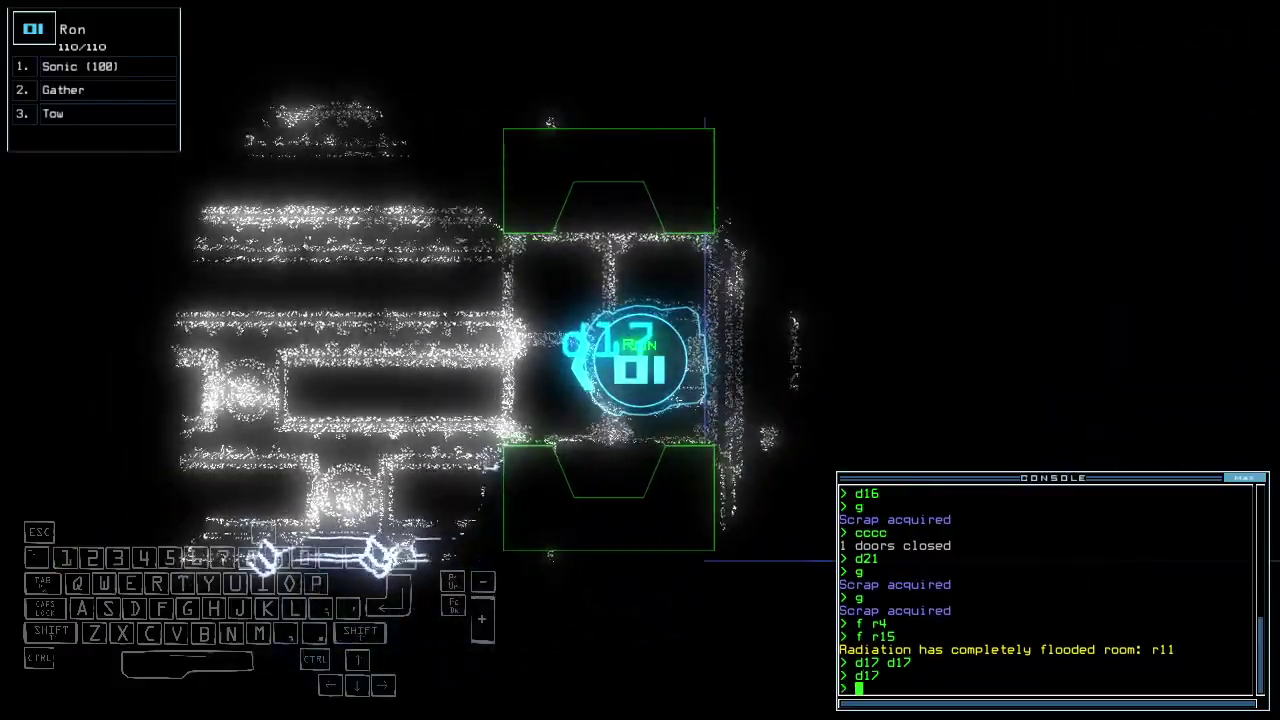
text(cccc)
key(Return)
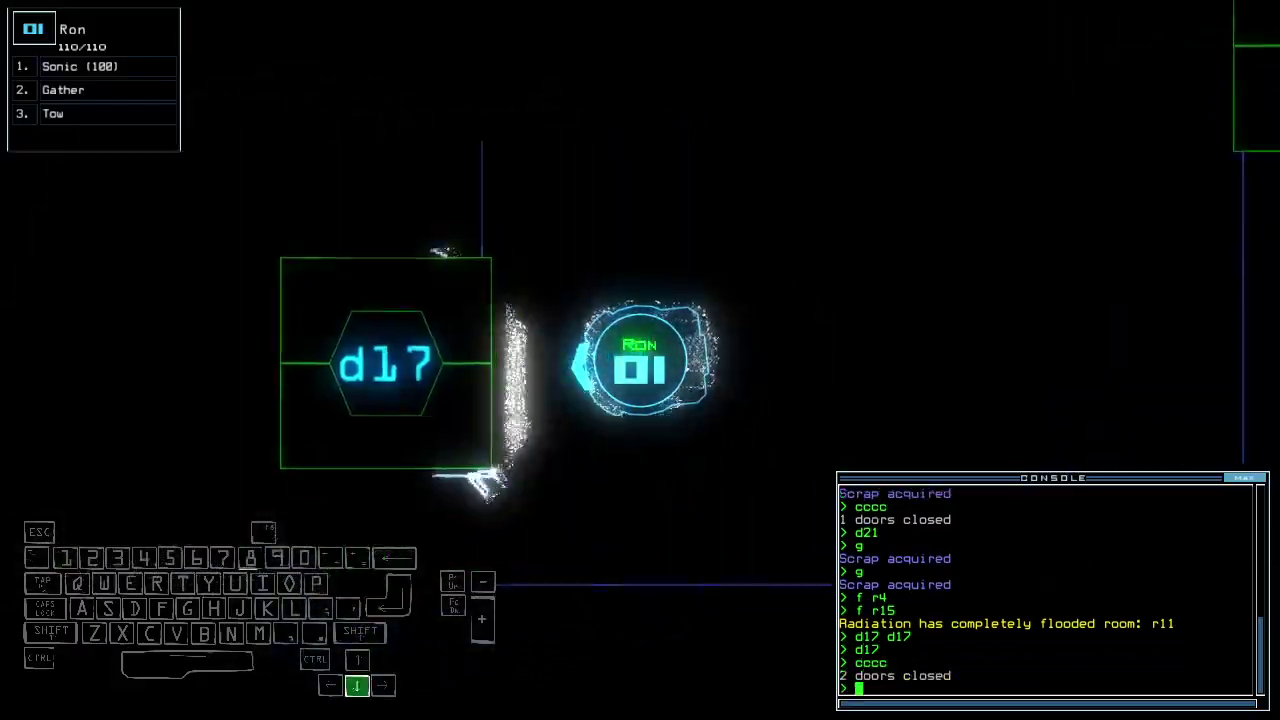
key(Tab)
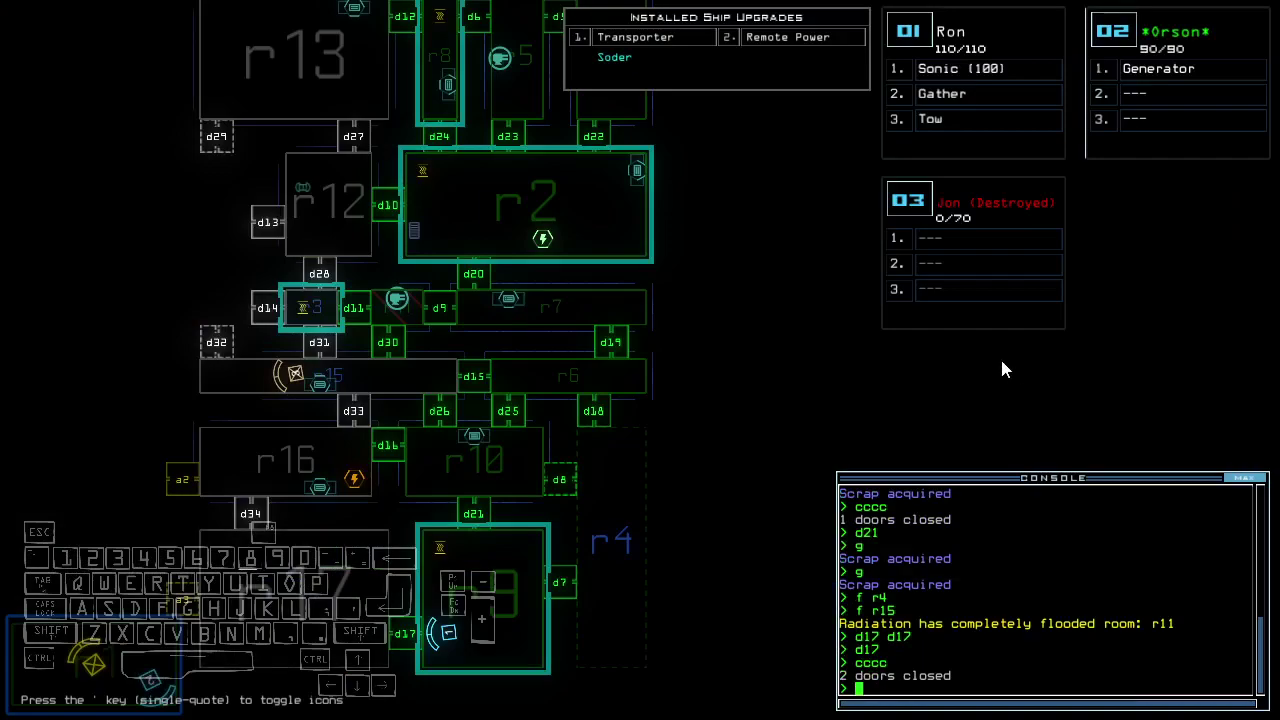
text(d8)
Open door d8, move drone 01 toward d7, and list remaining transporter signals
key(Return)
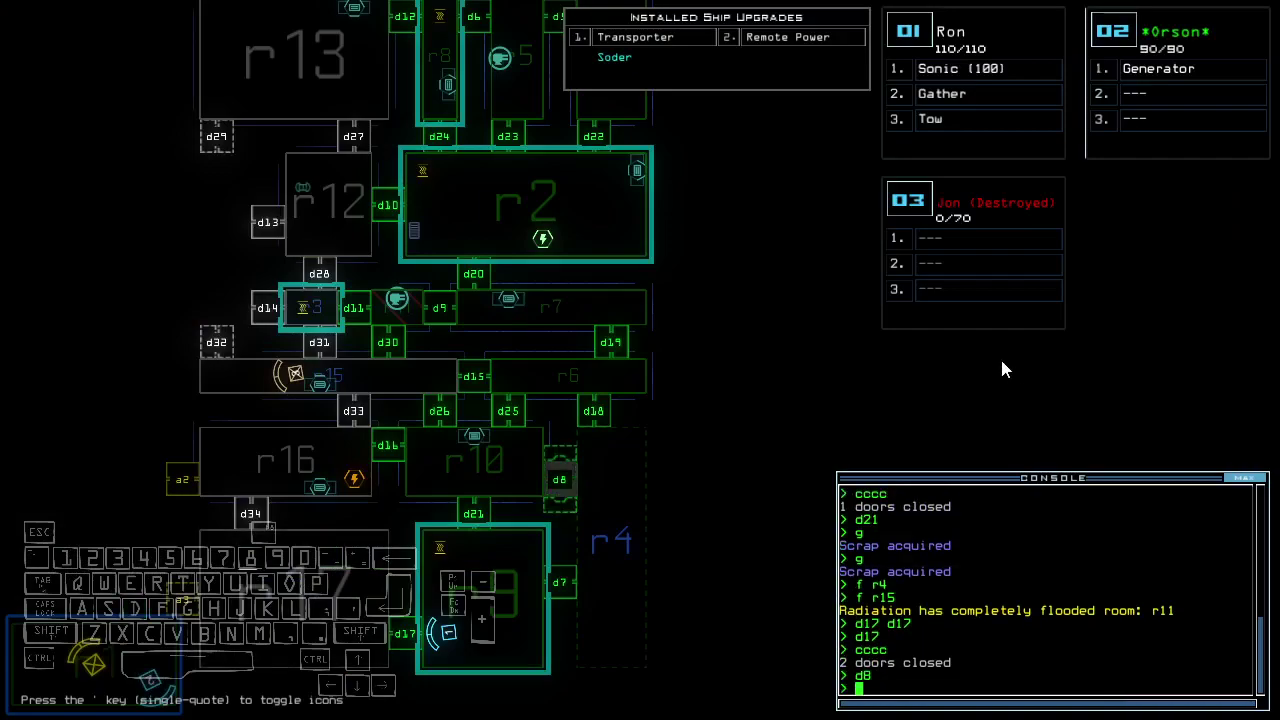
key(Tab)
key(Right)
key(Up)
key(Up)
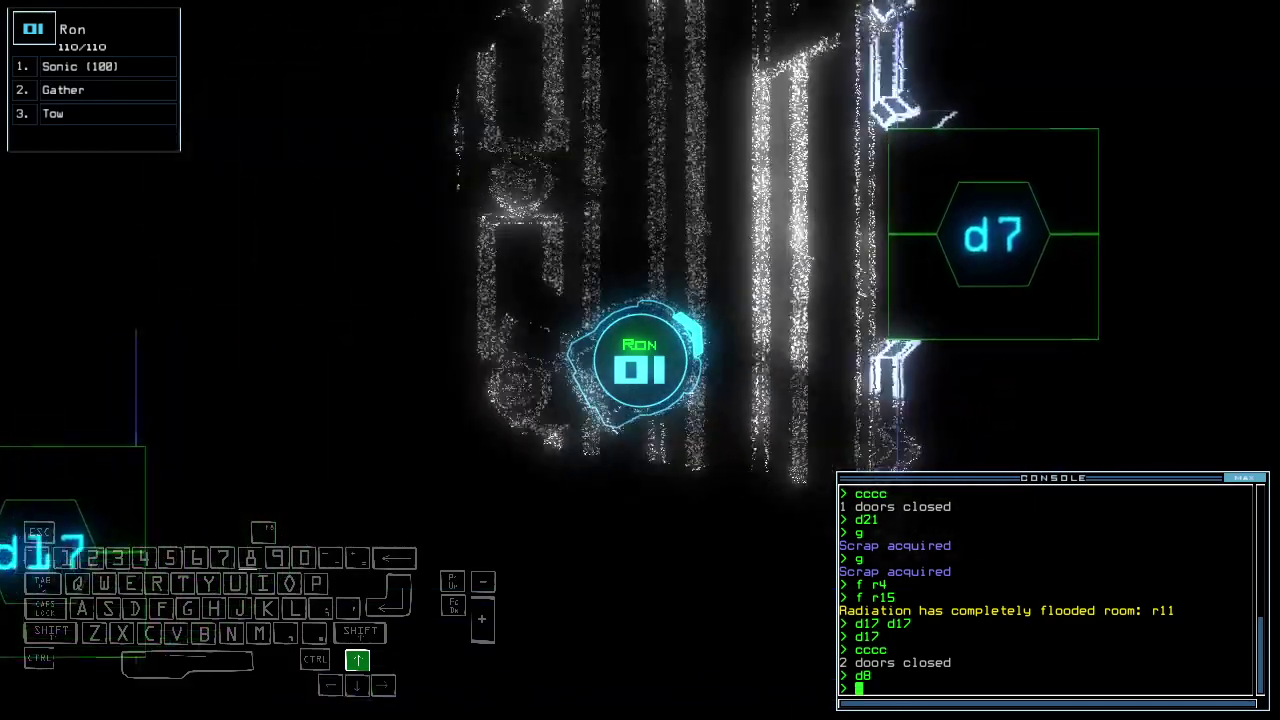
key(Tab)
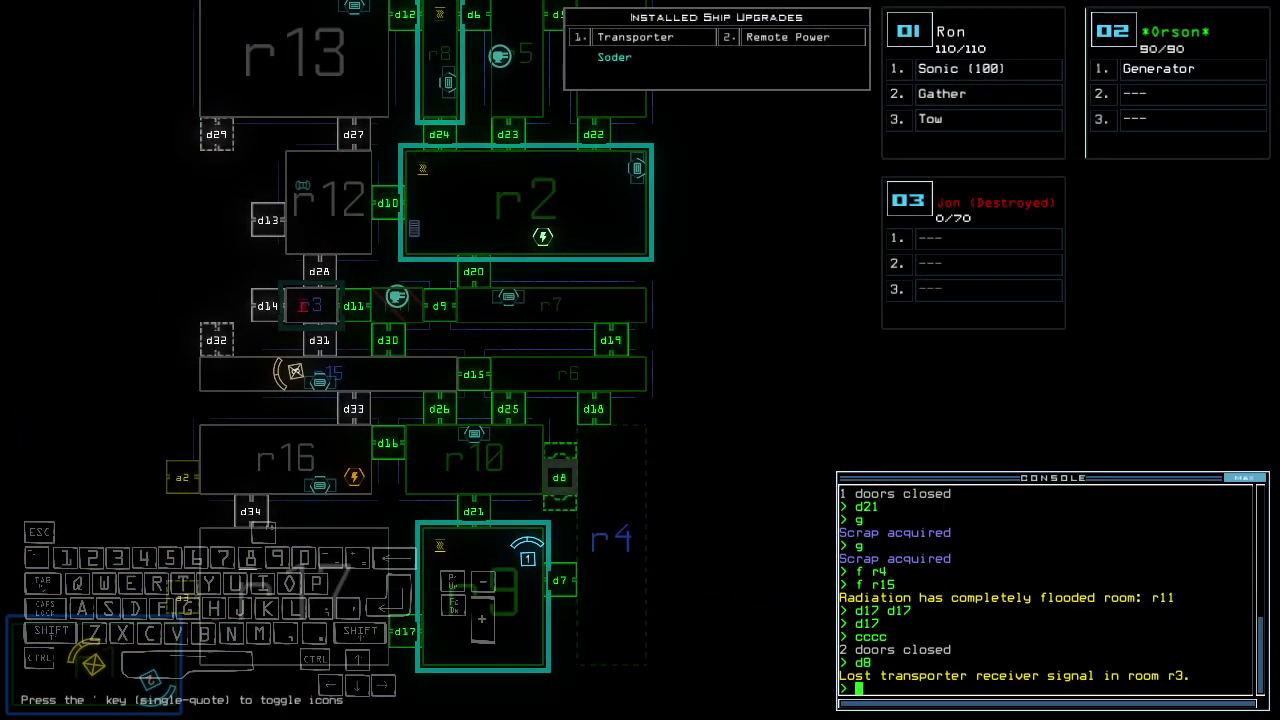
text(ransport)
key(Return)
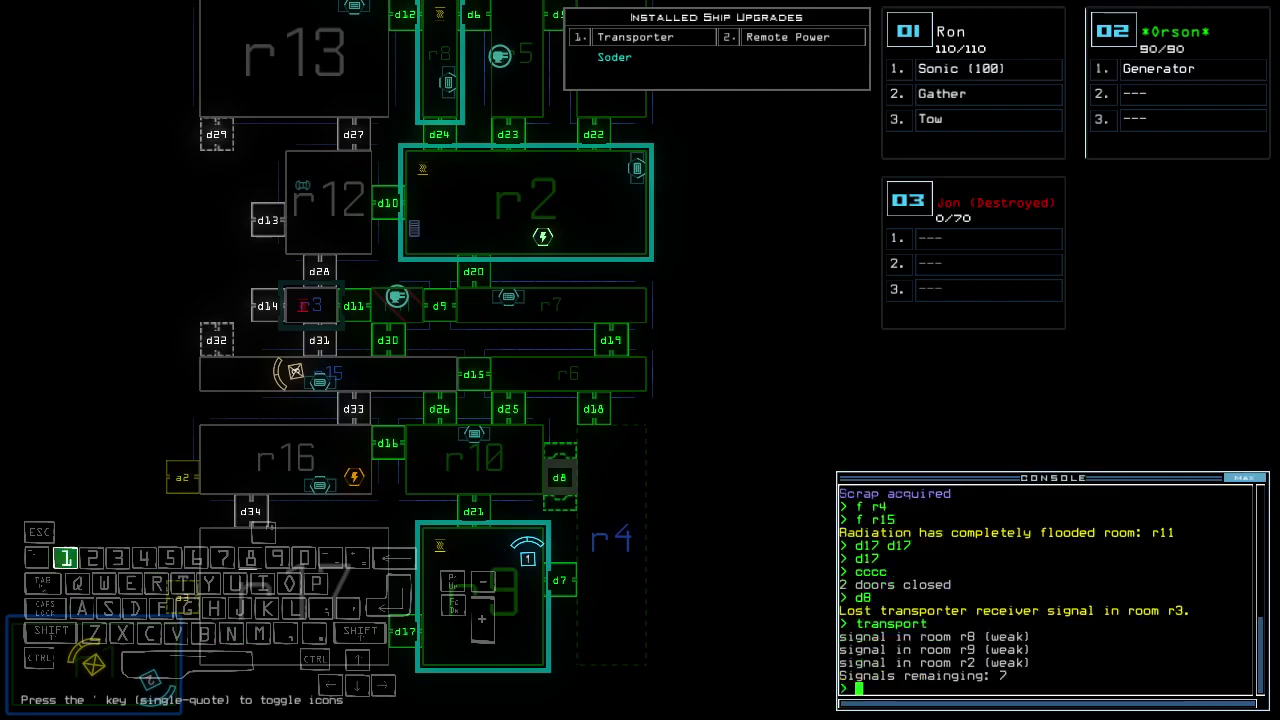
key(1)
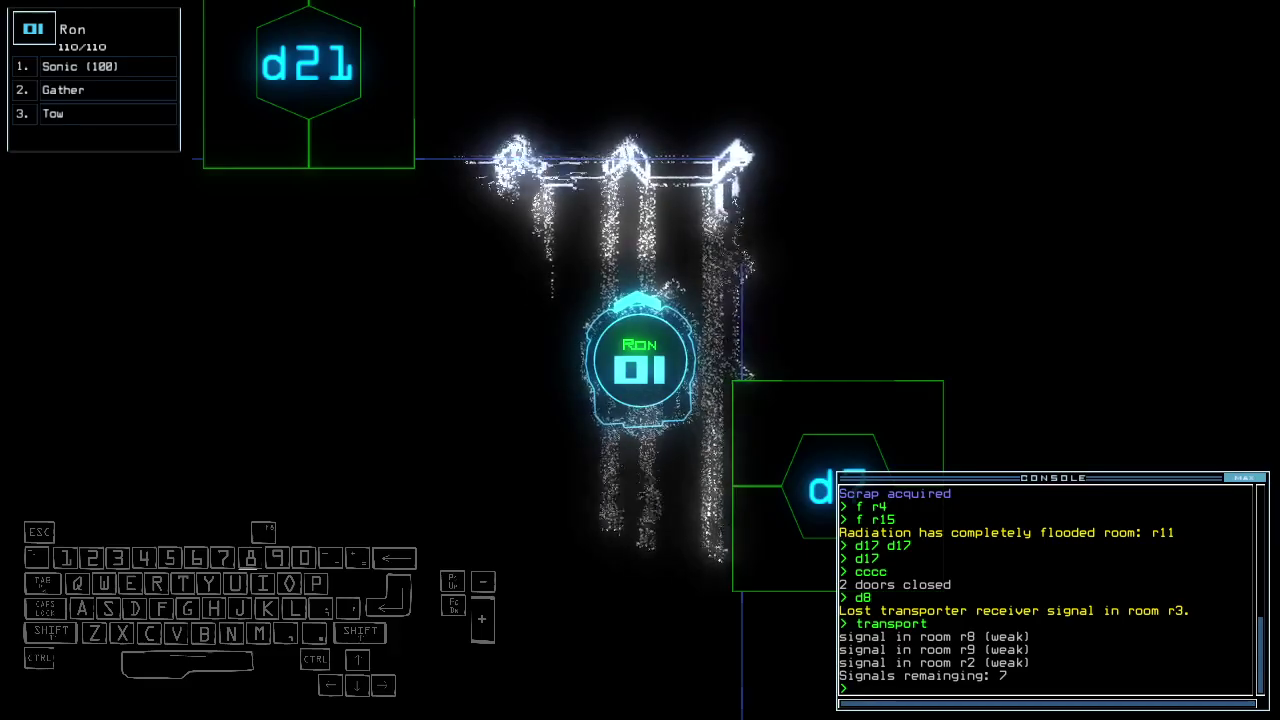
text(cc)
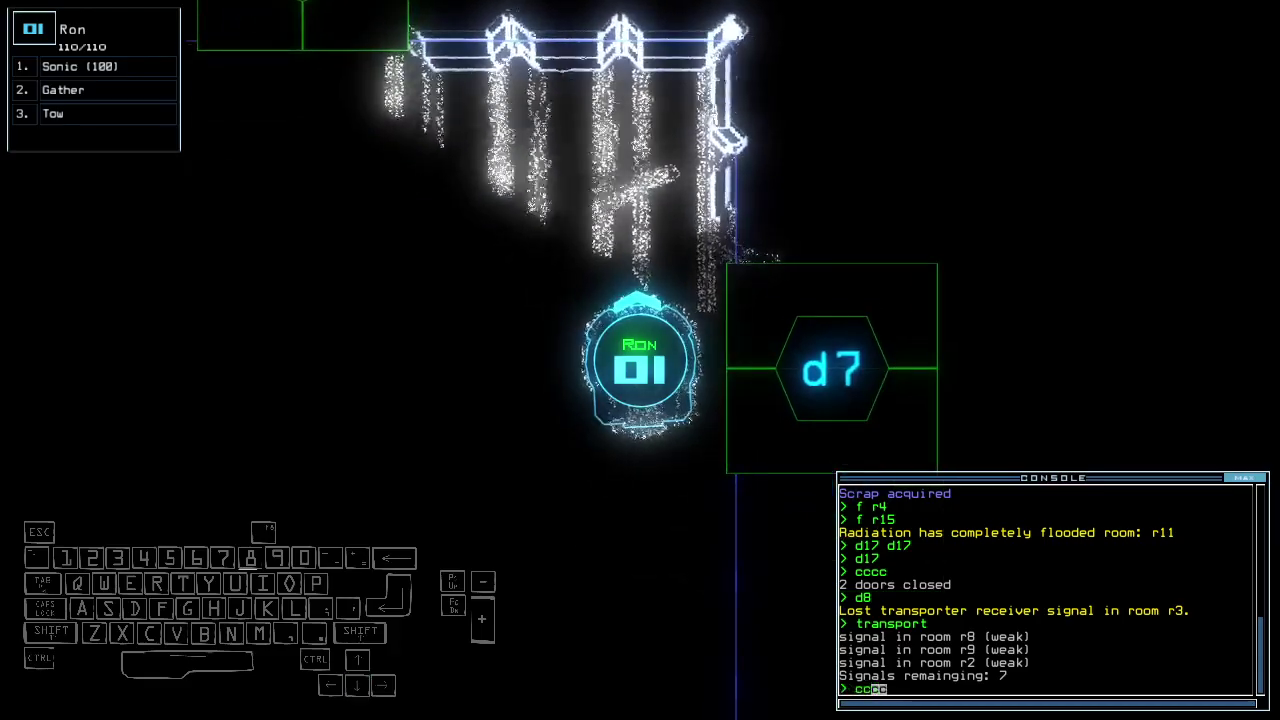
text(7)
Open d7, gather scrap in room r4, and check the mission time
key(Return)
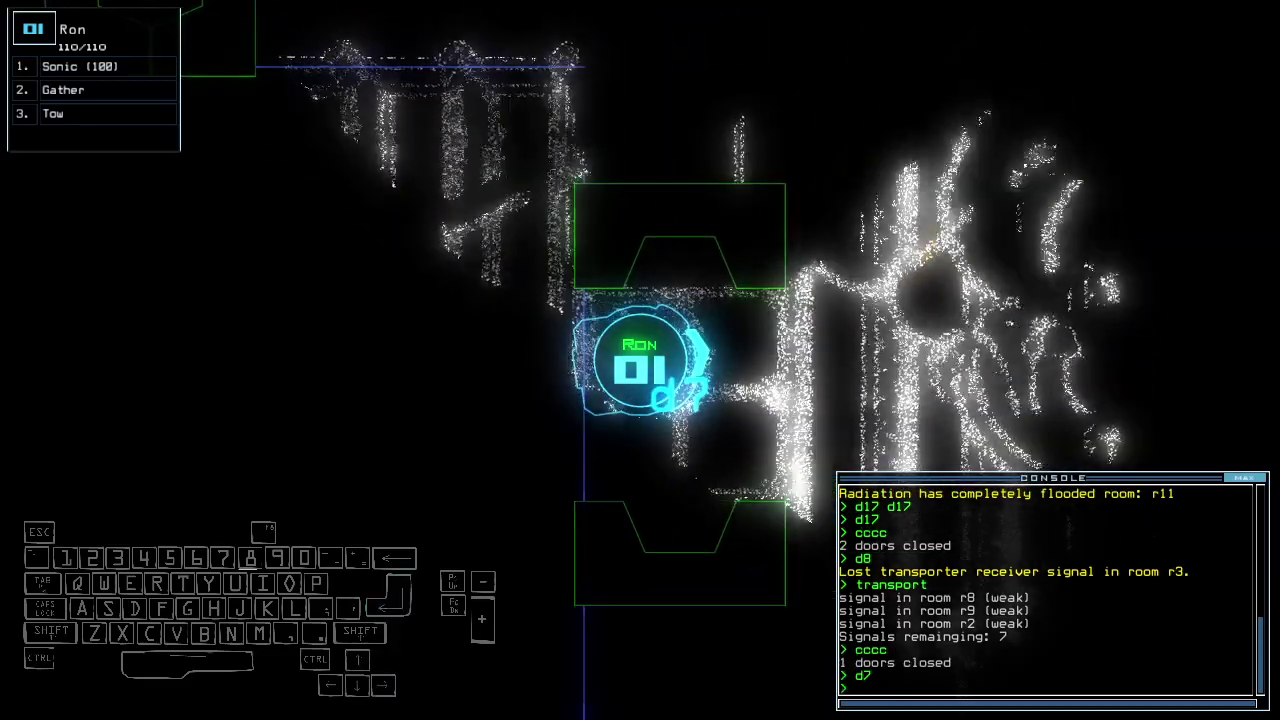
key(Up)
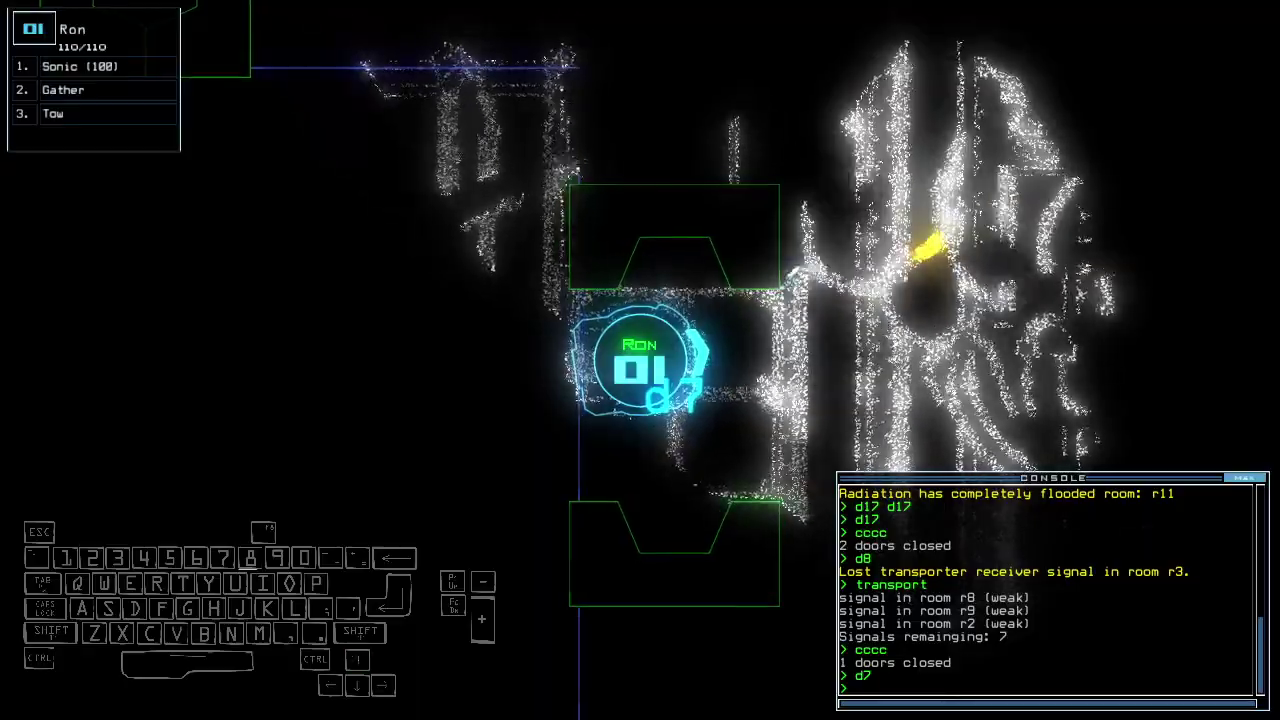
key(Right)
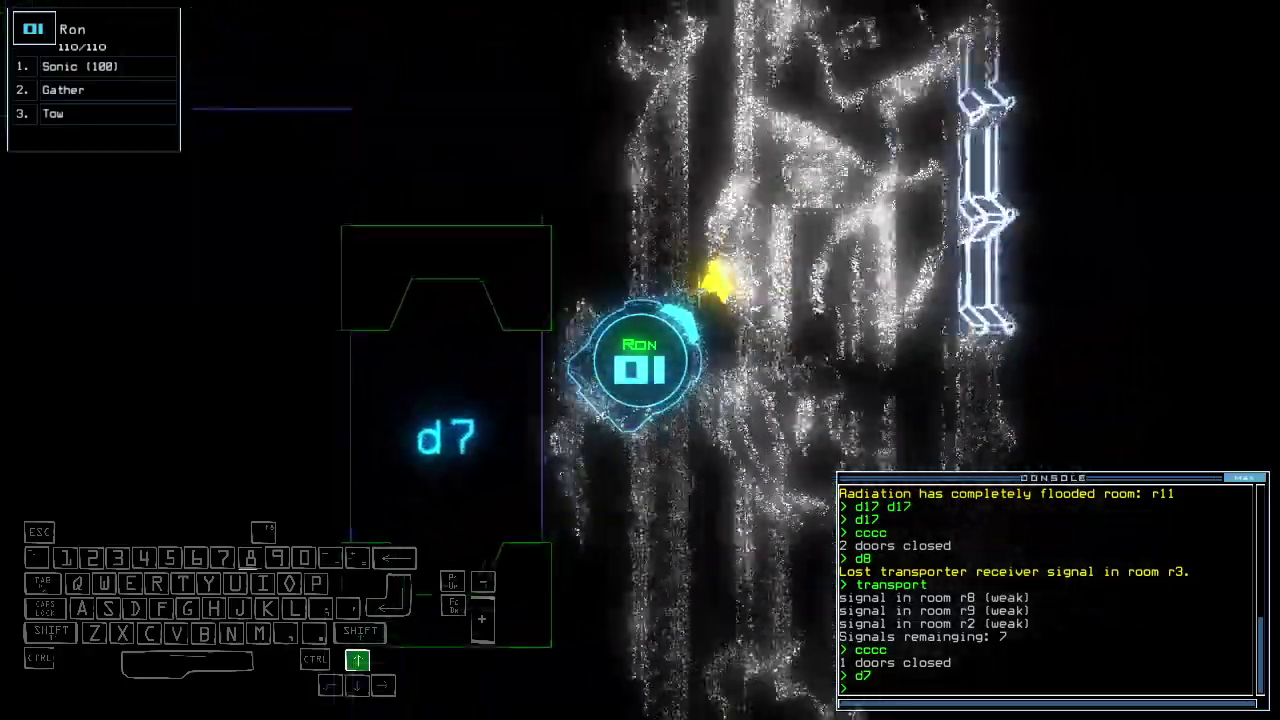
text(g)
key(Return)
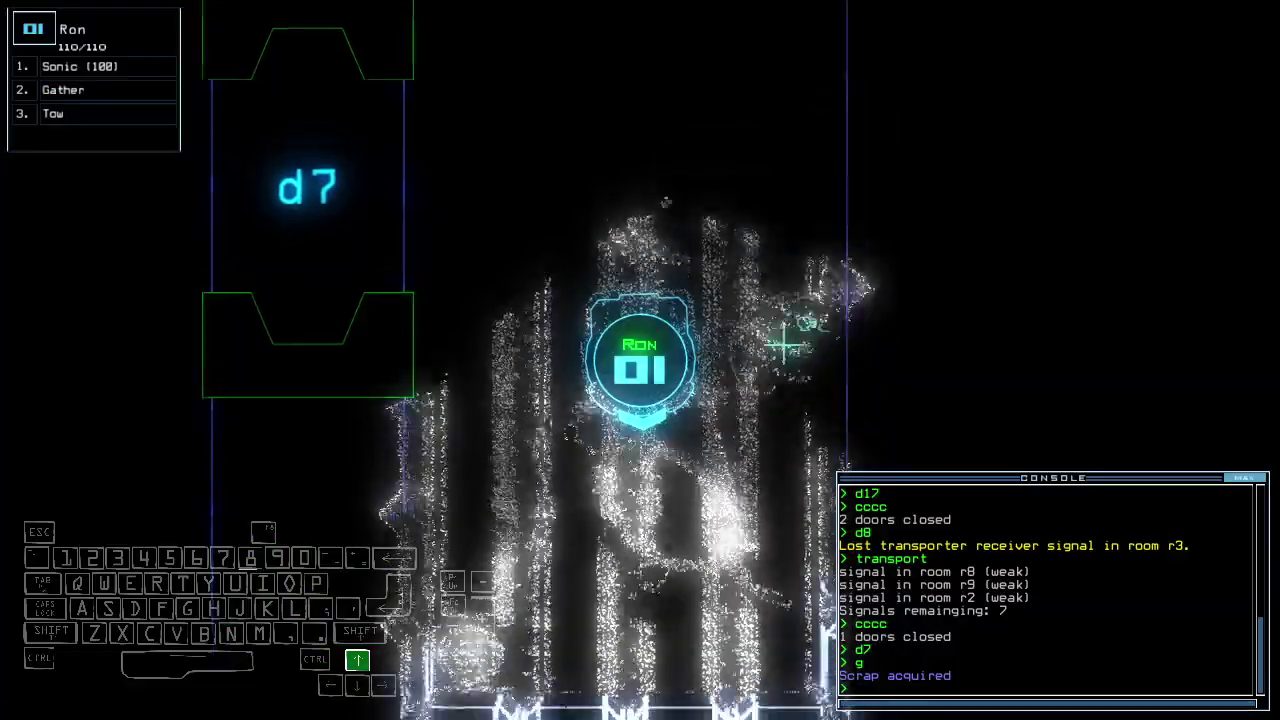
key(Up)
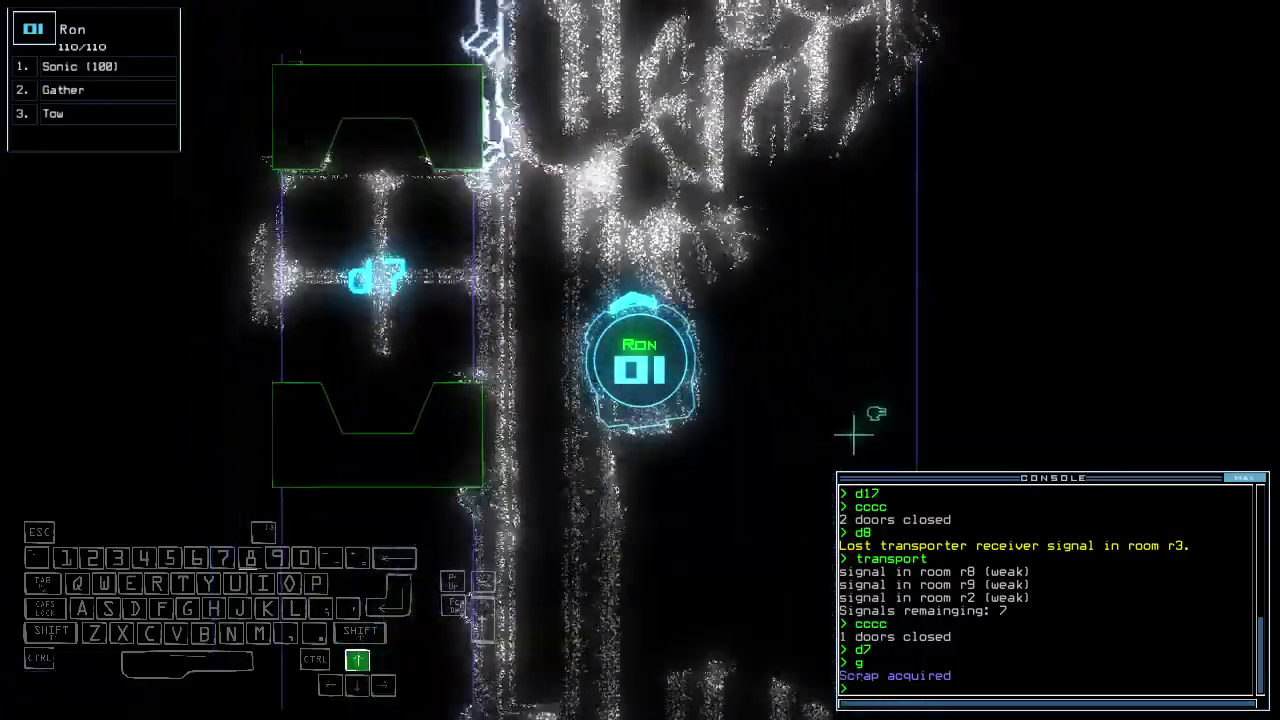
key(Down)
text(te)
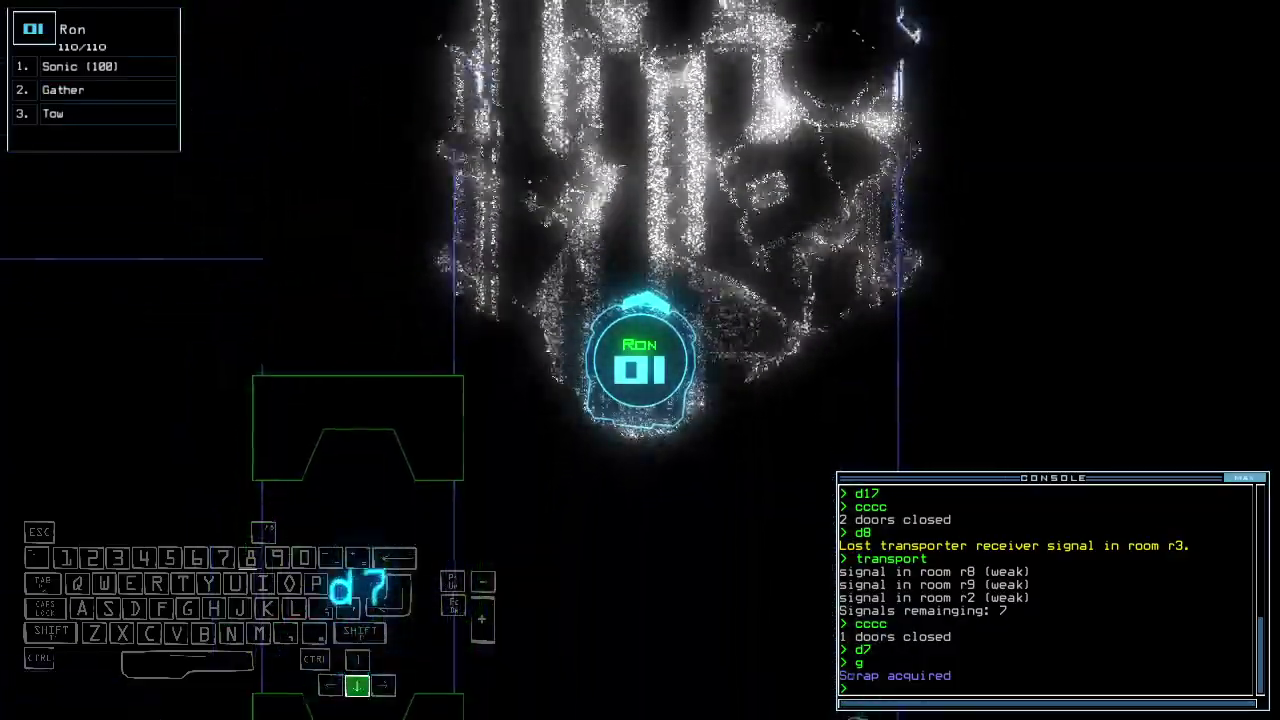
key(Return)
key(Right)
key(Tab)
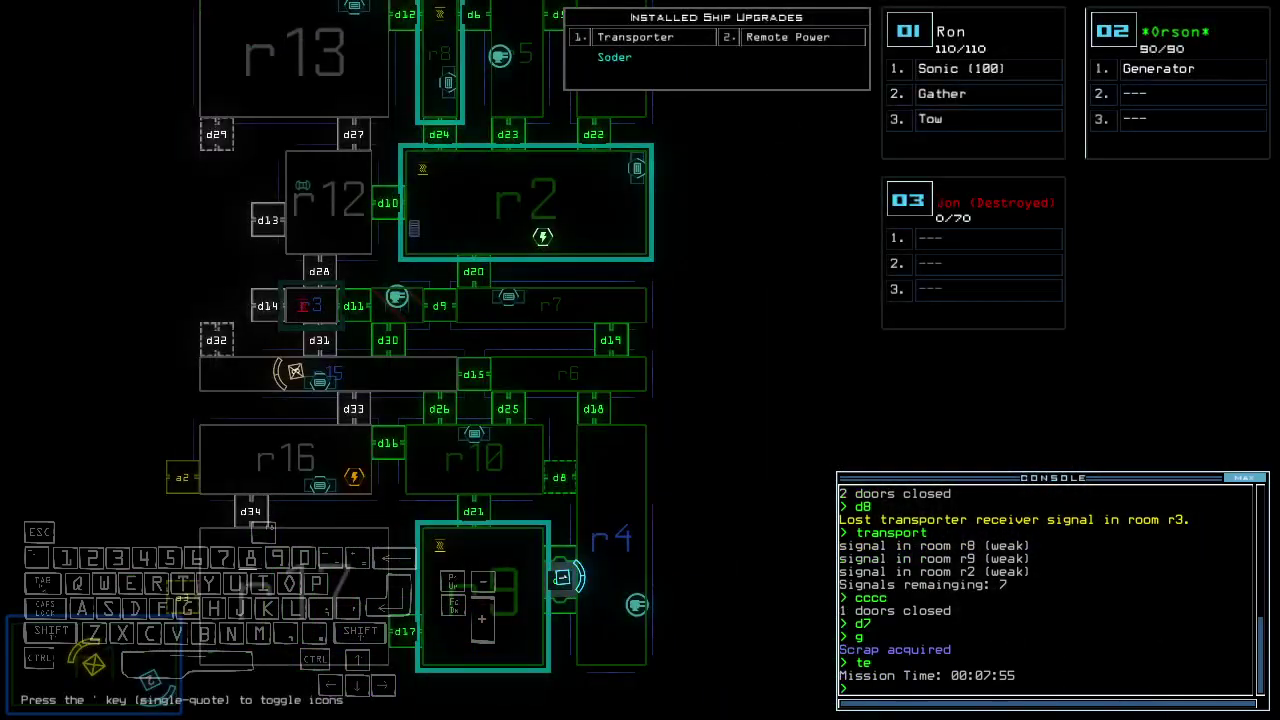
Swap Robby's Mine module onto drone 02 (Orson), then resume driving drone 01 past d7
key(Tab)
text(swap)
key(Return)
key(Right)
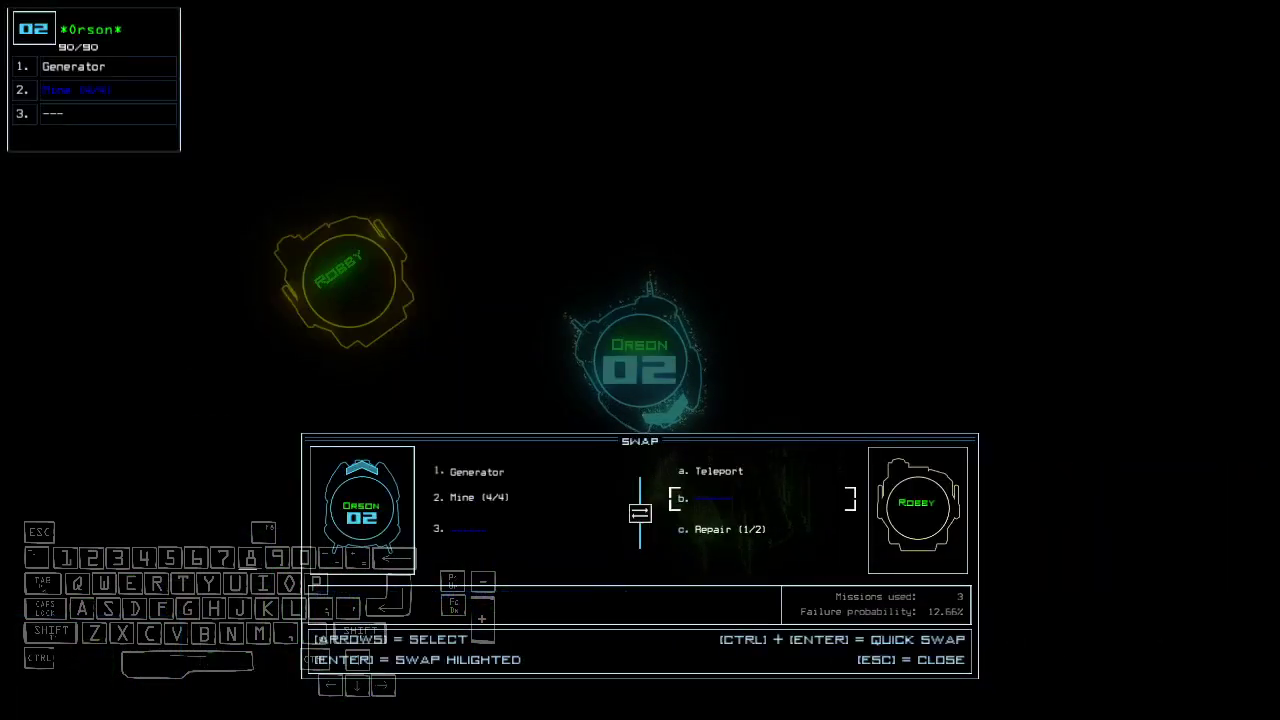
key(Escape)
key(Tab)
key(Up)
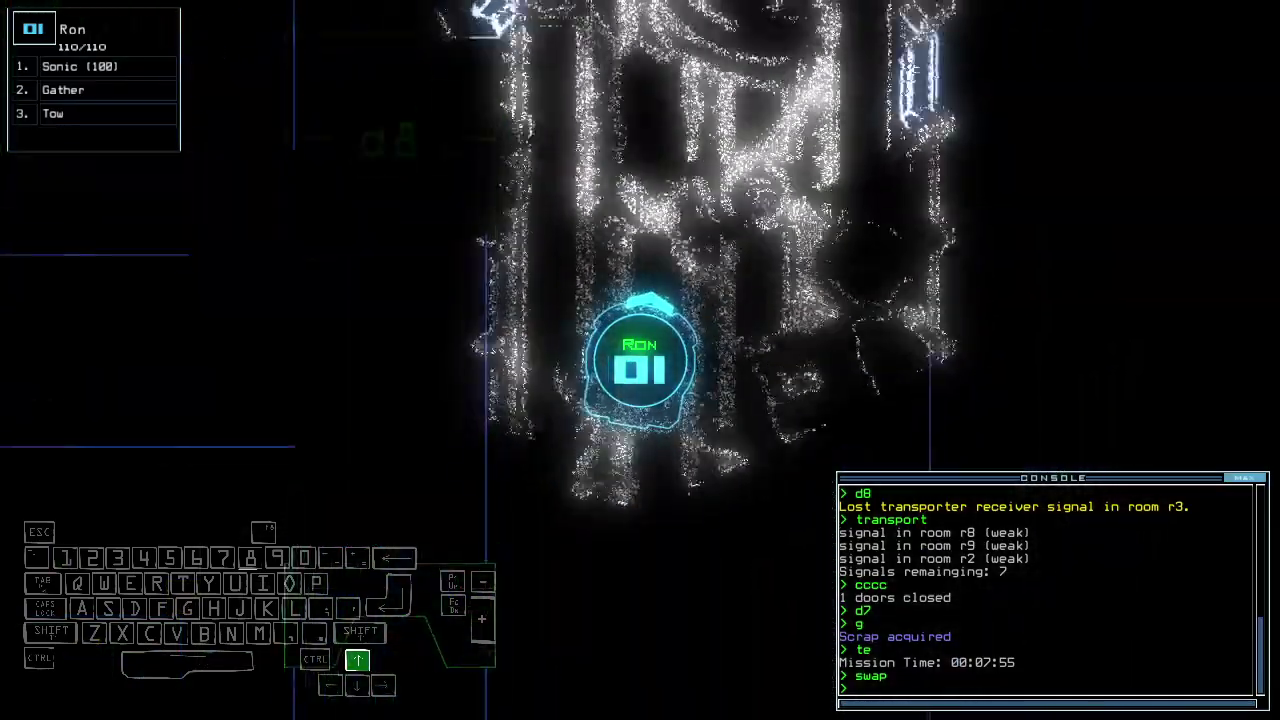
Toggle doors d8 and d7, then command rooms r15 and r6 while moving toward d21
key(Tab)
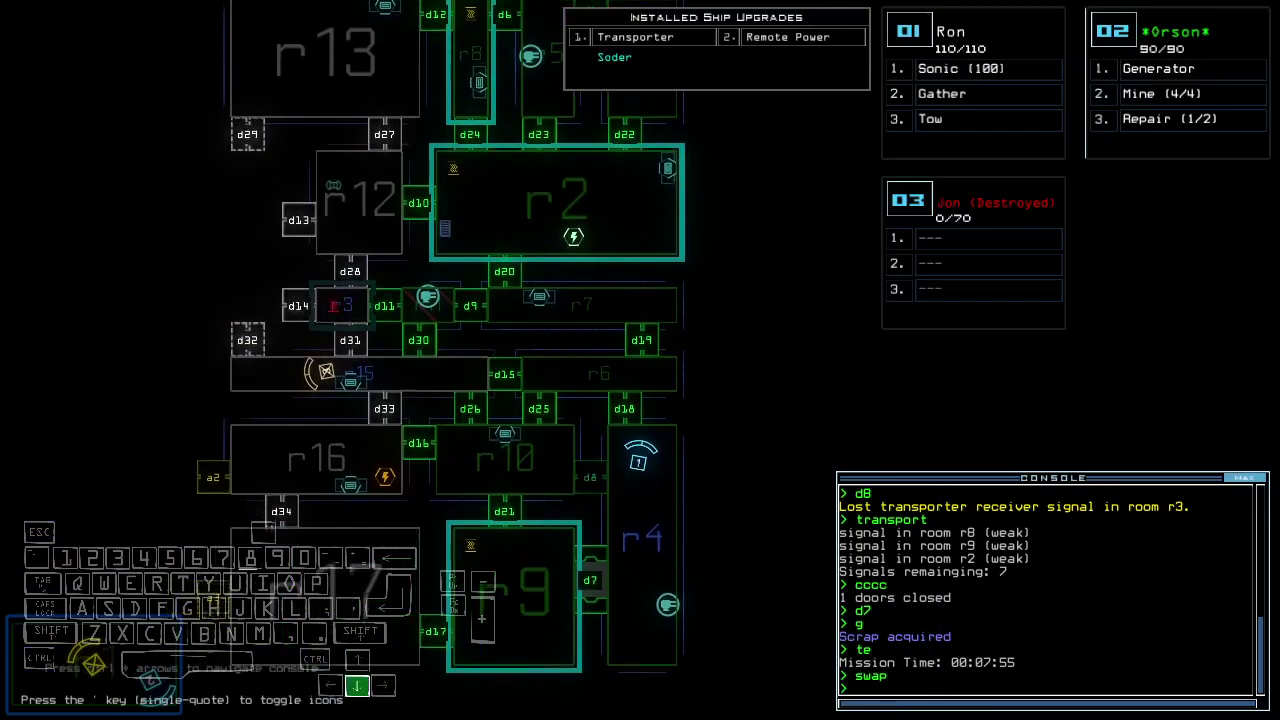
key(Tab)
key(Down)
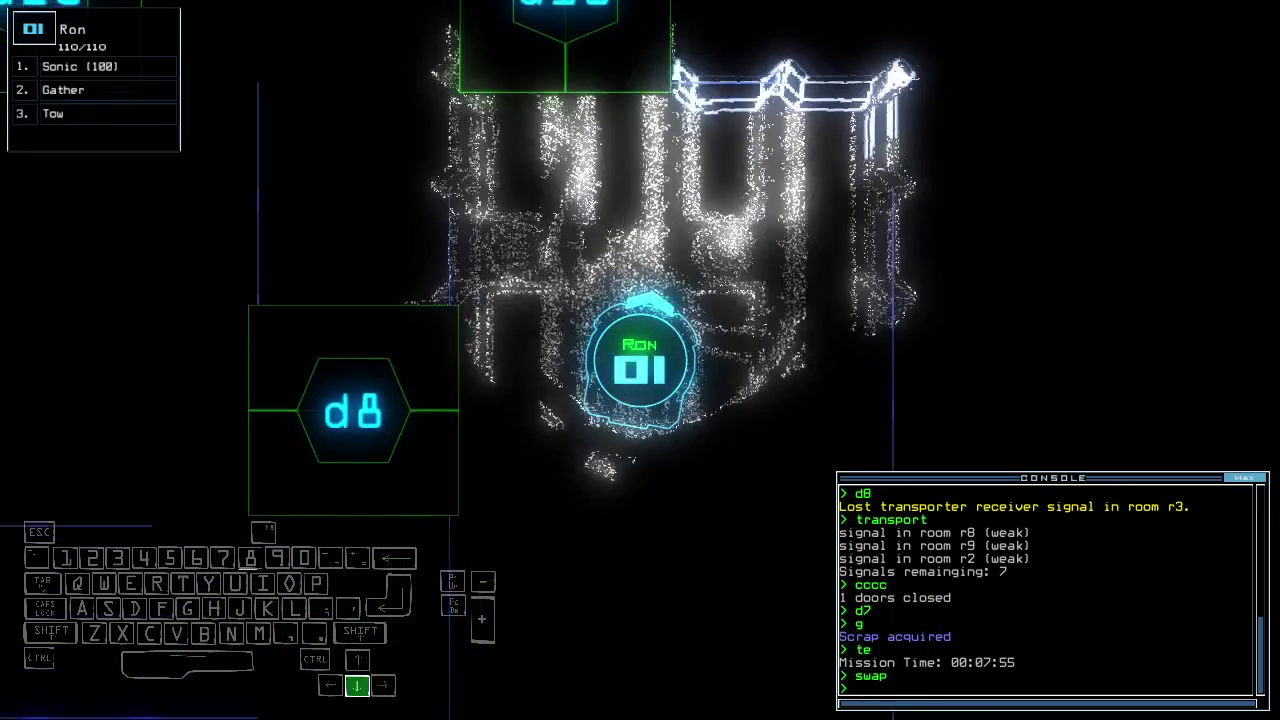
text(d8 d7)
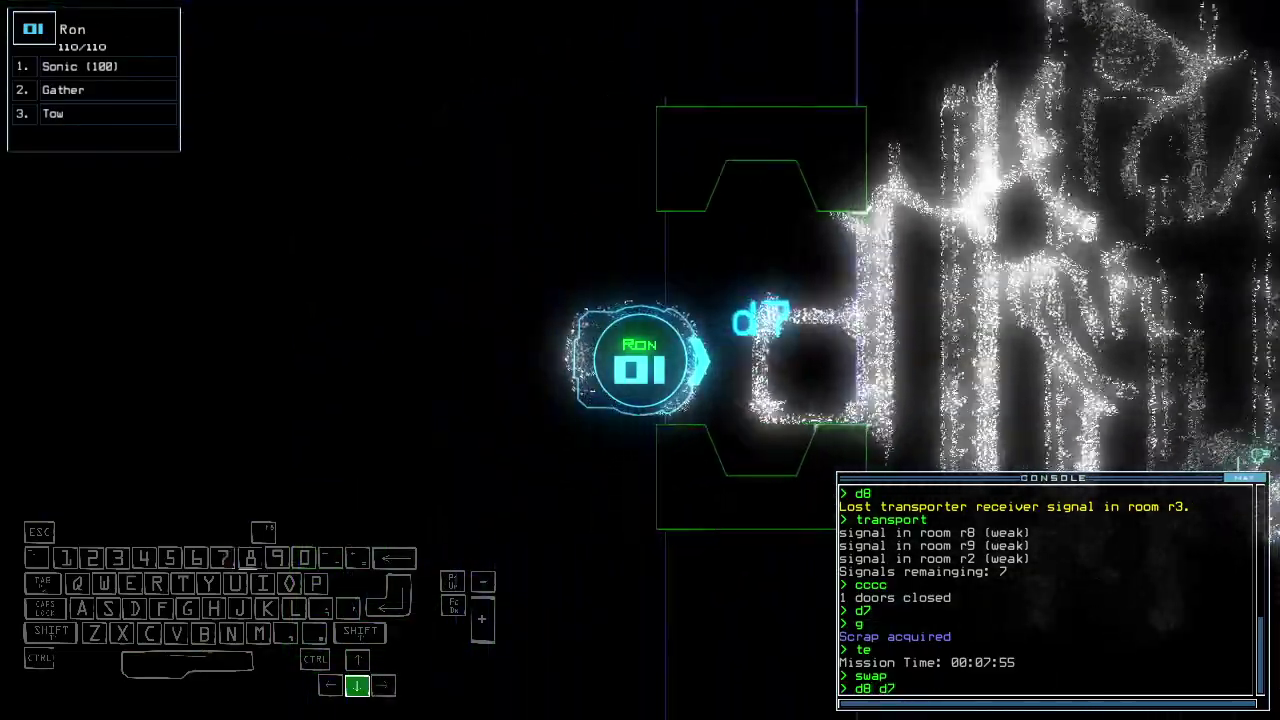
key(Return)
key(Tab)
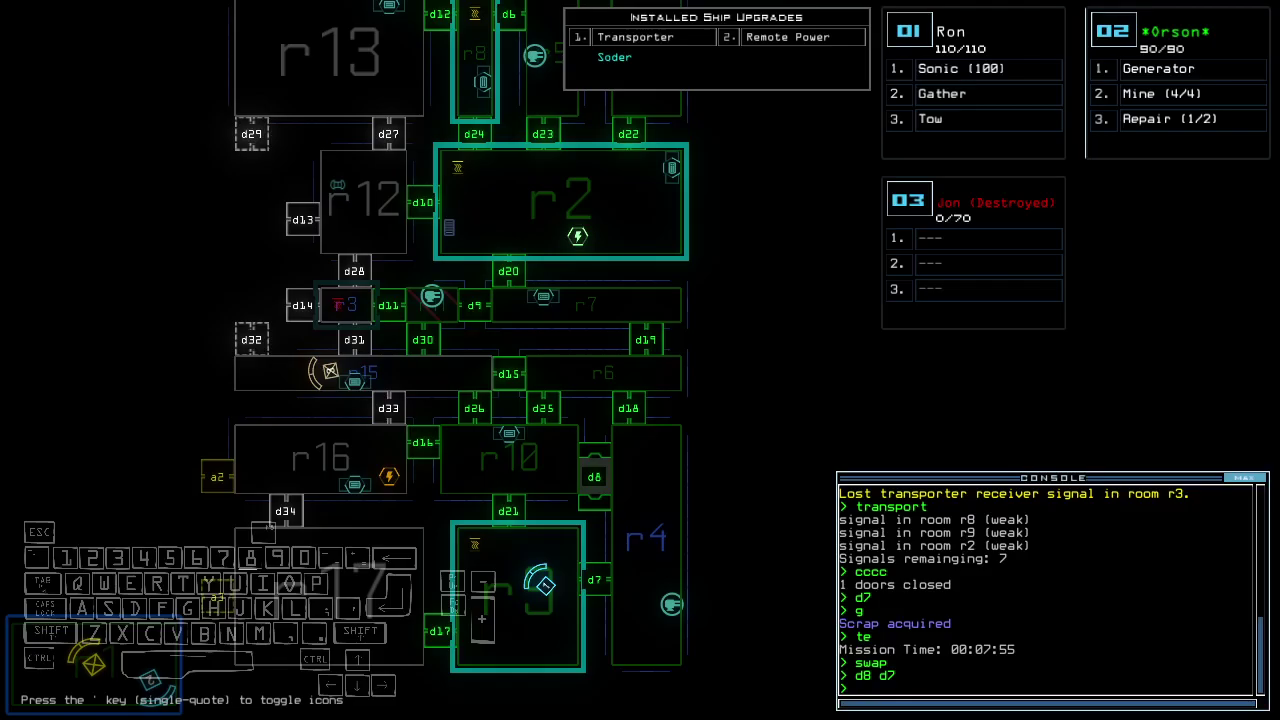
key(Tab)
key(Up)
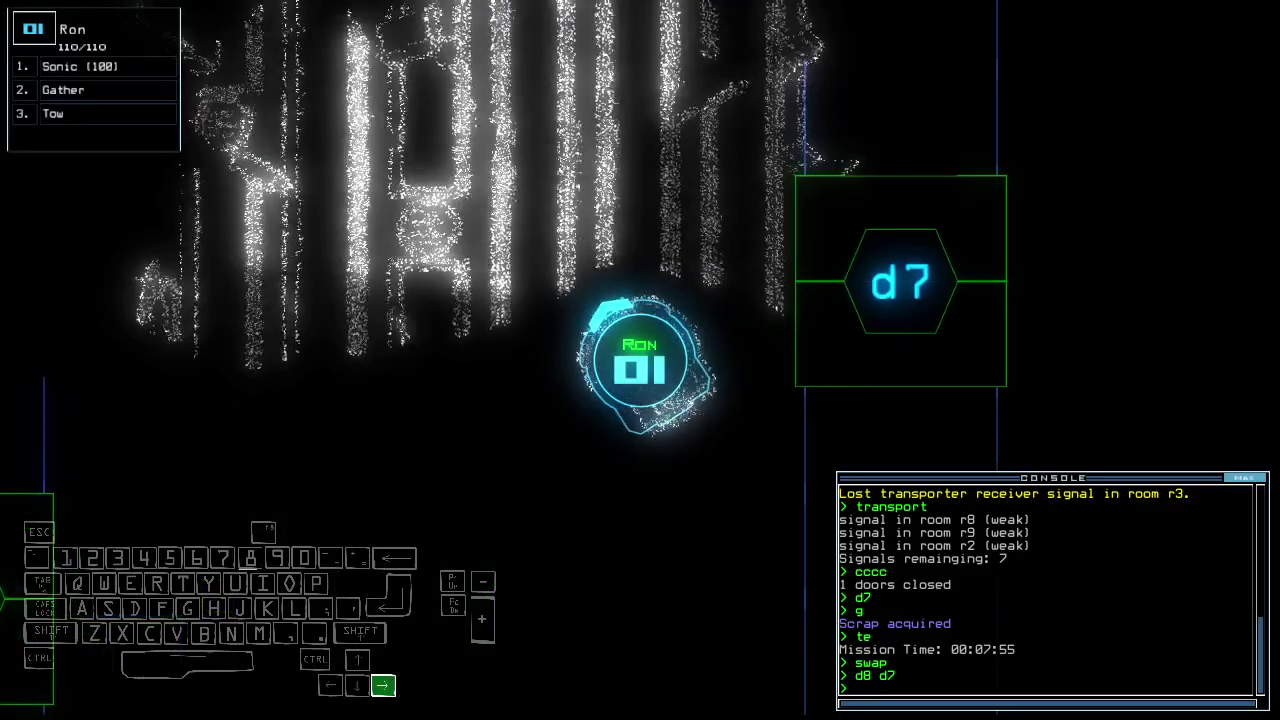
key(space)
key(Tab)
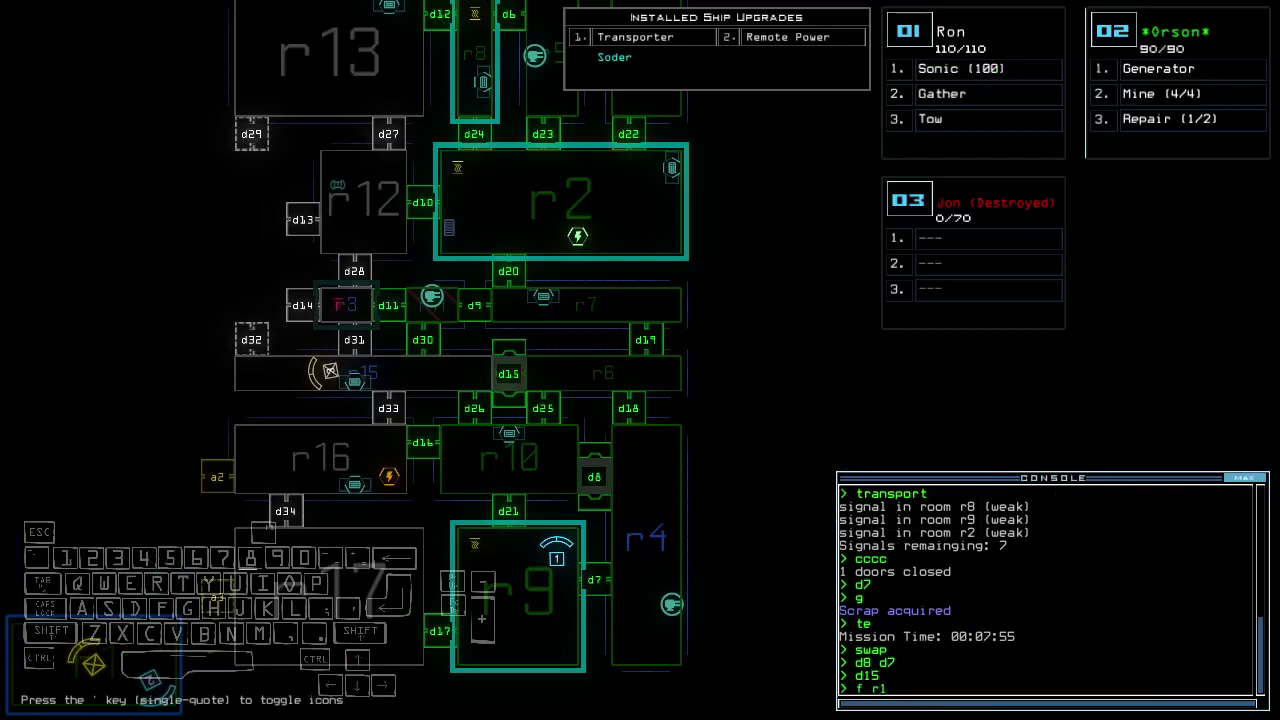
text(5 r6)
key(Return)
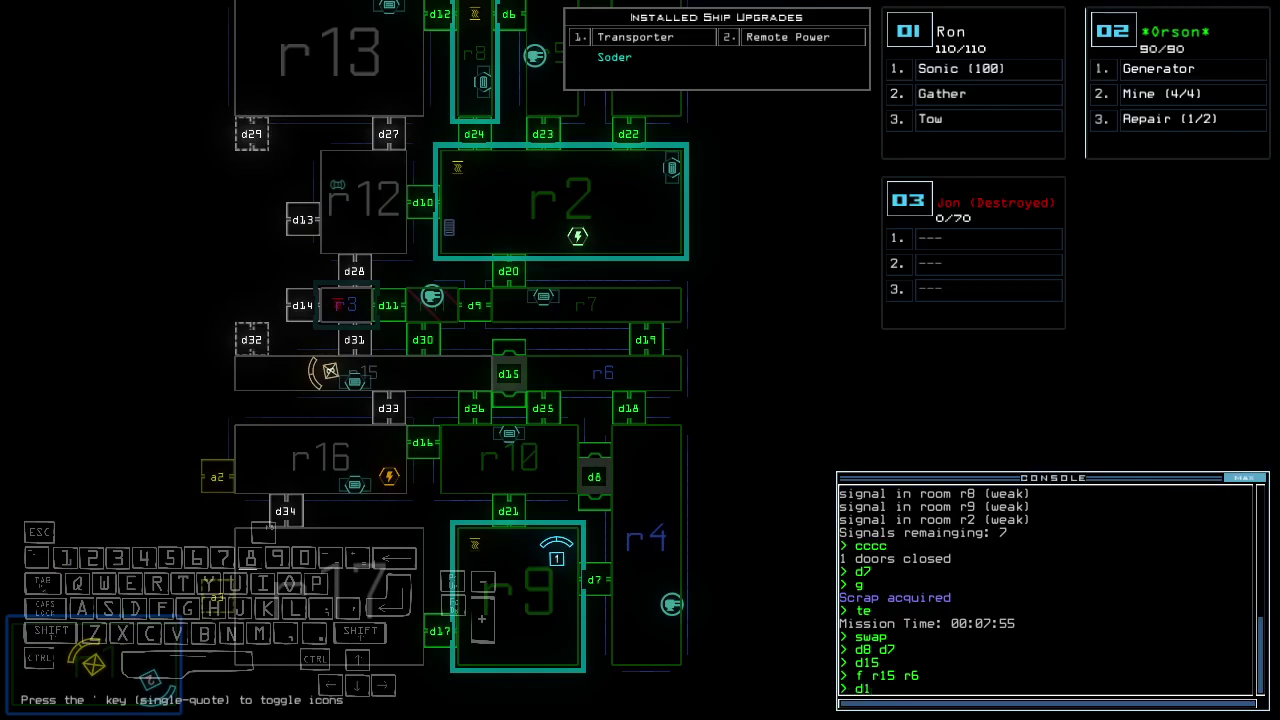
Drive drone 01 through doors d21 and d26, then close the two nearby doors
key(Tab)
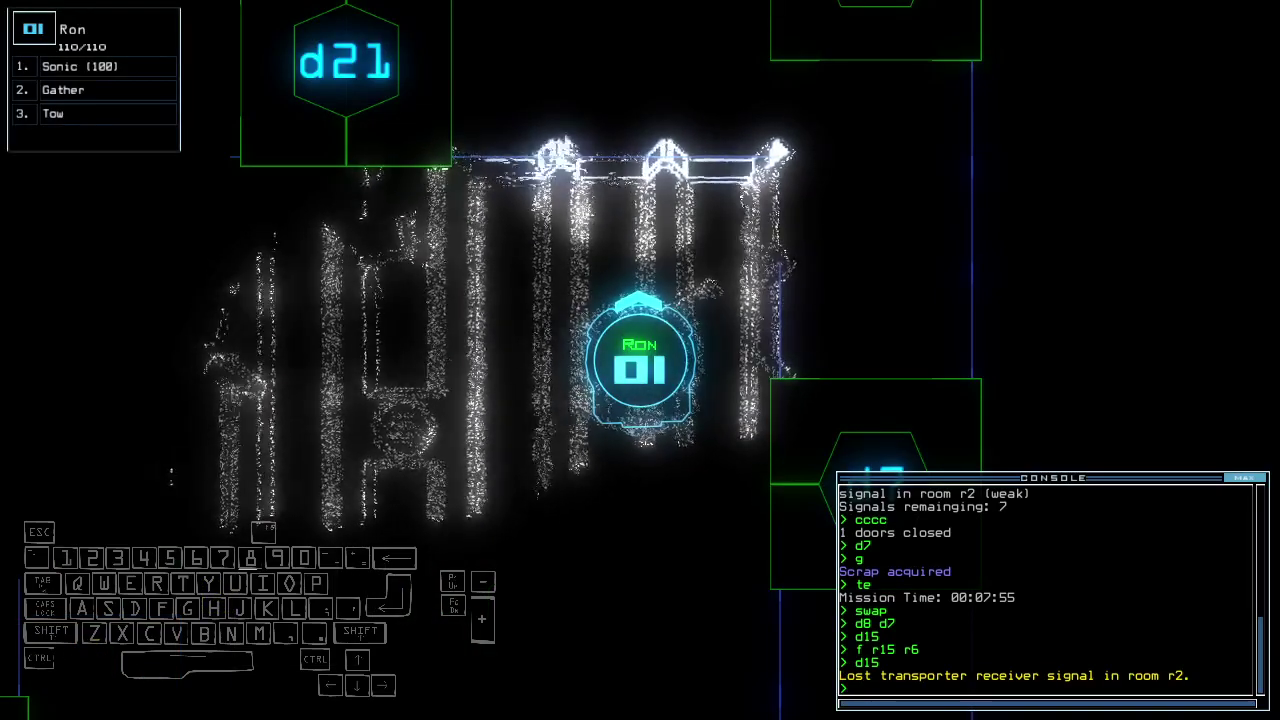
key(Tab)
key(Tab)
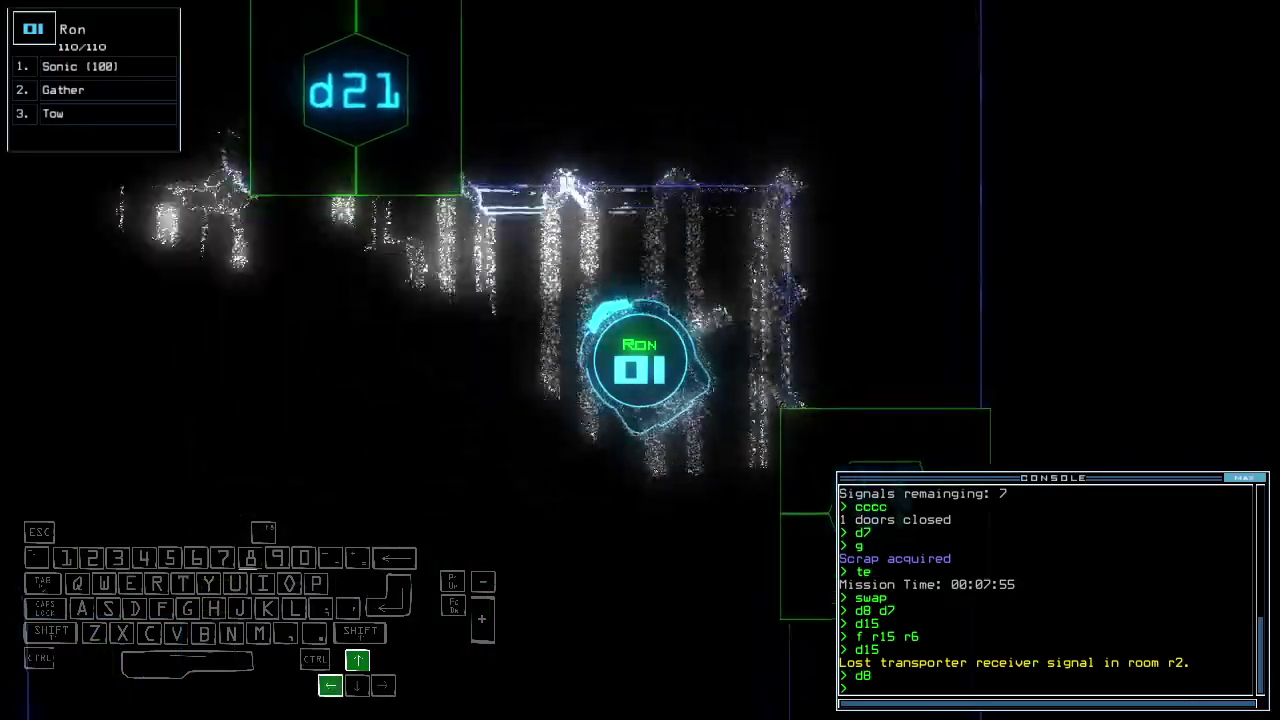
text(d21)
key(Return)
key(Up)
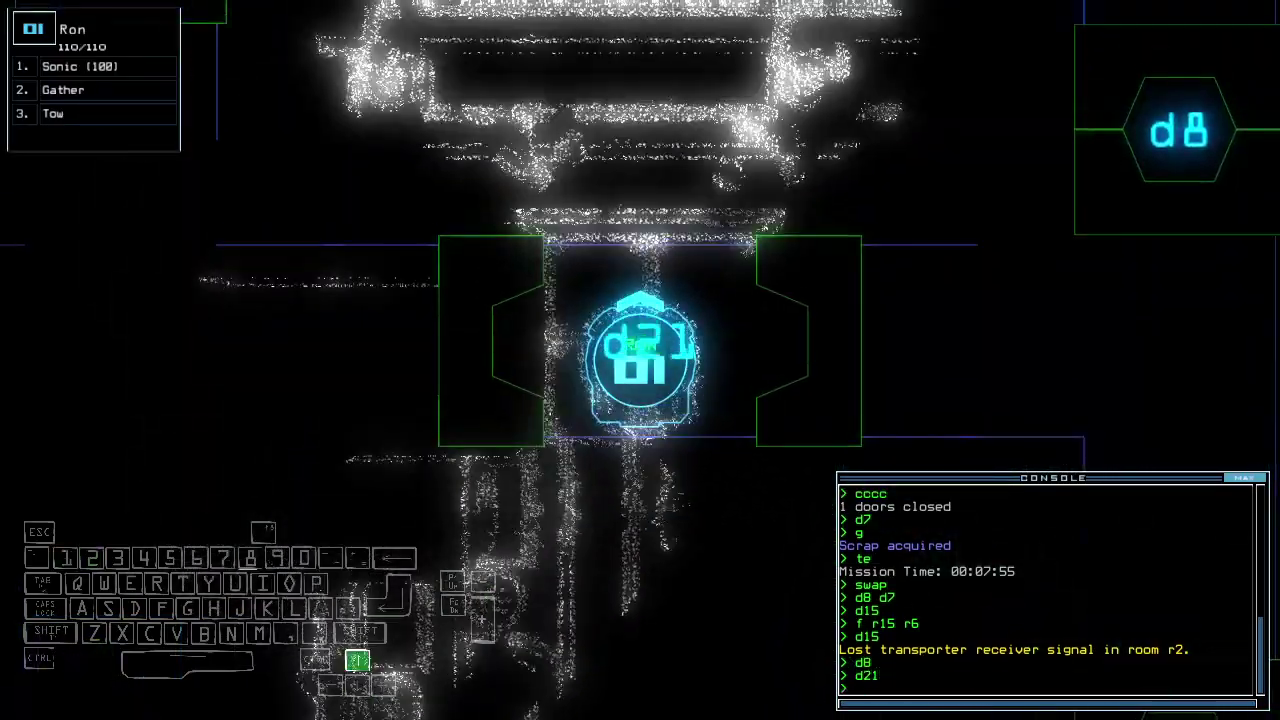
key(Right)
text(d26)
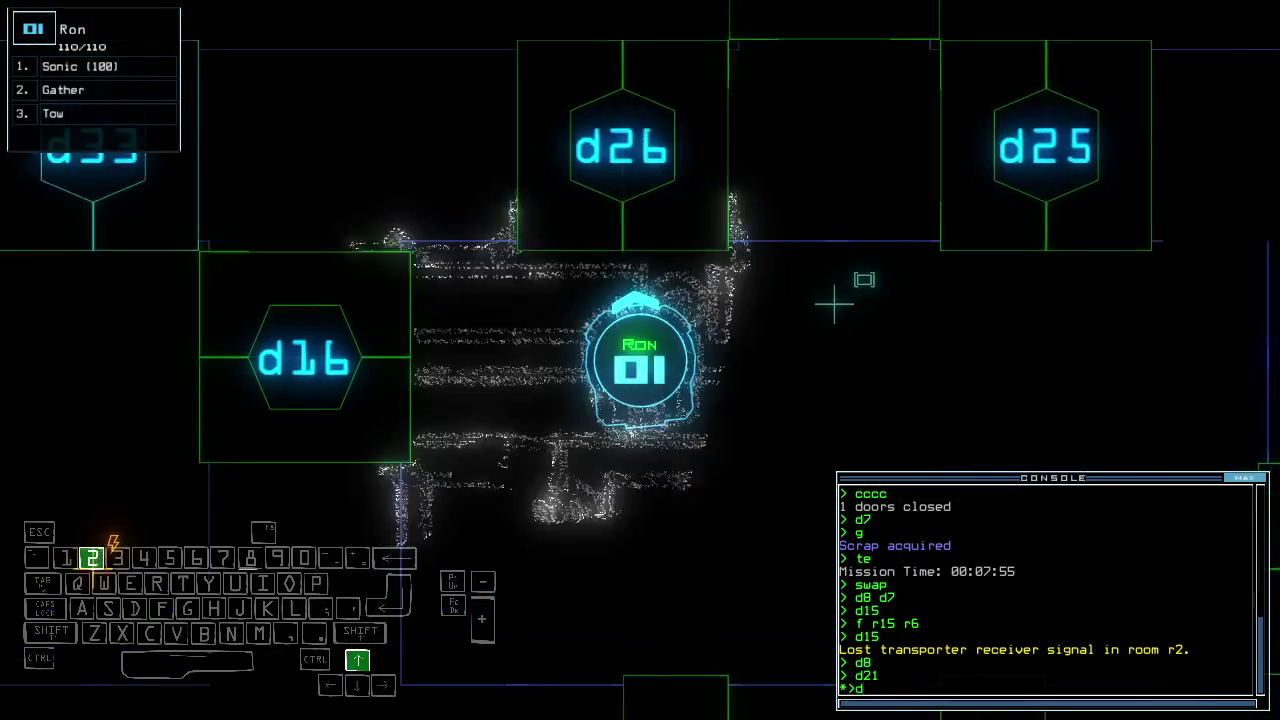
key(Return)
key(Up)
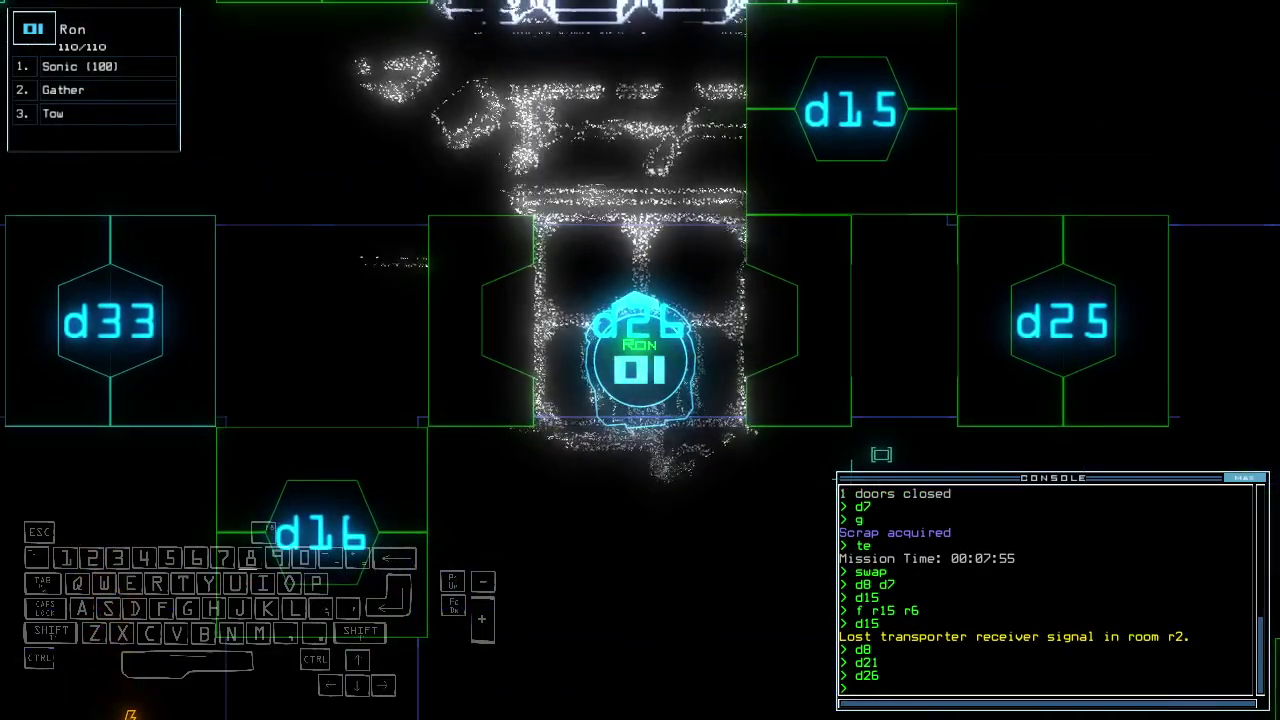
key(Down)
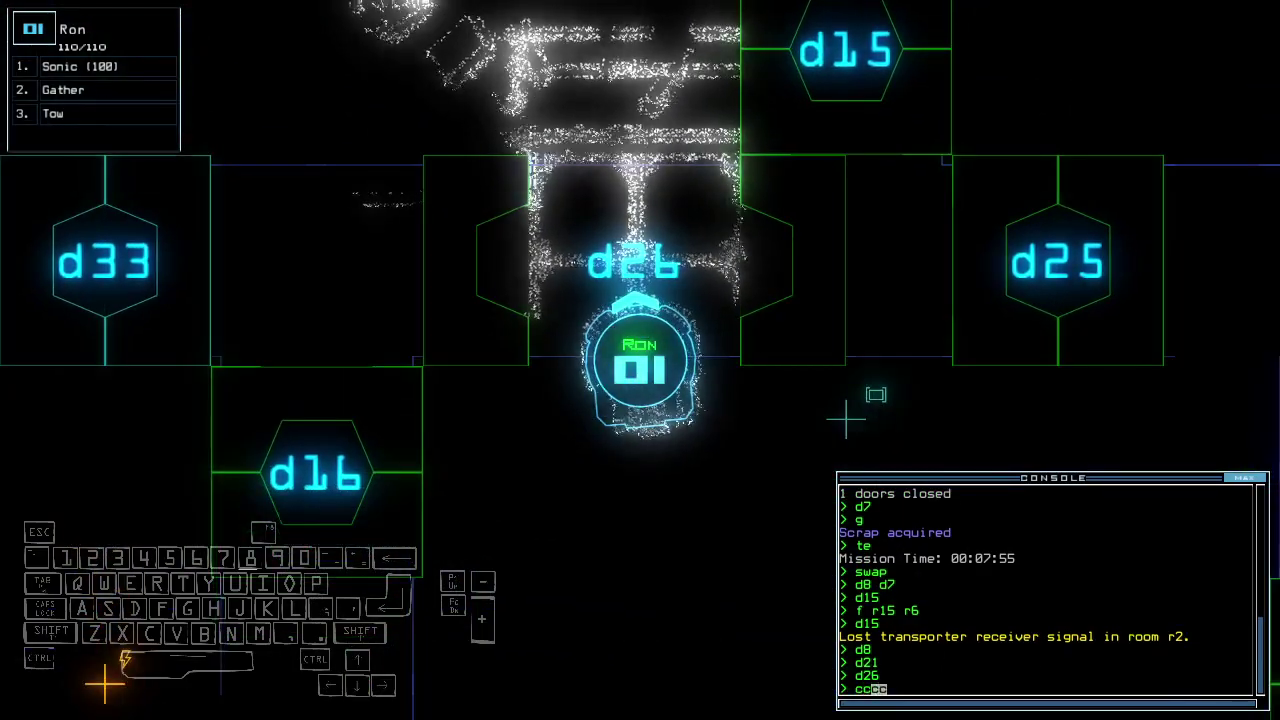
text(cc)
key(Return)
key(Tab)
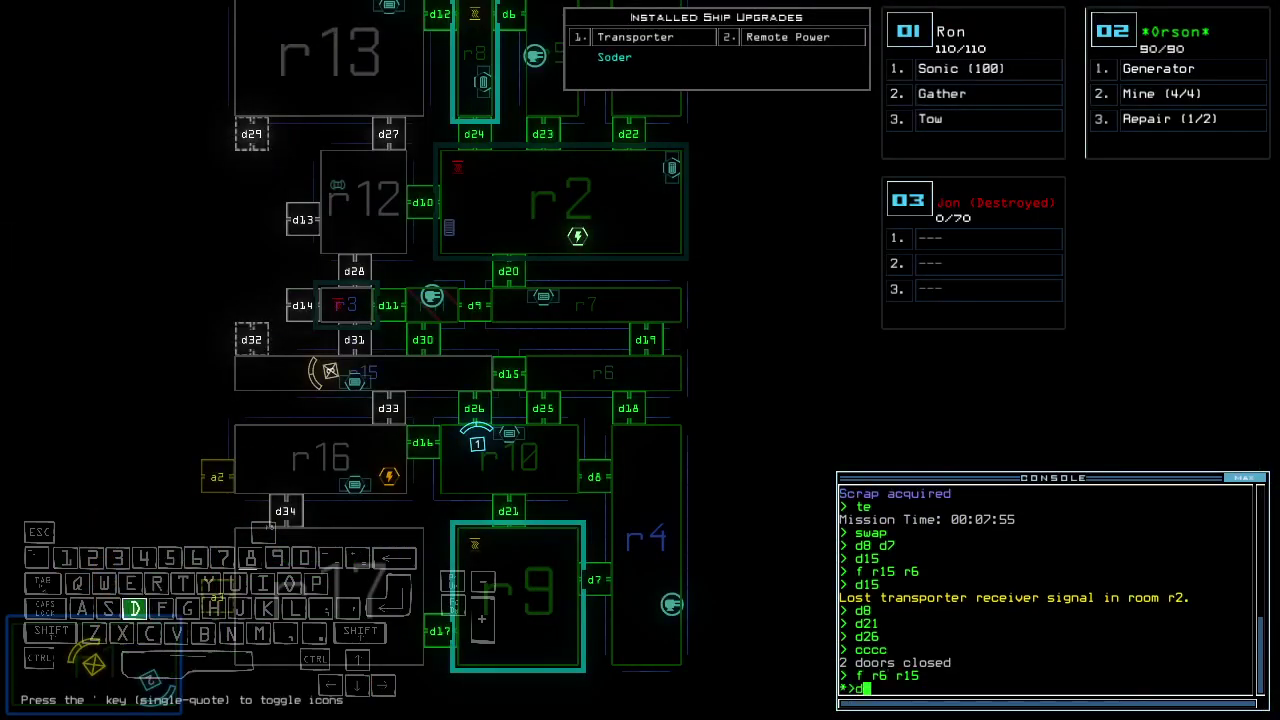
Drive drone 01 past d16, close two doors, and command d21 toward r9
key(Tab)
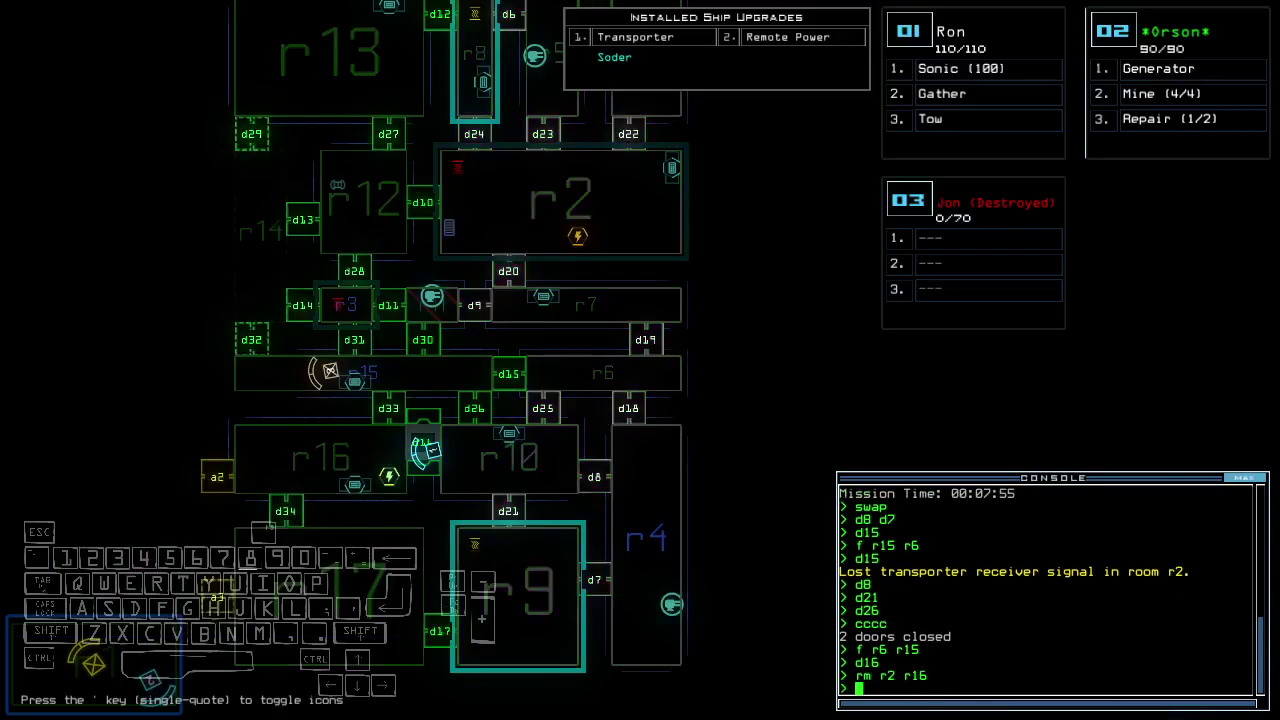
key(Left)
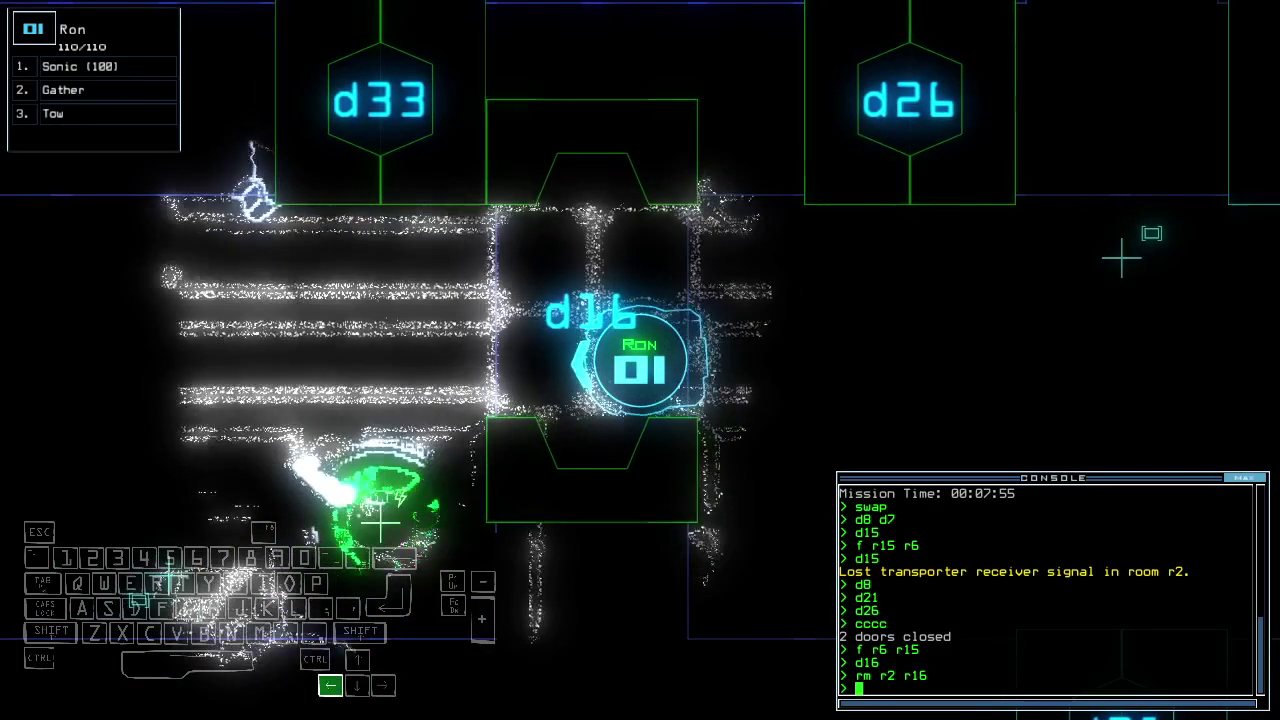
key(Tab)
key(Tab)
text(d)
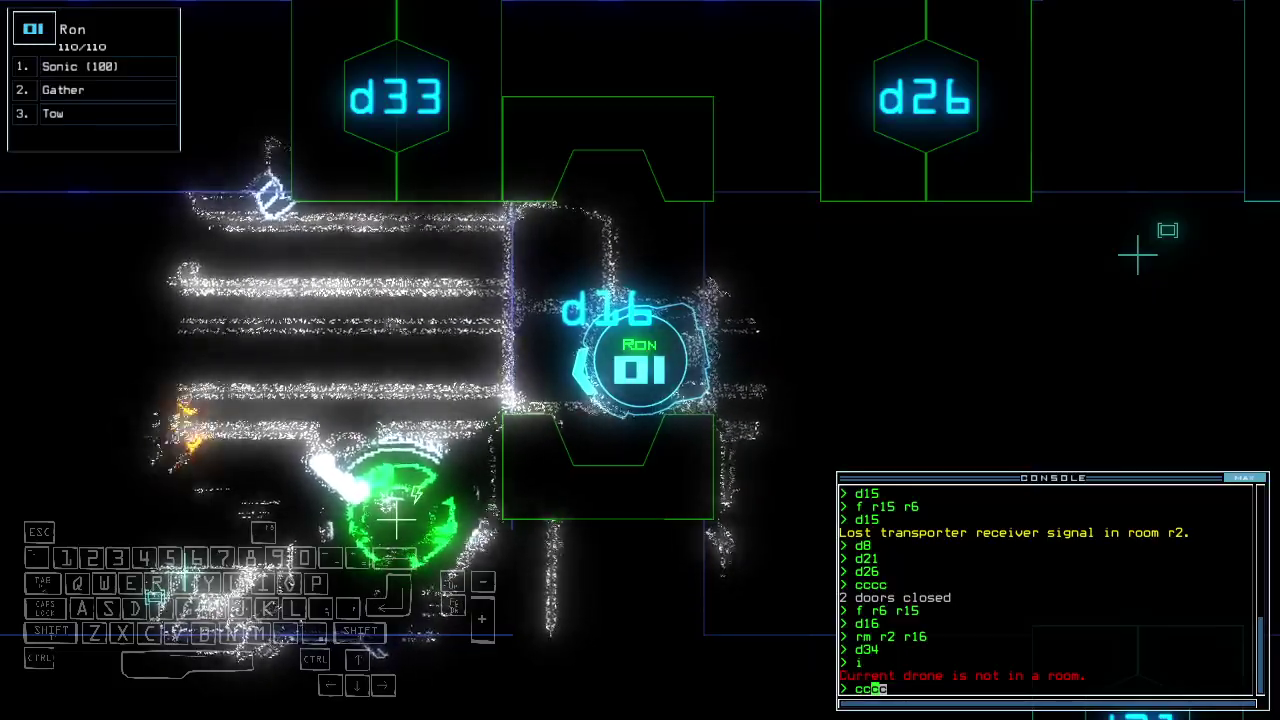
text(c)
key(Return)
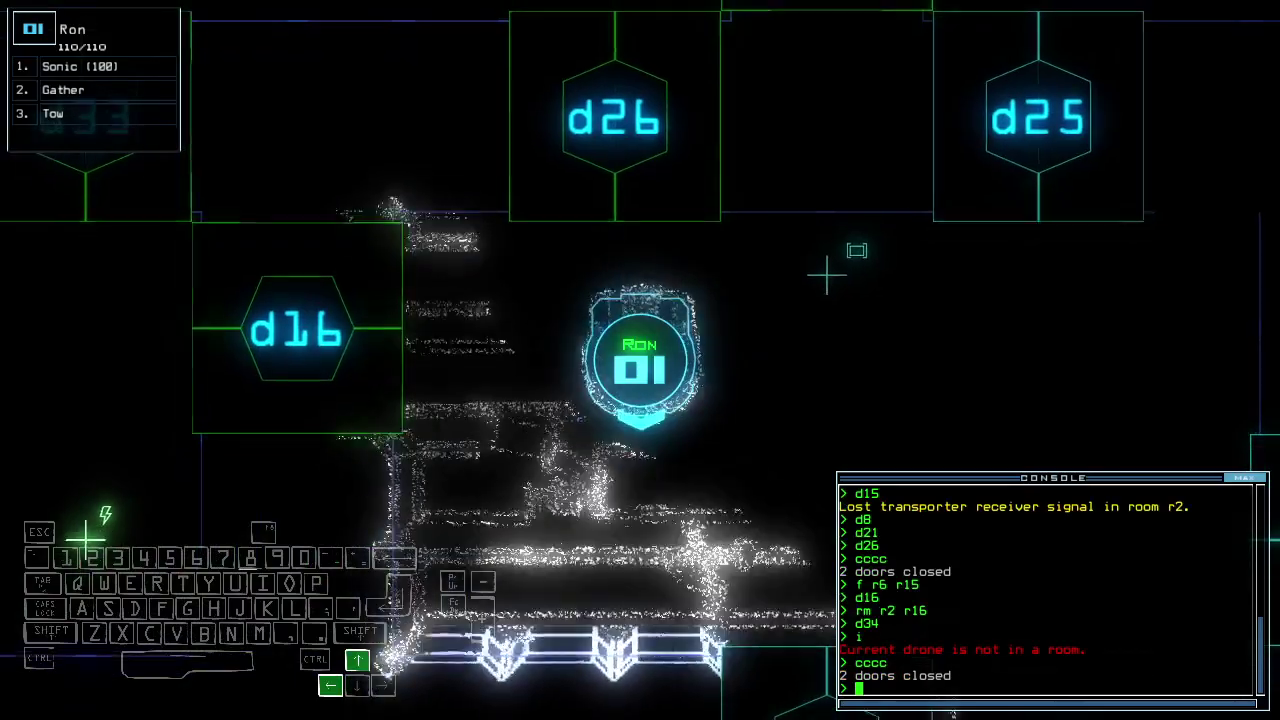
key(Tab)
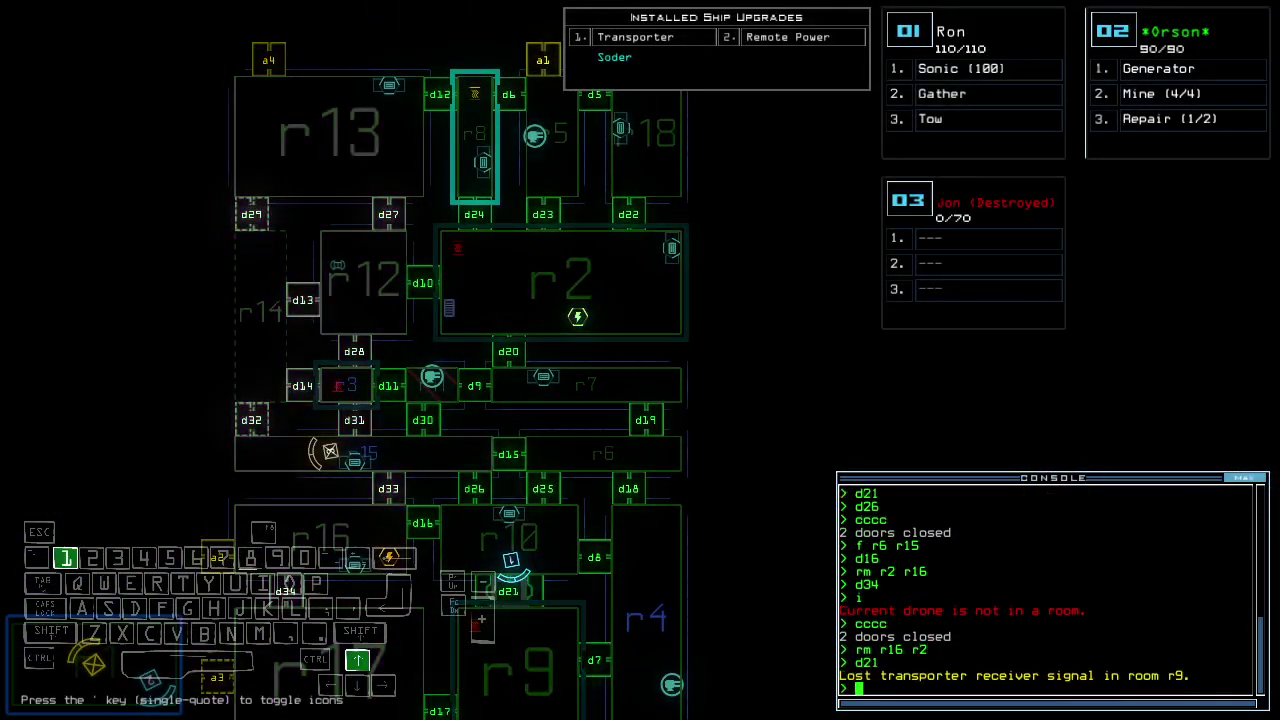
Check mission time, close the nearby door, and drive drone 01 through d17
key(Tab)
text(te)
key(Return)
text(cccc)
key(Return)
text(d17)
key(Return)
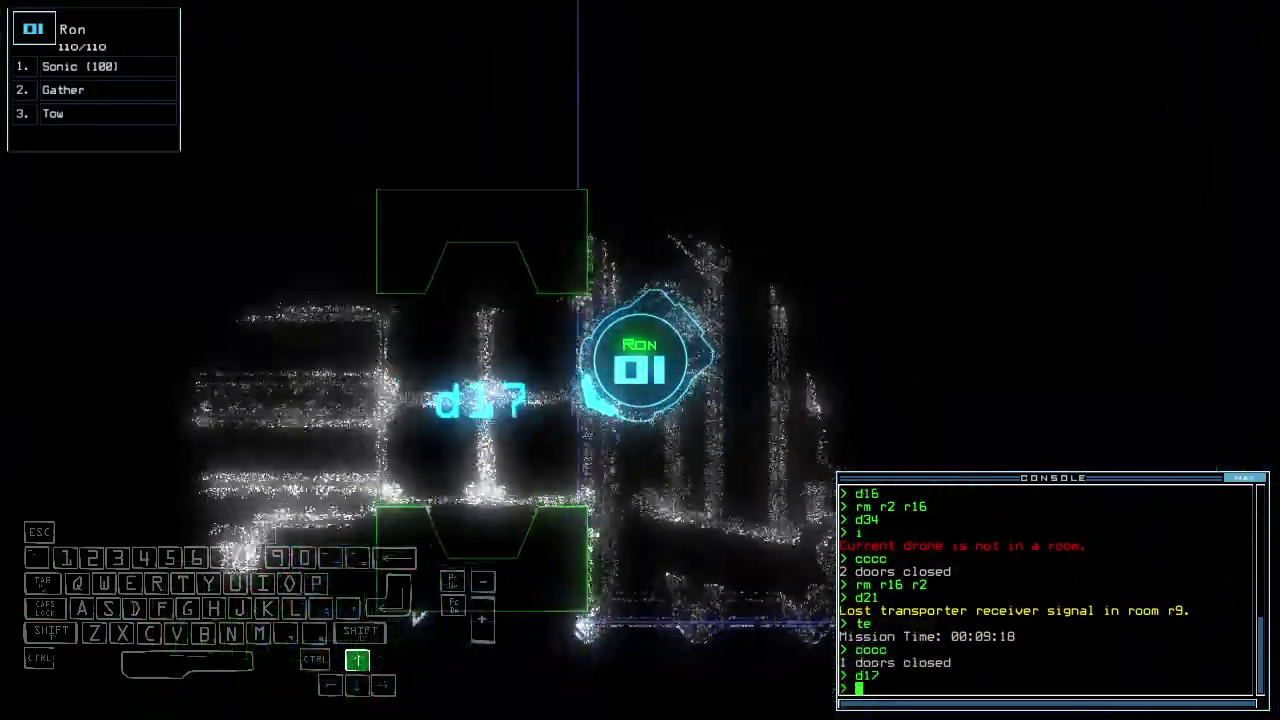
key(Right)
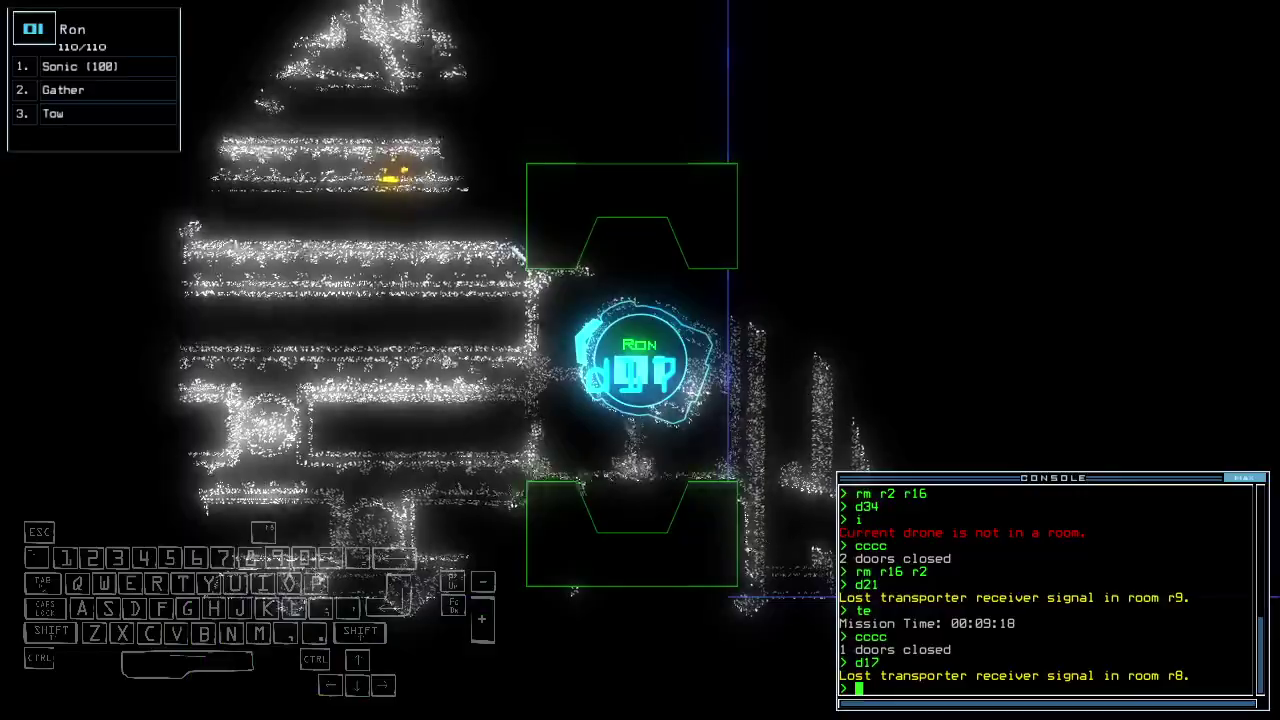
text(g)
Gather scrap four times past d34, then turn drone 01 back toward d17
key(Return)
key(Up)
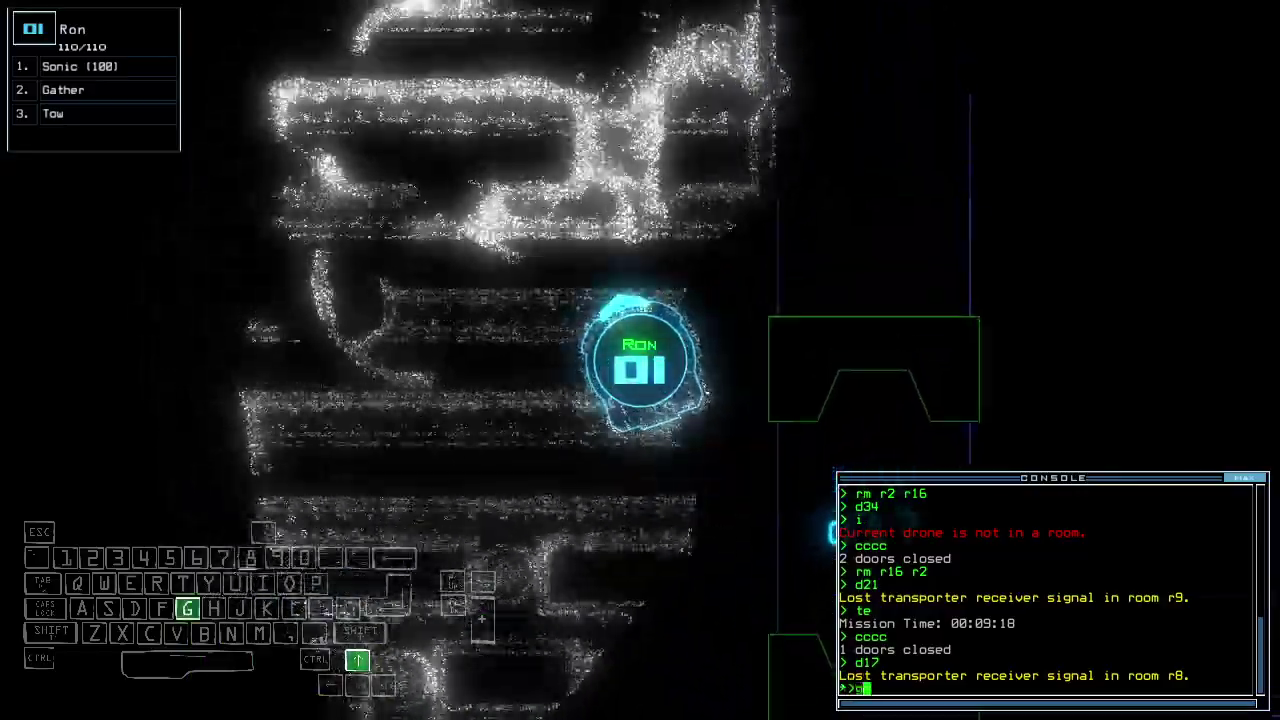
key(Up)
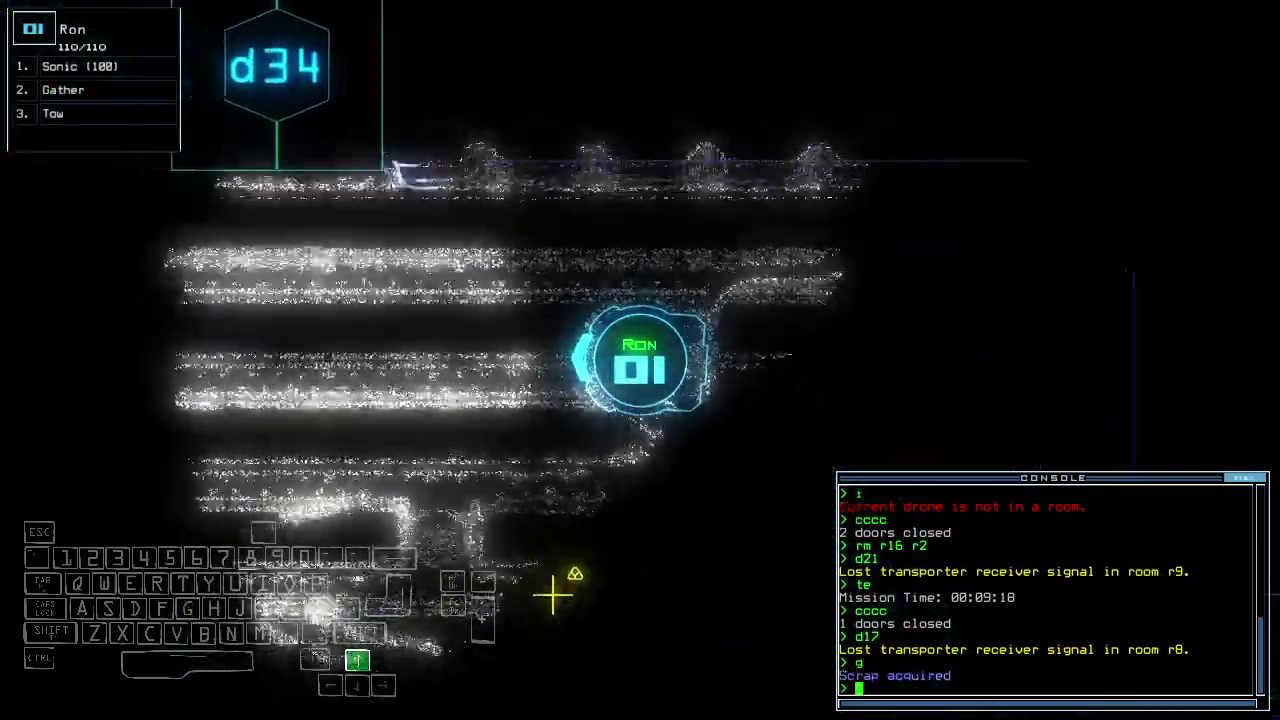
key(Up)
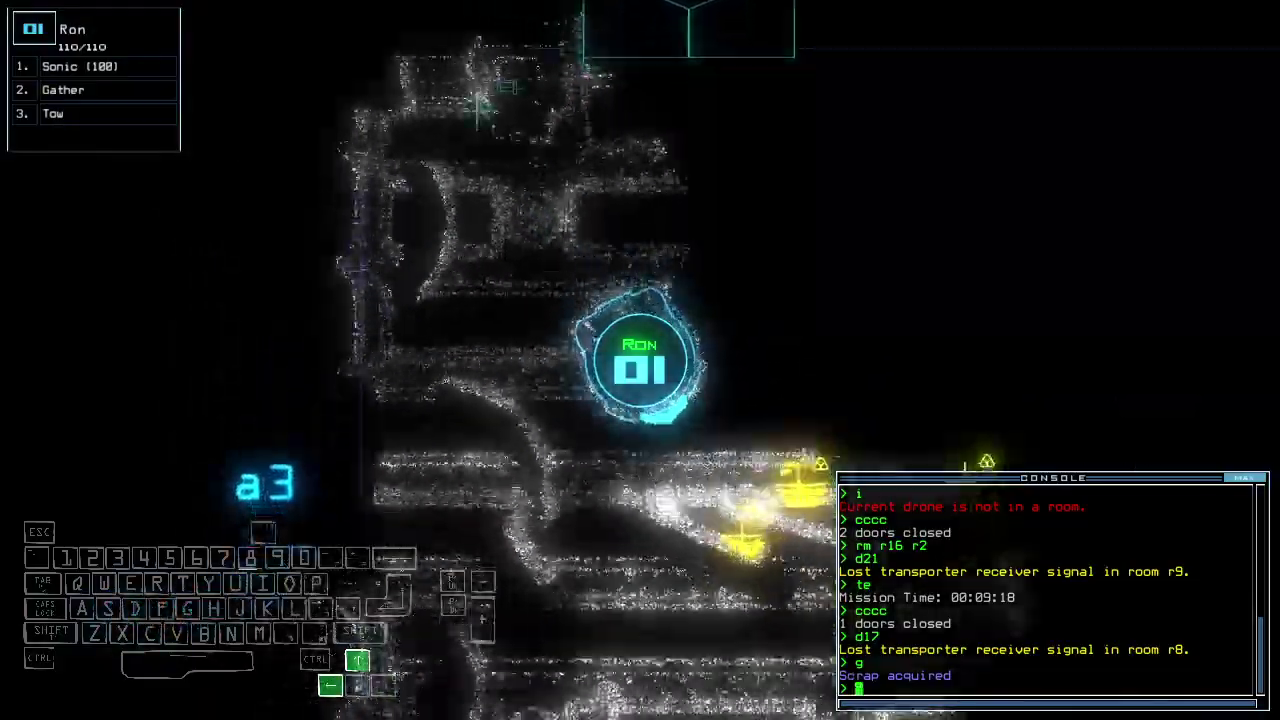
text(g)
key(Return)
text(g)
key(Return)
key(Right)
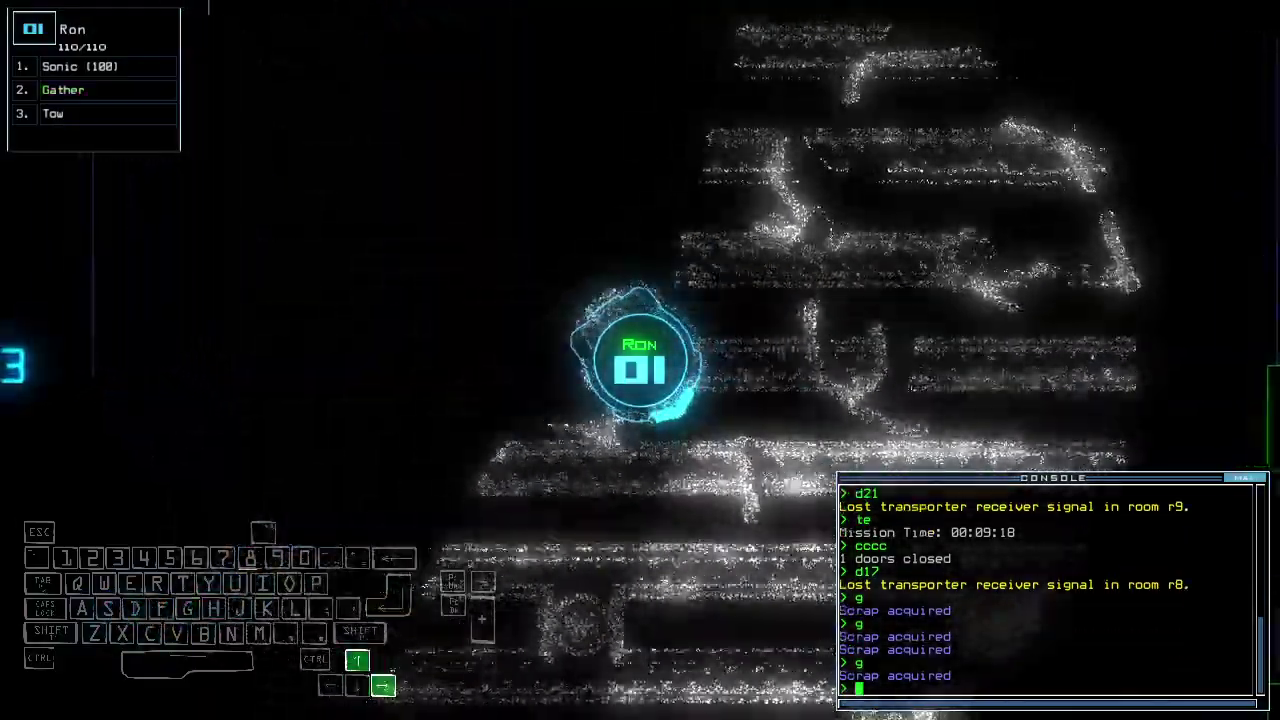
key(Up)
key(Left)
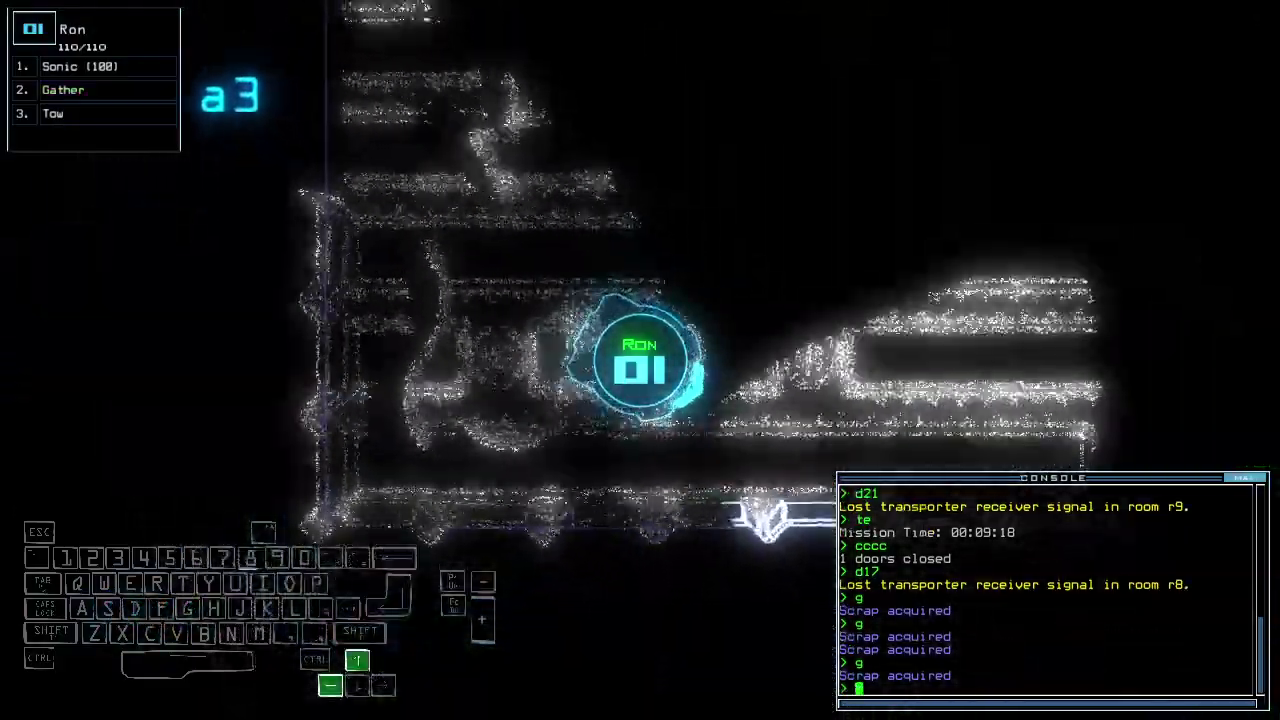
key(Up)
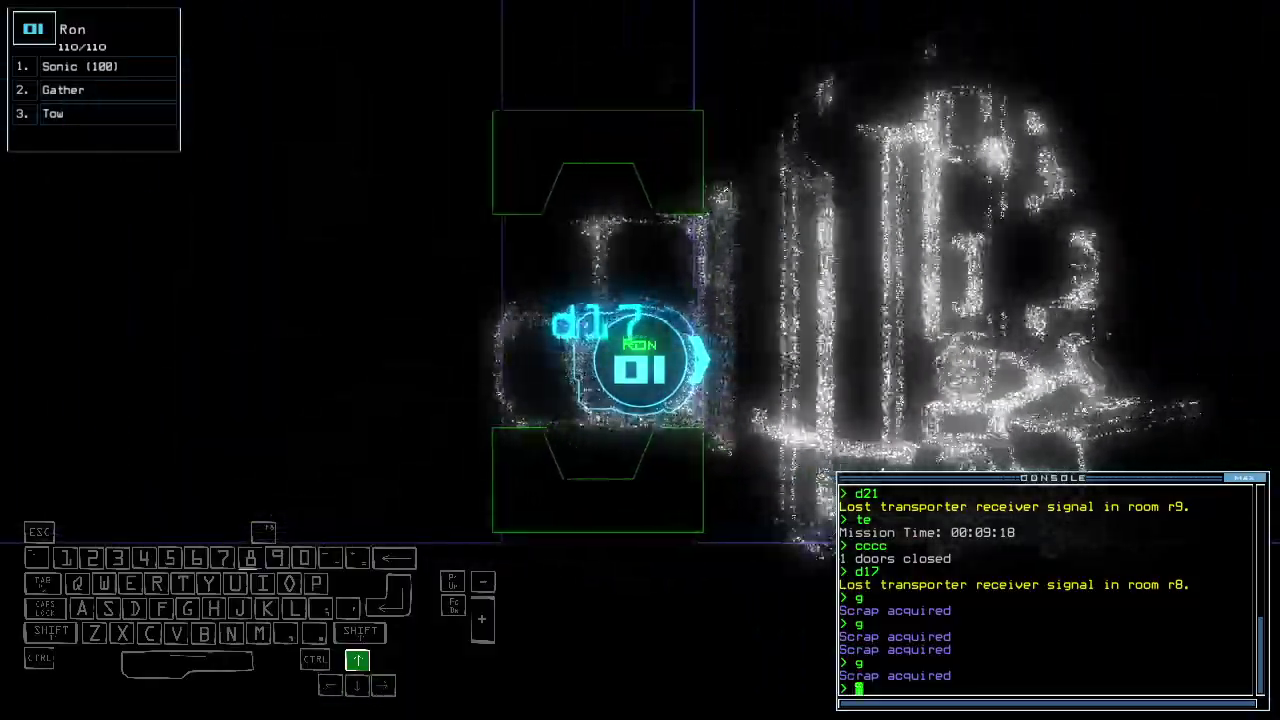
key(Left)
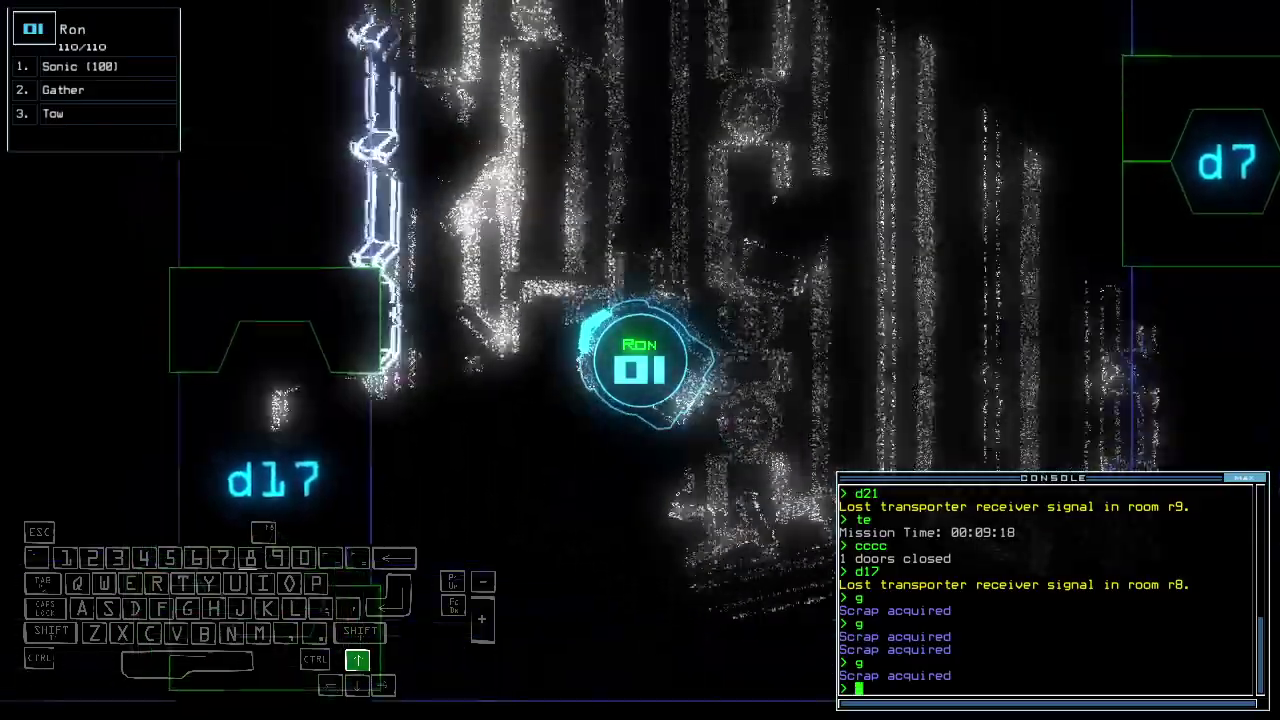
text(c)
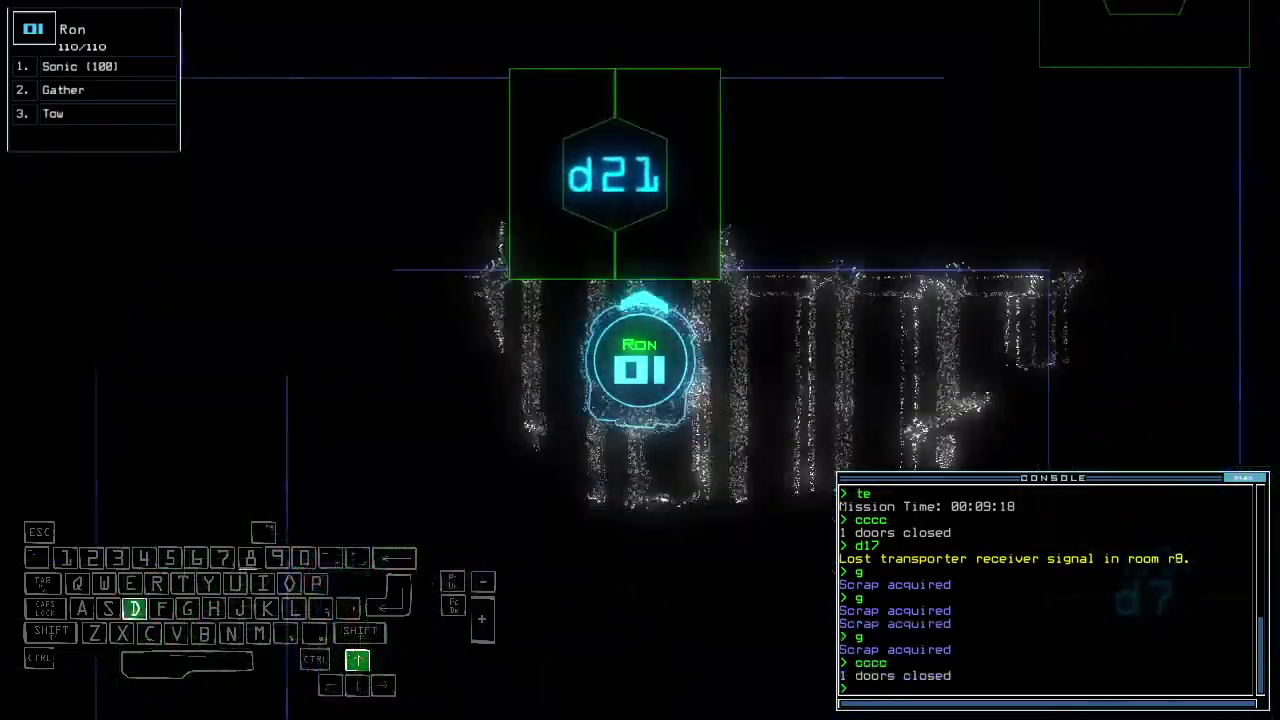
Drive drone 01 through door d21, close it behind, and move up to door d25
key(Up)
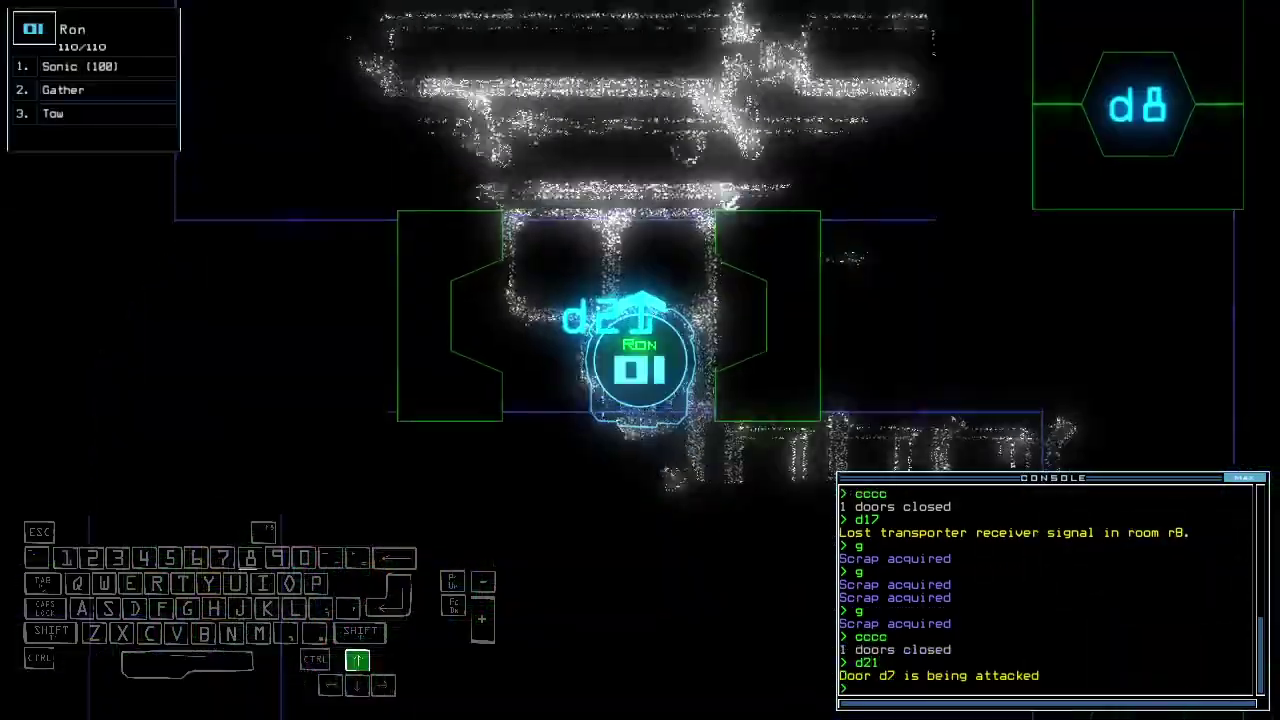
key(Tab)
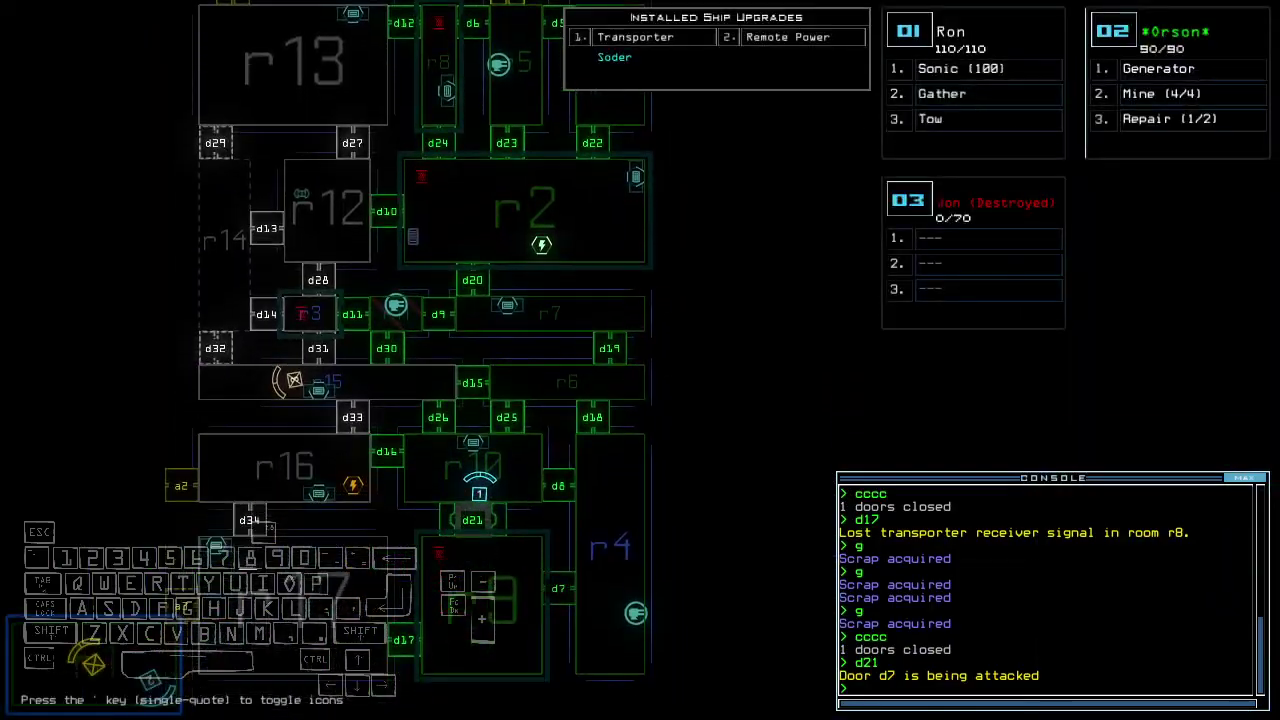
key(Tab)
text(cccc)
key(Return)
key(Tab)
text(d)
key(Tab)
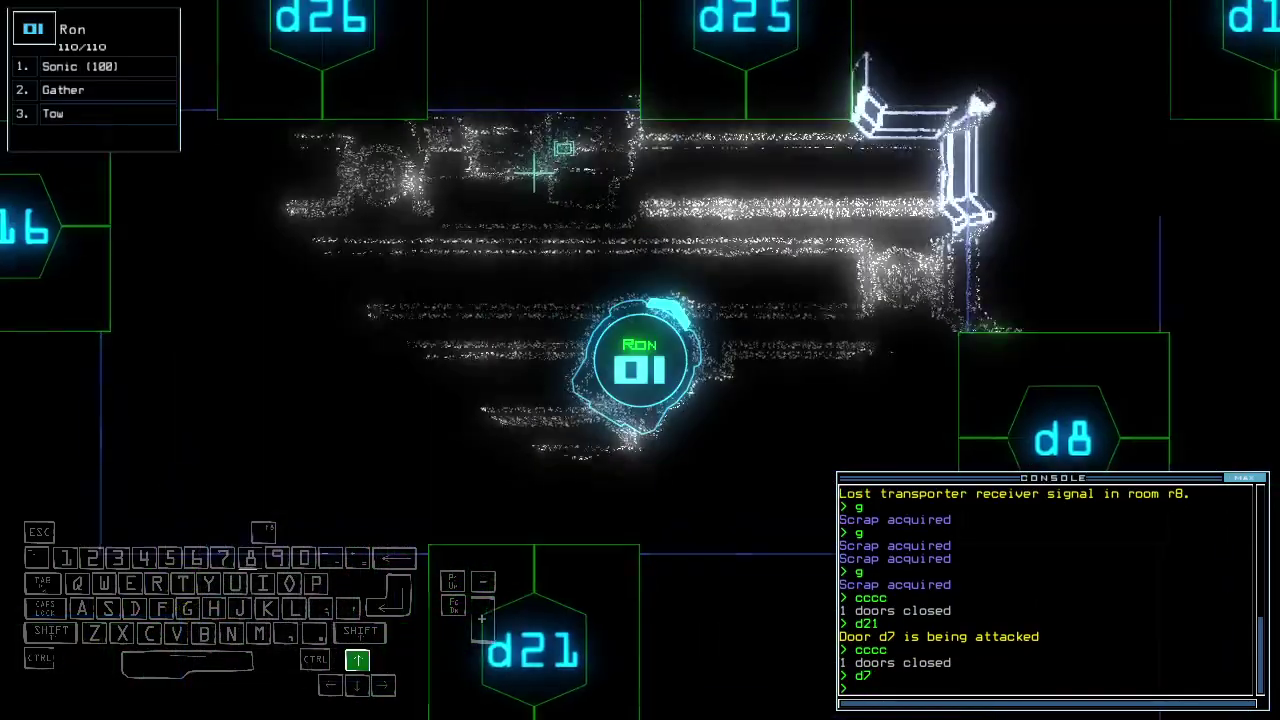
key(Up)
text(d25)
key(Return)
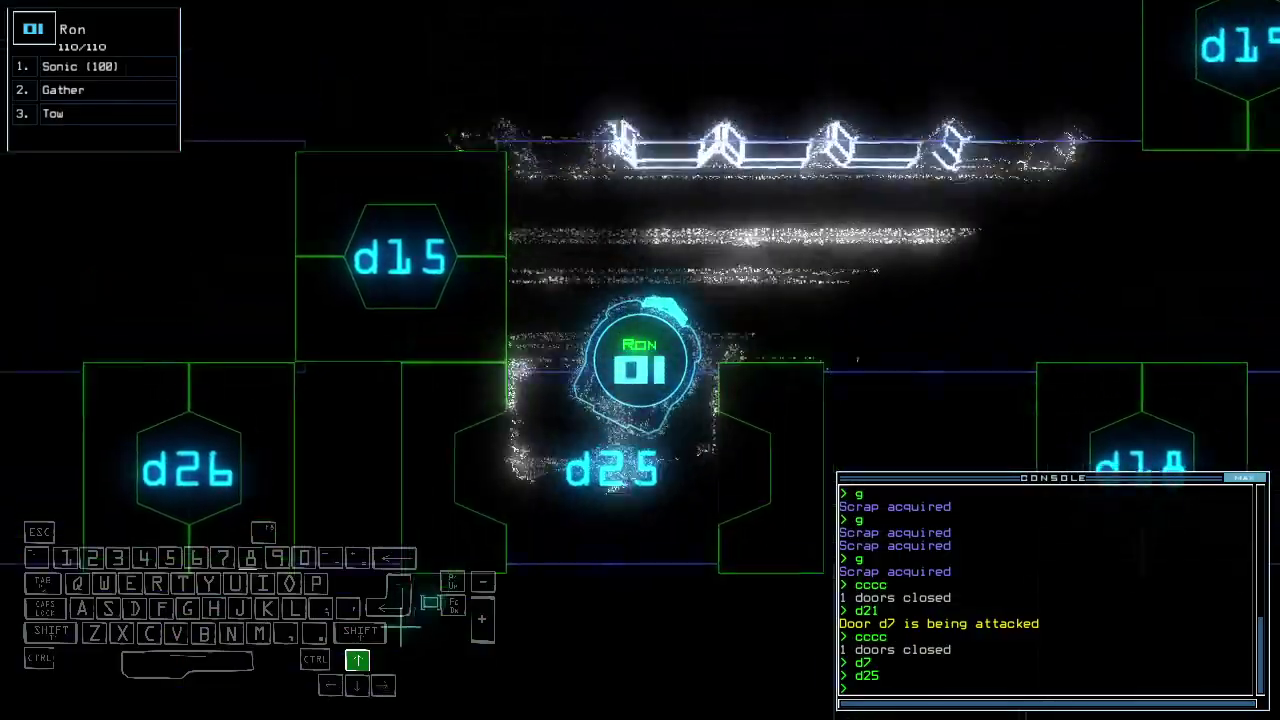
text(d19)
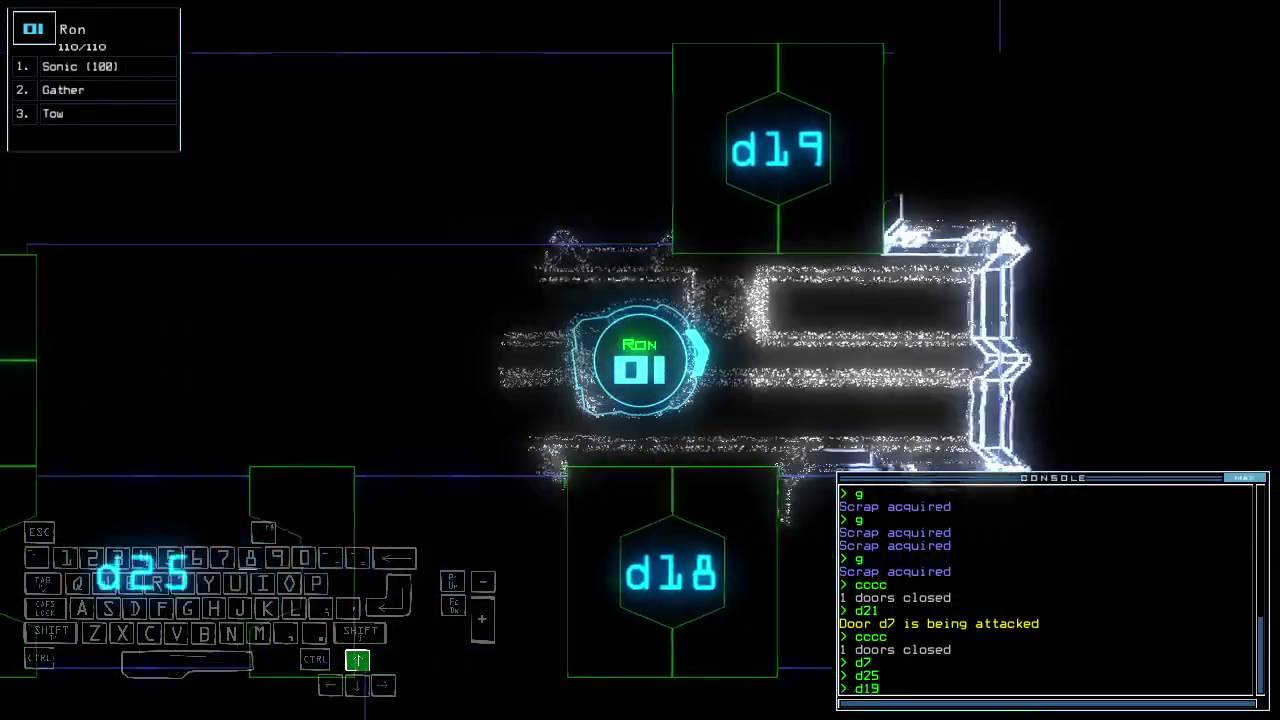
Open door d19, drive drone 01 through and back, then close the surrounding doors
key(Return)
key(Tab)
key(Tab)
key(Up)
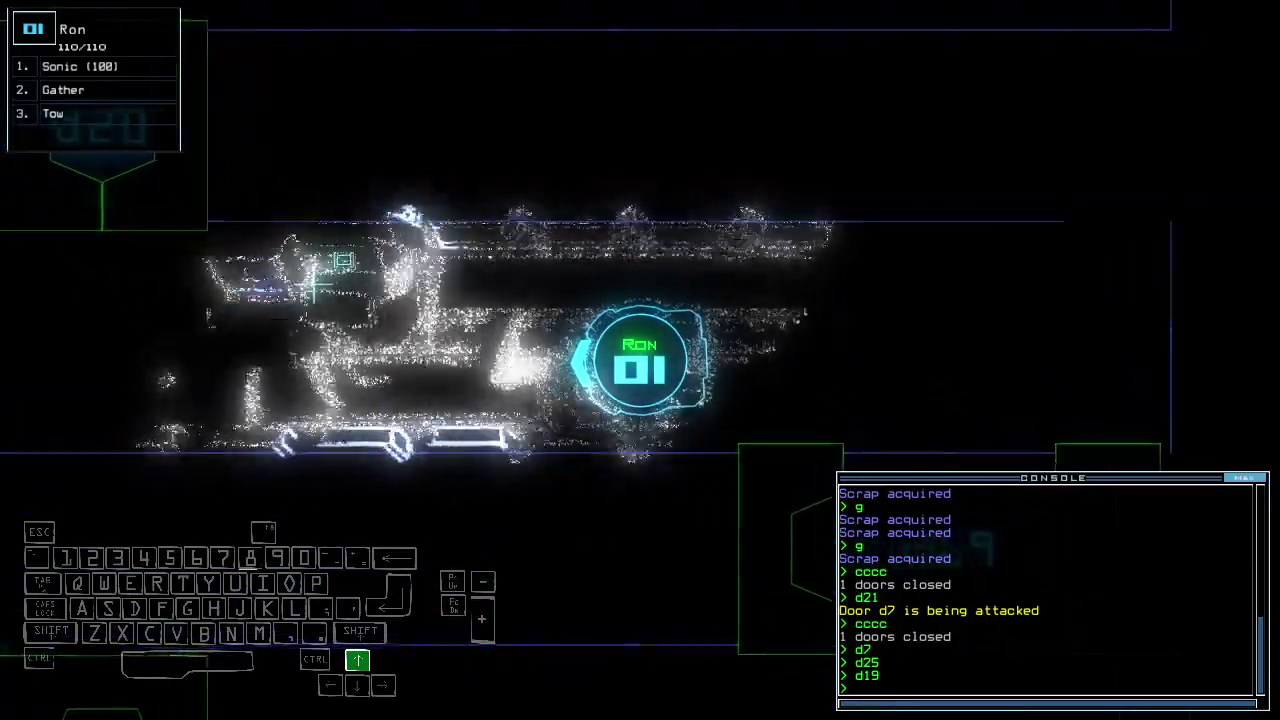
key(Down)
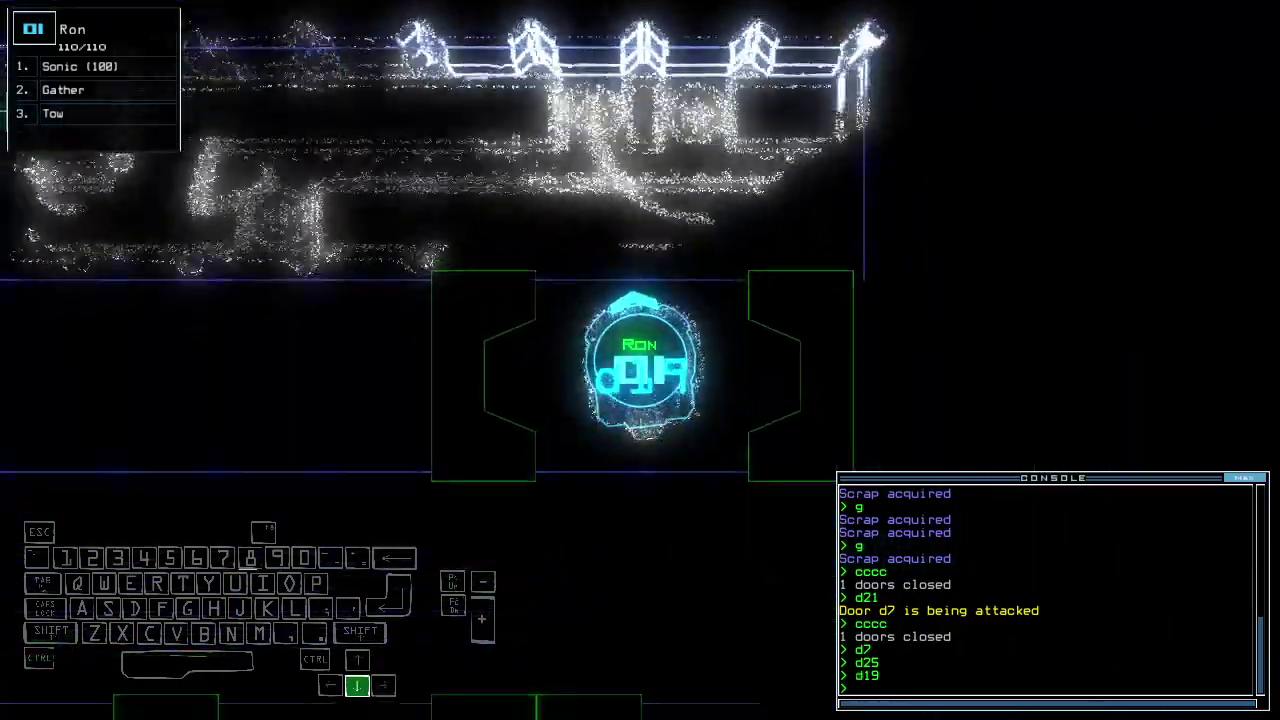
key(Tab)
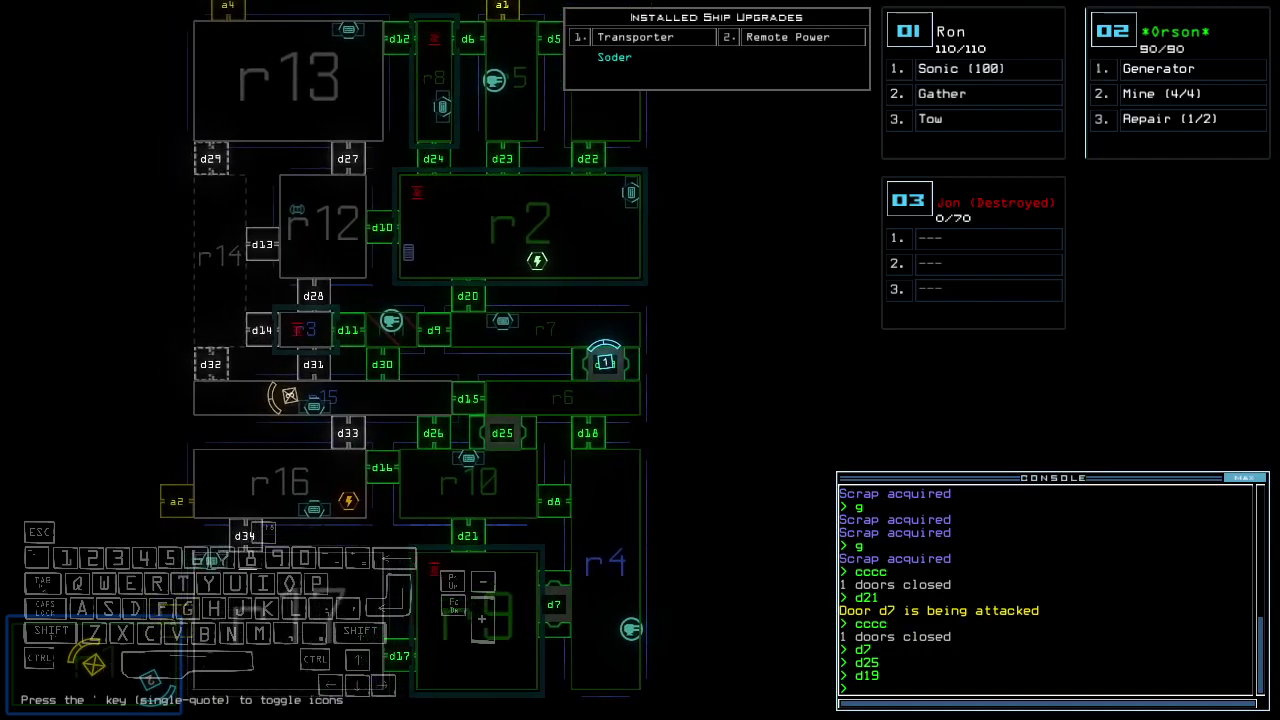
text(1te)
key(Return)
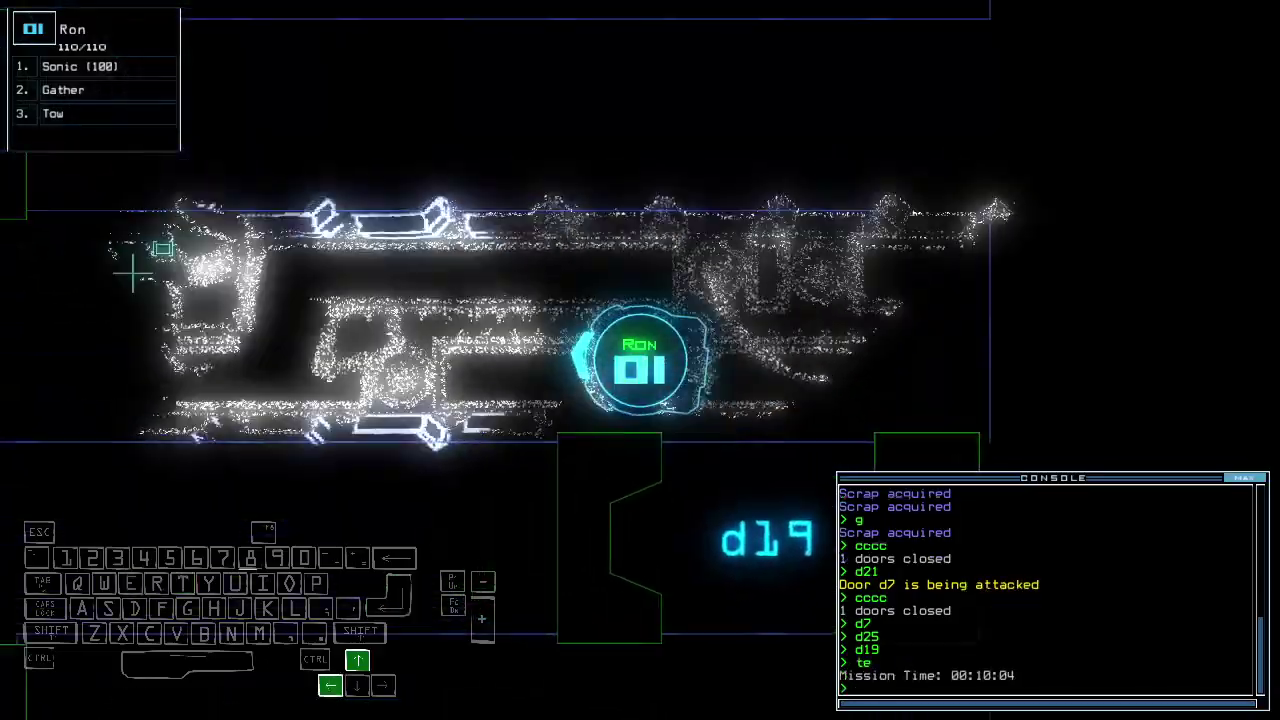
text(cccc)
key(Return)
text(d20)
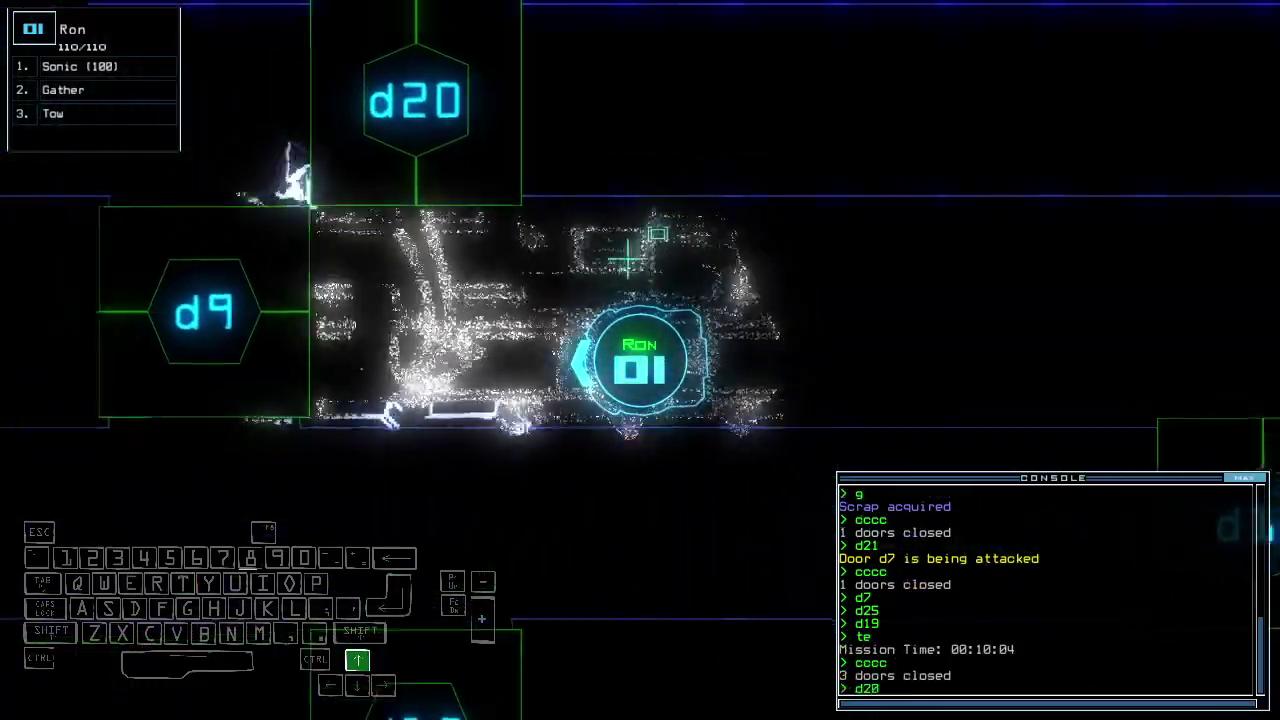
Cycle doors d20, d9 and d20 again, closing each behind Ron
key(Return)
text(cccc)
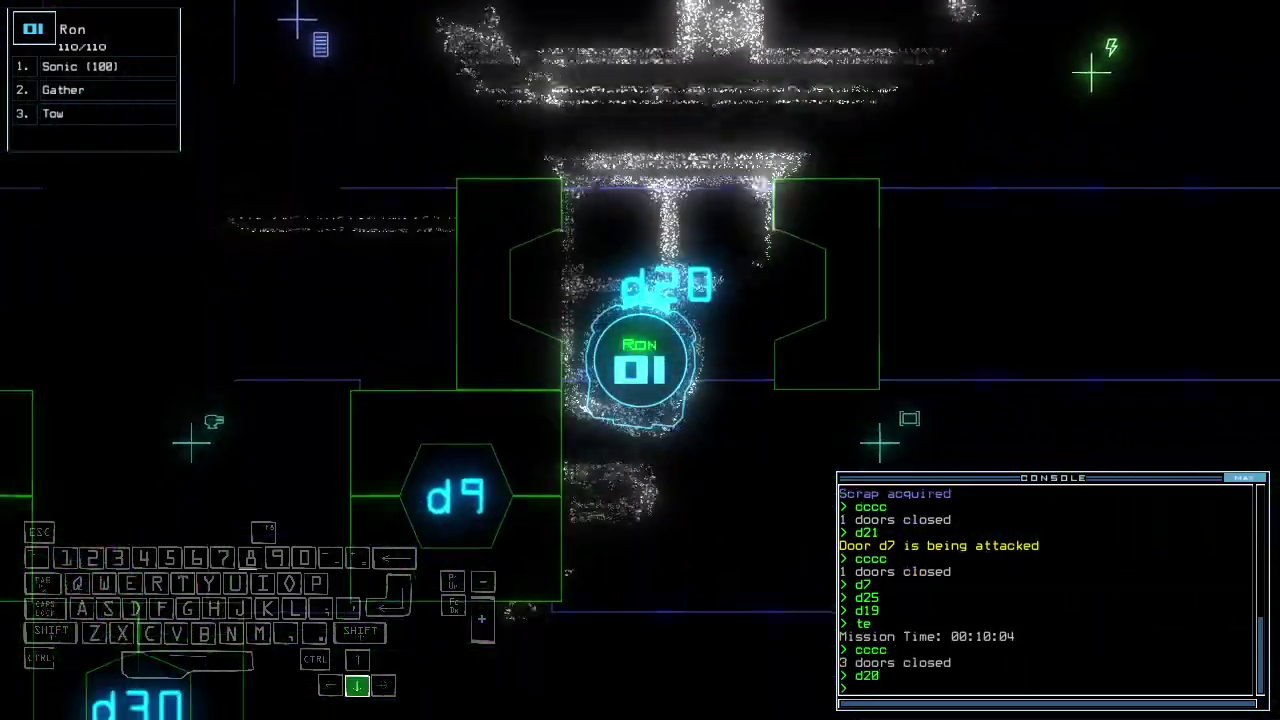
key(Return)
text(d9)
key(Return)
text(cccc)
key(Return)
text(d20)
key(Return)
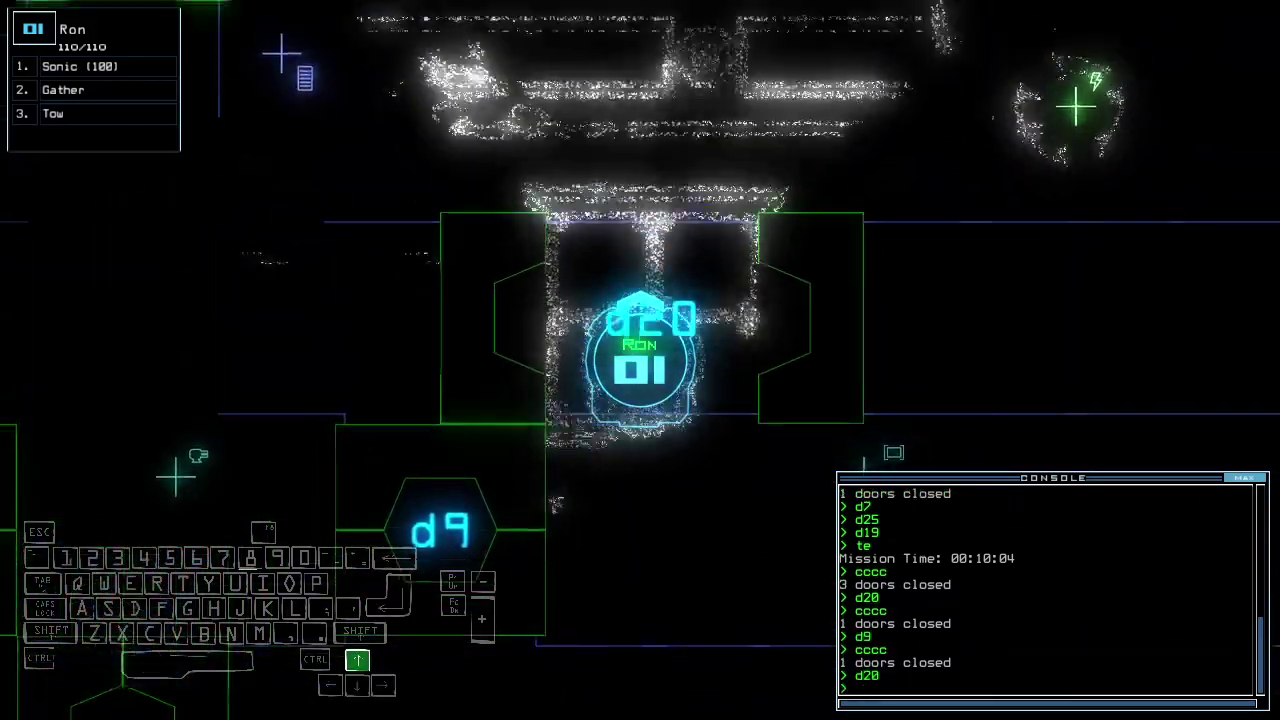
text(cccc)
key(Return)
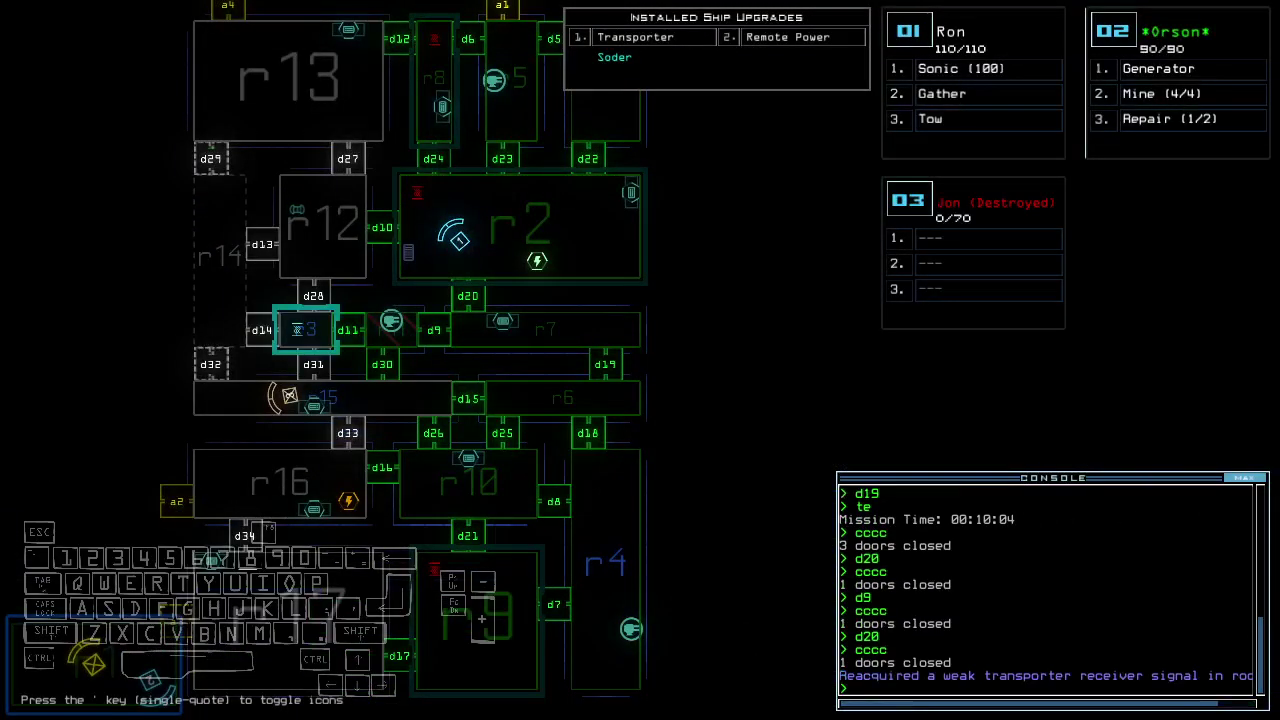
text(d10)
Cycle doors d10 and d13 closed behind Ron and mark rooms r2 and r16
key(Return)
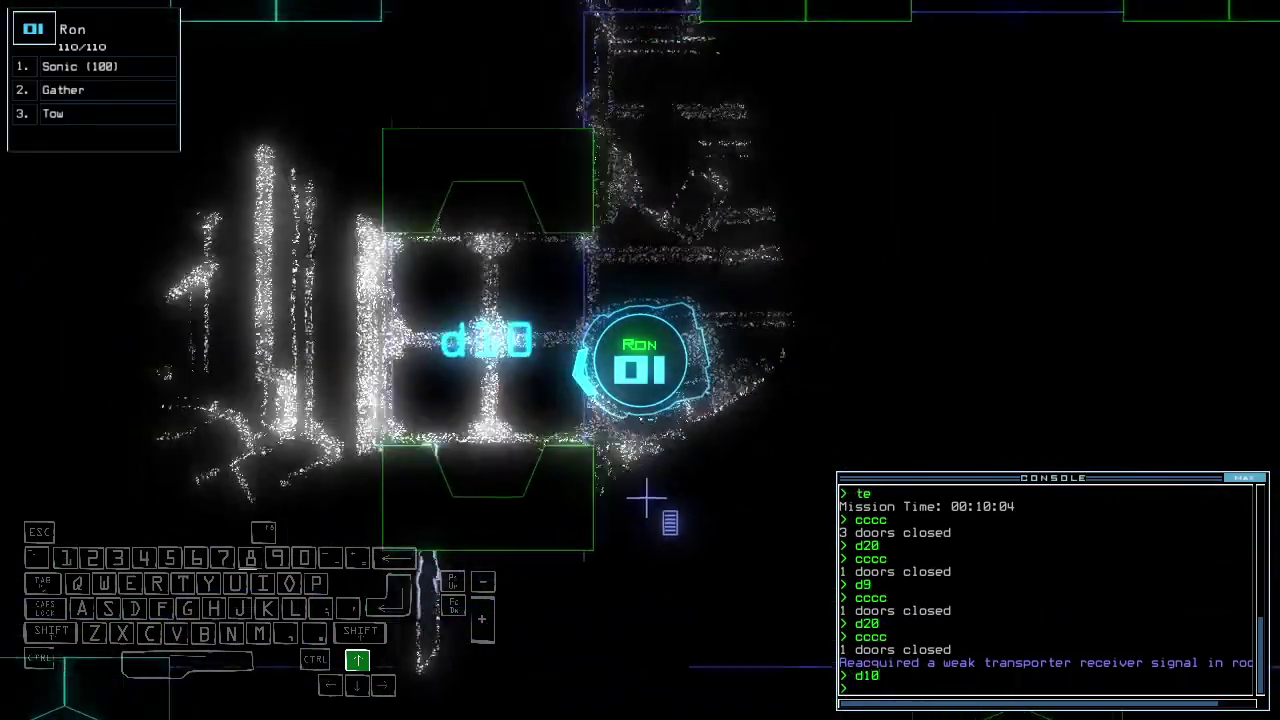
text(cccc)
key(Return)
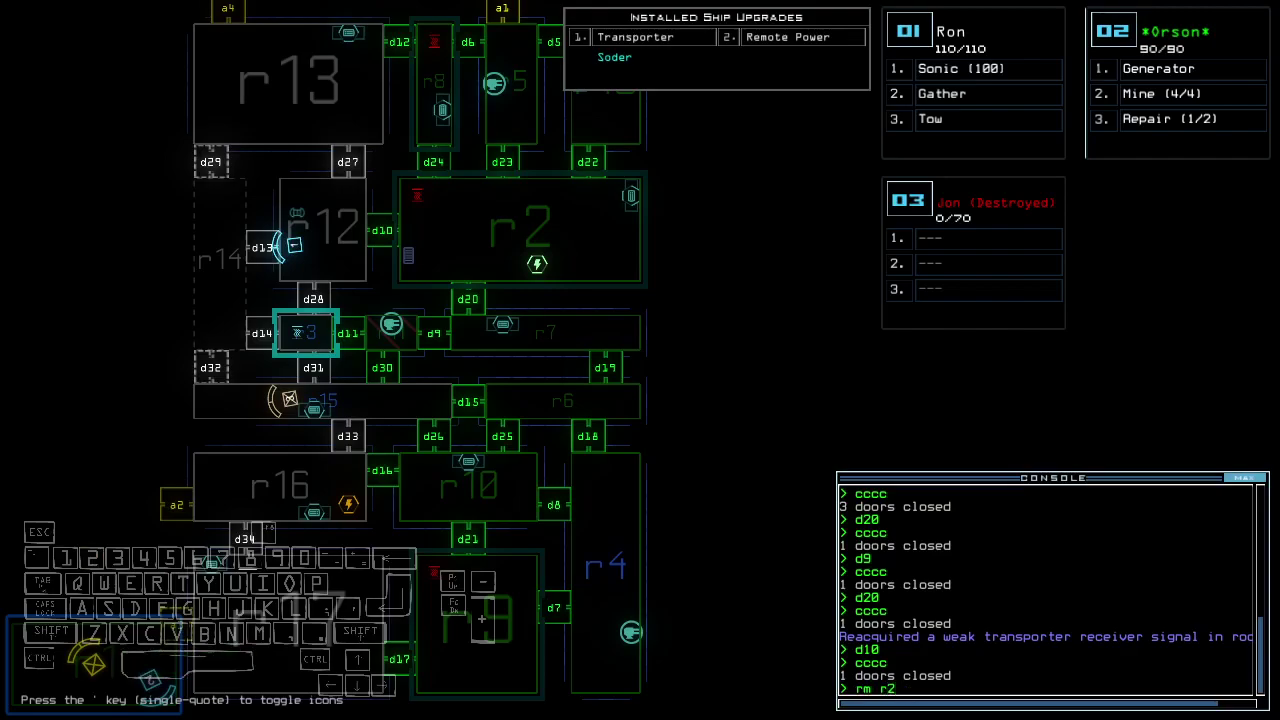
text( r16)
key(Return)
text(d1)
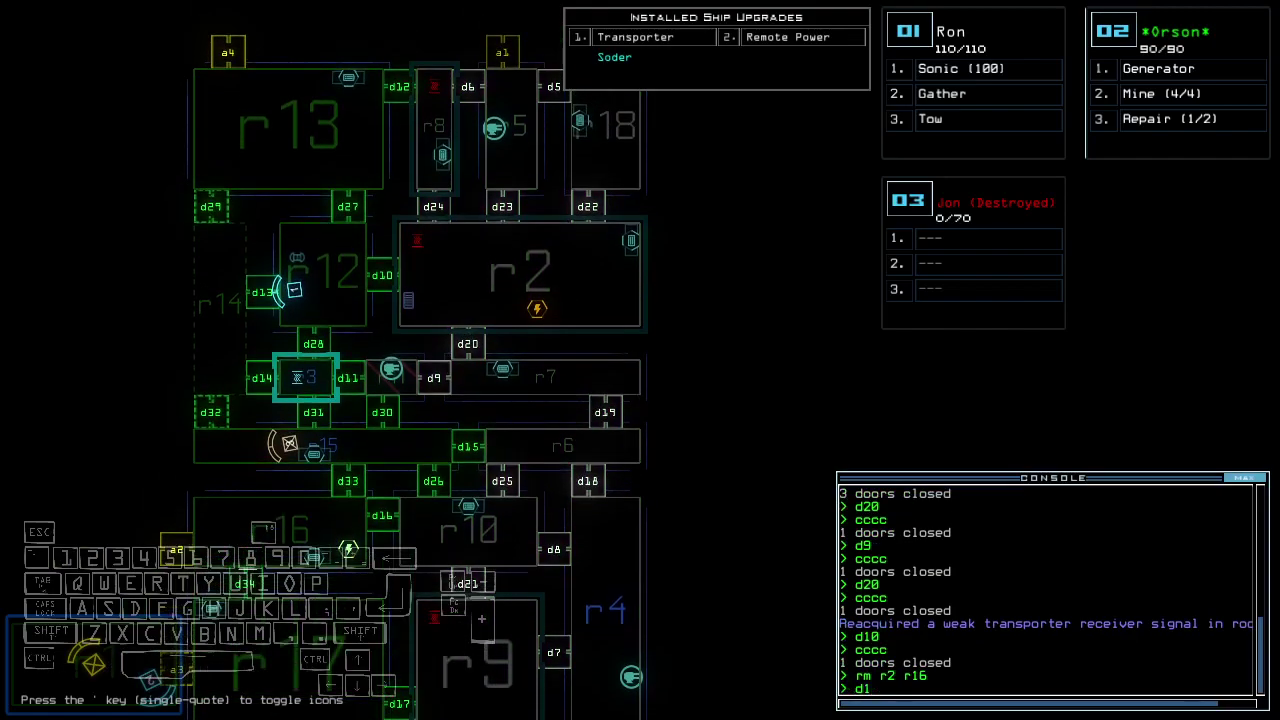
text(d13)
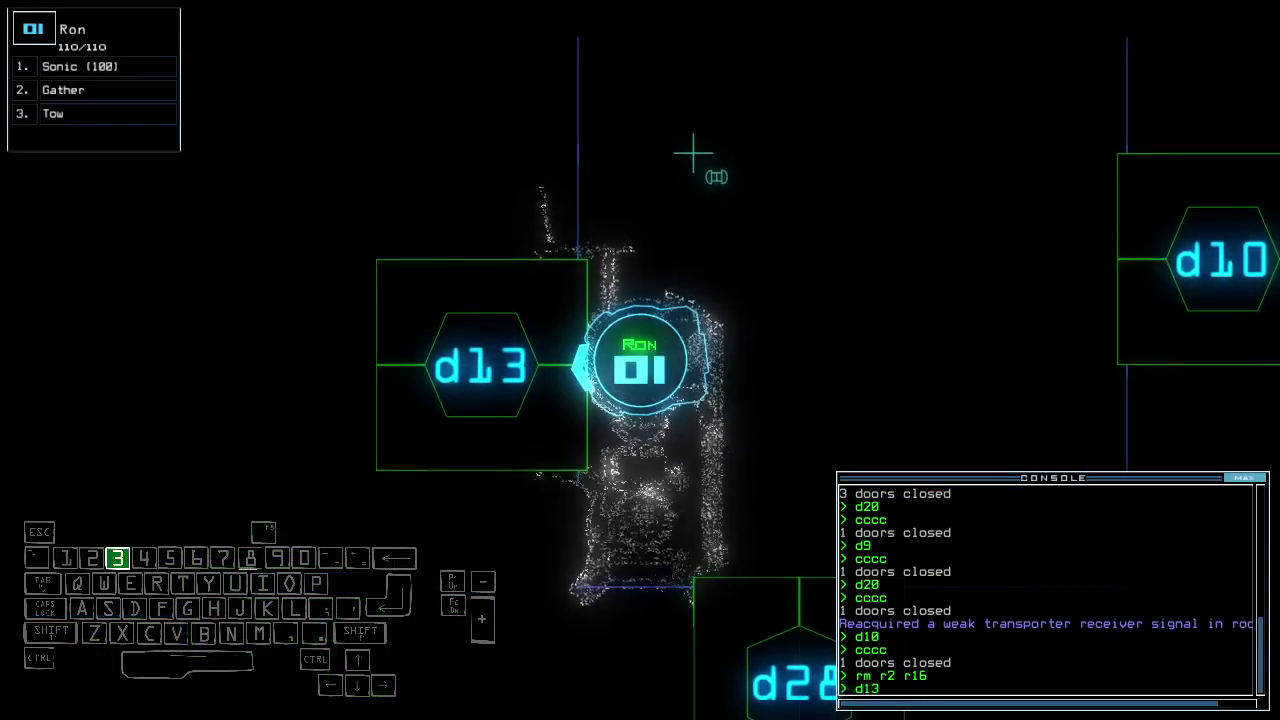
key(Return)
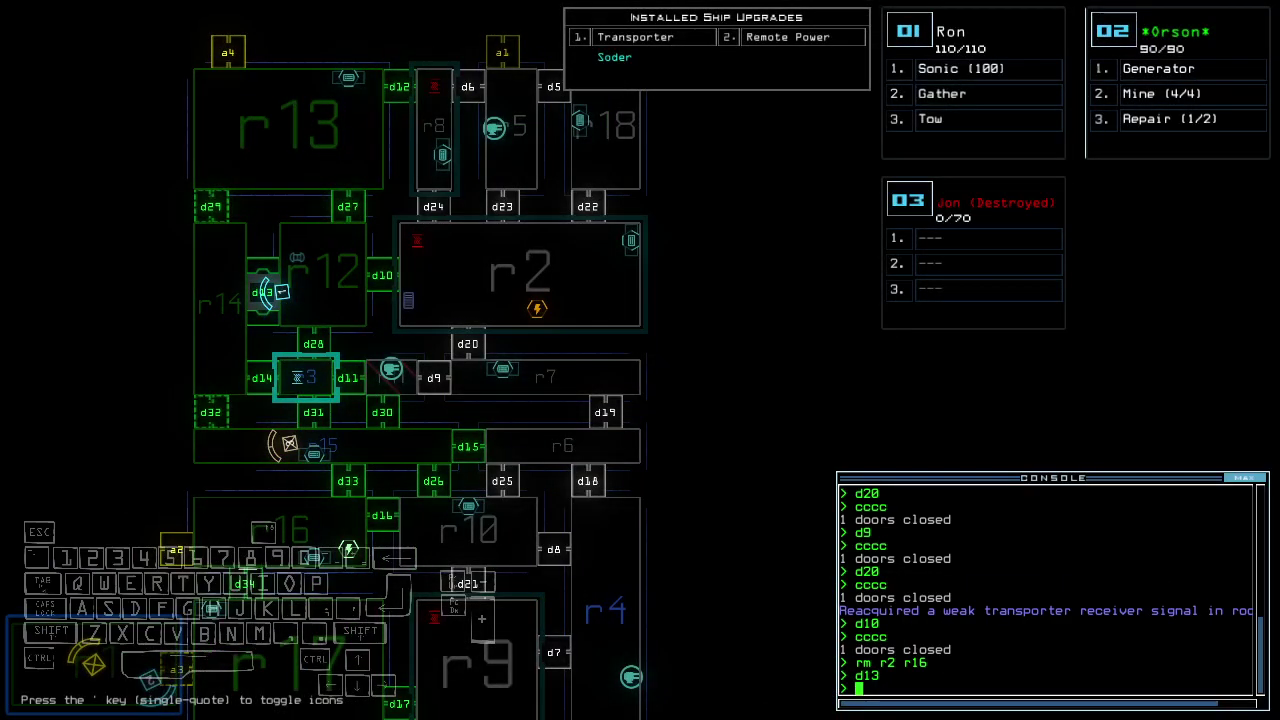
text(cccc)
key(Return)
text(d11)
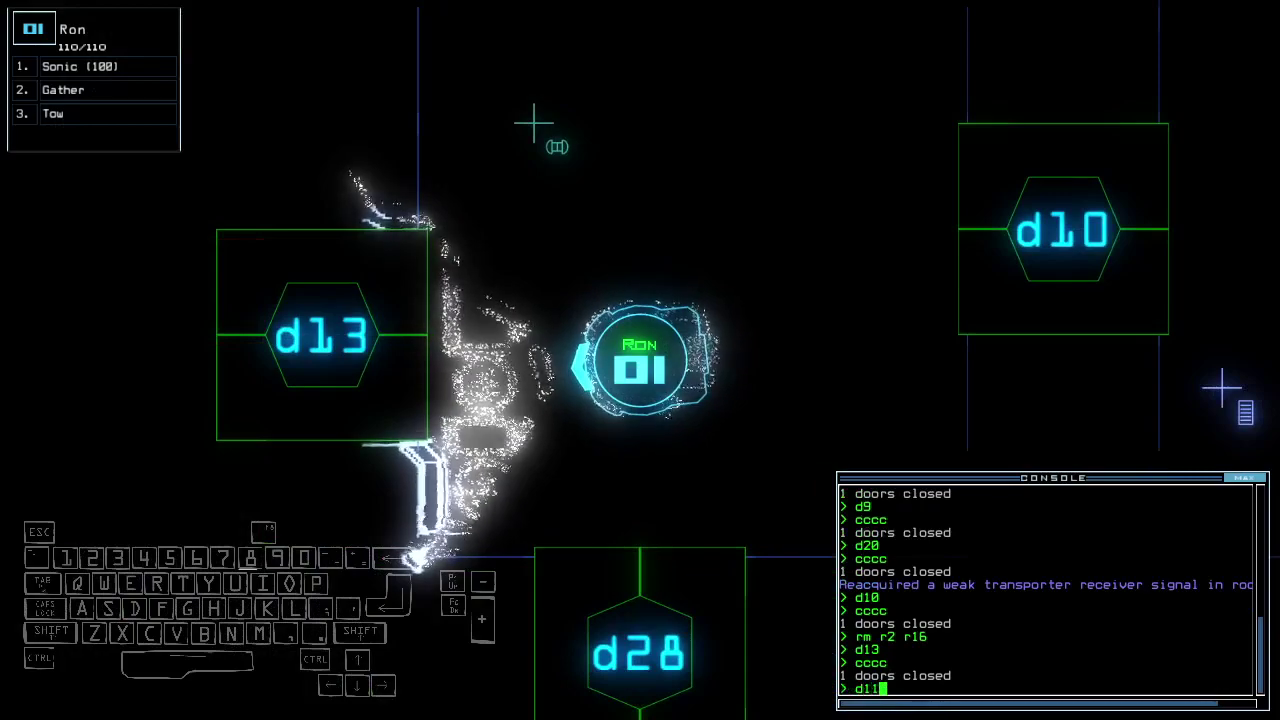
Take Ron through door d11, close it behind him, and open door d28
key(Return)
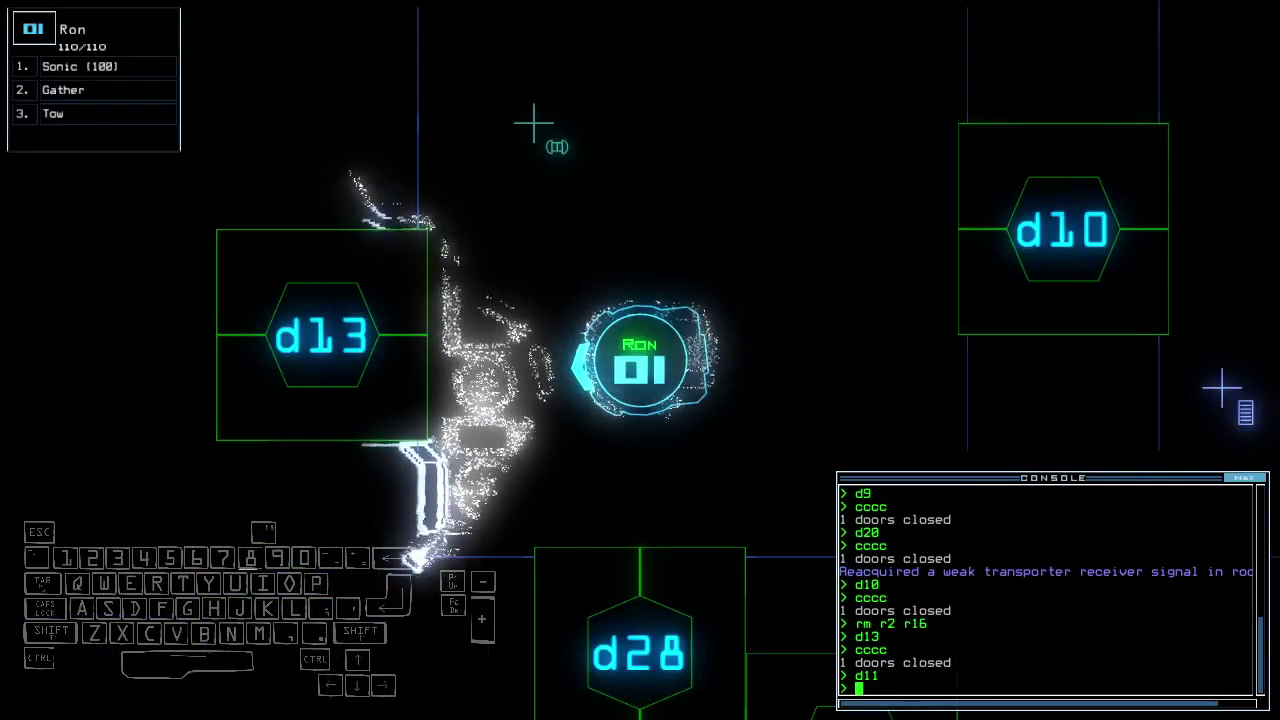
key(Left)
key(Up)
key(Right)
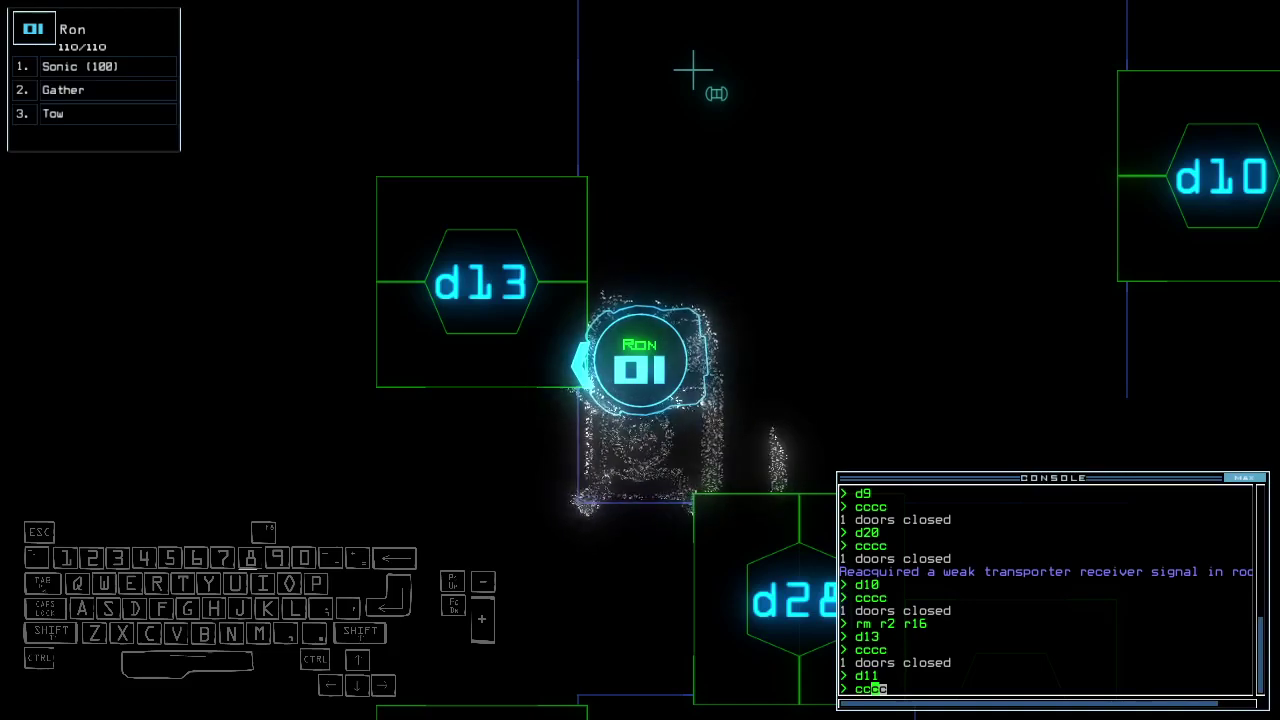
text(cc)
key(Return)
key(Tab)
key(Tab)
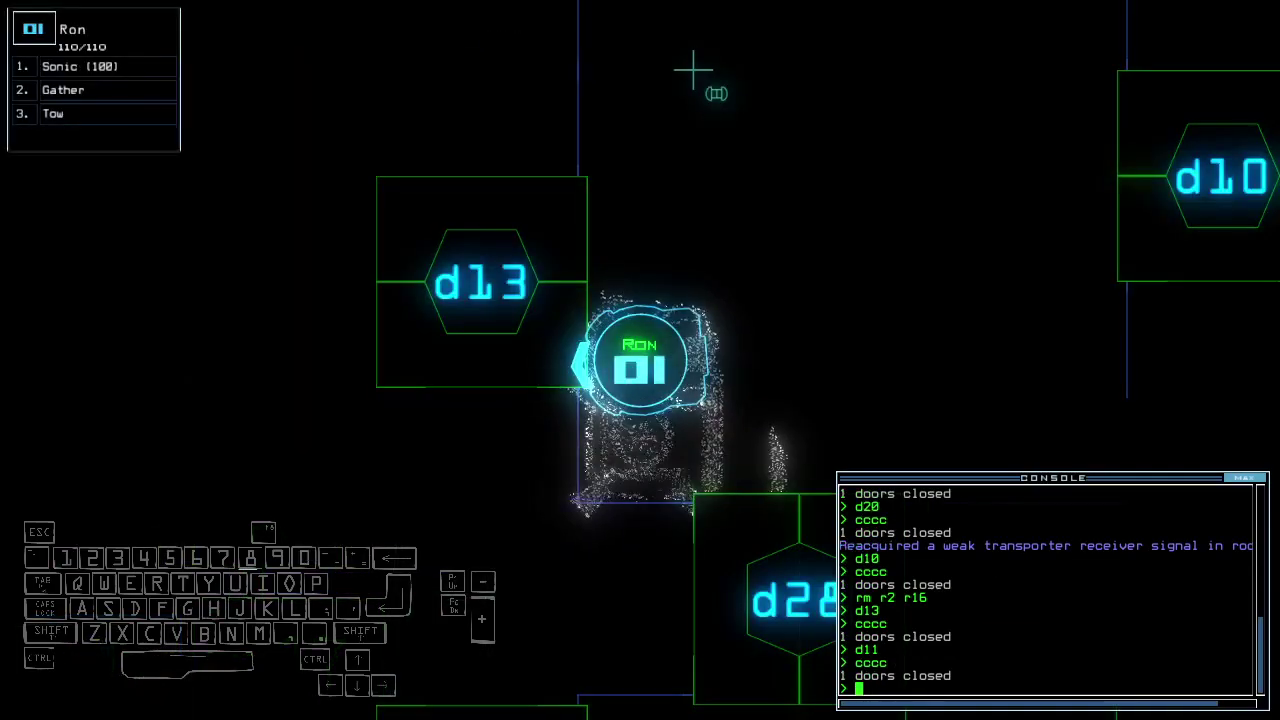
key(Down)
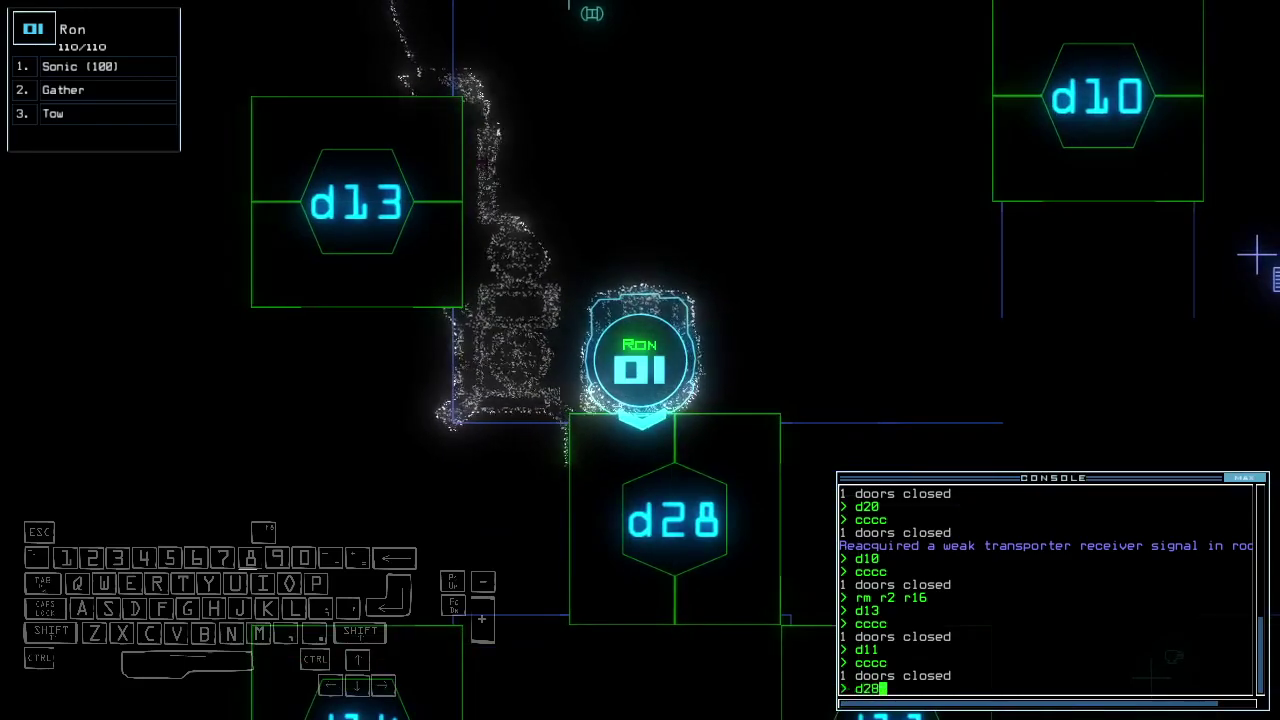
key(Return)
Drive Ron through d28 into room r12, then cycle door d13 closed behind him
key(Tab)
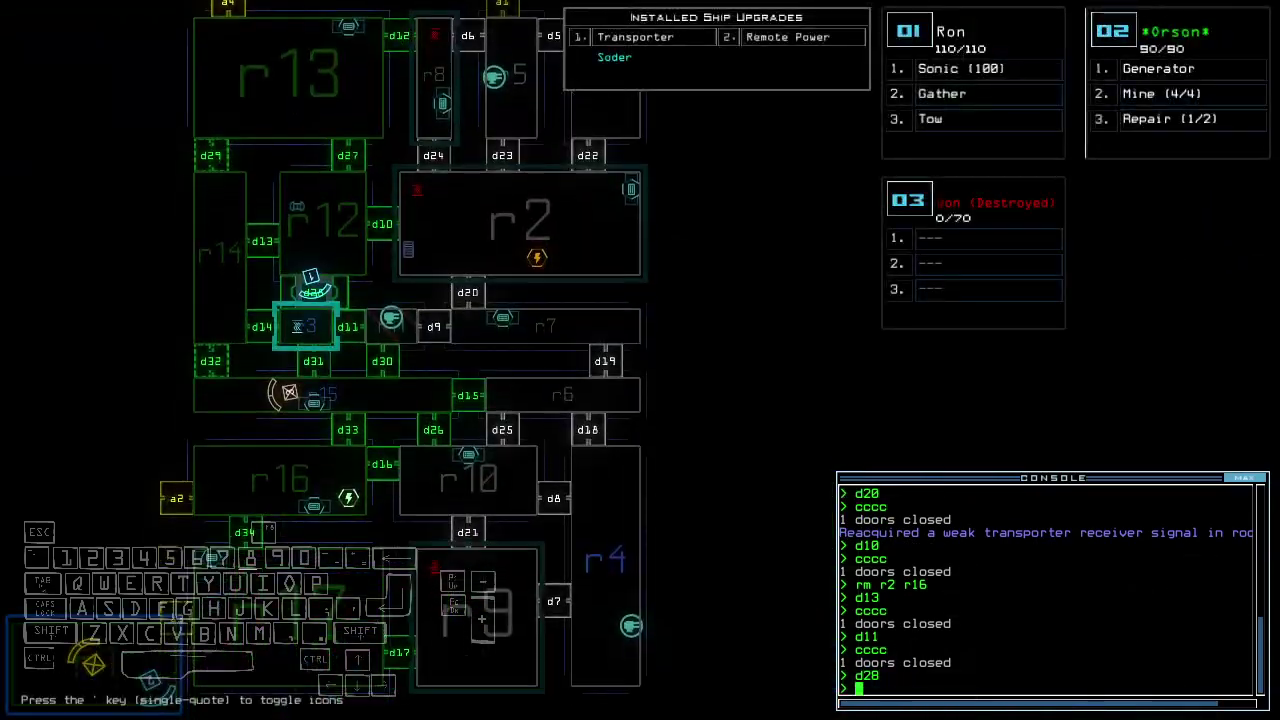
key(Tab)
key(Down)
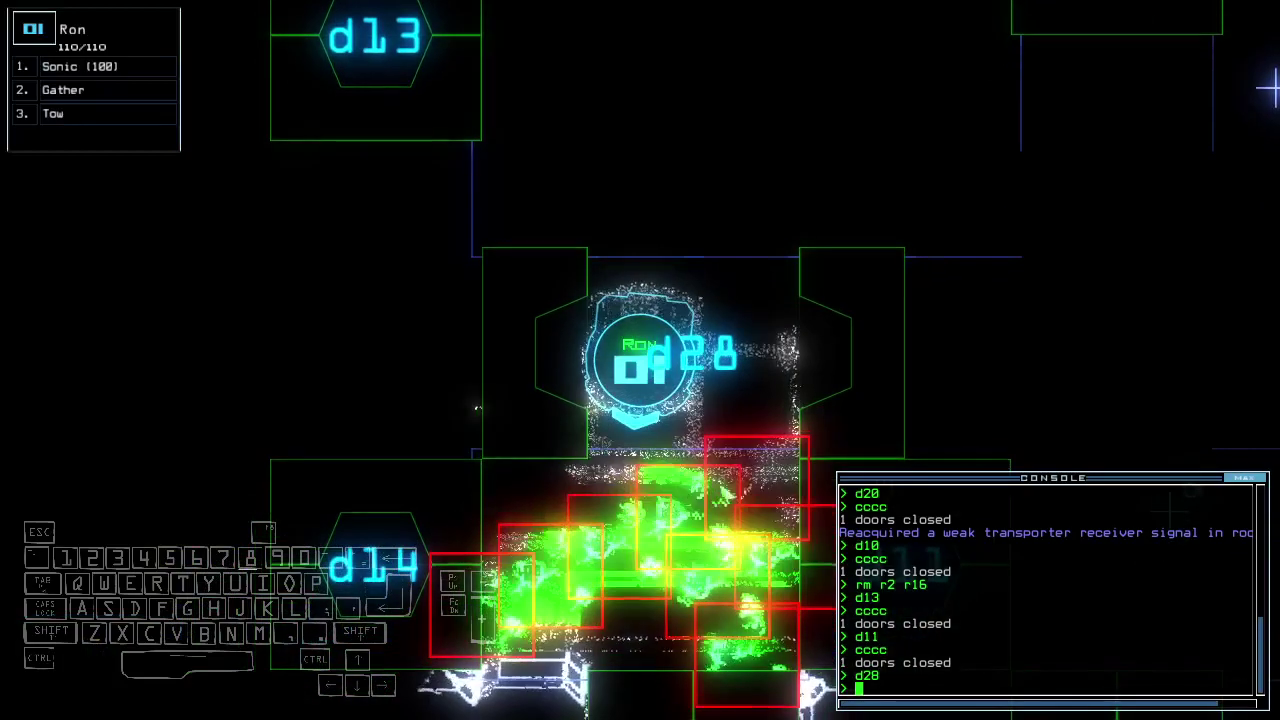
key(Tab)
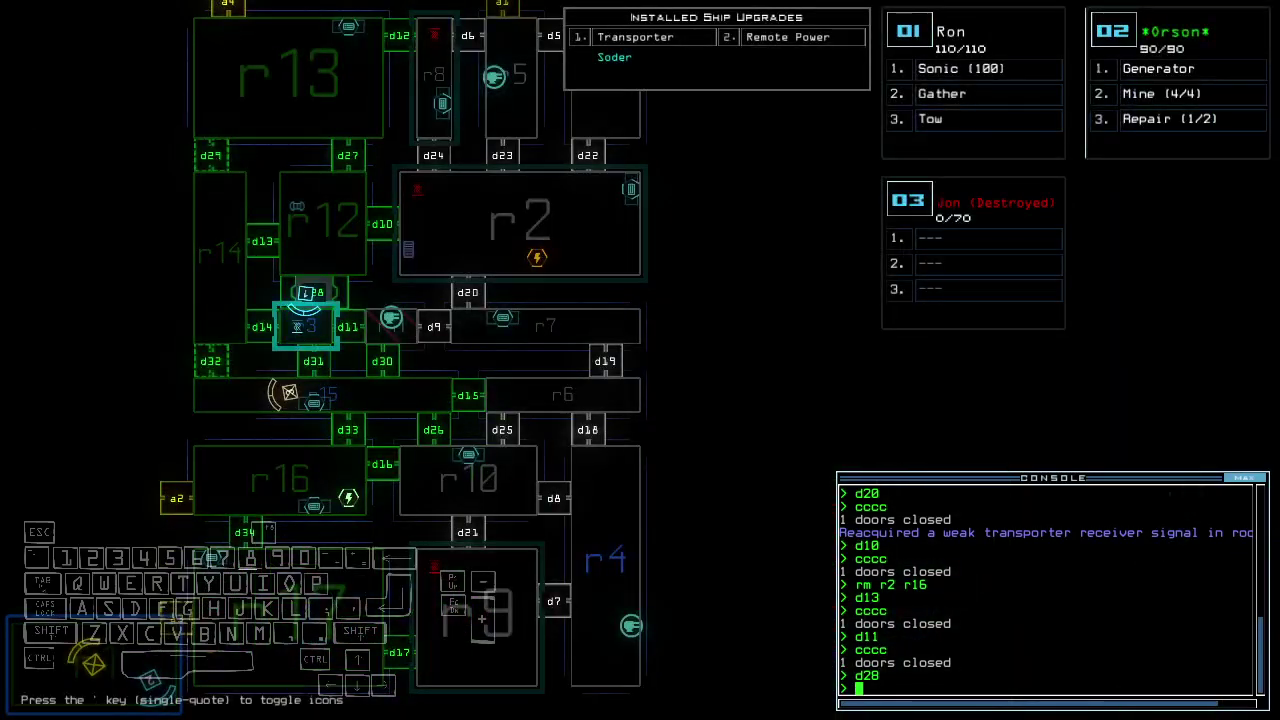
key(Tab)
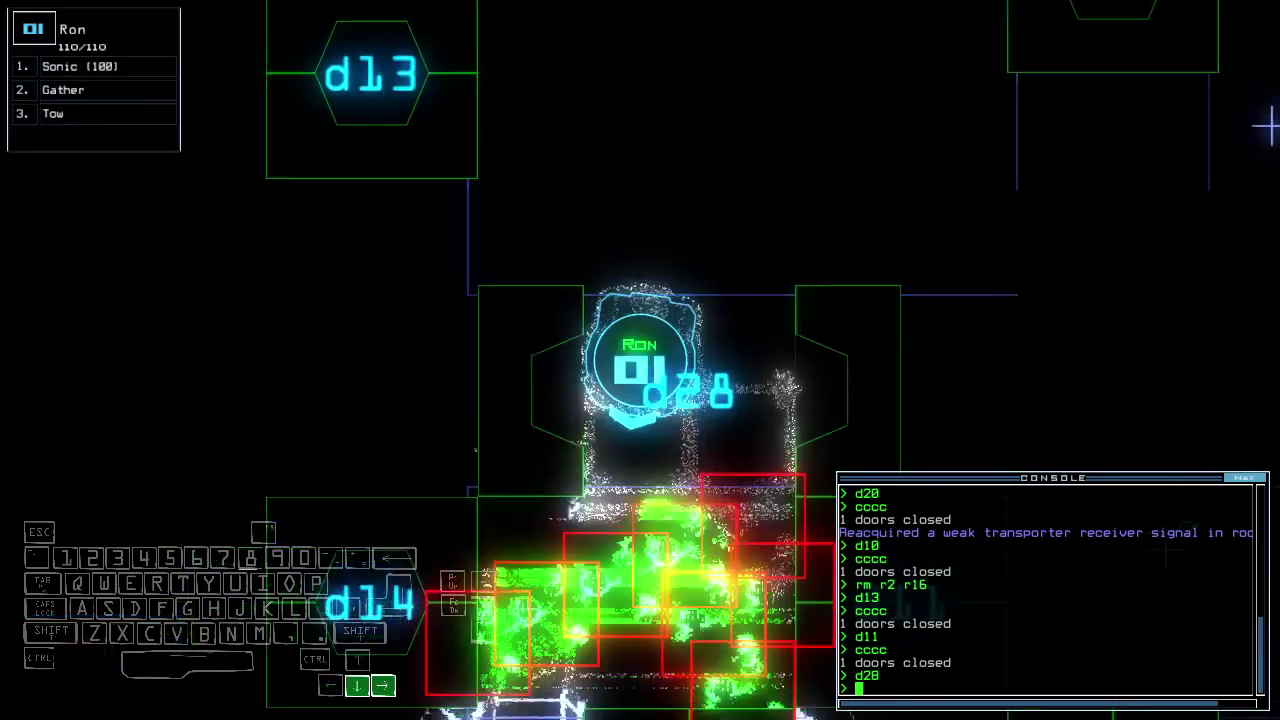
key(Up)
text(d13)
key(Return)
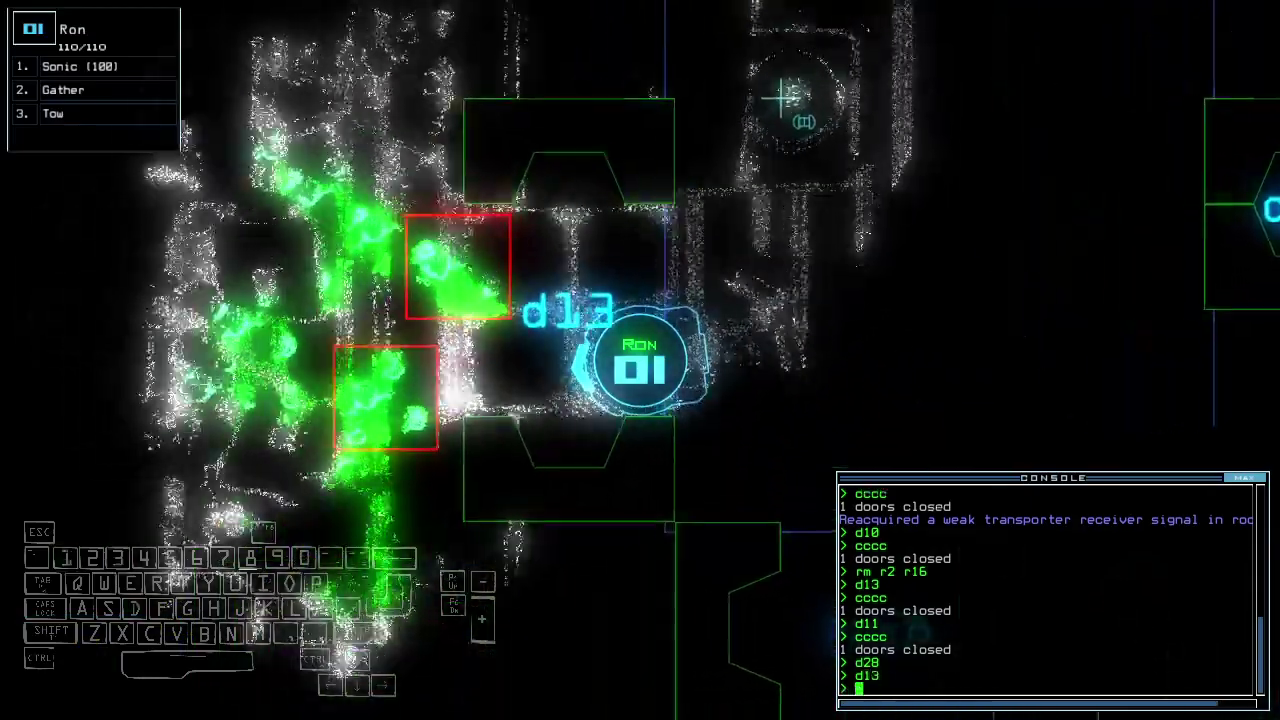
text(cccc)
key(Return)
Take Ron through doors d27 and d29, closing each behind him
key(Up)
text(d27)
key(Return)
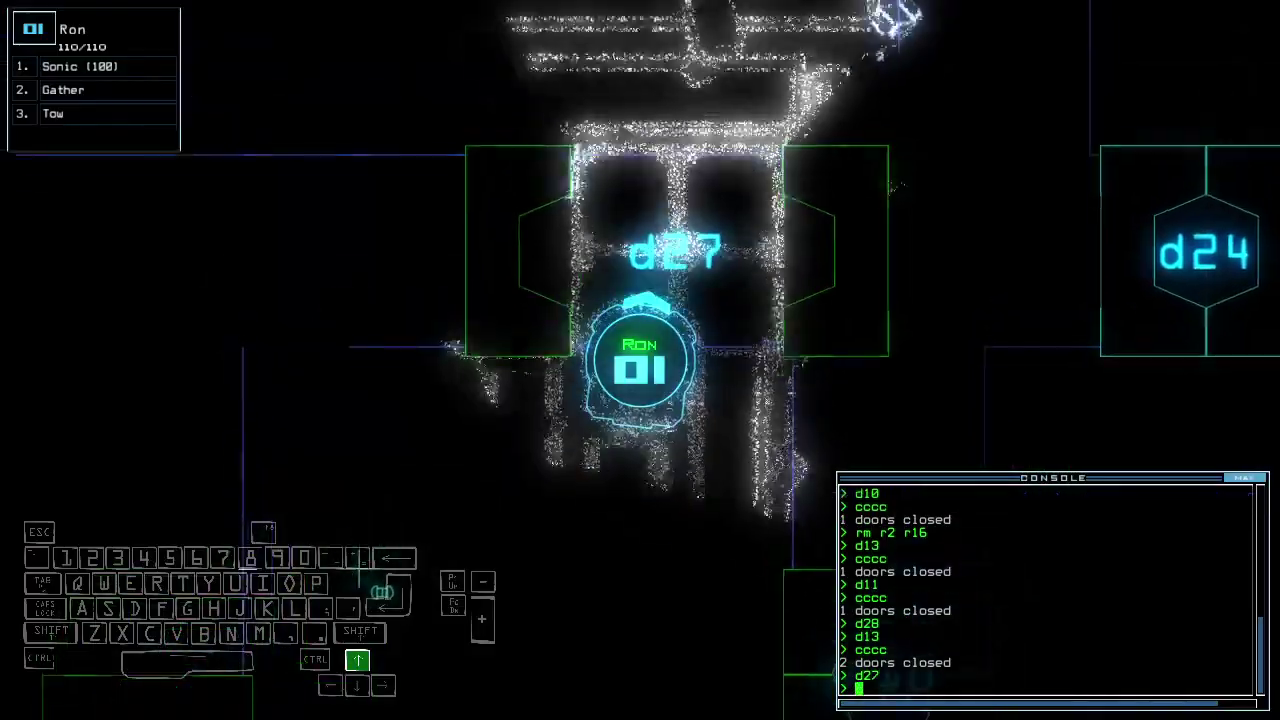
key(Tab)
key(Tab)
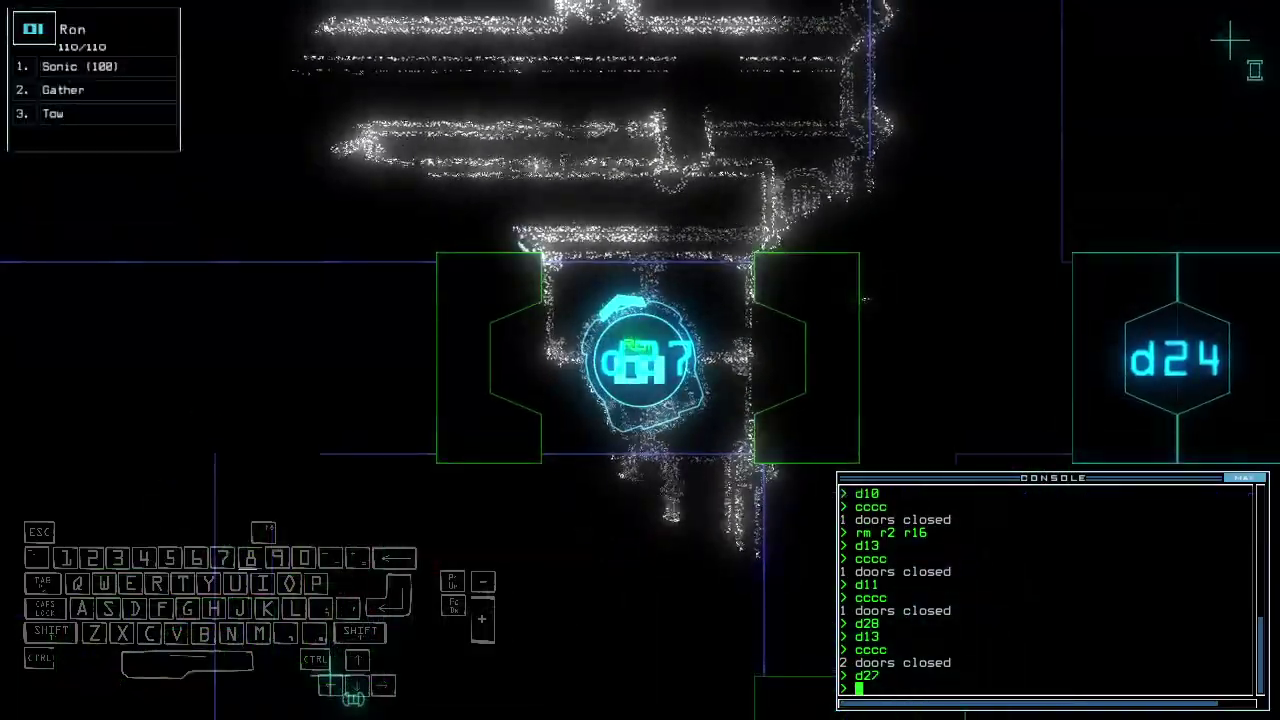
key(Up)
text(cccc)
key(Return)
text(d29)
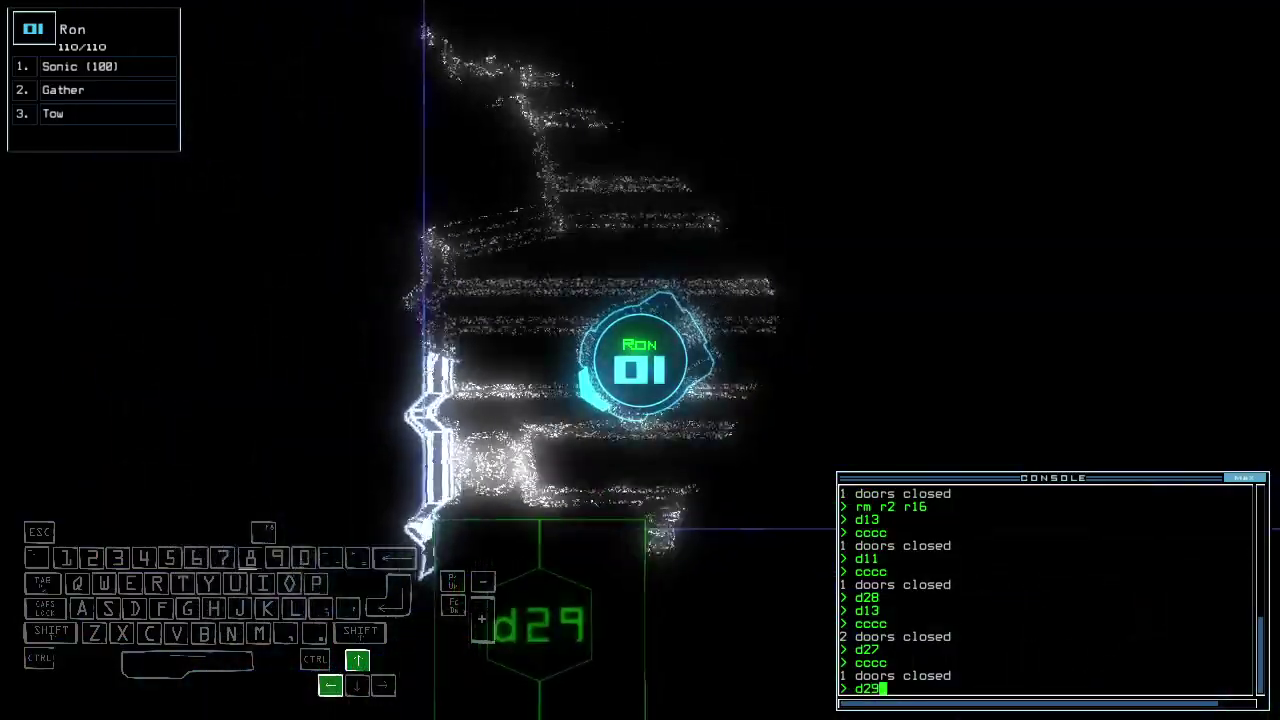
key(Return)
key(Tab)
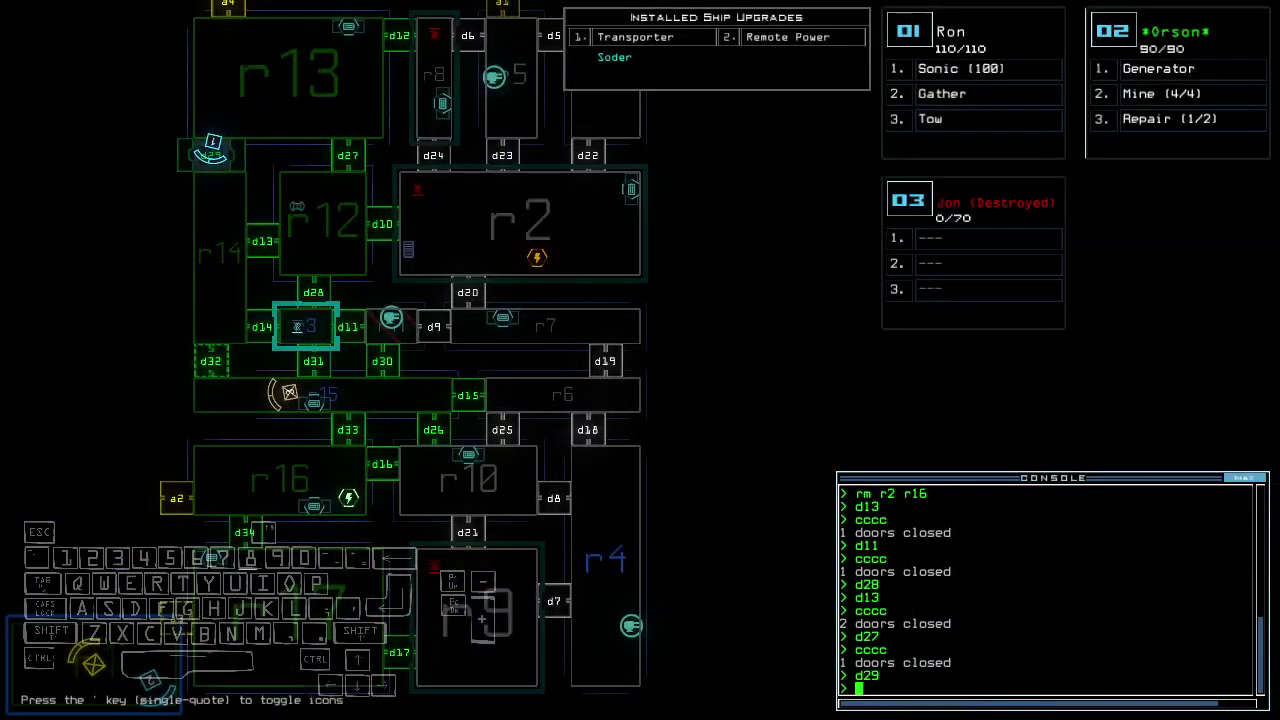
key(Tab)
text(cccc)
key(Return)
key(Tab)
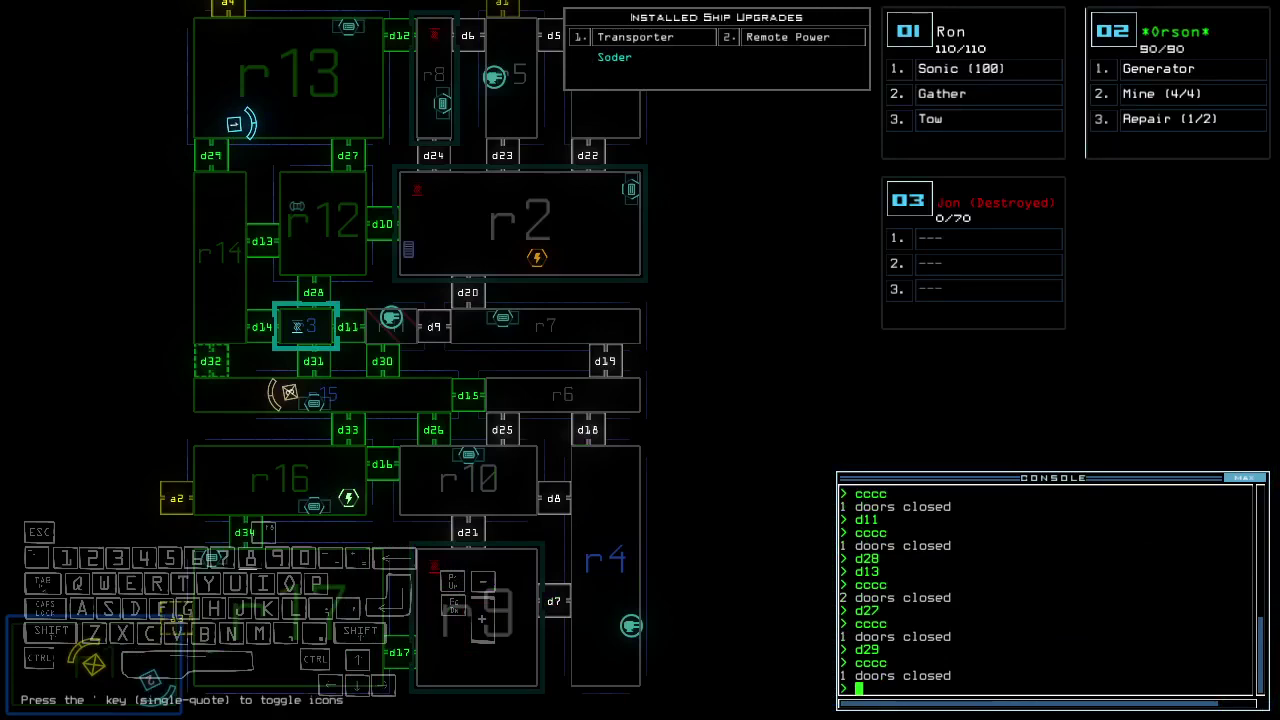
Drive Ron up through door d12, close it, and view the ship map
key(Tab)
key(Up)
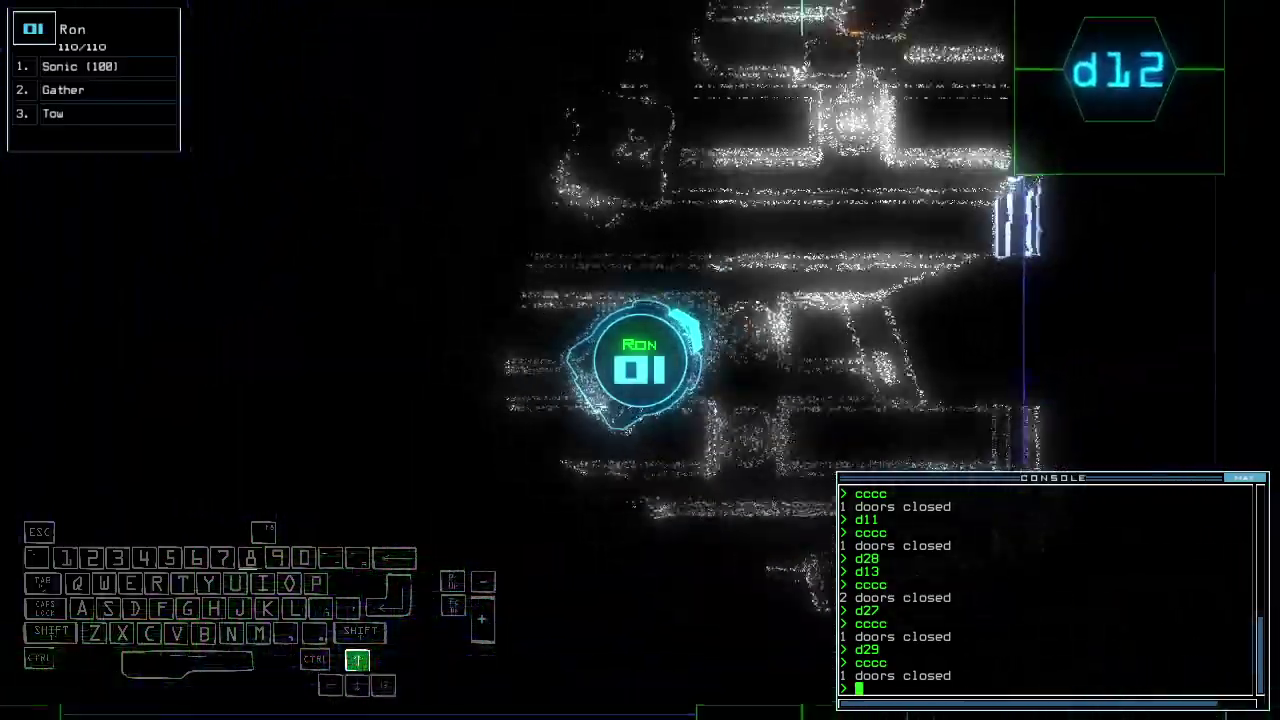
text(d12)
key(Return)
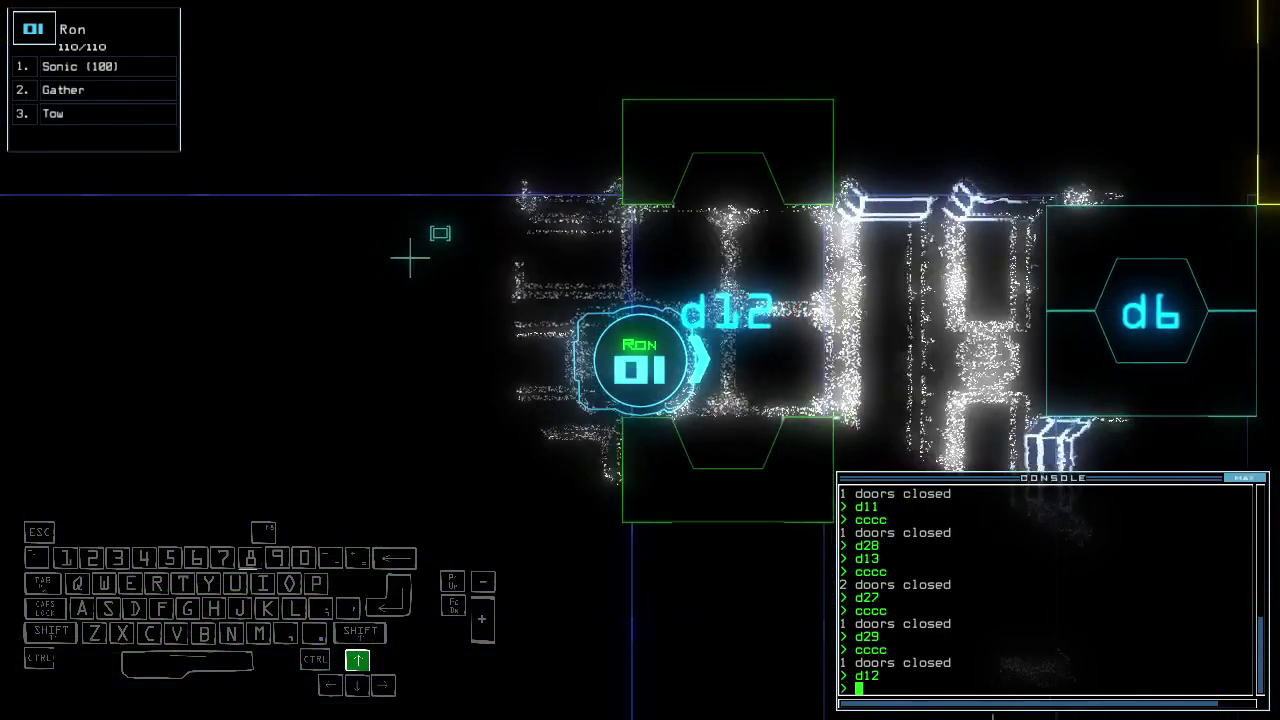
text(cccc)
key(Return)
key(Tab)
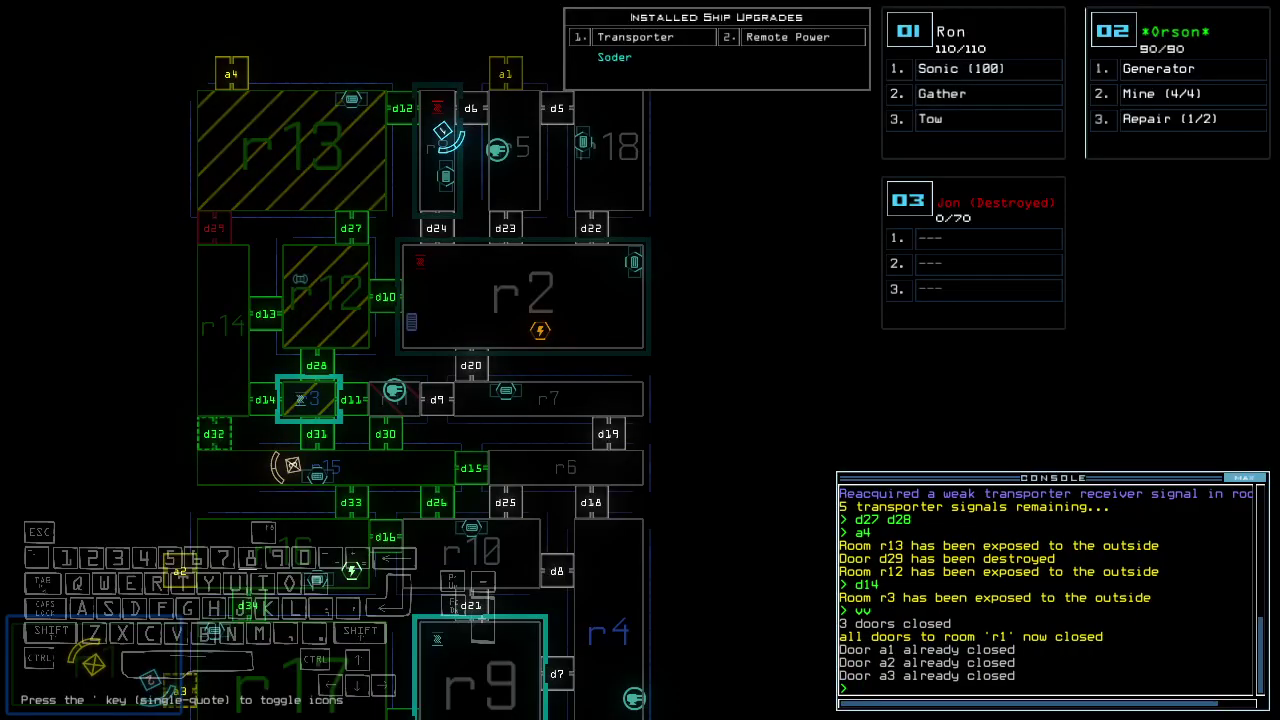
text(d12)
Cycle door d12 again, then drive Ron to door d27 and close it behind him
key(Return)
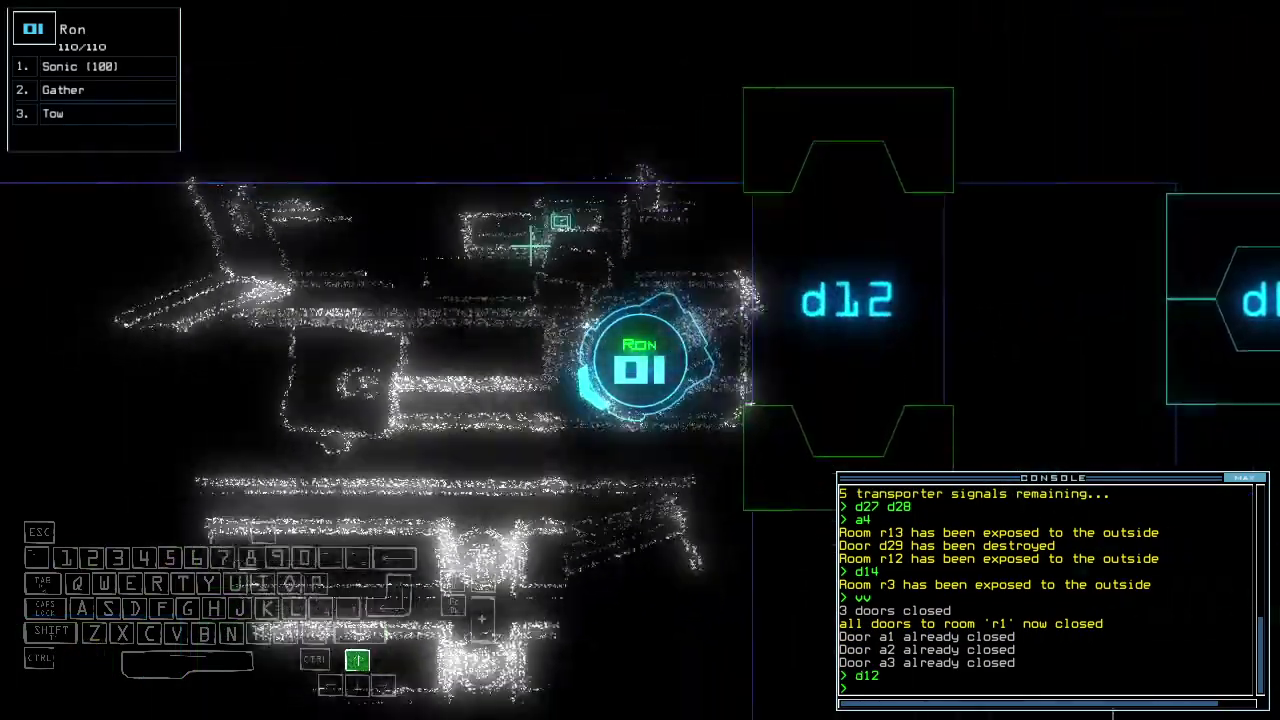
text(cccc)
key(Return)
key(Tab)
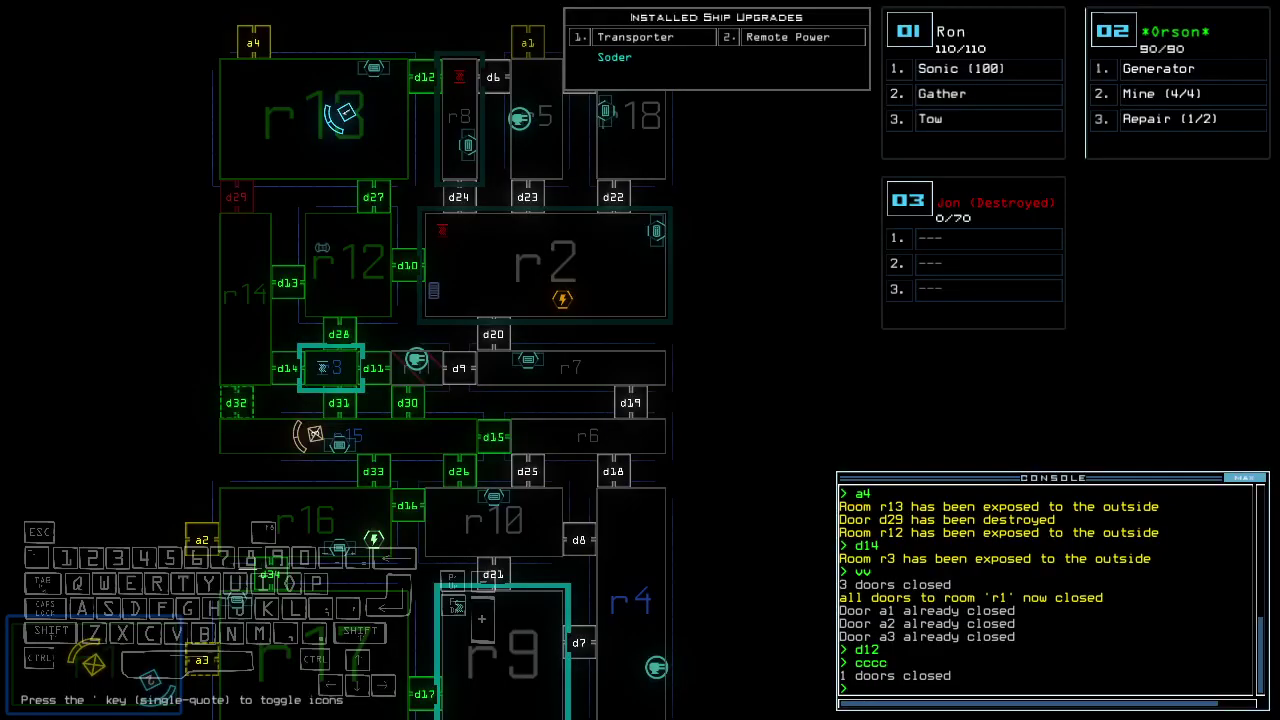
key(Tab)
key(Right)
key(Up)
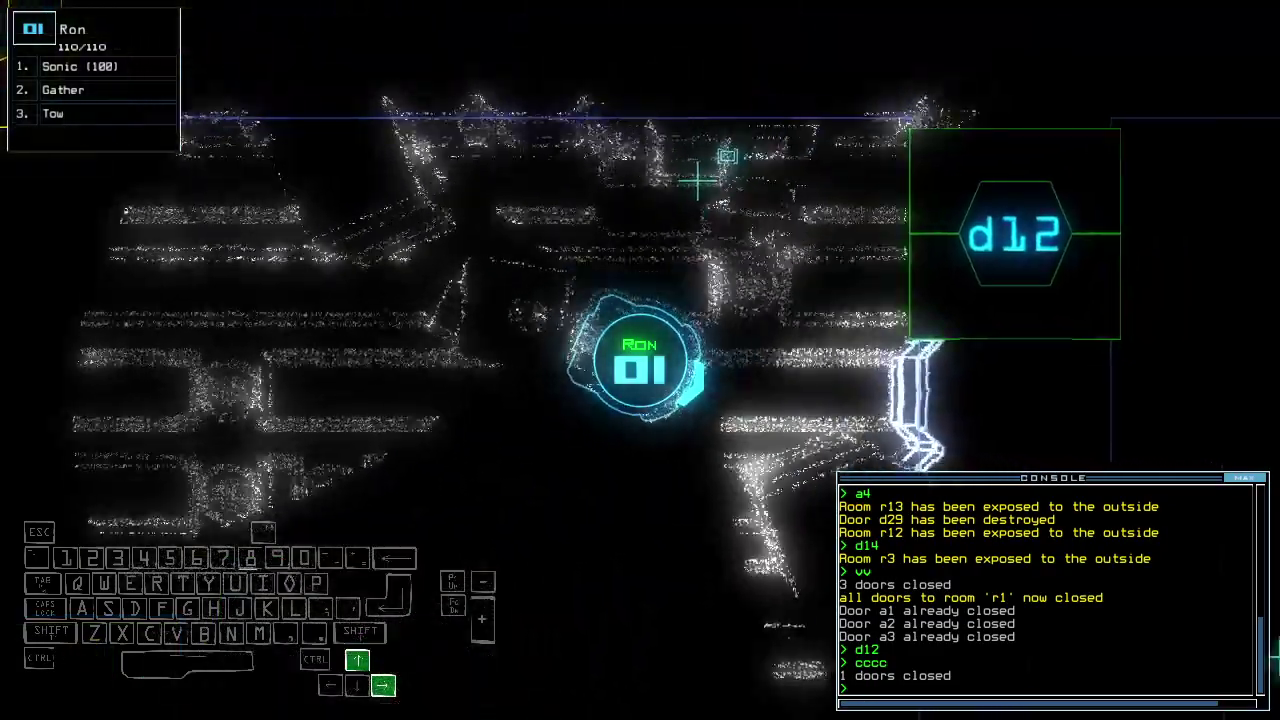
text(te)
key(Return)
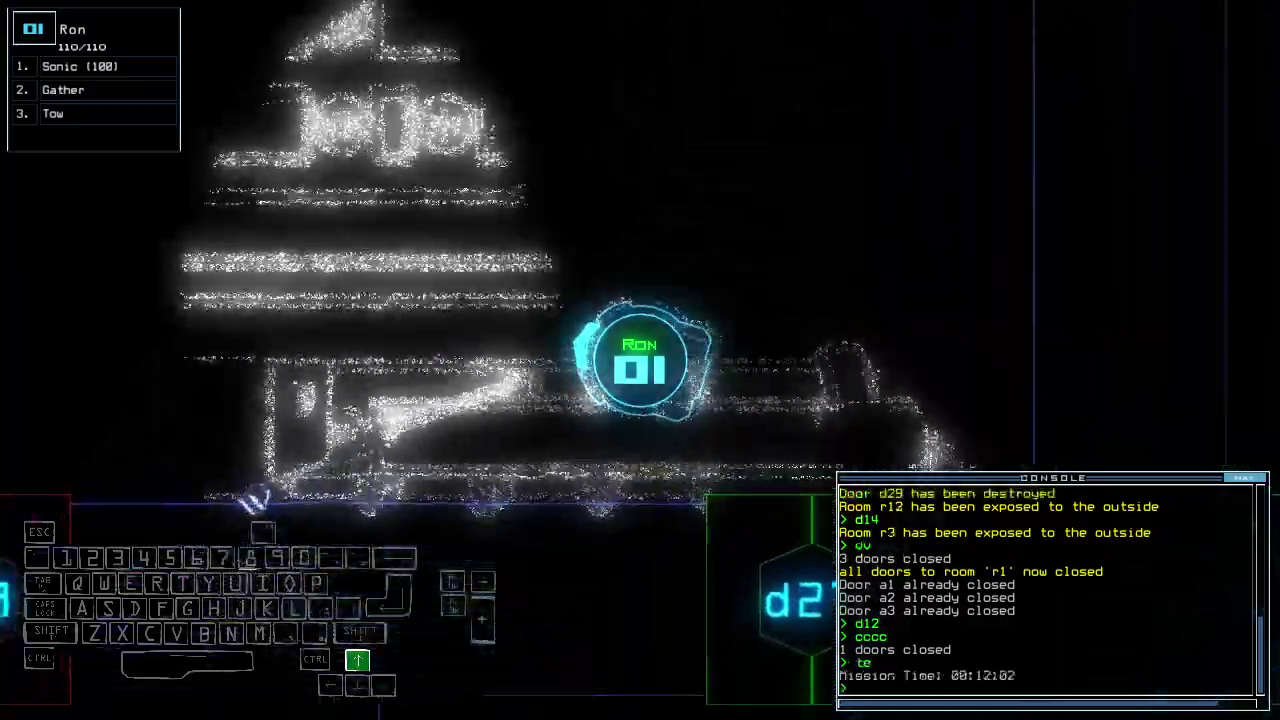
key(Up)
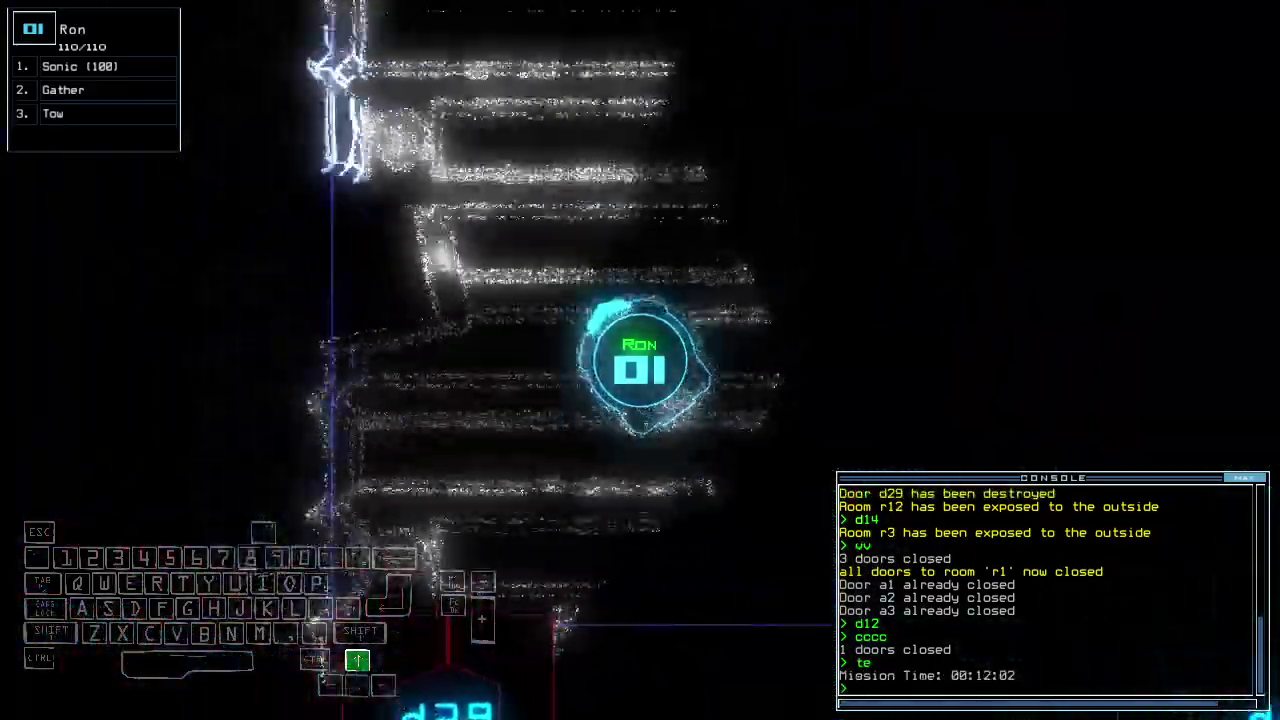
key(Right)
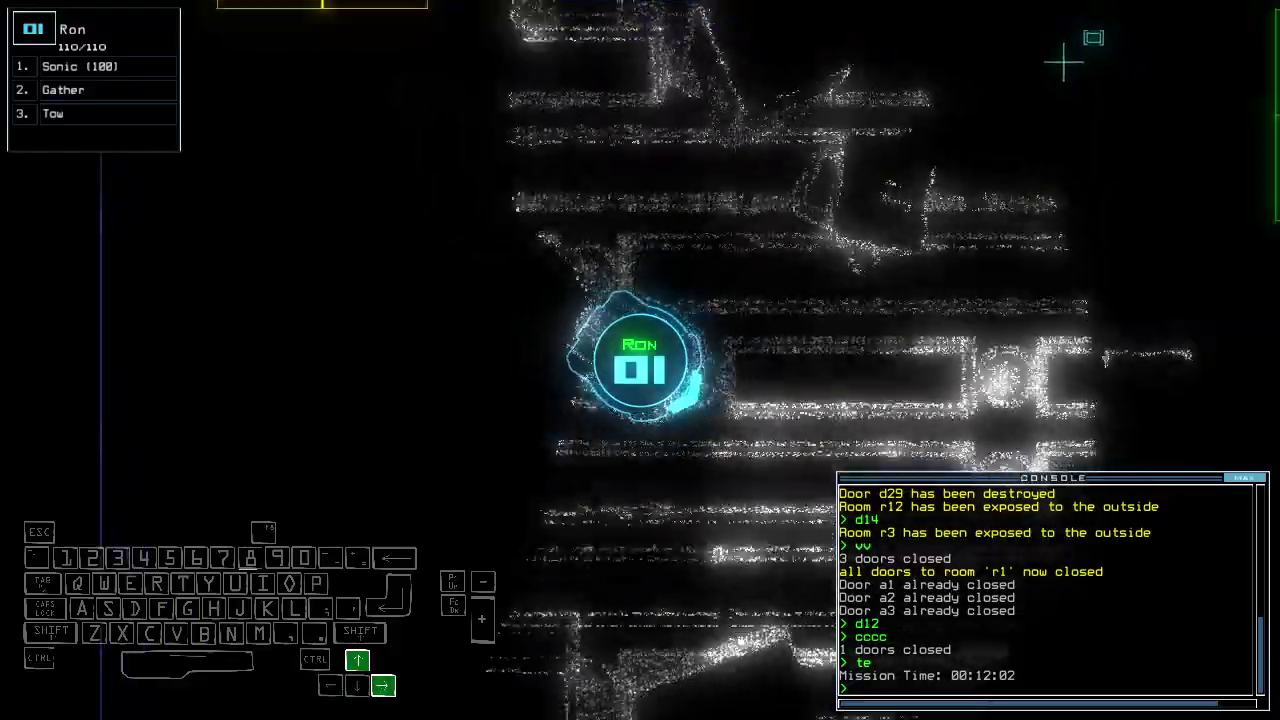
text(d27)
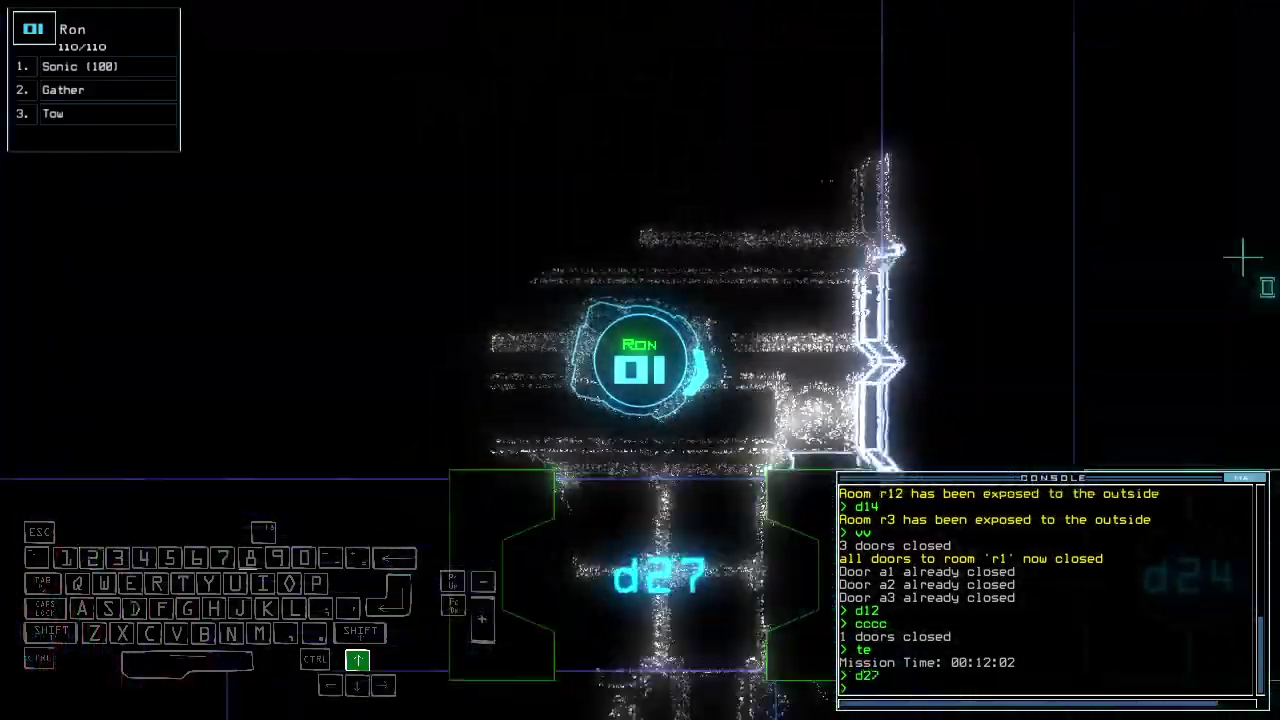
key(Right)
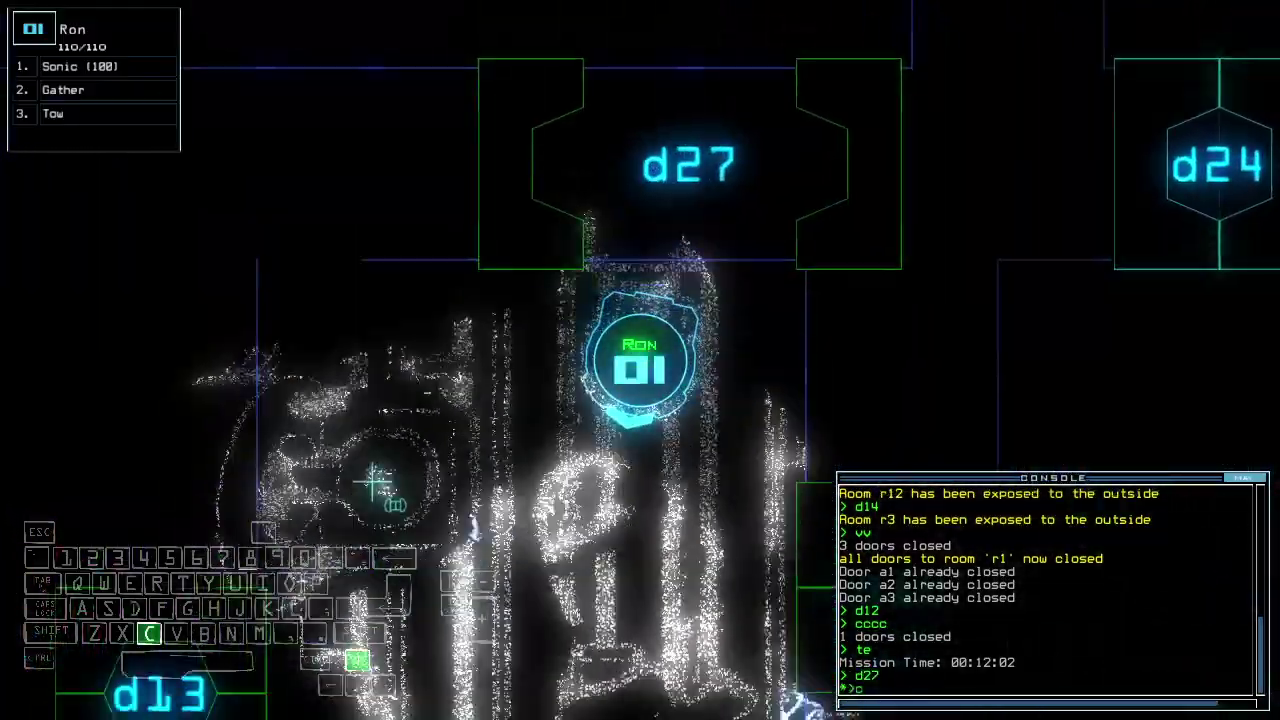
text(cccc)
key(Return)
text(d28)
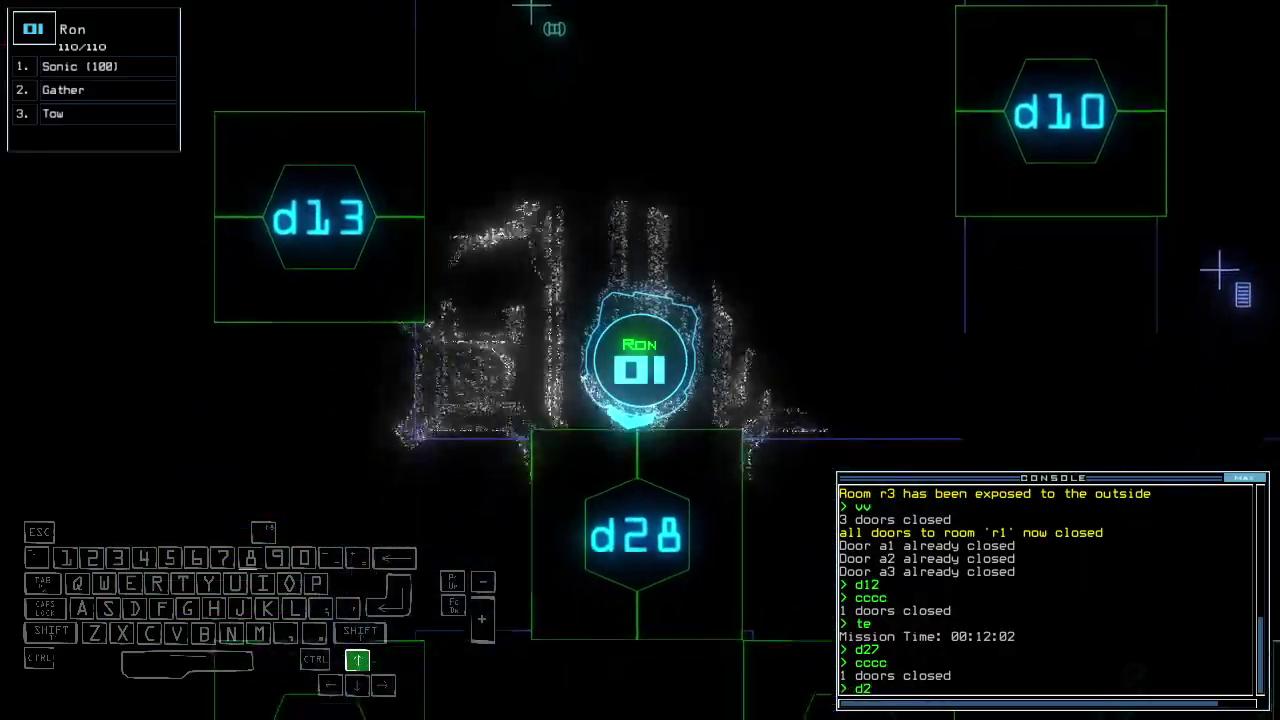
Open doors d28 and d14, fire Ron's sonic pulse, and reach drone Sarah
key(Return)
text(d14)
key(Return)
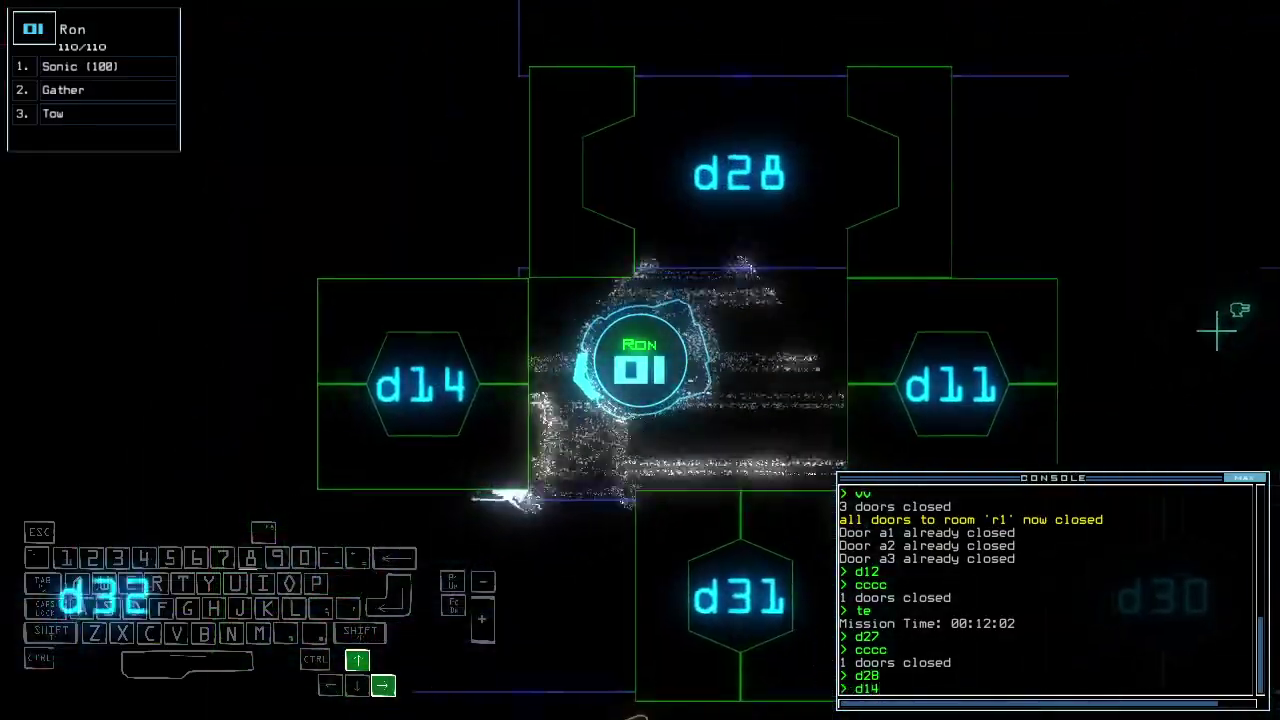
text(so)
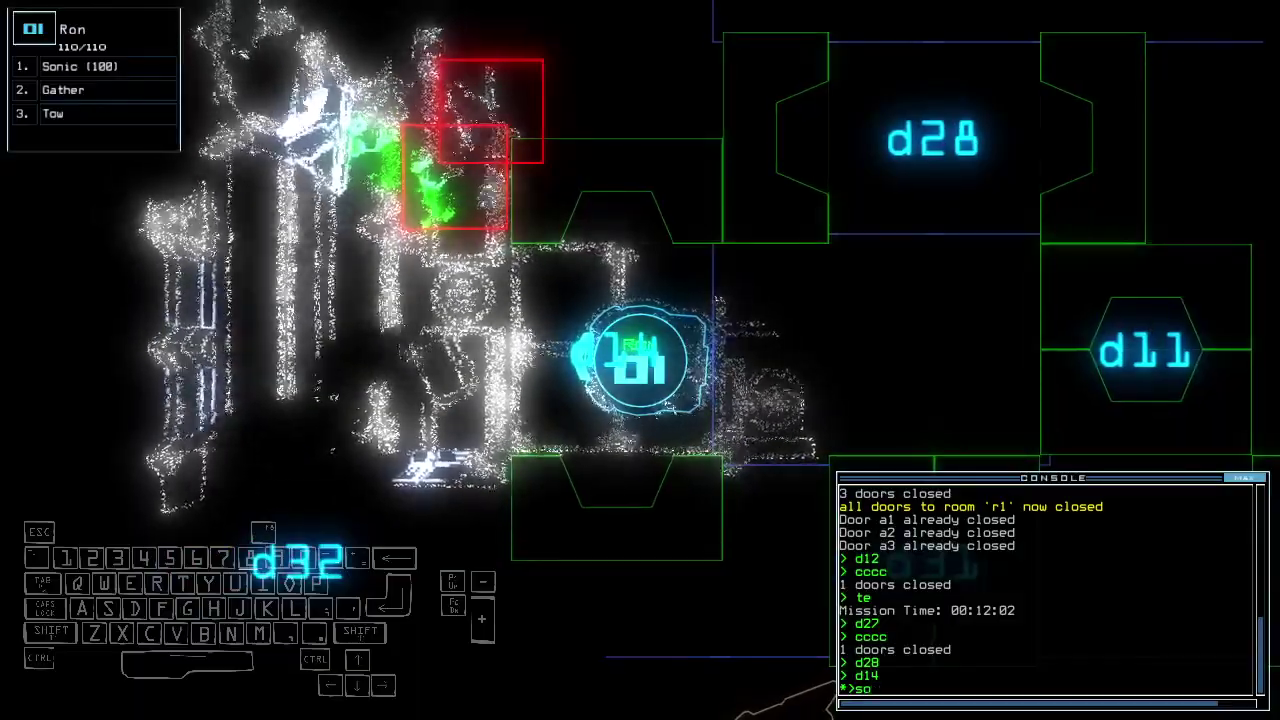
key(Return)
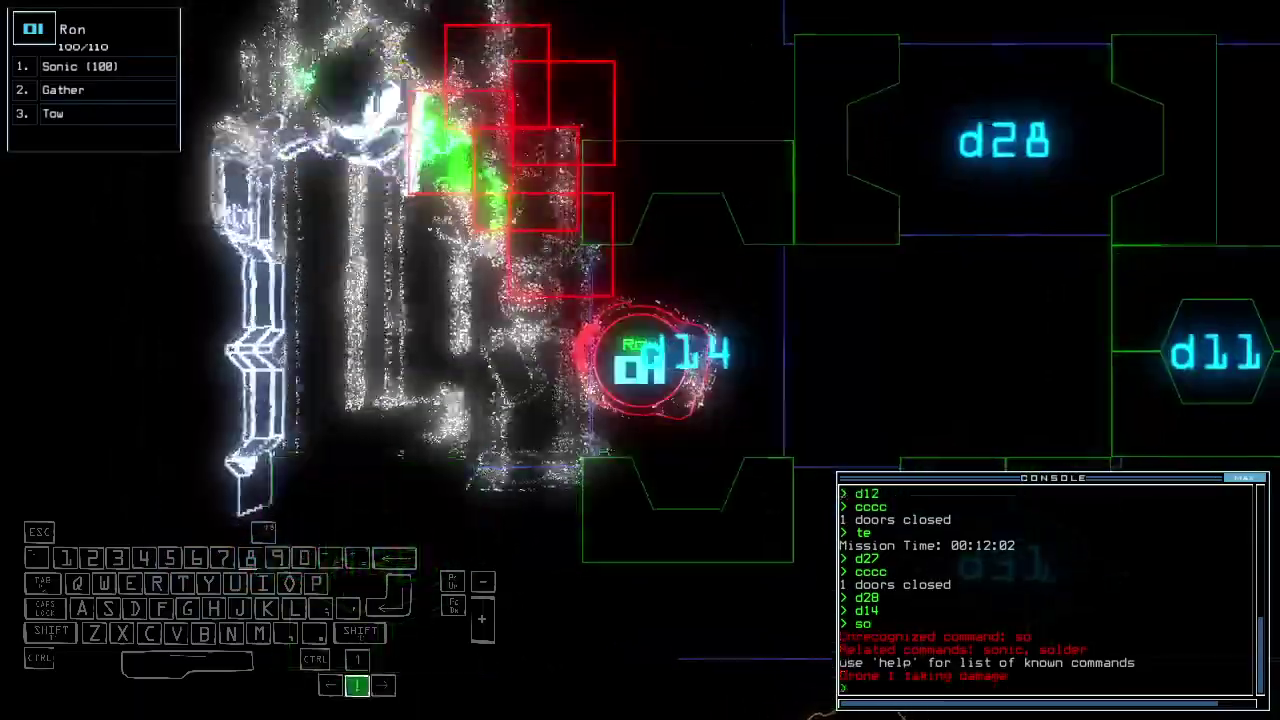
text(son)
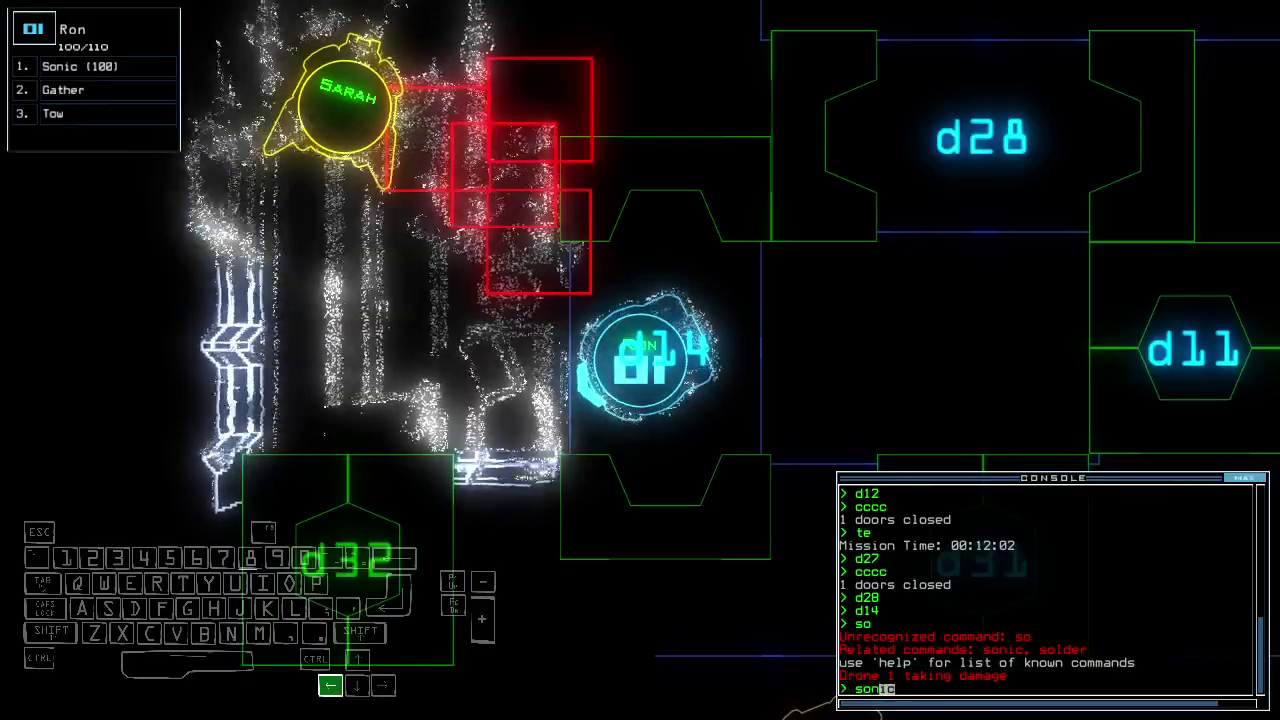
key(Return)
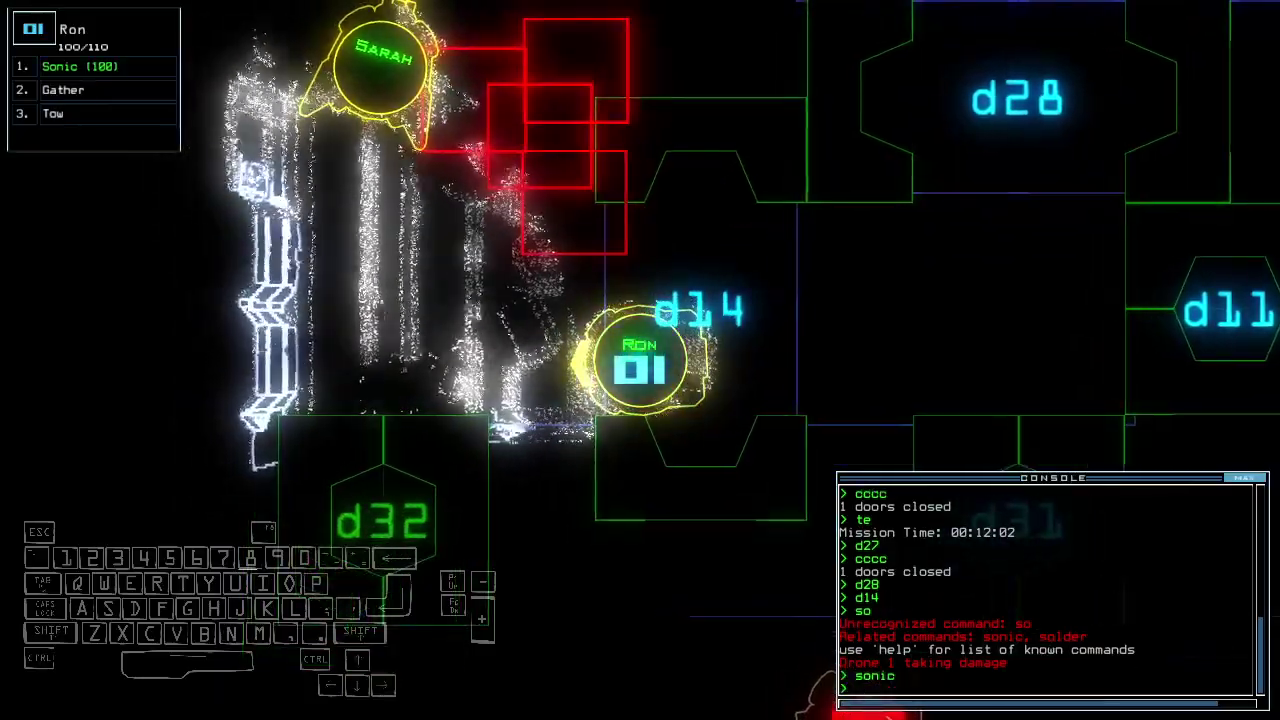
key(Up)
text(tow)
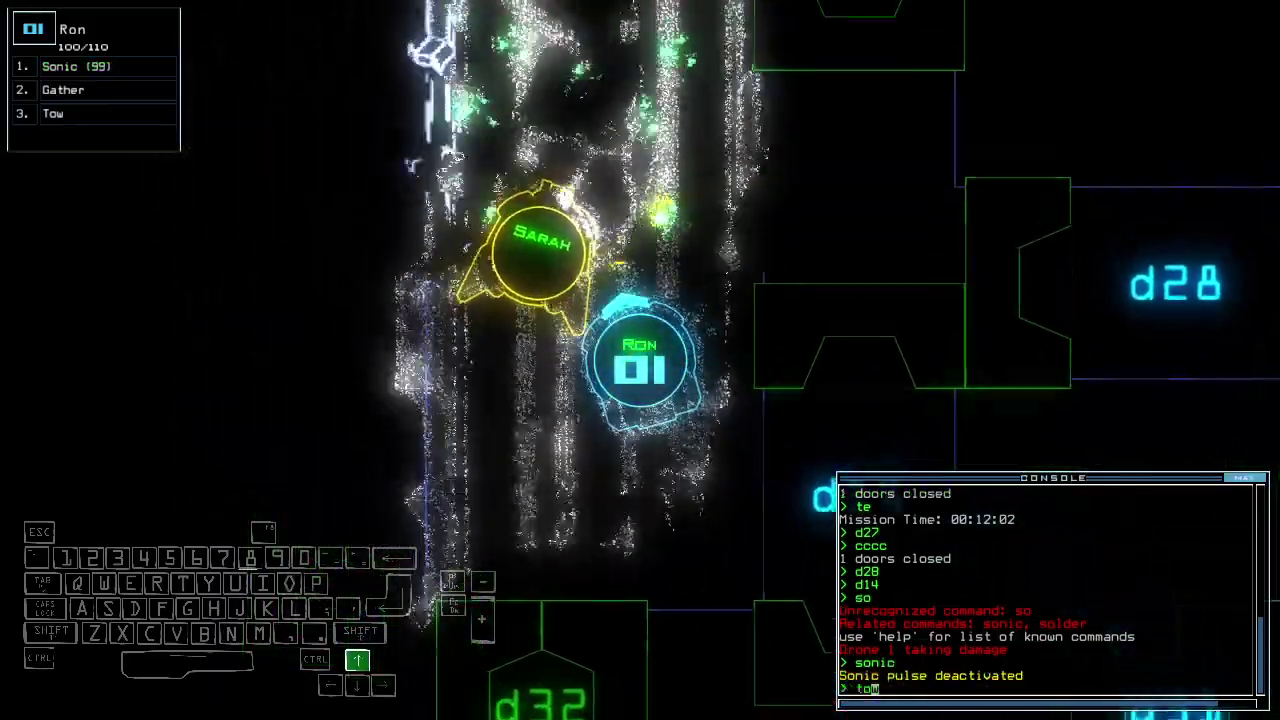
Start towing Sarah and take her through door d13, closing it behind
key(Return)
text(swap)
key(Return)
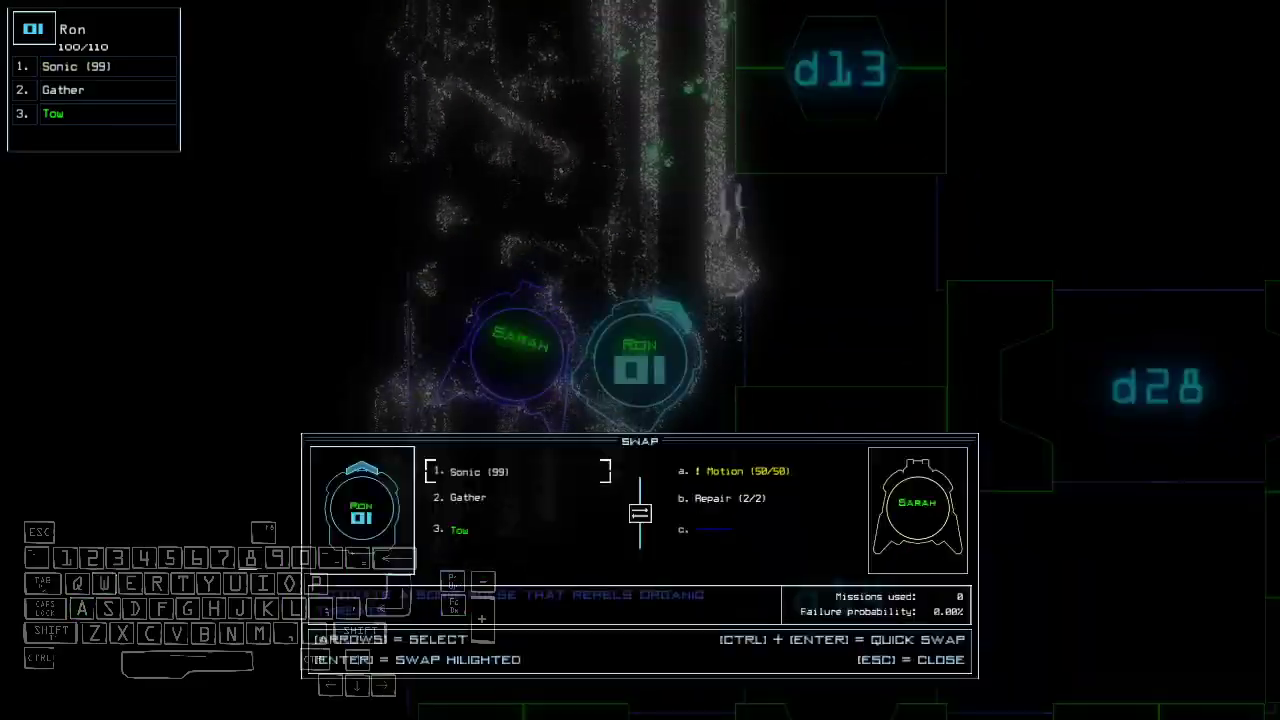
text(swap)
key(Return)
key(Right)
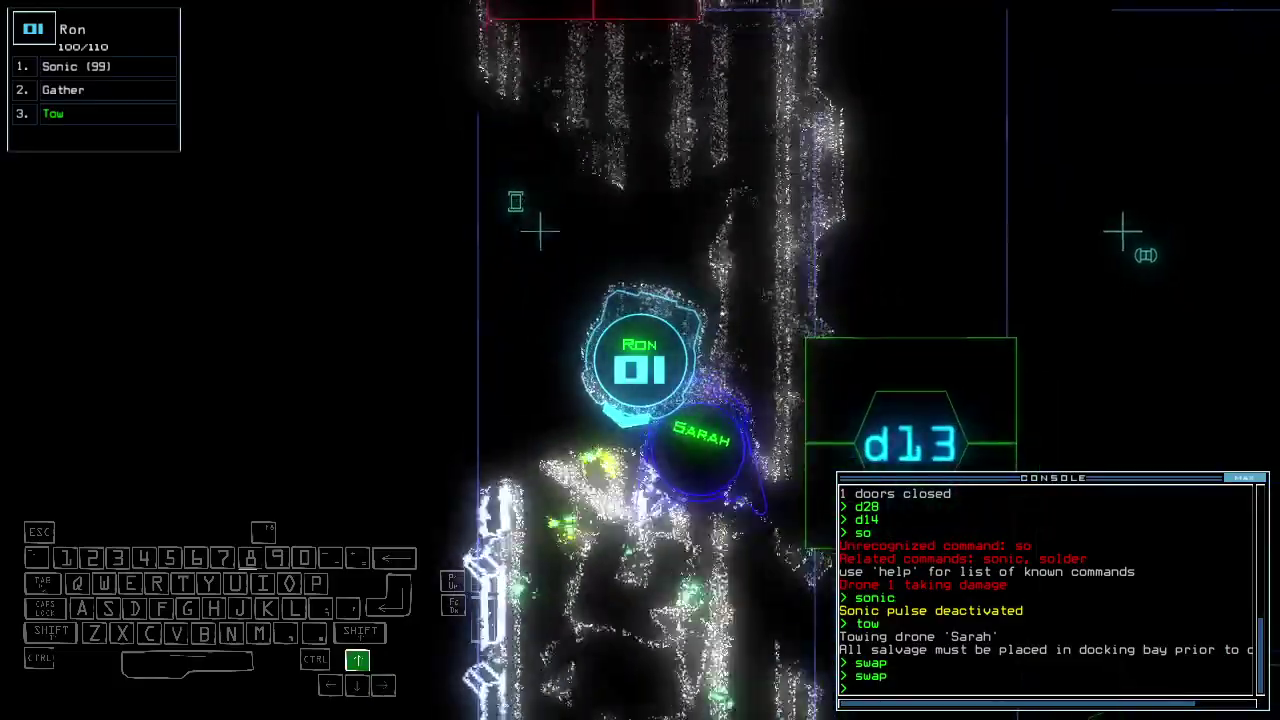
text(d13)
key(Return)
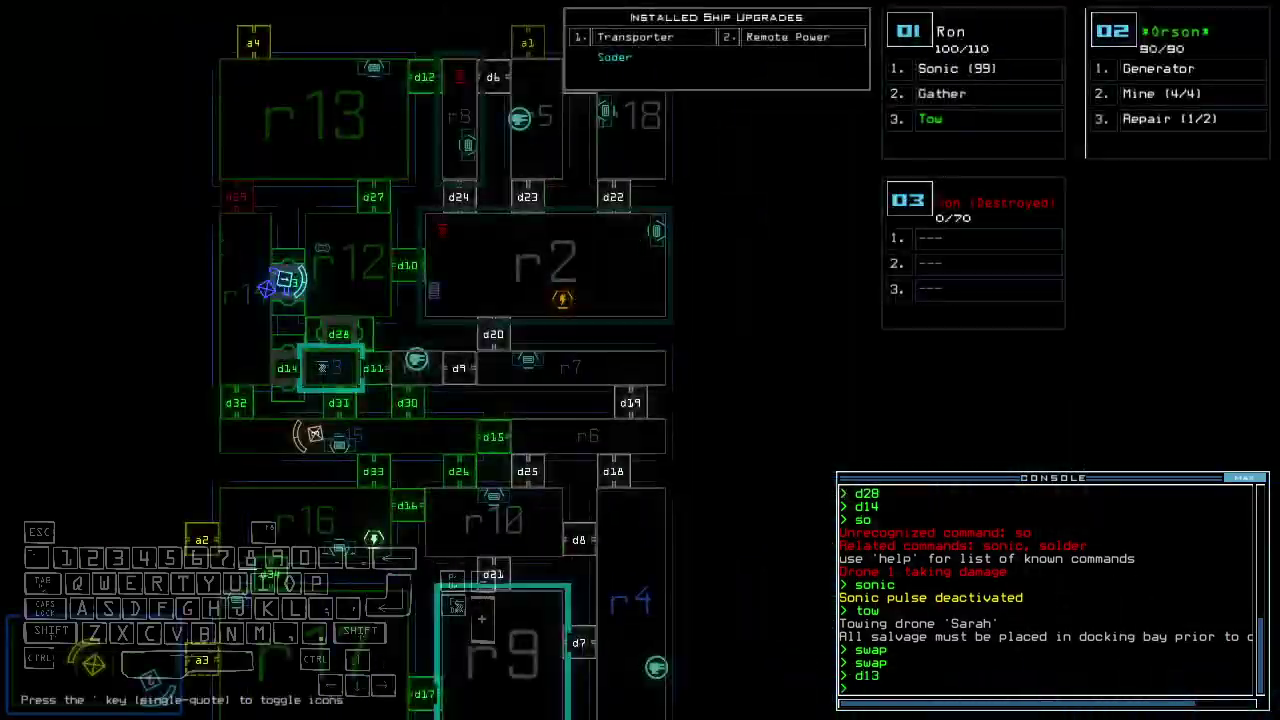
text(cccc)
key(Return)
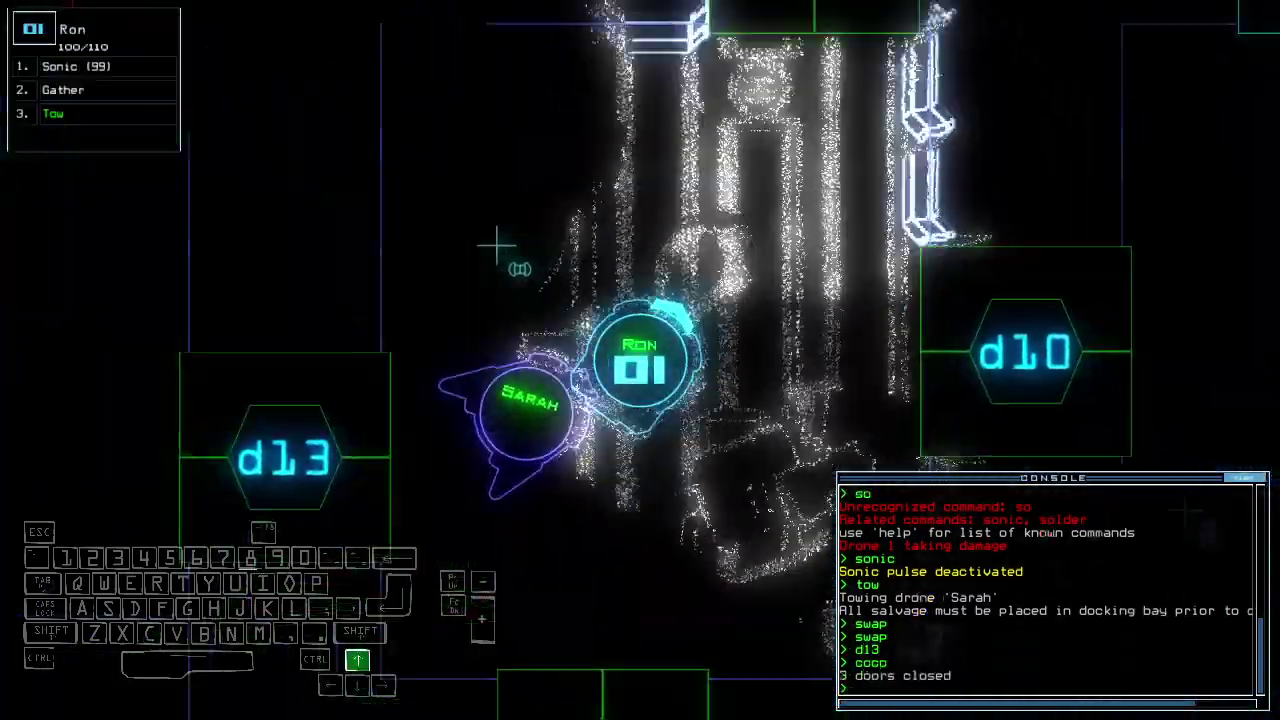
text(d27)
Tow Sarah through d27 and d28, sealing d27, and transport the drones to the ship
key(Return)
key(Tab)
key(Tab)
key(Tab)
key(Tab)
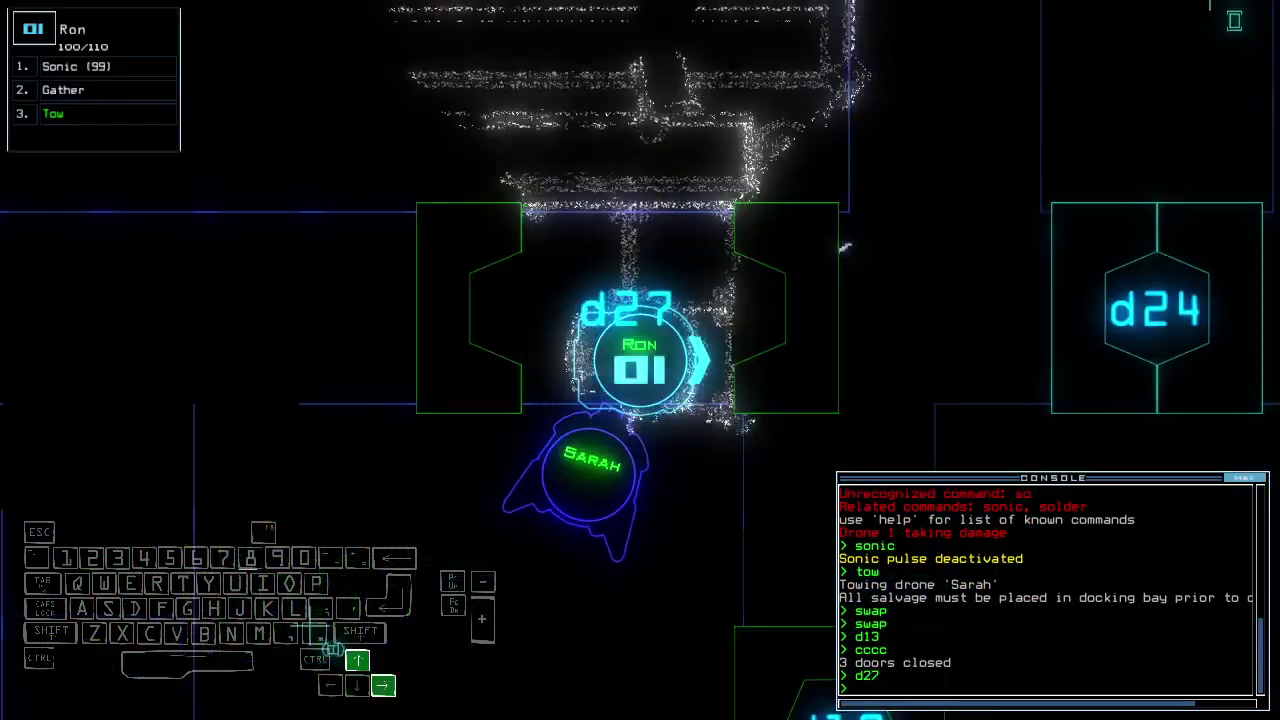
key(Down)
text(cccc)
key(Return)
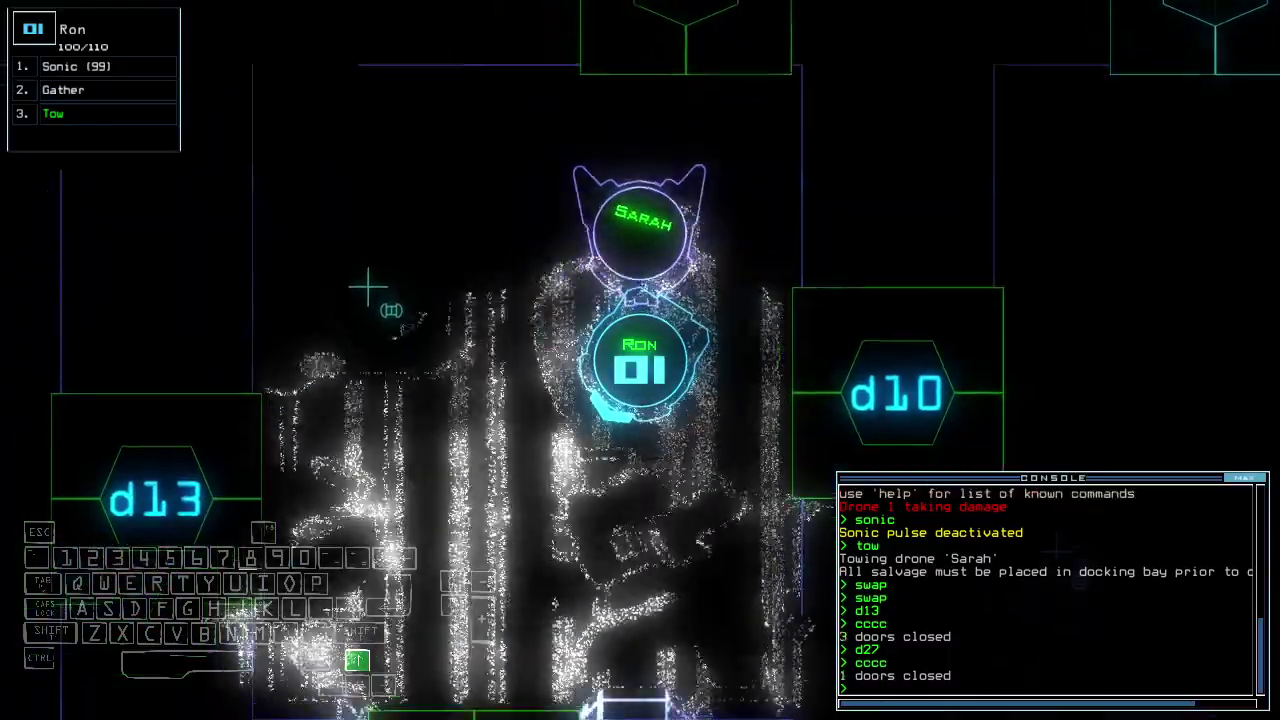
text(d28)
key(Return)
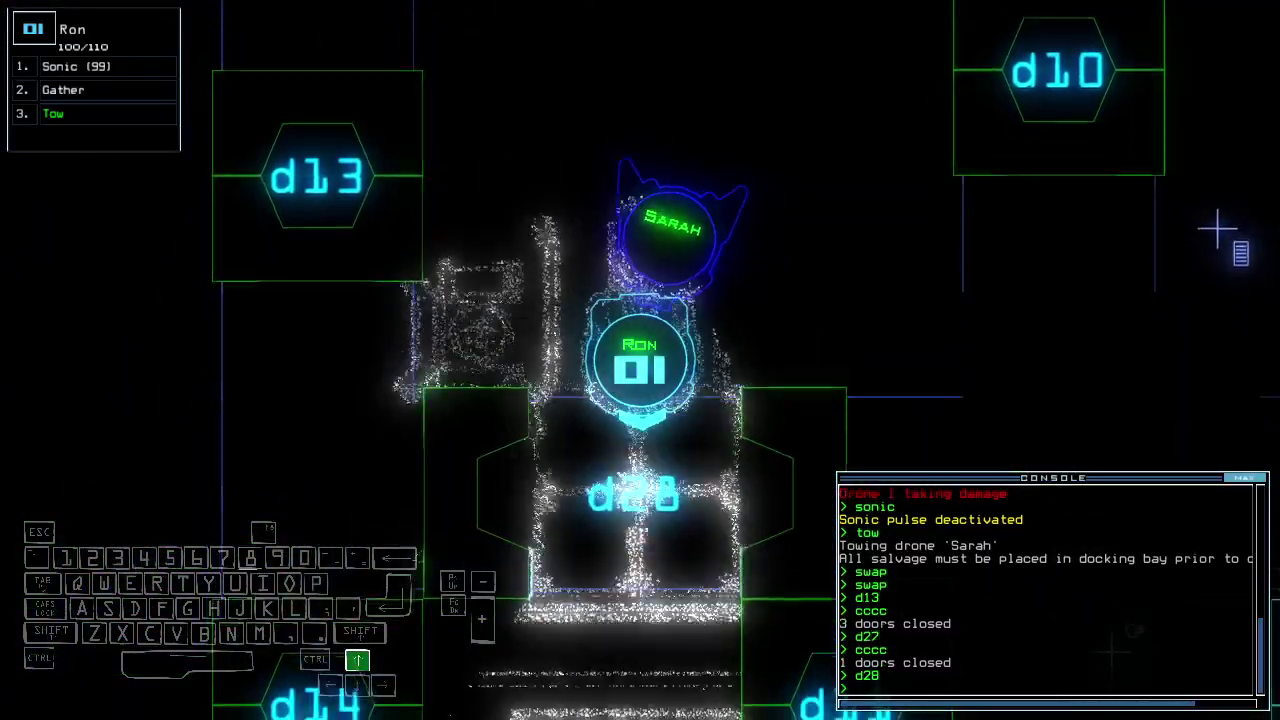
text(ty)
key(Return)
key(Return)
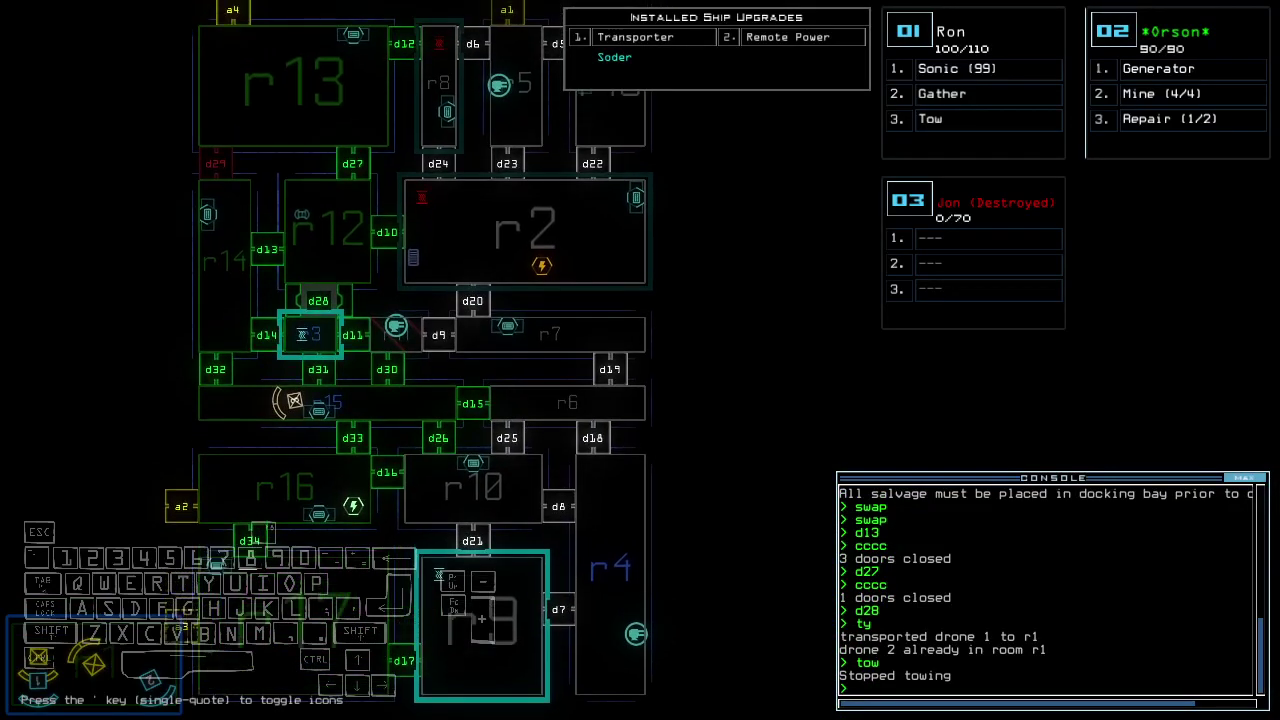
After a refused hand-off to drone 2, move Robby's Teleport upgrade into Ron's third slot
key(Tab)
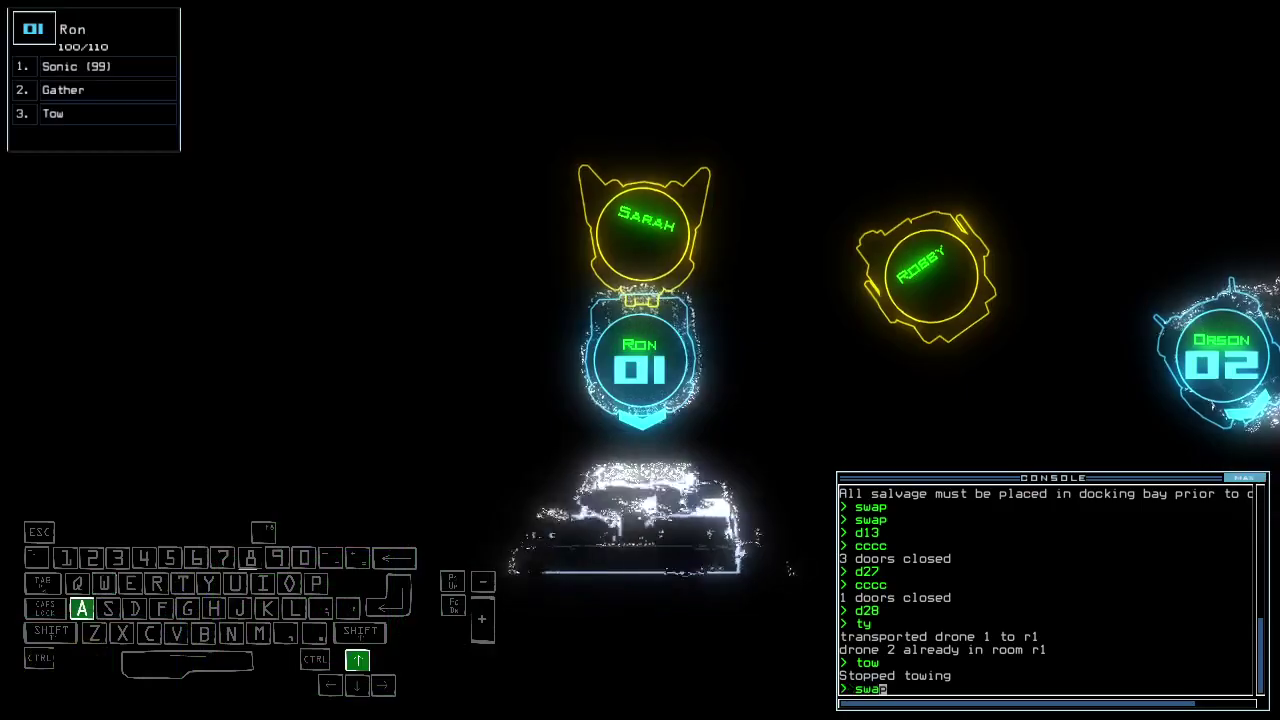
text(2 to)
key(Return)
text(swap)
key(Return)
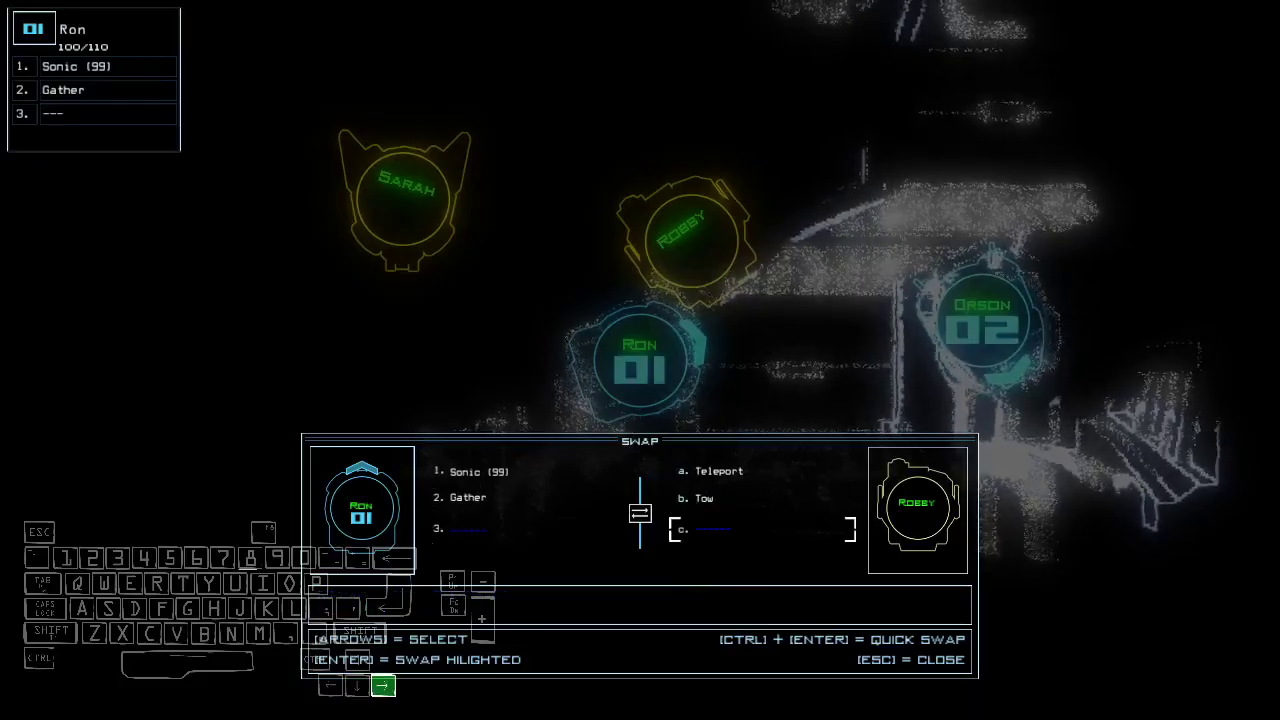
key(ctrl+Return)
key(Right)
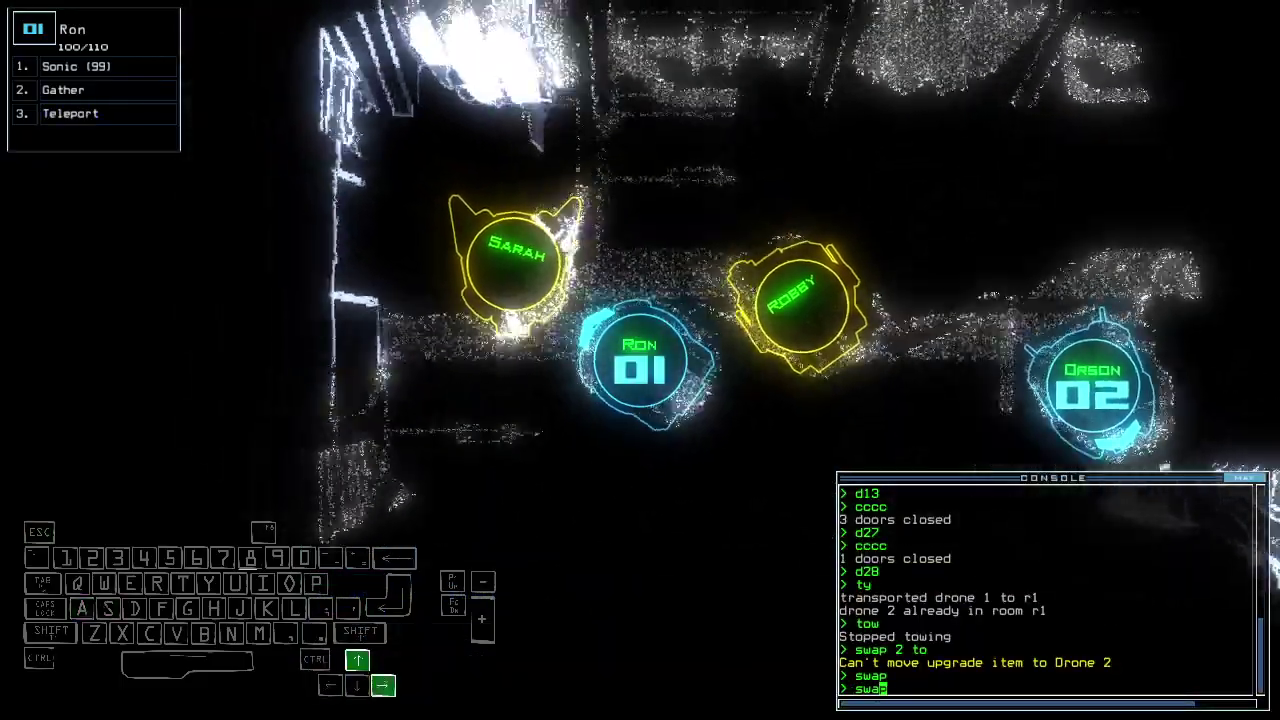
key(Escape)
text(swap)
Drive Ron over to Orson and open the upgrade swap with him
key(Return)
key(Escape)
key(Right)
key(Right)
key(Right)
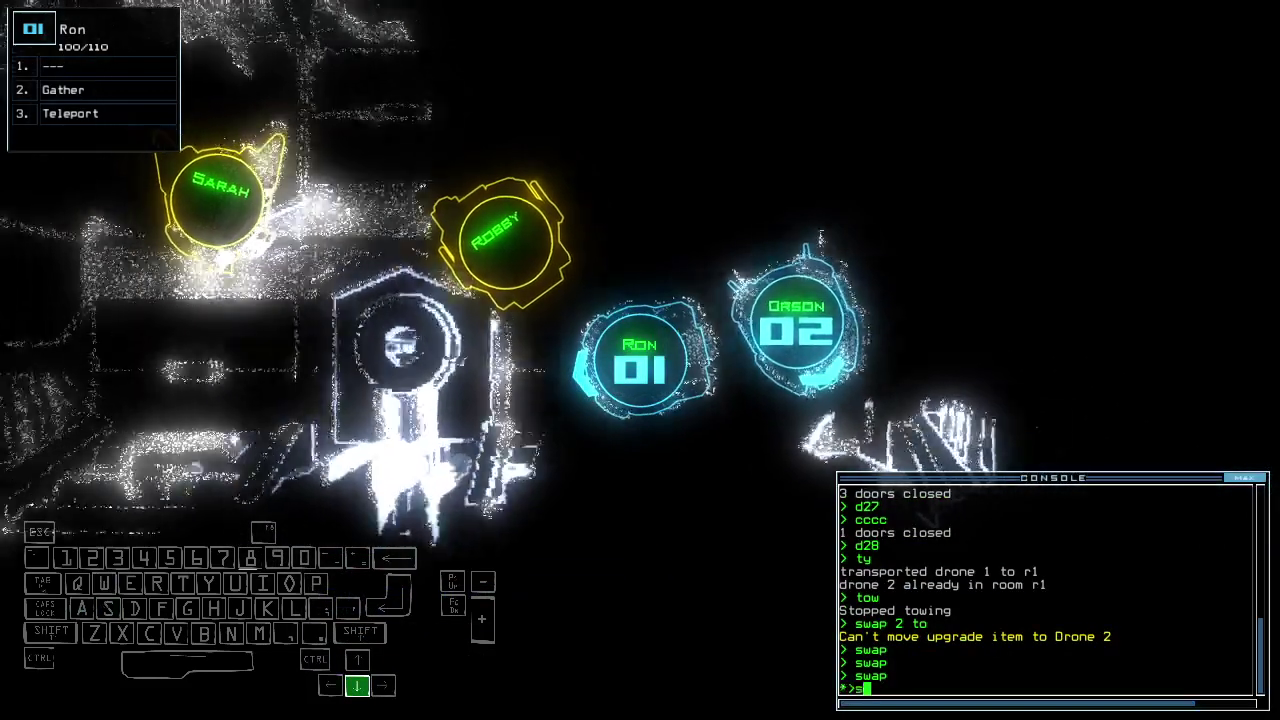
text(swap)
key(Return)
key(Return)
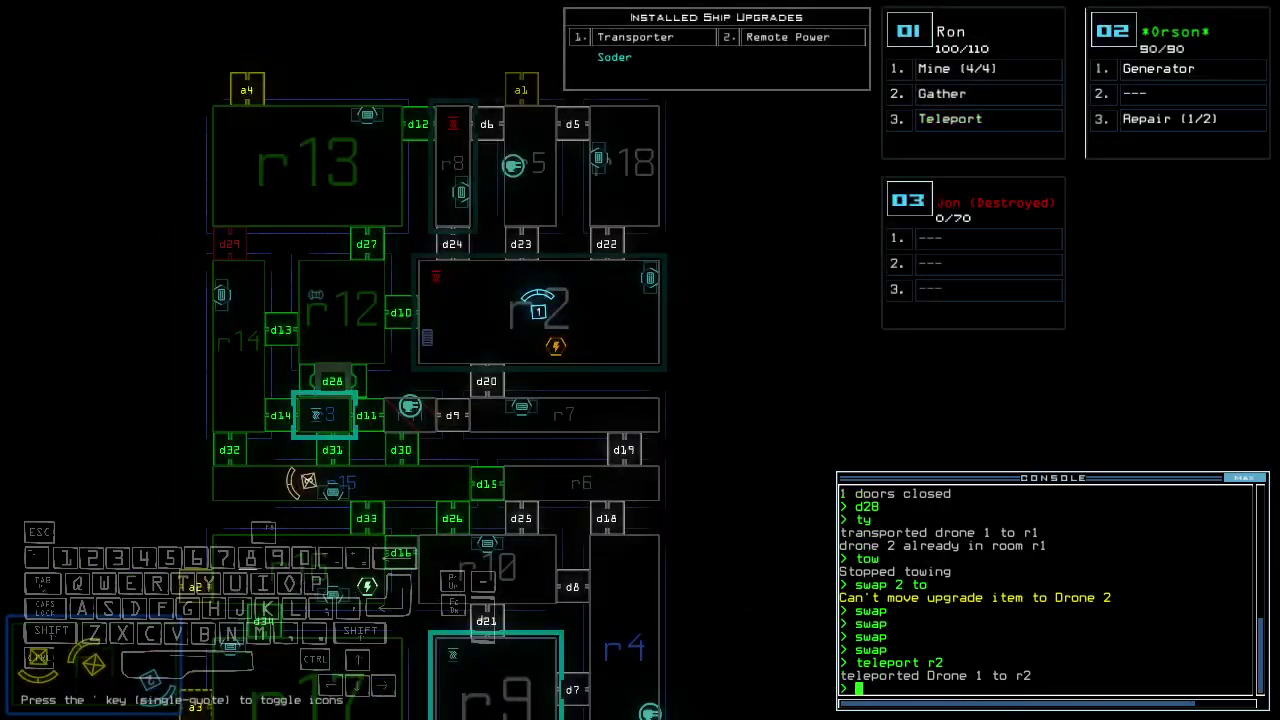
text(2)
Mark rooms r16 and r2, then take Ron past door d22 and drop a proximity mine
key(Return)
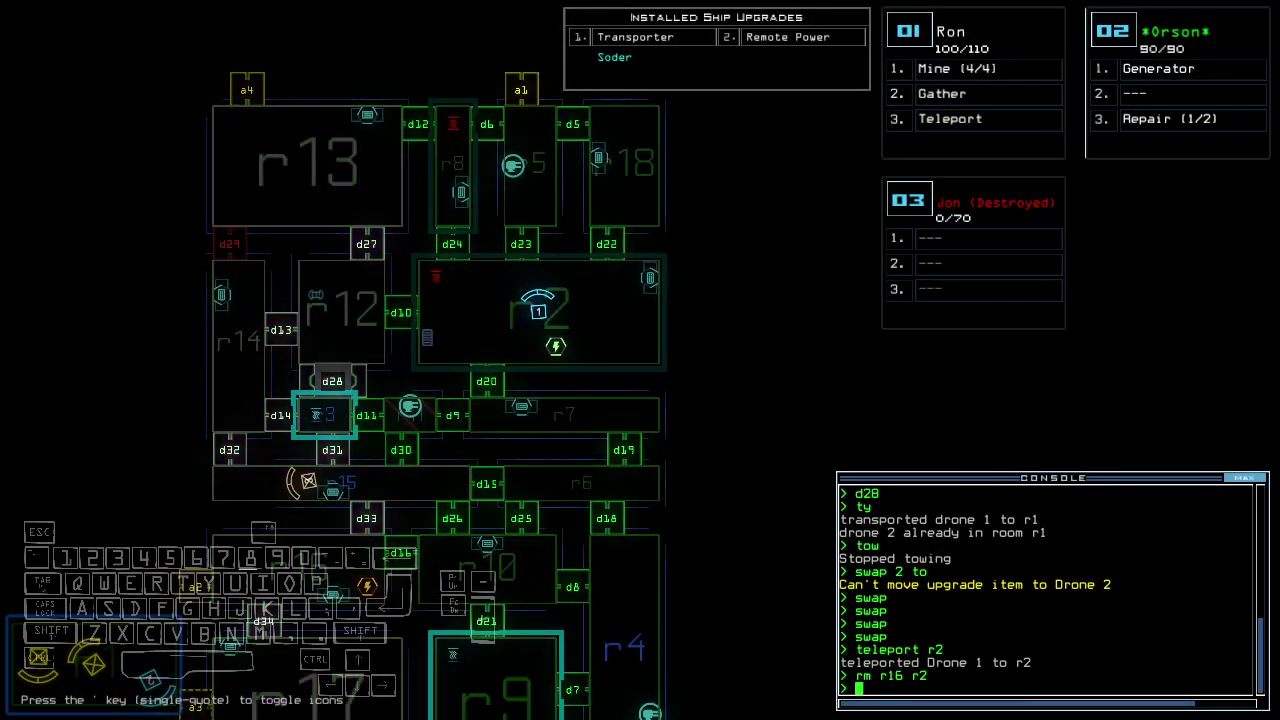
key(Up)
text(d22)
key(Return)
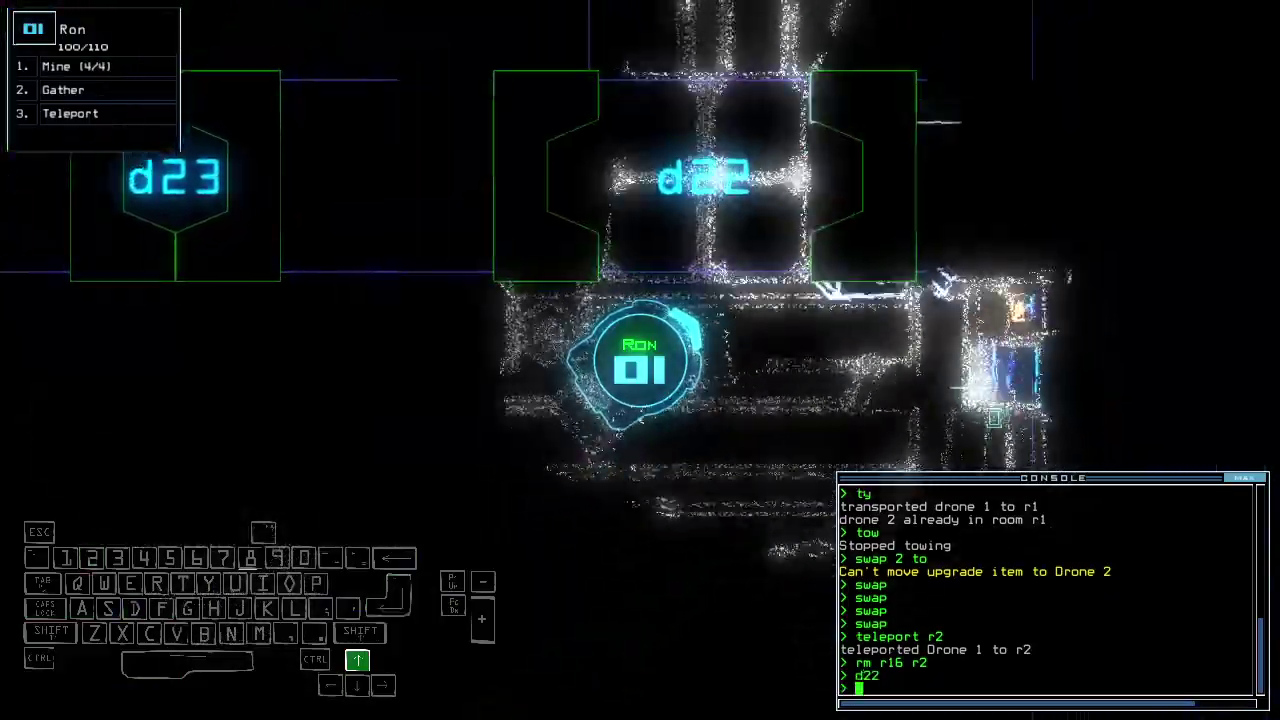
key(Up)
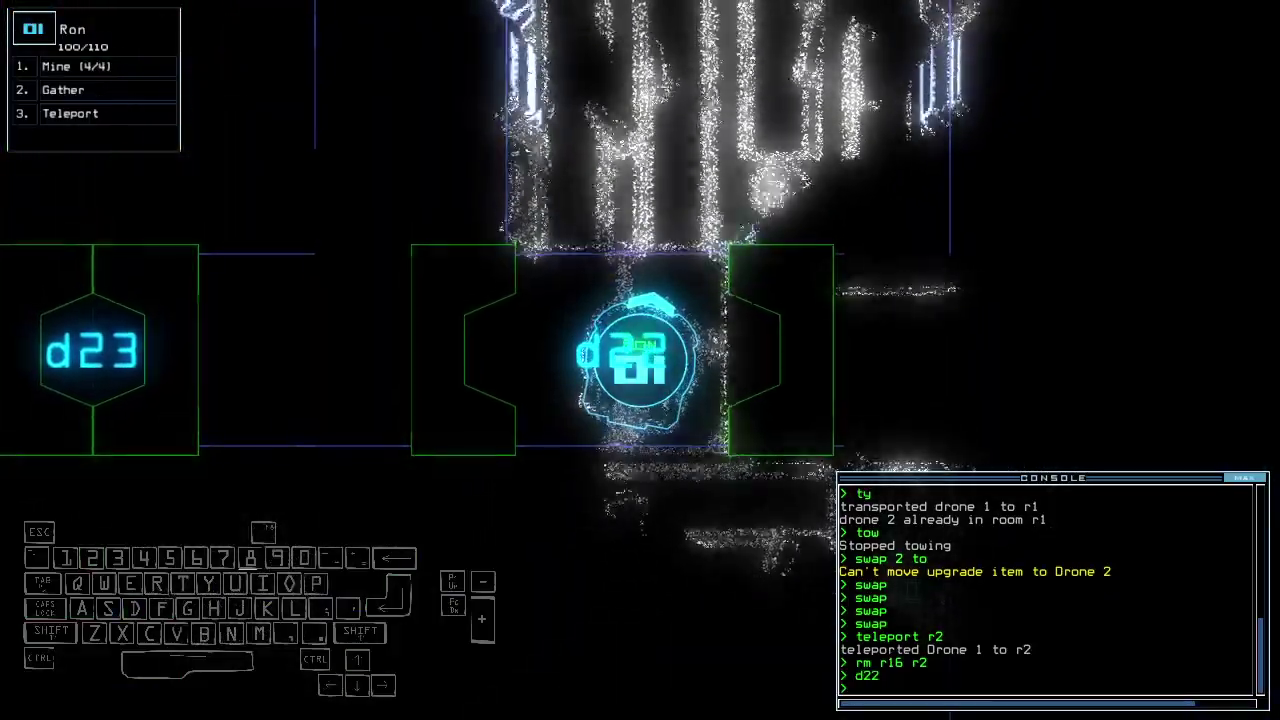
text(mine)
key(Up)
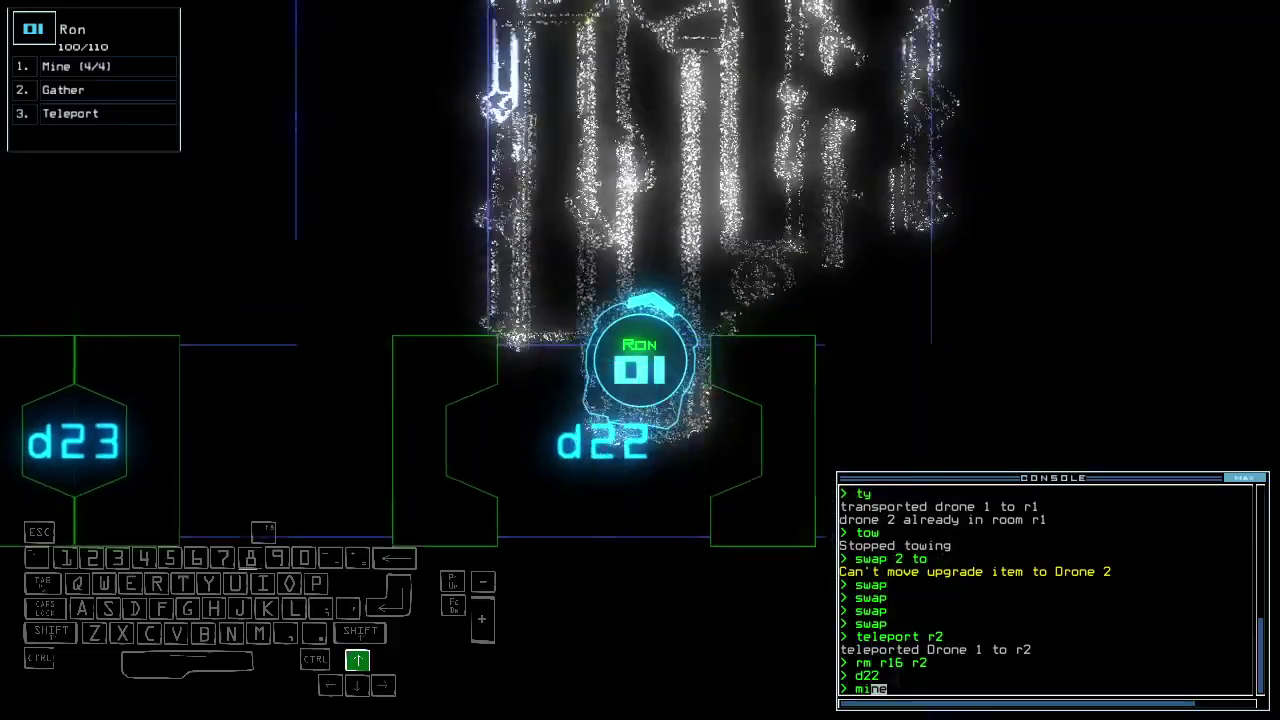
key(Up)
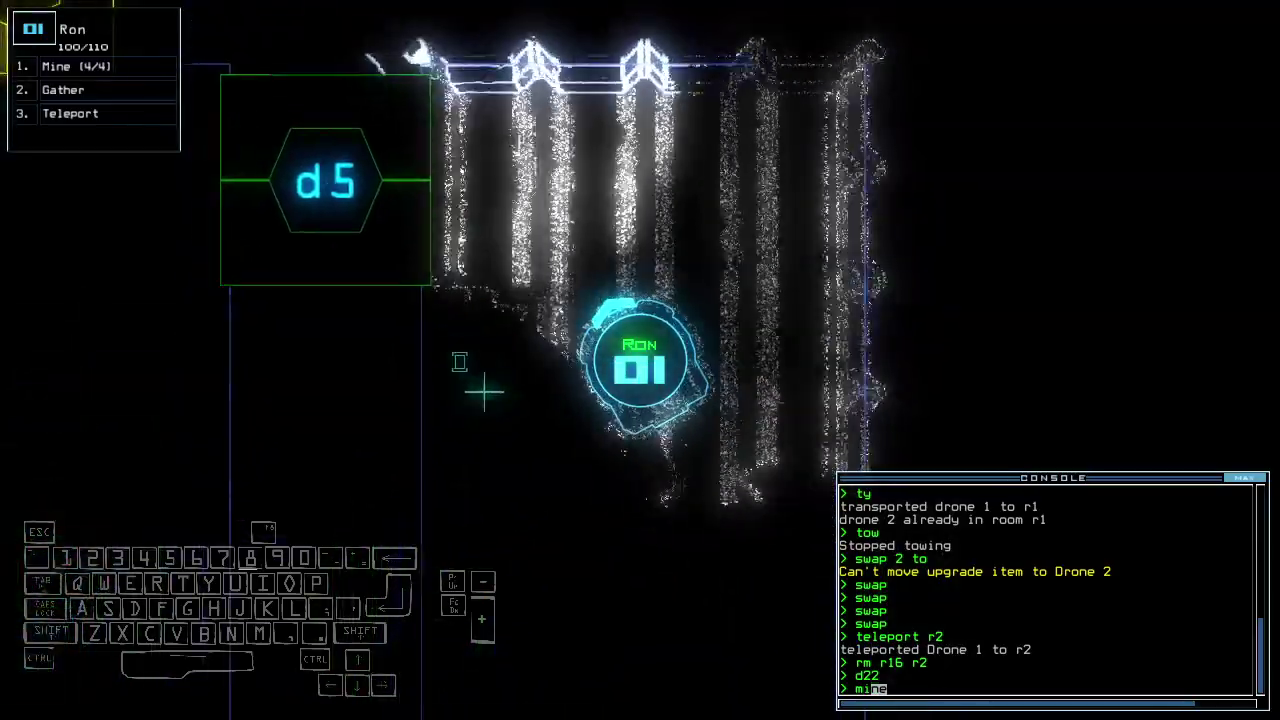
key(Return)
Pull Ron back and keep door d22 closed until the mine detonates
key(Down)
text(d5)
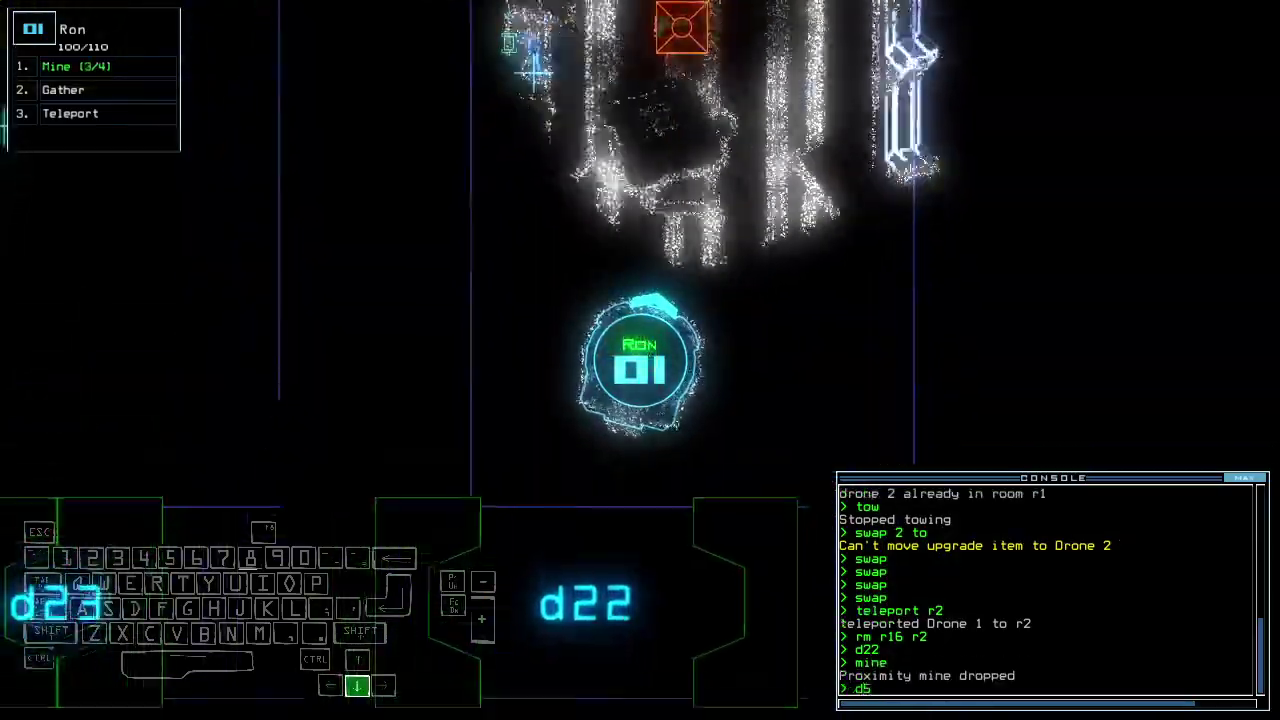
key(Return)
text(d22)
key(Return)
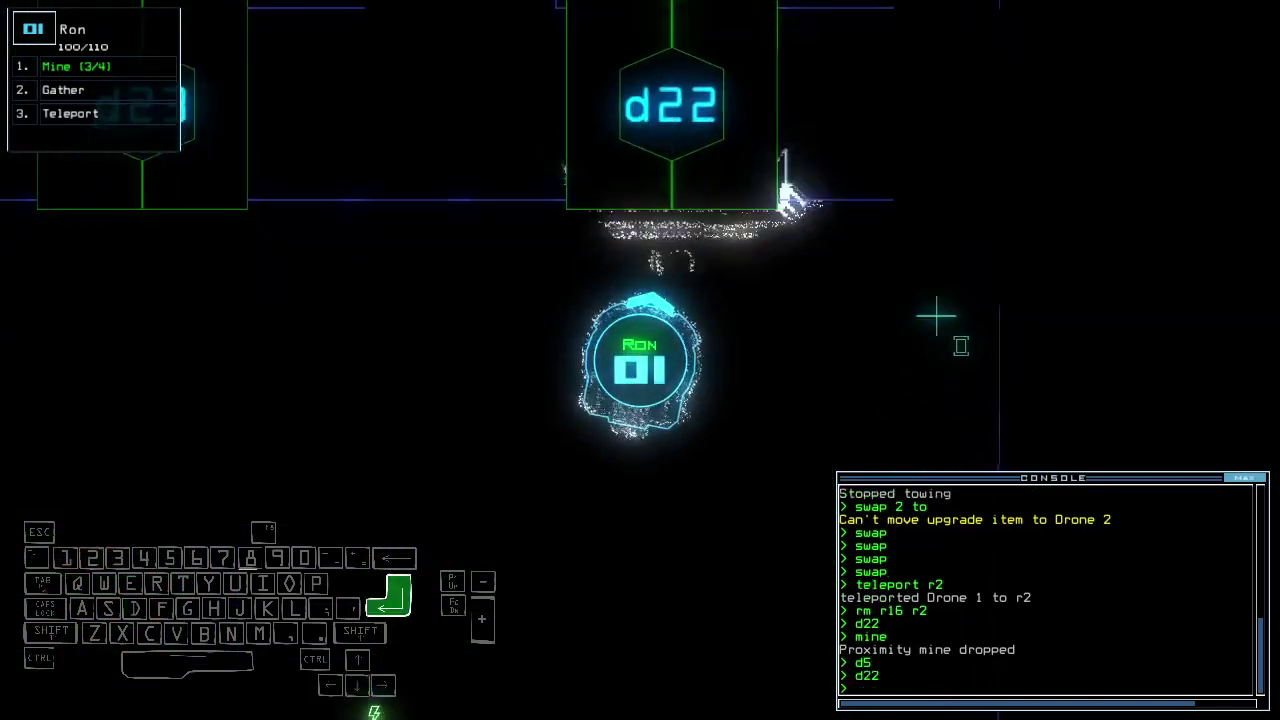
key(Tab)
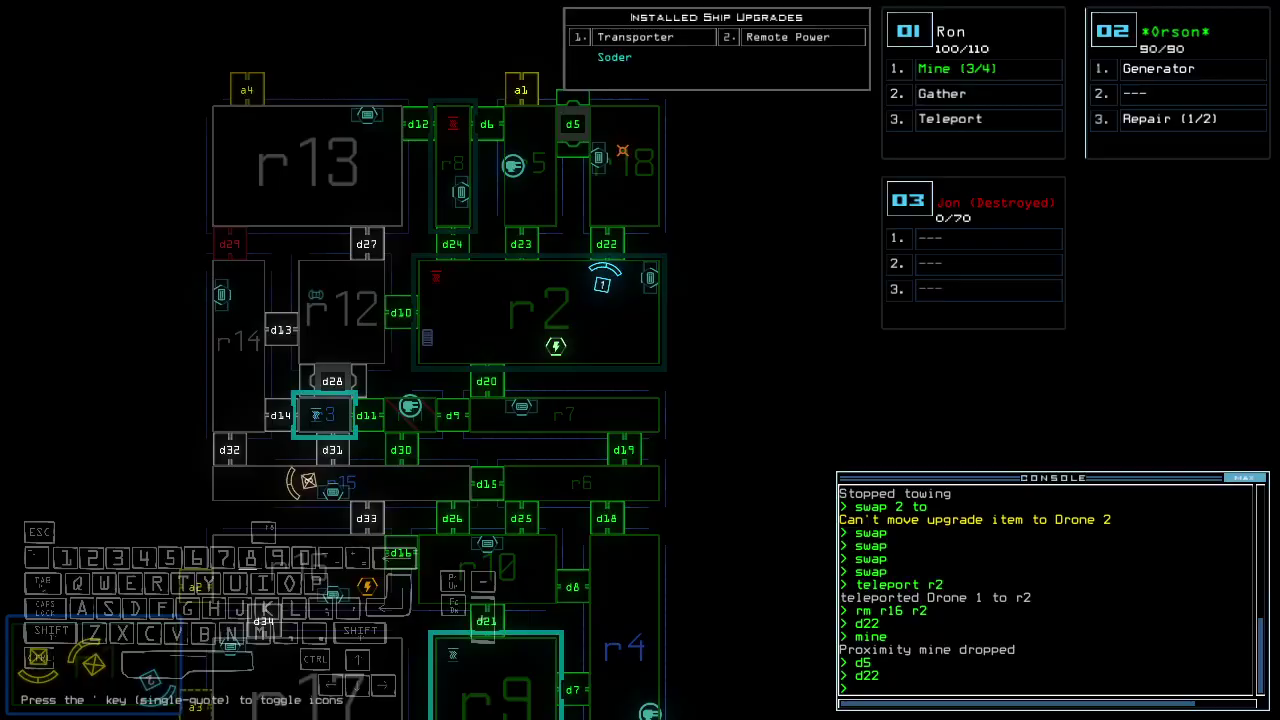
key(Tab)
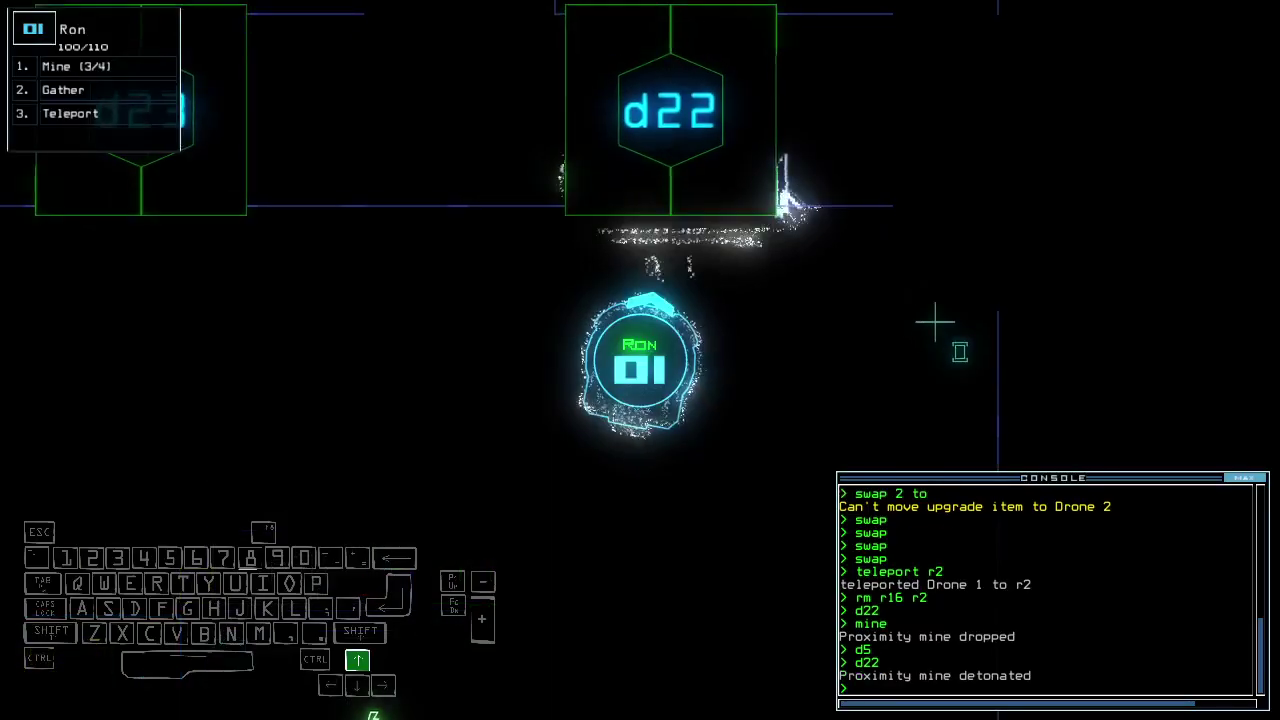
text(d22)
Reopen door d22, bring Ron back through, and gather the scrap
key(Return)
key(Up)
key(Up)
key(Tab)
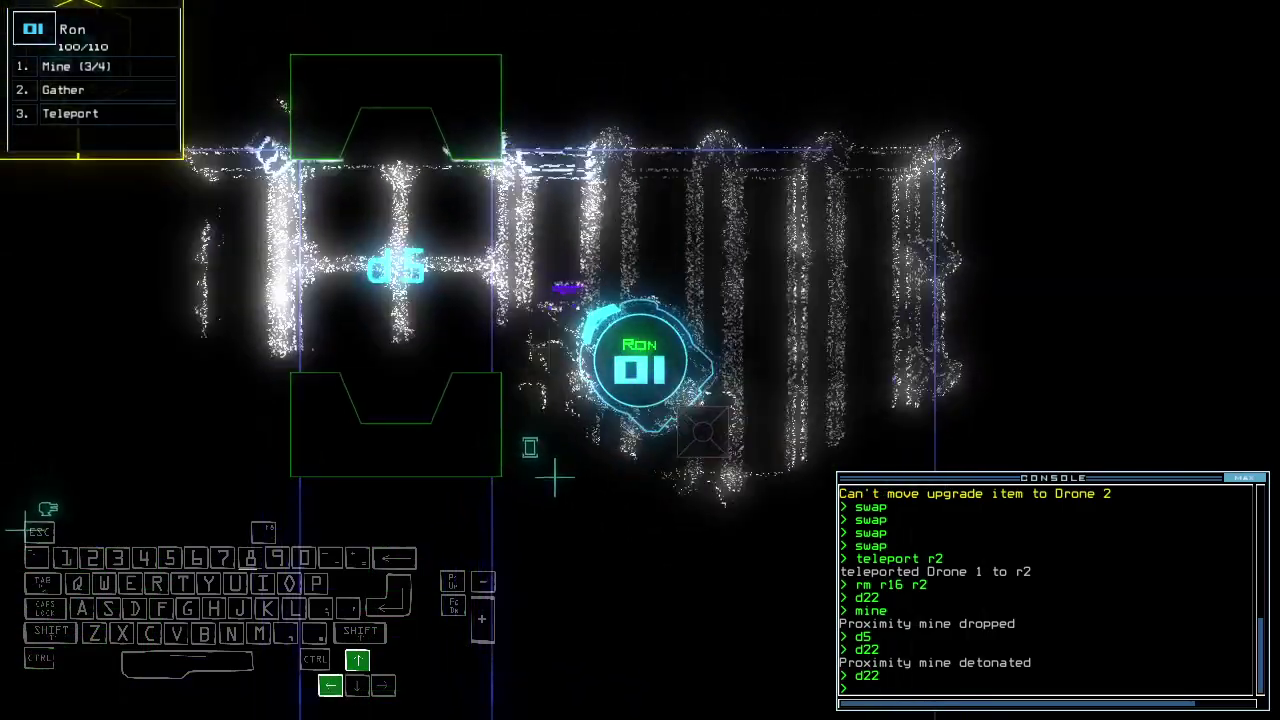
text(g)
key(Return)
Drive Ron to door d5 and close the door beside him
key(Up)
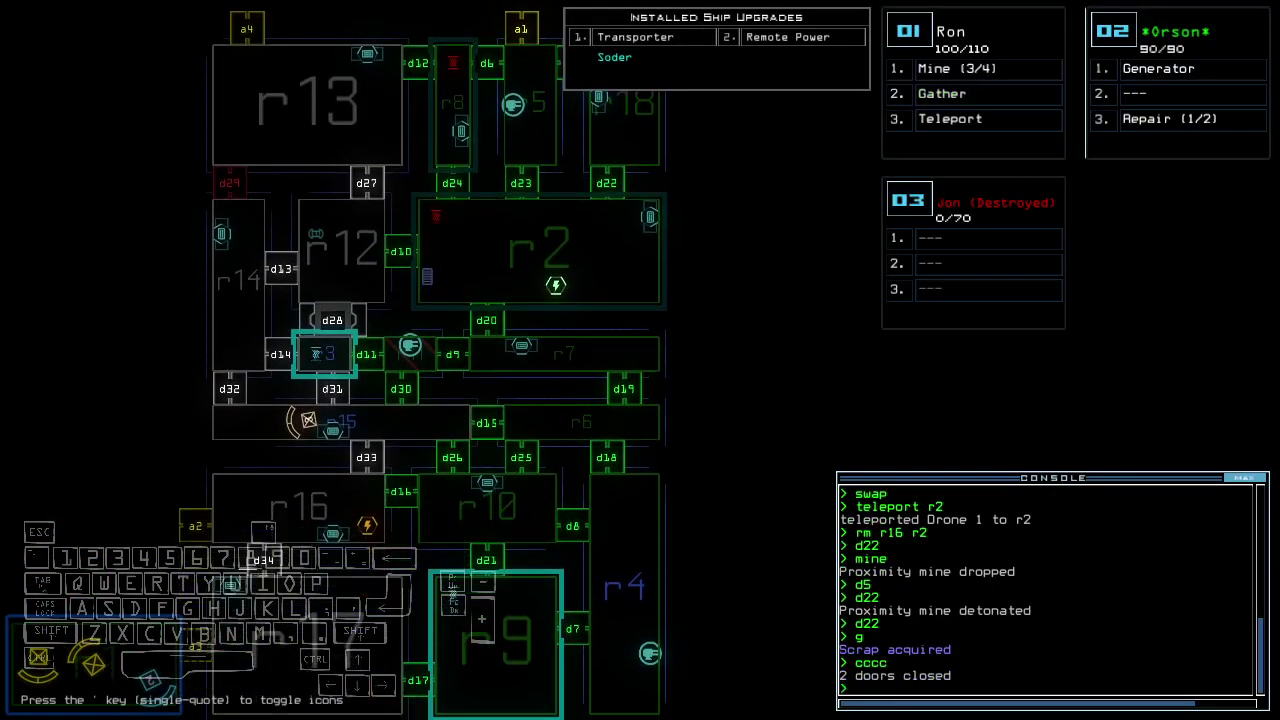
text(d5)
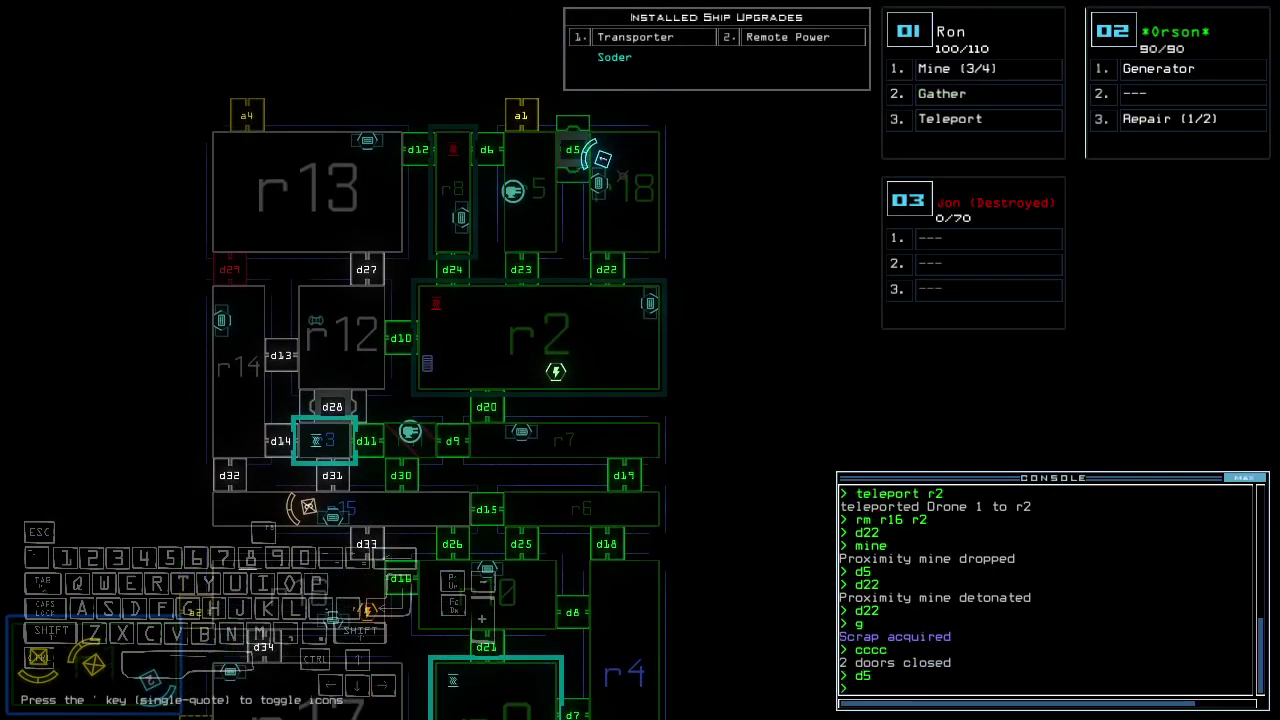
key(Tab)
key(Up)
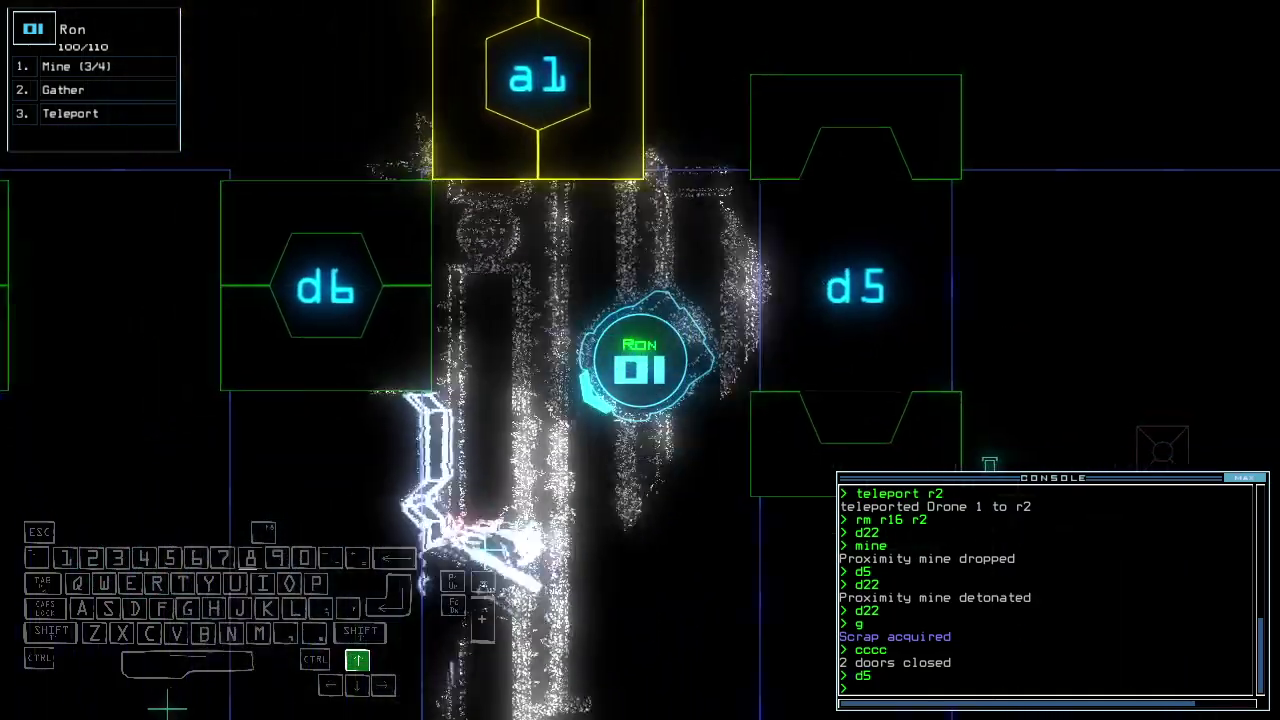
text(cccc)
key(Return)
key(Tab)
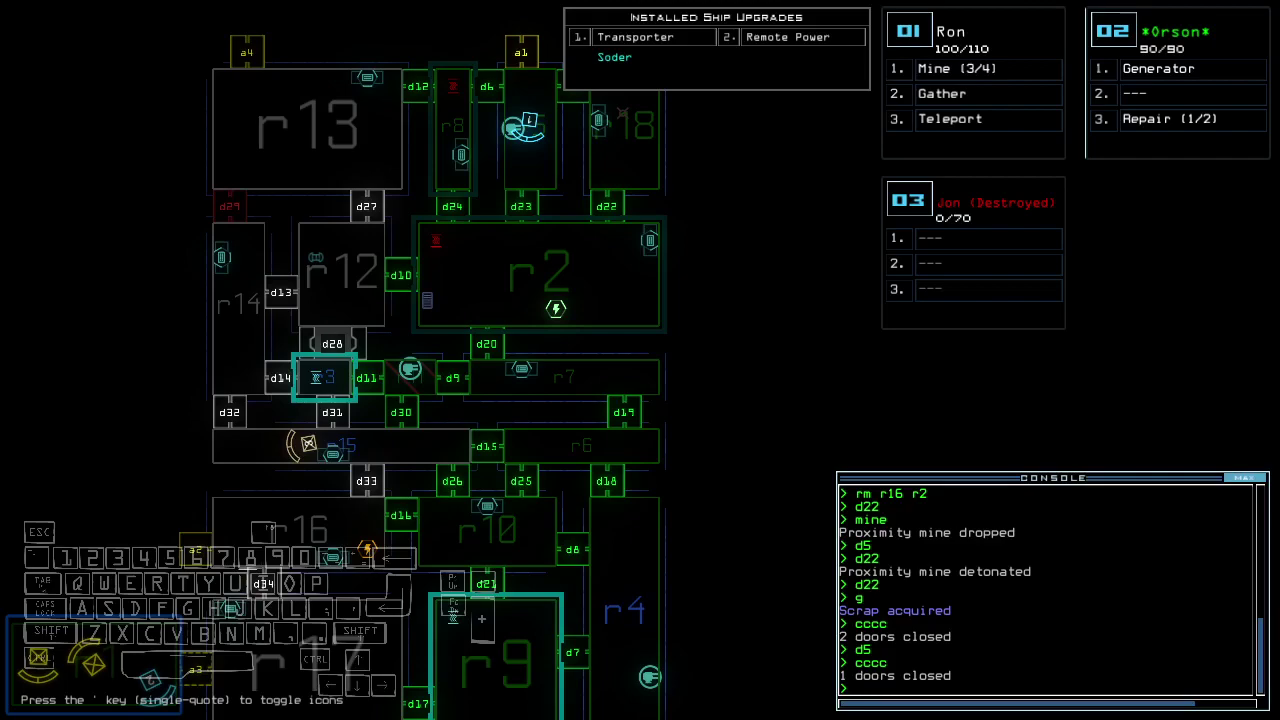
Send Ron through door d23 into room r2 and vent room r5 through airlock a1
key(Tab)
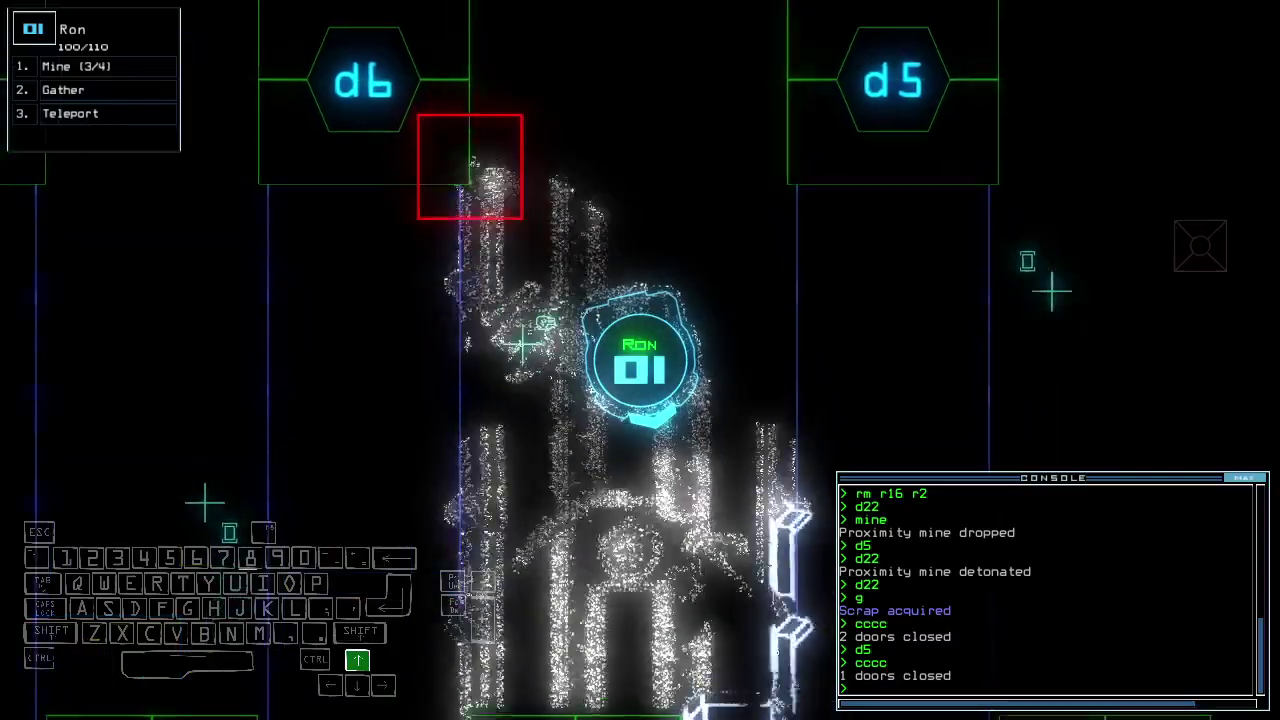
key(Up)
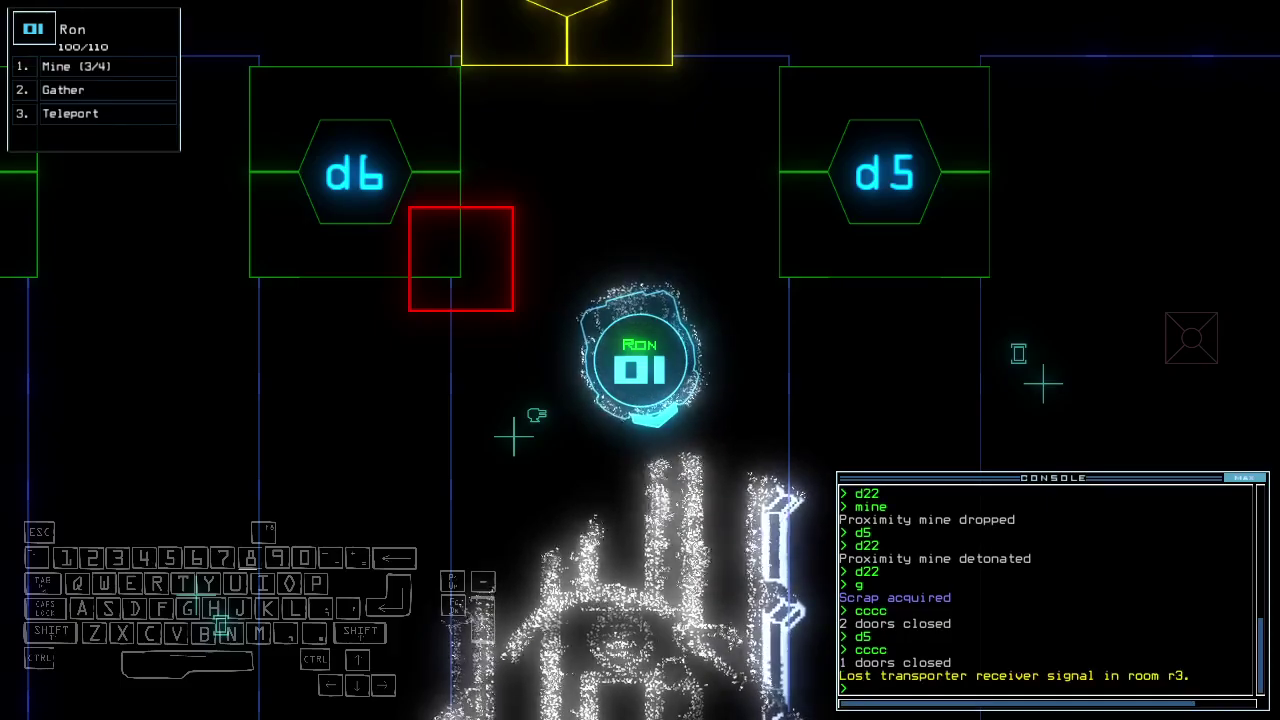
key(Up)
text(d23)
key(Return)
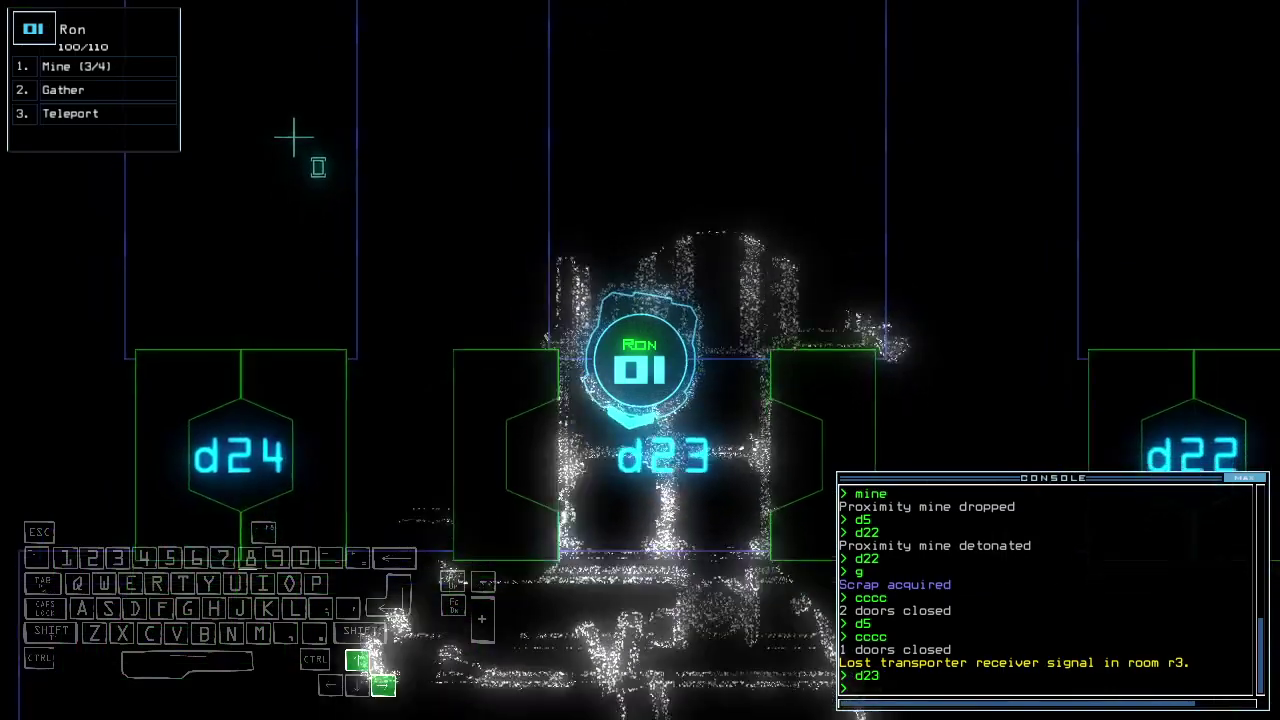
scroll(640, 360, down, 5)
key(Up)
key(Return)
key(Up)
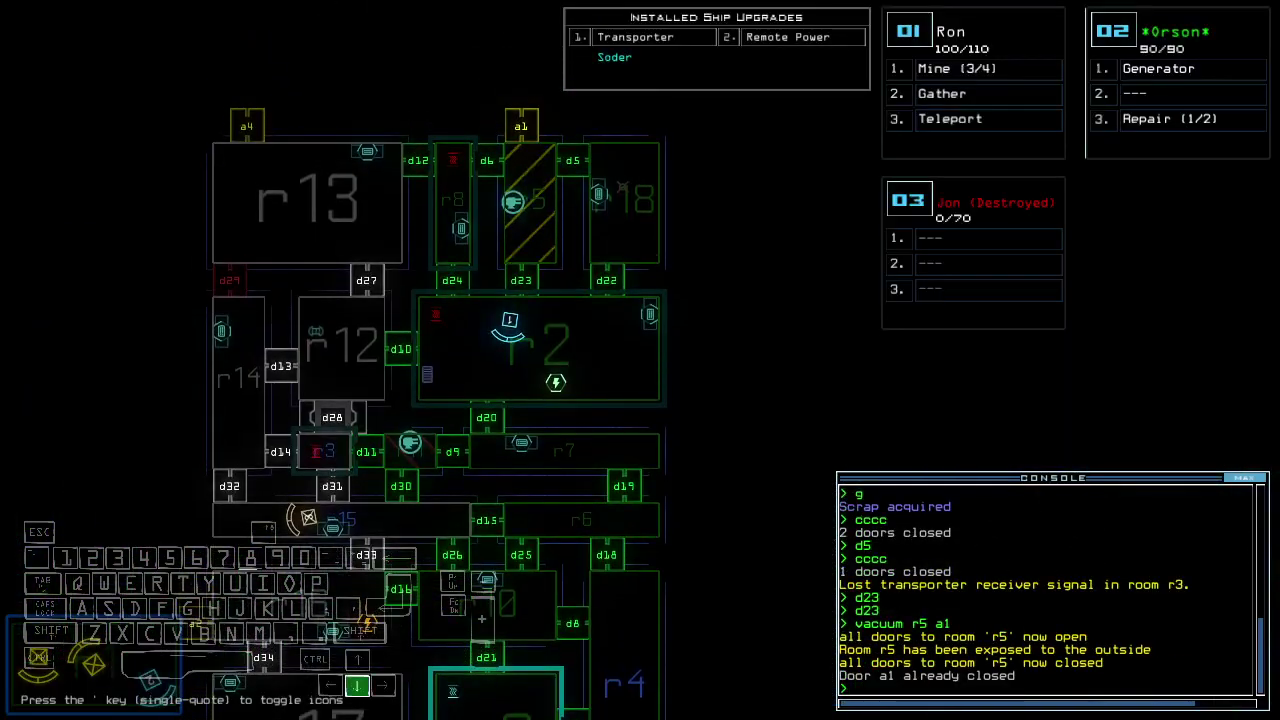
Send Ron through door d20 and across the room
key(Down)
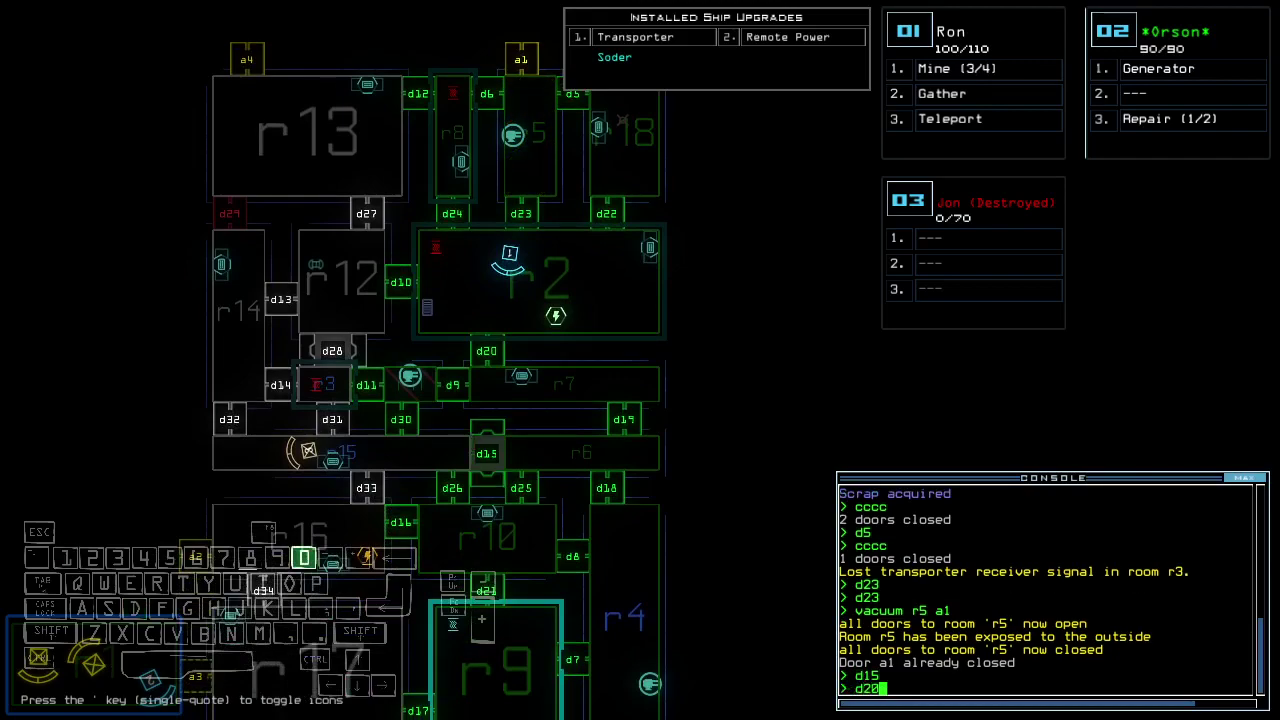
key(Return)
key(1)
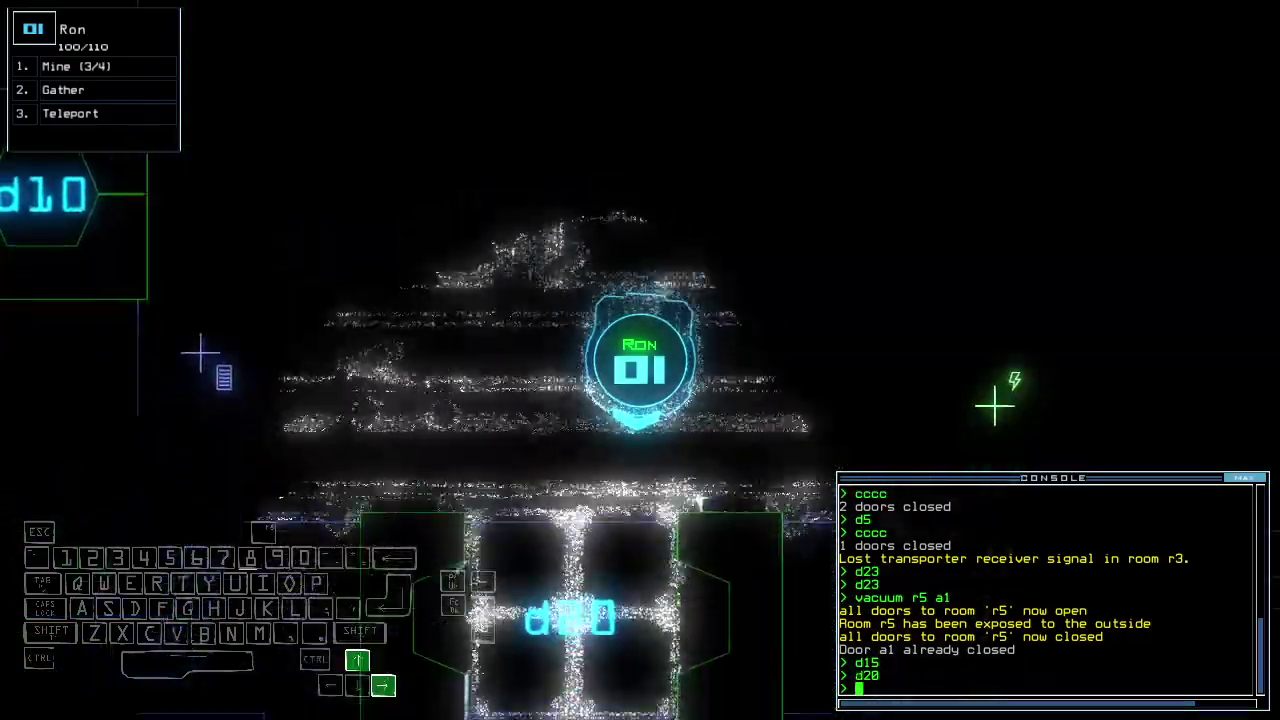
key(Down)
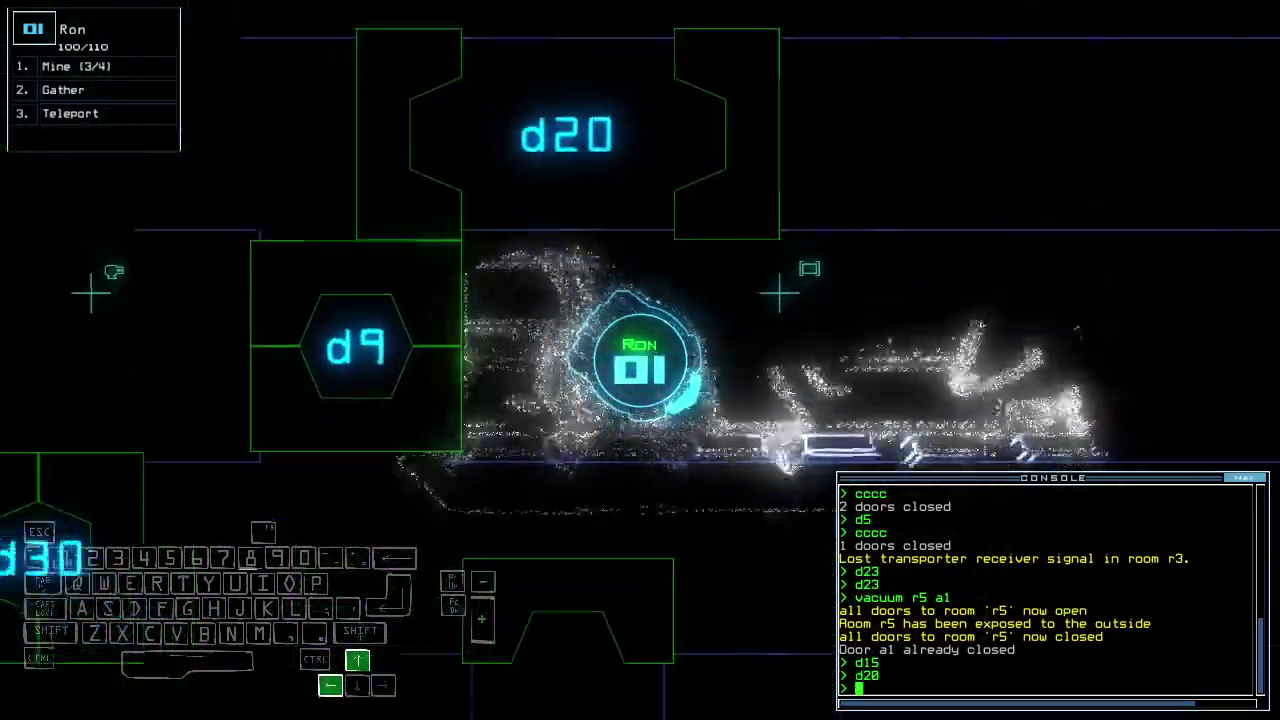
key(Right)
text(d19)
Position Ron at door d19 and close the three doors around him
key(Return)
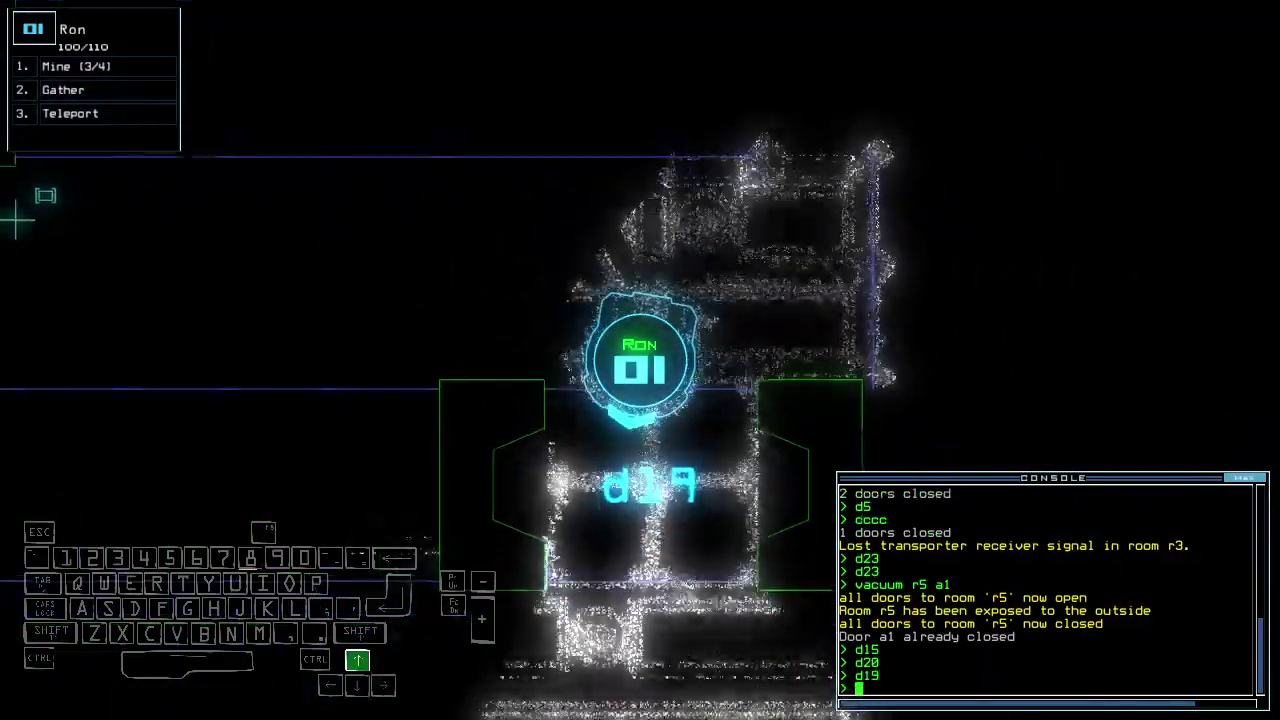
key(Down)
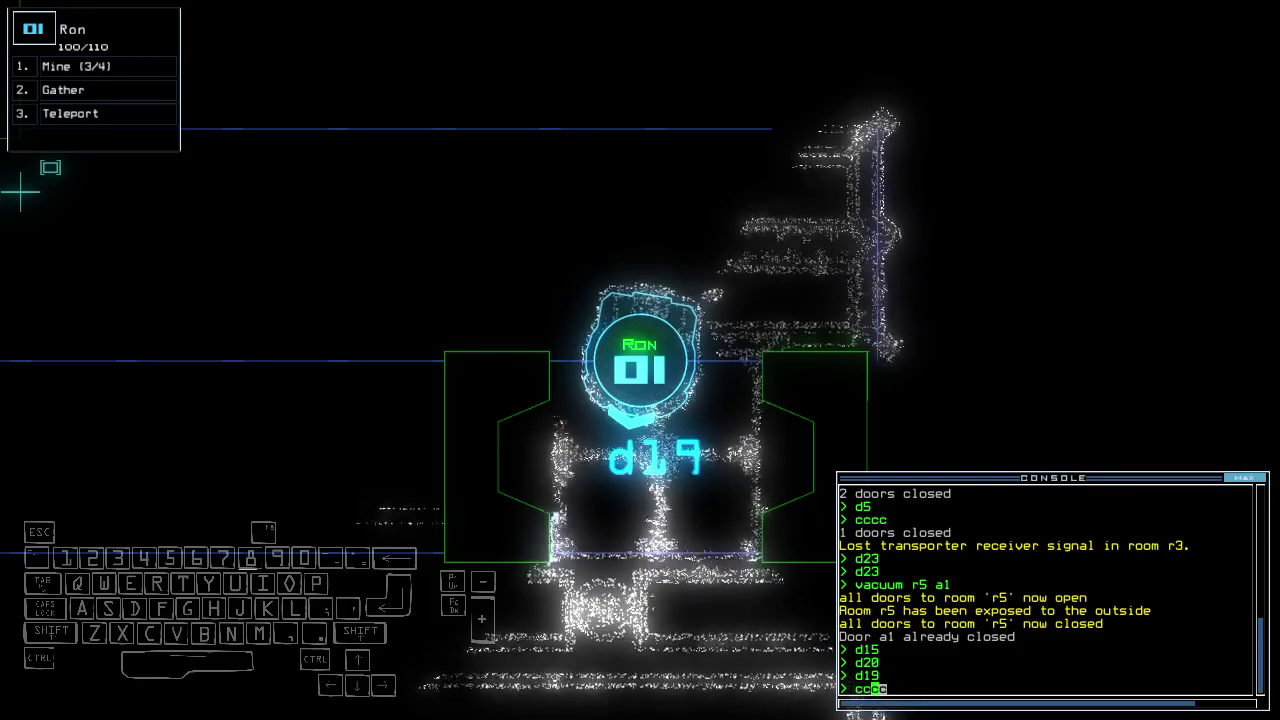
key(Down)
key(Down)
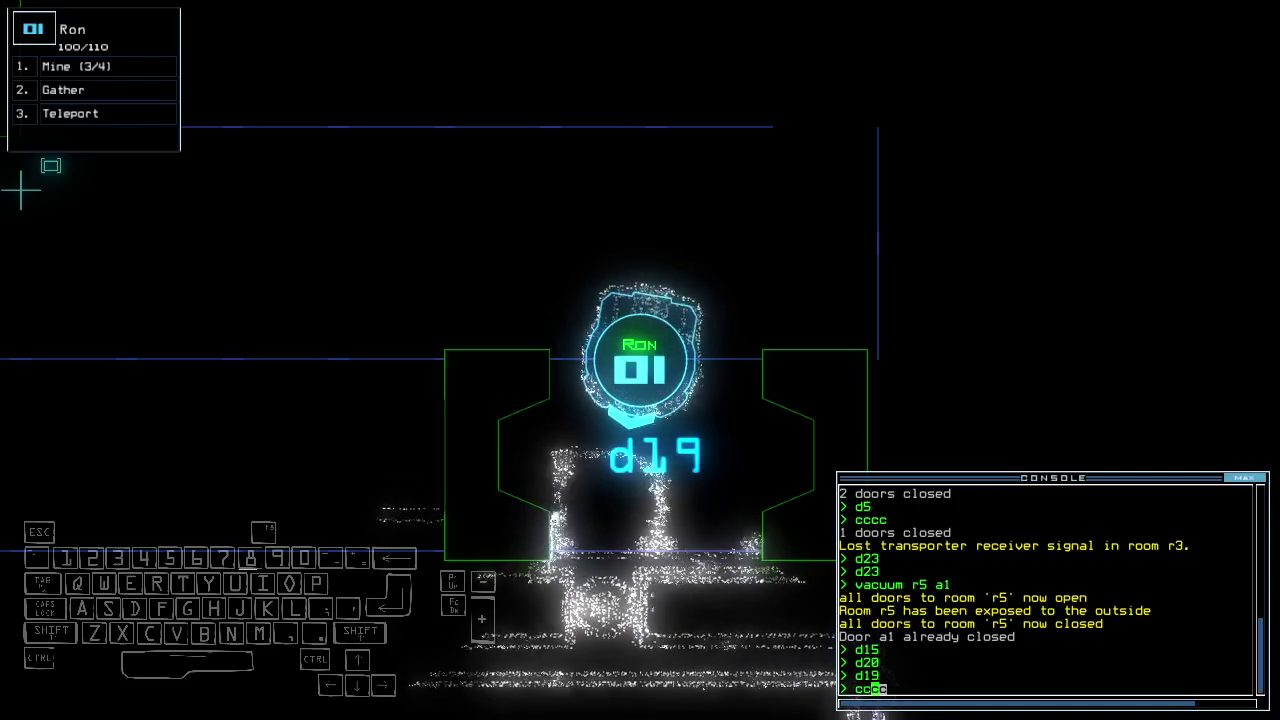
key(space)
key(space)
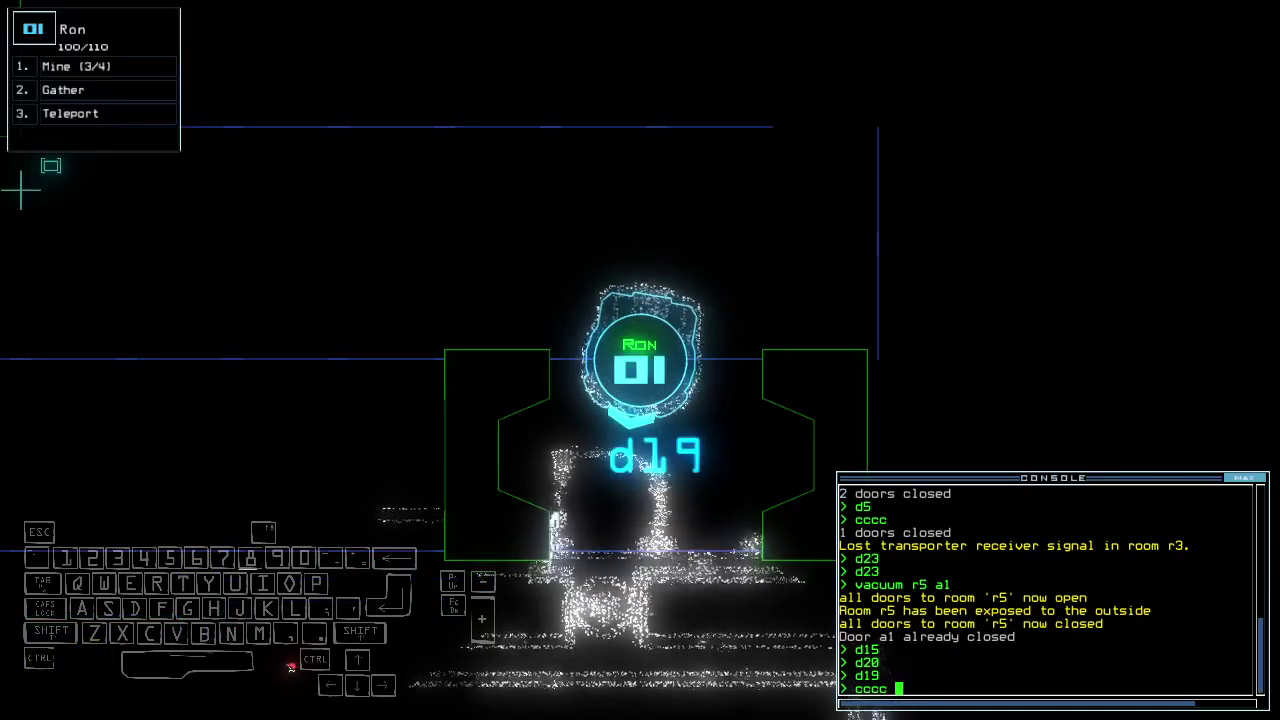
key(Return)
key(Up)
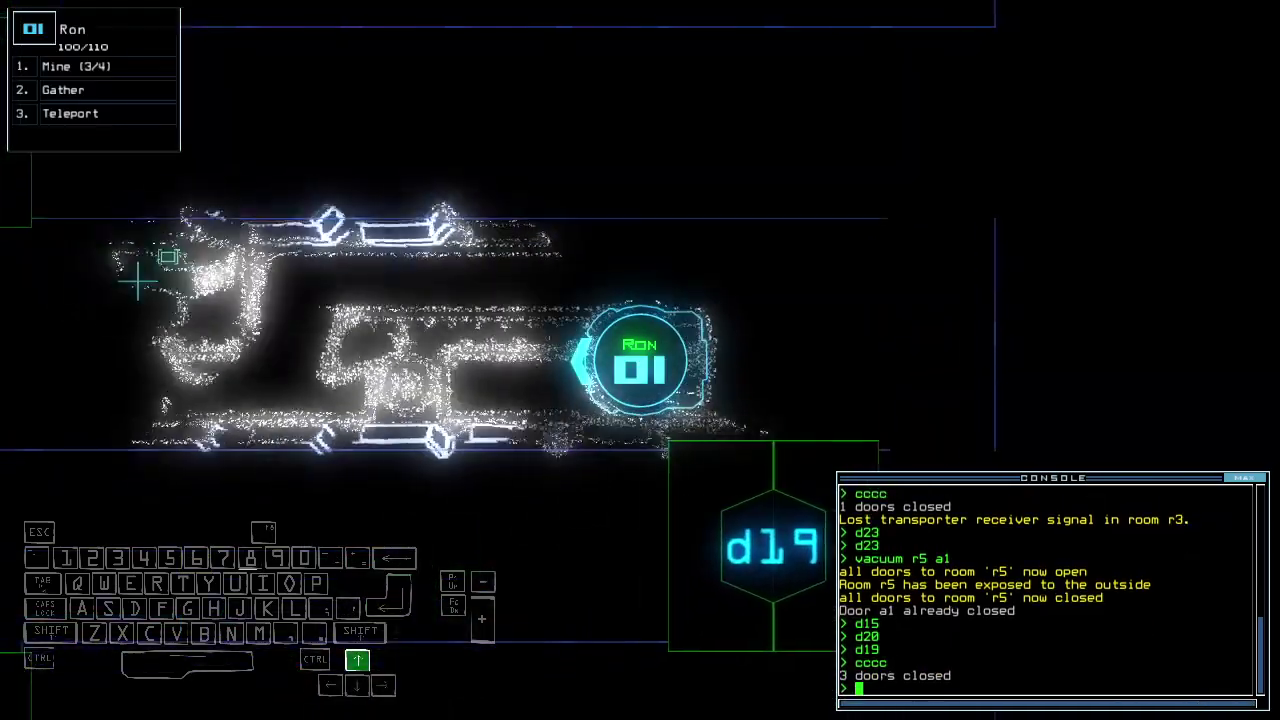
Teleport Ron to the ship and trade modules with Sarah and Robby for Robby's Sonic
key(Right)
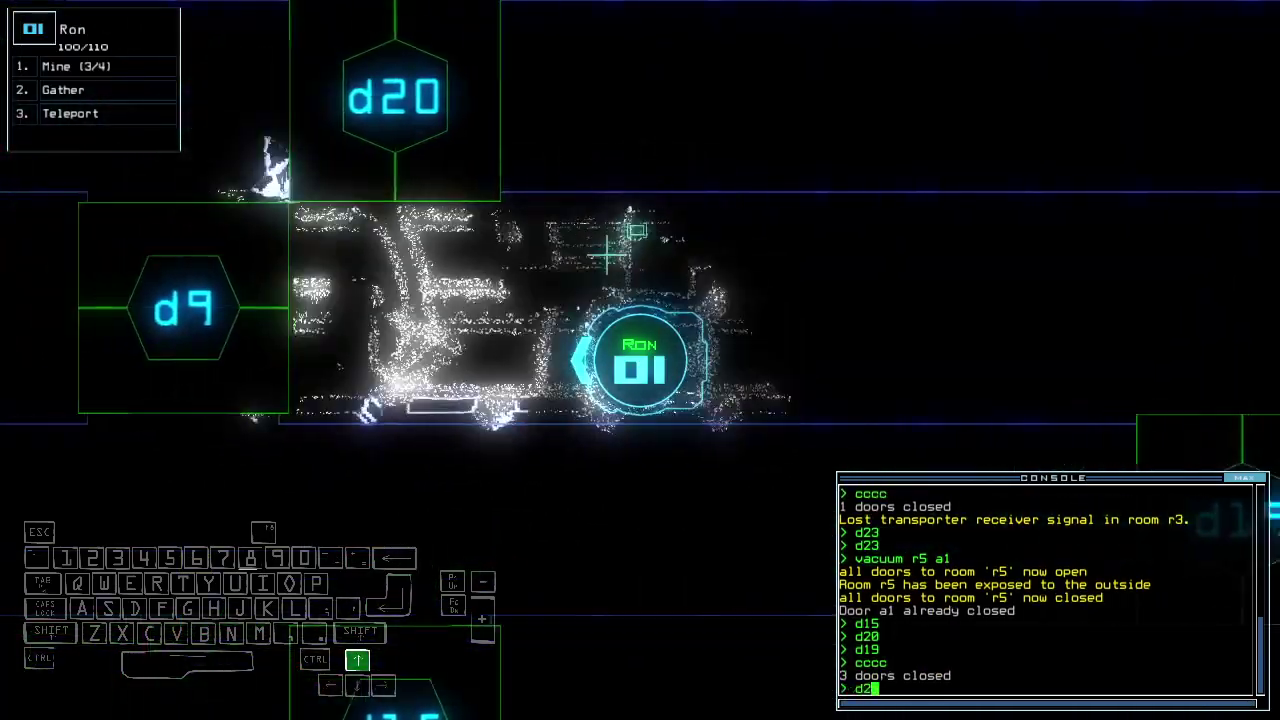
text(d20tt)
key(Return)
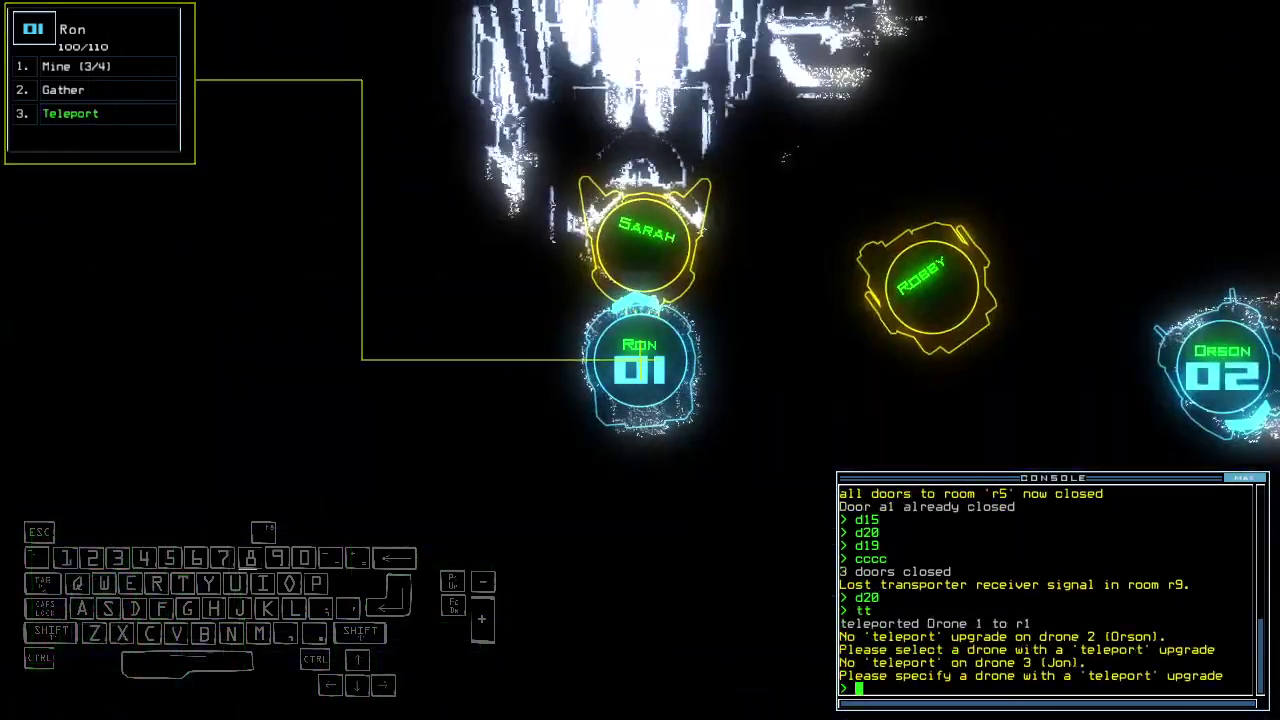
key(Return)
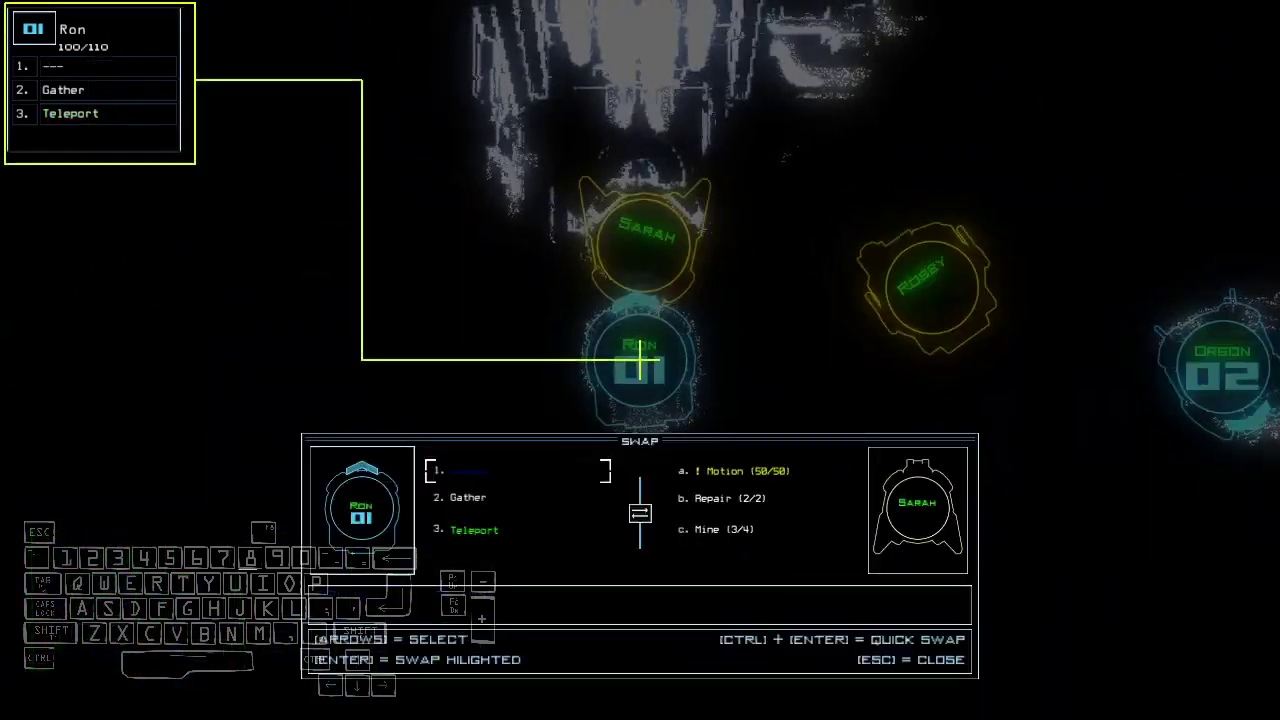
key(Escape)
key(Return)
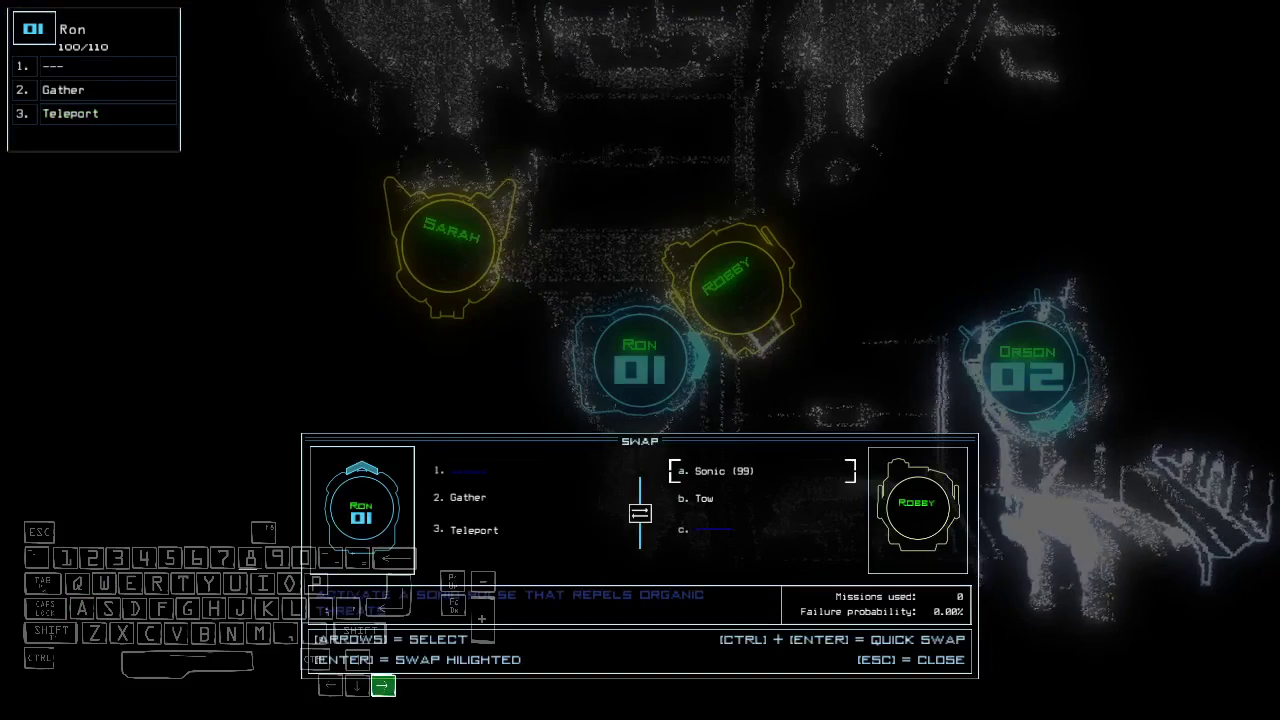
key(Escape)
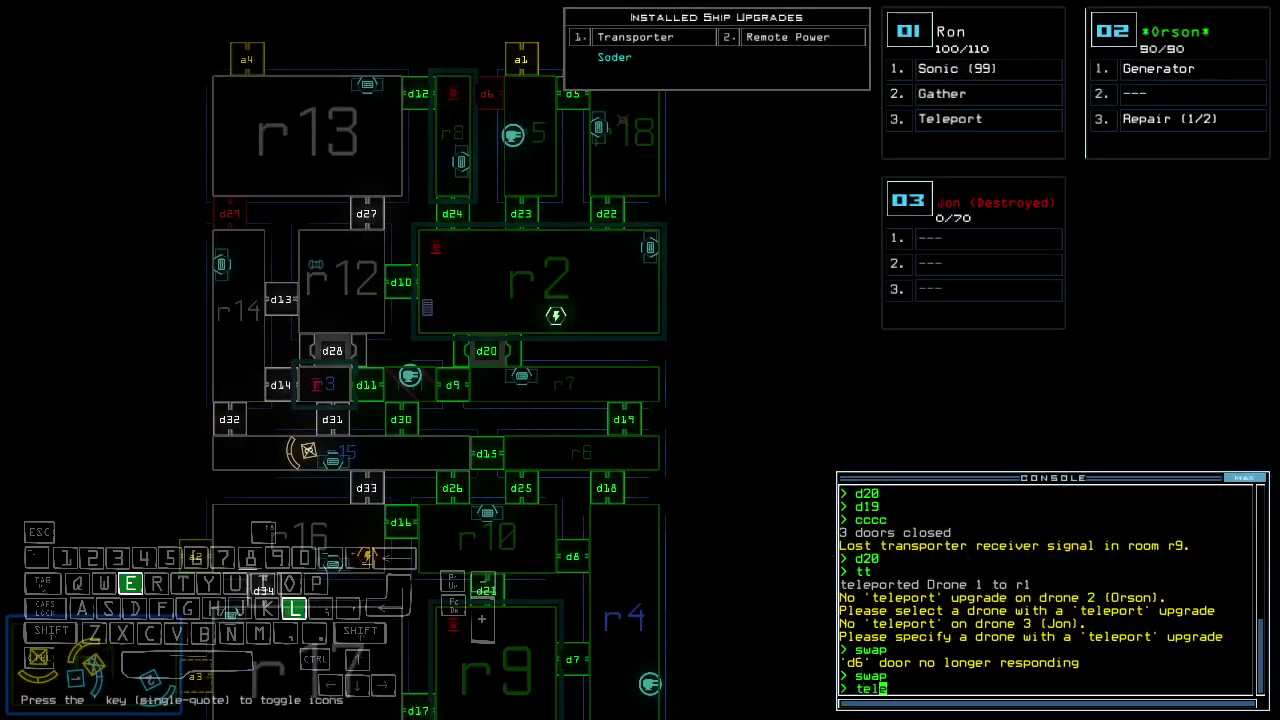
Teleport Ron to r12, aim him at r3, and reroute power from r2 to r16
key(1)
key(Up)
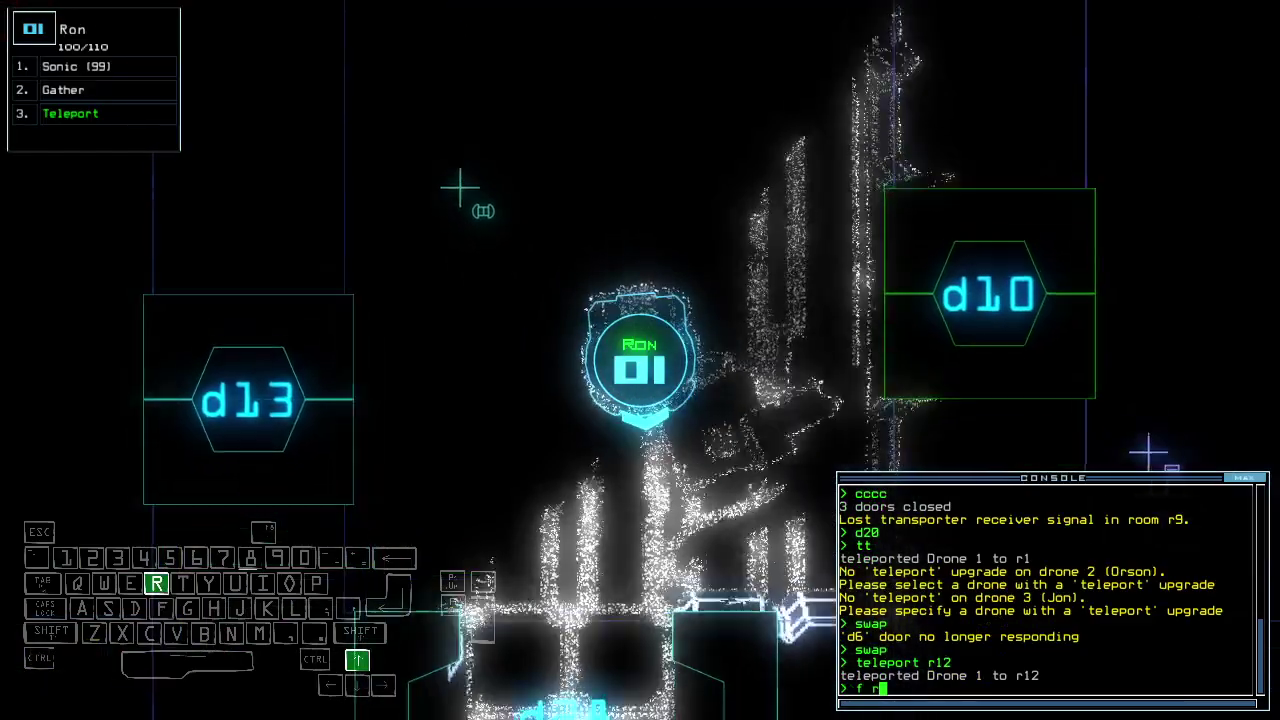
text(f r3)
key(Return)
scroll(1193, 203, down, 5)
text(rm r2 r1)
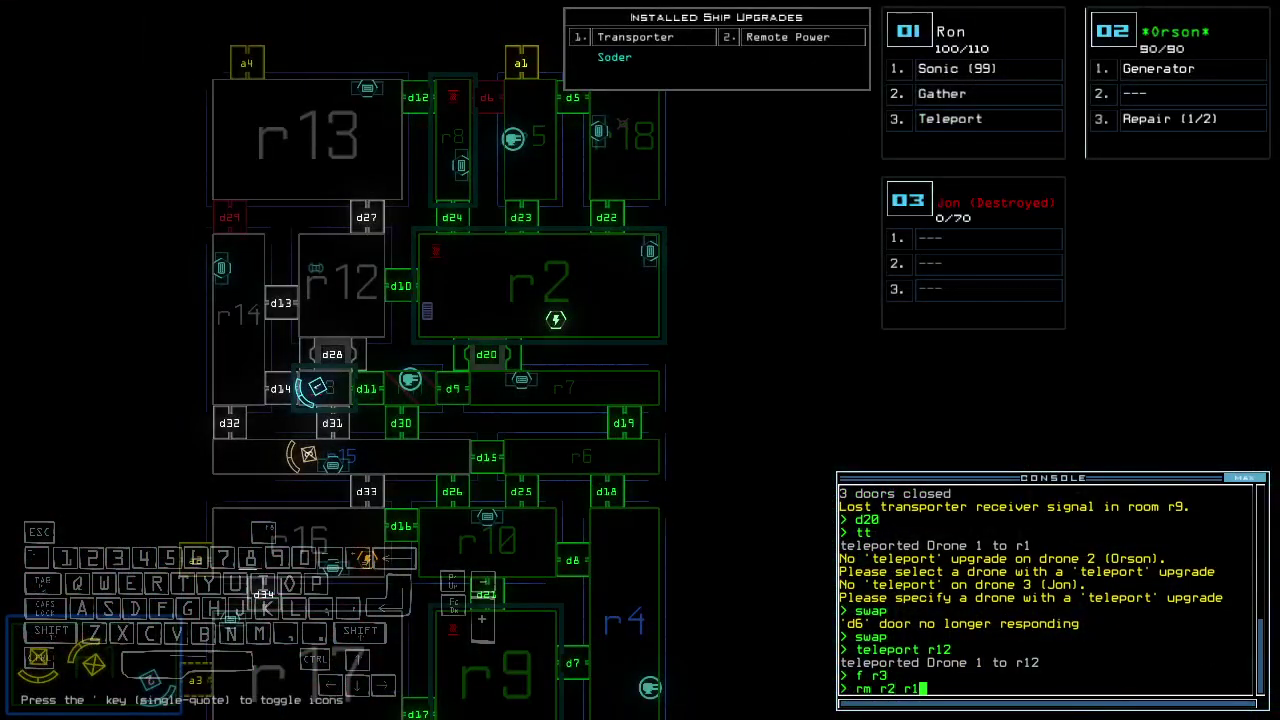
text(6)
key(Return)
scroll(640, 360, up, 5)
text(d14)
Drive Ron past door d14, fire a sonic pulse, and go through d32
key(Return)
key(Up)
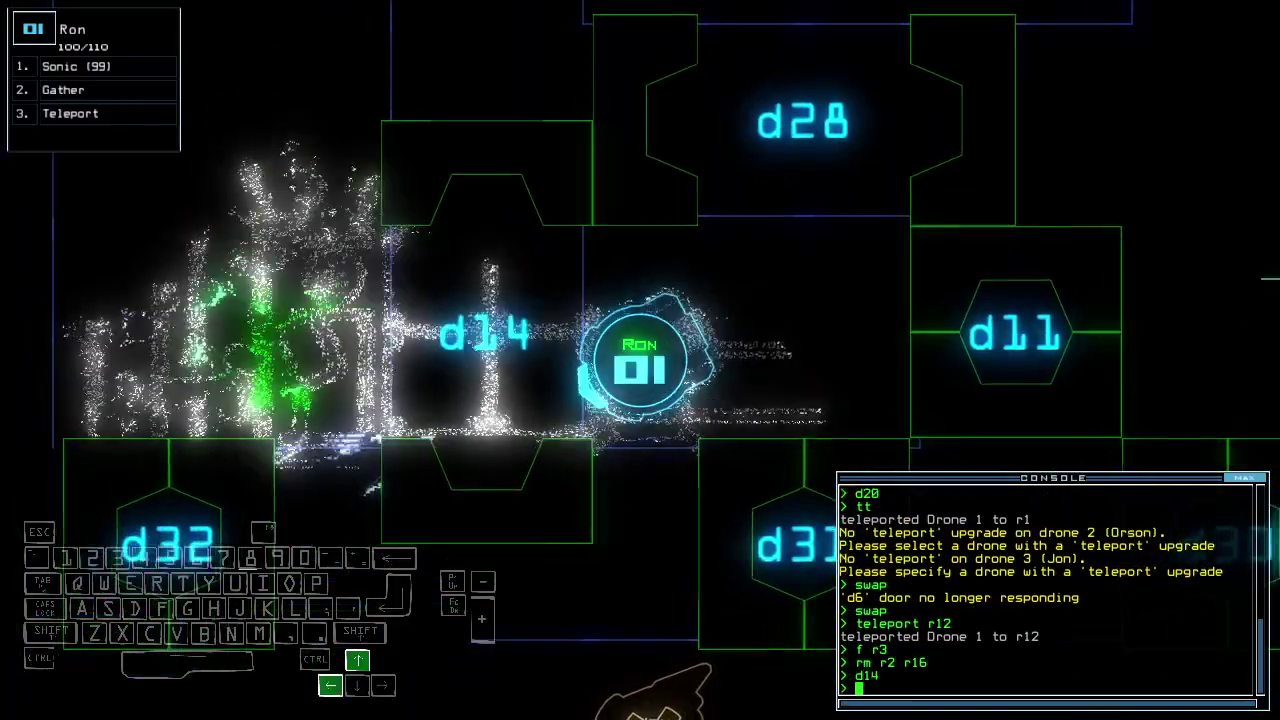
text(son)
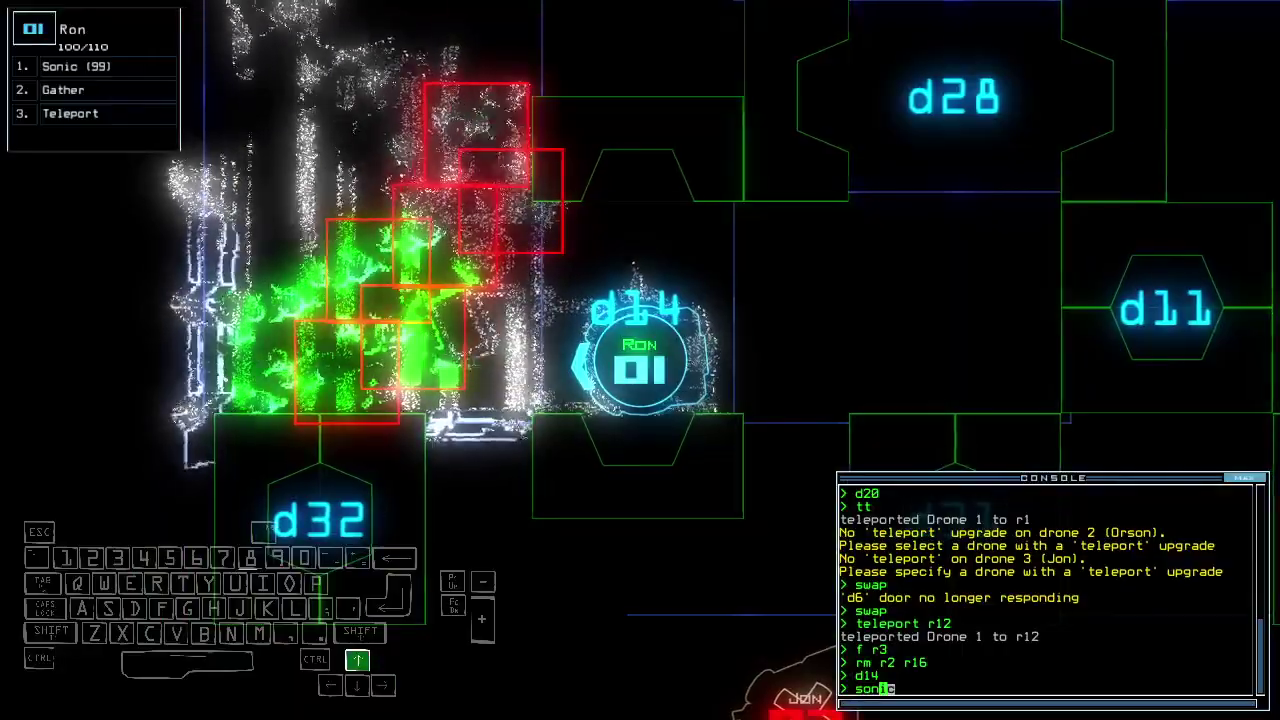
key(Return)
key(Left)
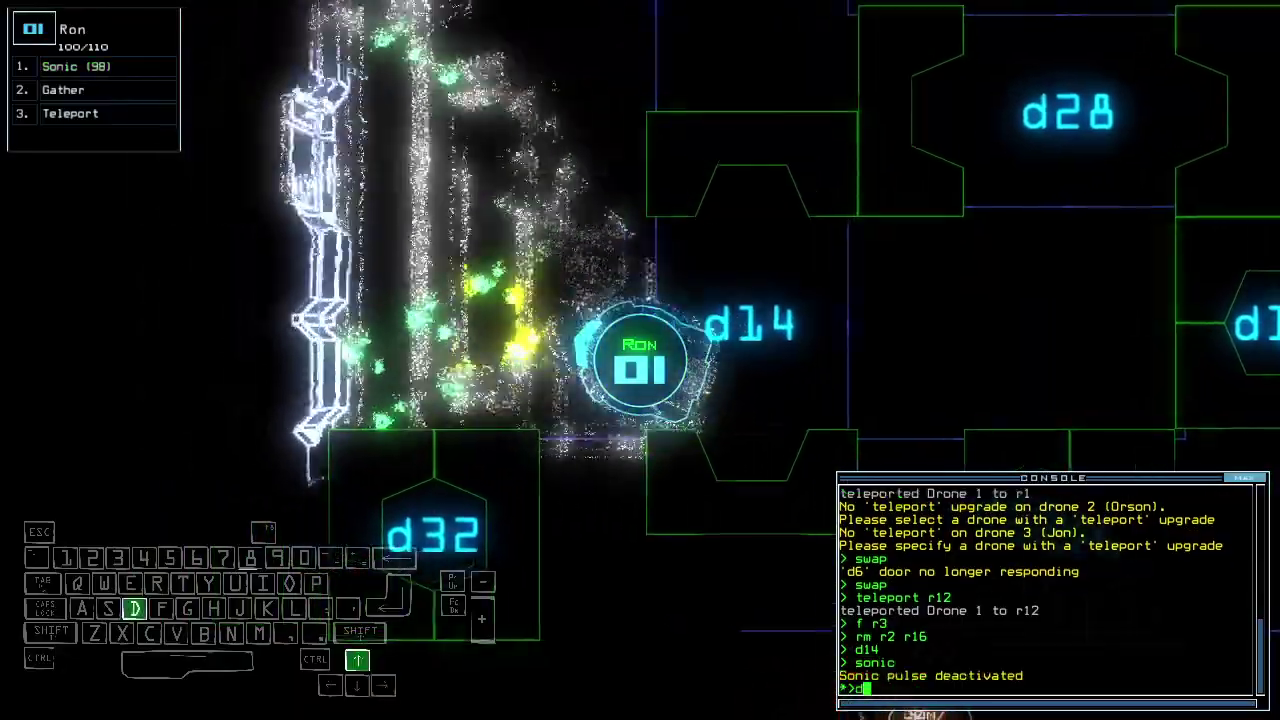
text(d32)
key(Return)
Gather the scrap beyond d32, then teleport Ron back to the ship
key(Down)
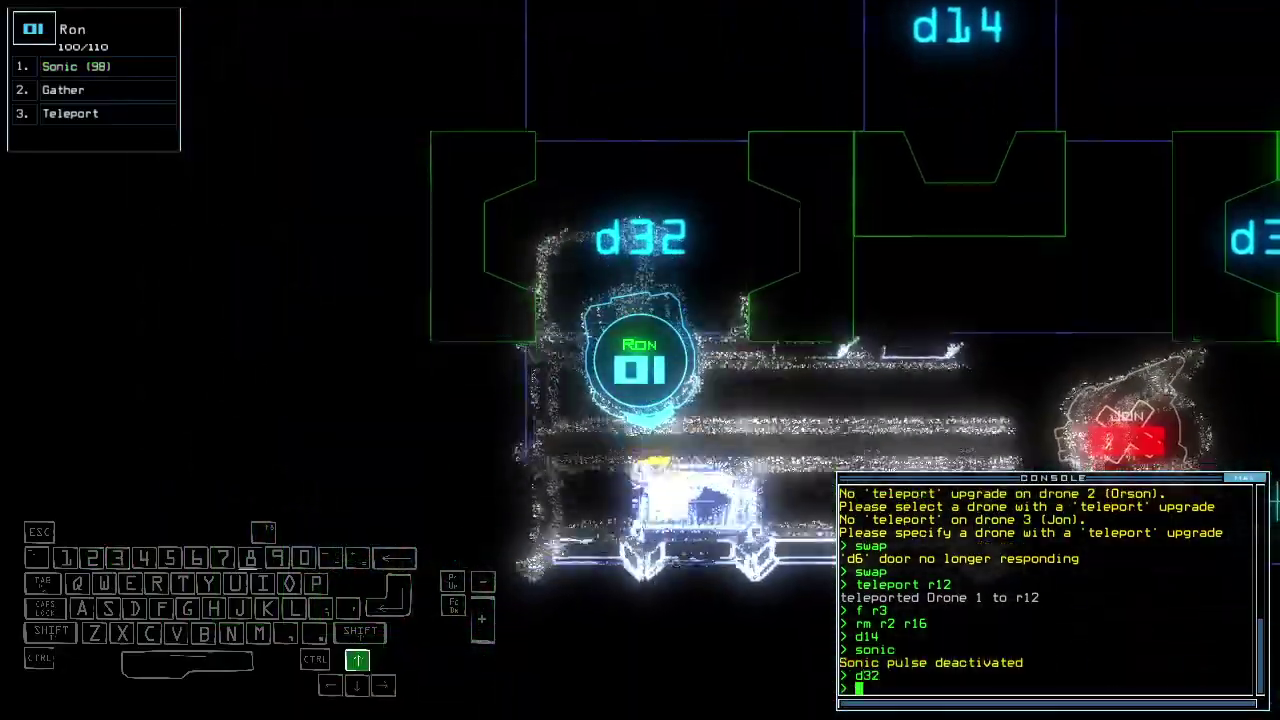
text(g)
key(Return)
key(Up)
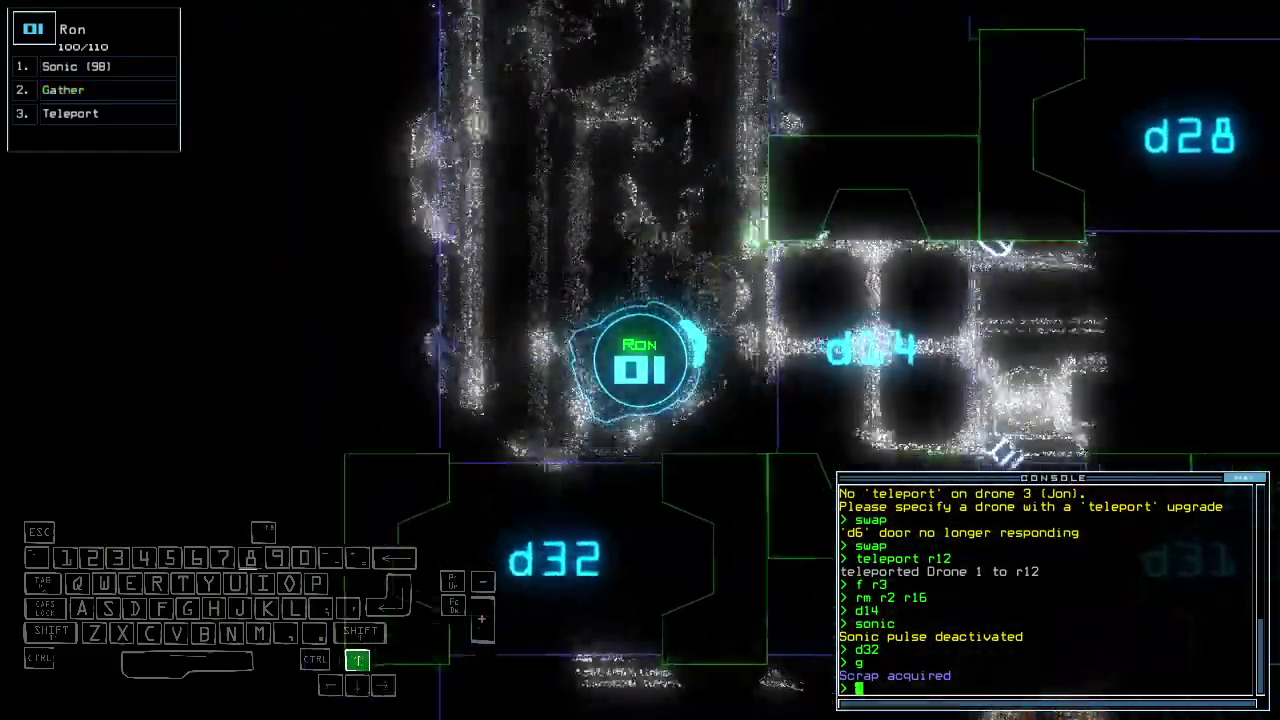
text(ty)
key(Return)
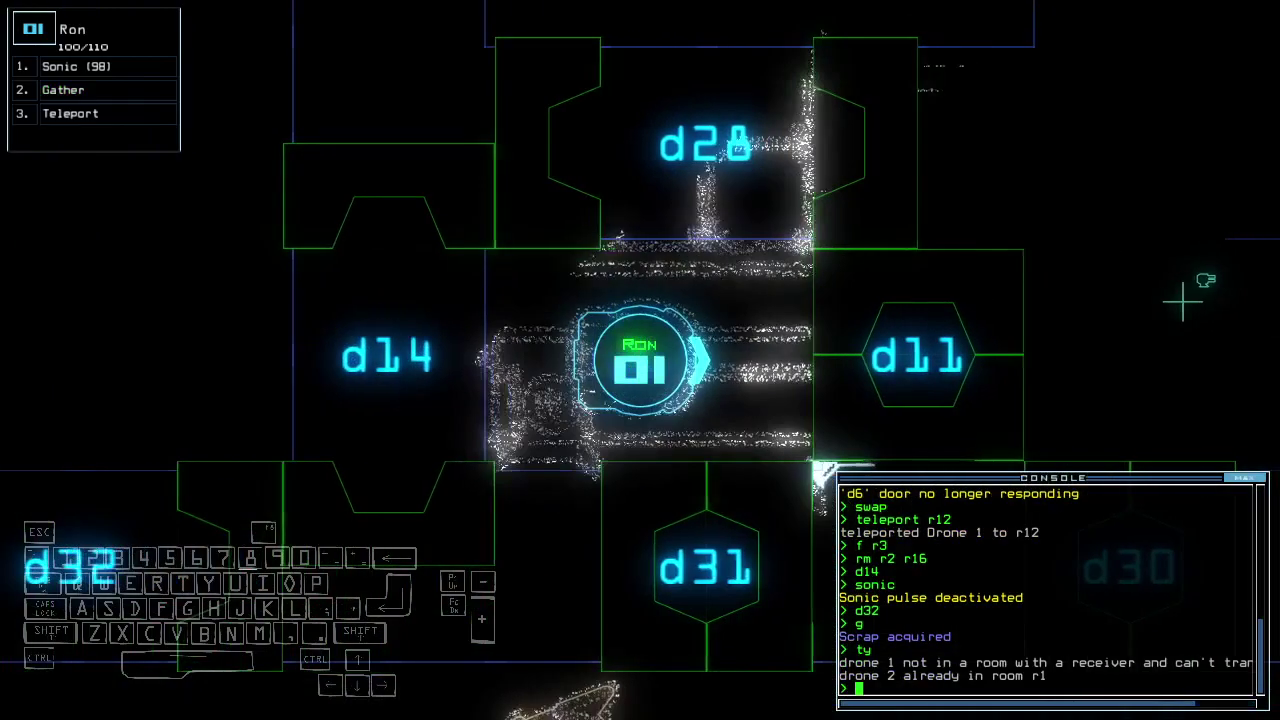
text(tt)
key(Return)
text(cccc)
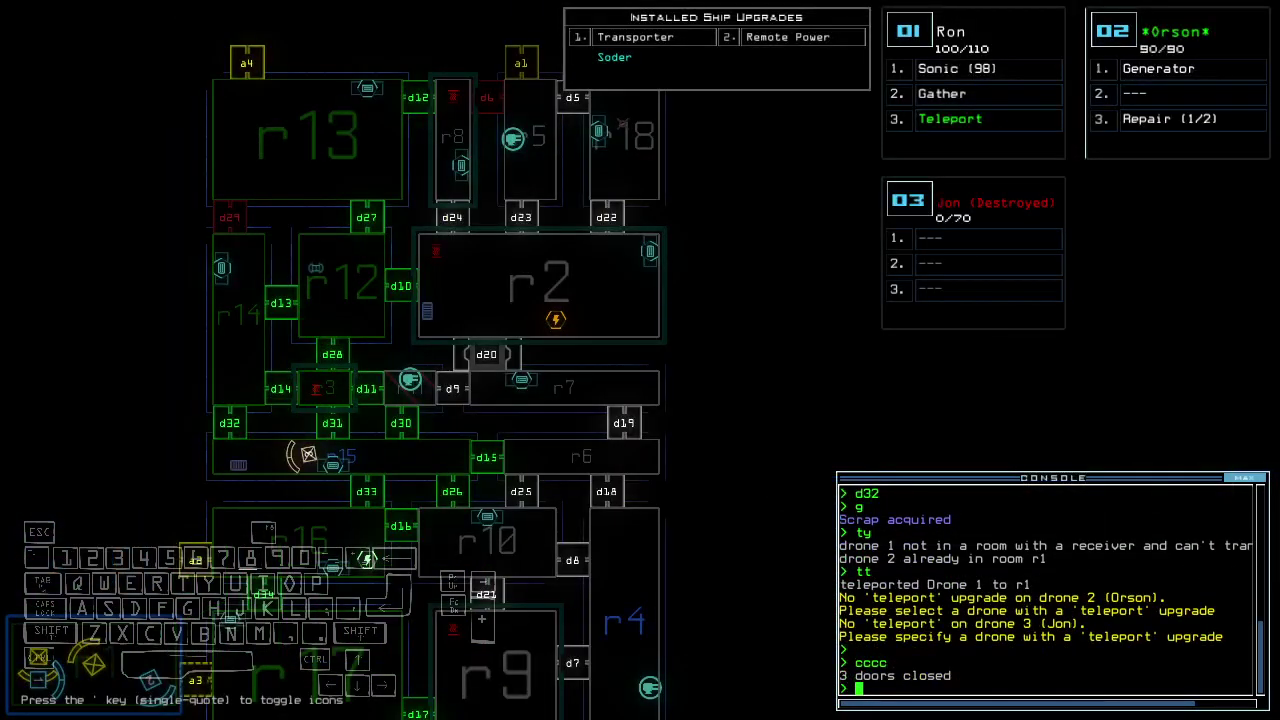
Check the map around r2, r16 and d17, and try the r15 and misspelled swap commands
key(Down)
key(Up)
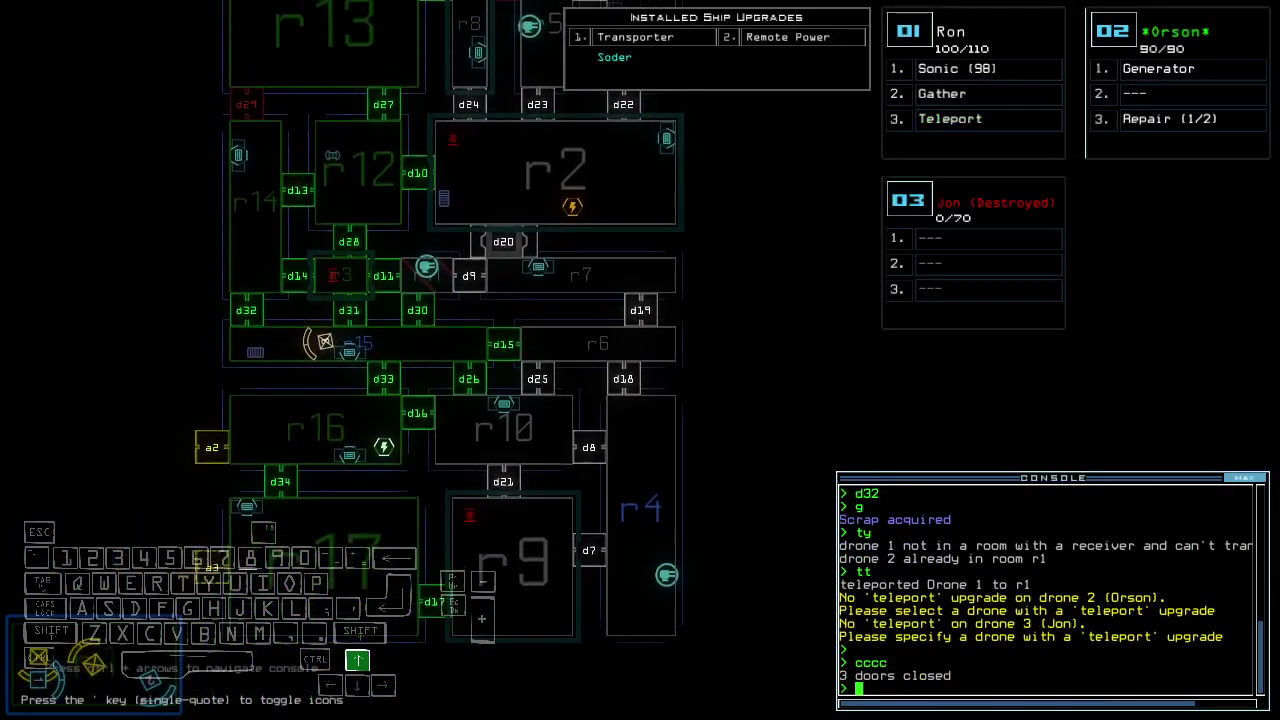
key(Down)
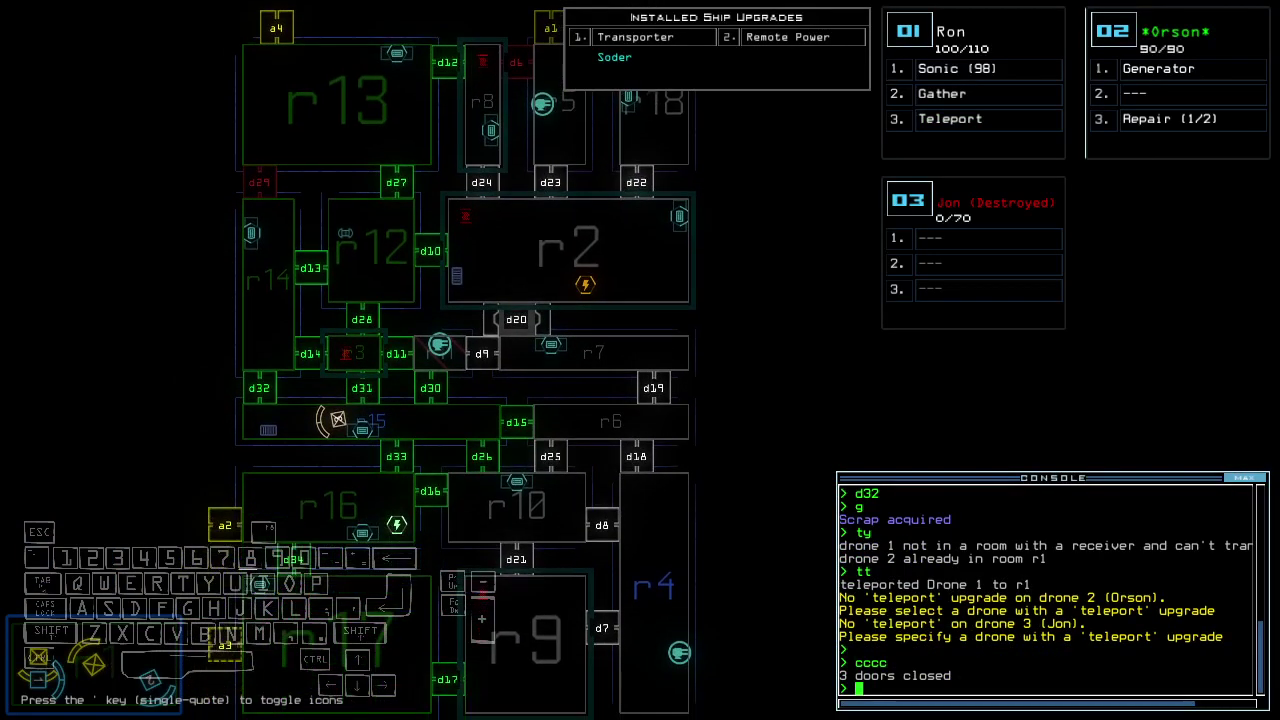
text(5)
key(Return)
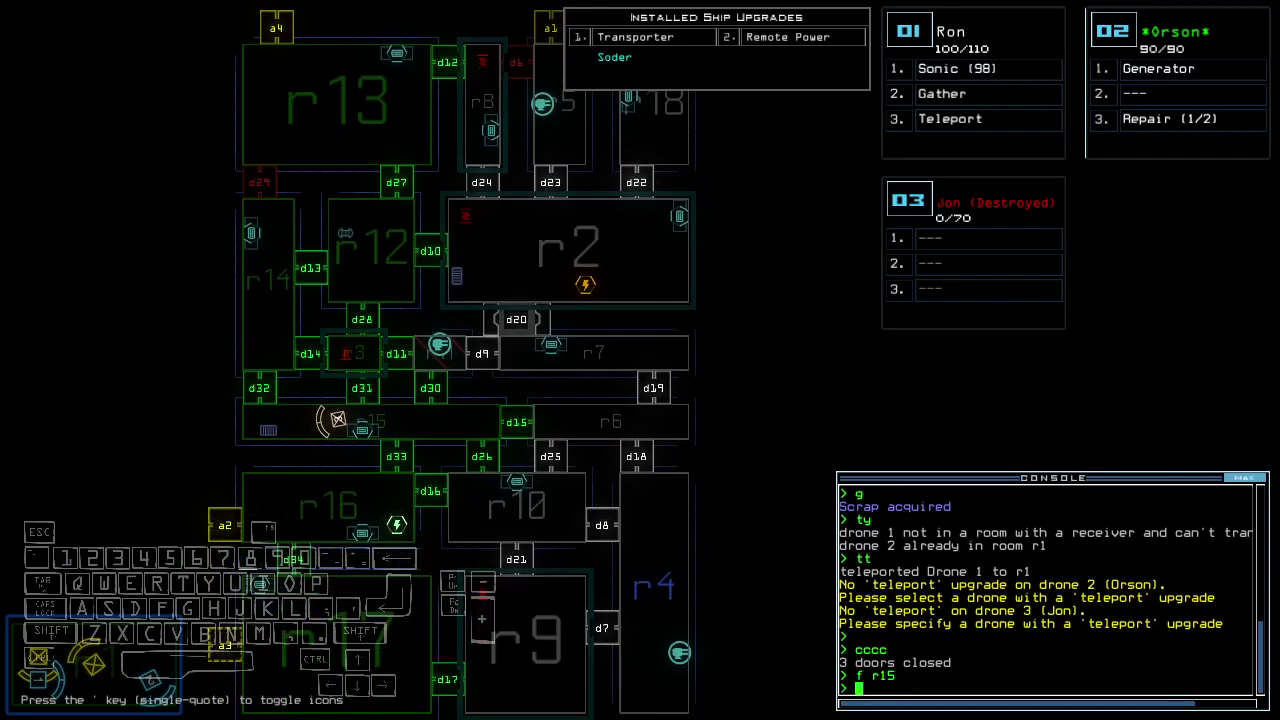
text(swp)
key(Return)
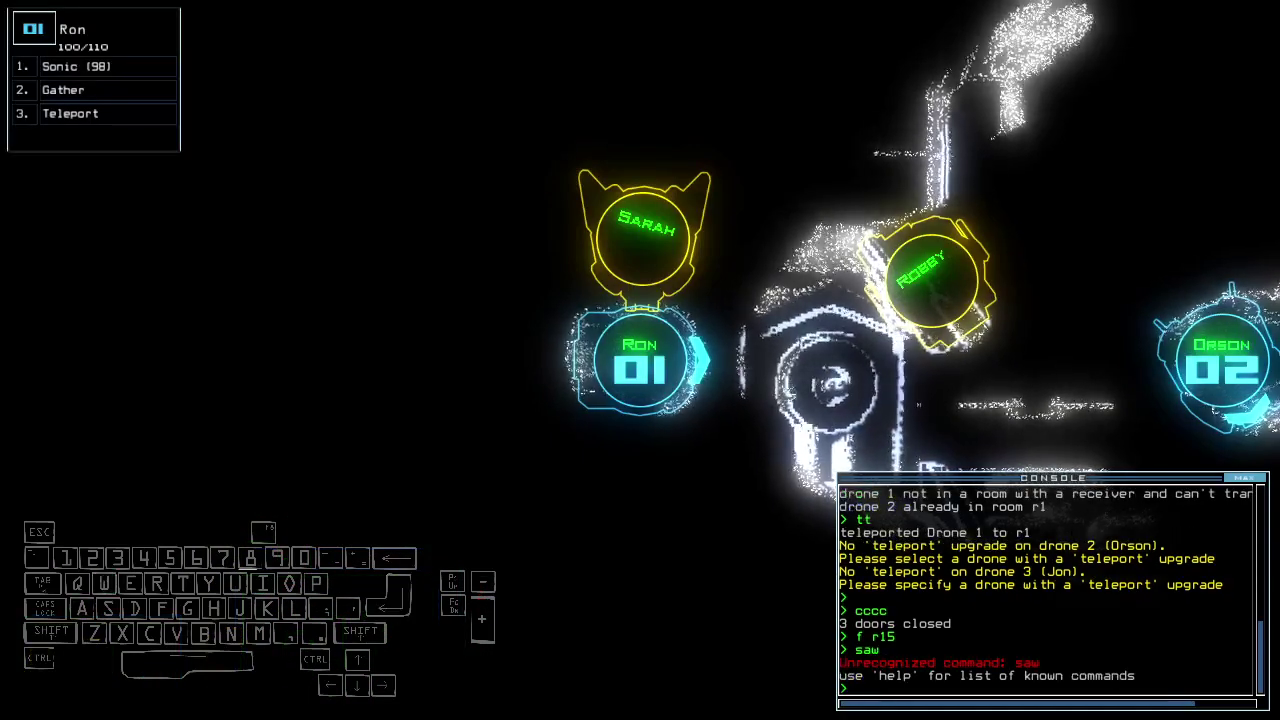
text(swap)
Swap Ron's Teleport for Sarah's Repair, Sonic for Teleport, then teleport Ron to r15
key(Return)
key(Down)
key(Down)
key(Right)
key(Down)
key(Return)
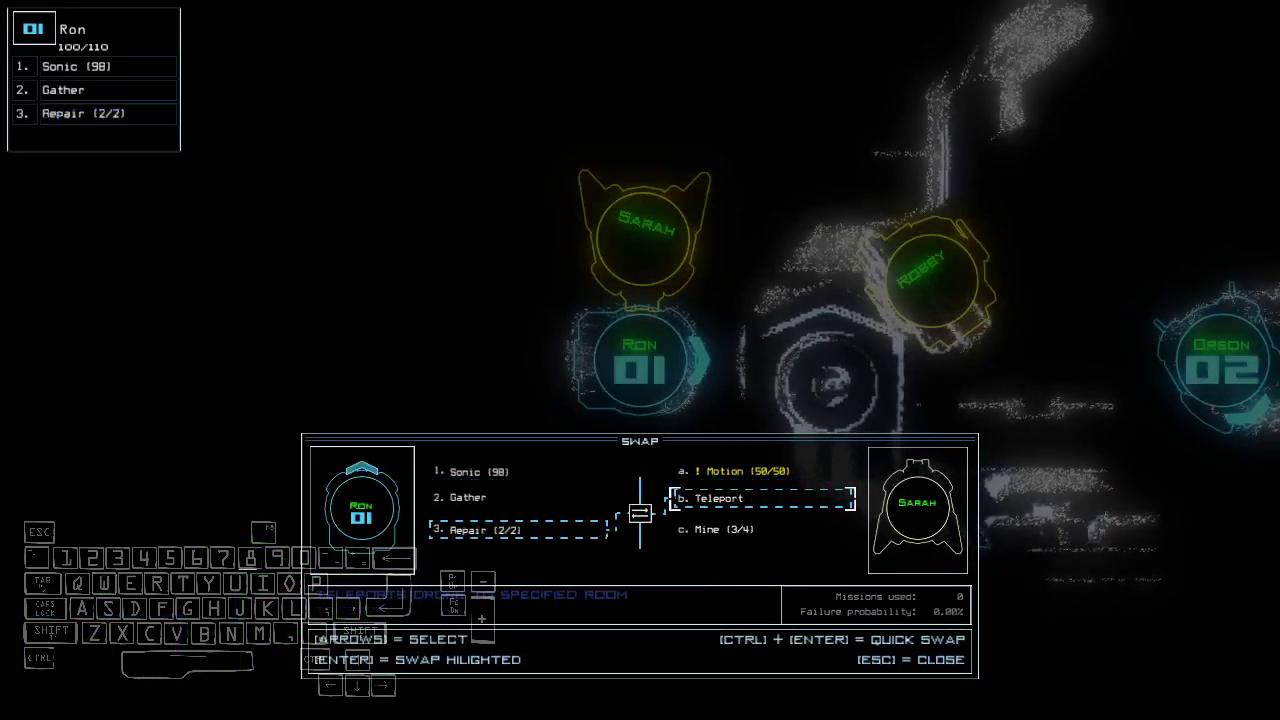
key(Up)
key(Up)
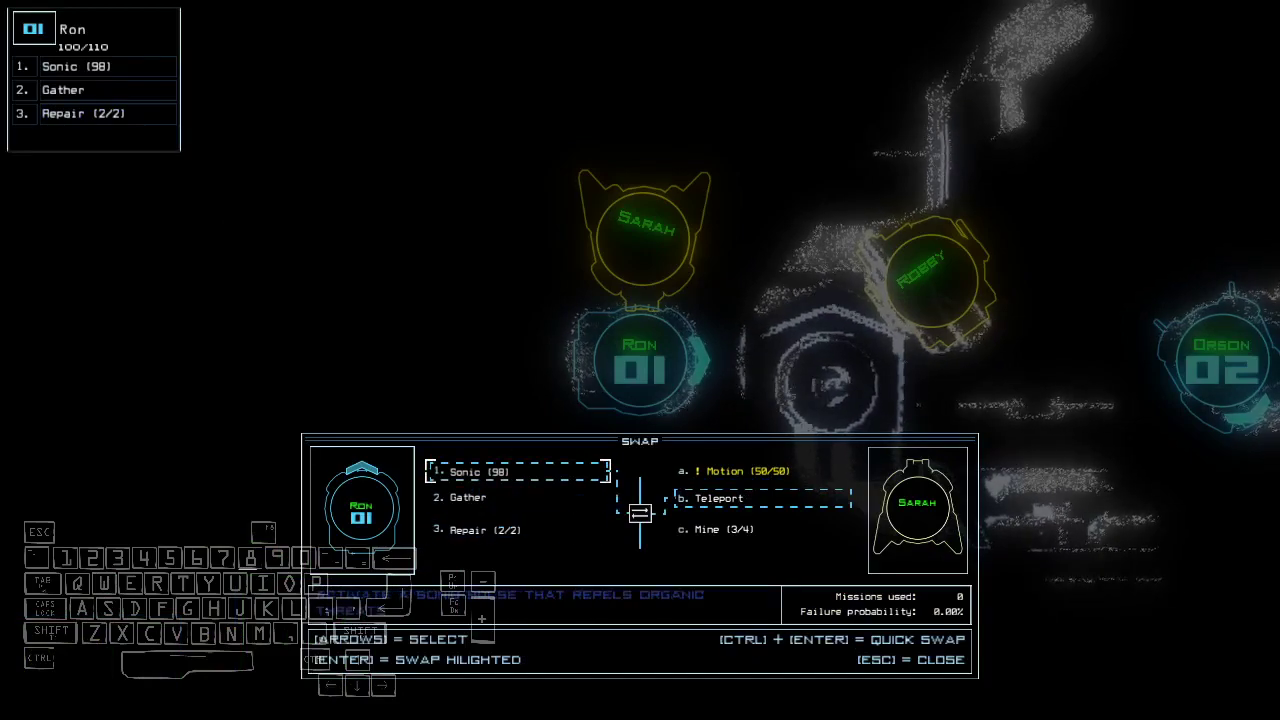
key(Return)
key(Escape)
text(teleport r15)
key(Return)
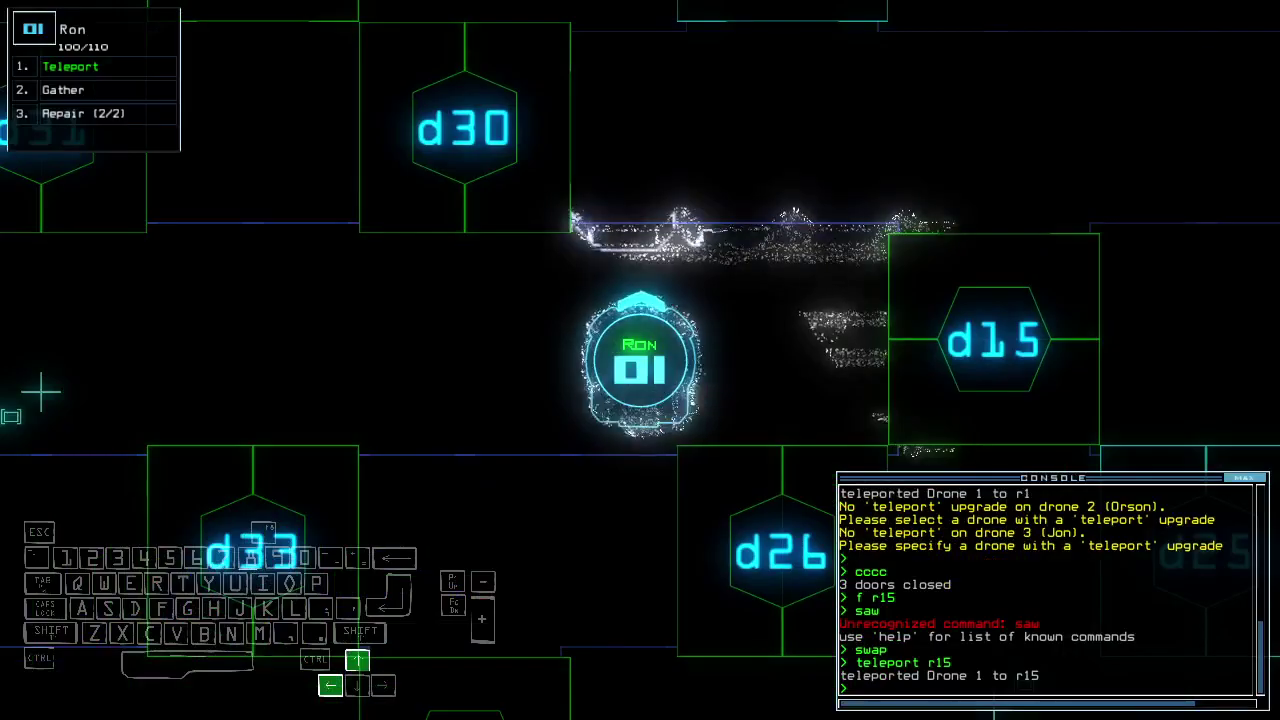
text(rep)
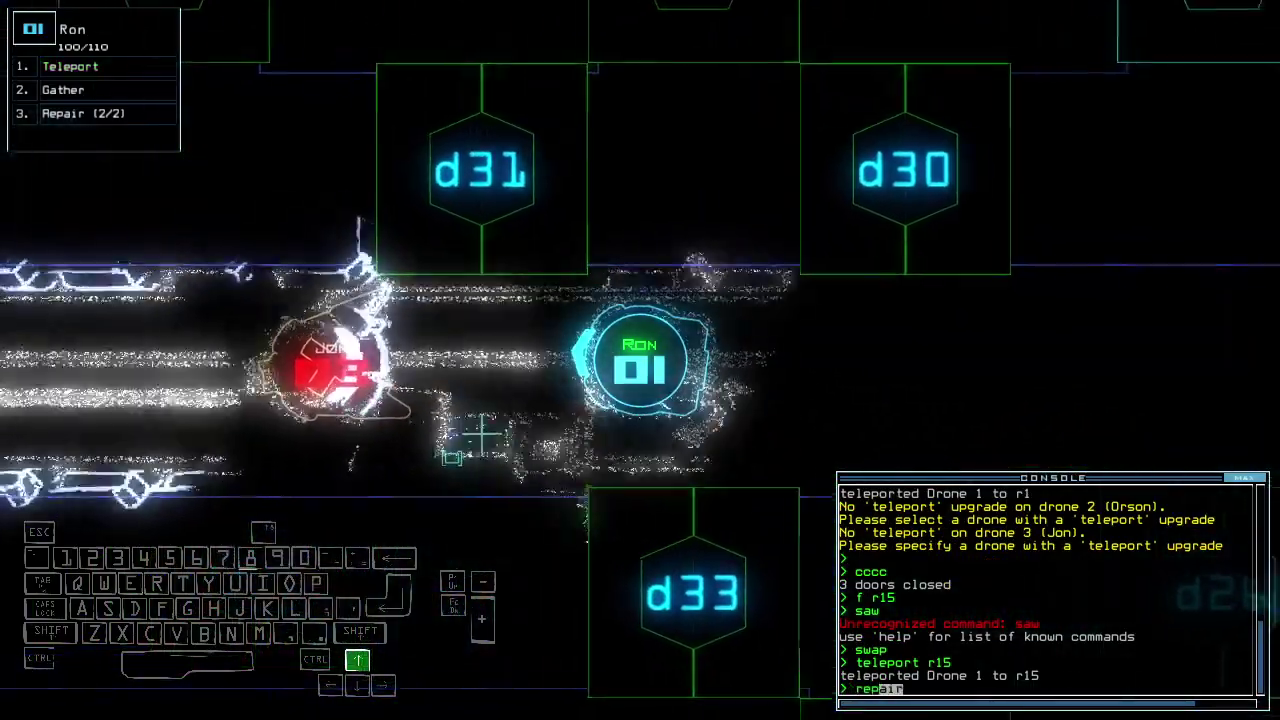
Run repair twice in r15, then open door d31 and drive Ron through
key(Return)
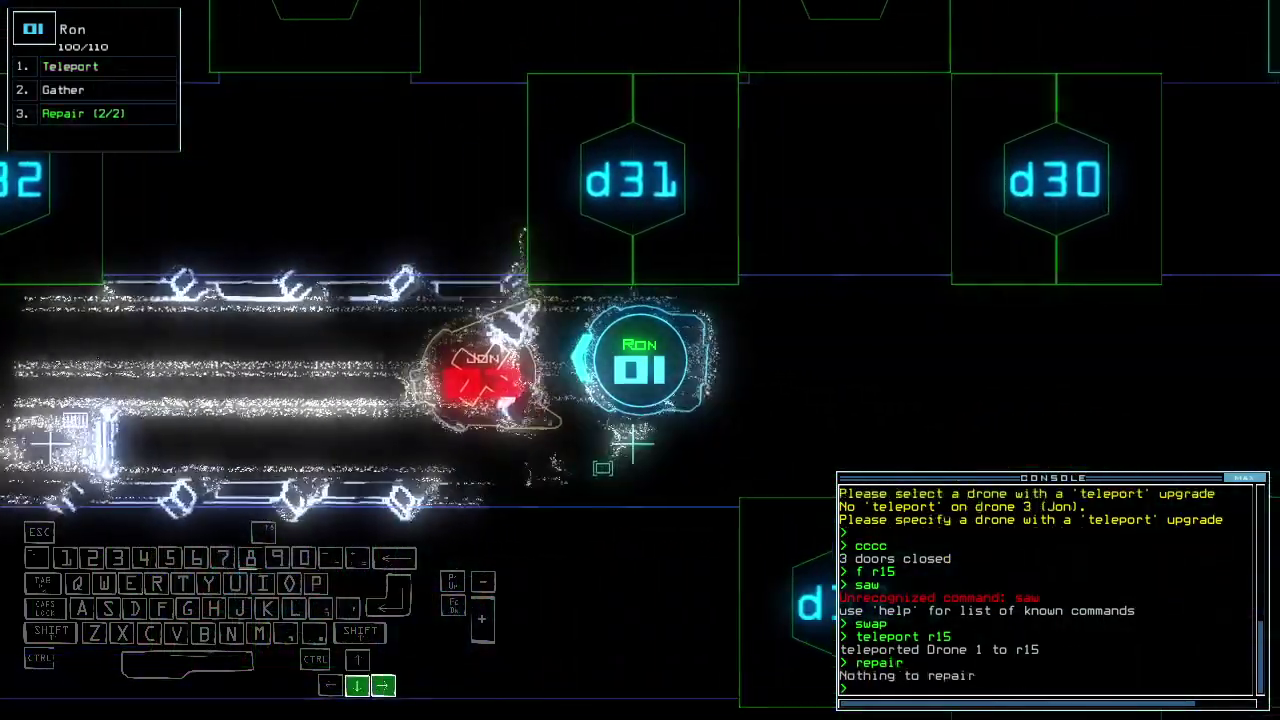
text(repair)
key(Return)
text(d31)
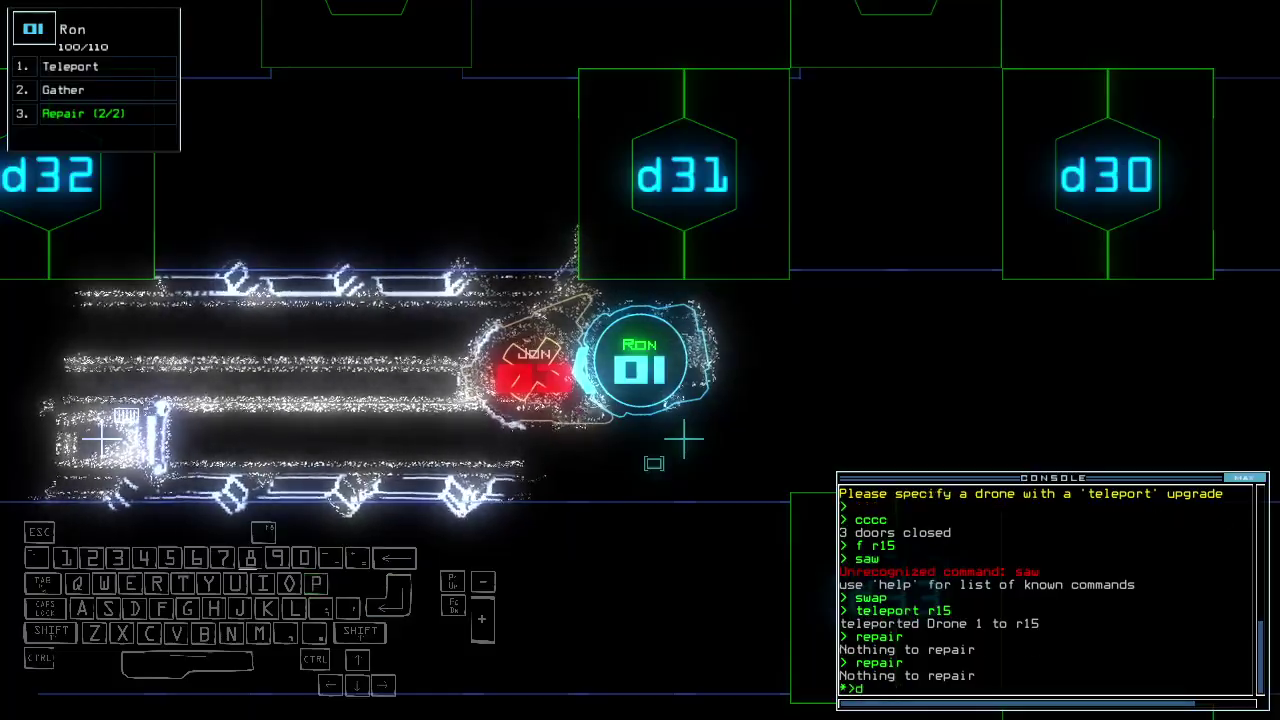
key(Return)
key(Up)
text(swap)
Teleport Ron back to r1 and close the open door
key(Return)
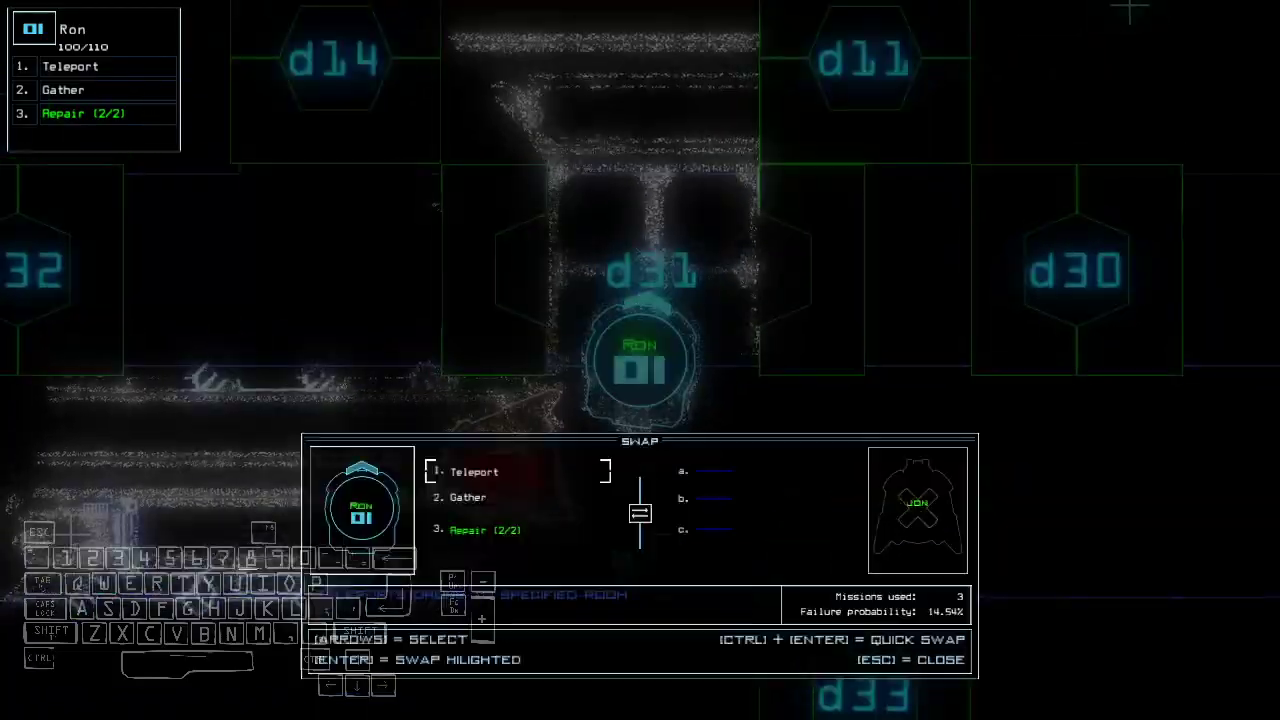
key(Escape)
text(tt)
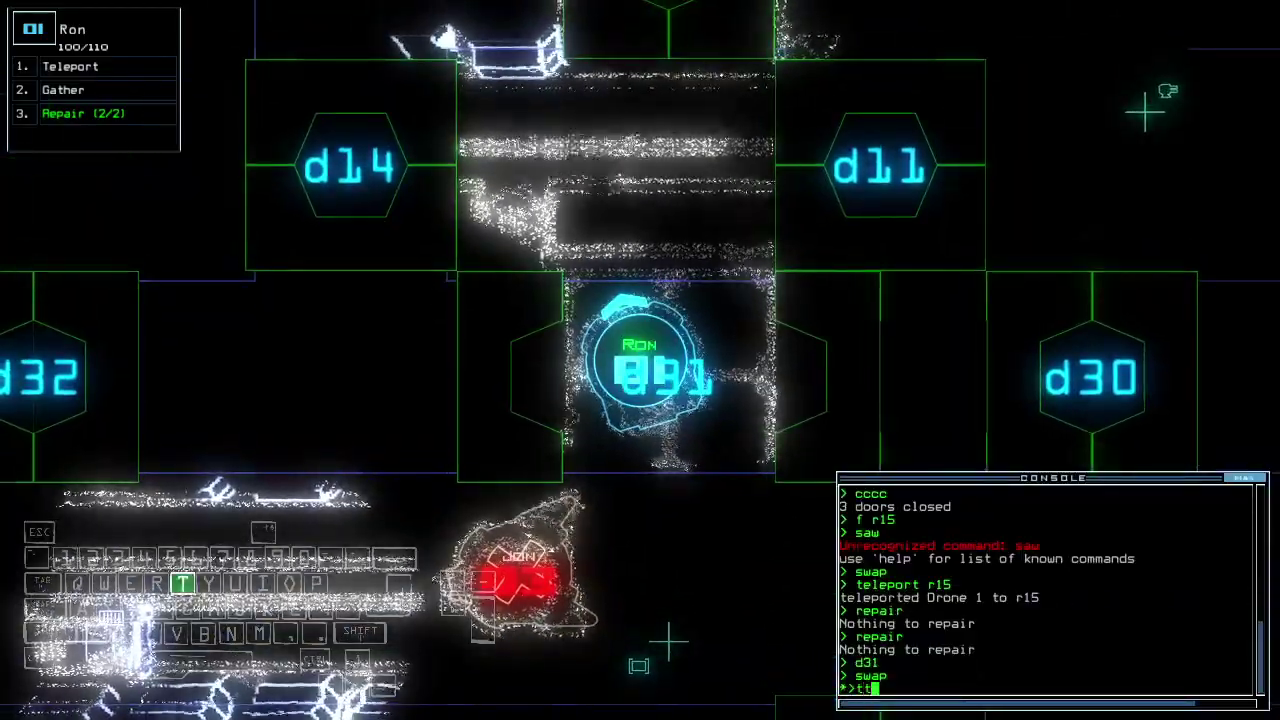
key(Return)
key(Tab)
text(cccc)
key(Return)
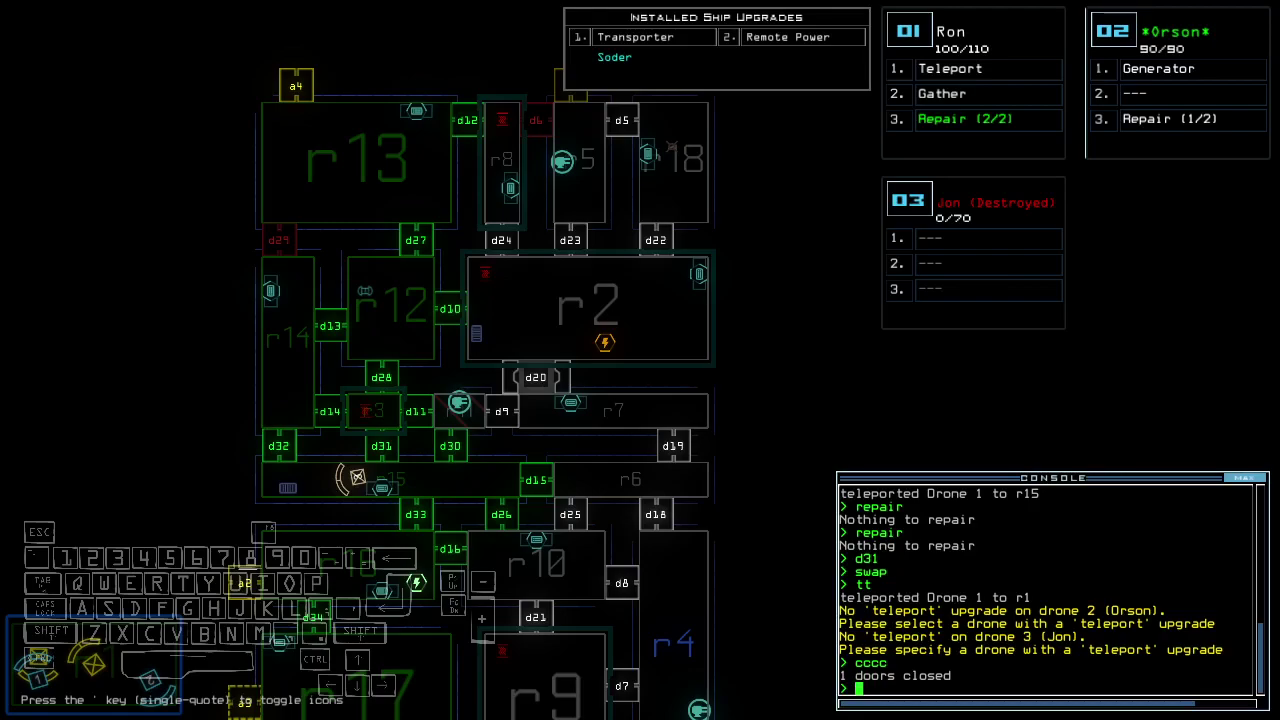
Restore communications on drones 5 and 6 with repair
key(5)
key(Tab)
text(re)
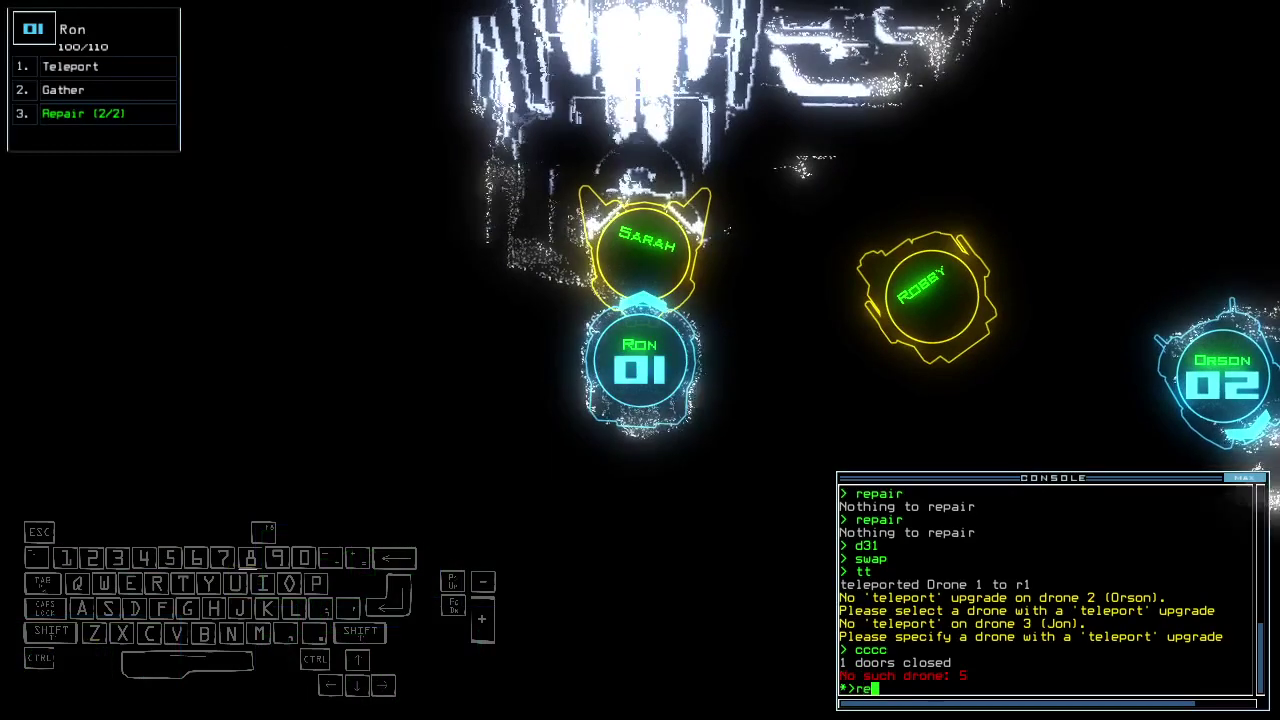
text(pair)
key(Return)
text(re)
key(Up)
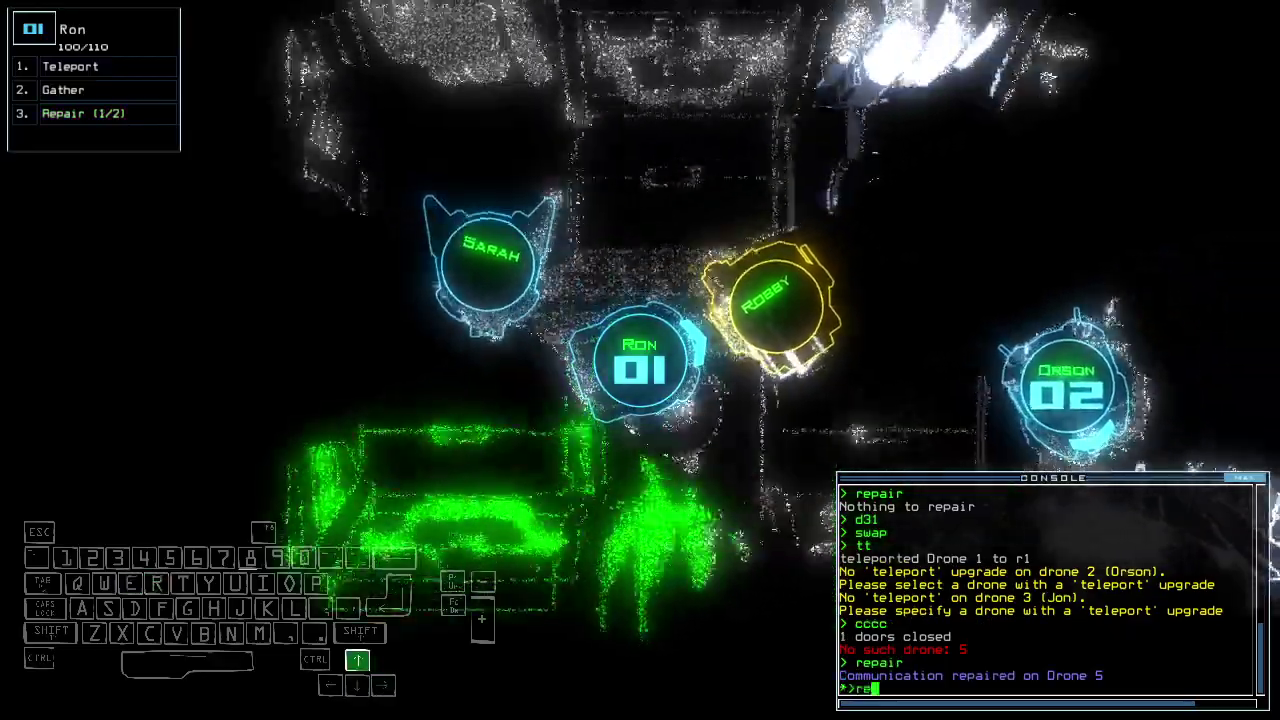
text(pair)
key(Return)
key(Tab)
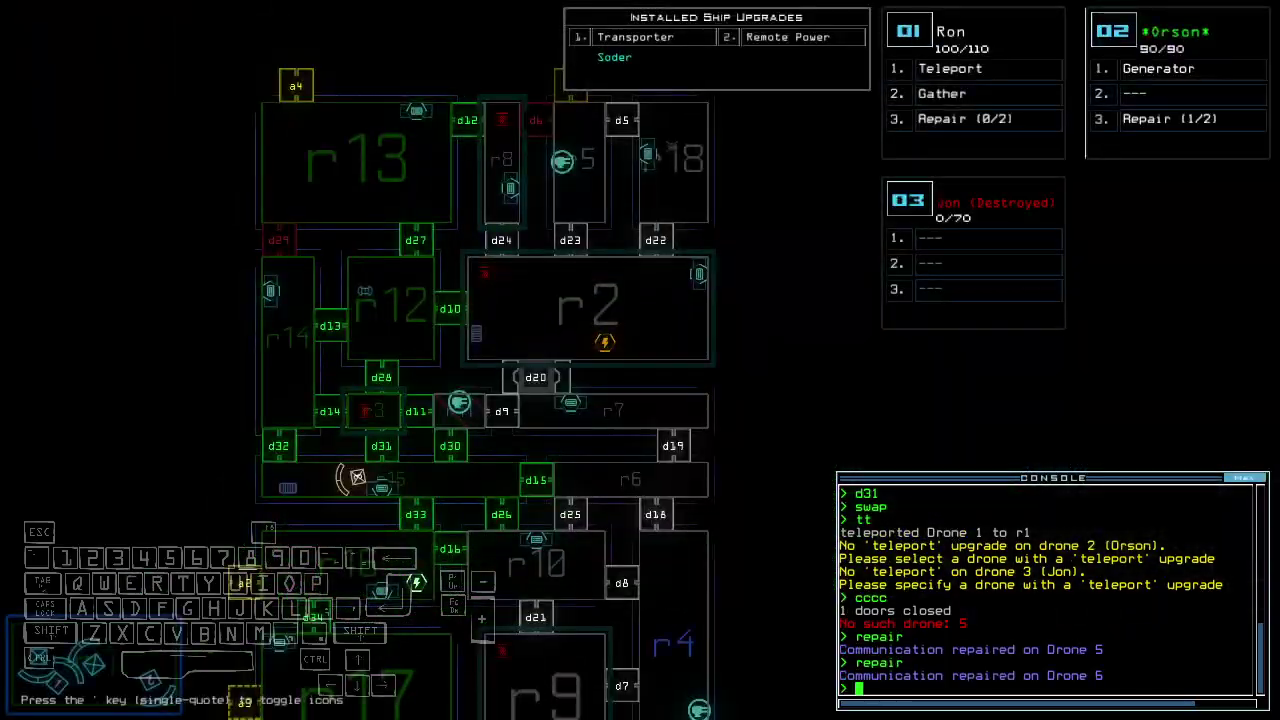
Look around from Sarah's camera, turning past Orson, Robby and Ron
key(Down)
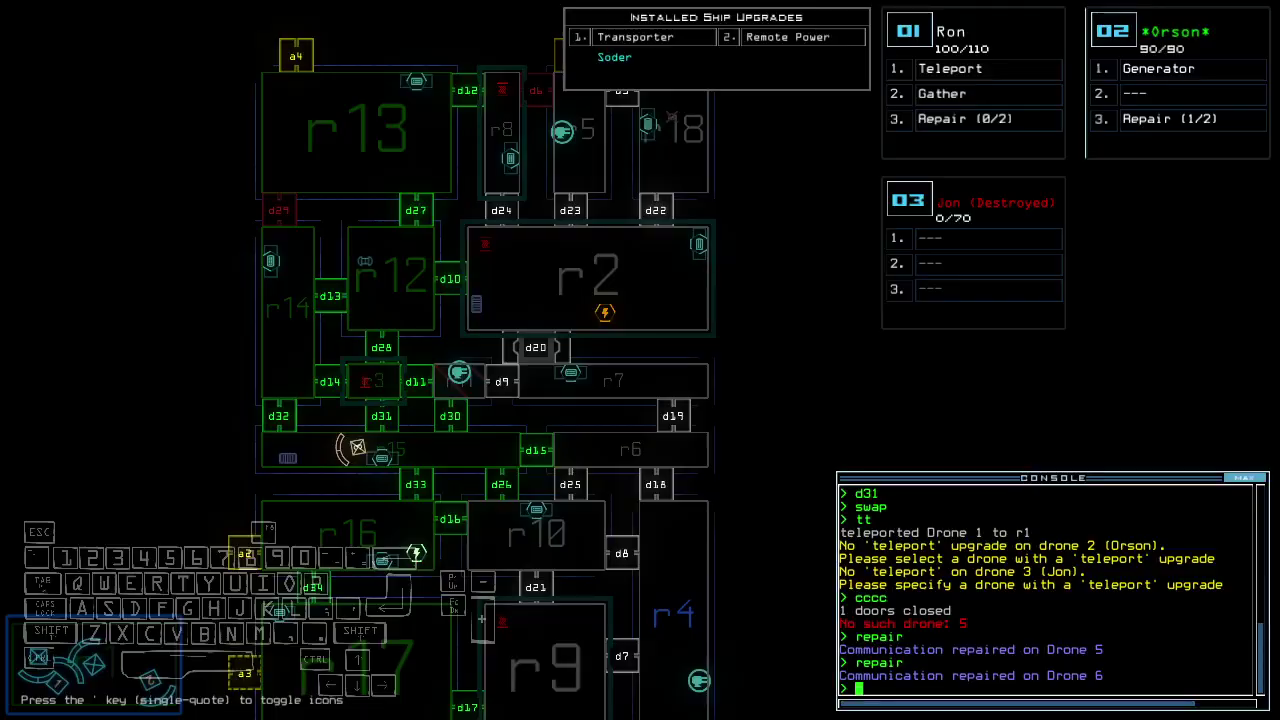
key(4)
key(Tab)
key(Right)
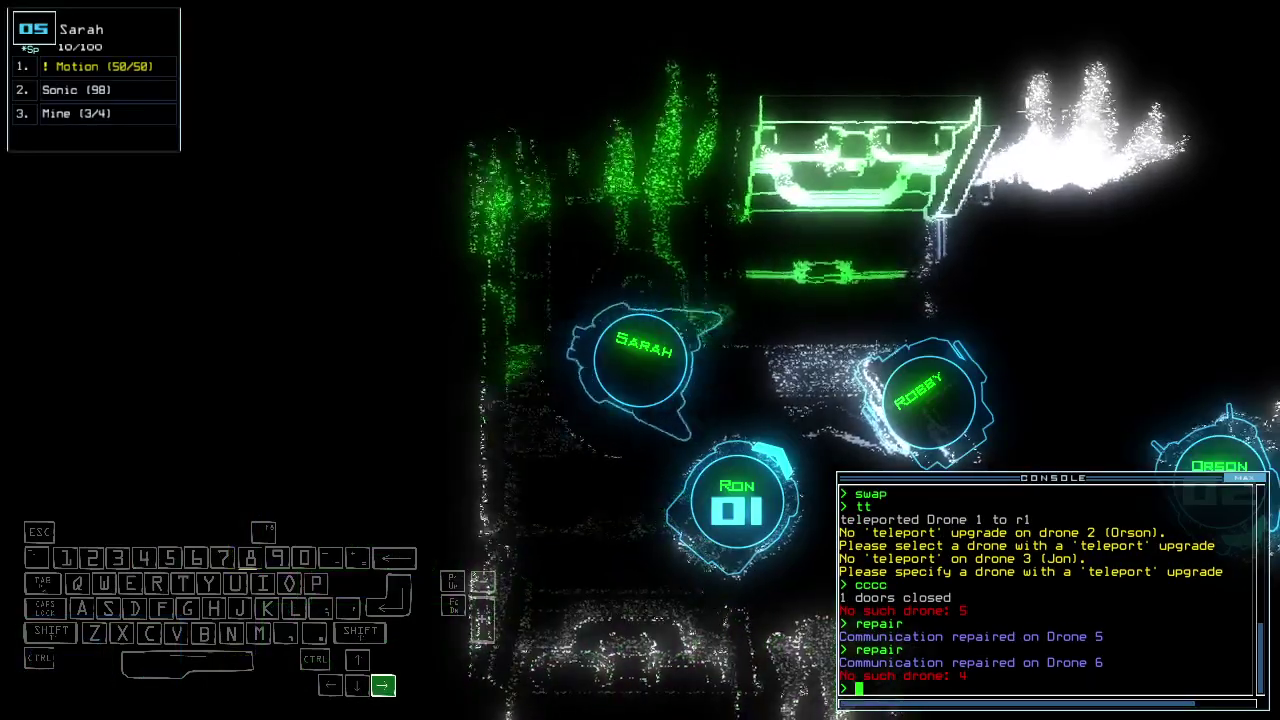
key(Up)
key(Right)
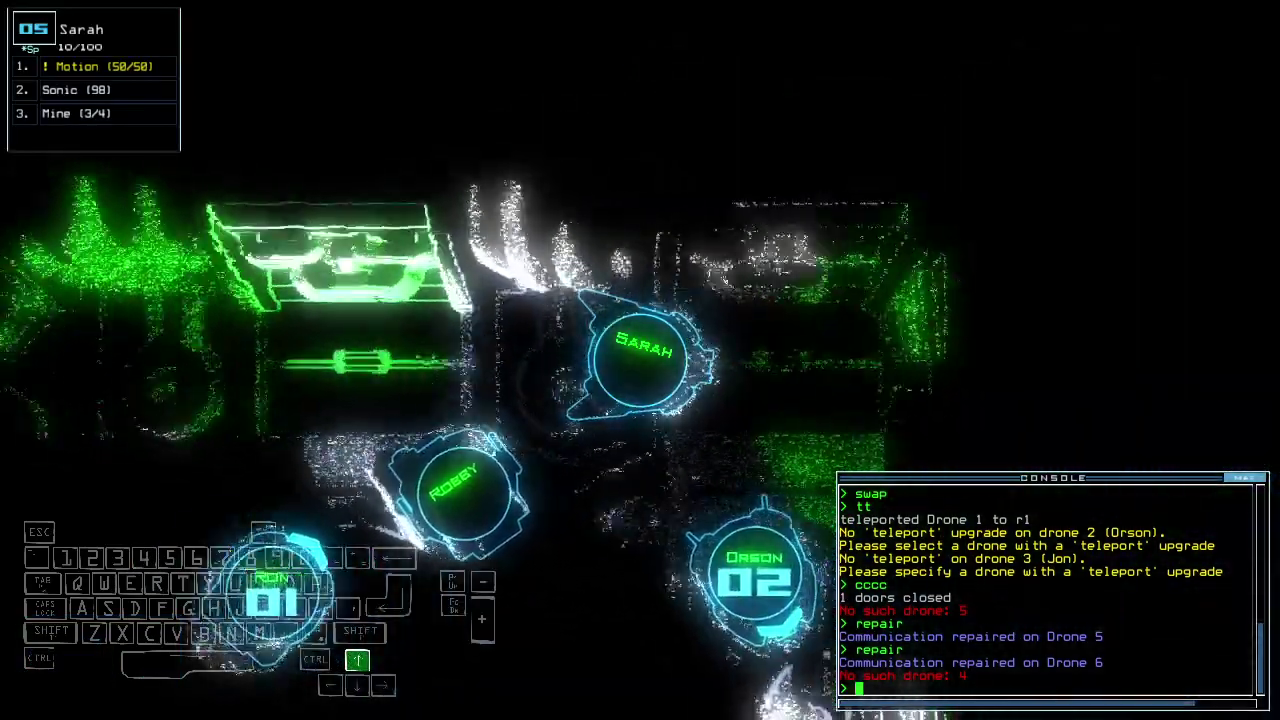
key(Up)
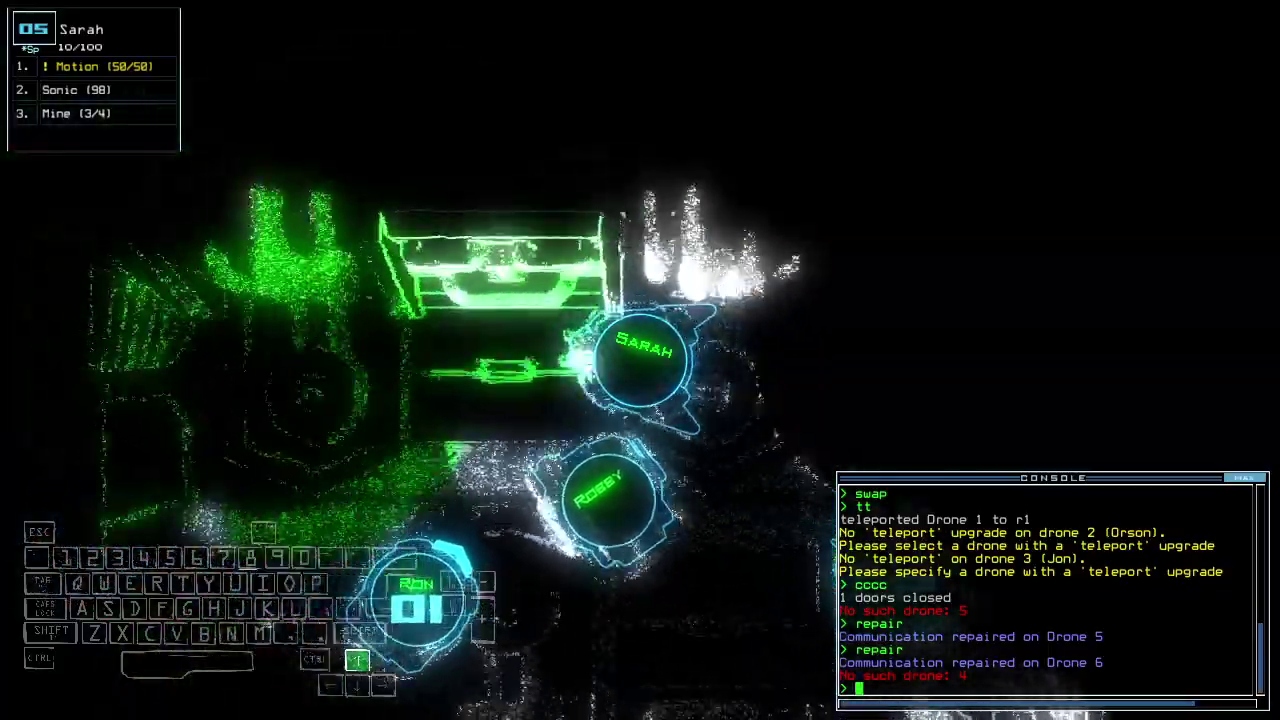
key(Right)
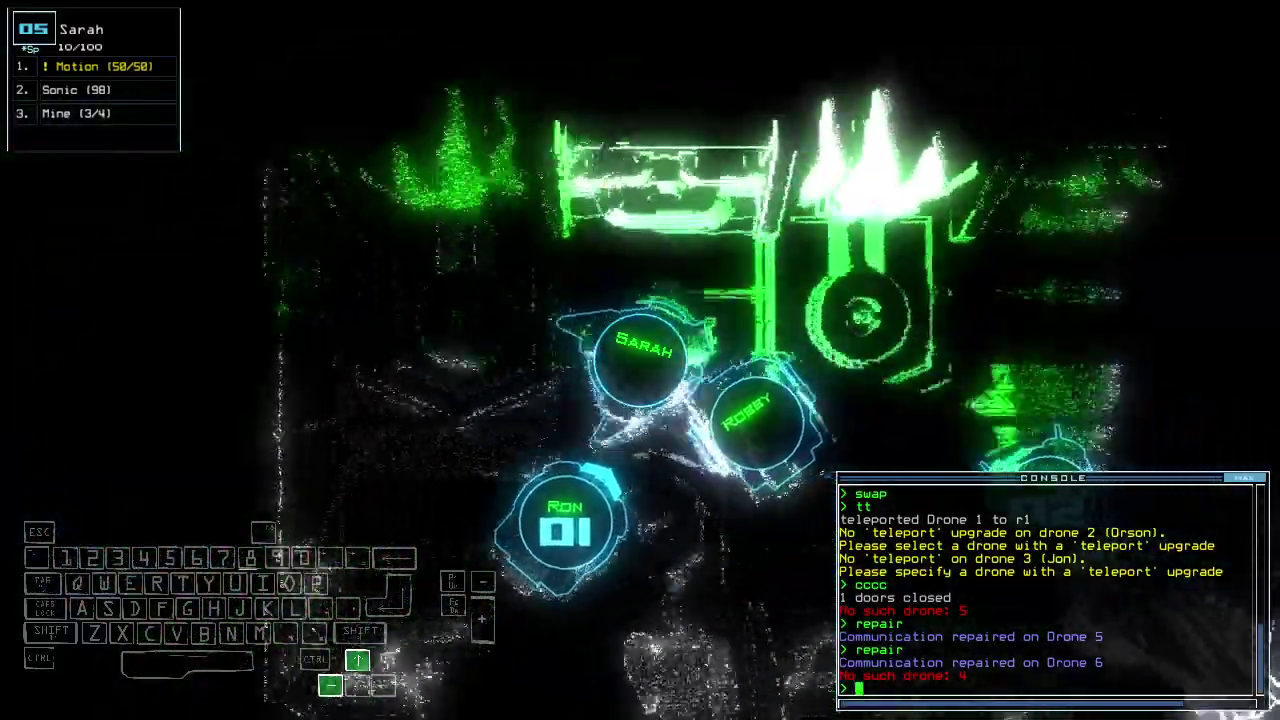
Check Robby's view, then run 'gather 2' to end the mission at 775 points
key(6)
key(Left)
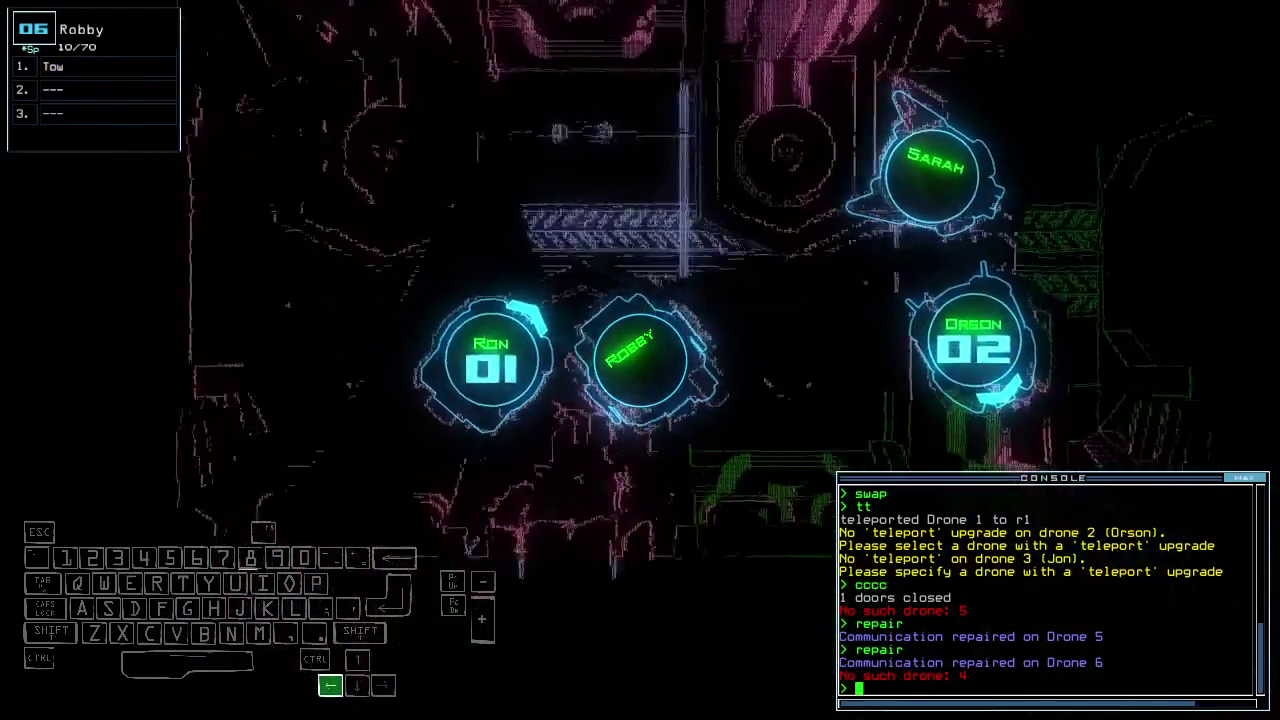
key(Escape)
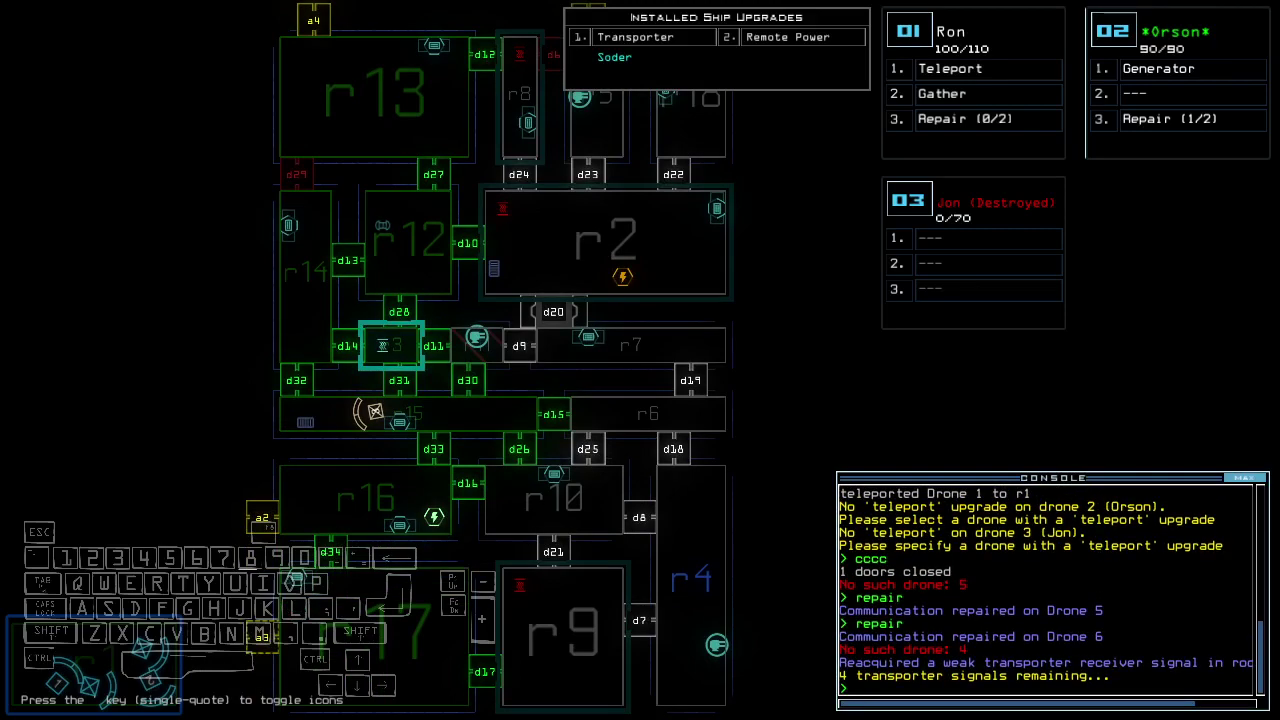
text(gather 2)
key(Return)
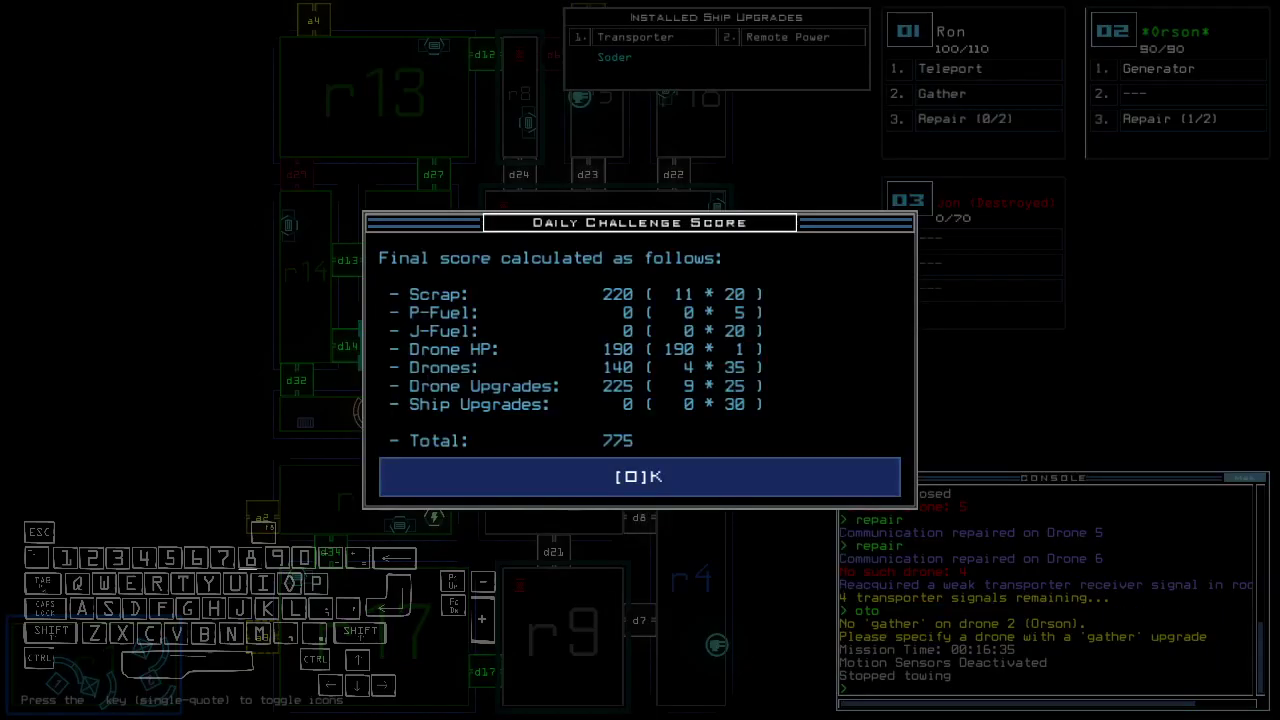
Dismiss the 775-point Daily Challenge Score dialog to reveal the Modded Daily leaderboard
key(space)
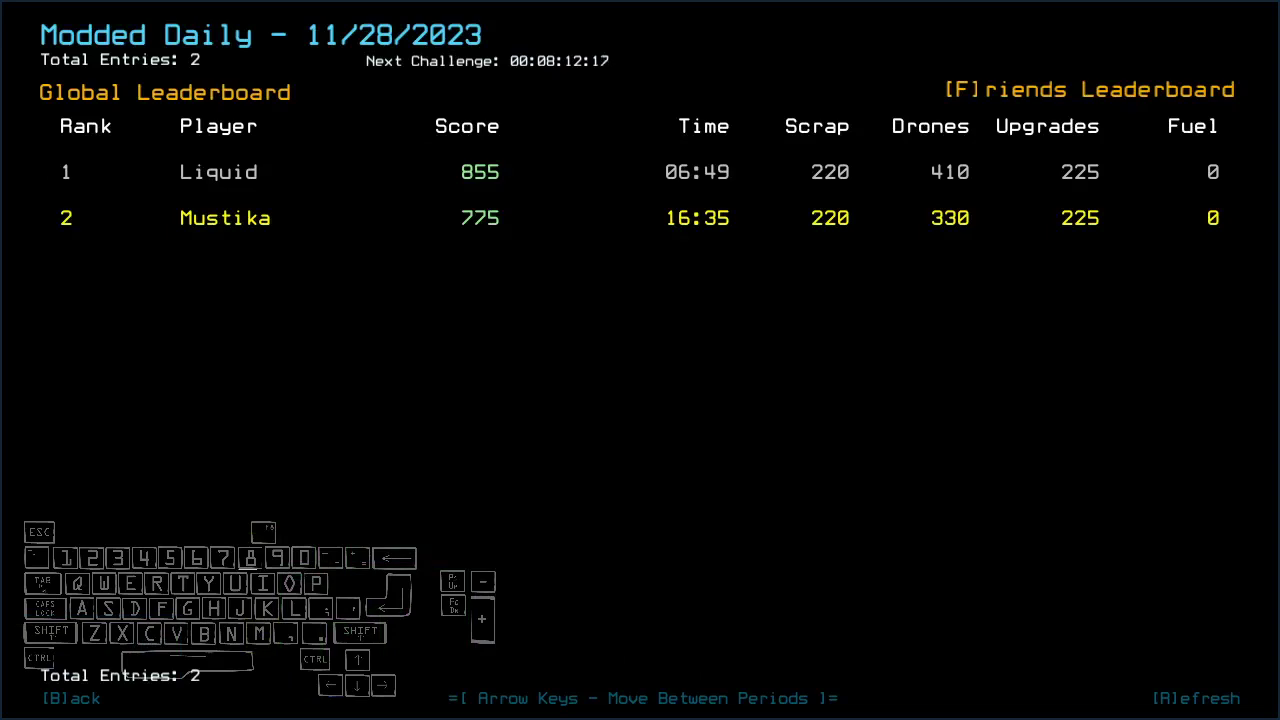